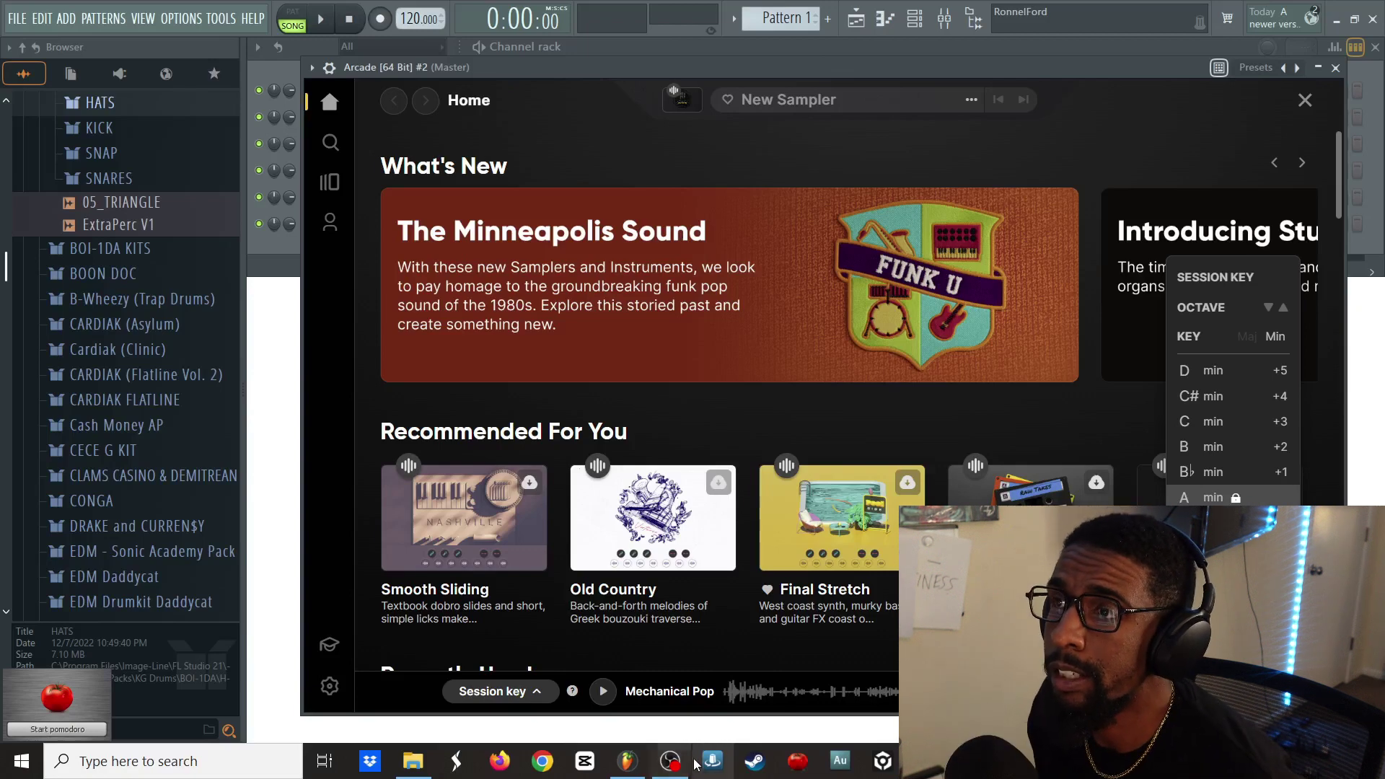
- Close the Arcade #2 plugin, open the first Arcade channel's plugin and look through its recommended and recently used samplers
key("Escape")
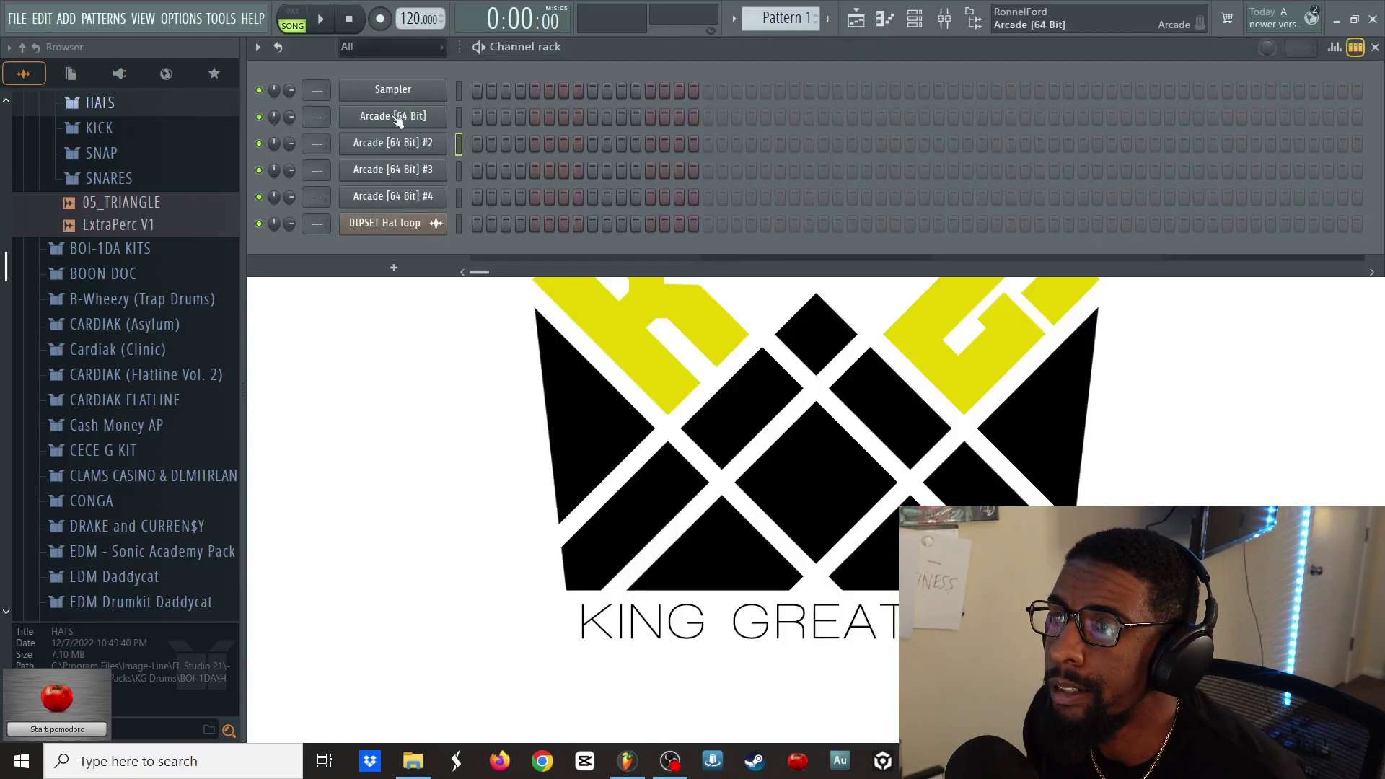
left_click(391, 115)
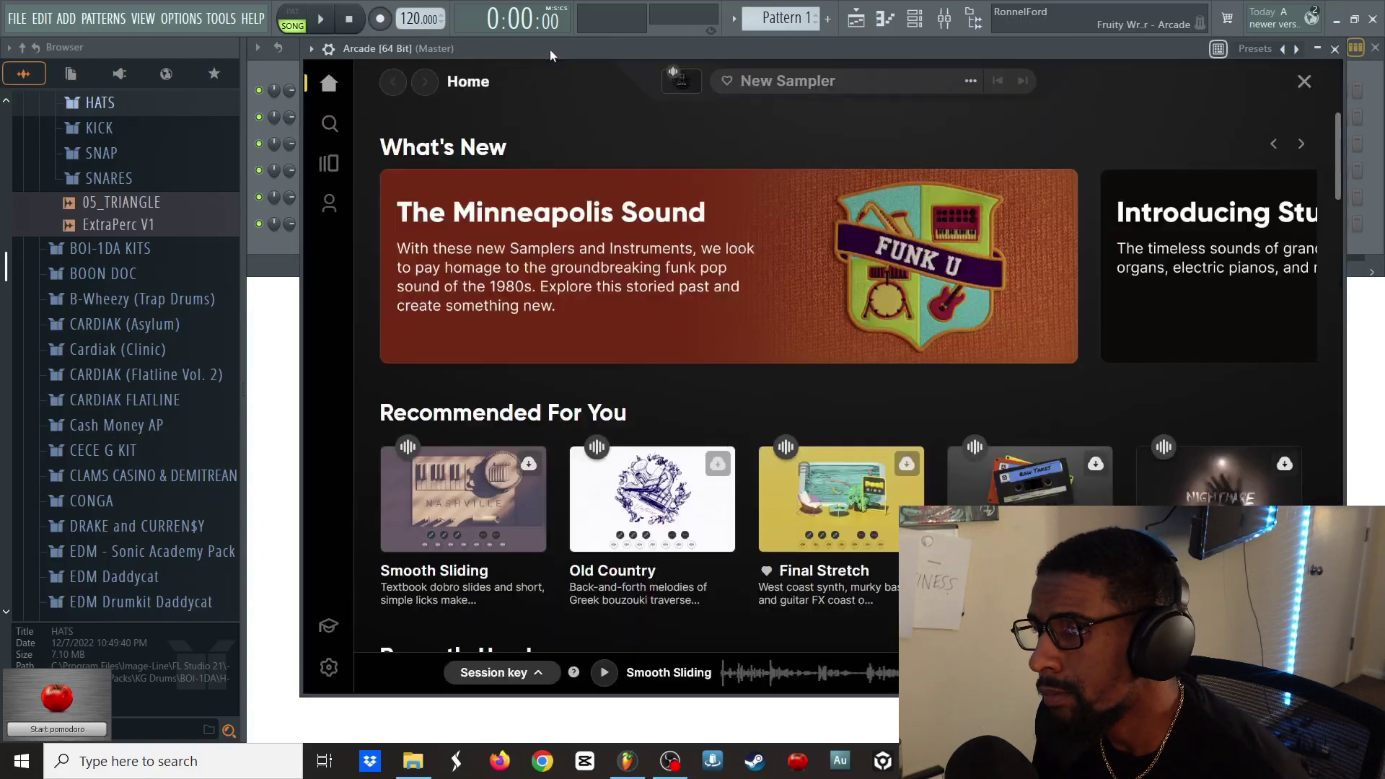
left_click_drag(550, 49, 507, 71)
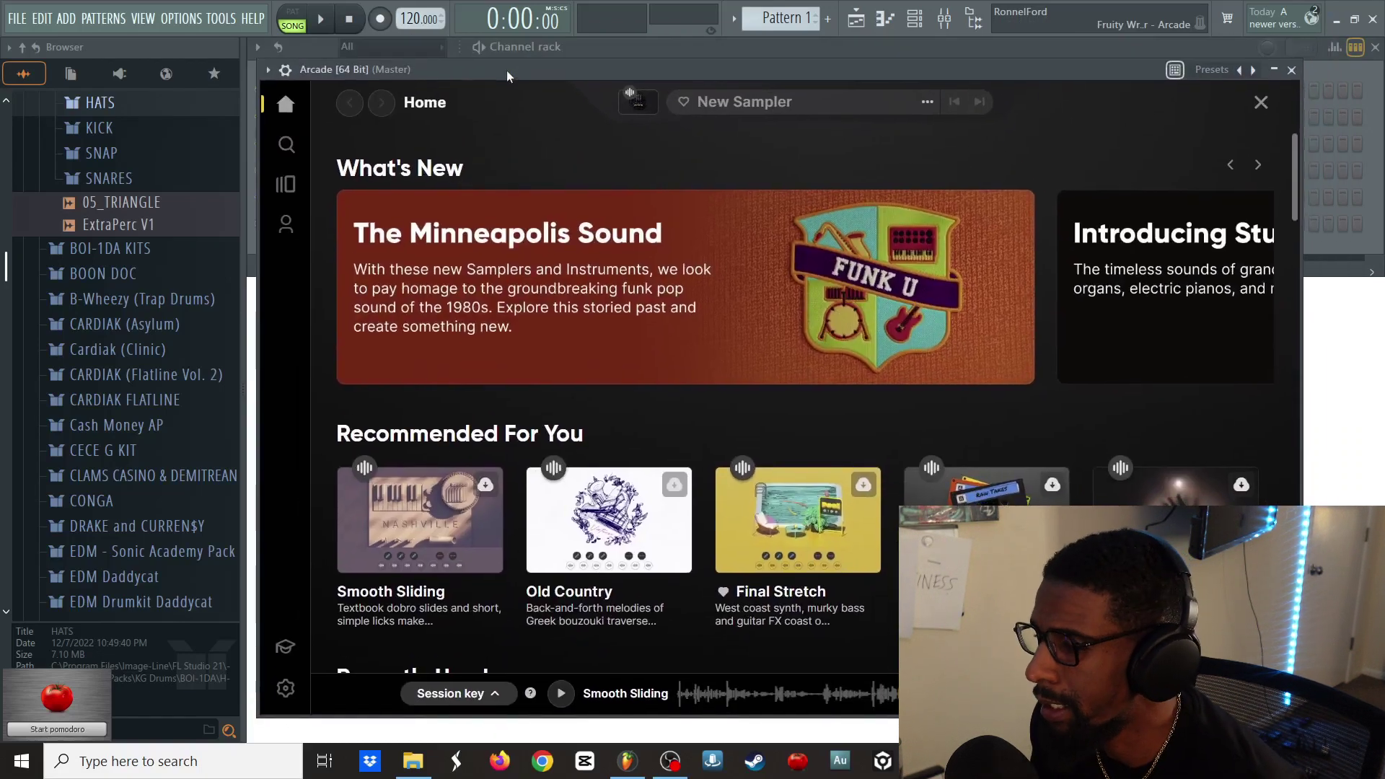
scroll(658, 230, "down", 3)
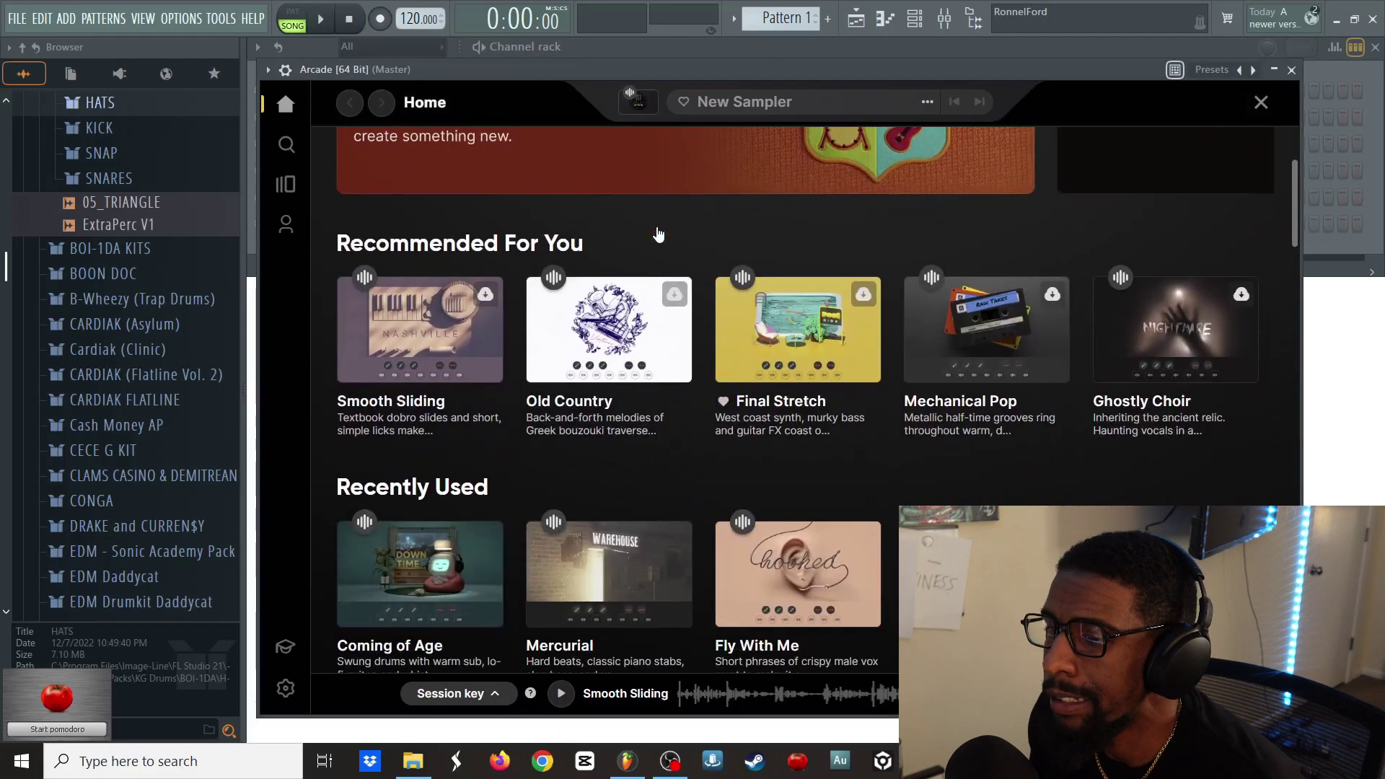
scroll(659, 233, "down", 3)
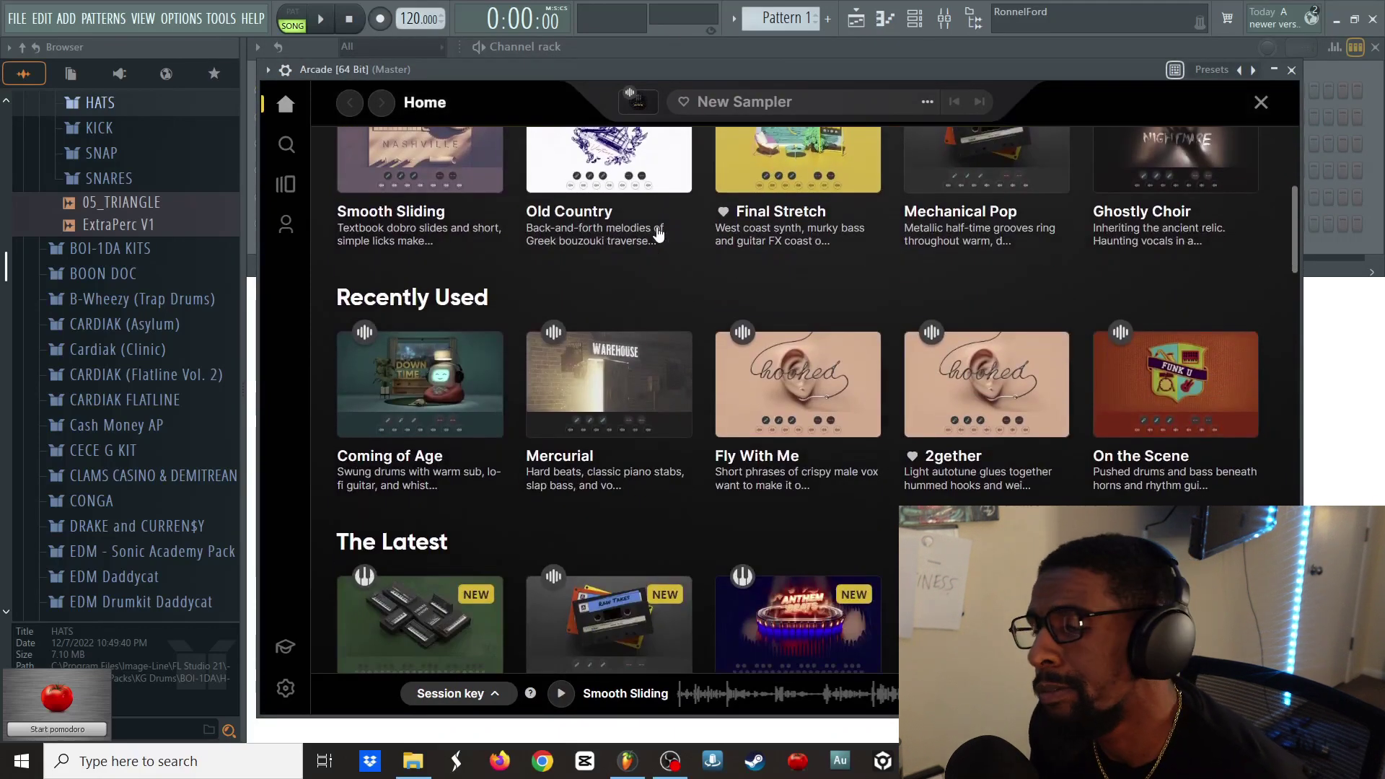
scroll(658, 229, "up", 3)
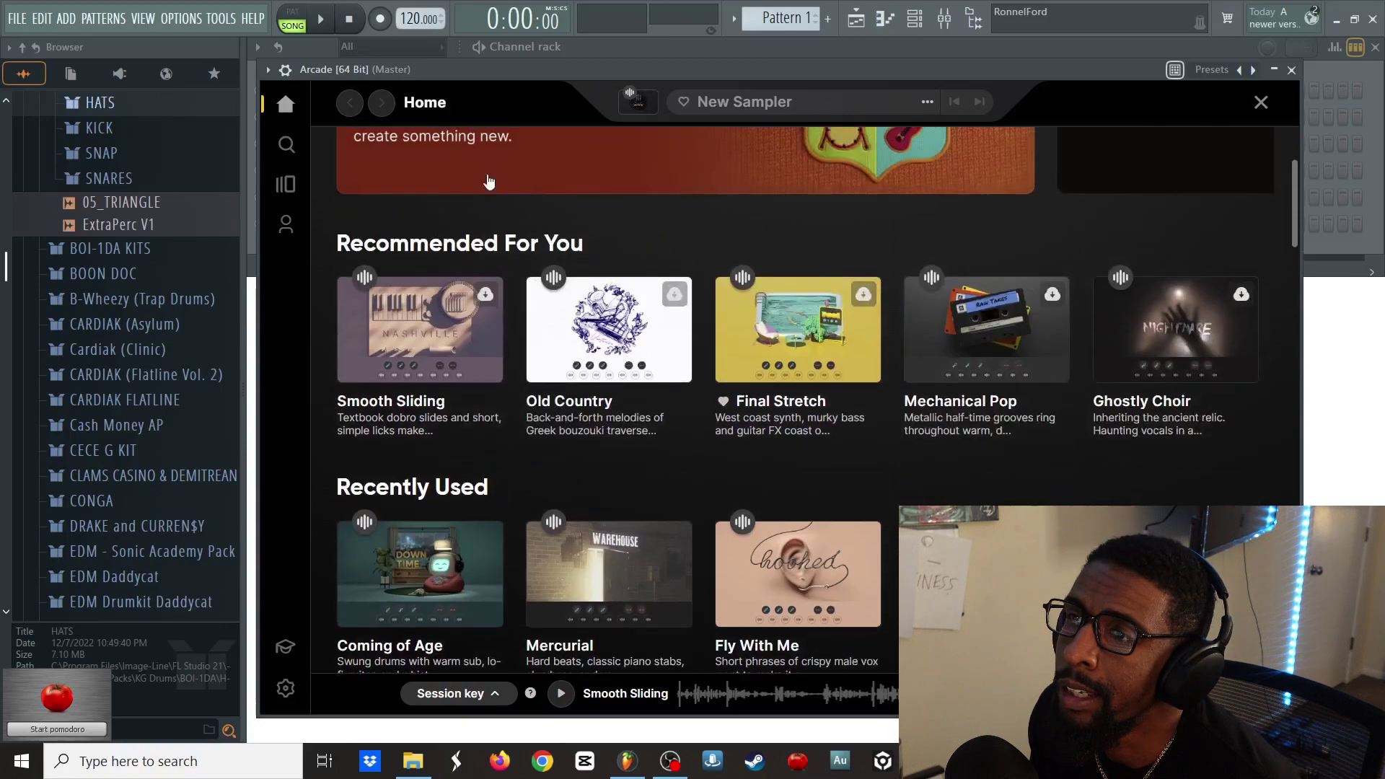
- Browse the available Lines in the Arcade library, such as Hooked, Studio Keys and Obsidian, and return to Home
left_click(293, 183)
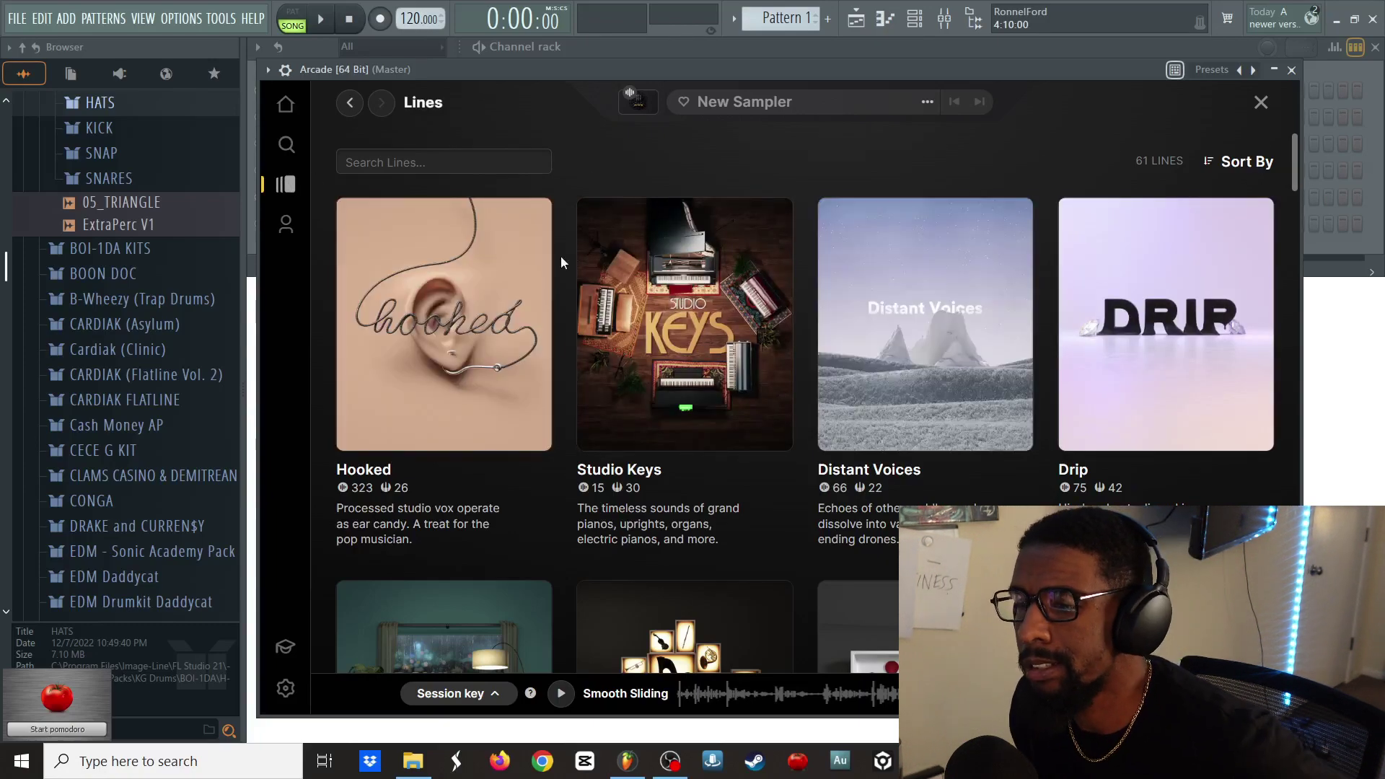
left_click_drag(1292, 176, 1300, 319)
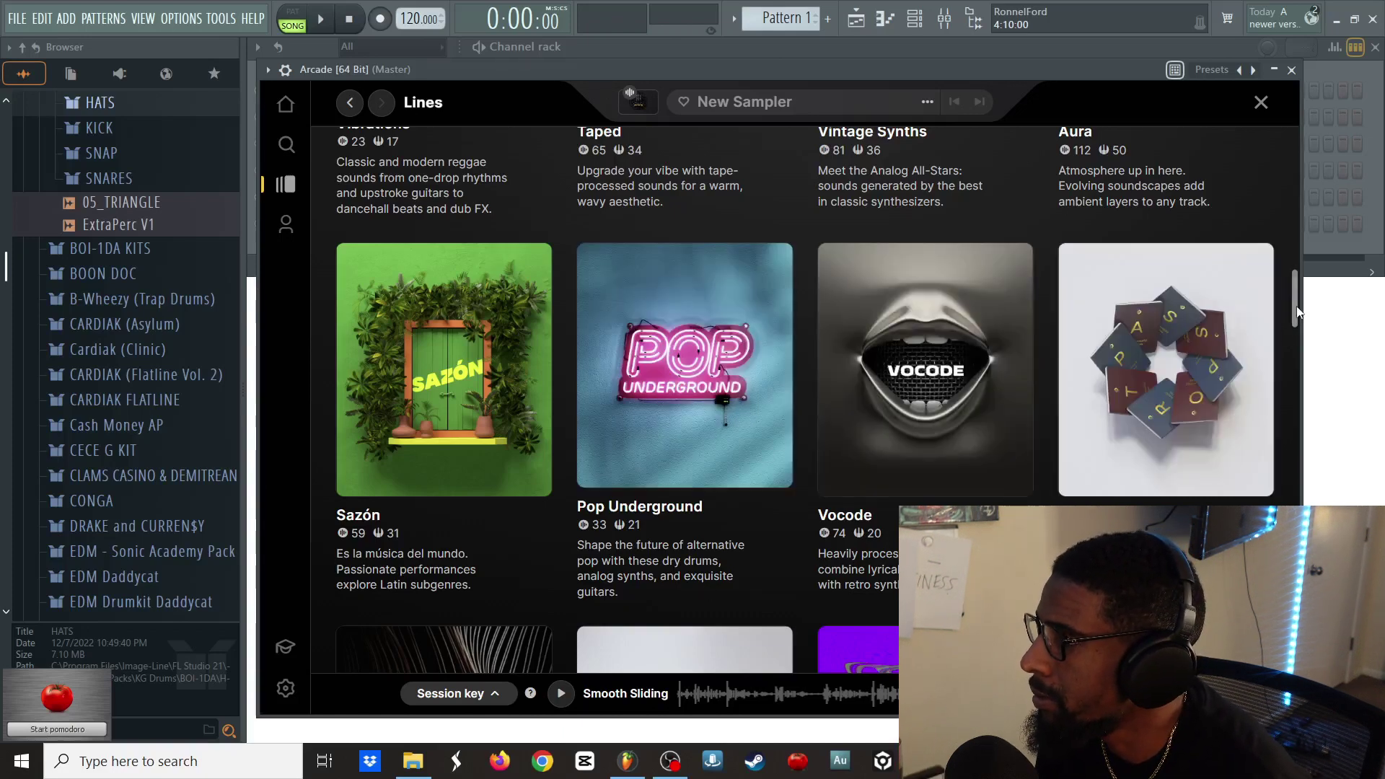
left_click_drag(1297, 315, 1340, 172)
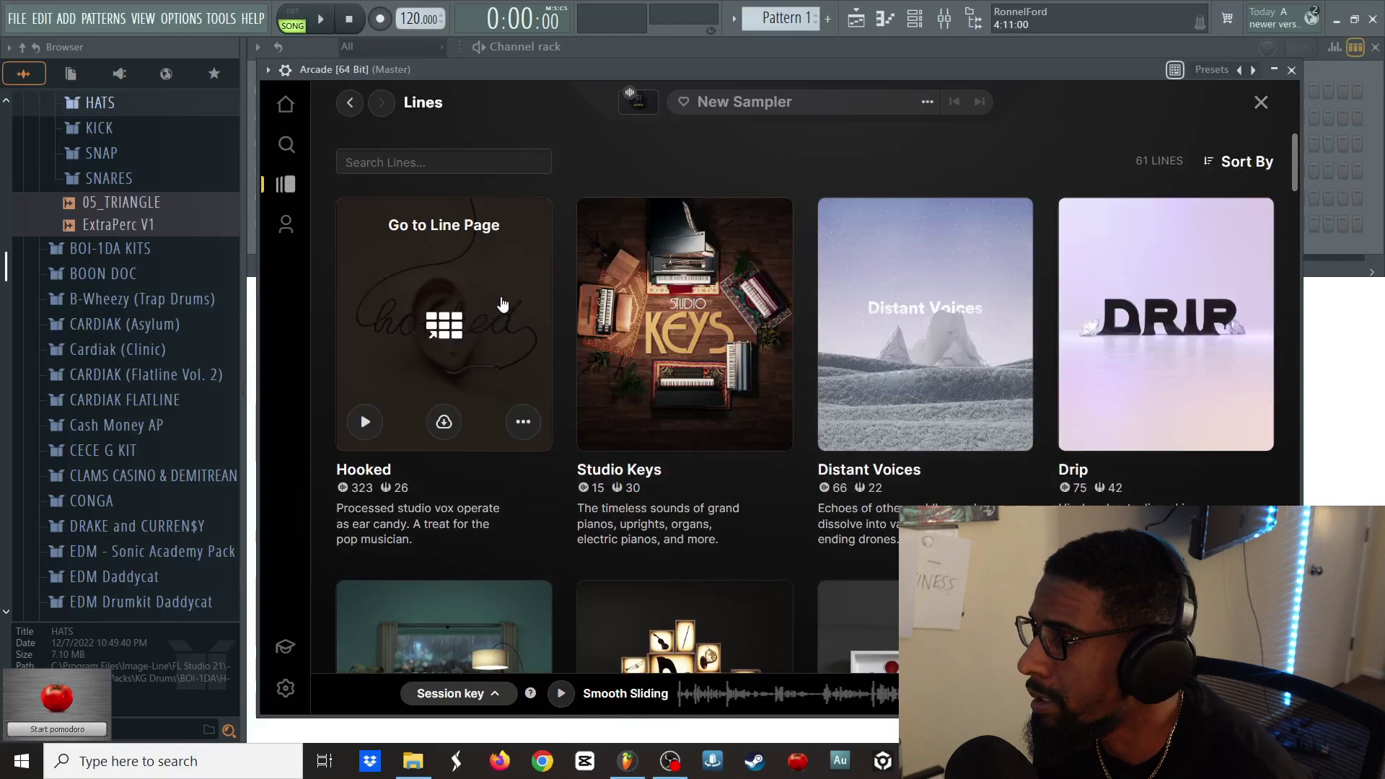
left_click_drag(1296, 175, 1270, 491)
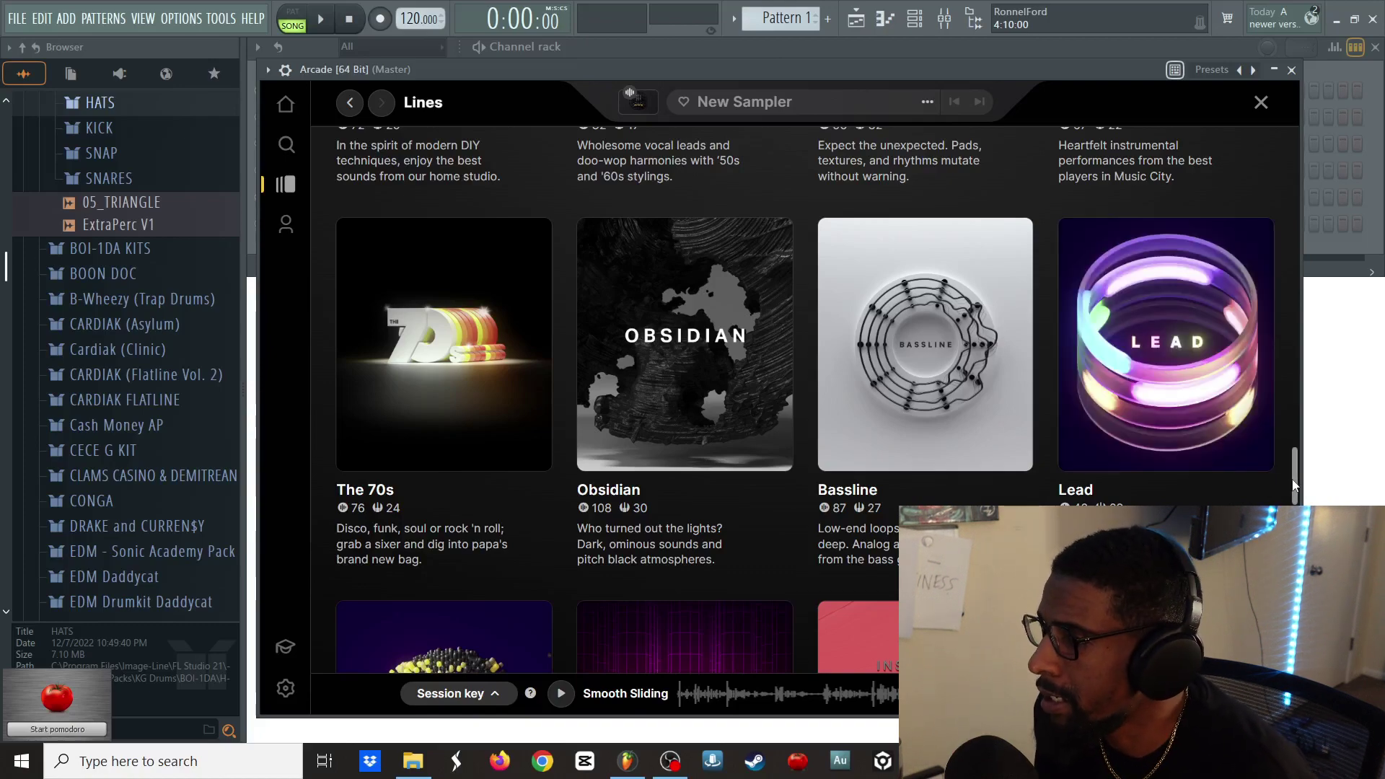
left_click_drag(1294, 491, 1314, 106)
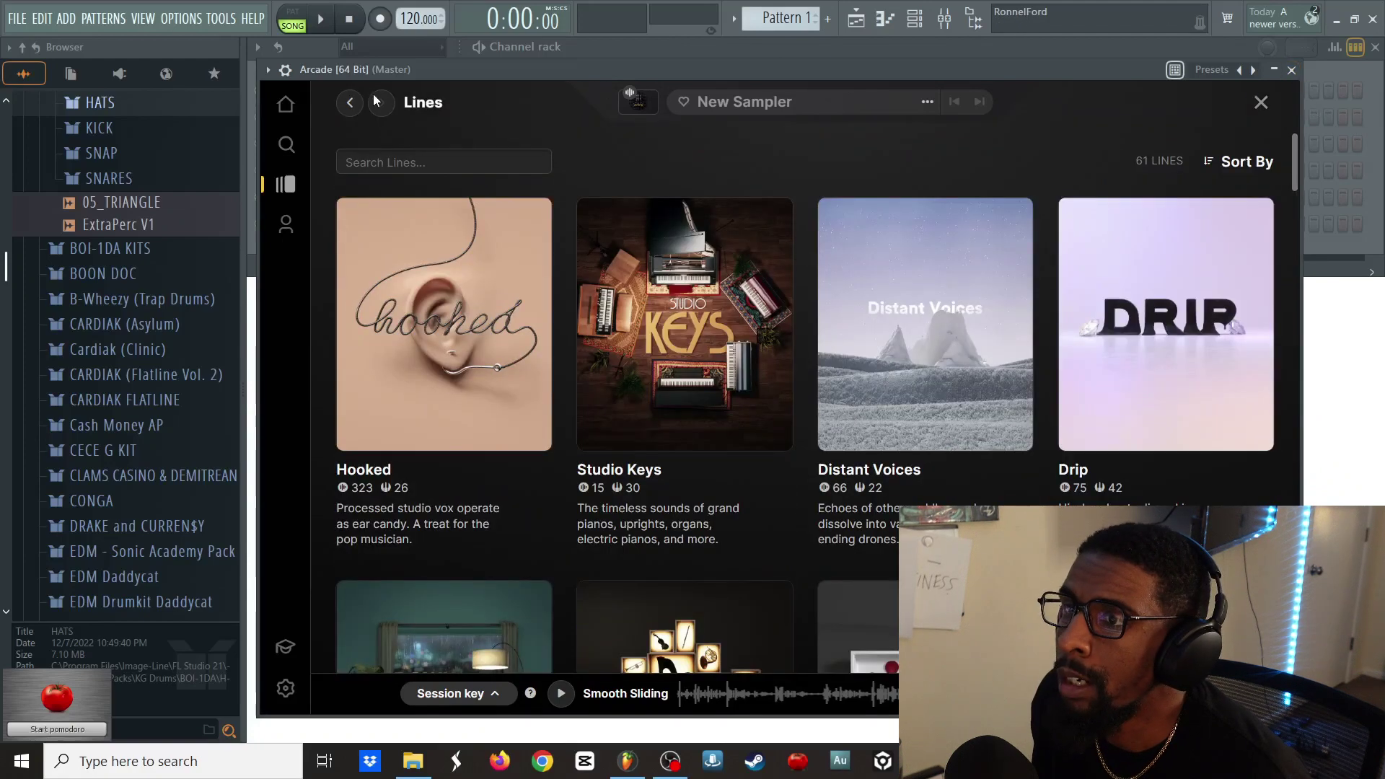
left_click(285, 104)
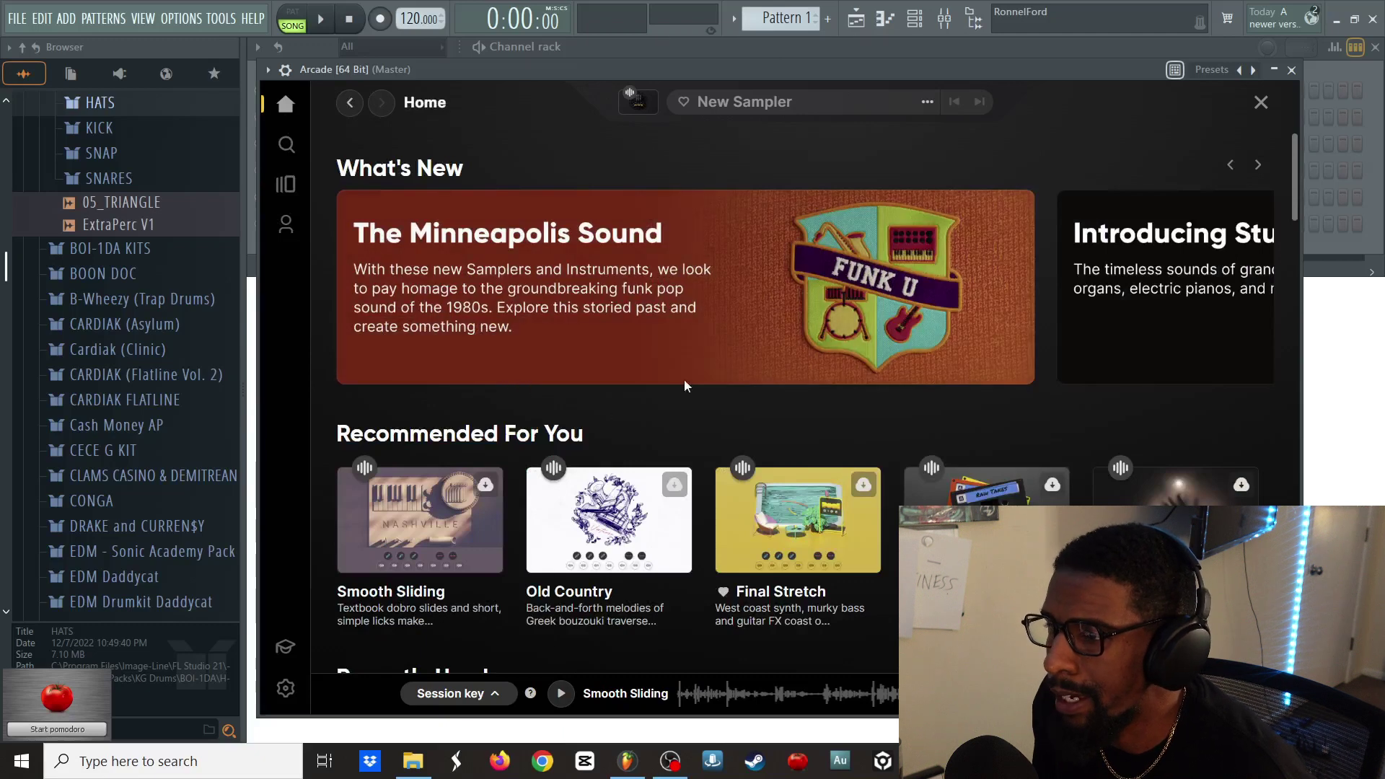
- Preview the recommended Ghostly Choir sampler, download and load it in the first Arcade channel, and close the plugin
left_click_drag(716, 66, 722, 49)
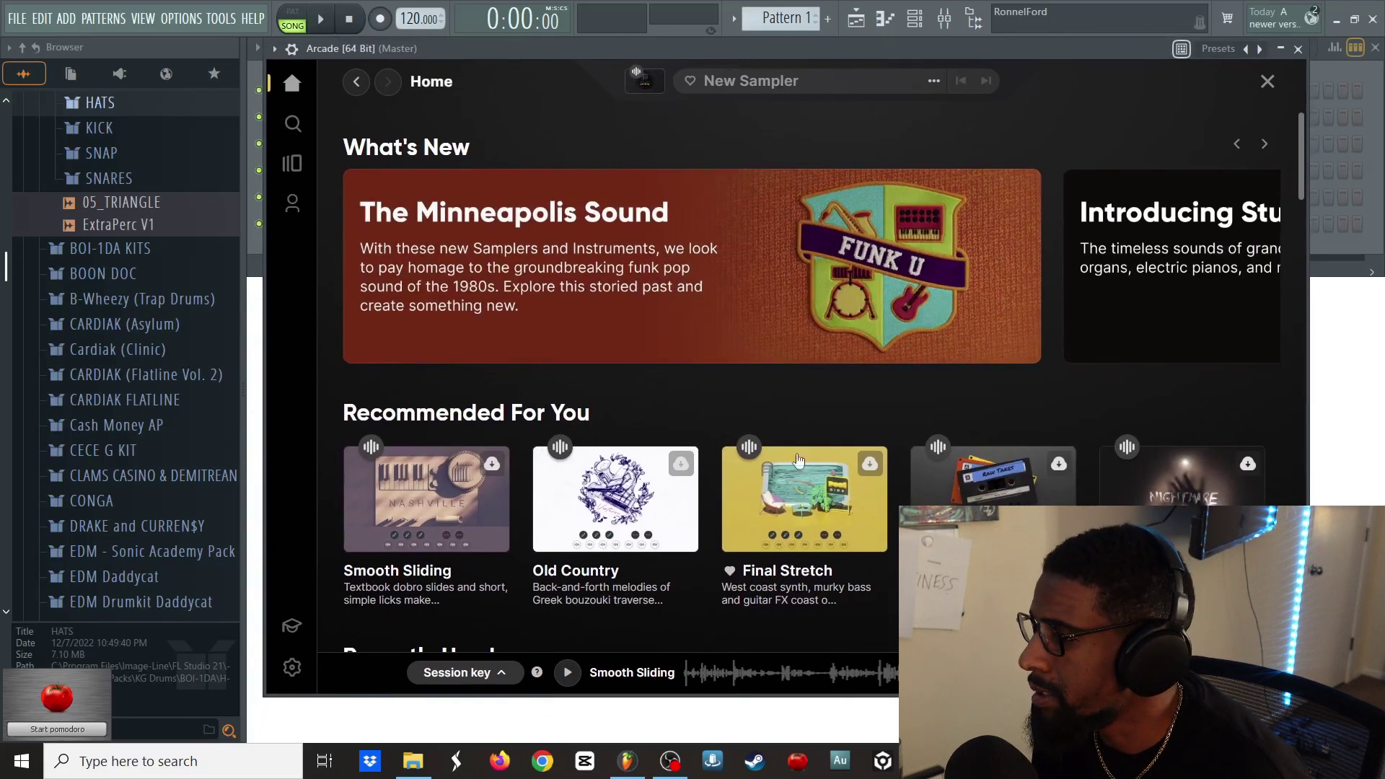
mouse_move(858, 500)
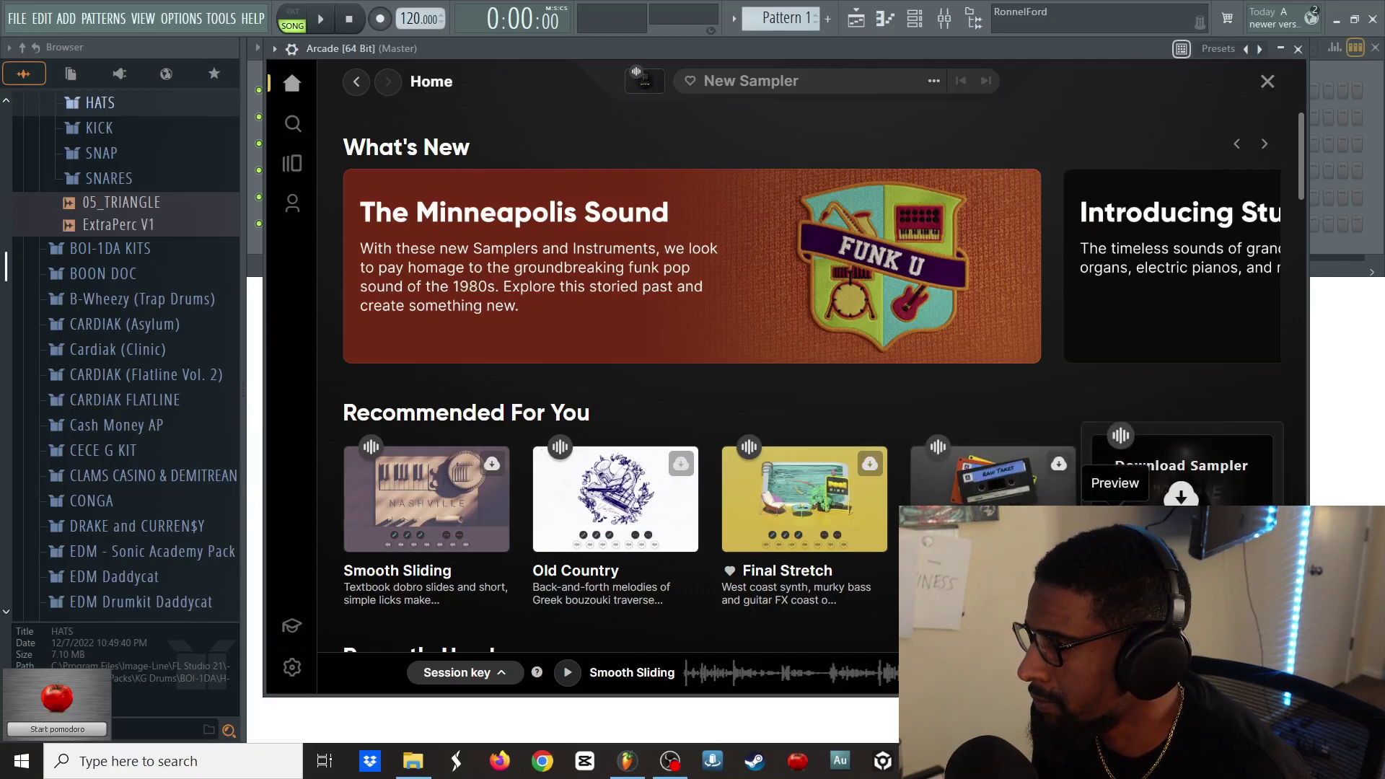
left_click(1121, 436)
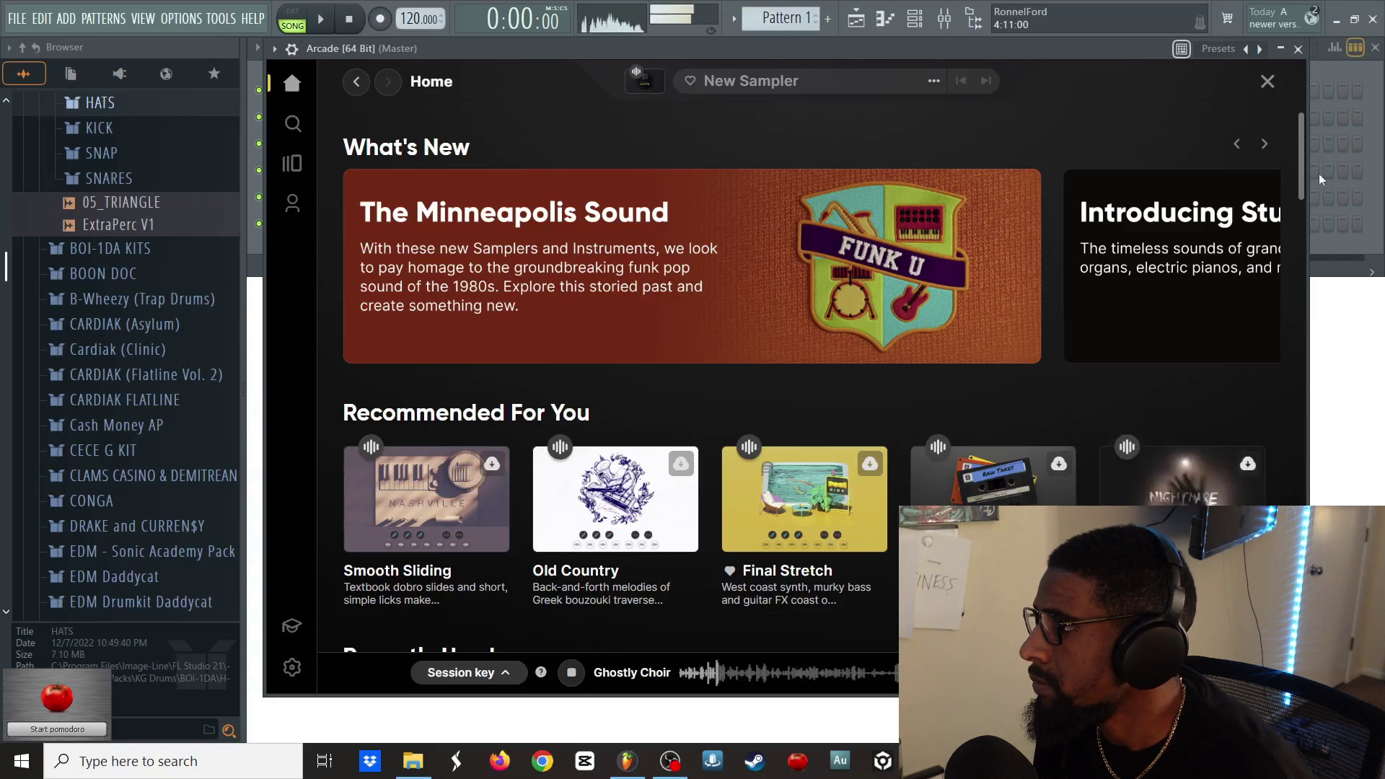
left_click_drag(1302, 193, 1302, 210)
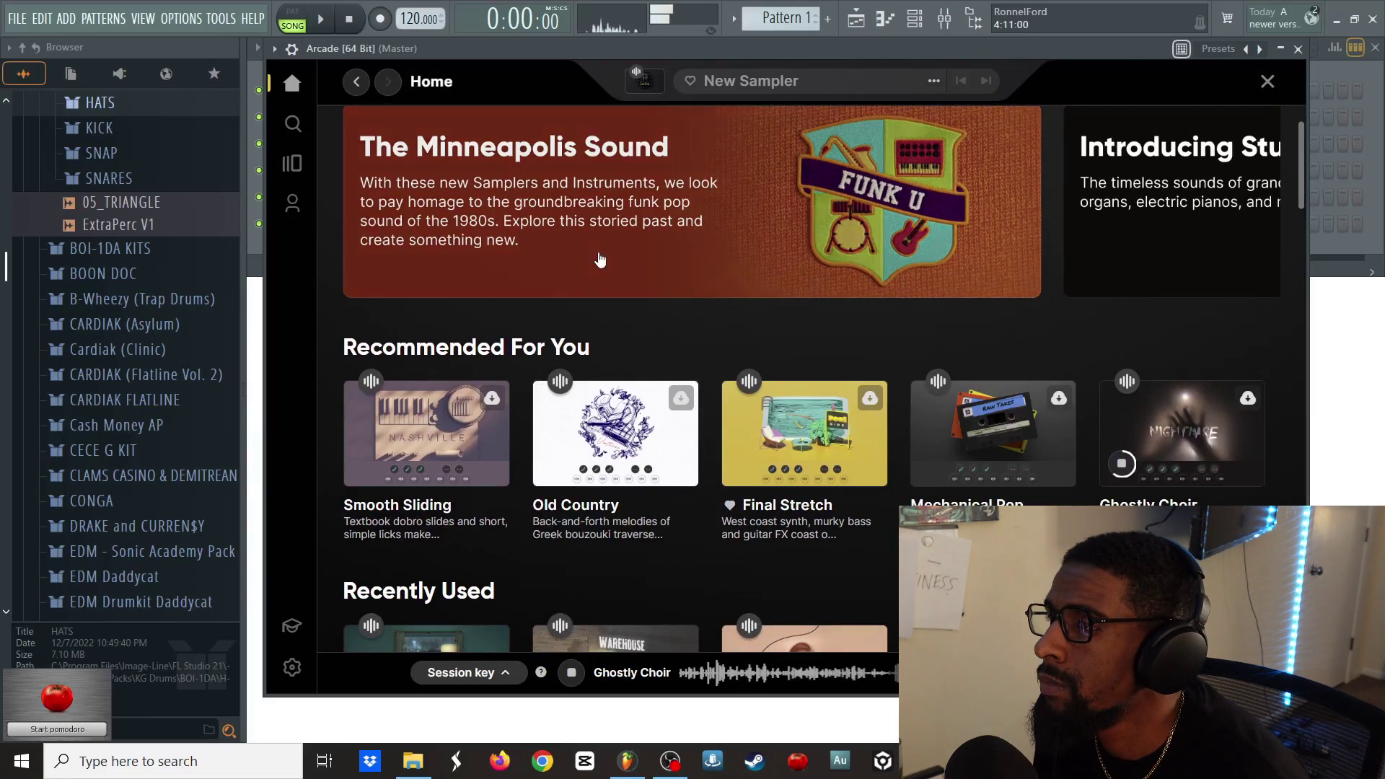
left_click_drag(686, 50, 722, 71)
left_click(1198, 441)
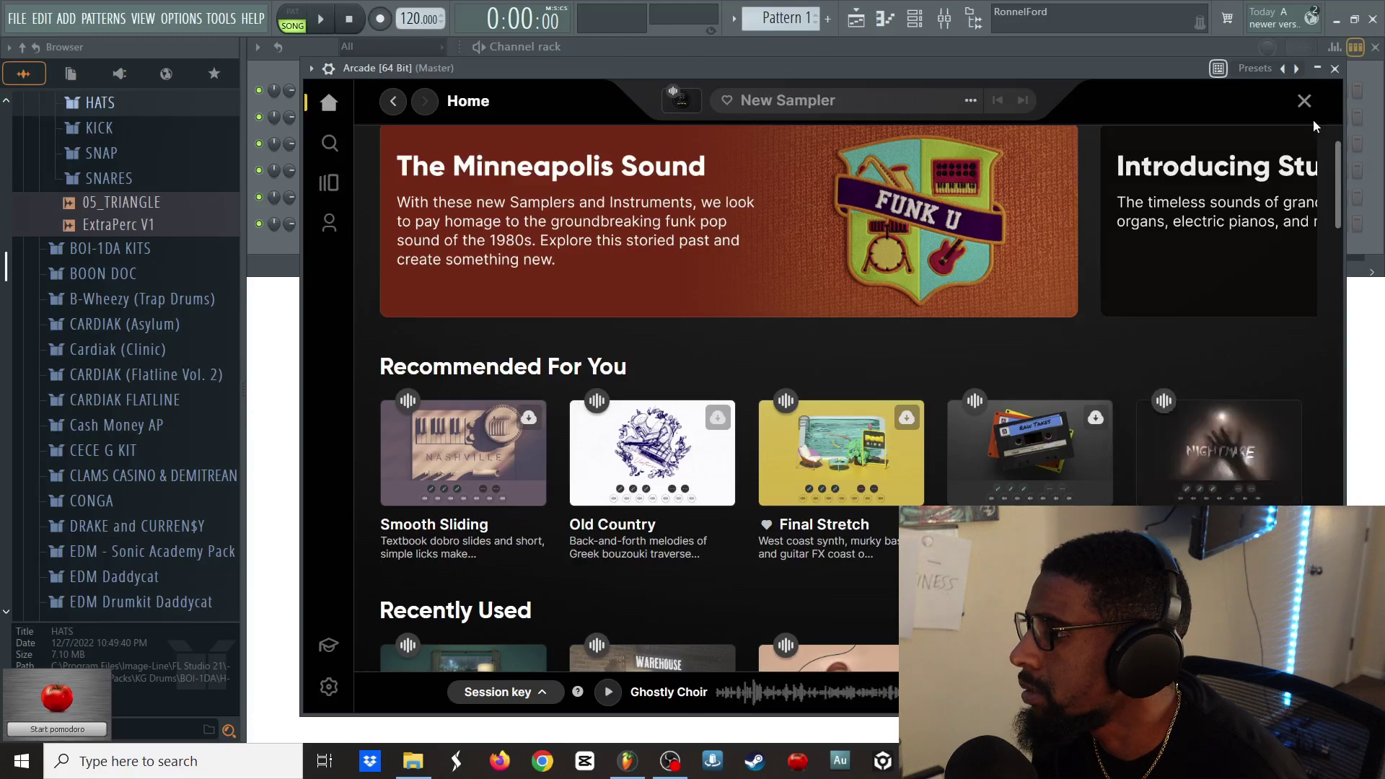
left_click(1217, 425)
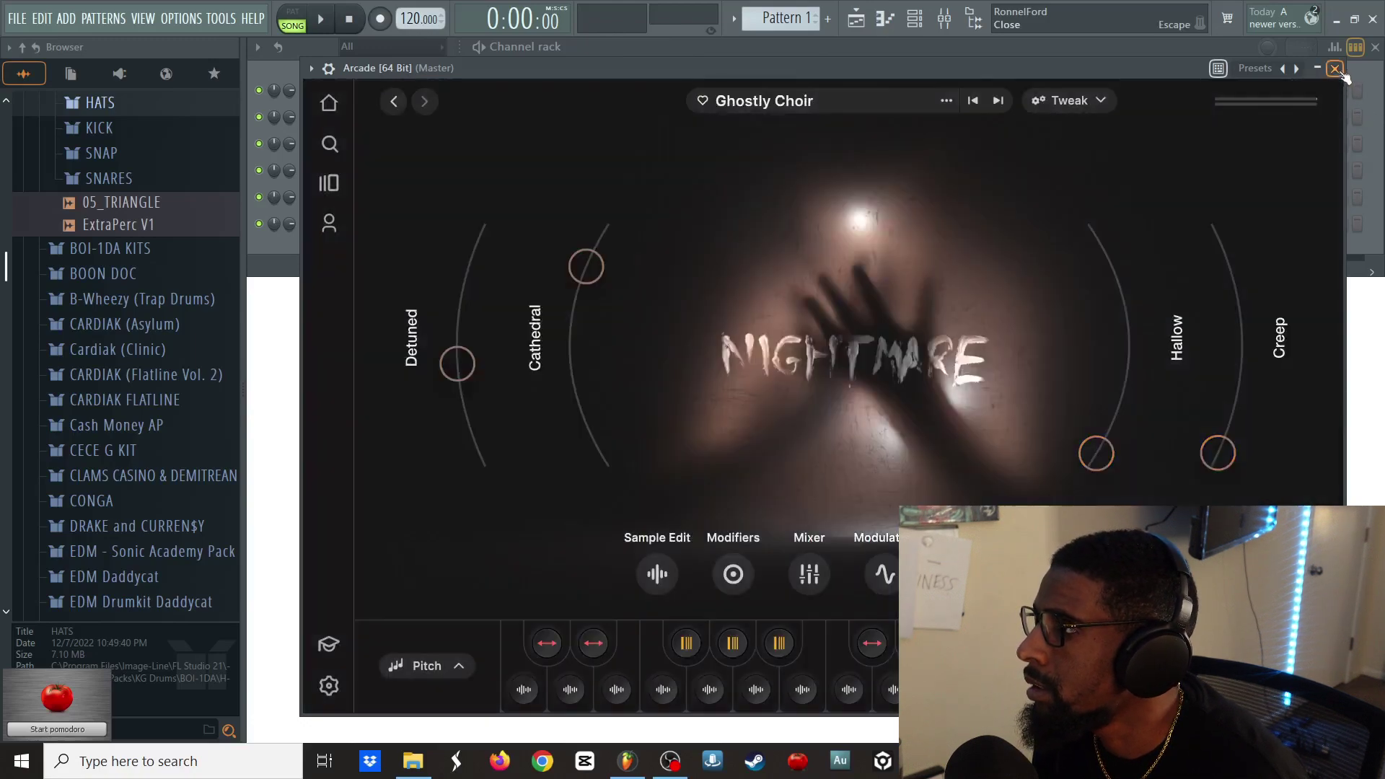
left_click(1336, 68)
- Preview the recommended Mechanical Pop sampler in the Arcade #2 channel, download it and load it
left_click(415, 144)
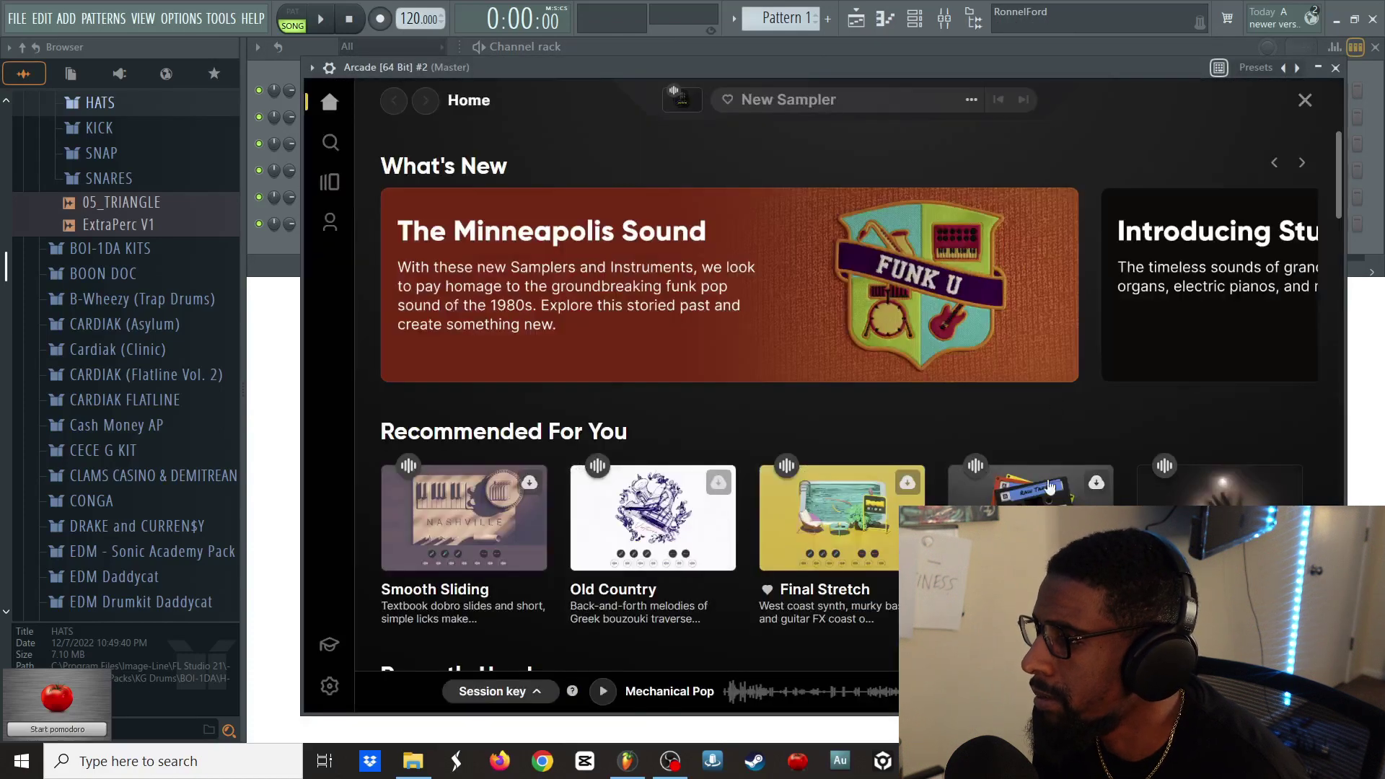
mouse_move(1050, 487)
left_click(1031, 509)
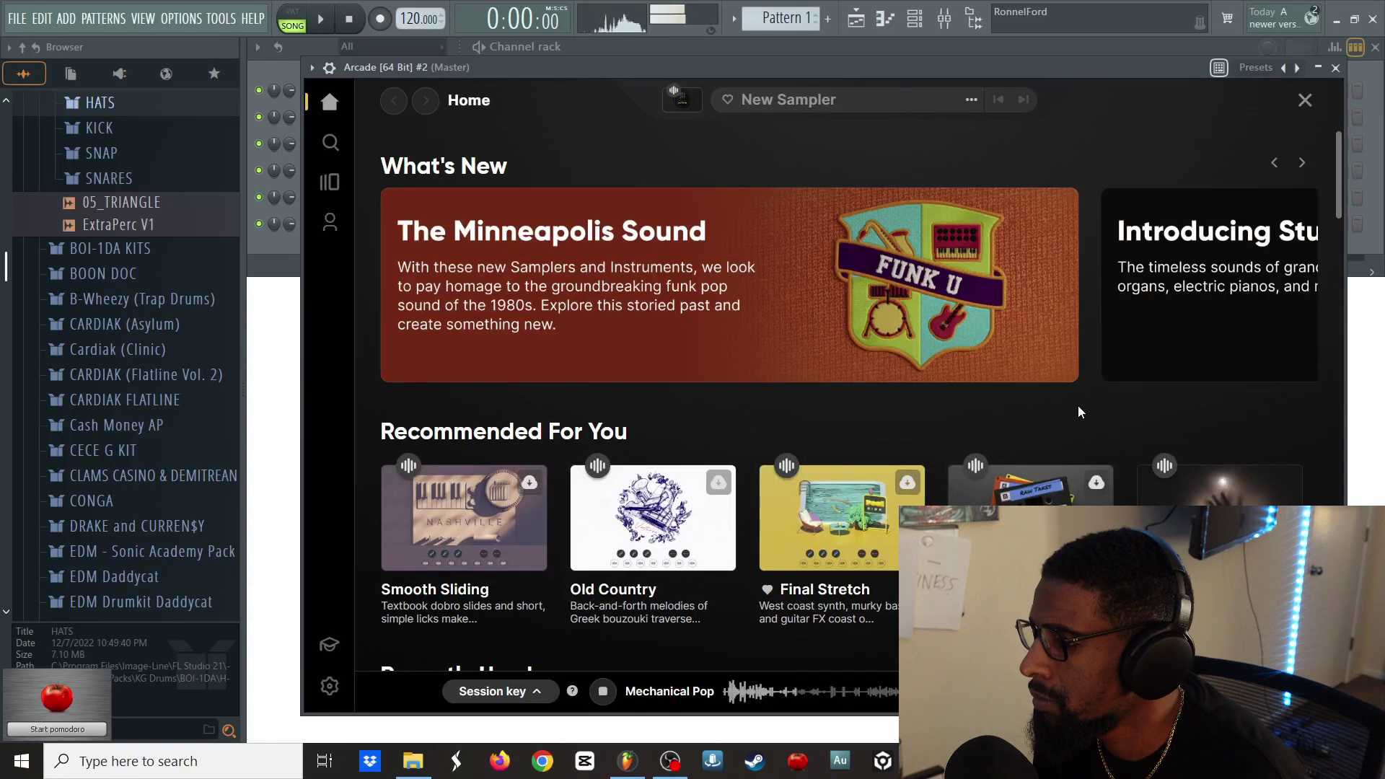
right_click(1011, 761)
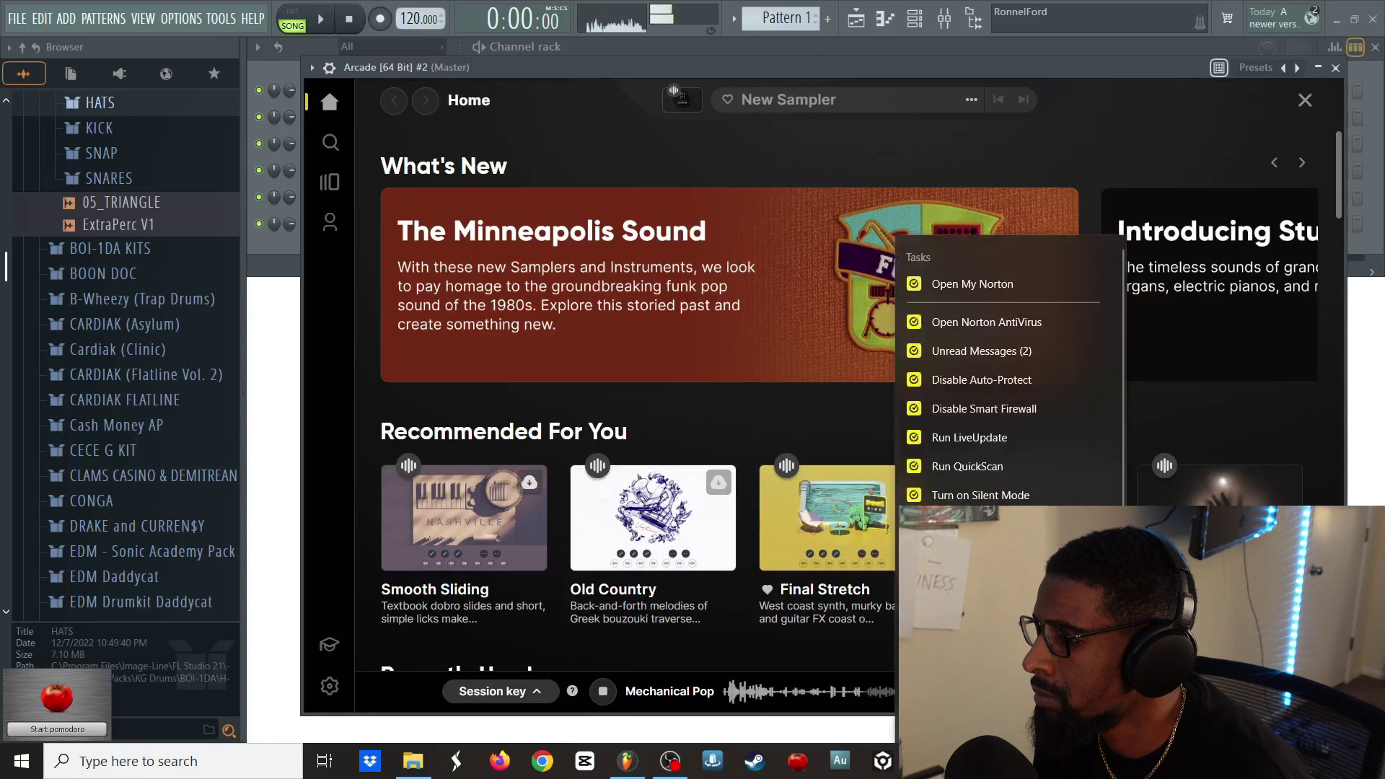
left_click(1003, 728)
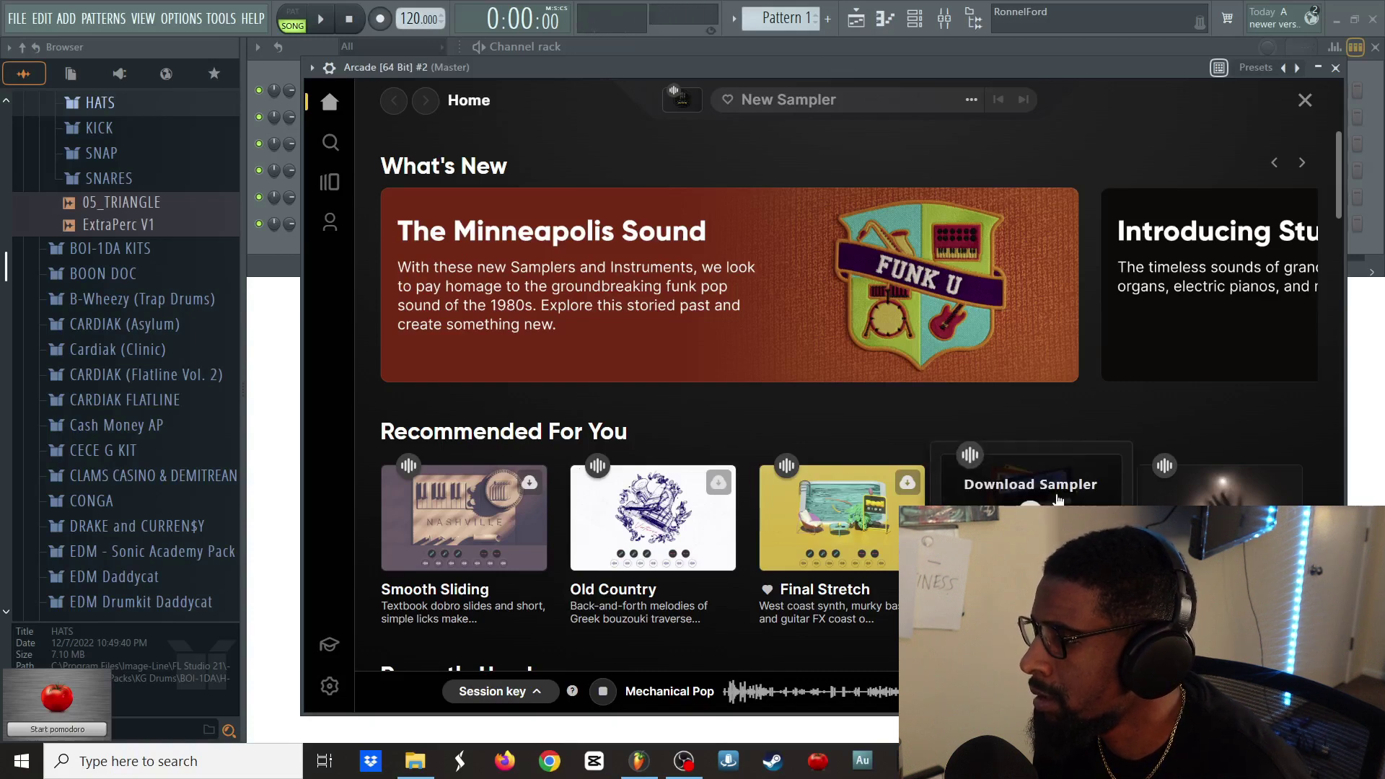
left_click(1030, 485)
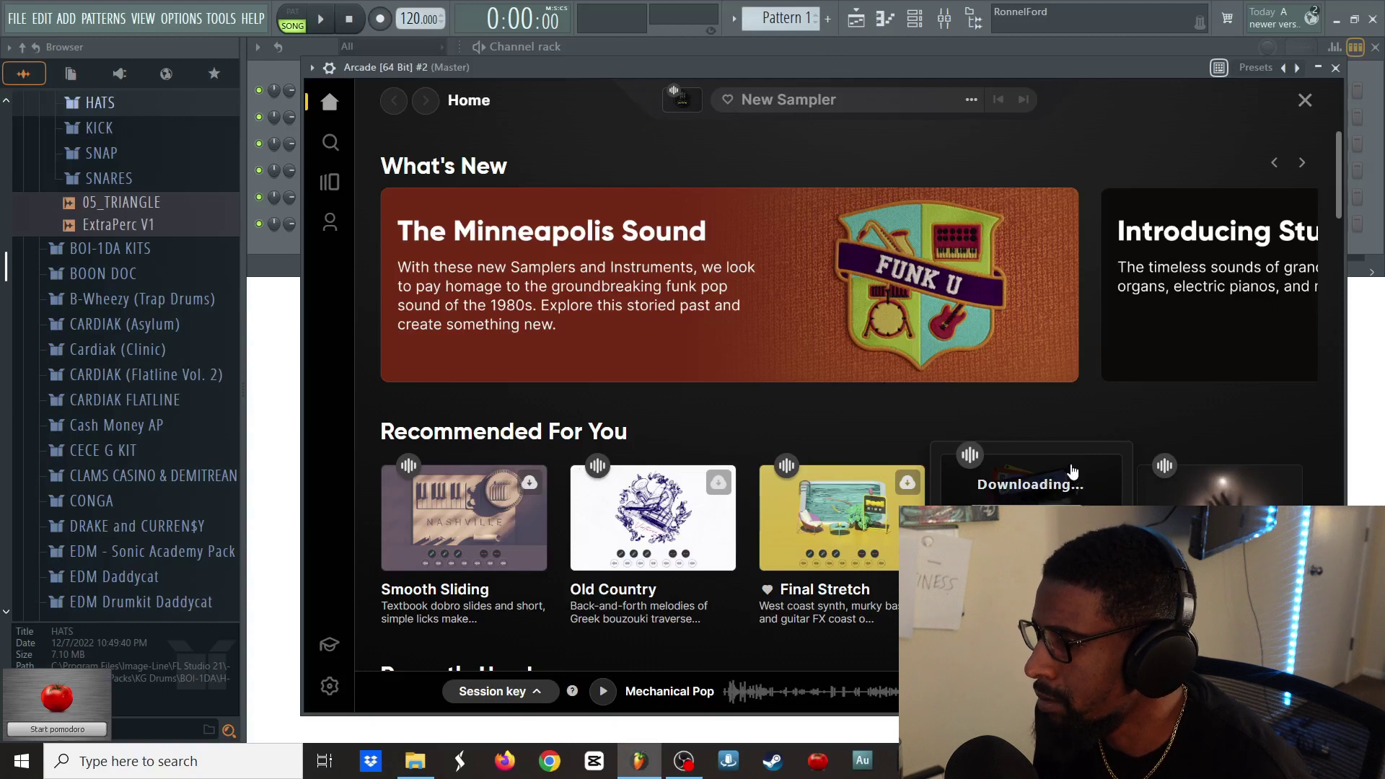
left_click(1071, 471)
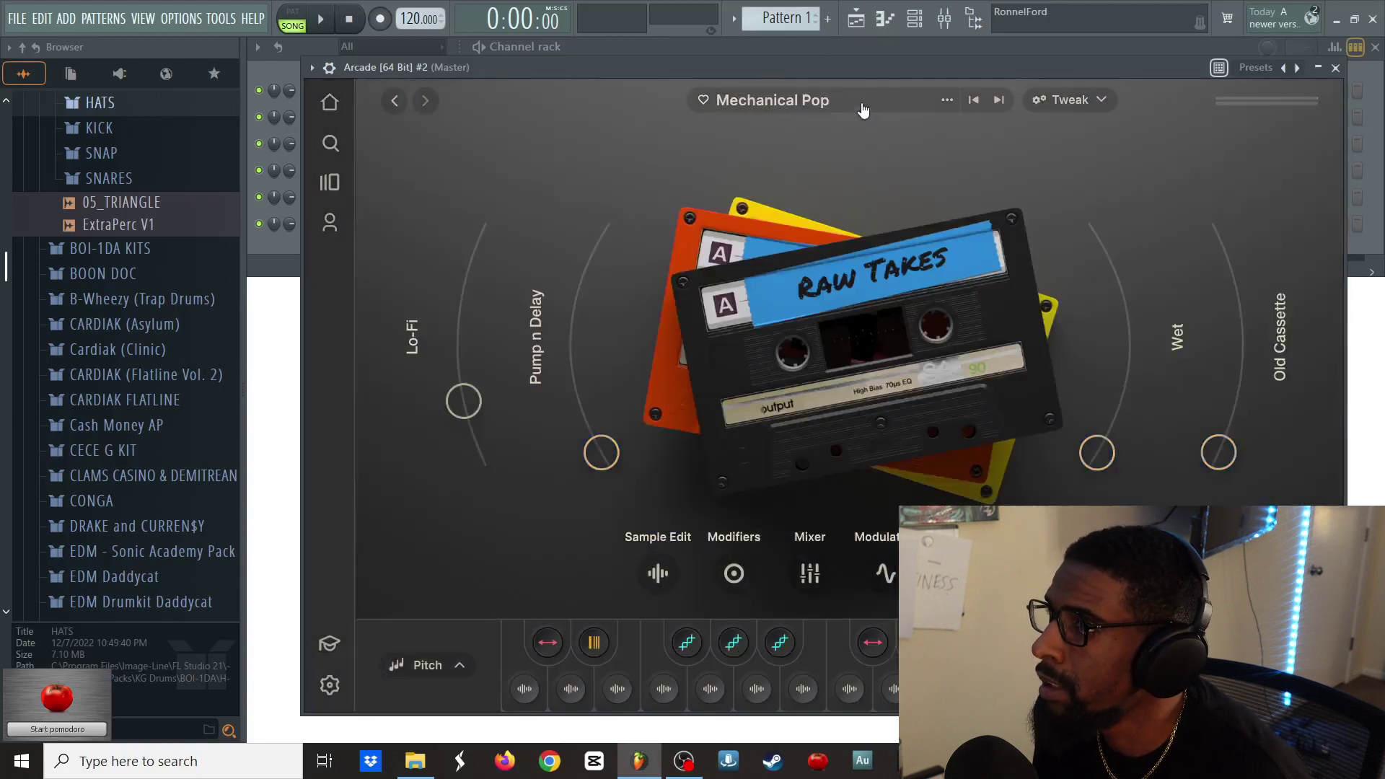
- Rename the Arcade #2 channel as "atmos"
left_click_drag(750, 62, 801, 83)
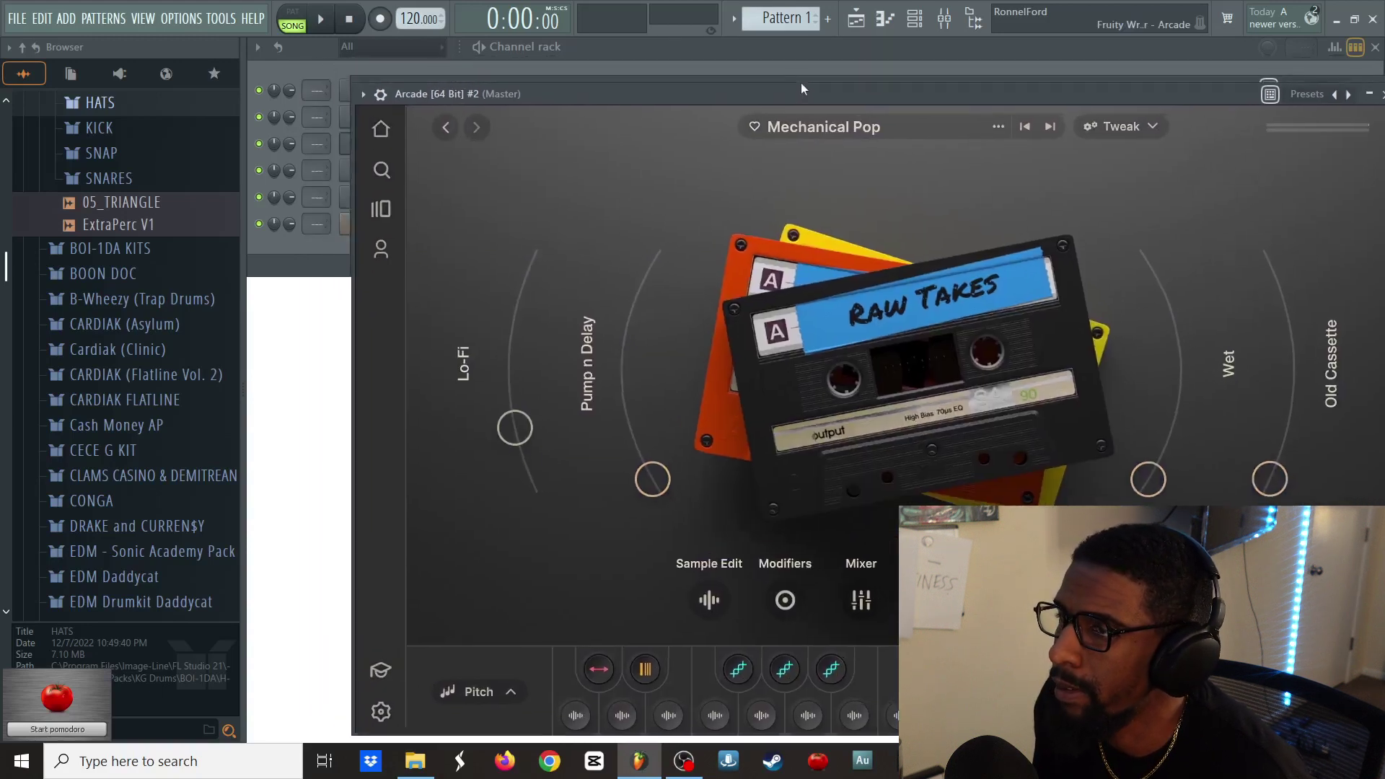
right_click(351, 146)
left_click(464, 178)
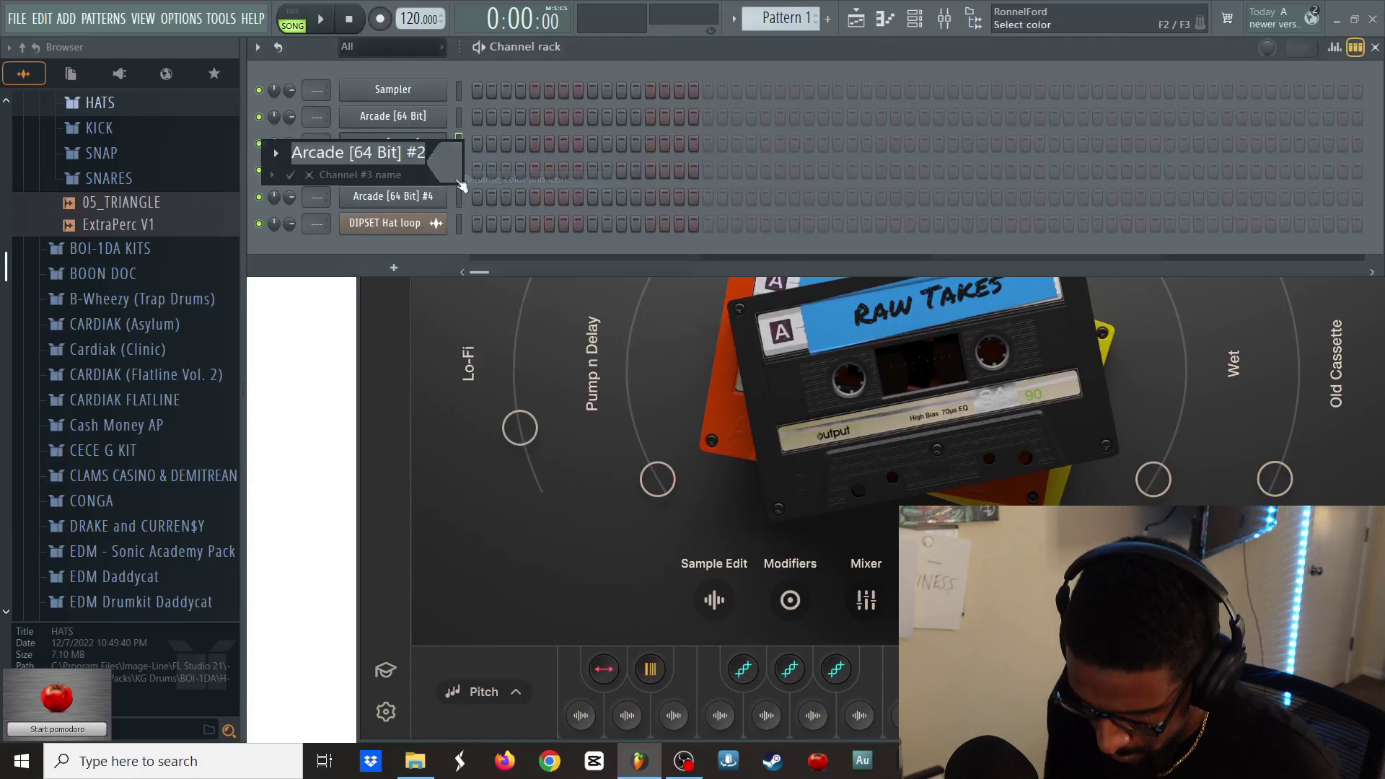
type("atmos")
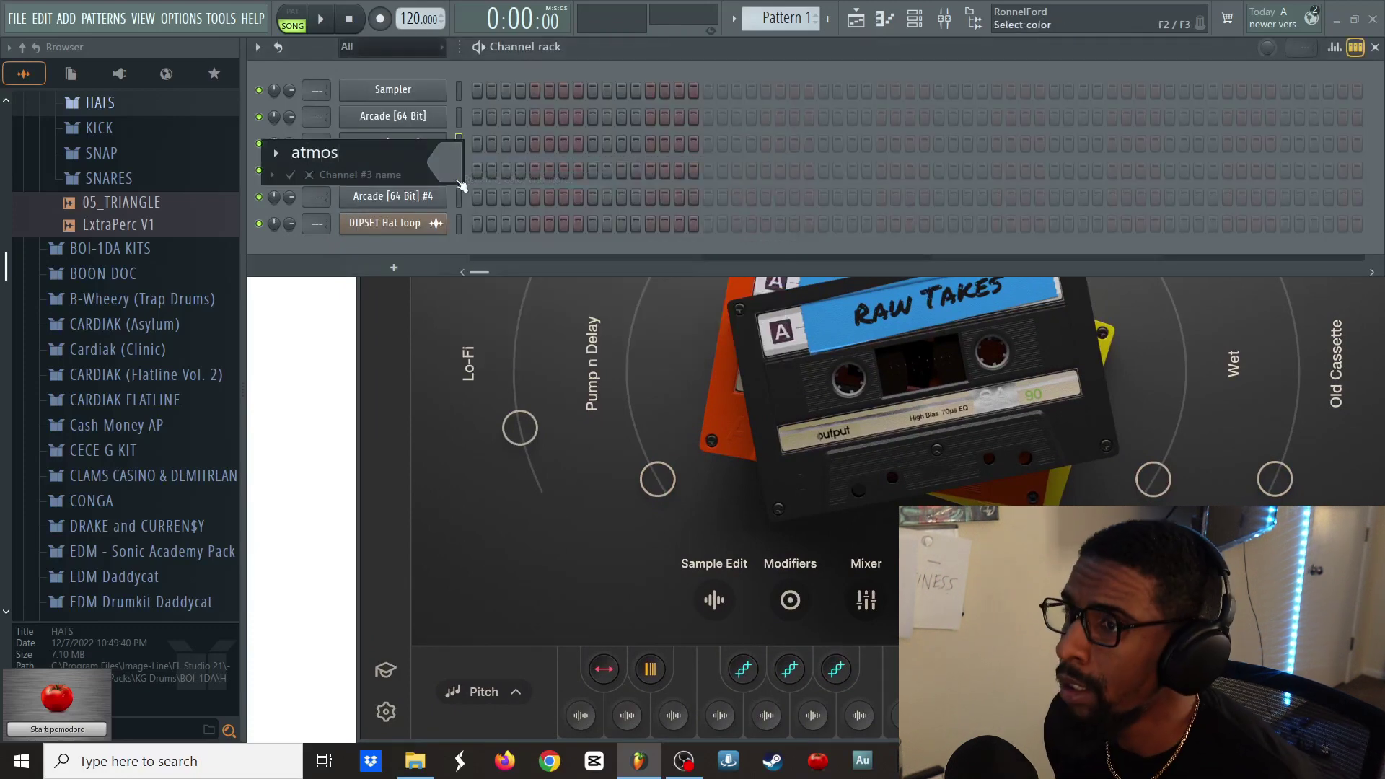
key("Return")
- Rename the first Arcade channel as "ghost choir"
right_click(442, 119)
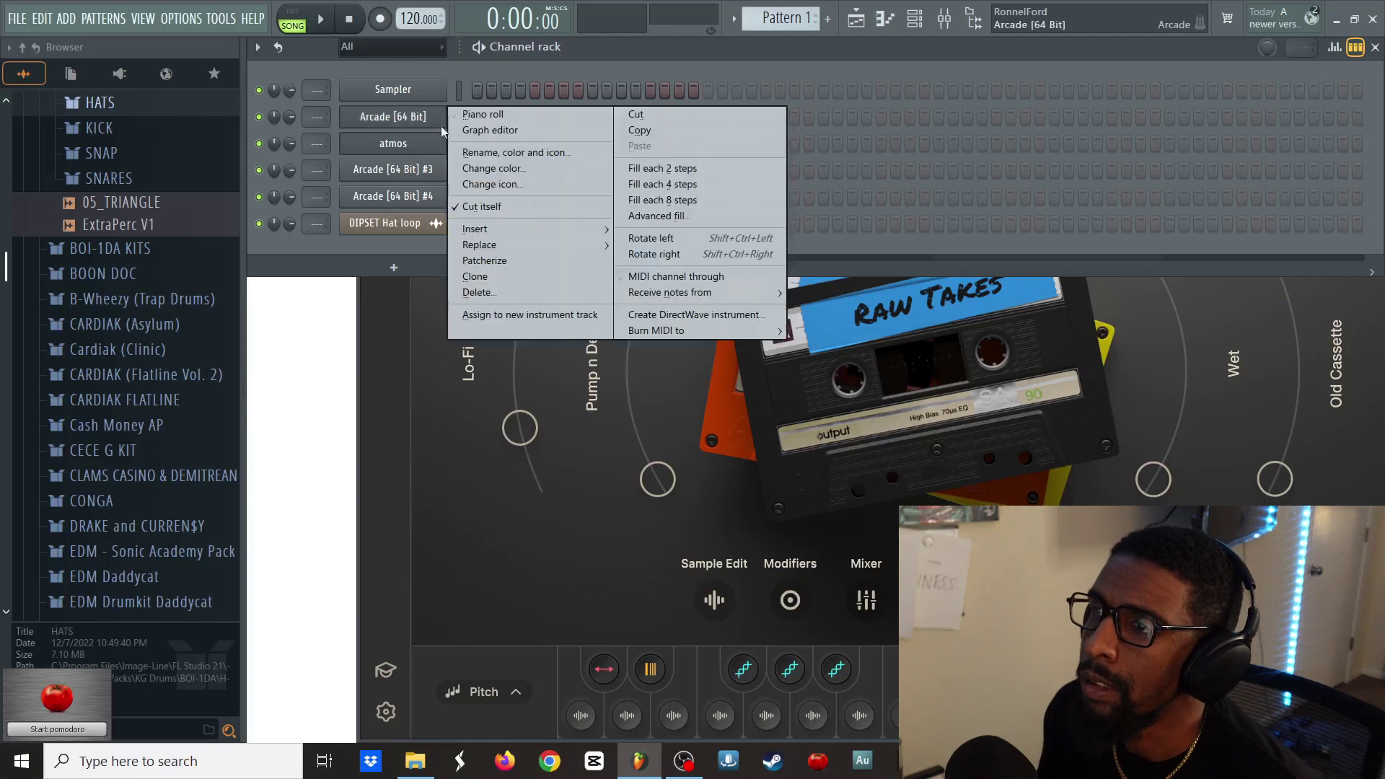
left_click(530, 151)
type("gho")
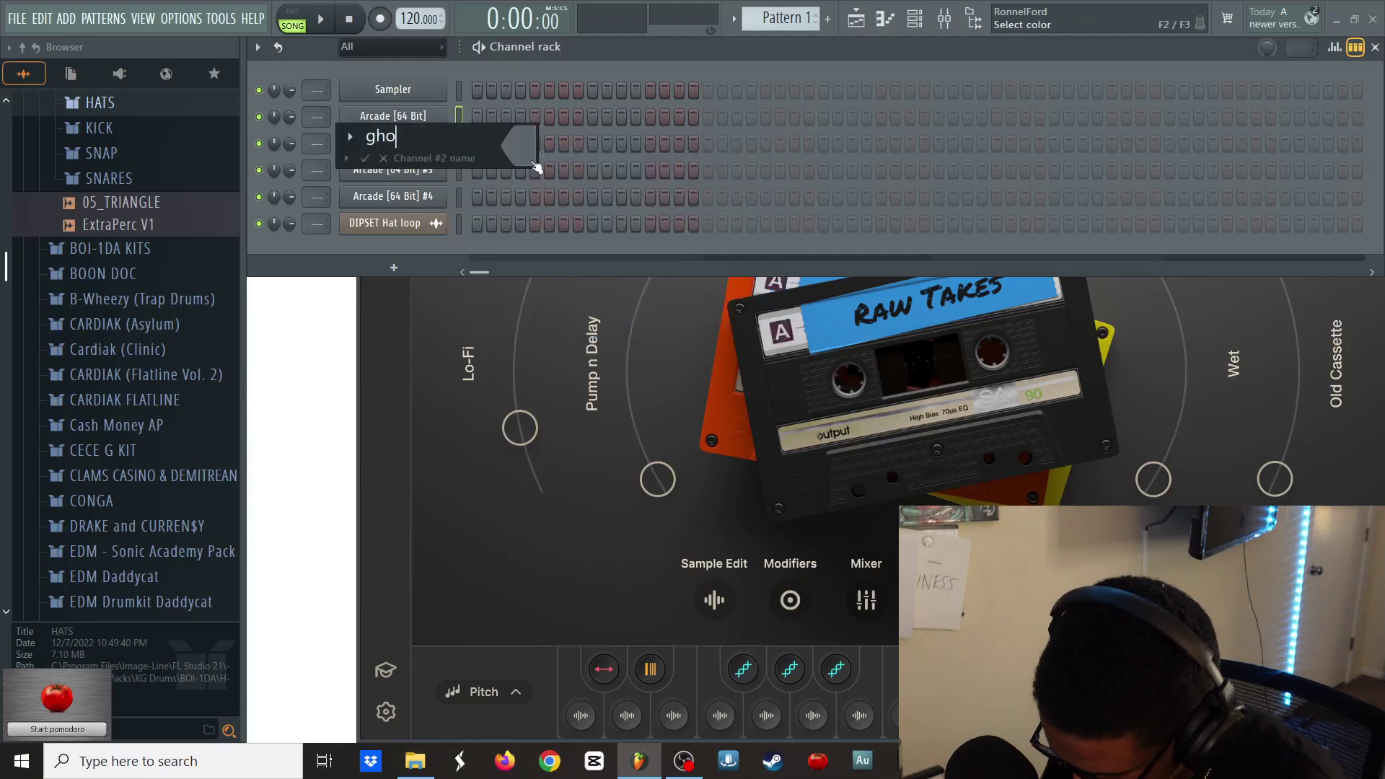
type("st choir")
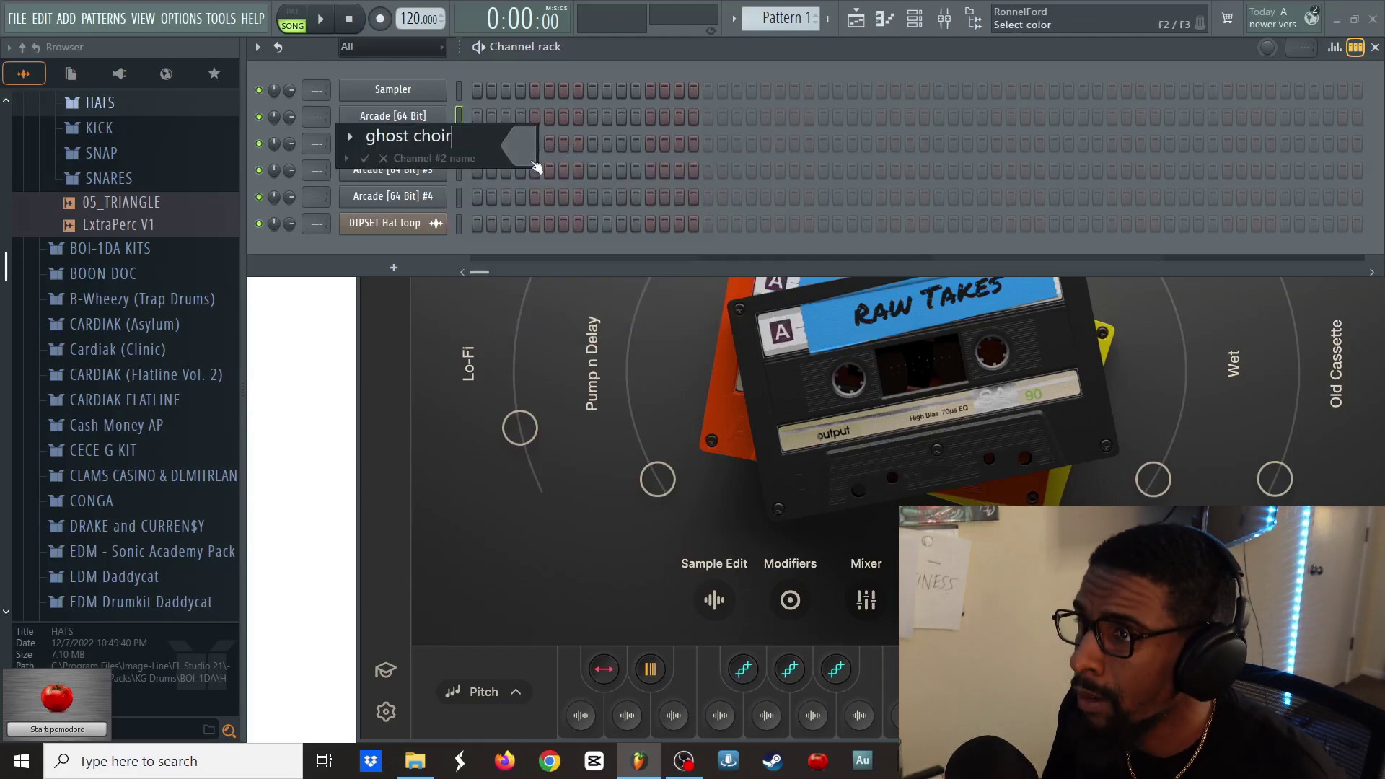
key("Return")
- Preview the recommended Final Stretch sampler in the Arcade #3 channel, download and load it, and close the plugin
left_click(422, 170)
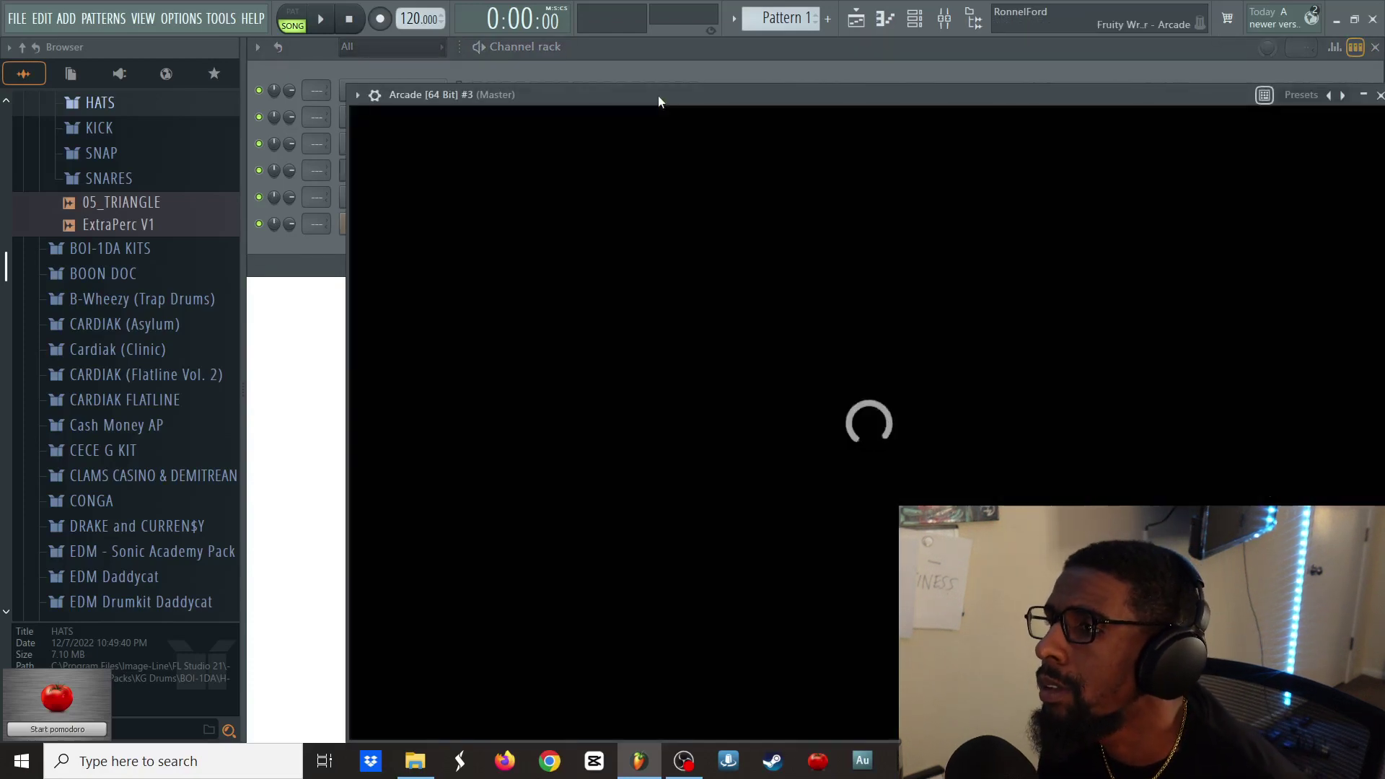
left_click_drag(659, 95, 584, 68)
mouse_move(830, 520)
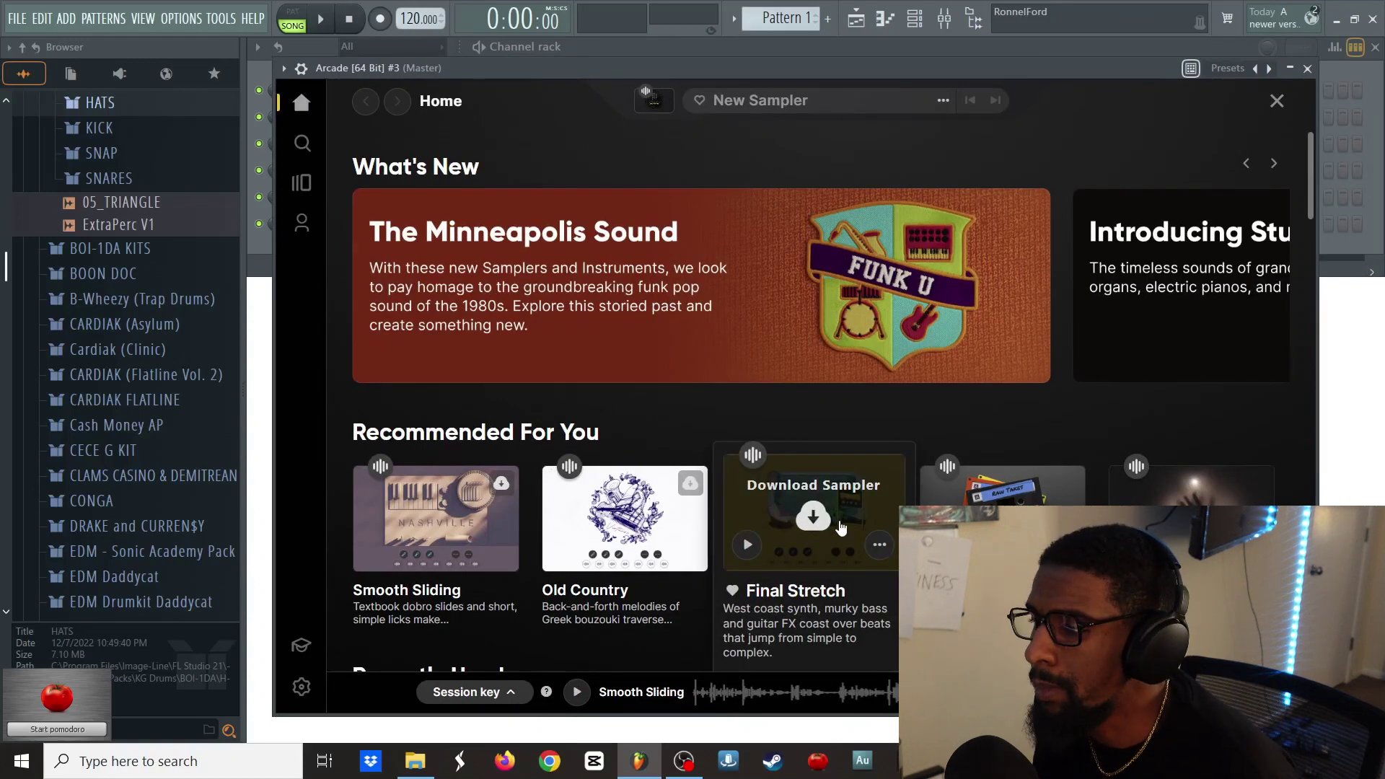
left_click(758, 550)
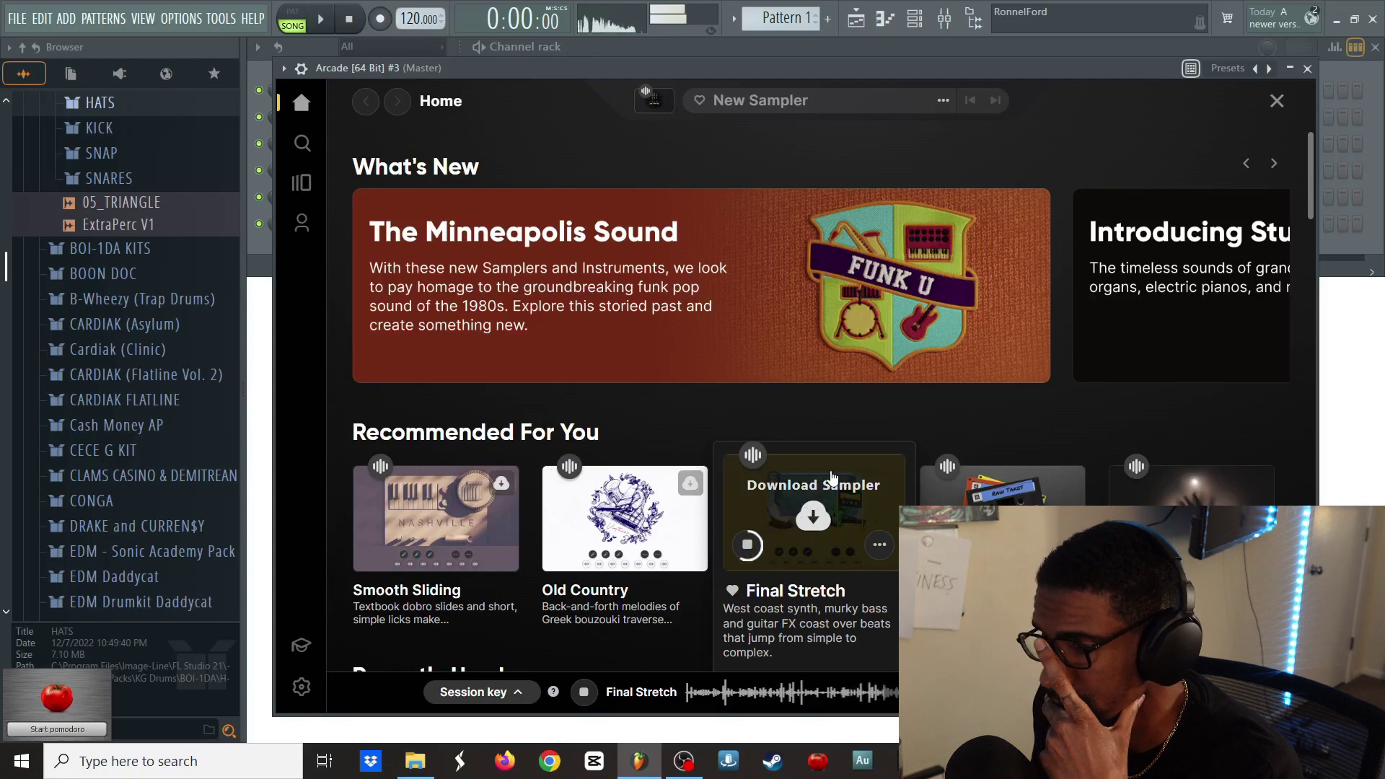
left_click(853, 514)
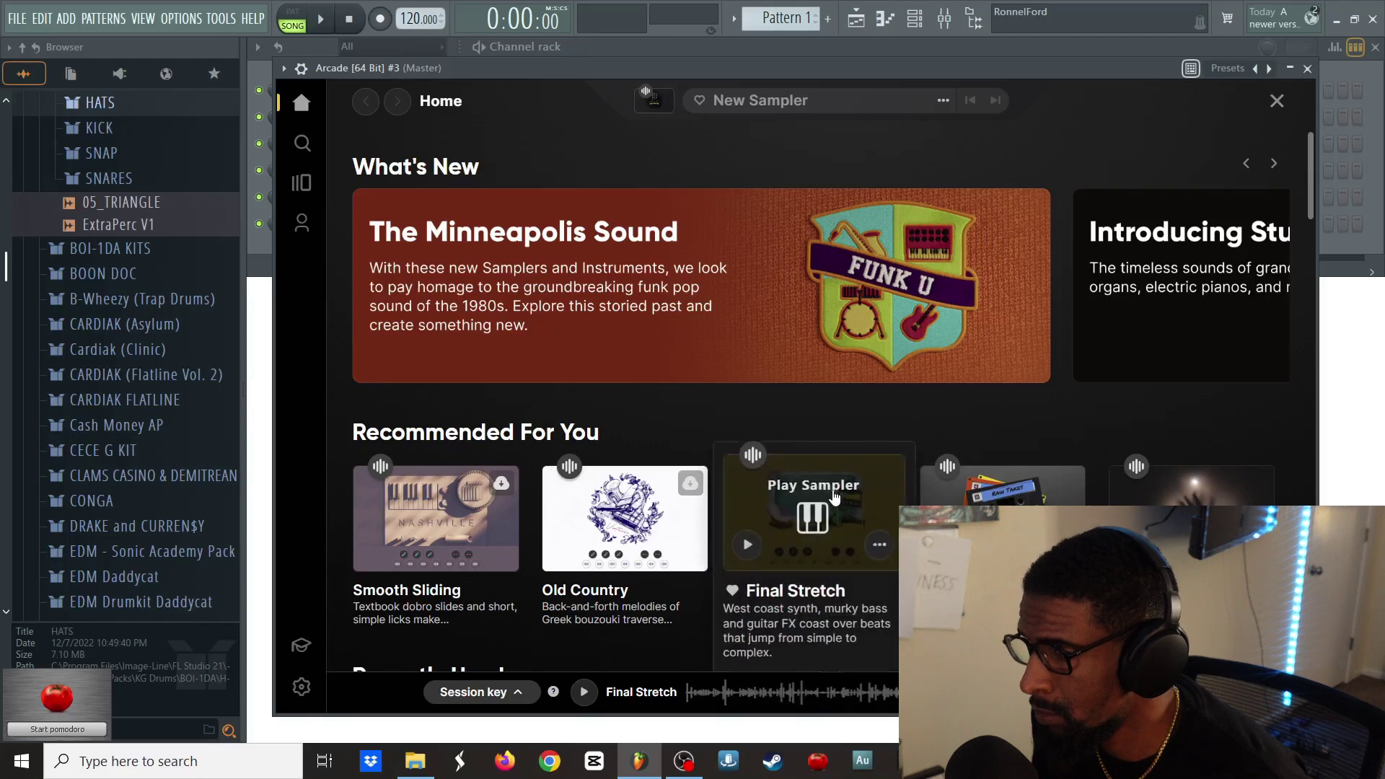
left_click(832, 491)
key("Escape")
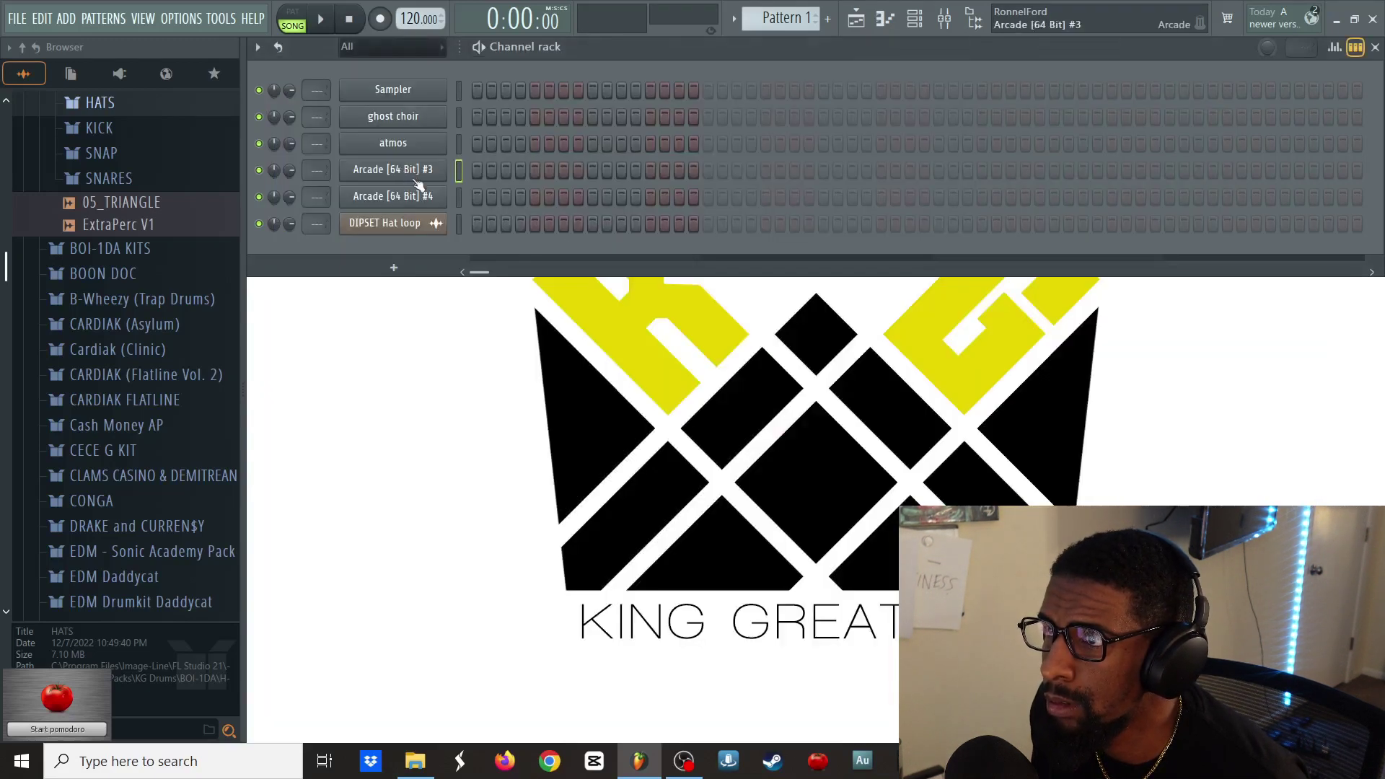
- Preview the recommended Old Country sampler in the Arcade #4 channel, download it and load it
left_click(423, 197)
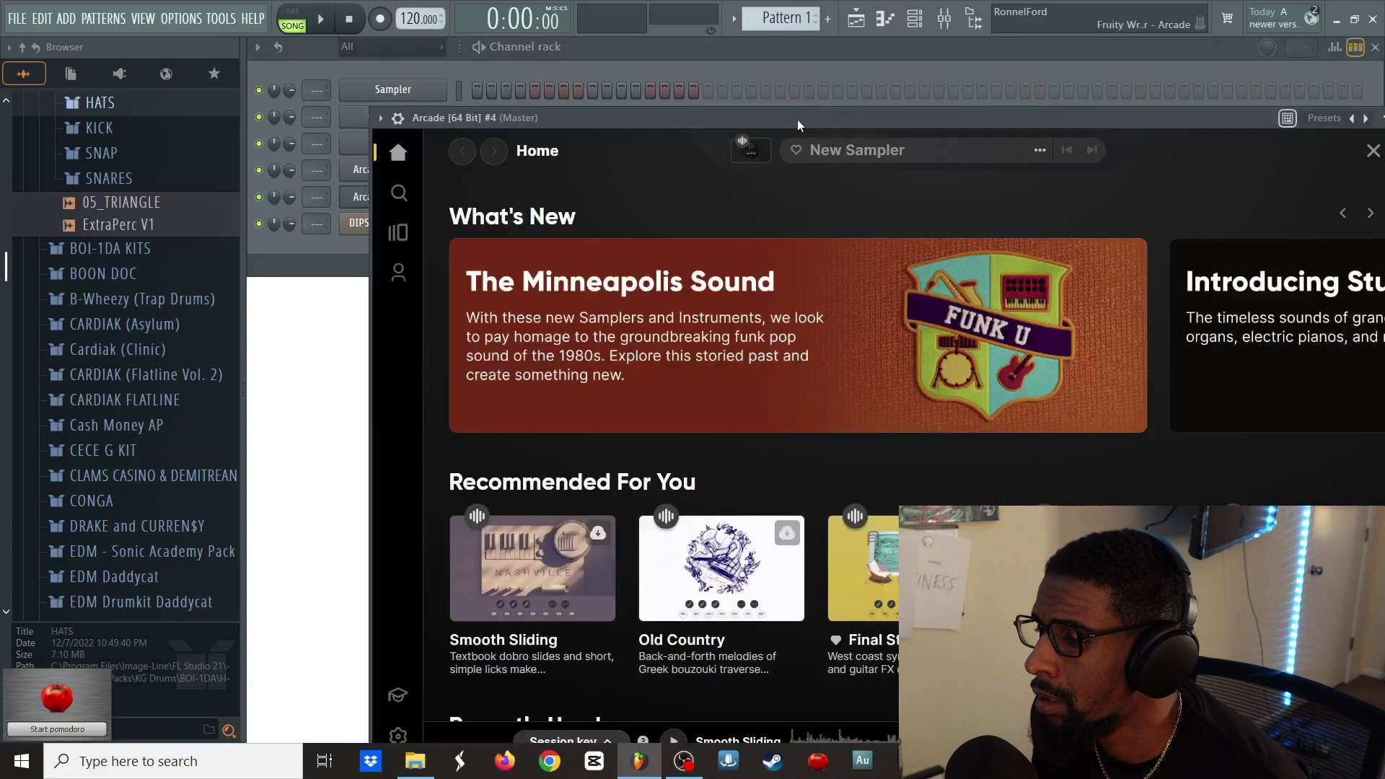
left_click_drag(798, 119, 787, 85)
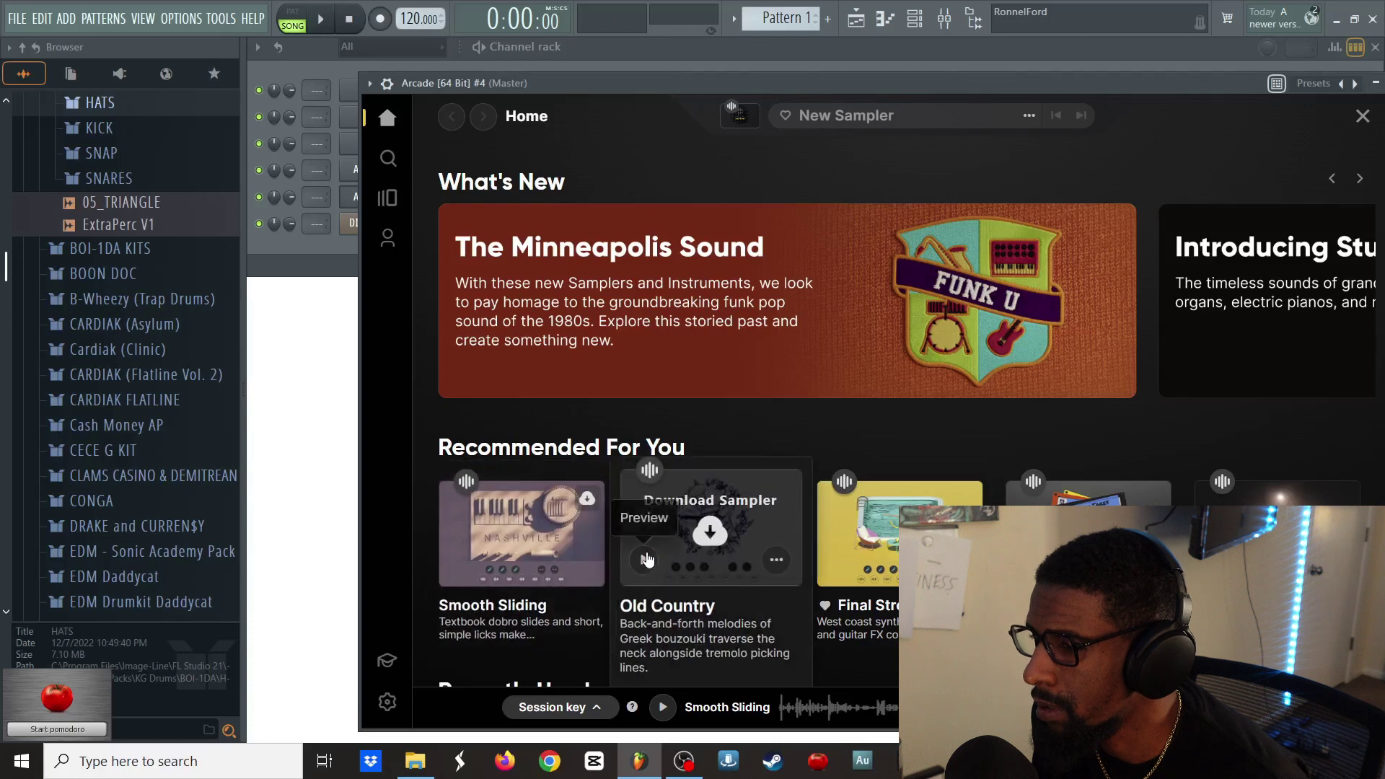
left_click(645, 563)
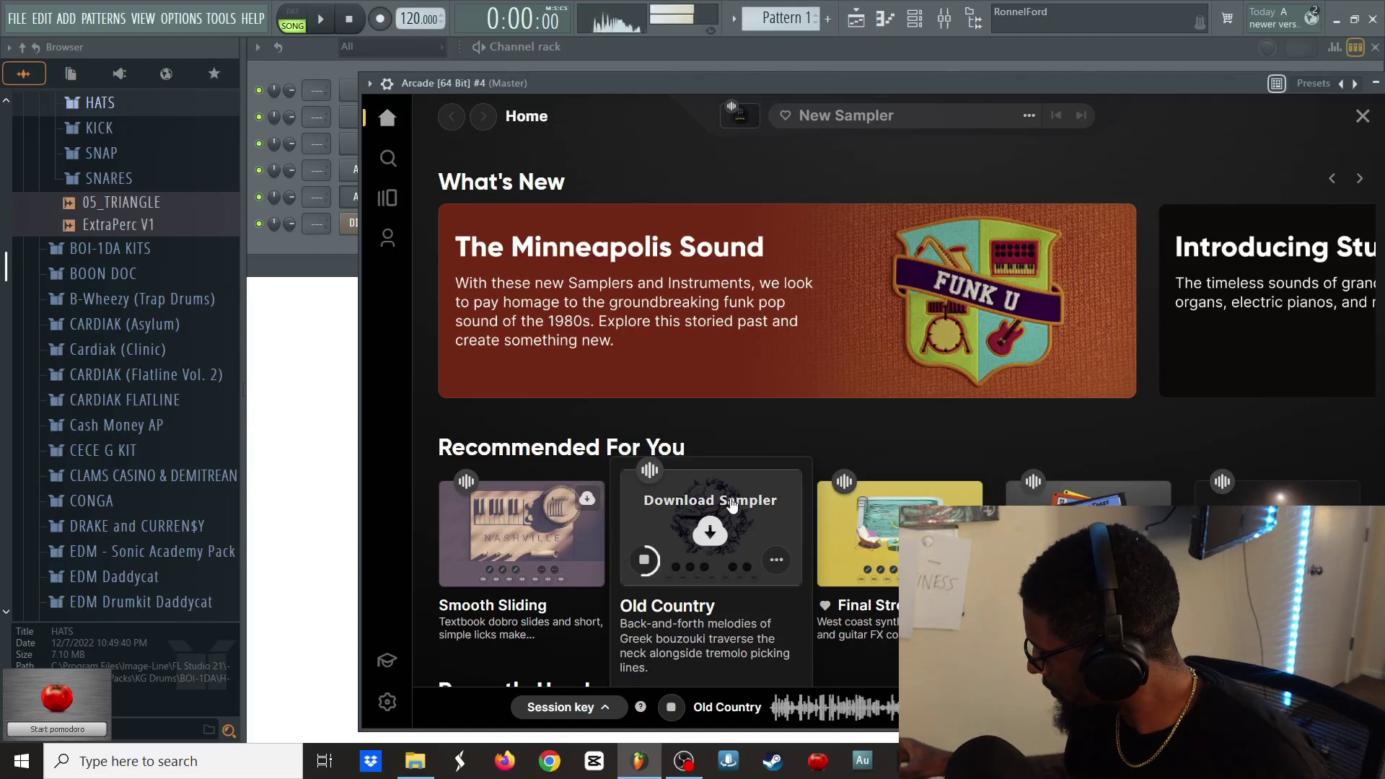
left_click(647, 557)
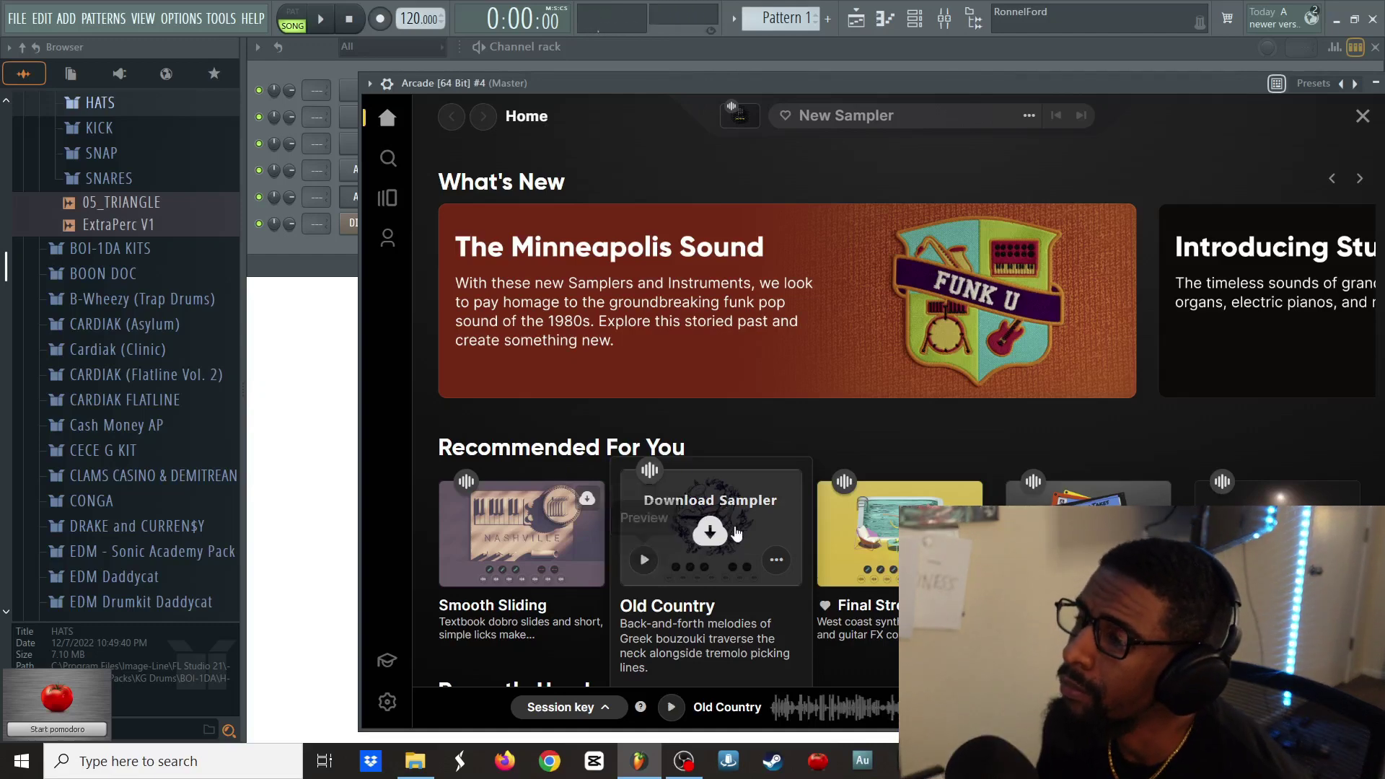
left_click(726, 521)
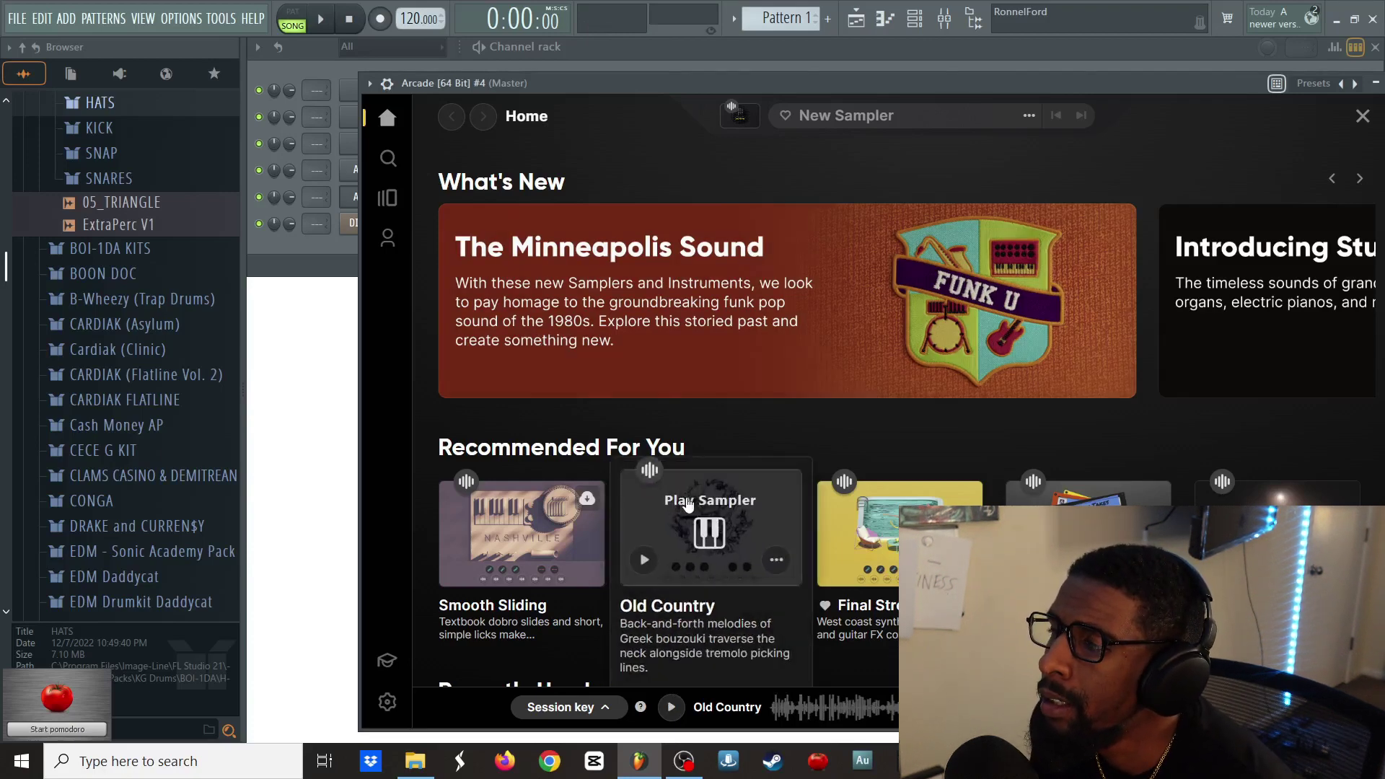
left_click(708, 503)
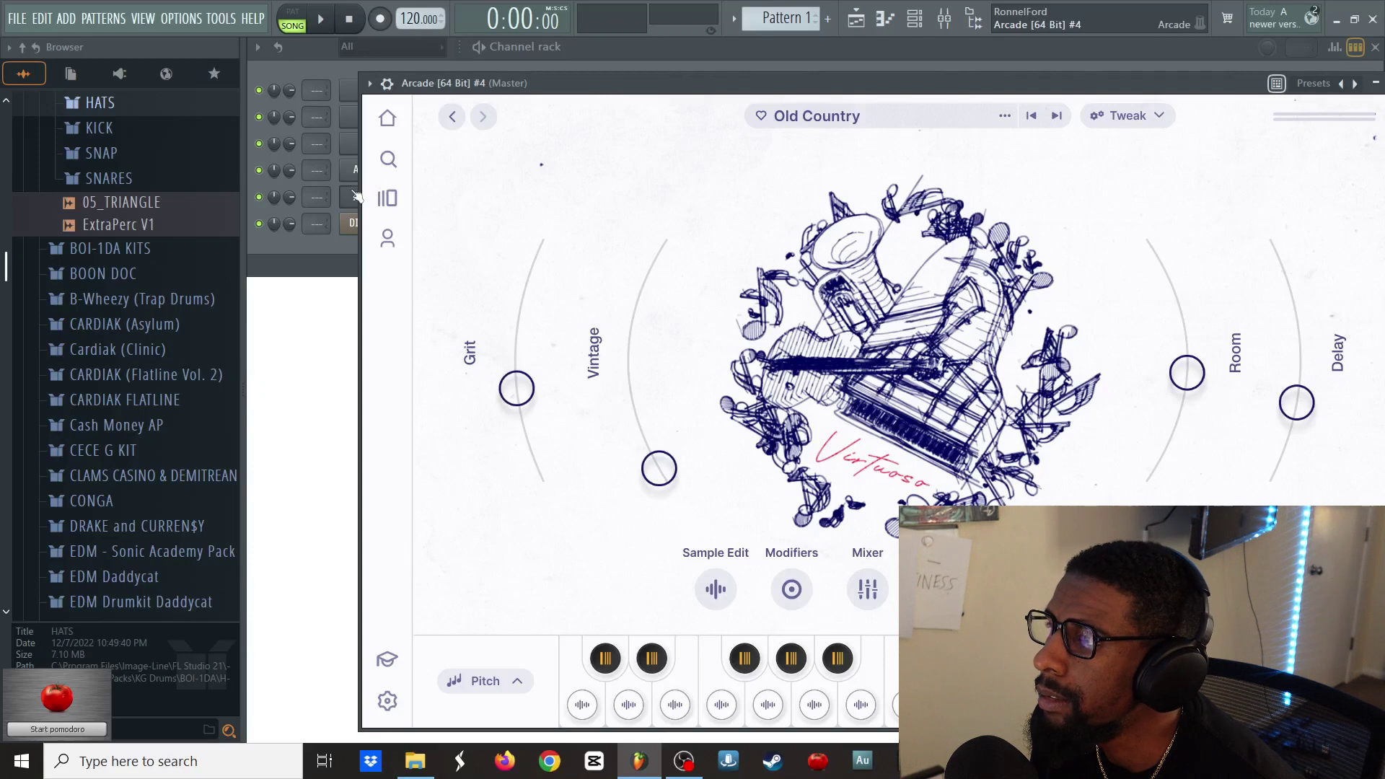
- Rename the Arcade #4 channel as "country"
left_click(355, 196)
right_click(391, 200)
left_click(472, 234)
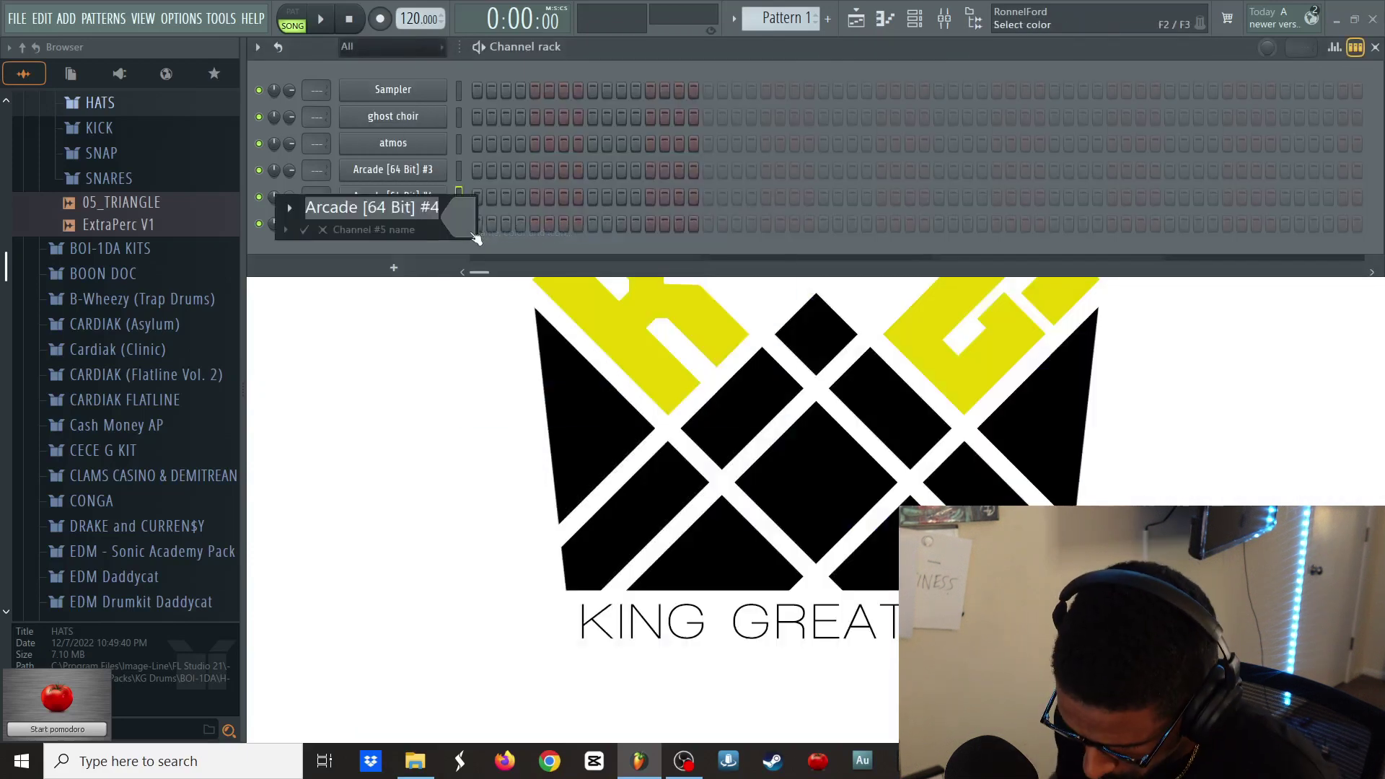
type("C")
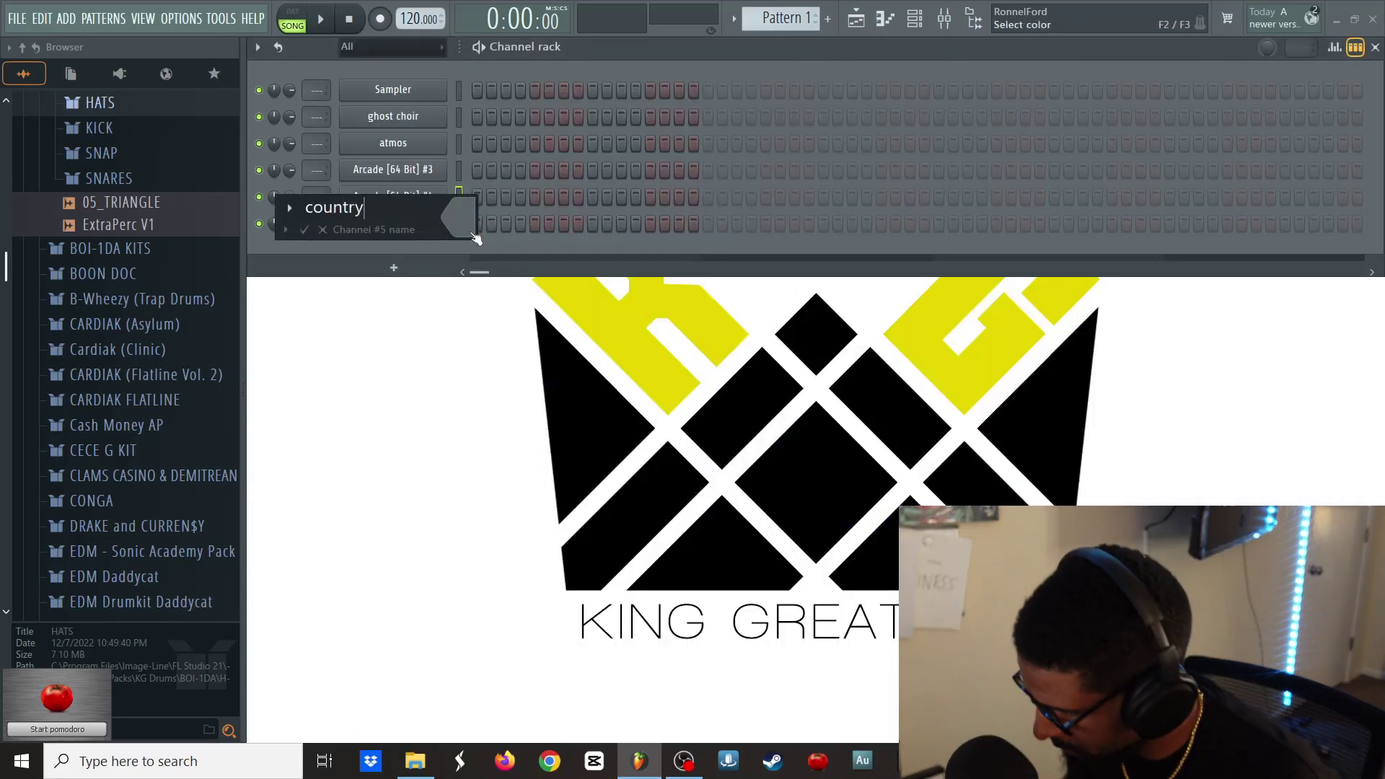
key("Return")
- Rename the Arcade #3 channel as "random"
left_click(399, 169)
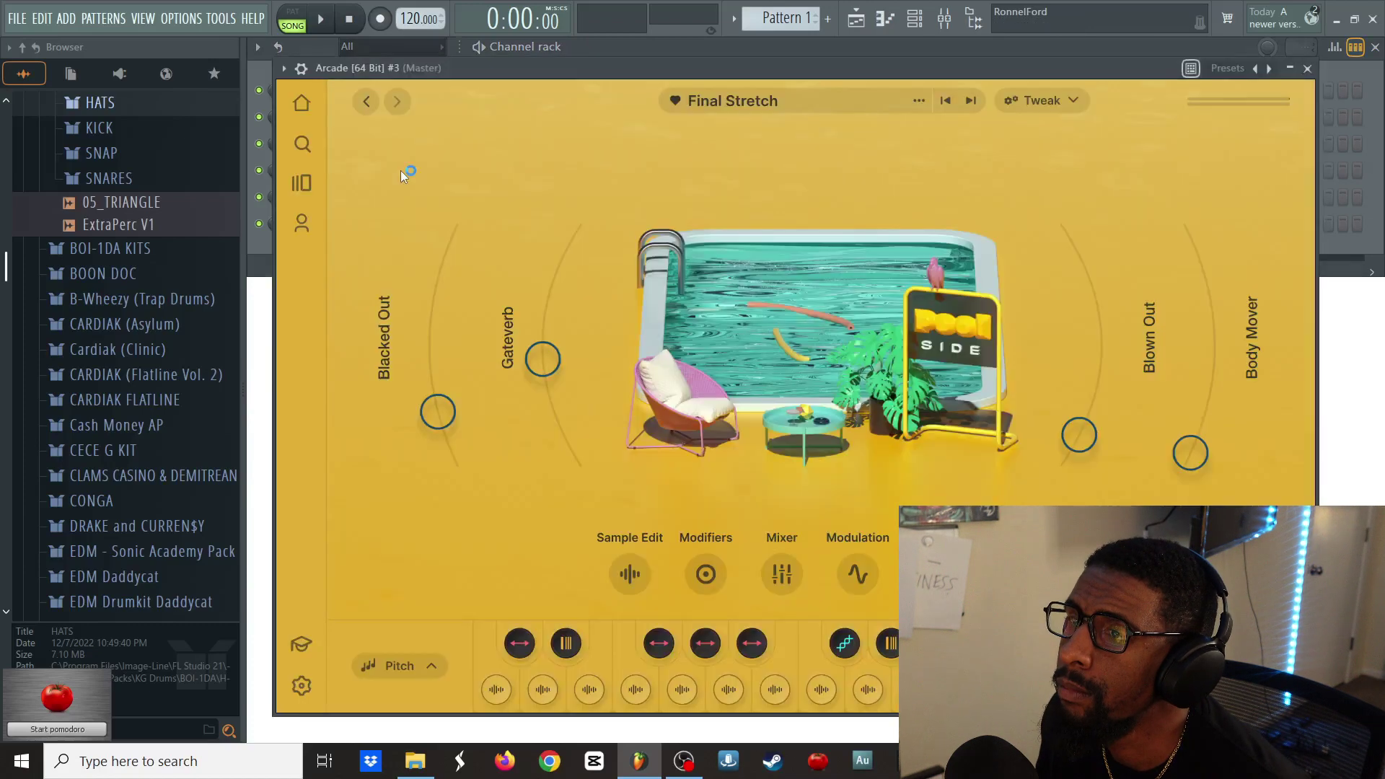
left_click(400, 171)
right_click(403, 171)
left_click(466, 200)
type("r")
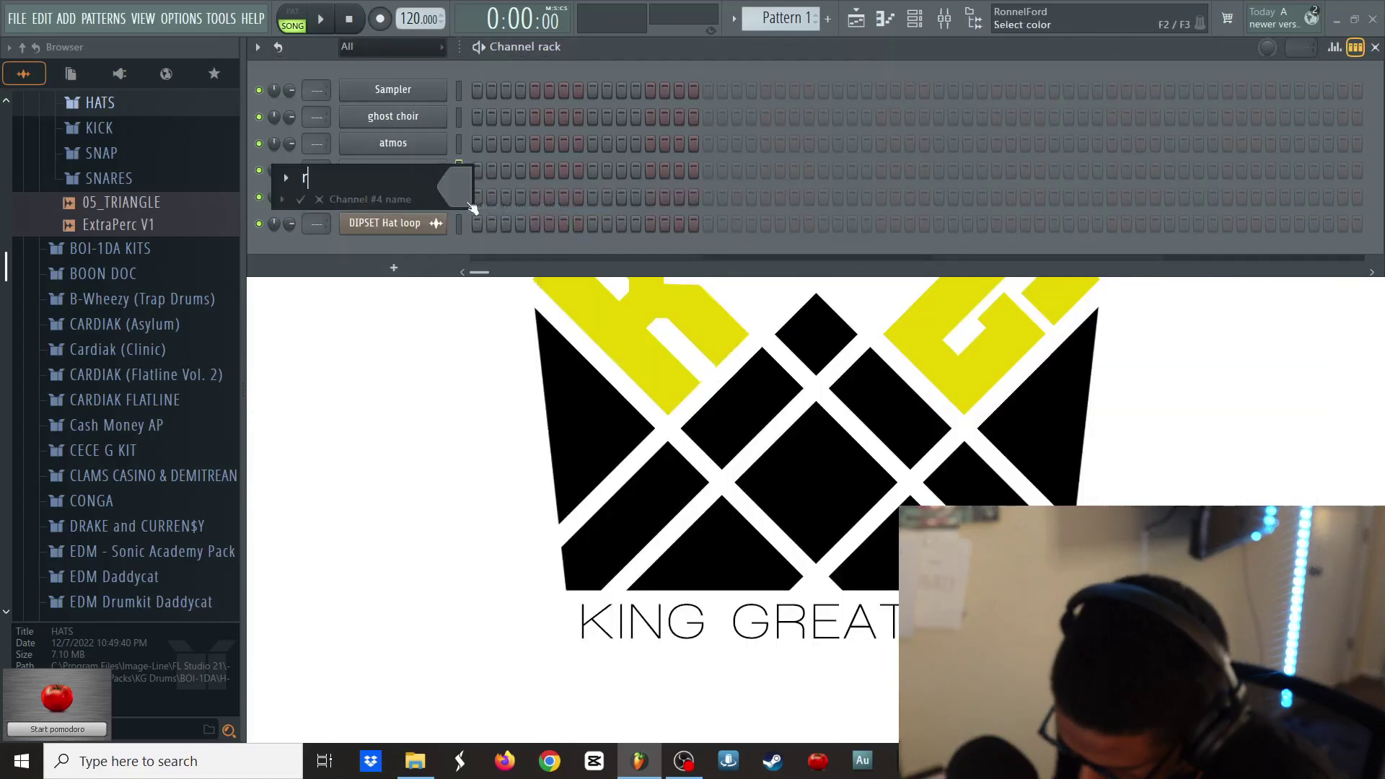
type("andom")
key("Return")
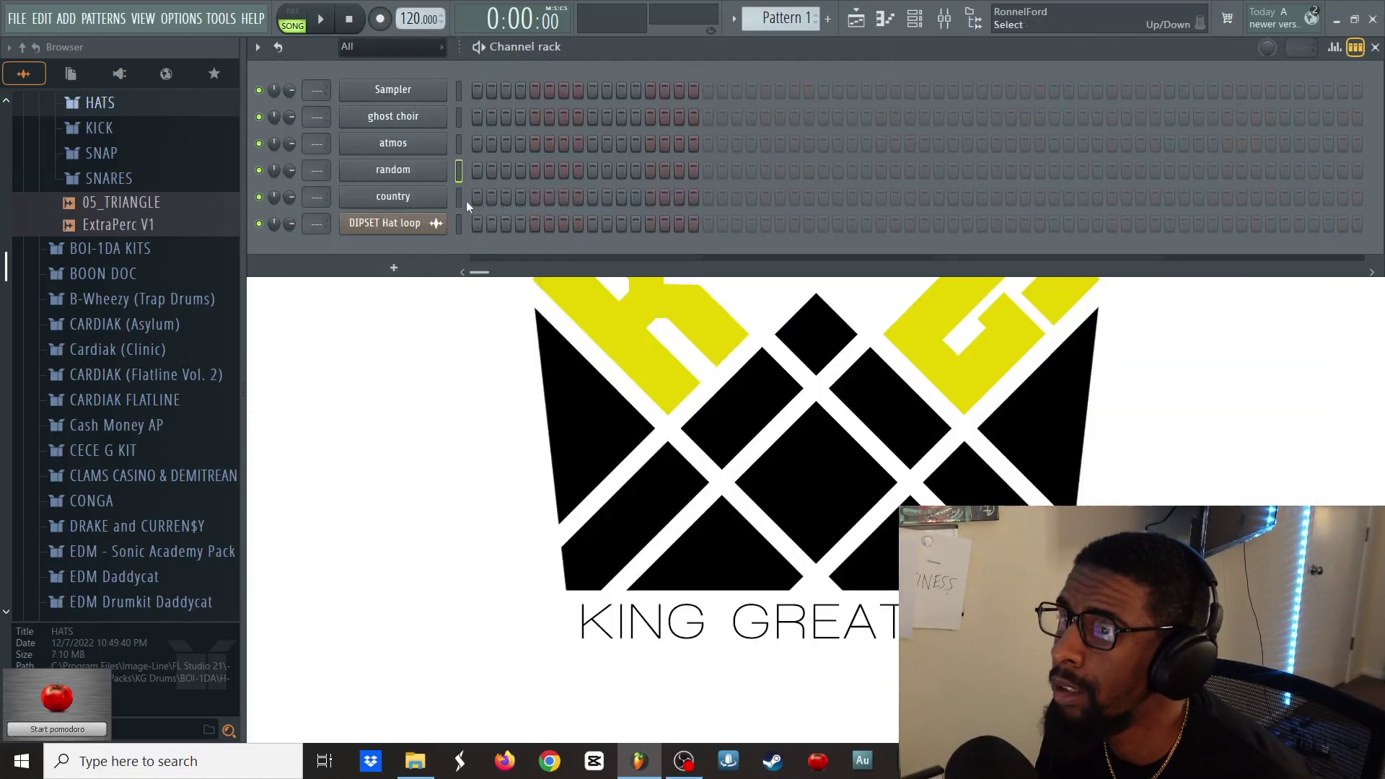
- Clone the country channel and open the Studio Keys line in the clone's Arcade plugin
key("alt+c")
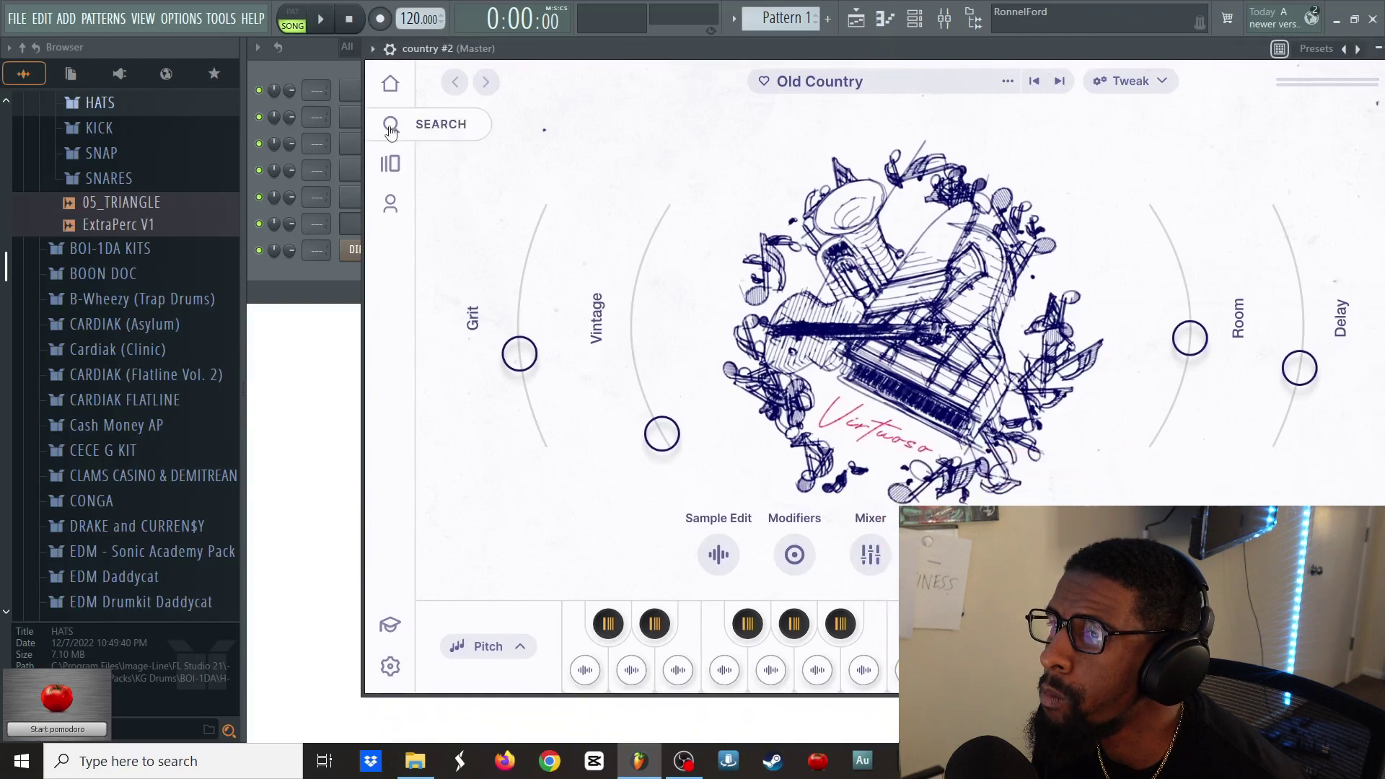
left_click(393, 164)
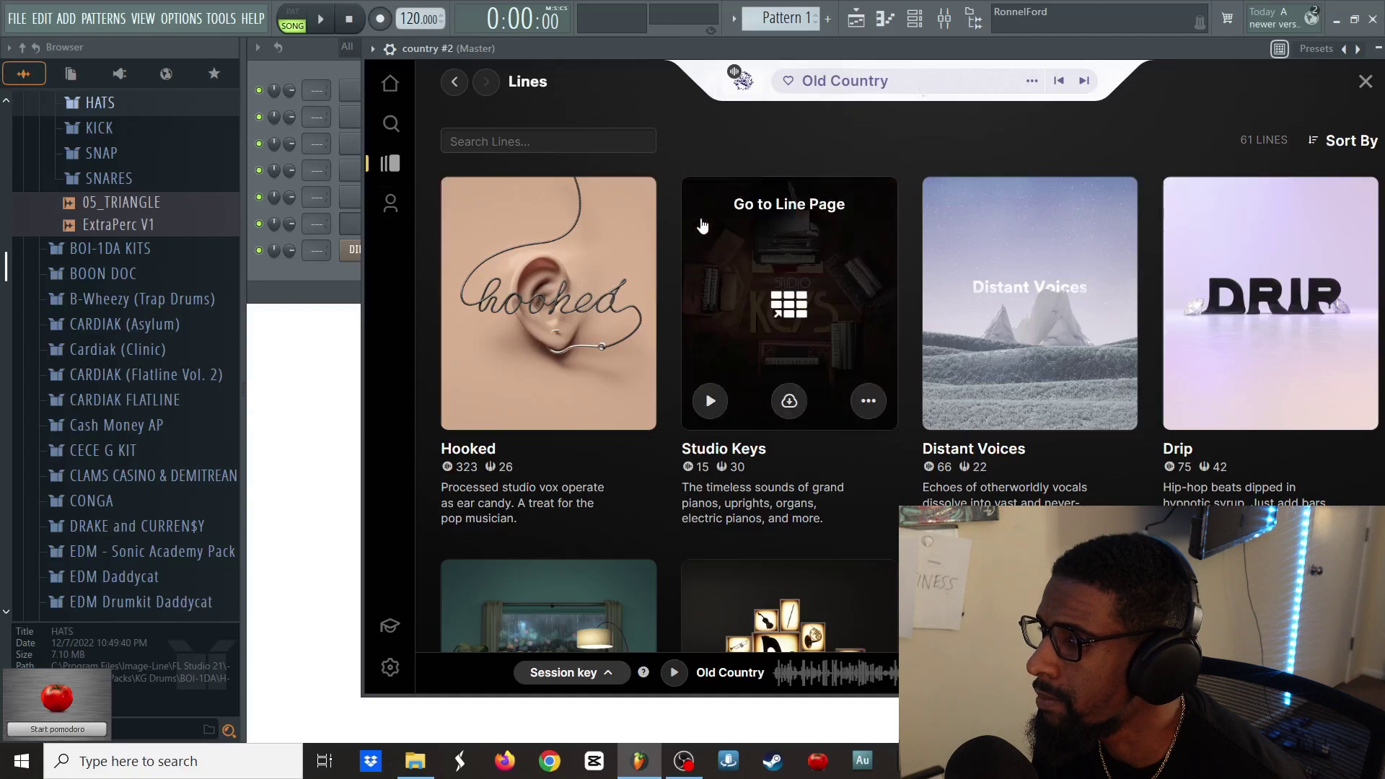
left_click(702, 225)
left_click_drag(815, 53, 728, 44)
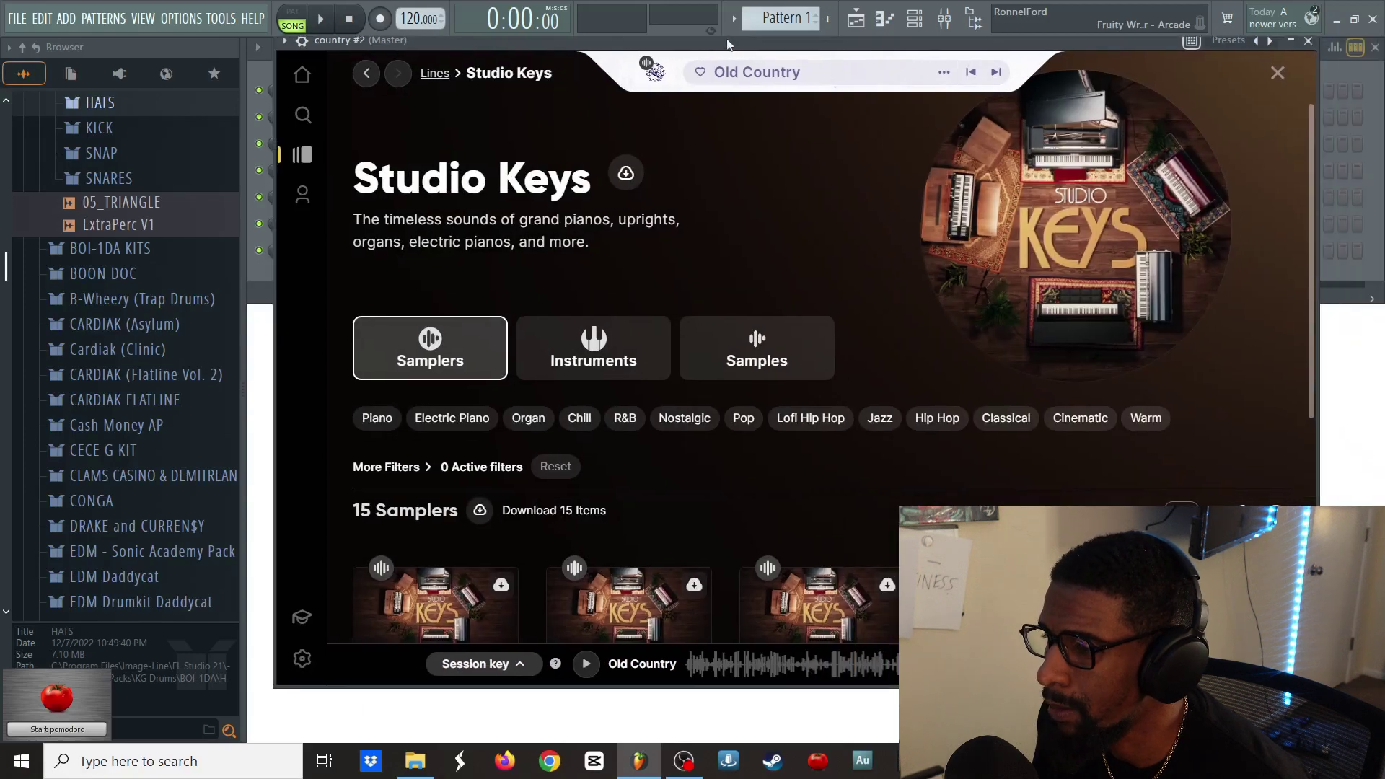
- Look through the Studio Keys samplers and preview Big Ballad Upright
scroll(810, 285, "down", 3)
scroll(810, 290, "up", 3)
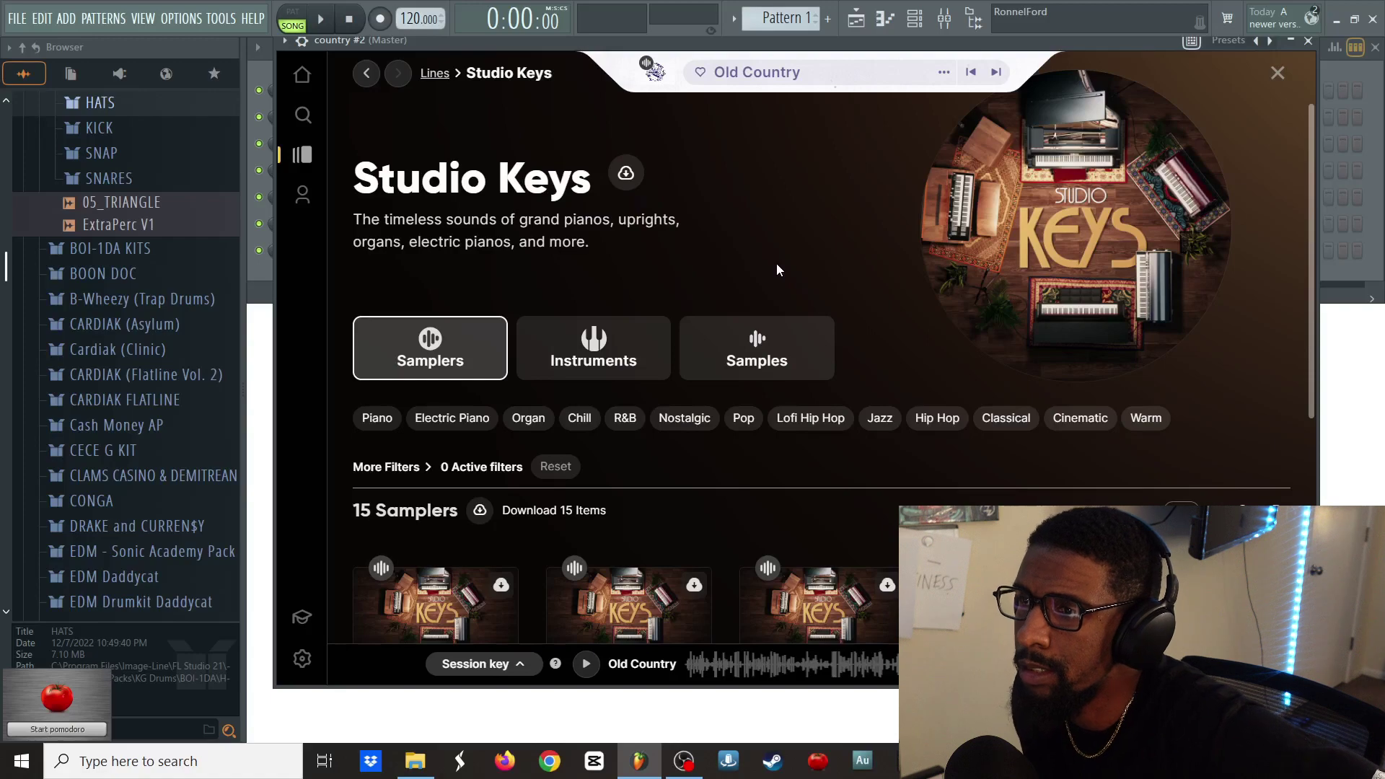
scroll(768, 265, "down", 6)
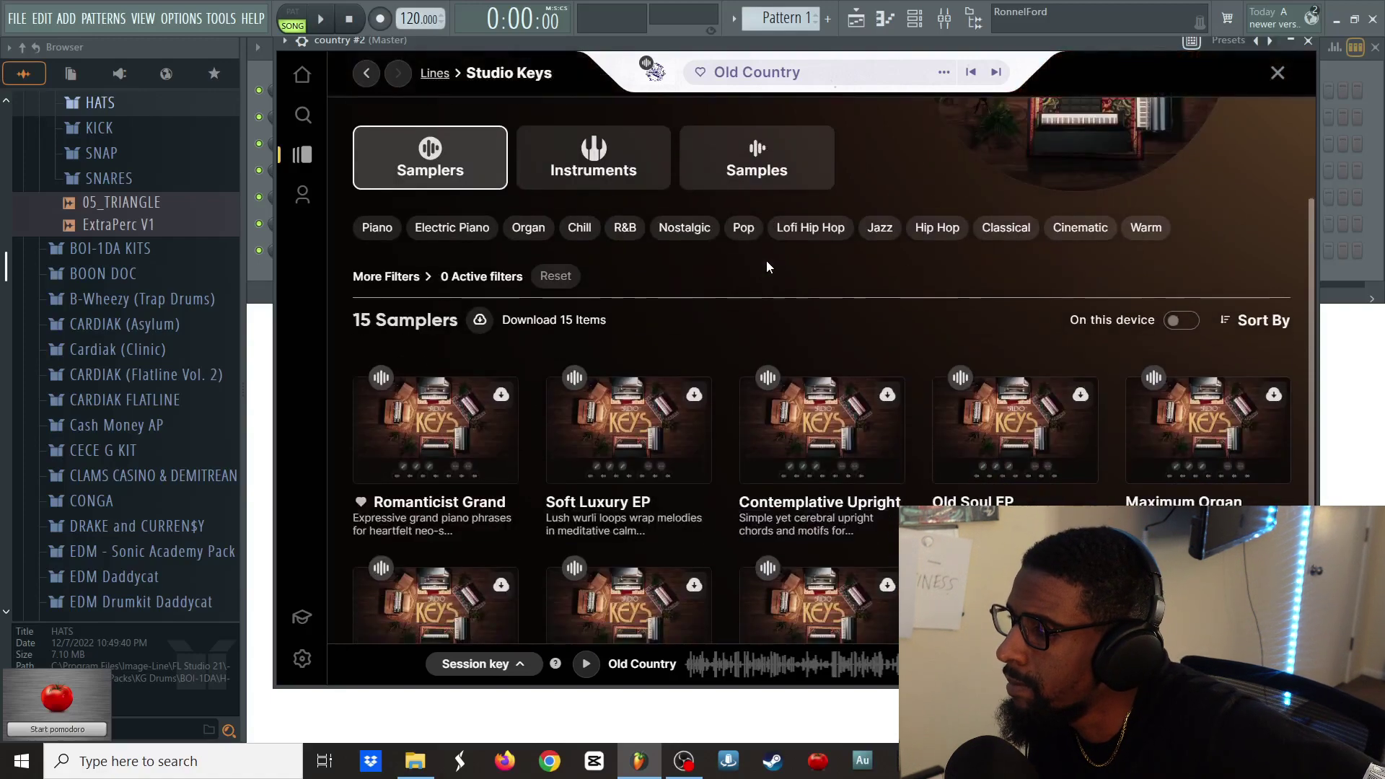
scroll(766, 267, "up", 2)
scroll(767, 267, "down", 2)
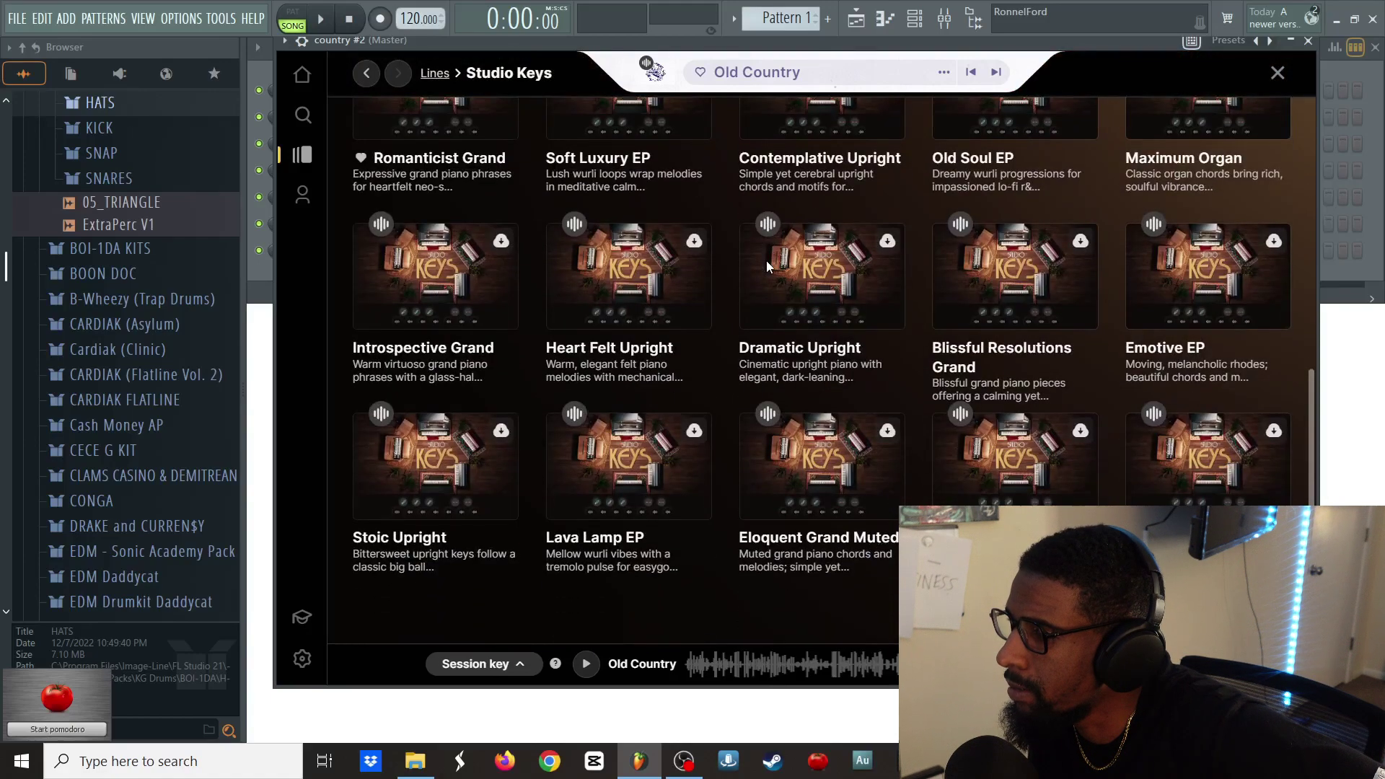
left_click(1144, 495)
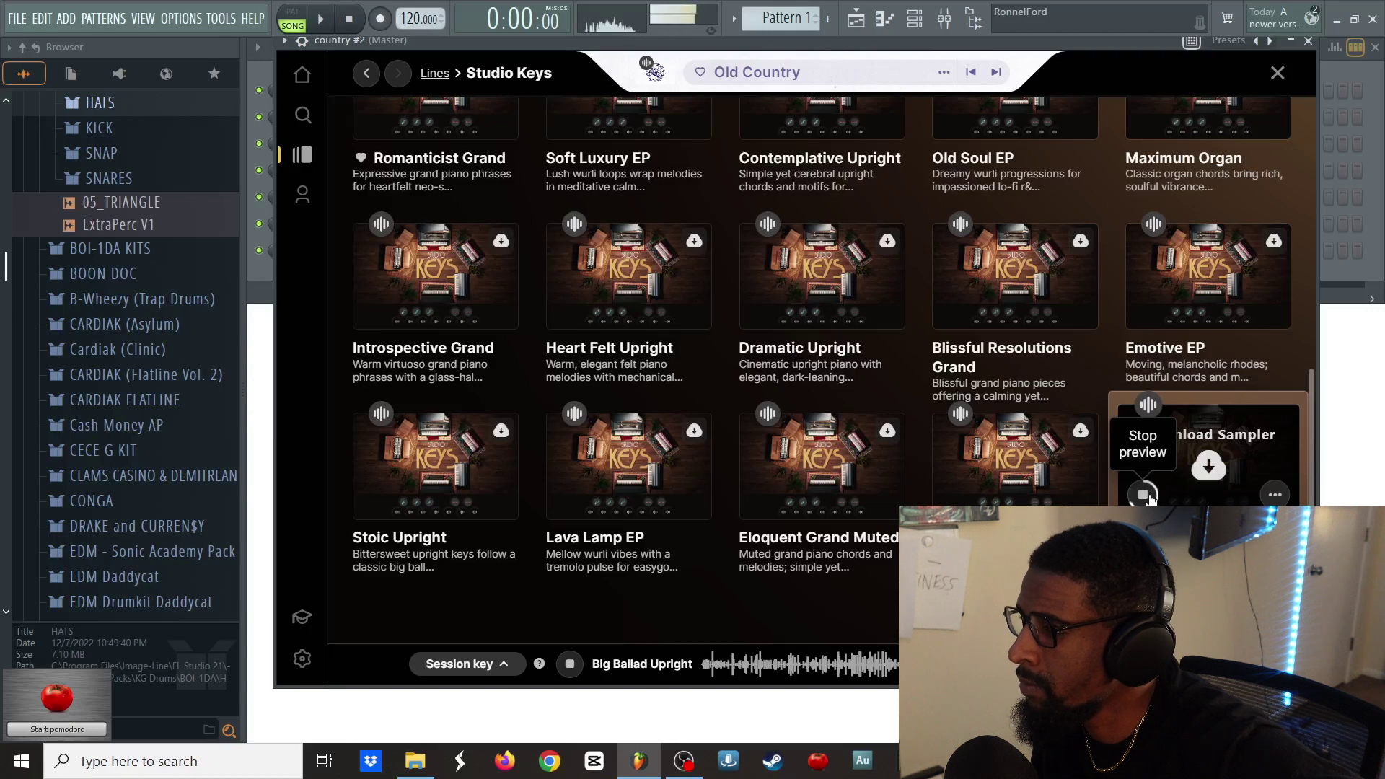
scroll(834, 371, "up", 3)
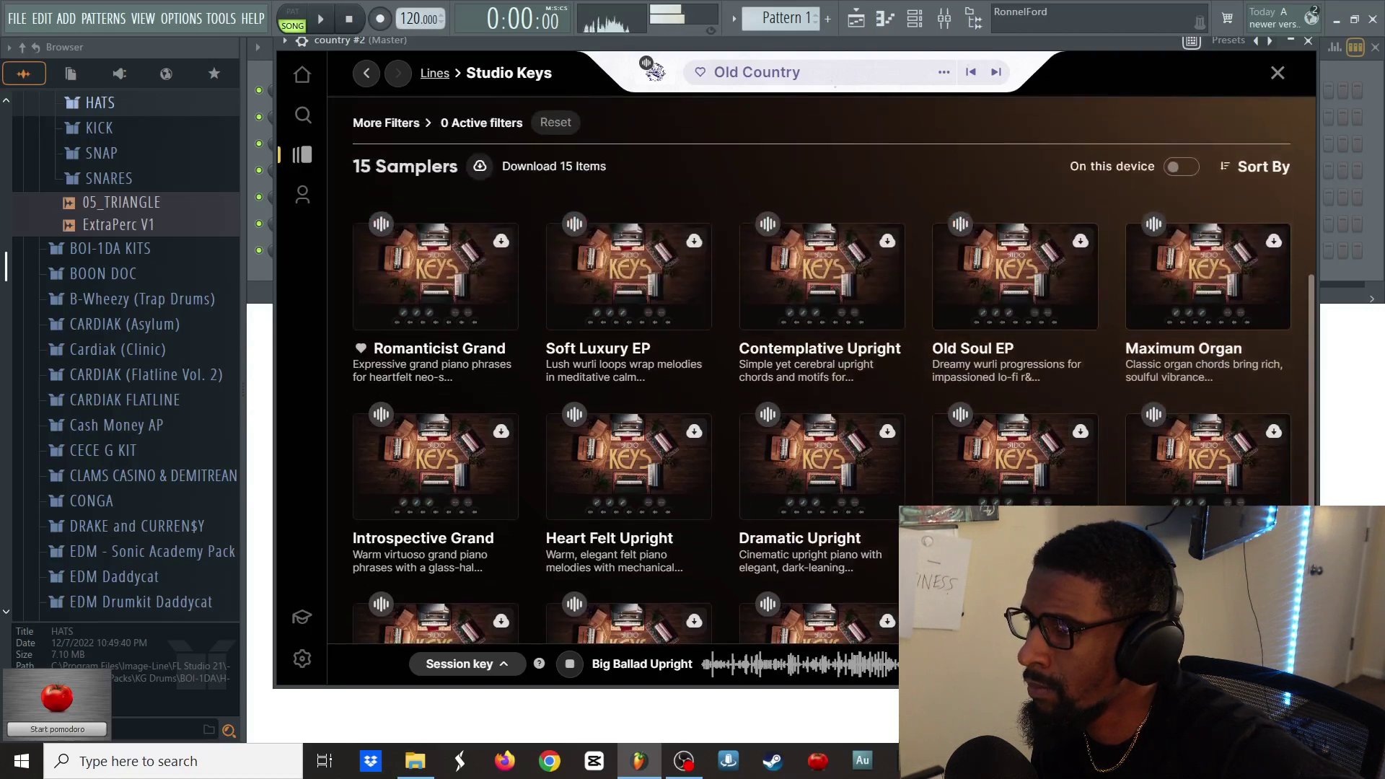
- Preview the Romanticist Grand sampler, download and load it in the cloned channel, and close the plugin
mouse_move(470, 306)
left_click(369, 305)
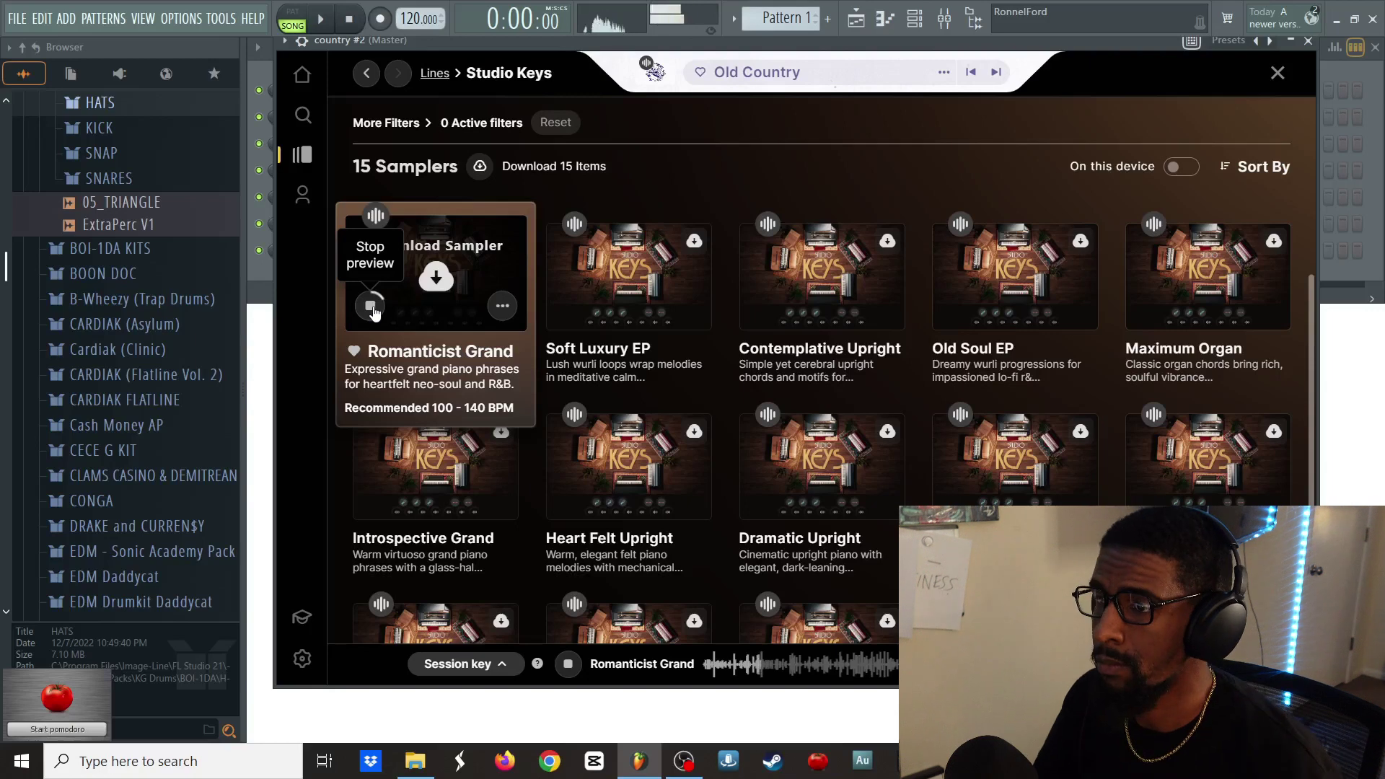
left_click(371, 307)
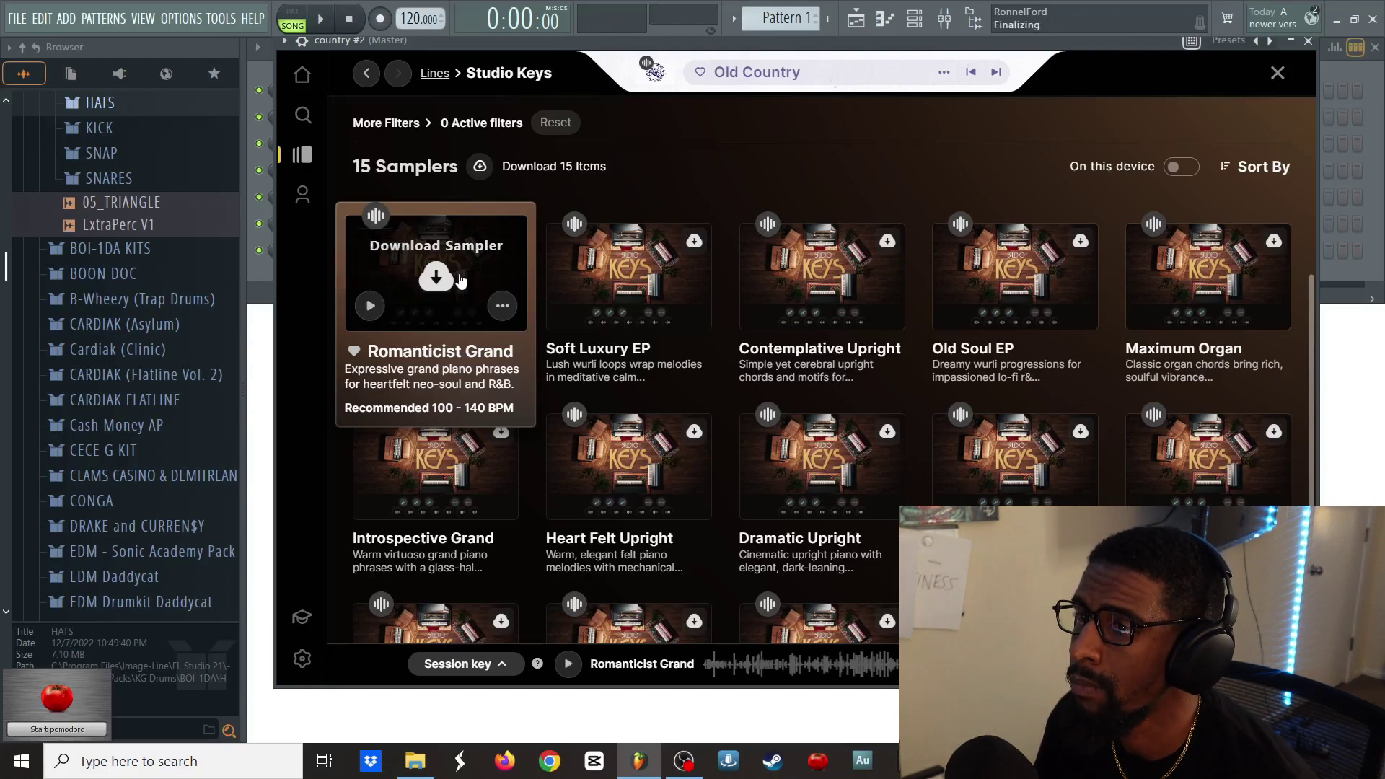
left_click(435, 277)
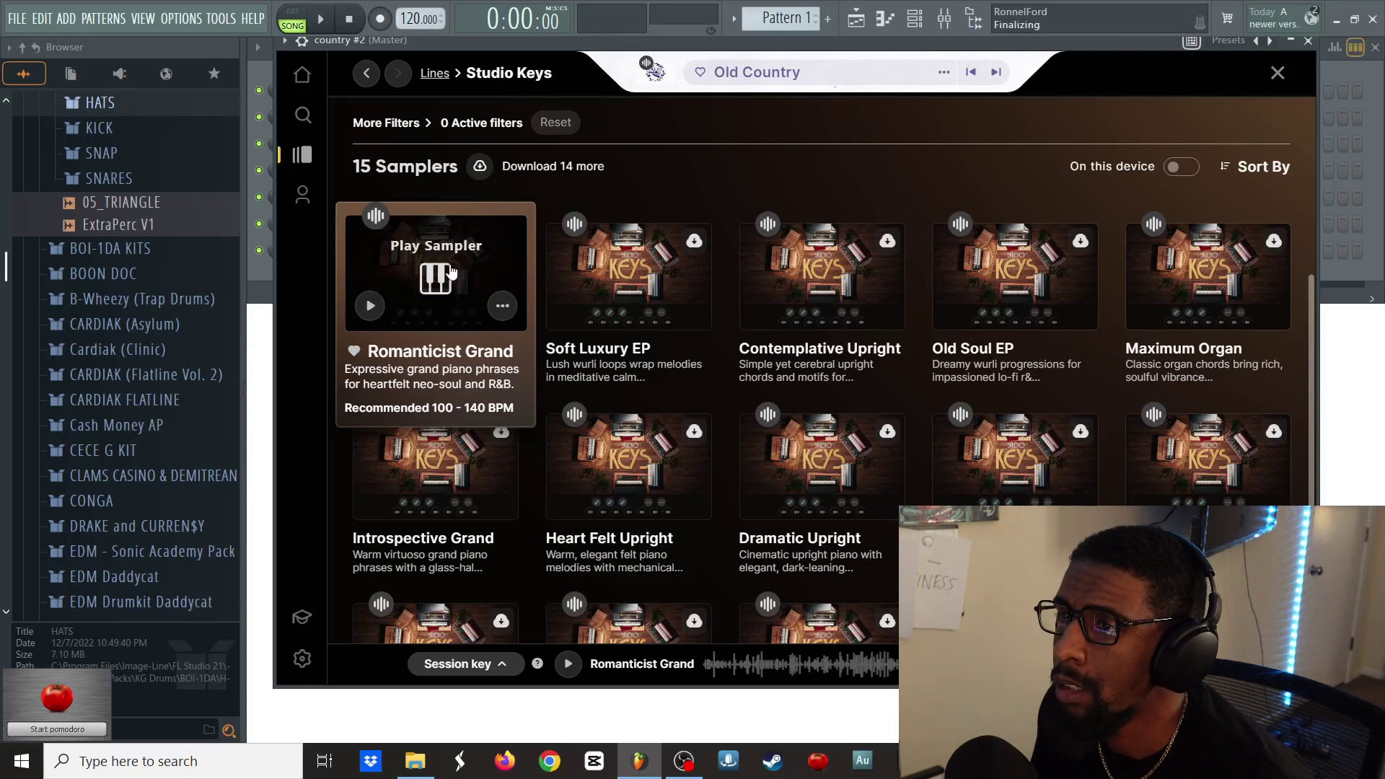
left_click(450, 271)
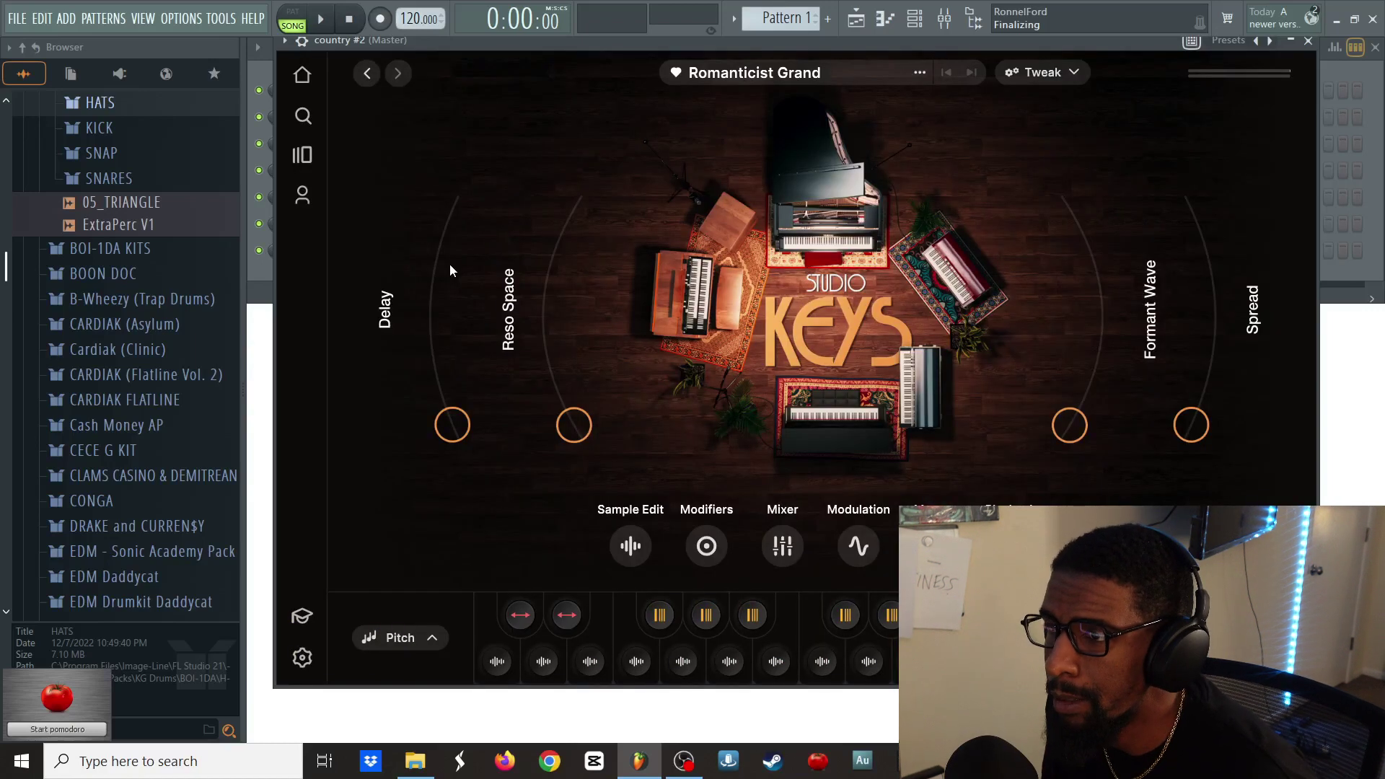
left_click_drag(496, 45, 508, 66)
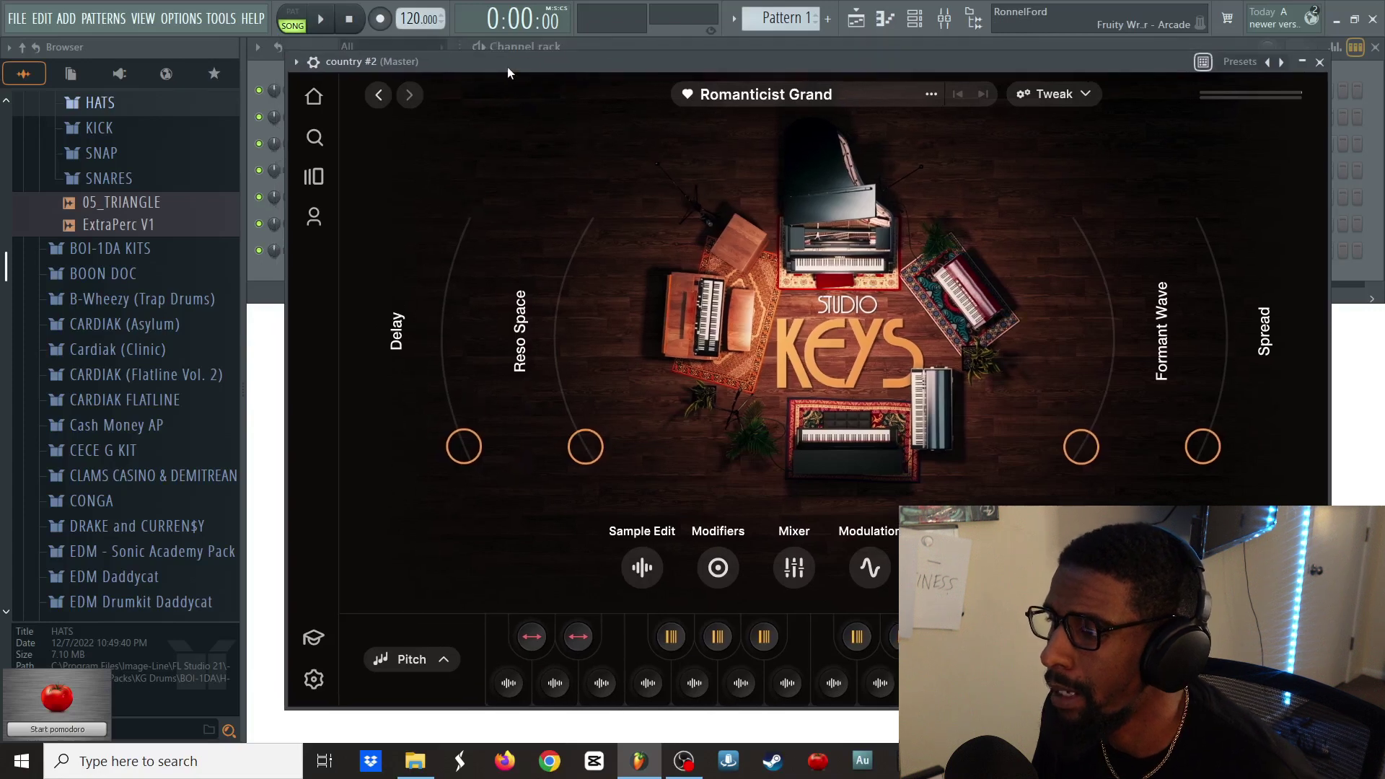
key("Escape")
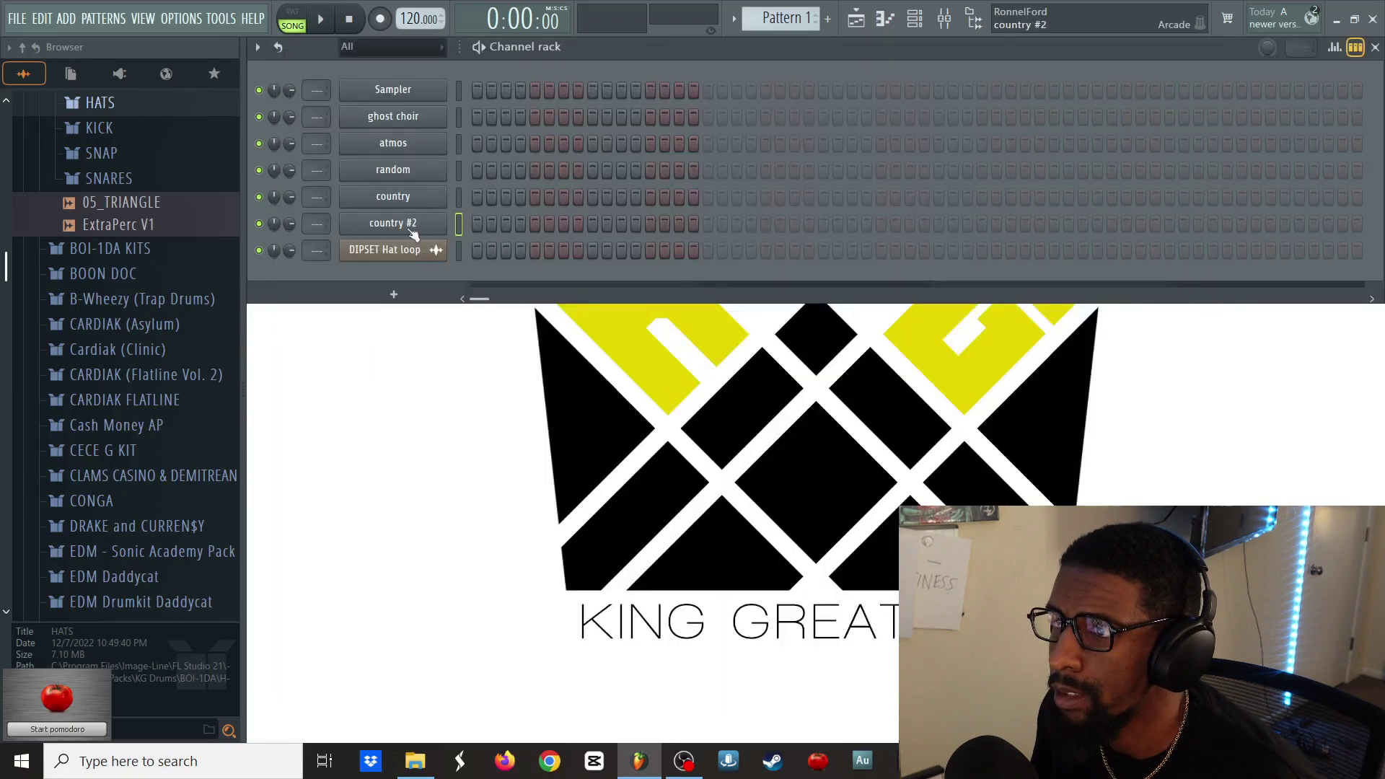
- Rename the cloned country channel as "piano"
right_click(441, 218)
left_click(482, 255)
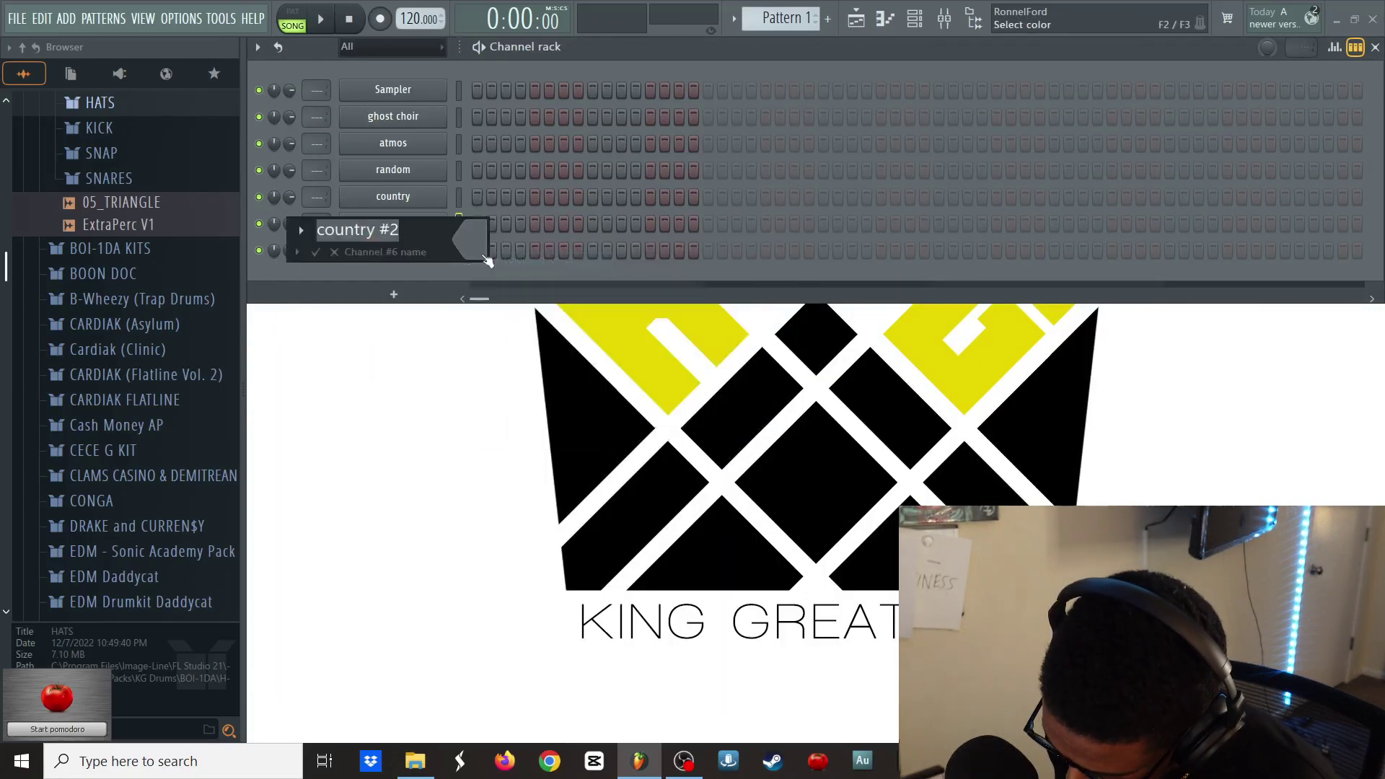
type("piano")
key("Return")
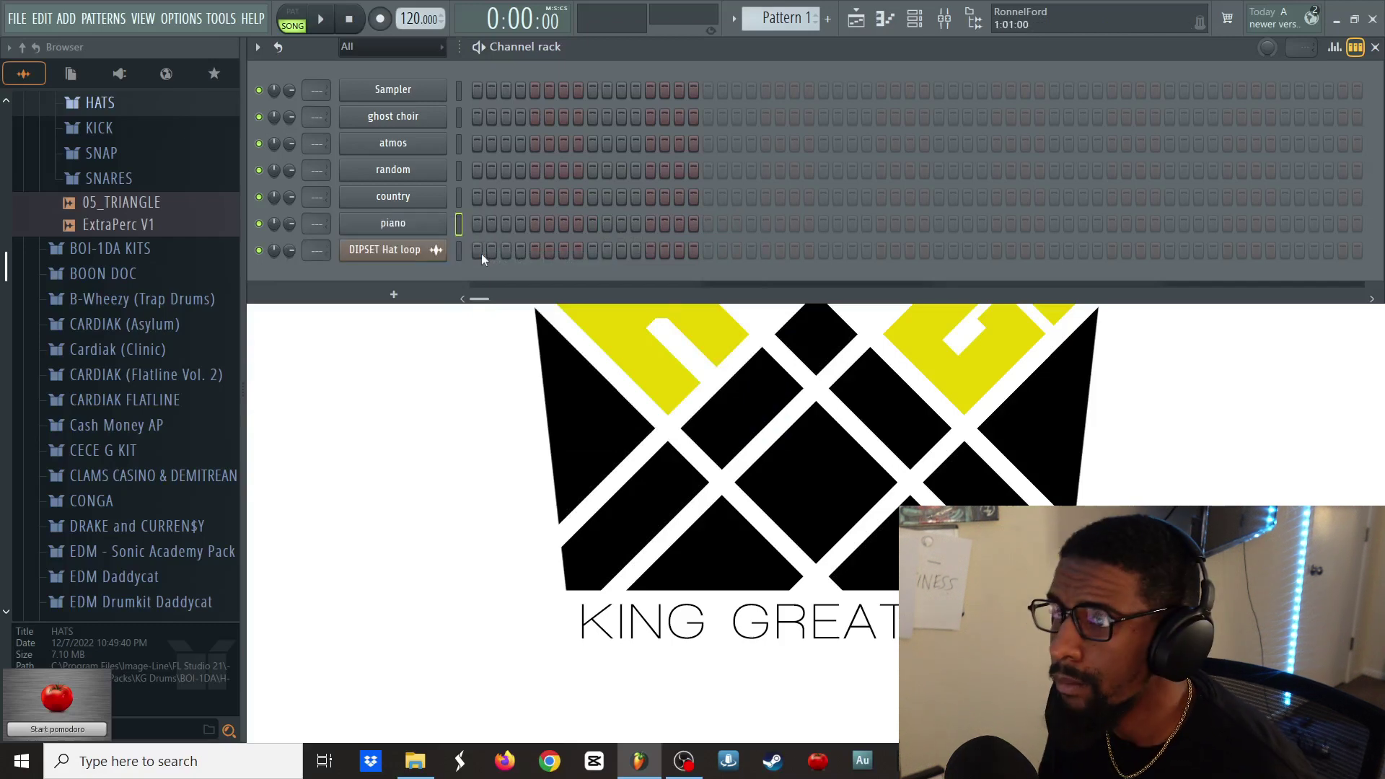
- Check the session key options in the piano channel's Arcade plugin and close the plugin
left_click(382, 224)
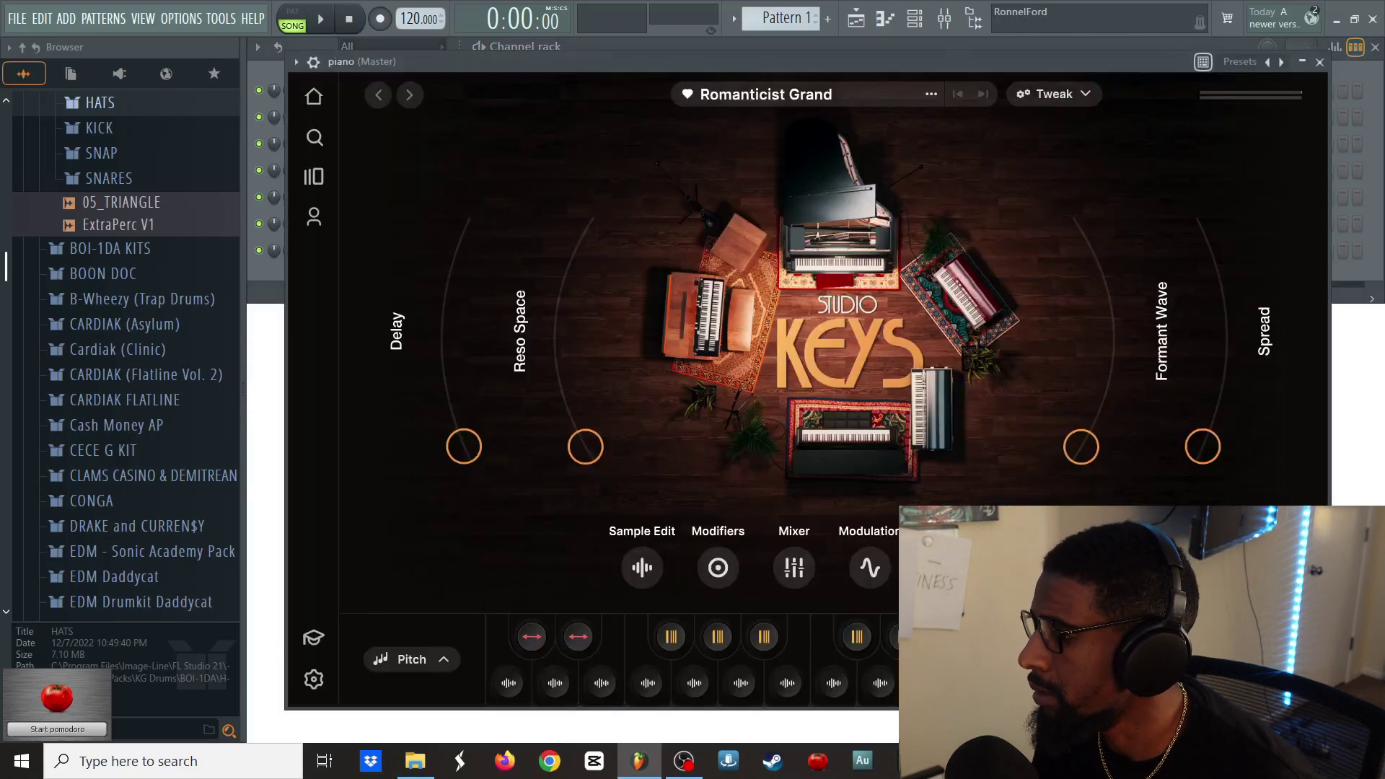
left_click(1252, 659)
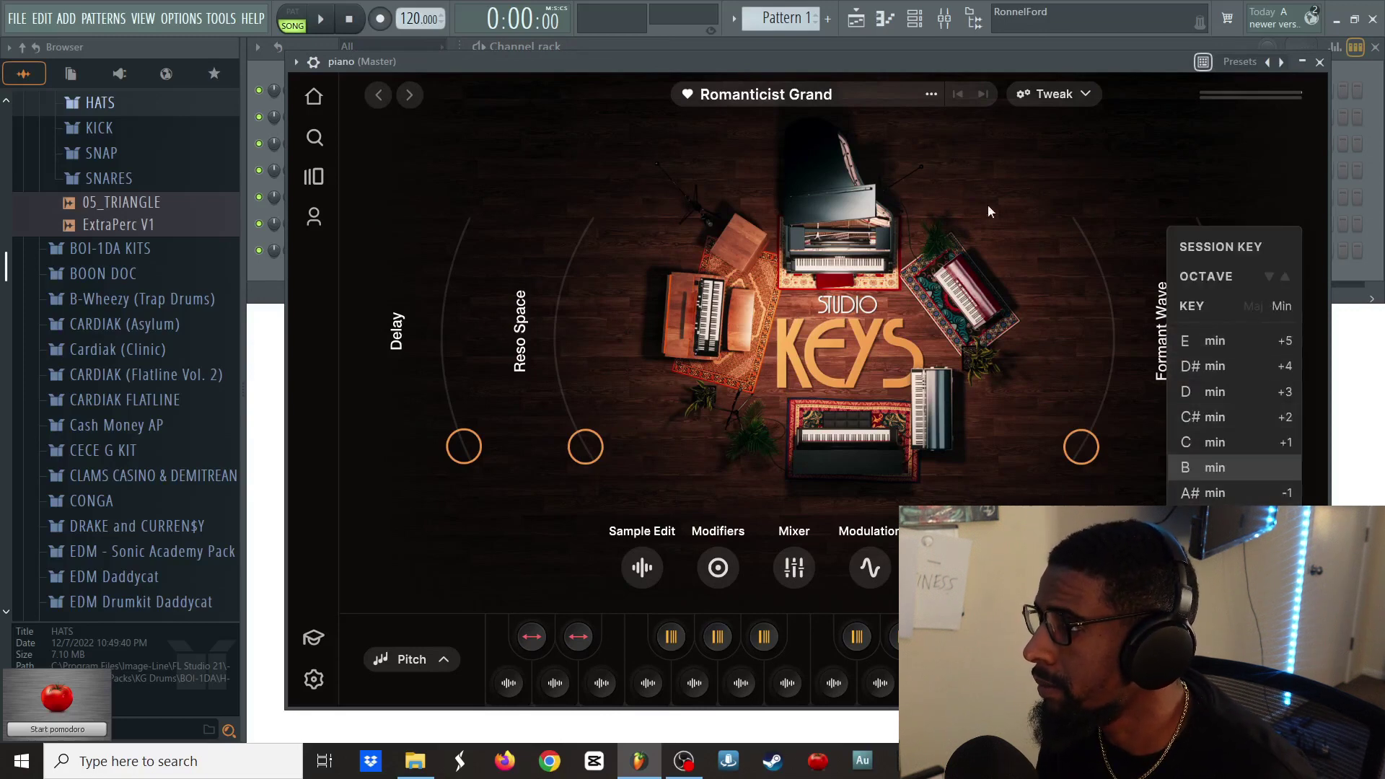
left_click(918, 55)
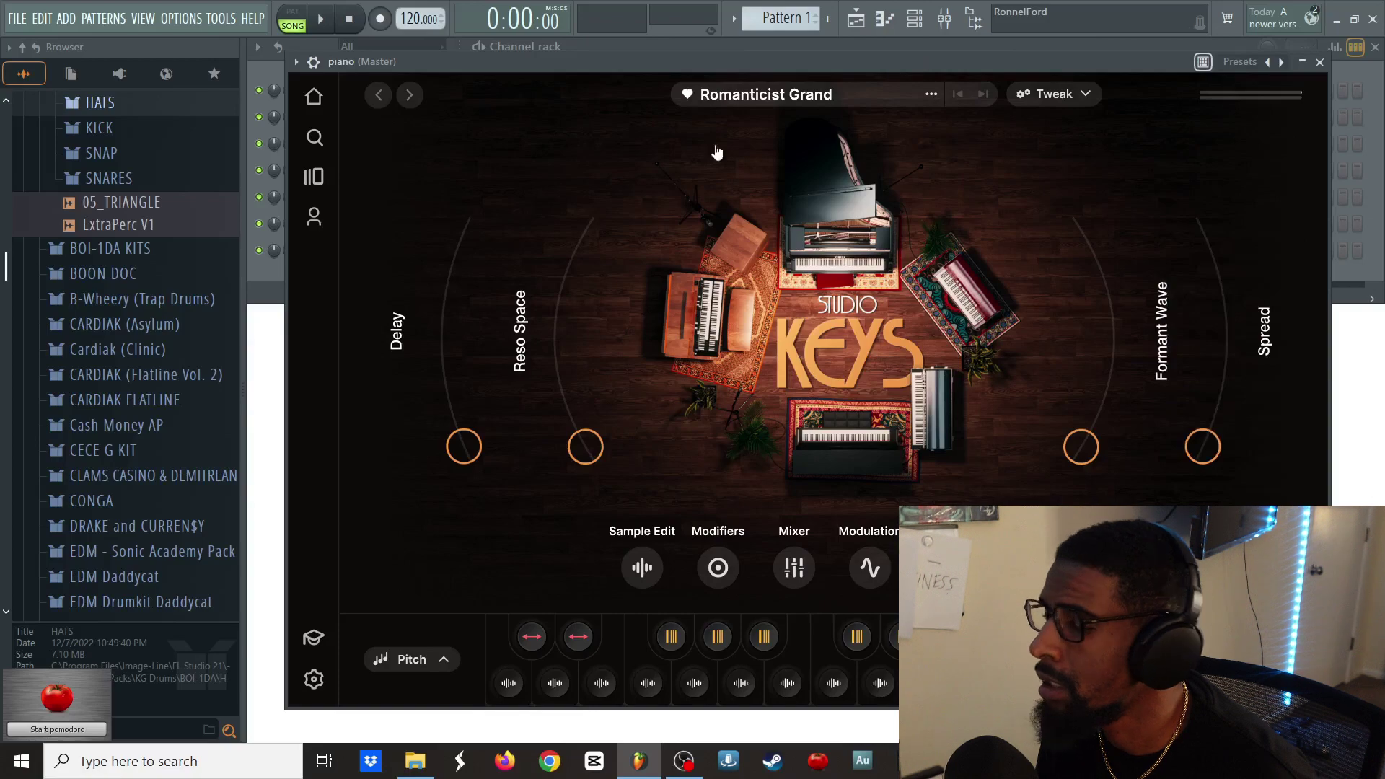
key("Escape")
- Draw an E5 note four bars long in the piano channel's piano roll, play it briefly and close the piano roll
right_click(422, 224)
left_click(476, 237)
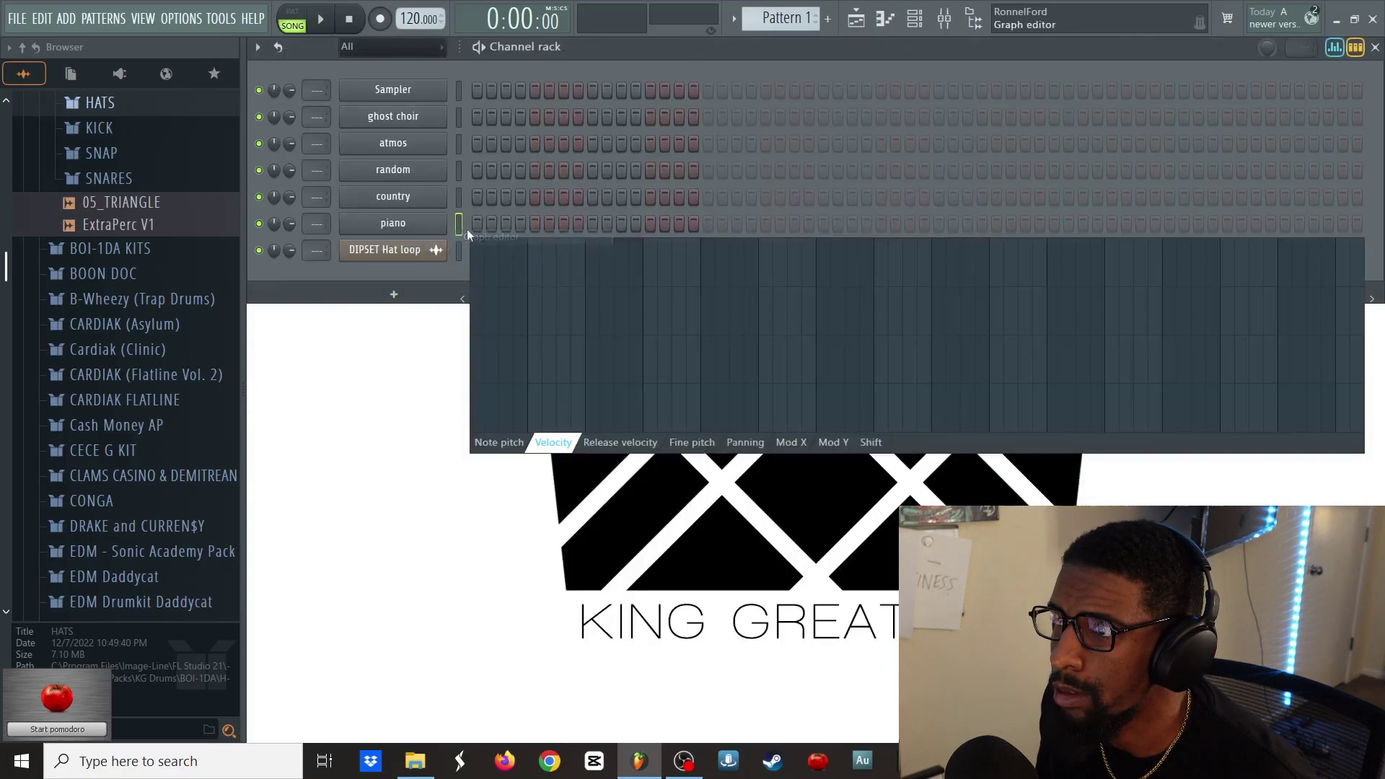
right_click(423, 225)
left_click(462, 223)
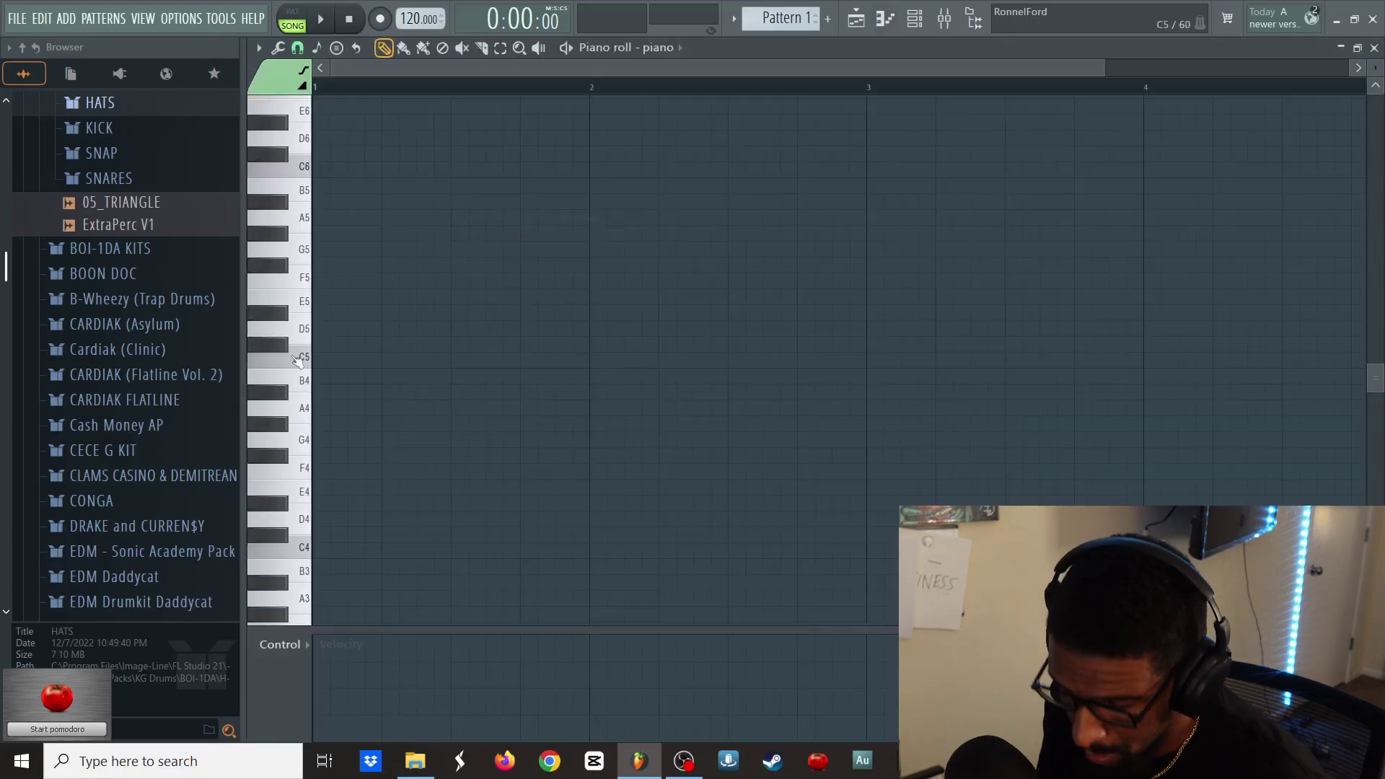
left_click(318, 299)
left_click_drag(343, 297, 1258, 283)
scroll(1259, 285, "down", 2)
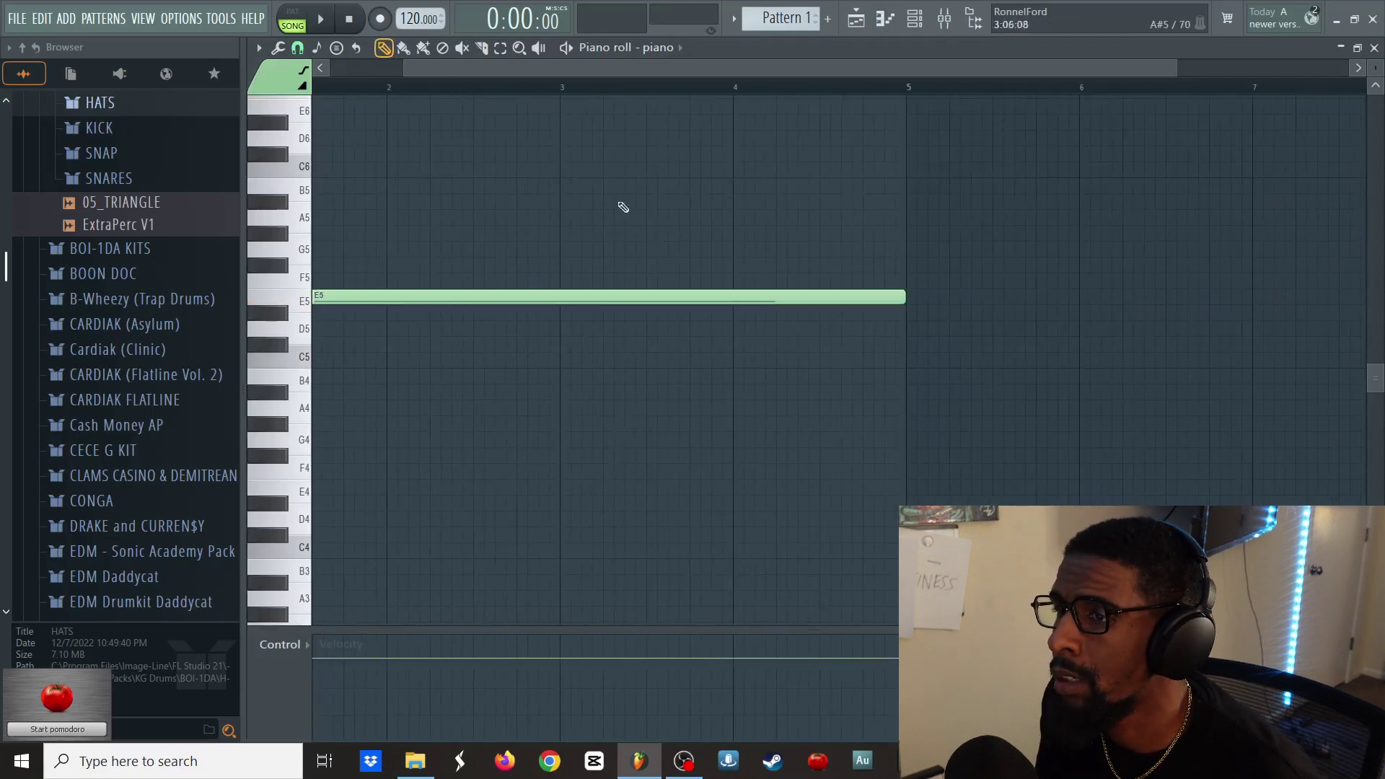
key("space")
key("space")
key("Escape")
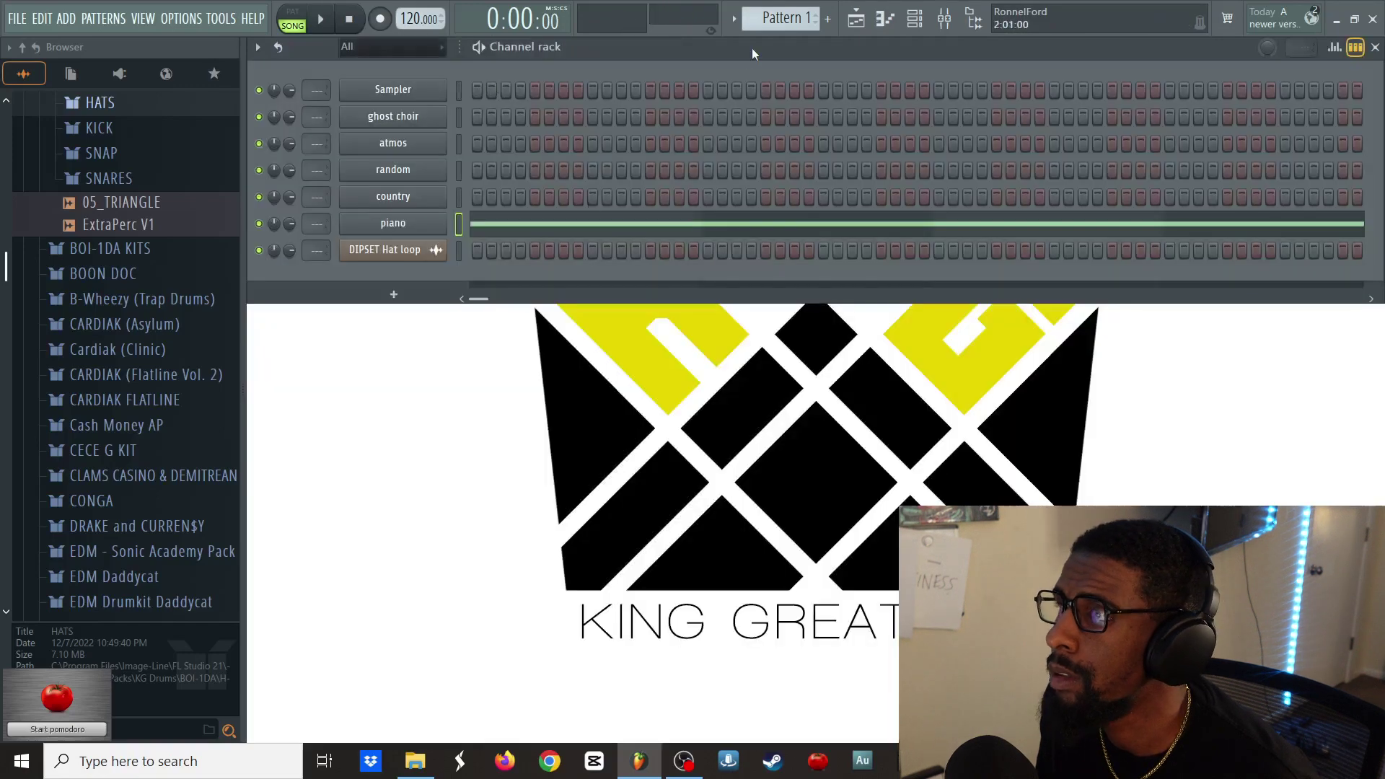
left_click(858, 26)
right_click(475, 115)
key("Escape")
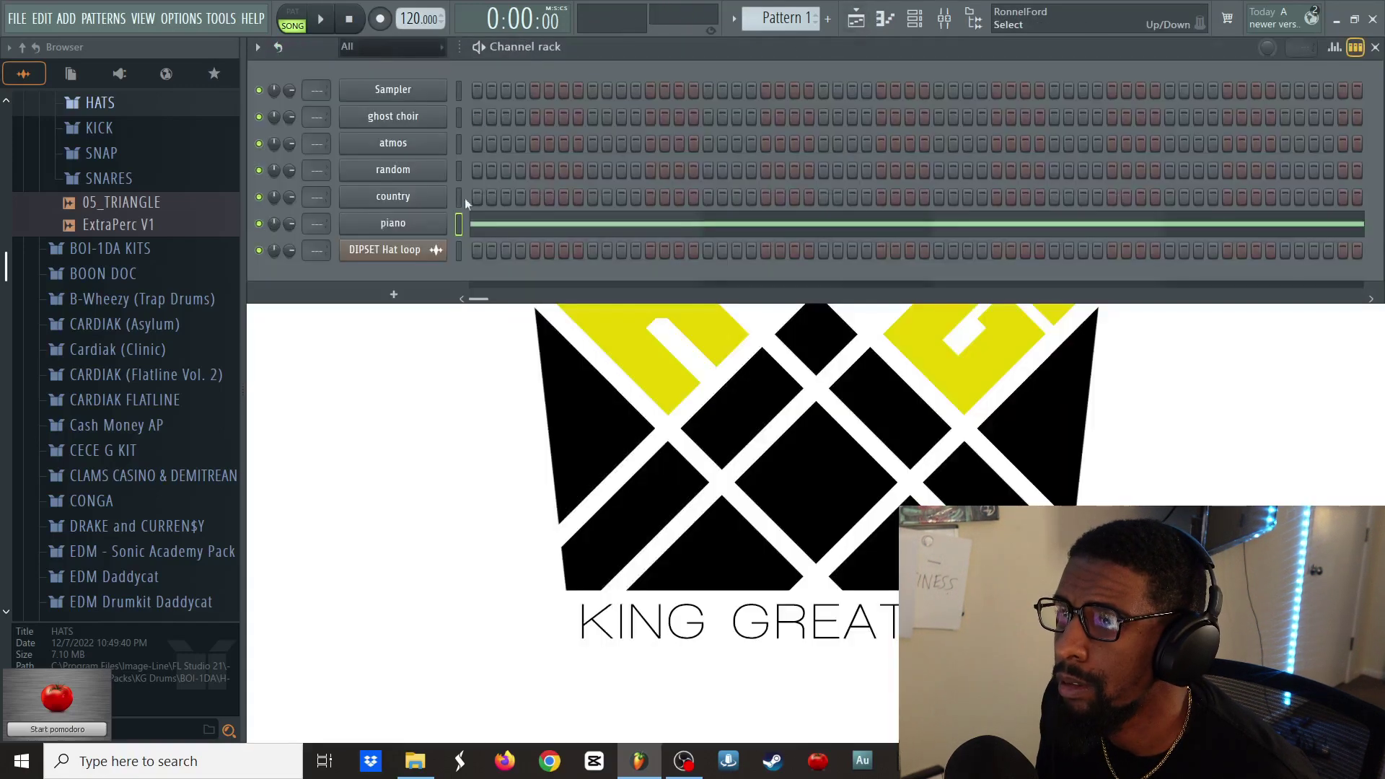
- Place Pattern 1 at bar 1 of Track 1 in the playlist so the piano loop plays in song mode
left_click(425, 229)
left_click(329, 24)
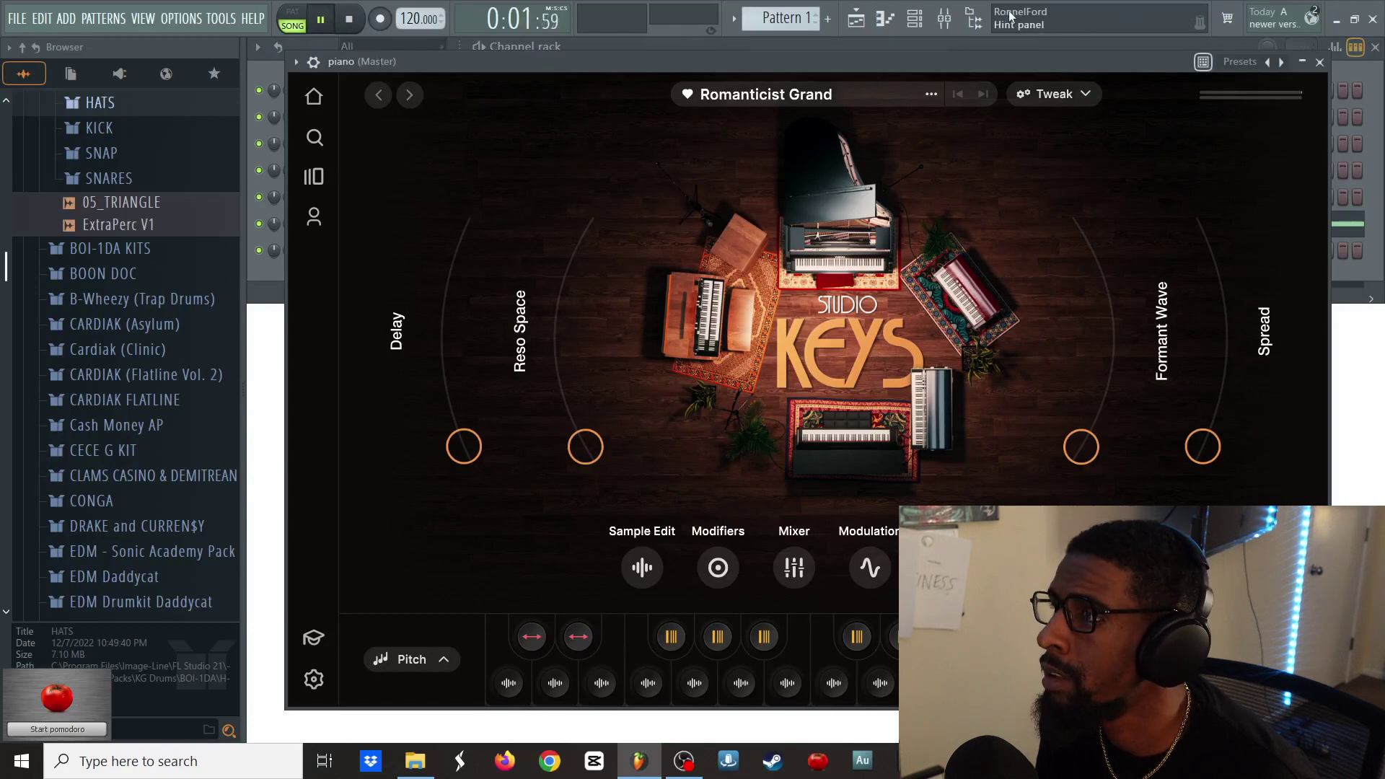
left_click(856, 21)
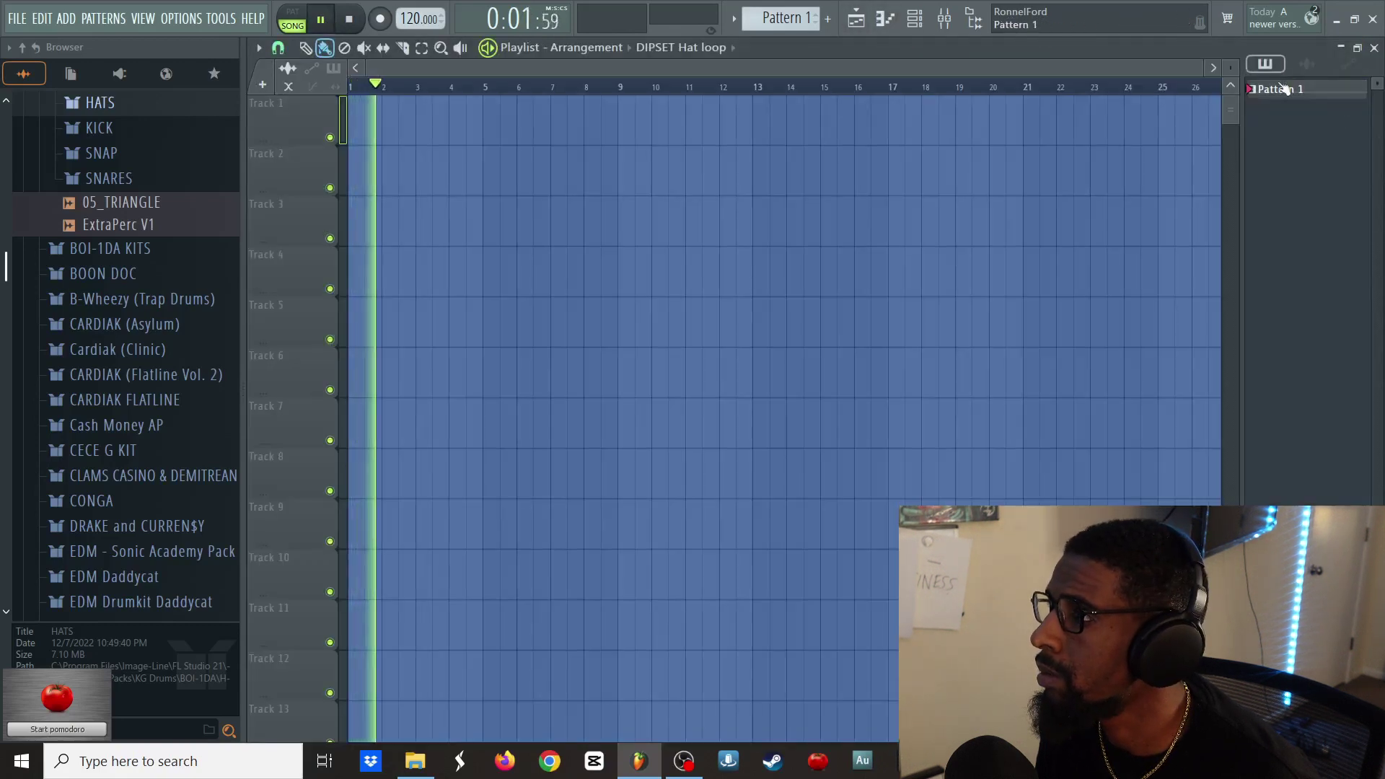
left_click(361, 132)
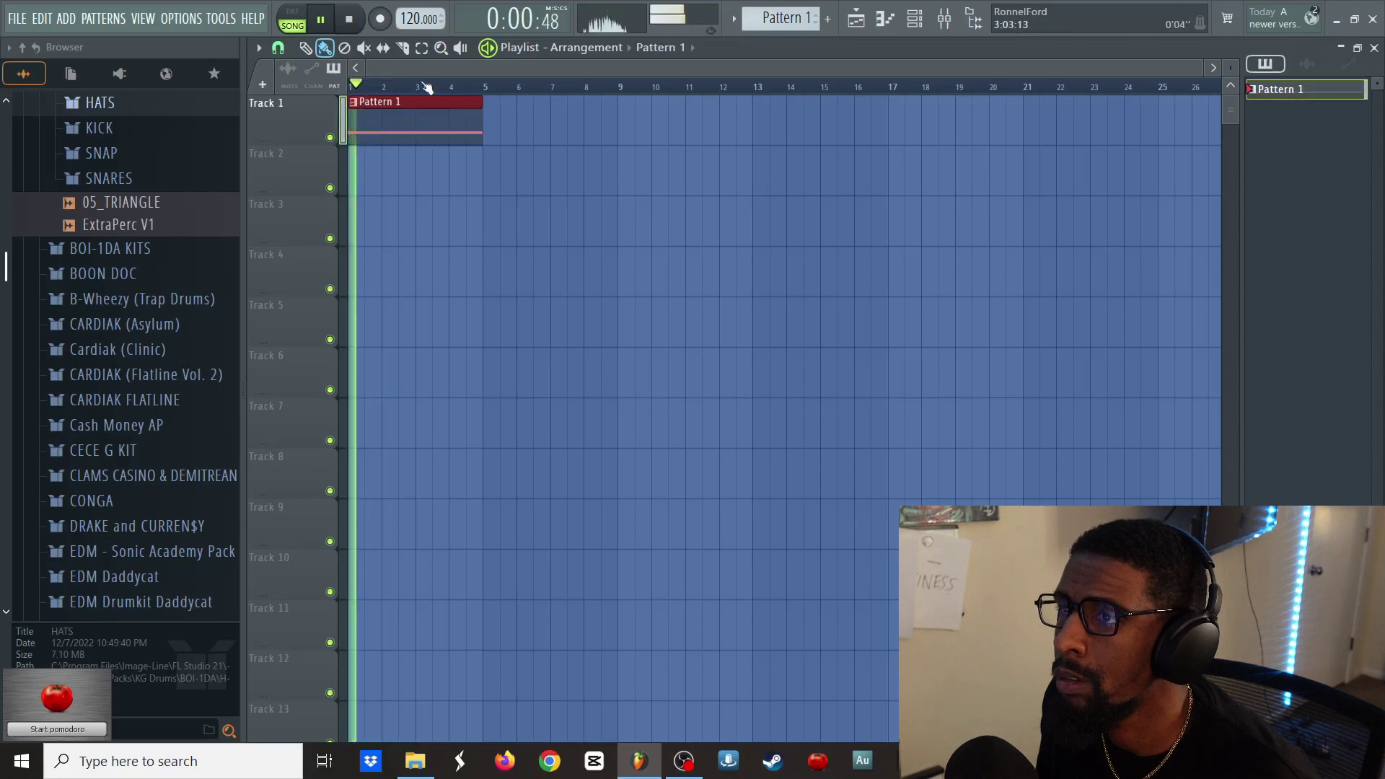
key("F5")
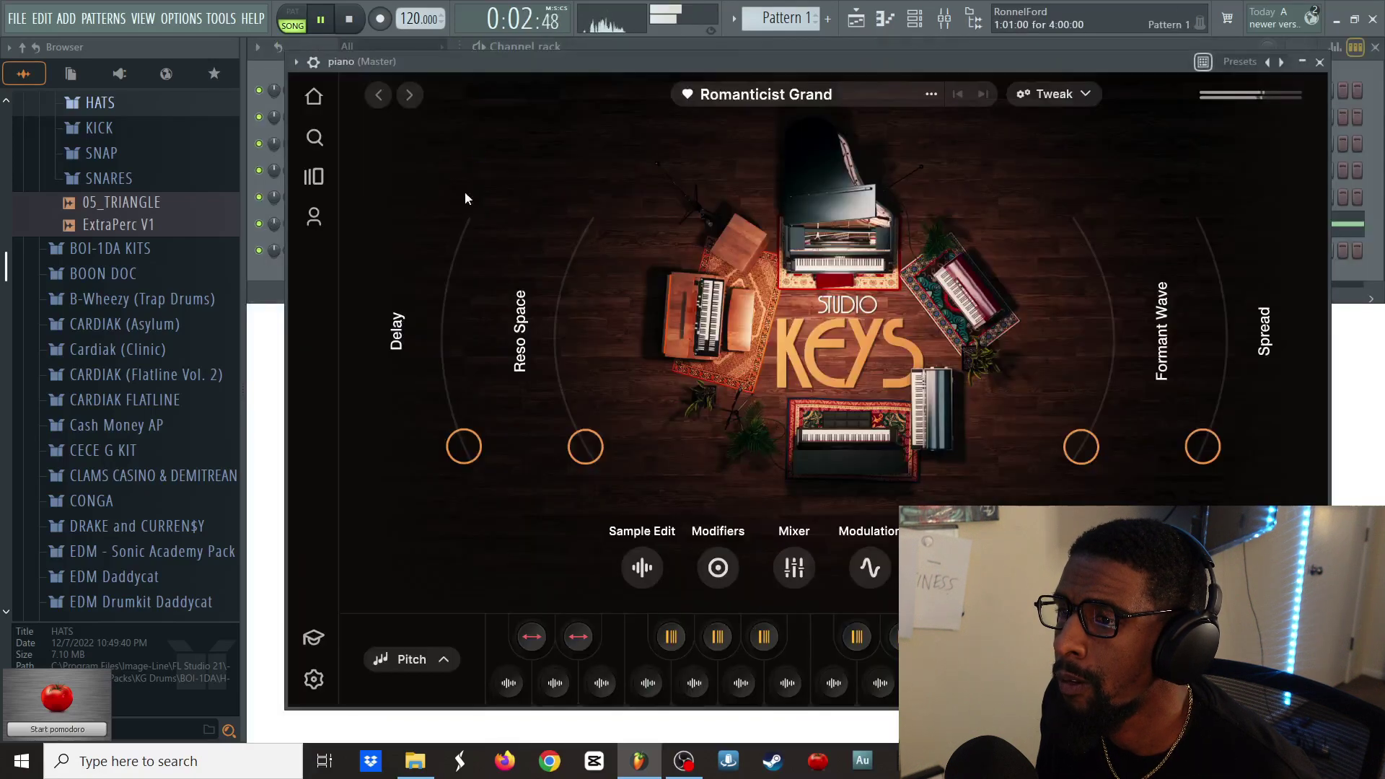
- Review the minor session key options in the piano channel's Arcade plugin while the pattern plays
left_click(1235, 660)
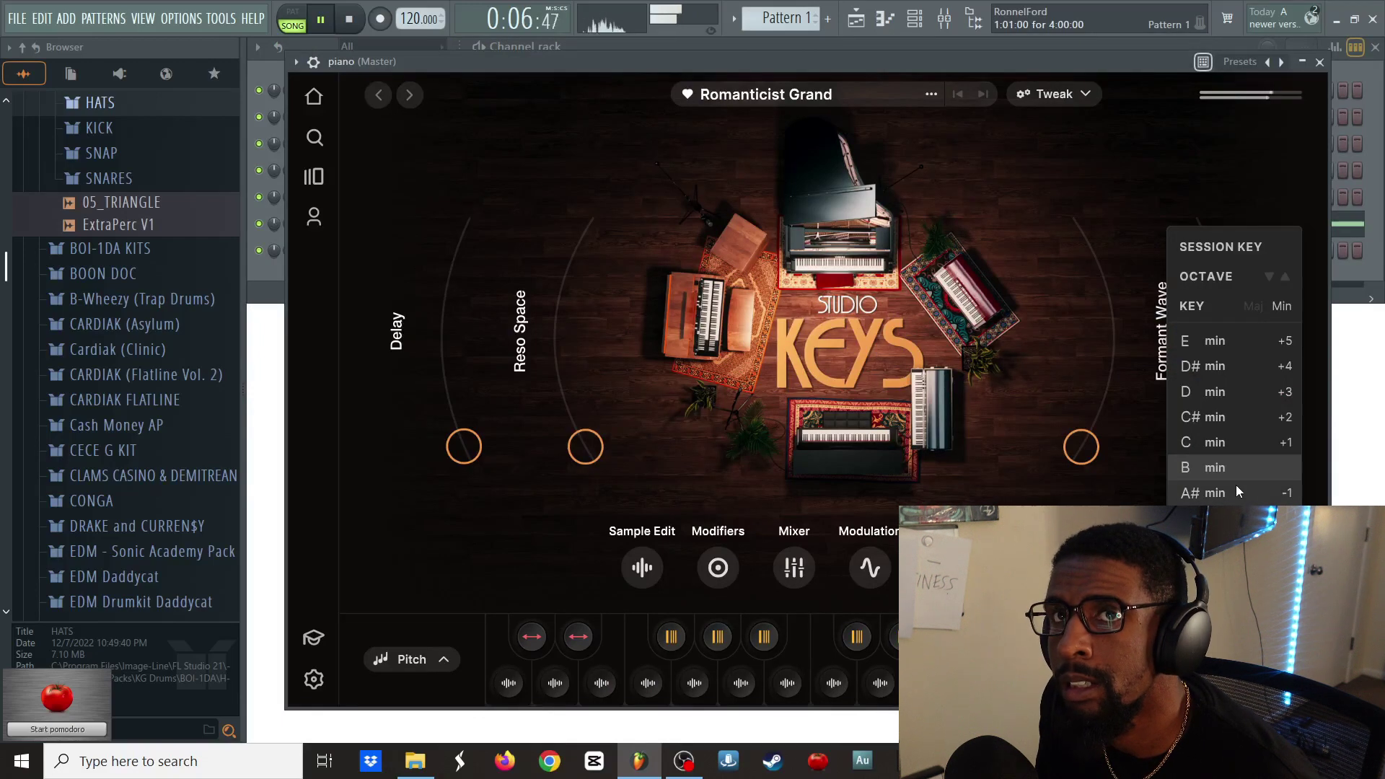
left_click(1215, 400)
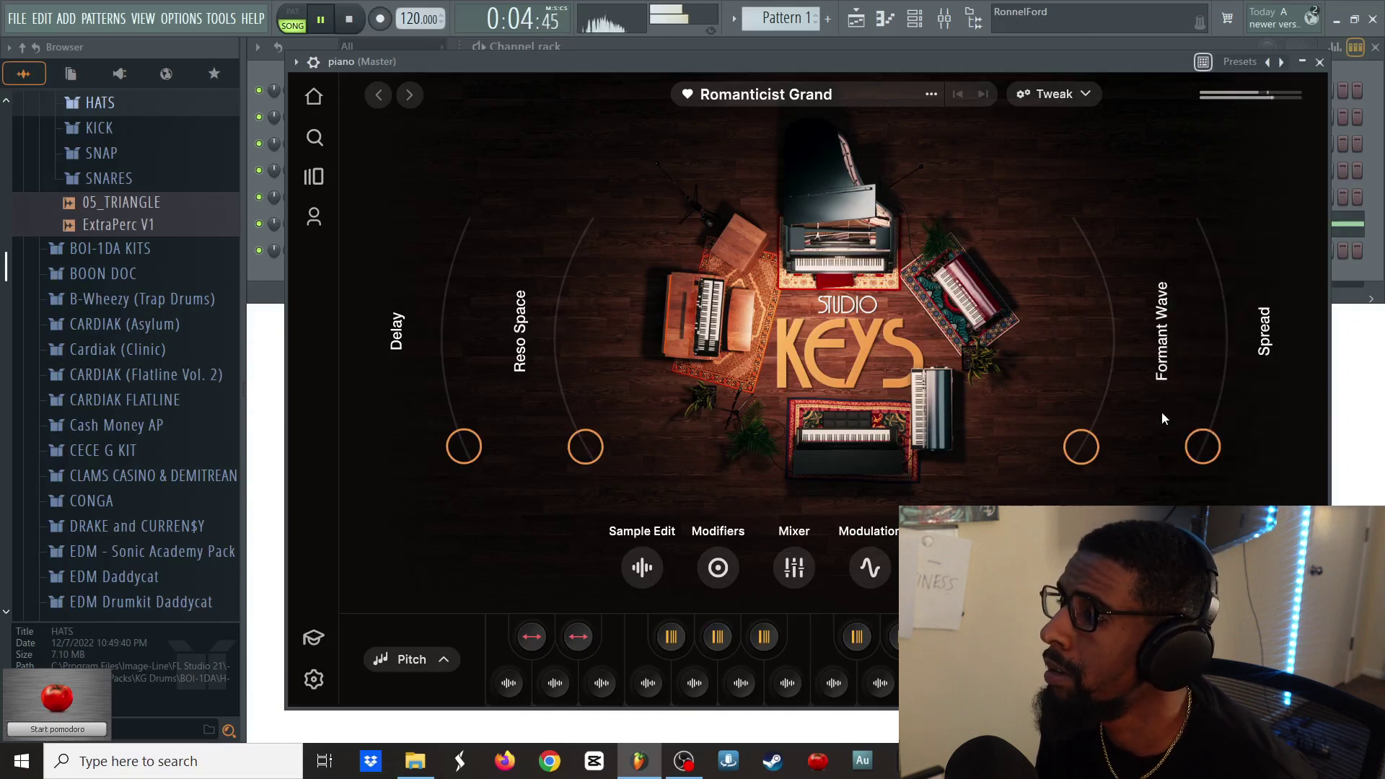
- Try the piano's Formant Wave macro and return it to its minimum, raise Reso Space slightly, and stop playback
left_click_drag(1082, 445, 1090, 309)
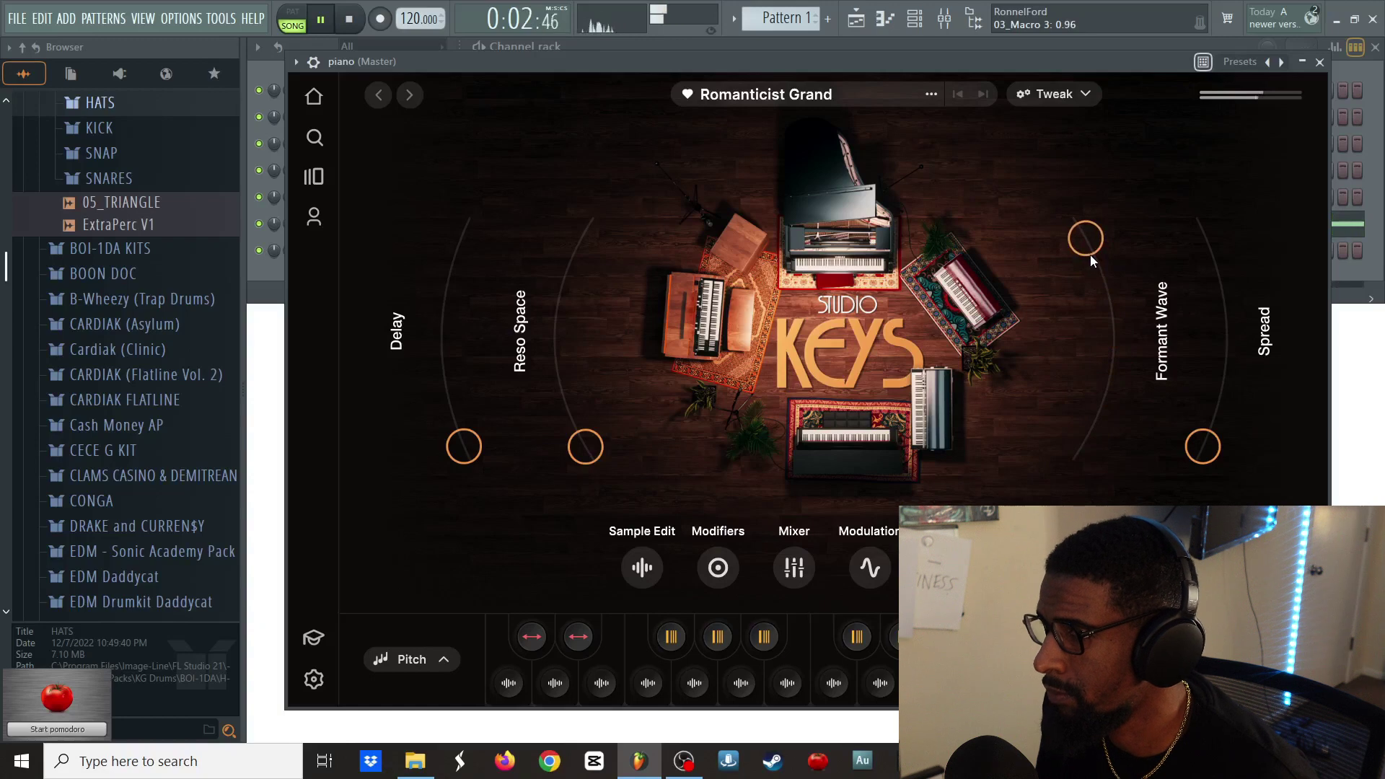
left_click_drag(1091, 260, 1086, 442)
left_click_drag(590, 456, 564, 333)
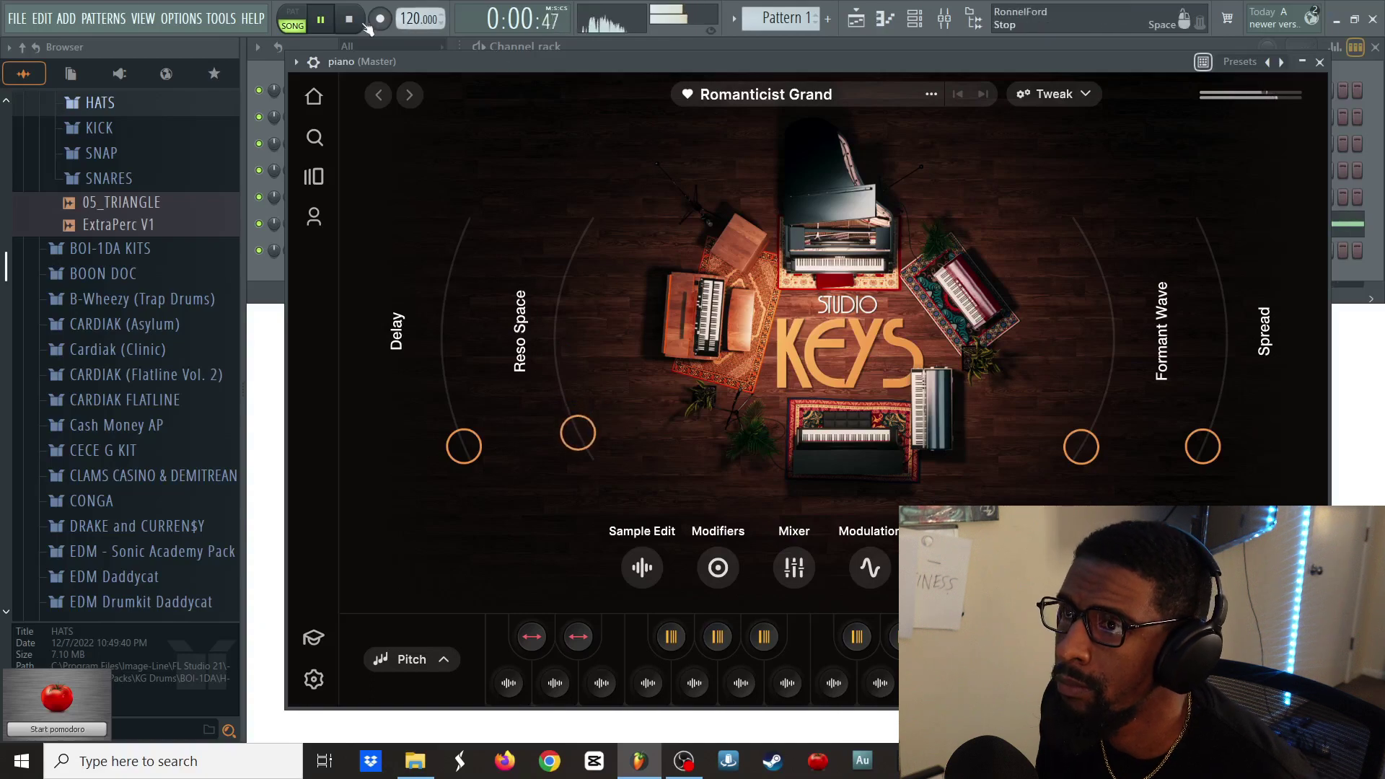
key("space")
- Save the project as "beat for youtube 101" in the Downloads folder
left_click(19, 19)
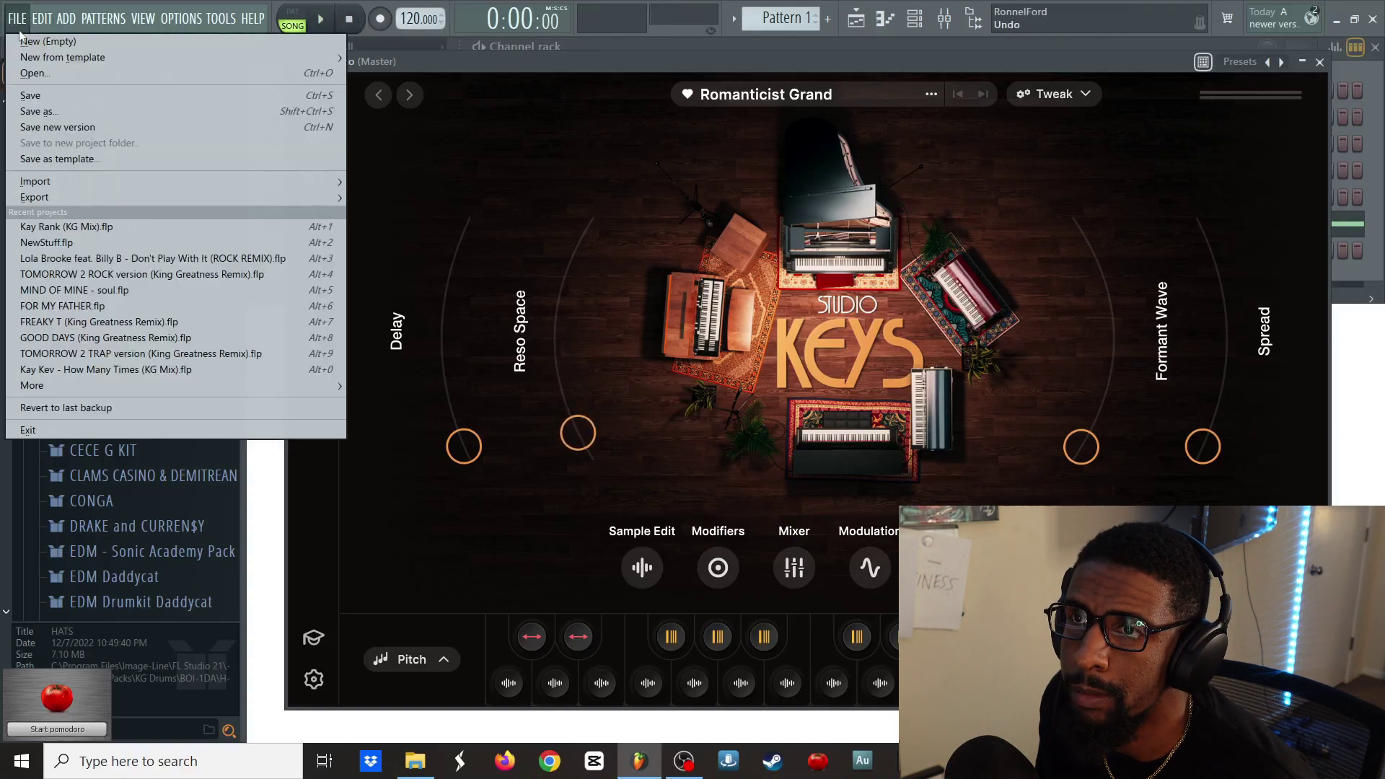
left_click(47, 114)
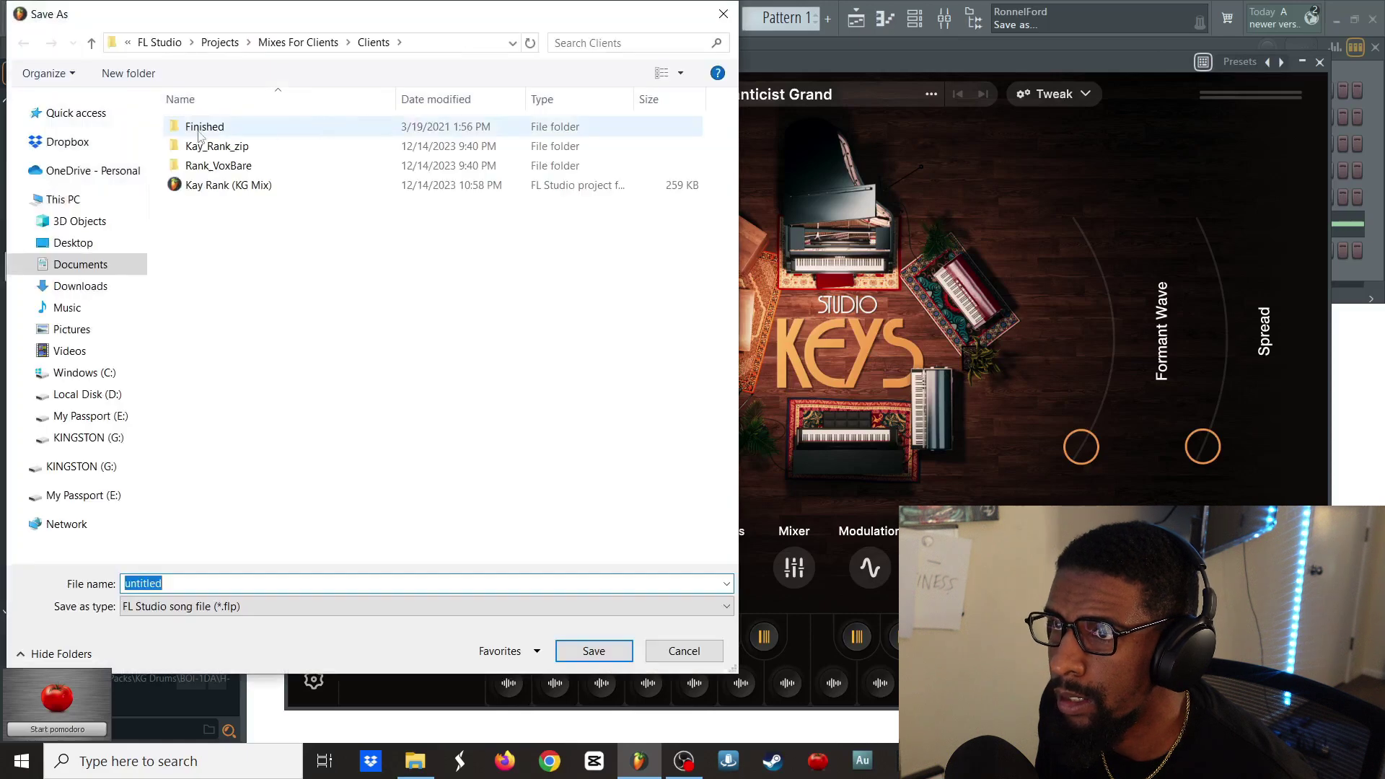
left_click(71, 265)
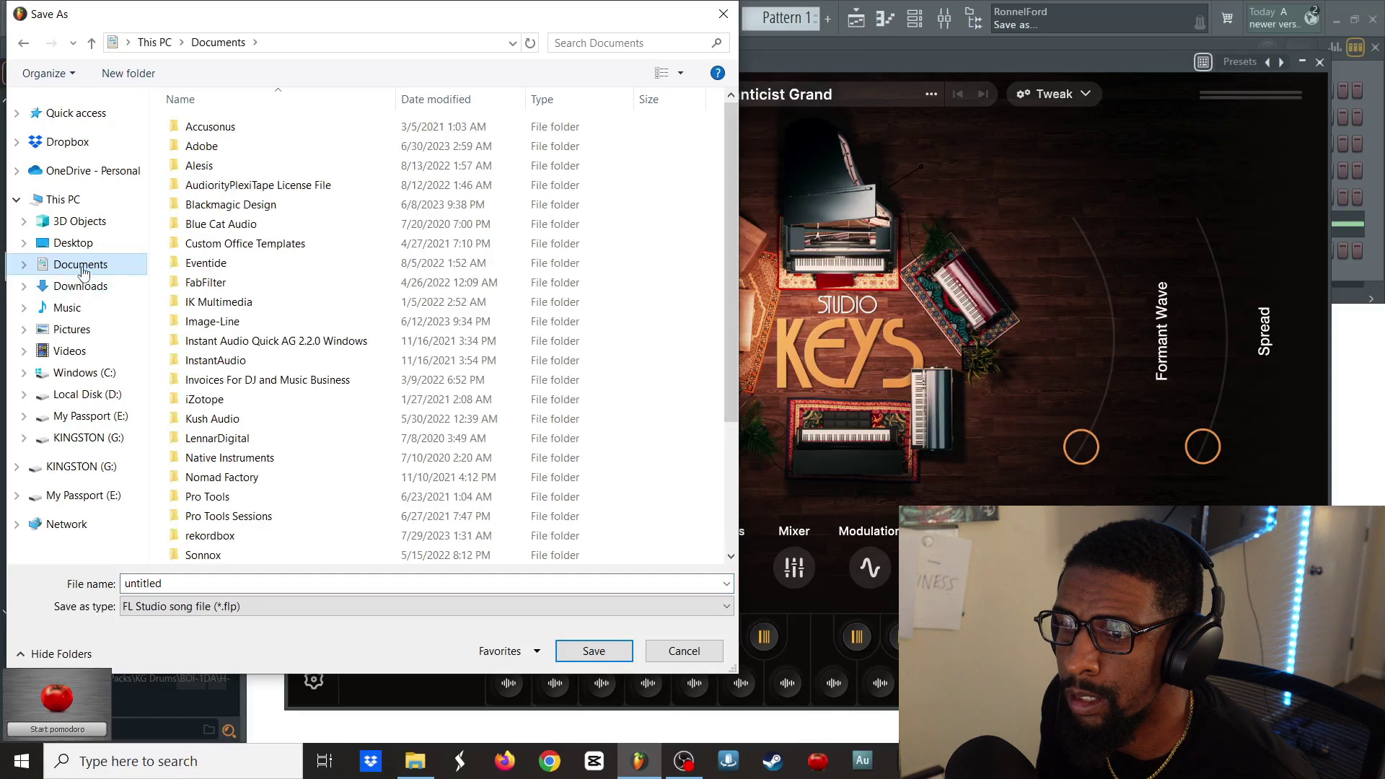
left_click(101, 287)
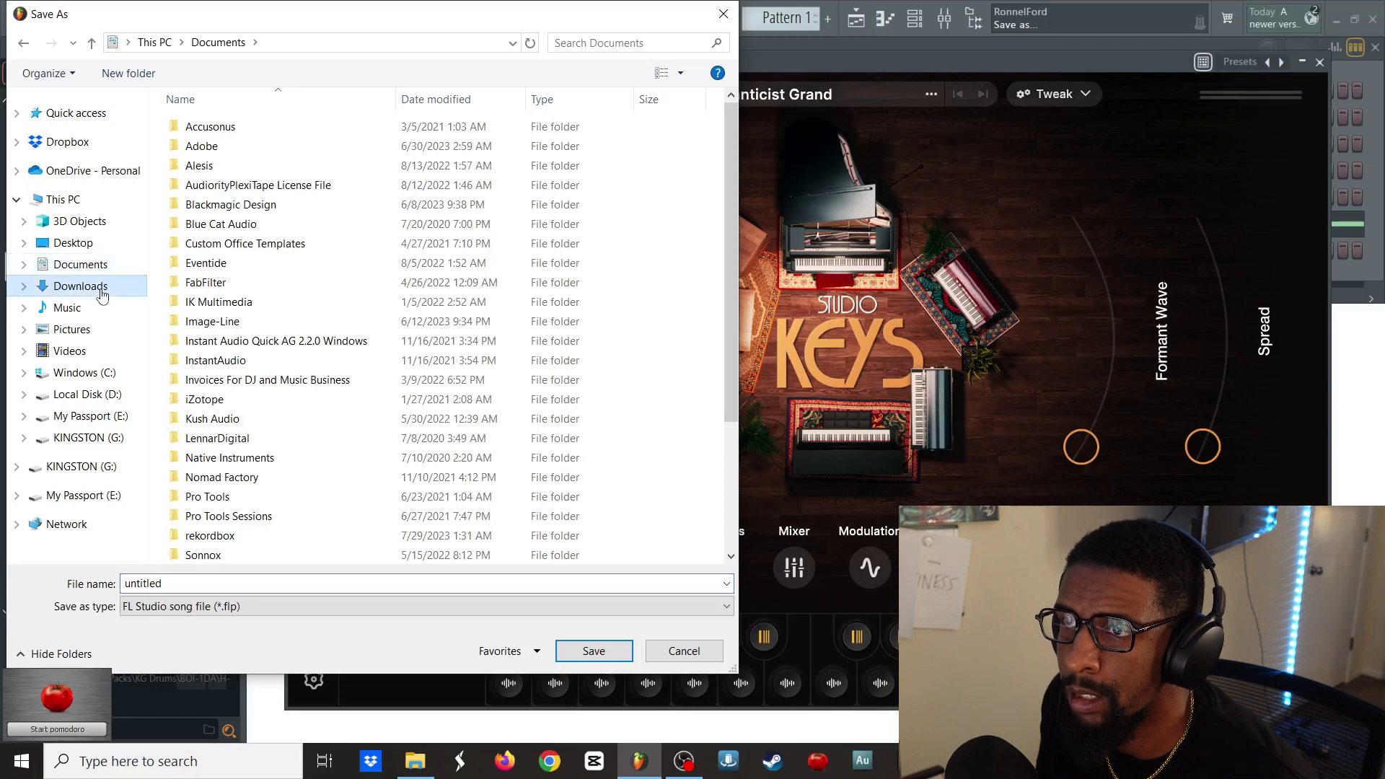
left_click(96, 118)
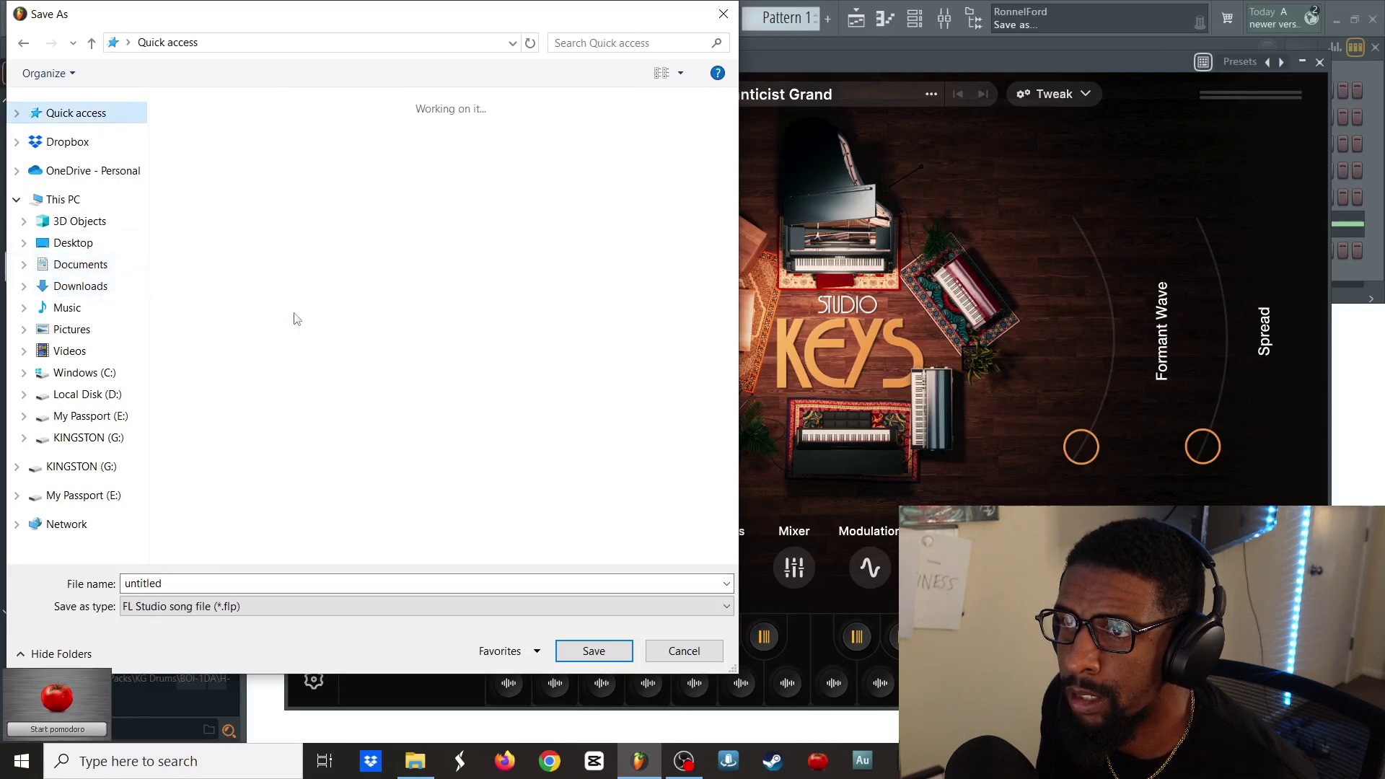
left_click(240, 582)
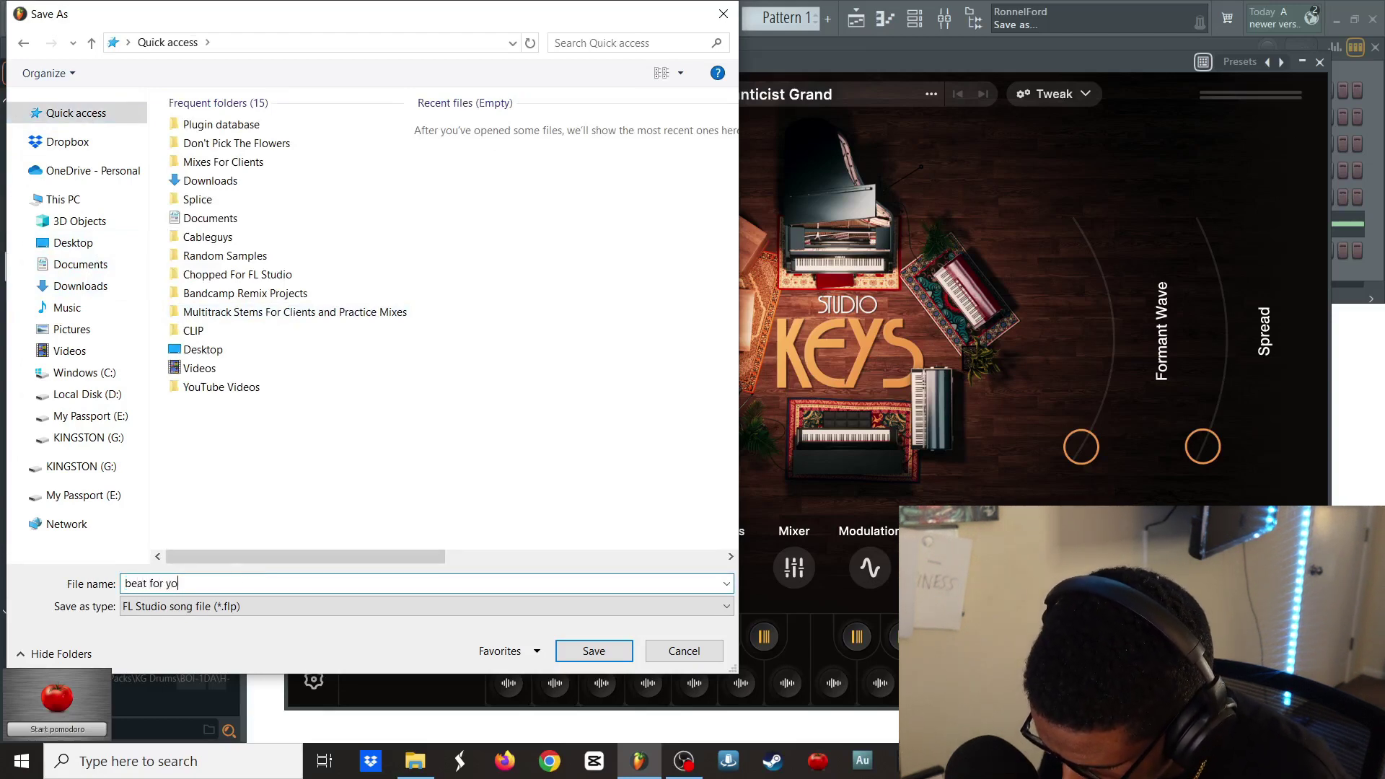
type("beat for youtube 101")
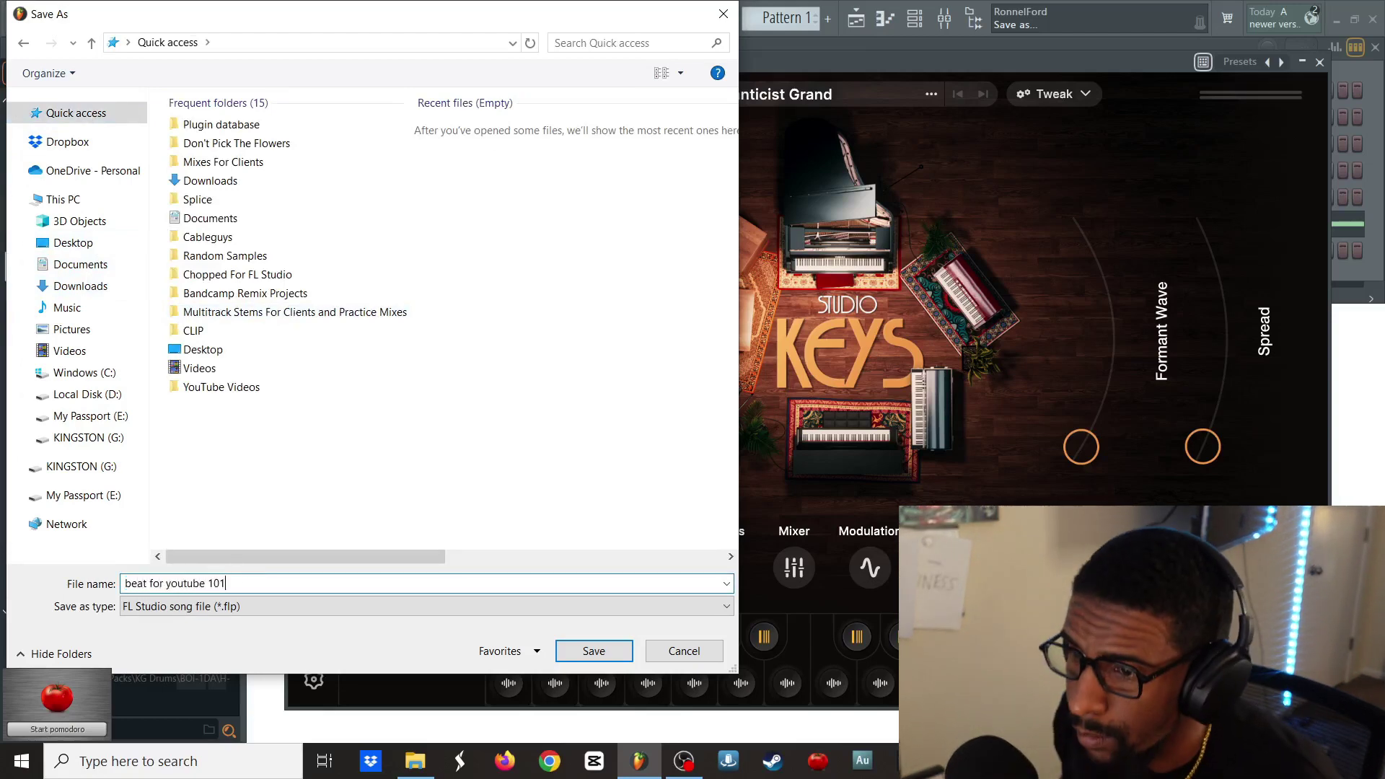
key("Return")
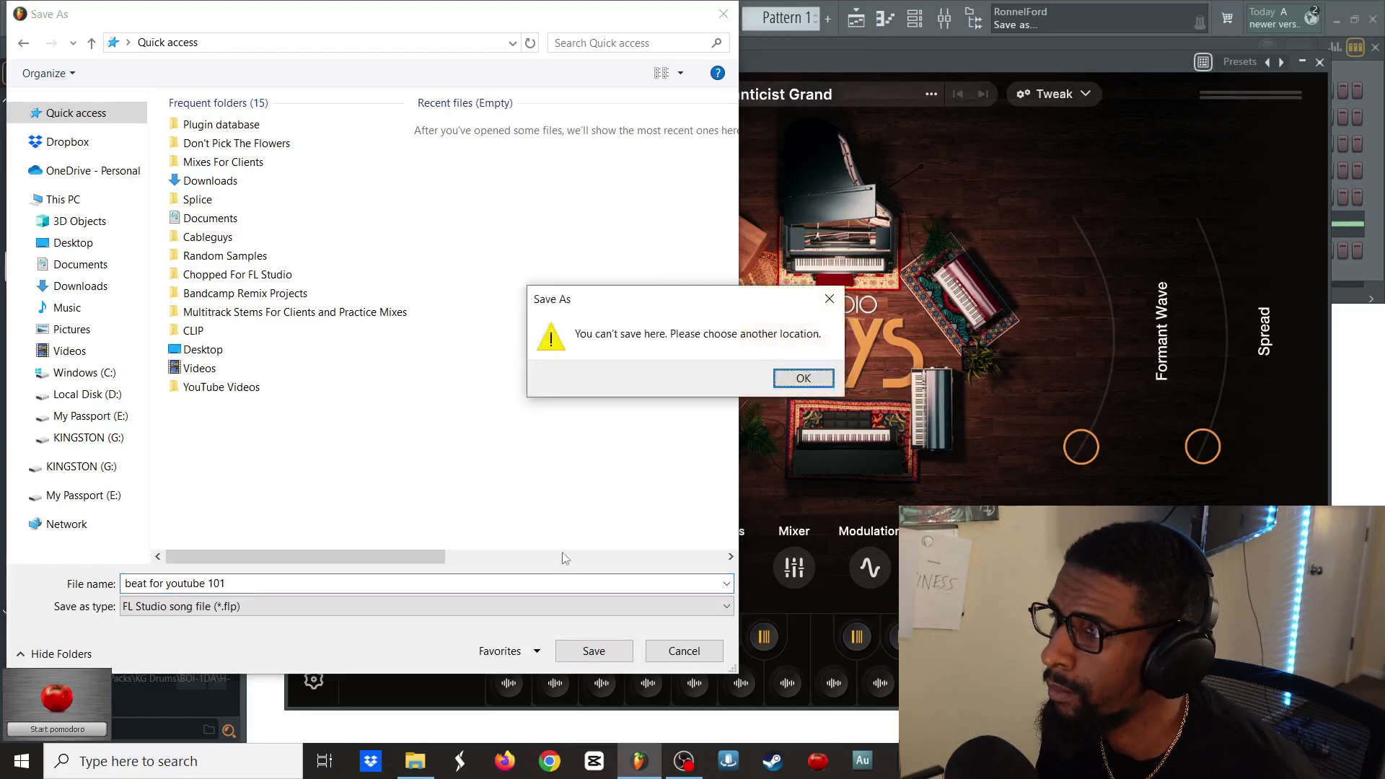
left_click(791, 378)
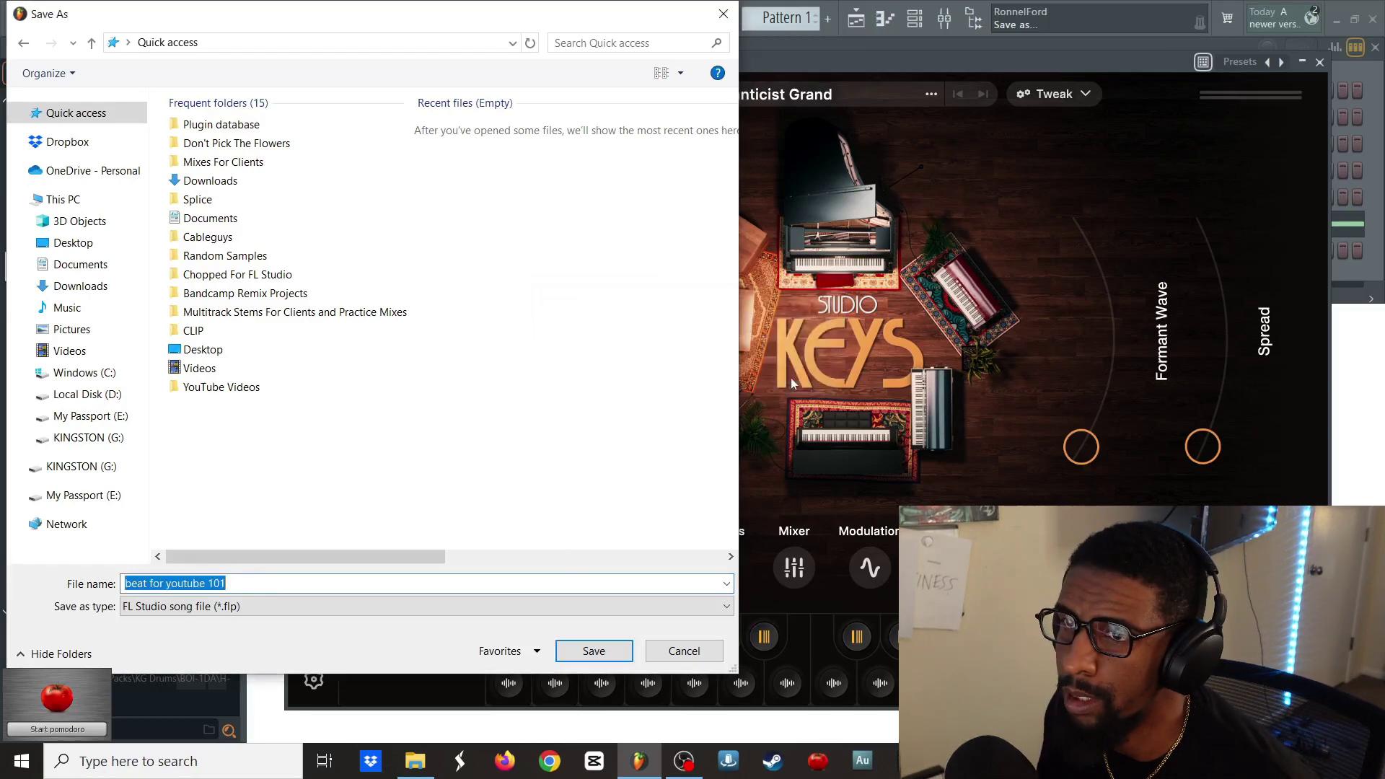
left_click(92, 288)
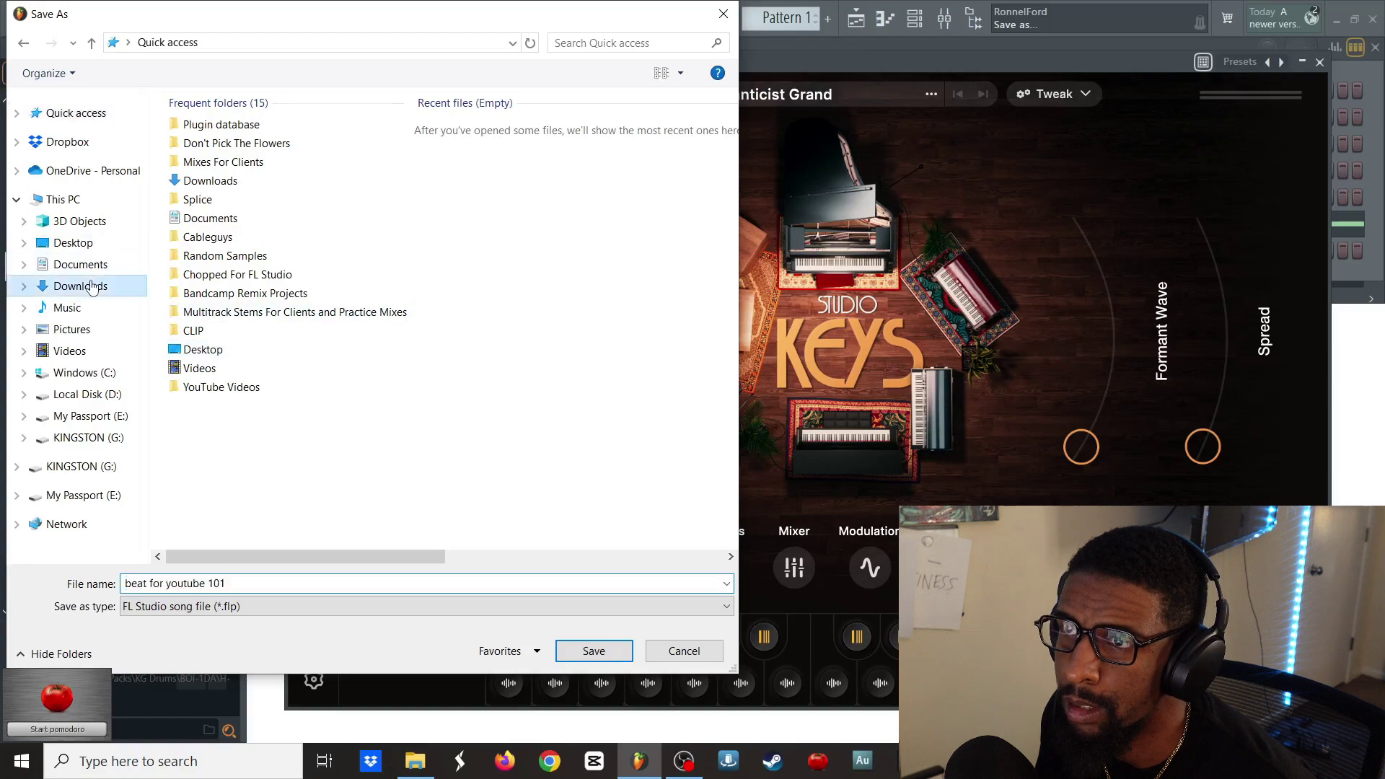
left_click(581, 652)
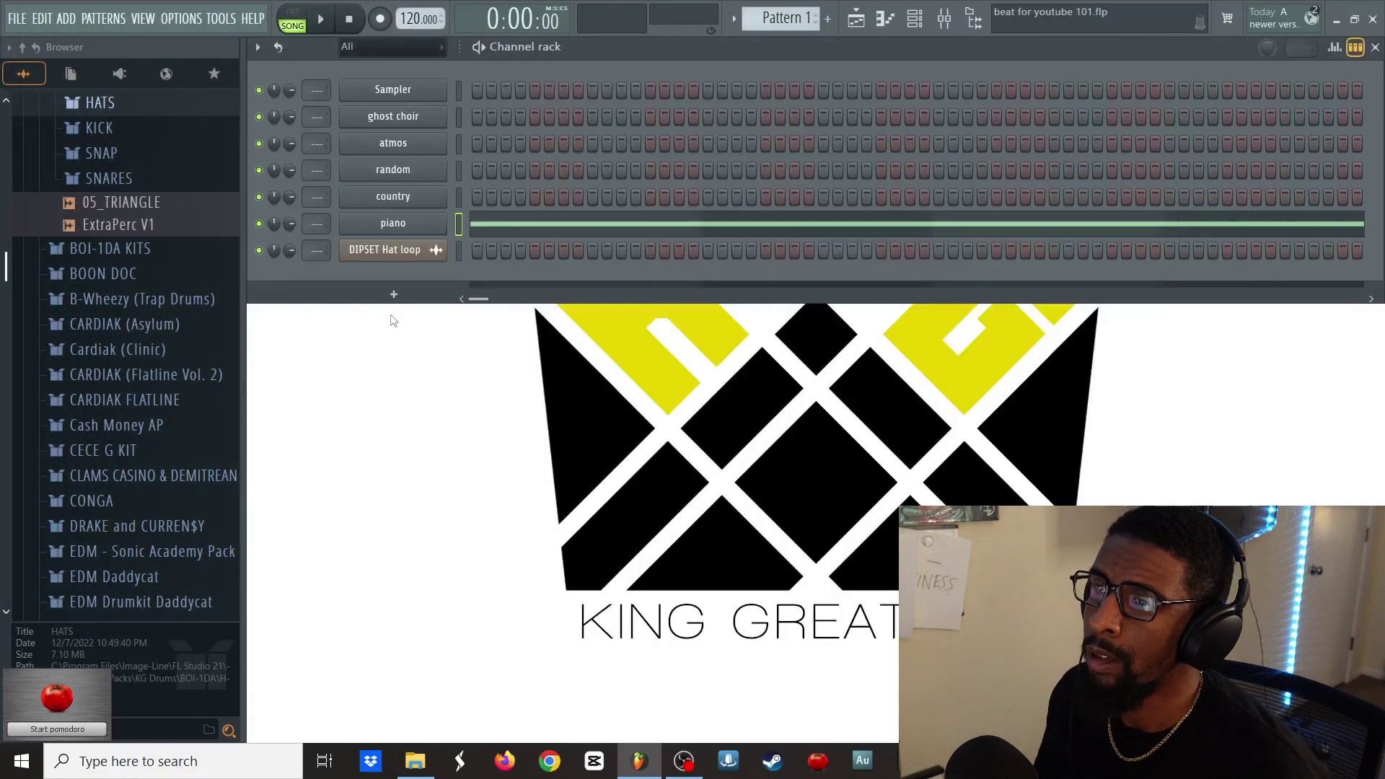
- Open the atmos channel's Arcade plugin, start the Pomodoro timer, and hide the browser to make room for the plugin window
left_click(418, 148)
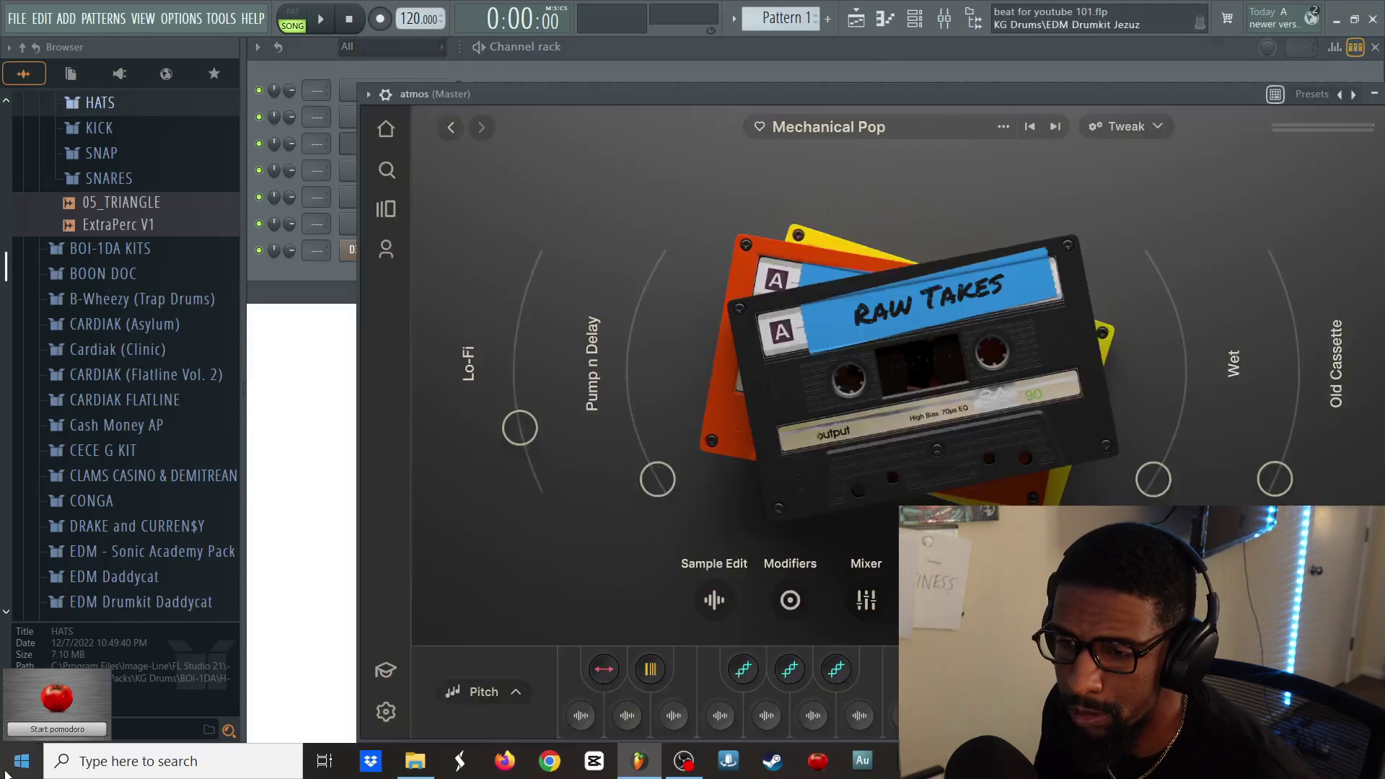
left_click(59, 730)
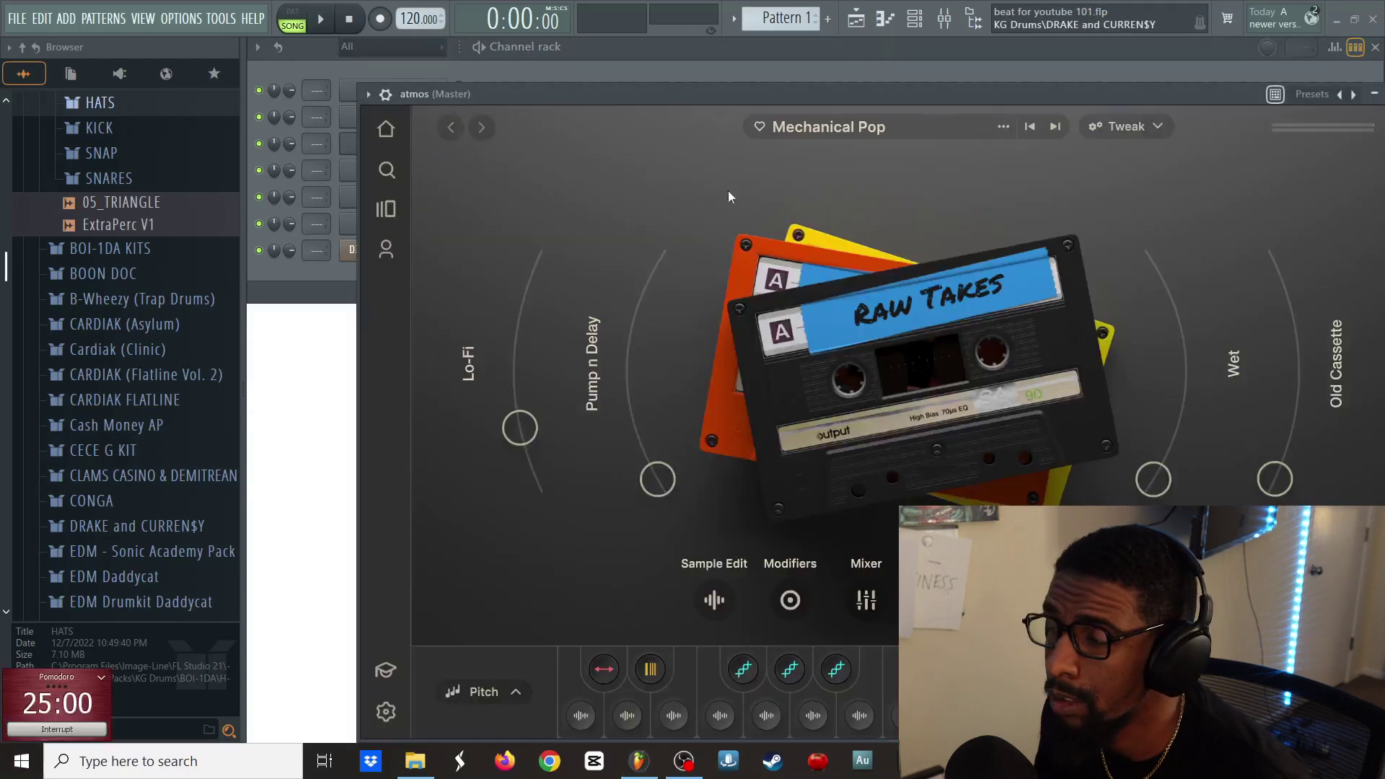
left_click_drag(834, 93, 777, 68)
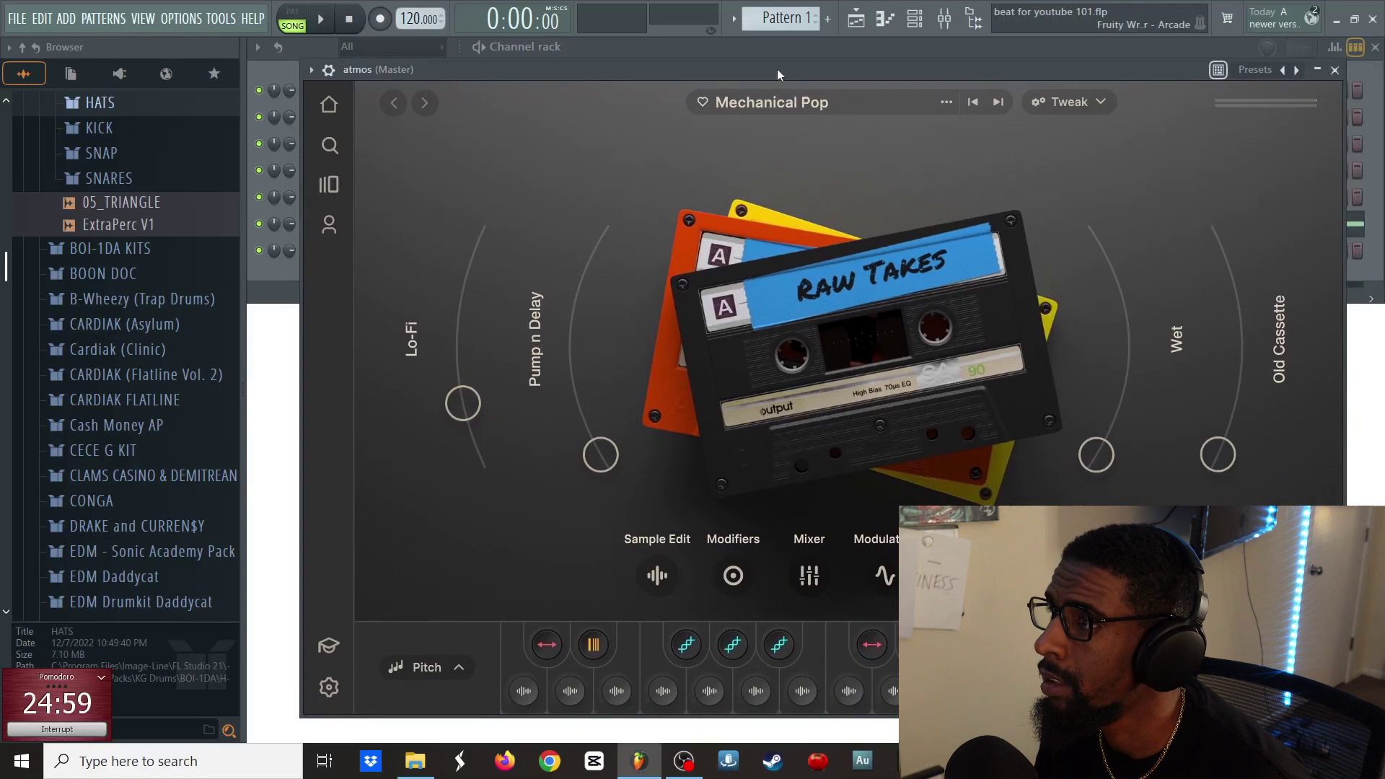
left_click(974, 23)
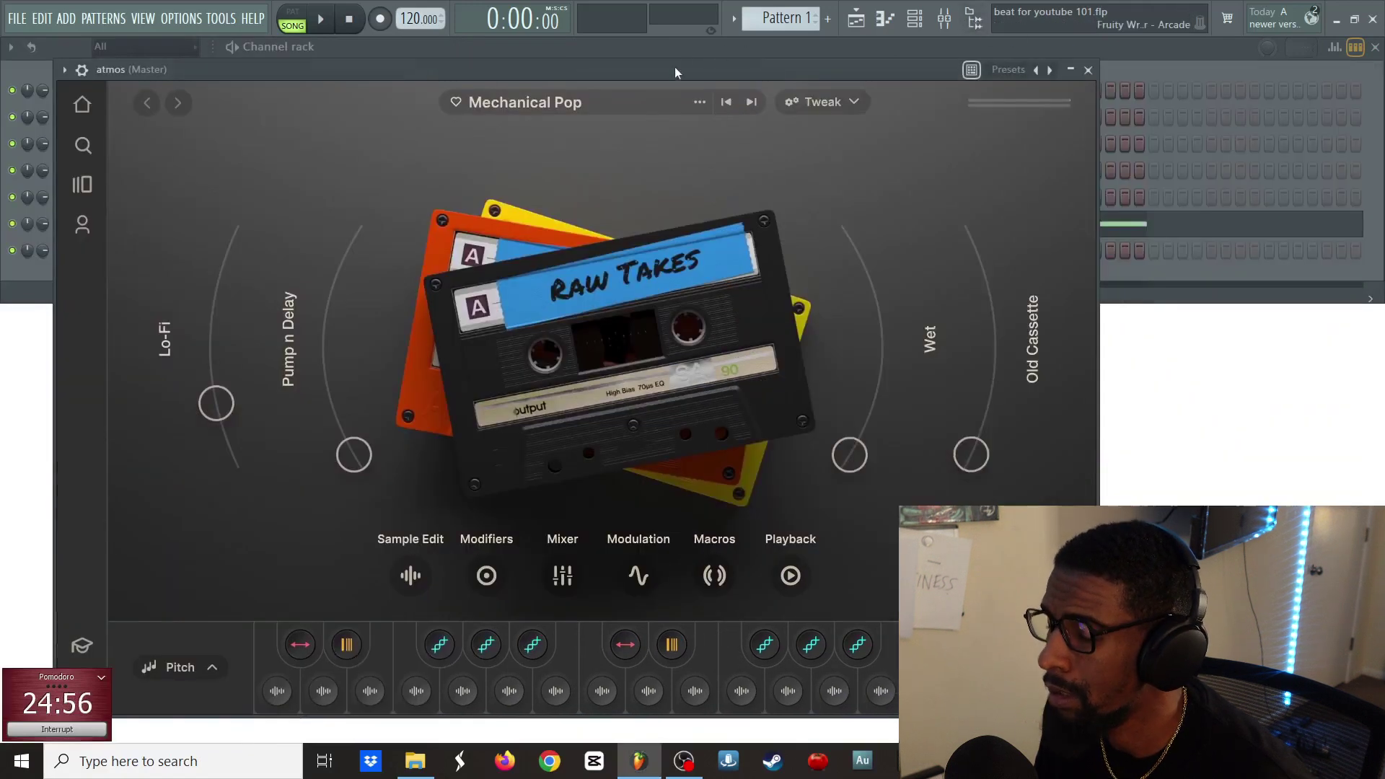
left_click_drag(675, 68, 675, 62)
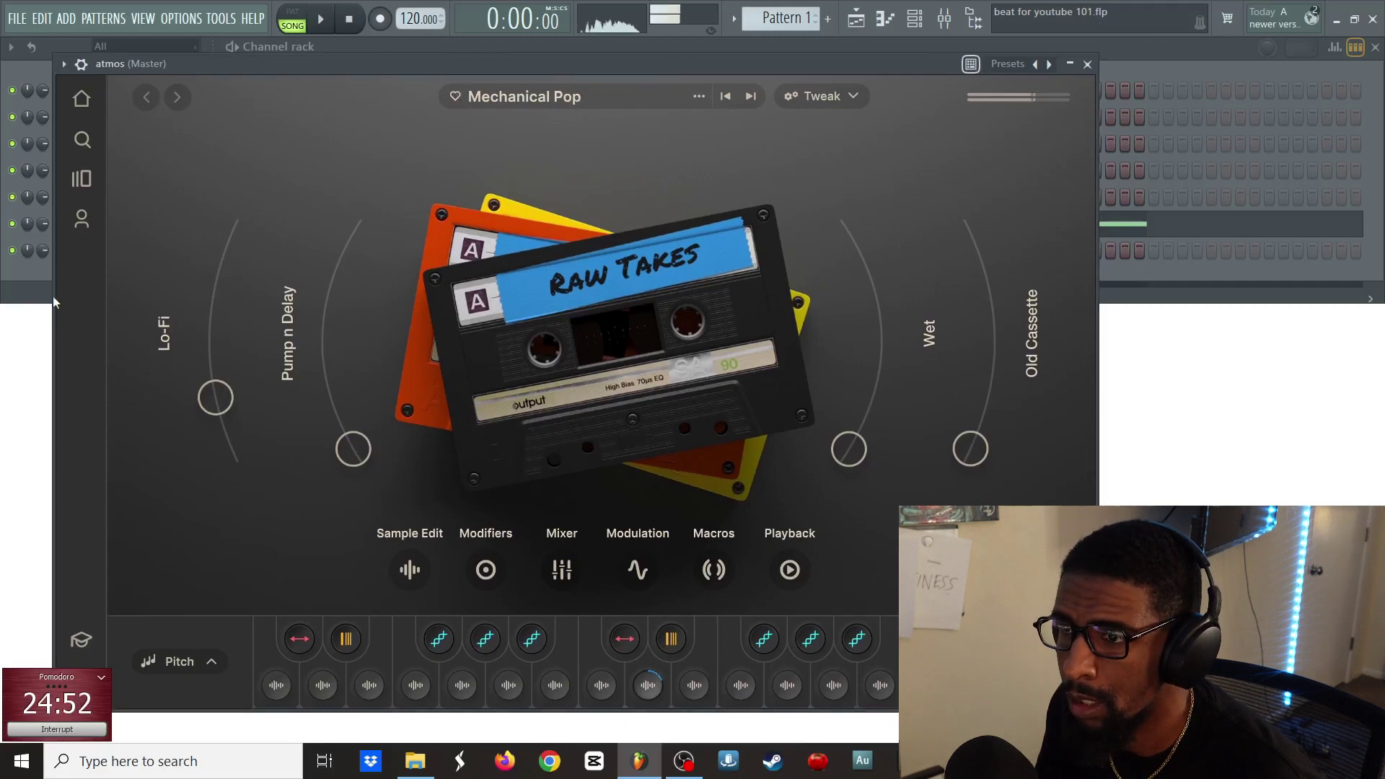
- Audition the Mechanical Pop samples note by note in the atmos plugin's Sample Edit view
left_click(408, 568)
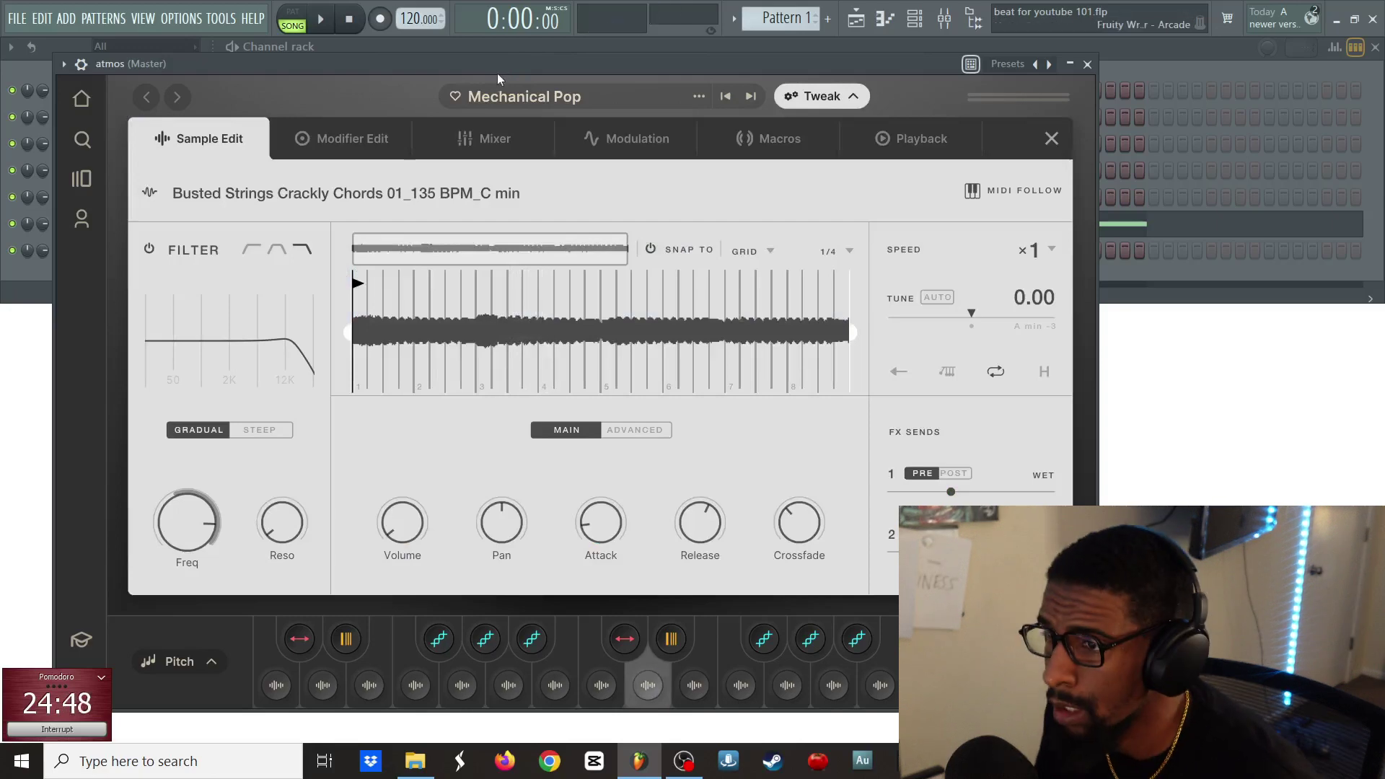
left_click_drag(495, 66, 513, 71)
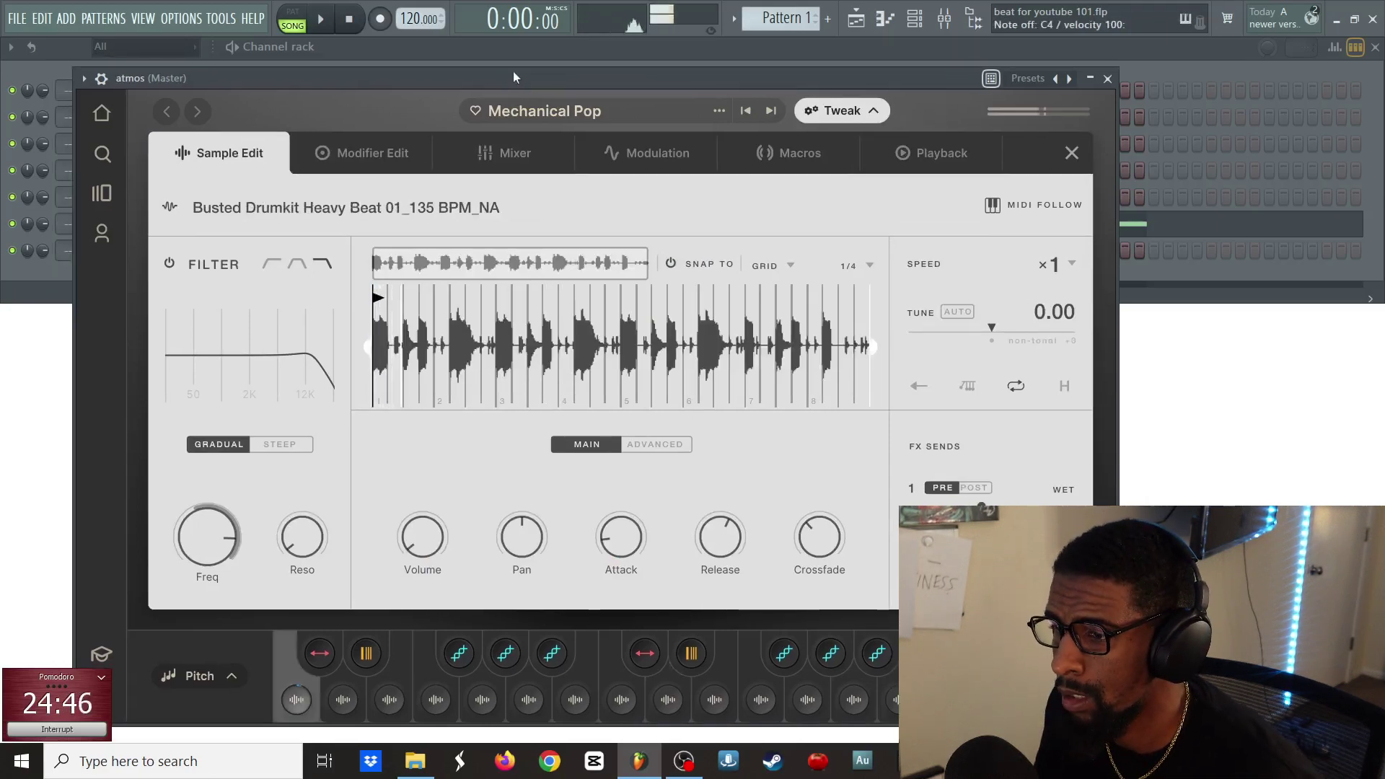
key("c")
key("v")
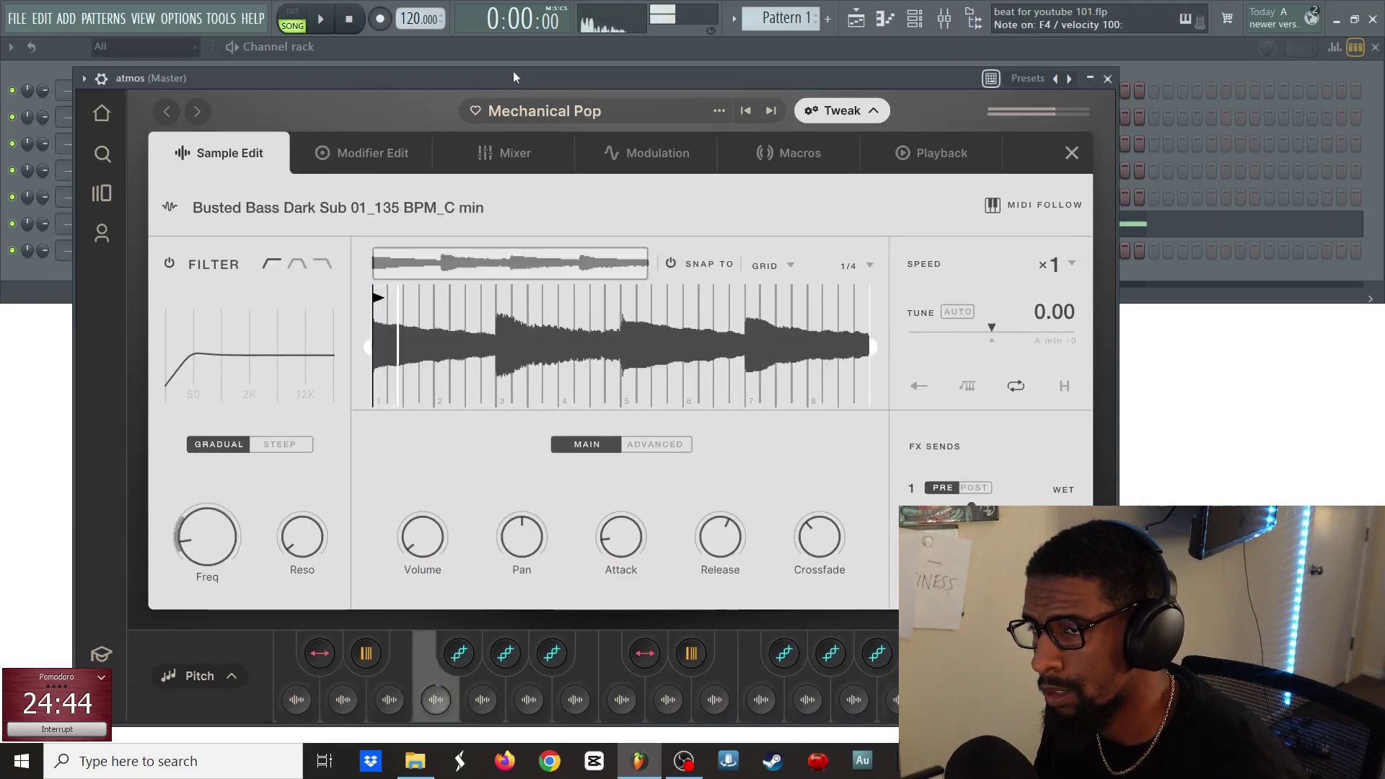
key("n")
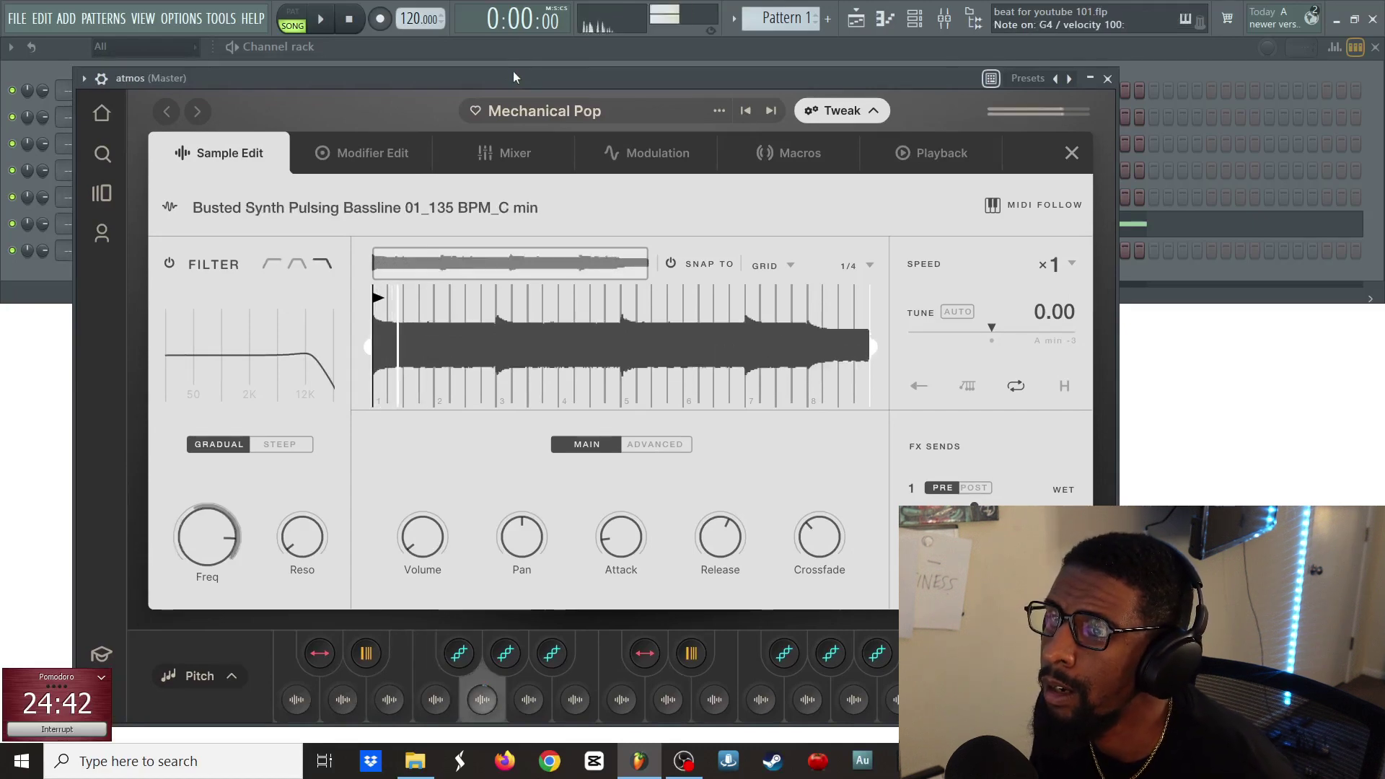
key("j")
key("m")
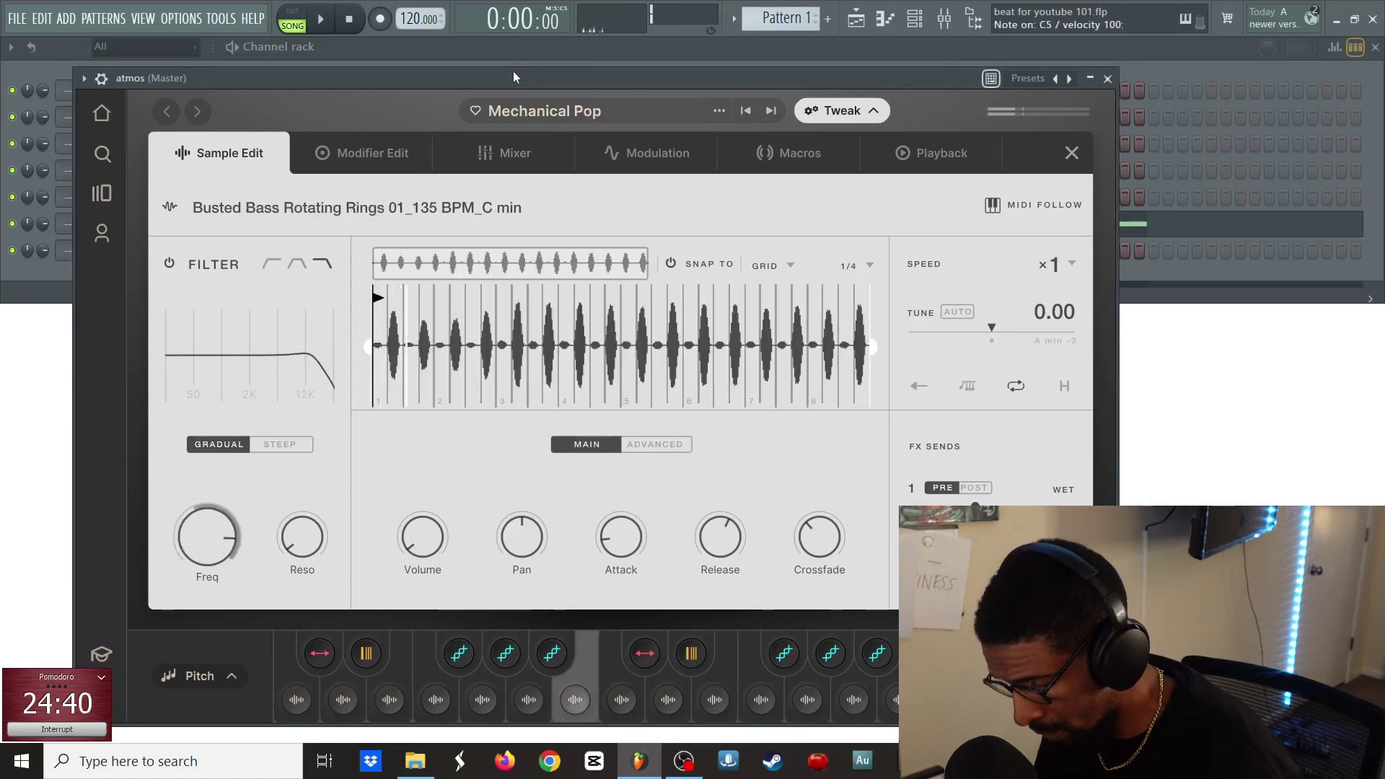
key("comma")
key("period")
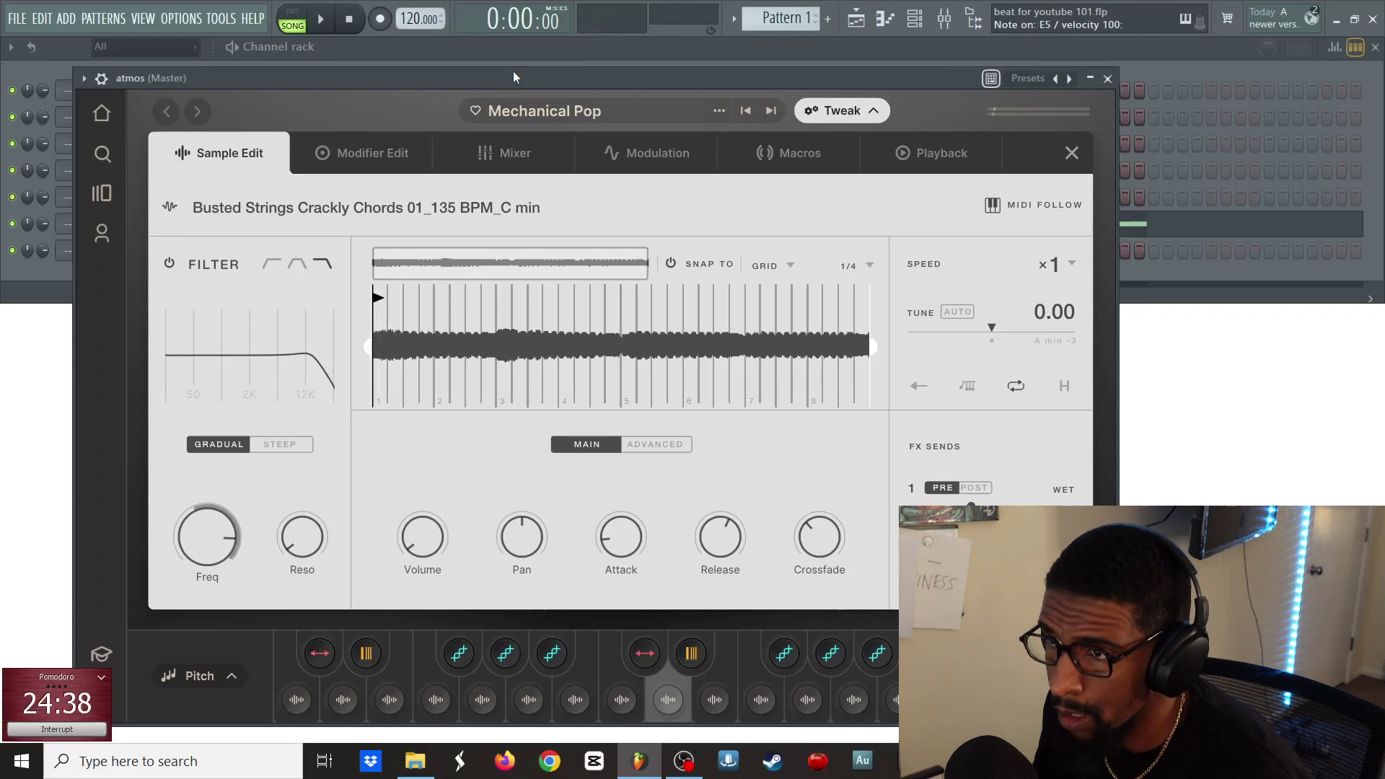
key("slash")
key("t")
key("y")
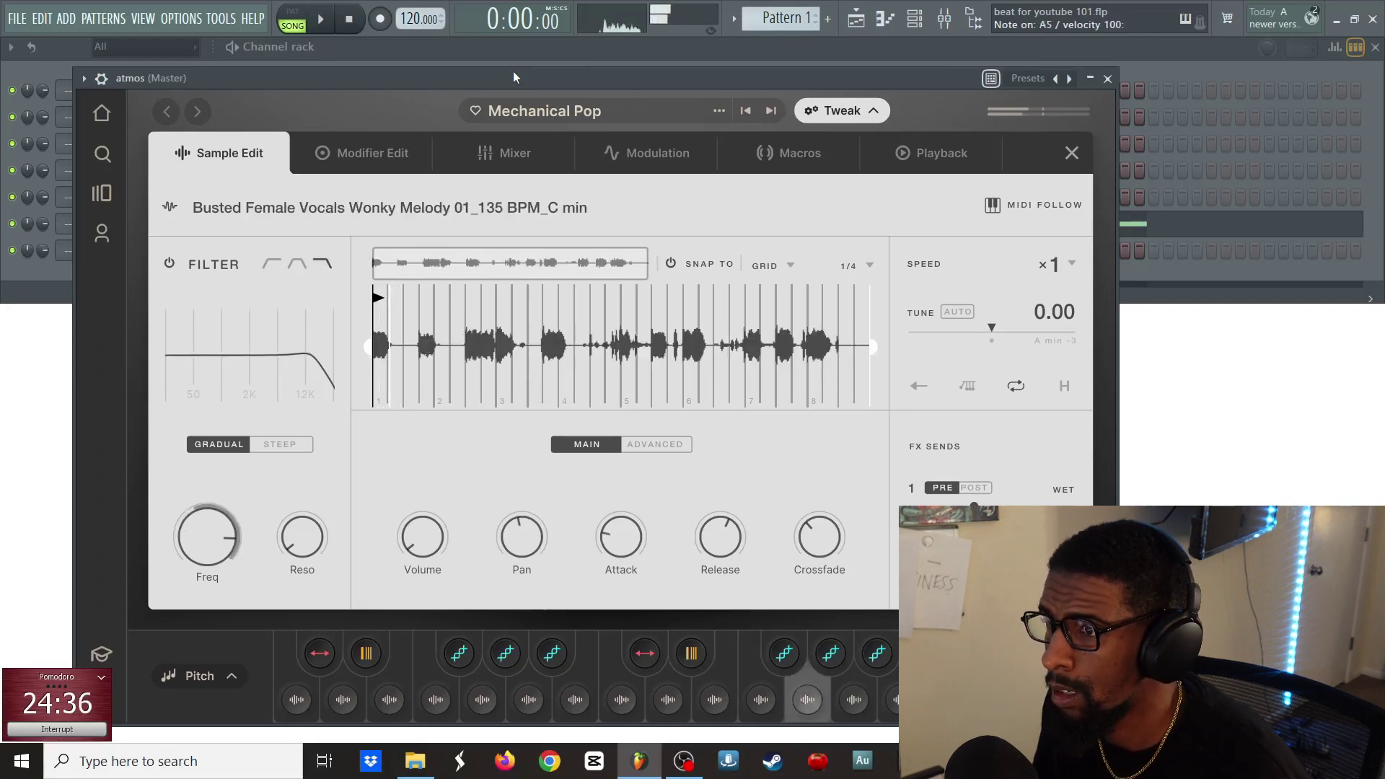
key("u")
key("i")
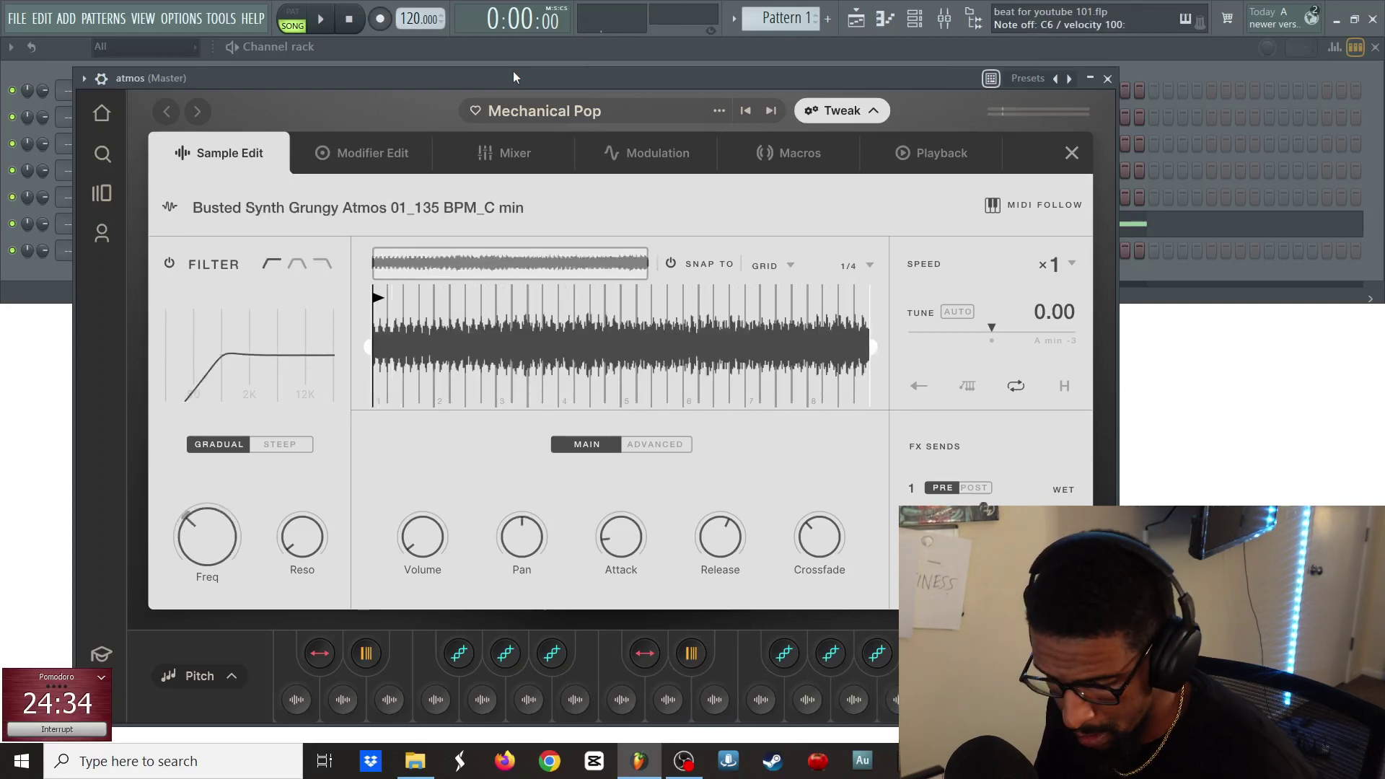
key("w")
- Draw four-bar D#5 and E5 notes from bar 1 in the atmos channel's piano roll
key("F6")
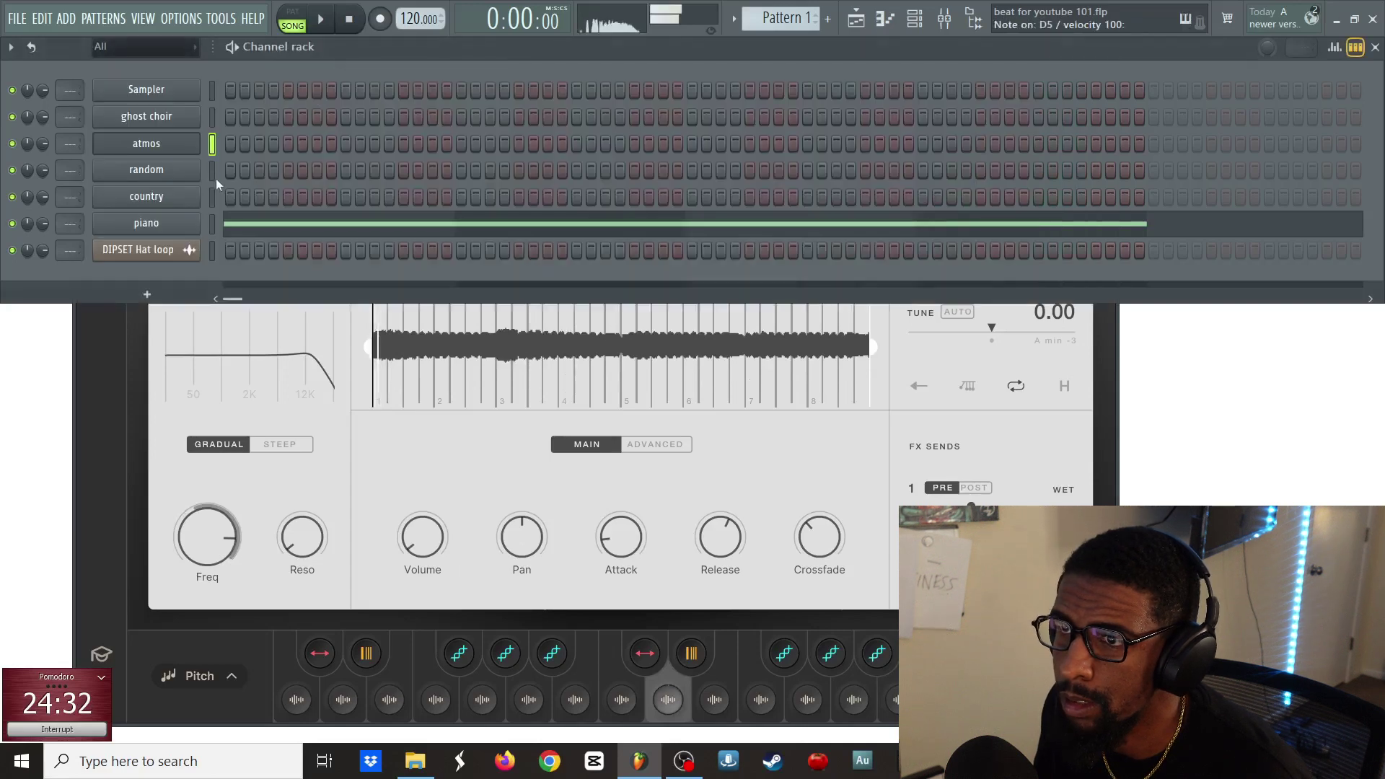
right_click(175, 150)
left_click(257, 140)
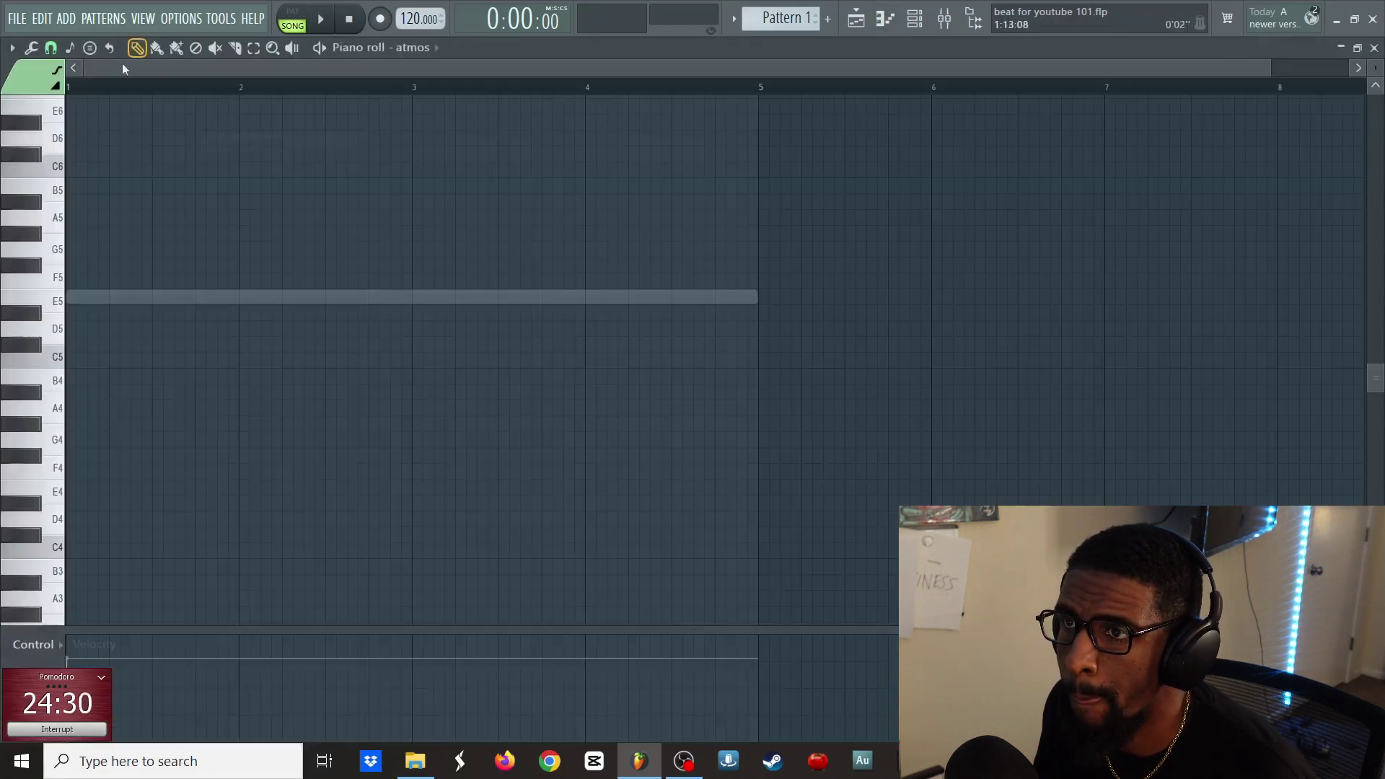
left_click(74, 312)
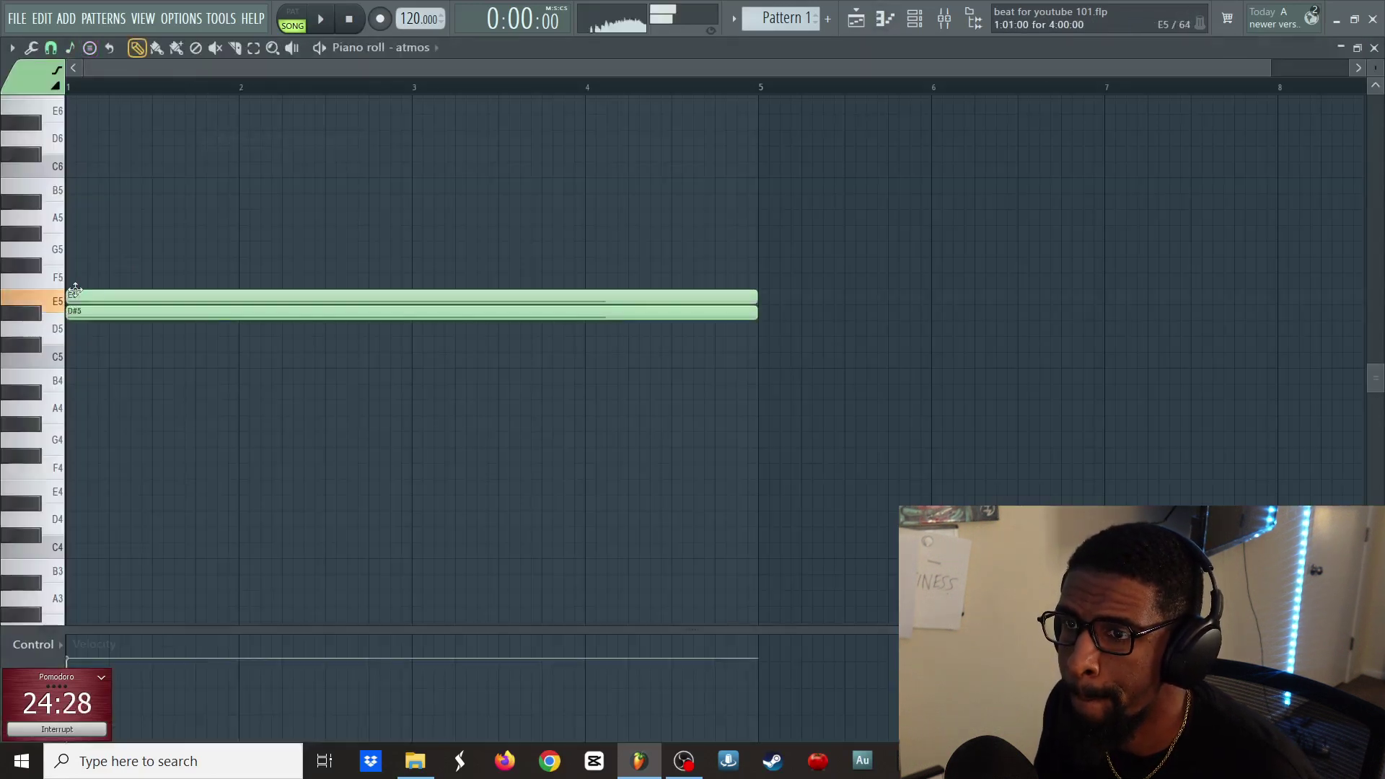
- Remove the D#5 note, move the remaining four-bar note to D5 in the atmos piano roll, and play the pattern
key("F7")
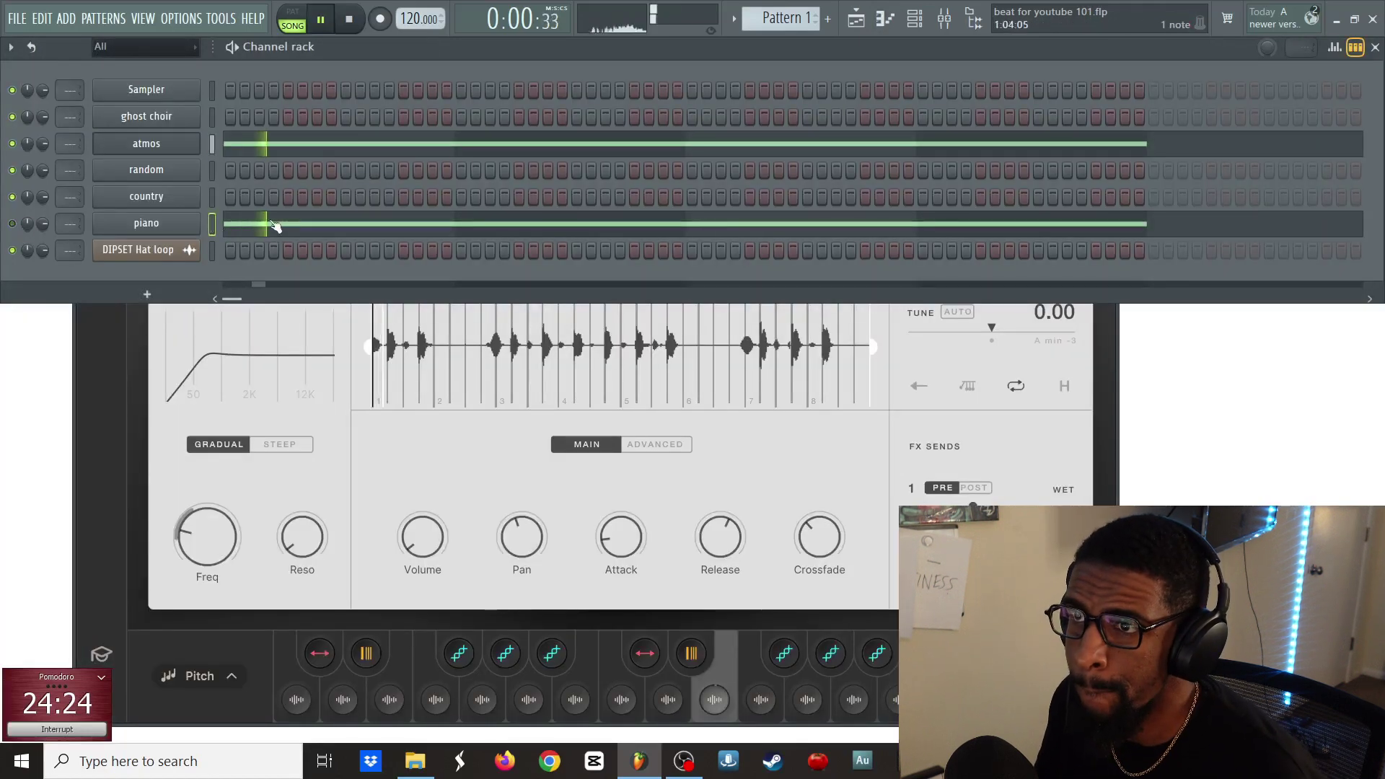
left_click(288, 146)
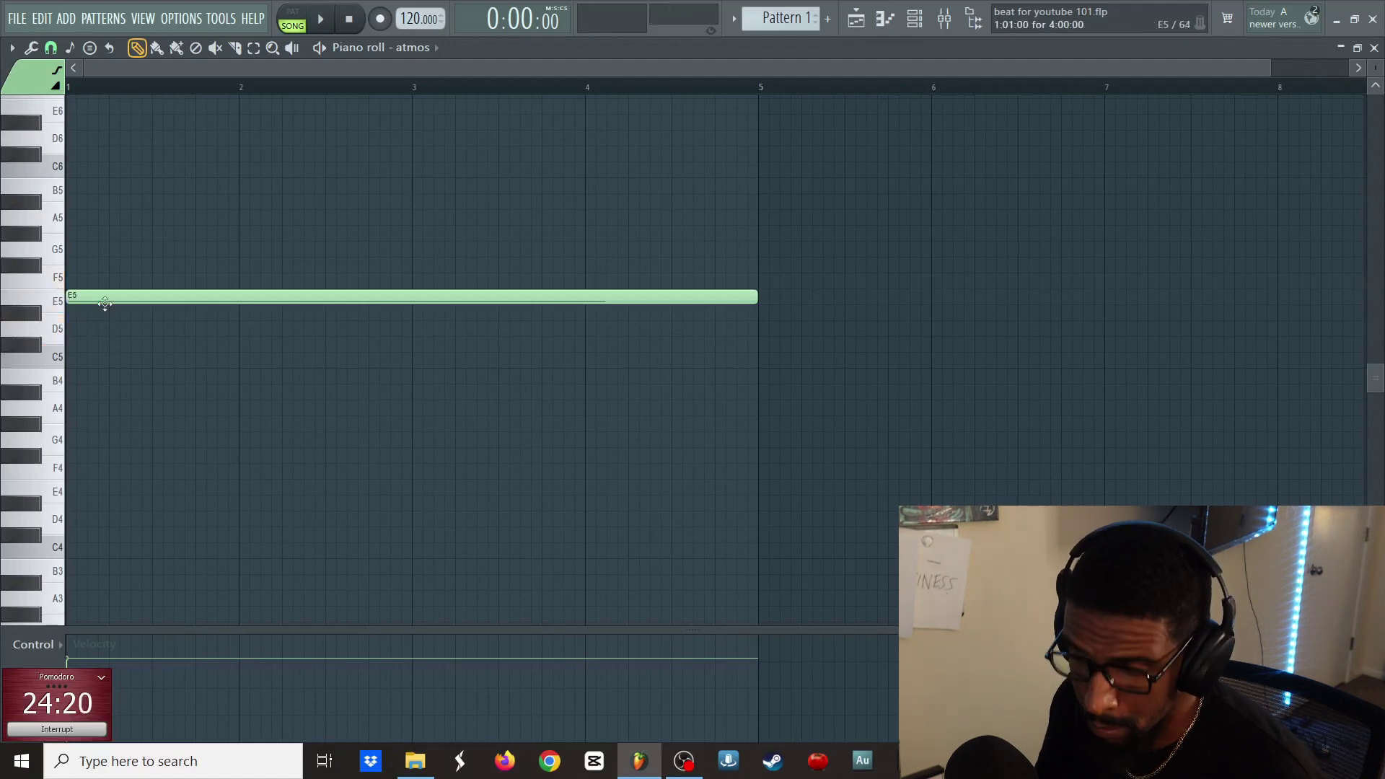
left_click_drag(100, 301, 94, 335)
key("space")
key("Escape")
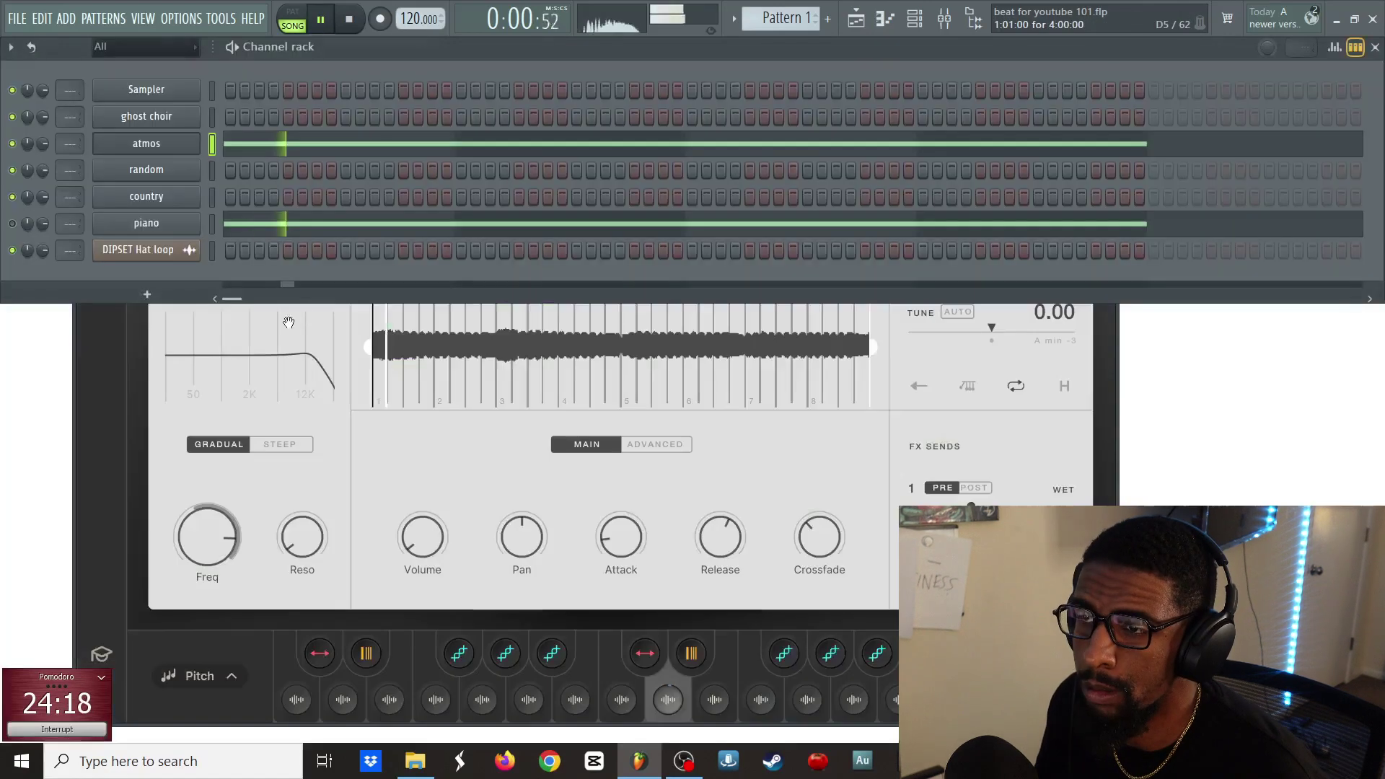
- Compare C minor and C# minor as the atmos plugin's session key during playback, settling on C minor
left_click(112, 433)
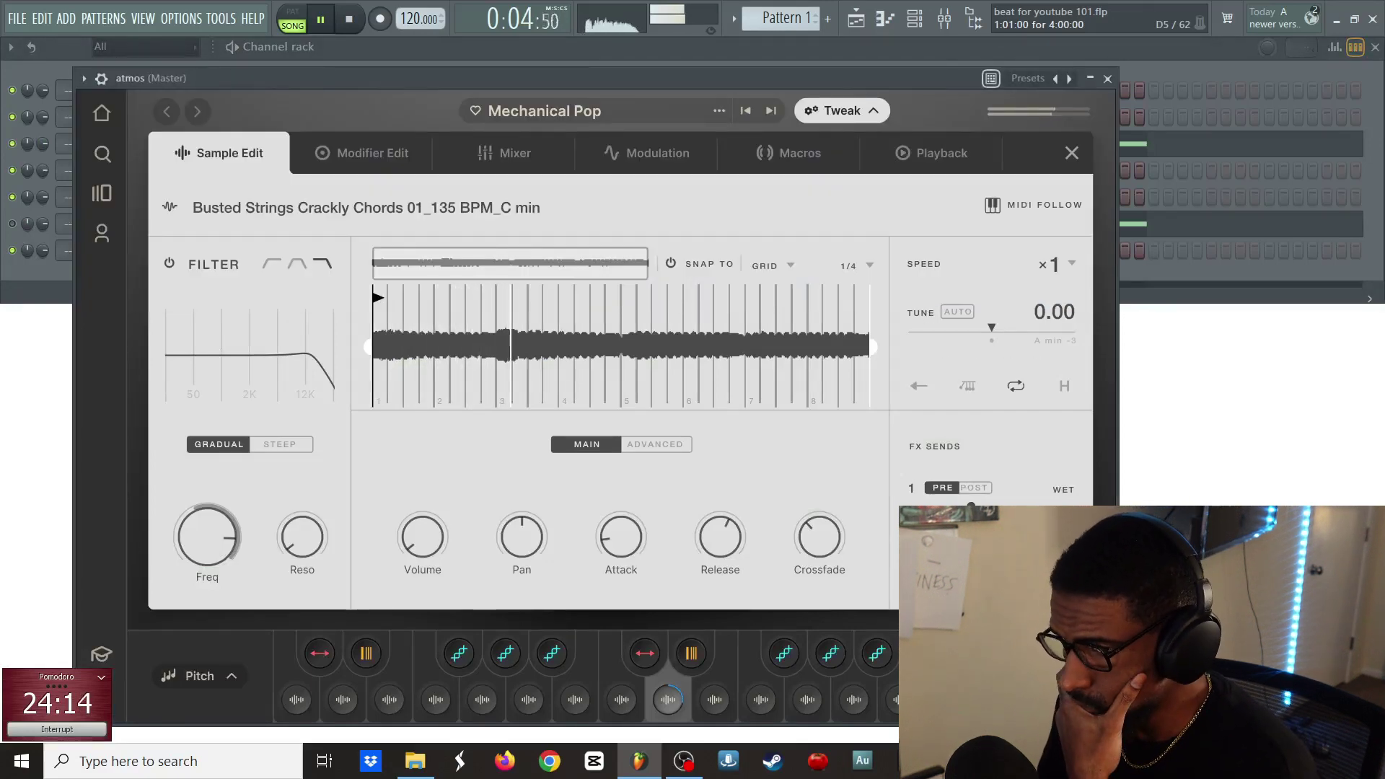
left_click(1033, 676)
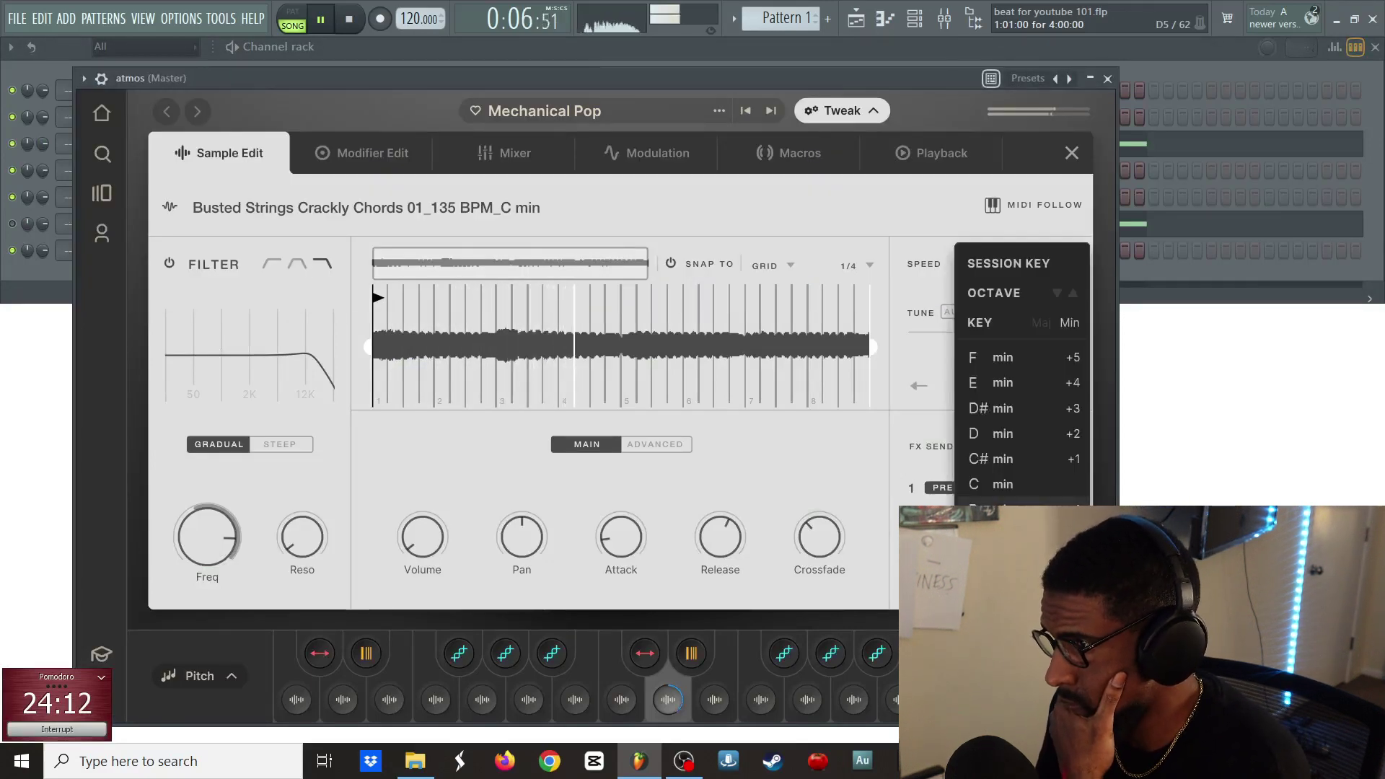
left_click(1022, 490)
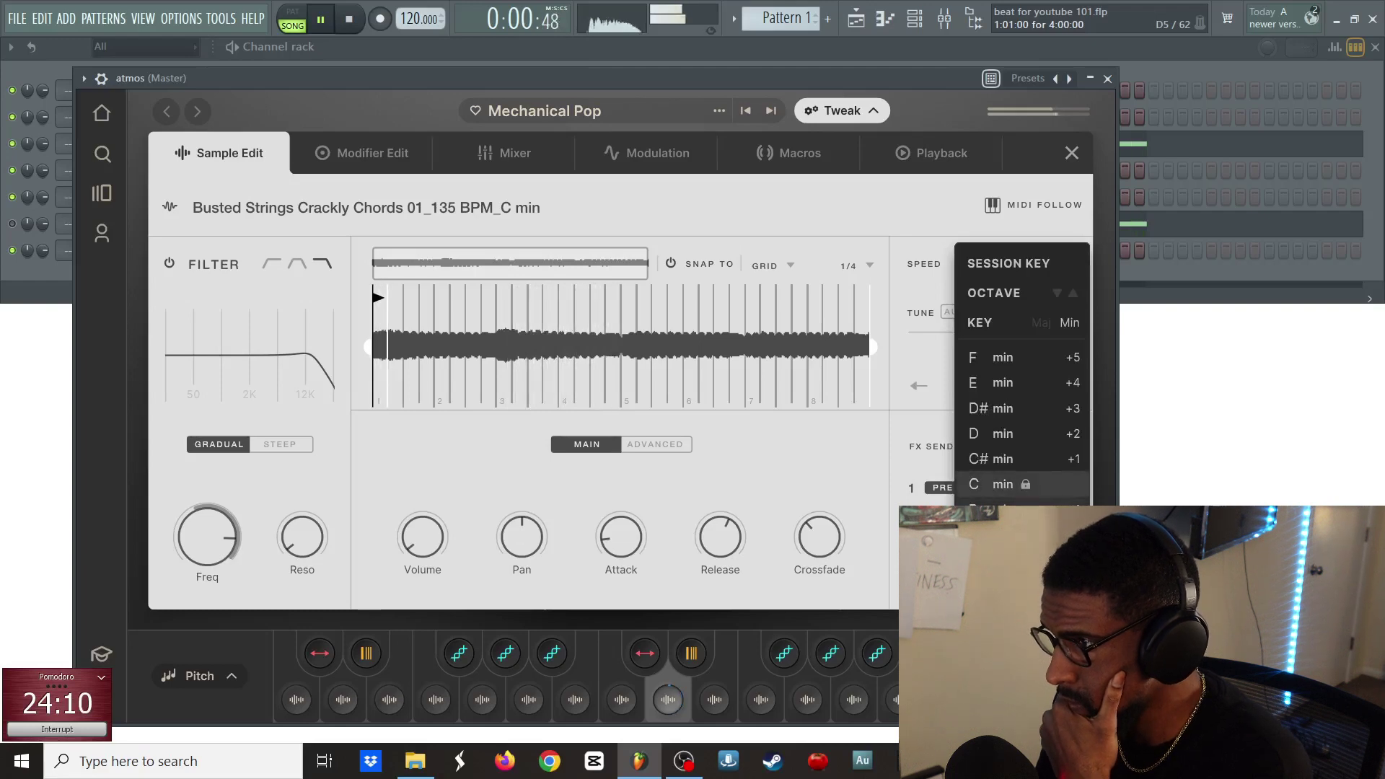
left_click(1023, 461)
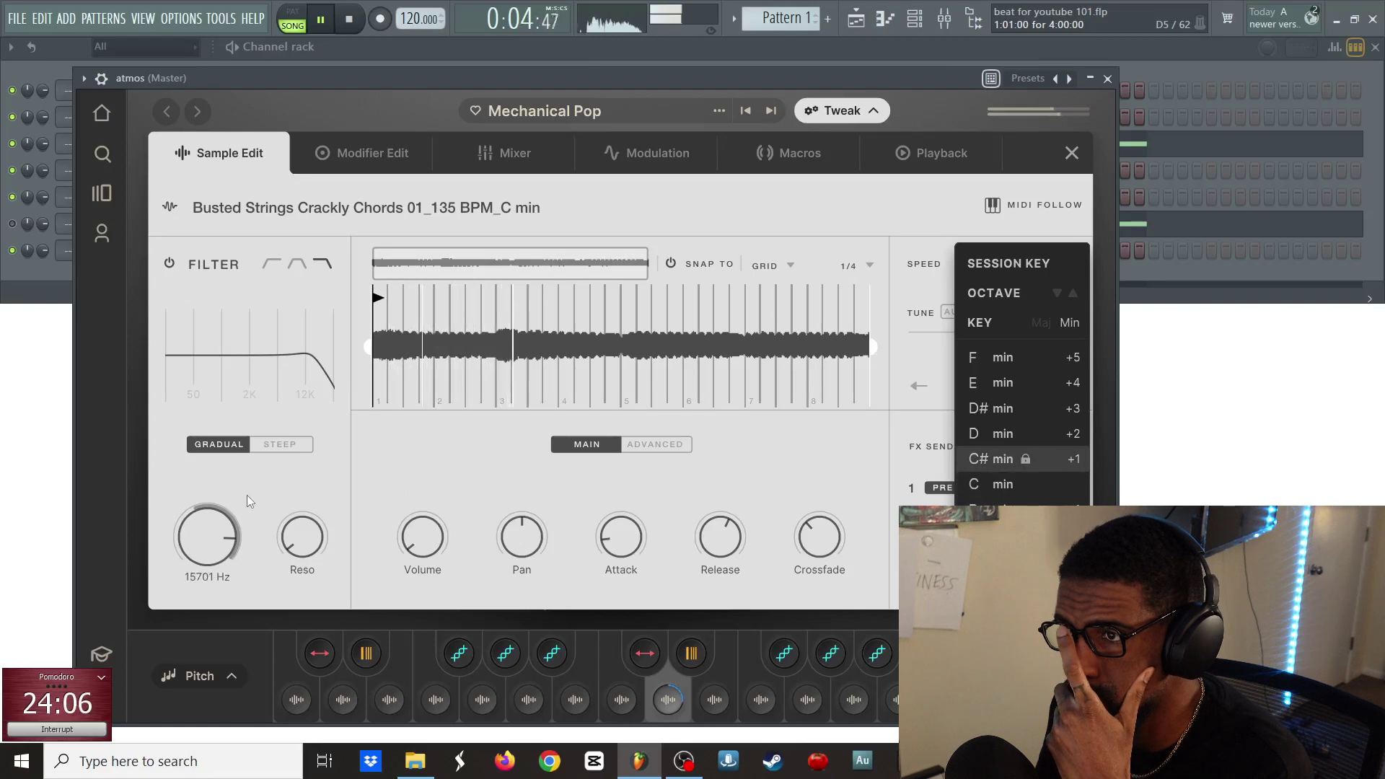
left_click(1028, 485)
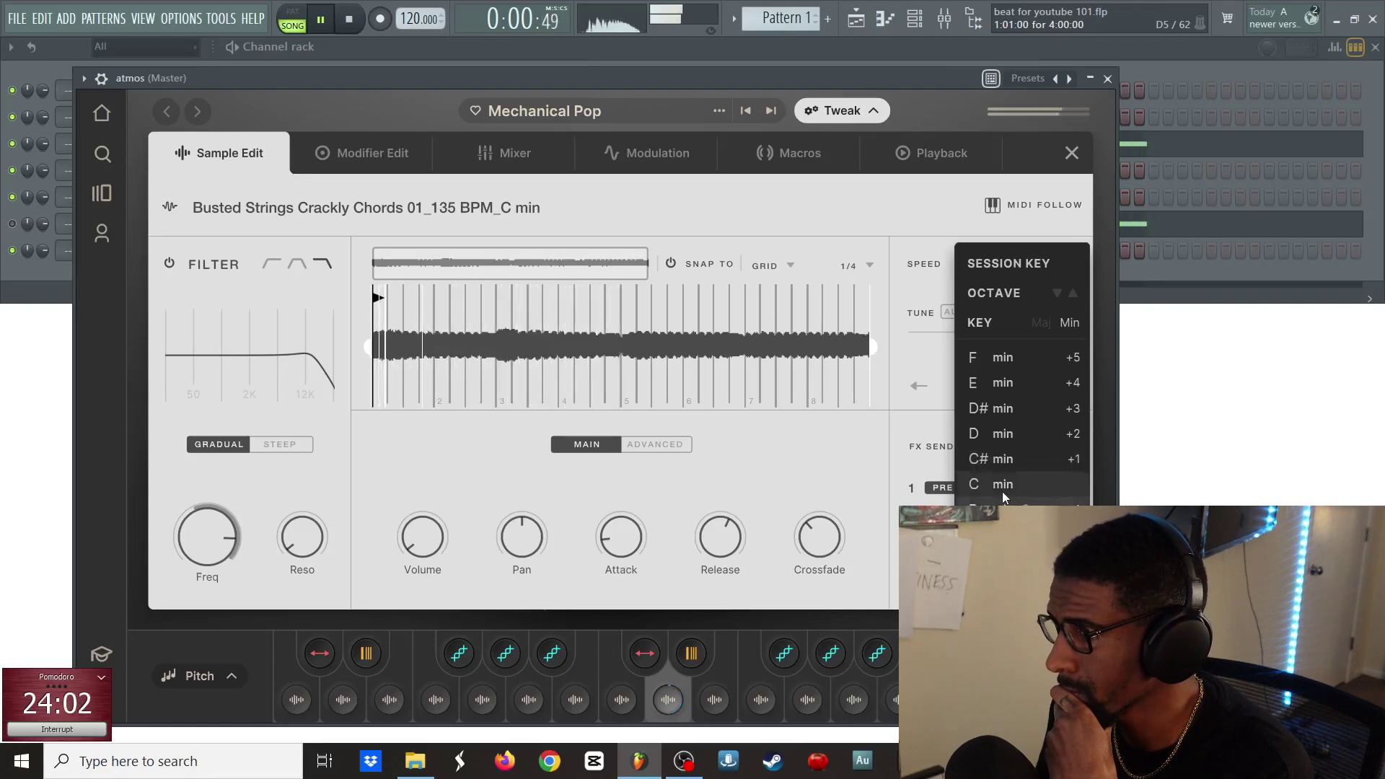
- Lower the low-pass filter frequency of the Busted Strings Crackly Chords sample to below 3632 Hz and close the plugin window
left_click(210, 537)
scroll(210, 534, "down", 5)
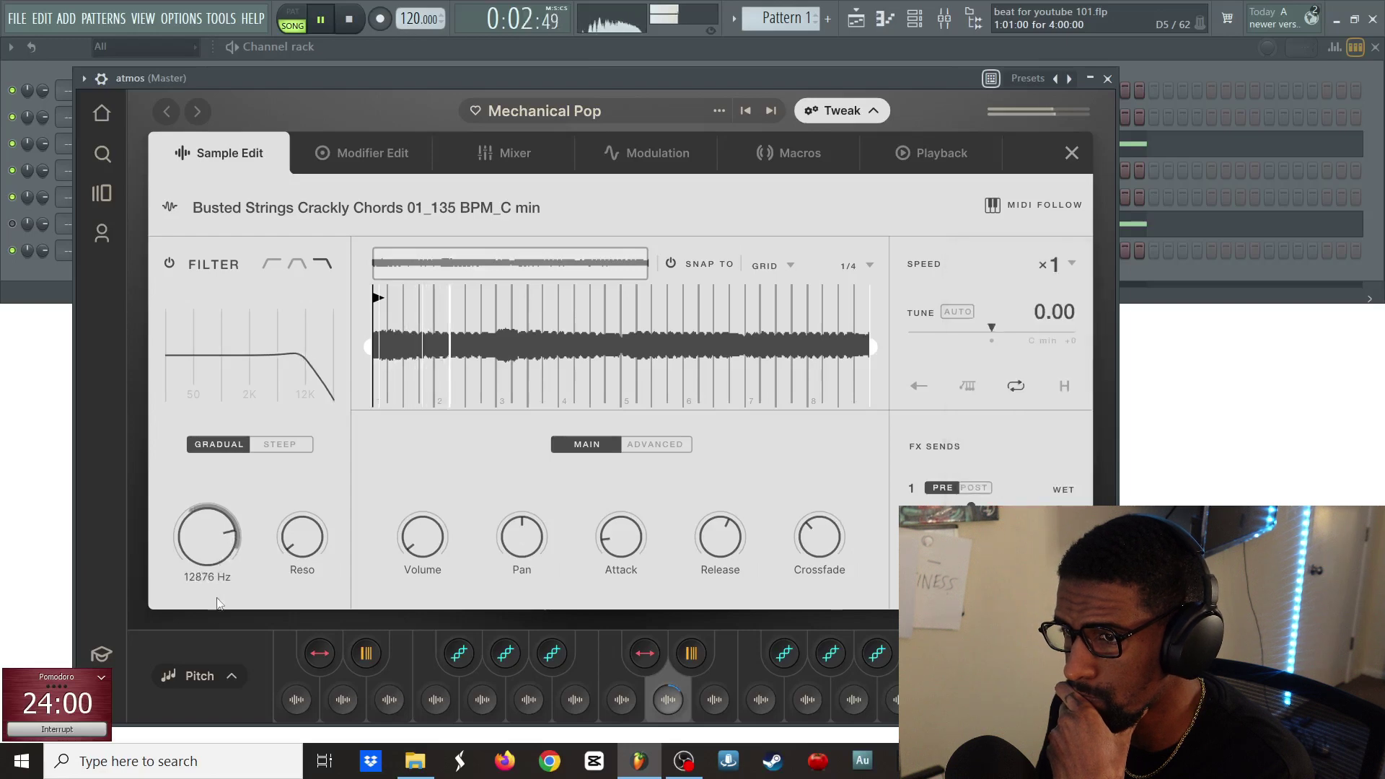
scroll(214, 531, "down", 4)
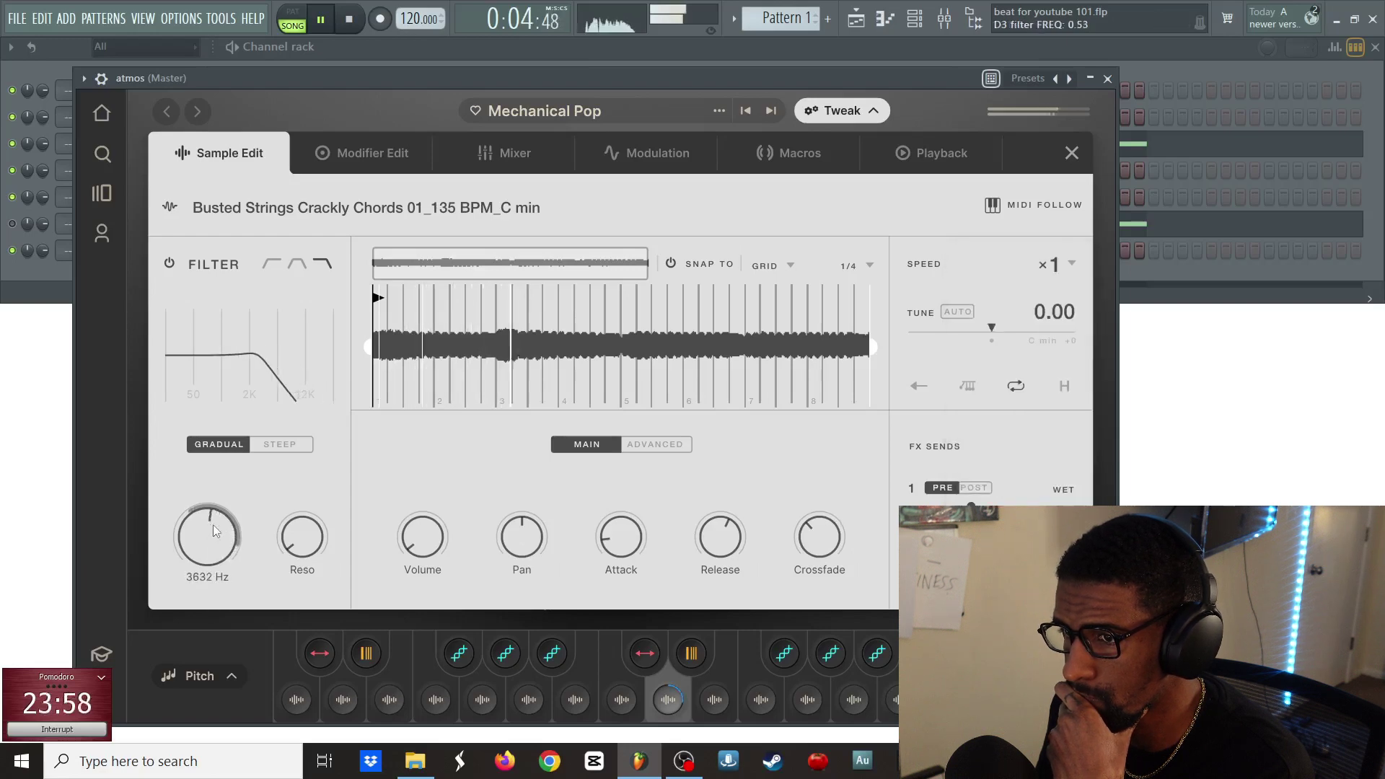
scroll(214, 531, "down", 1)
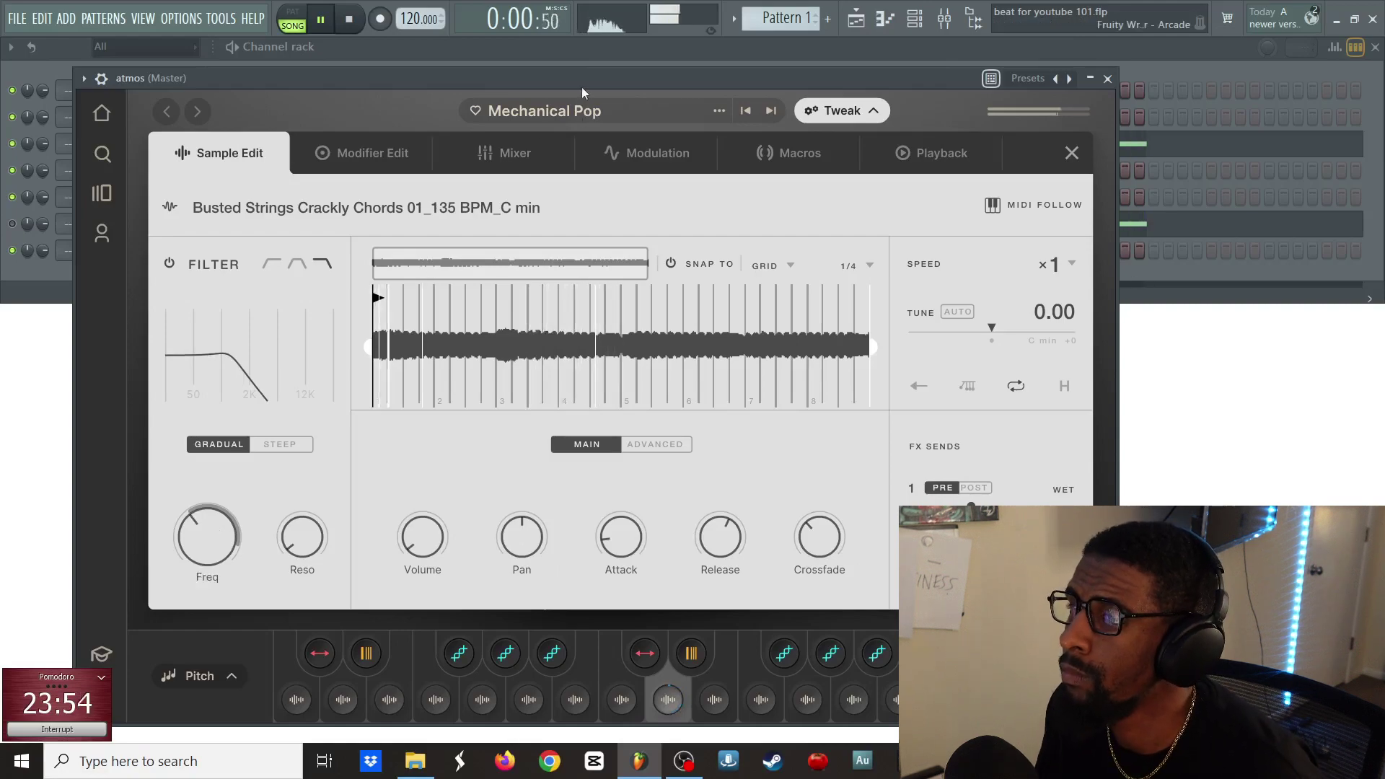
key("Escape")
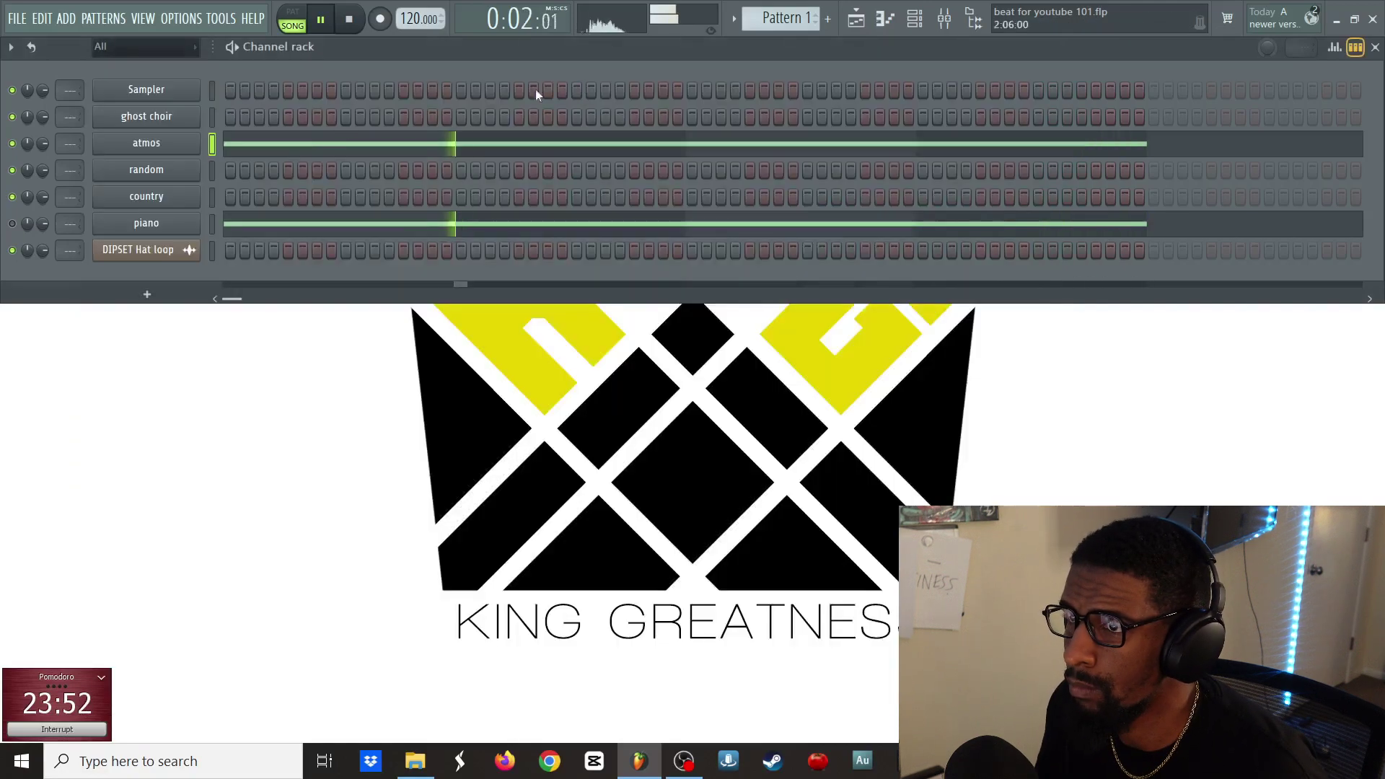
- Extend the D5 note in the atmos piano roll to eight bars, ending at bar 9
left_click(312, 147)
scroll(311, 159, "down", 3)
left_click_drag(237, 328, 407, 344)
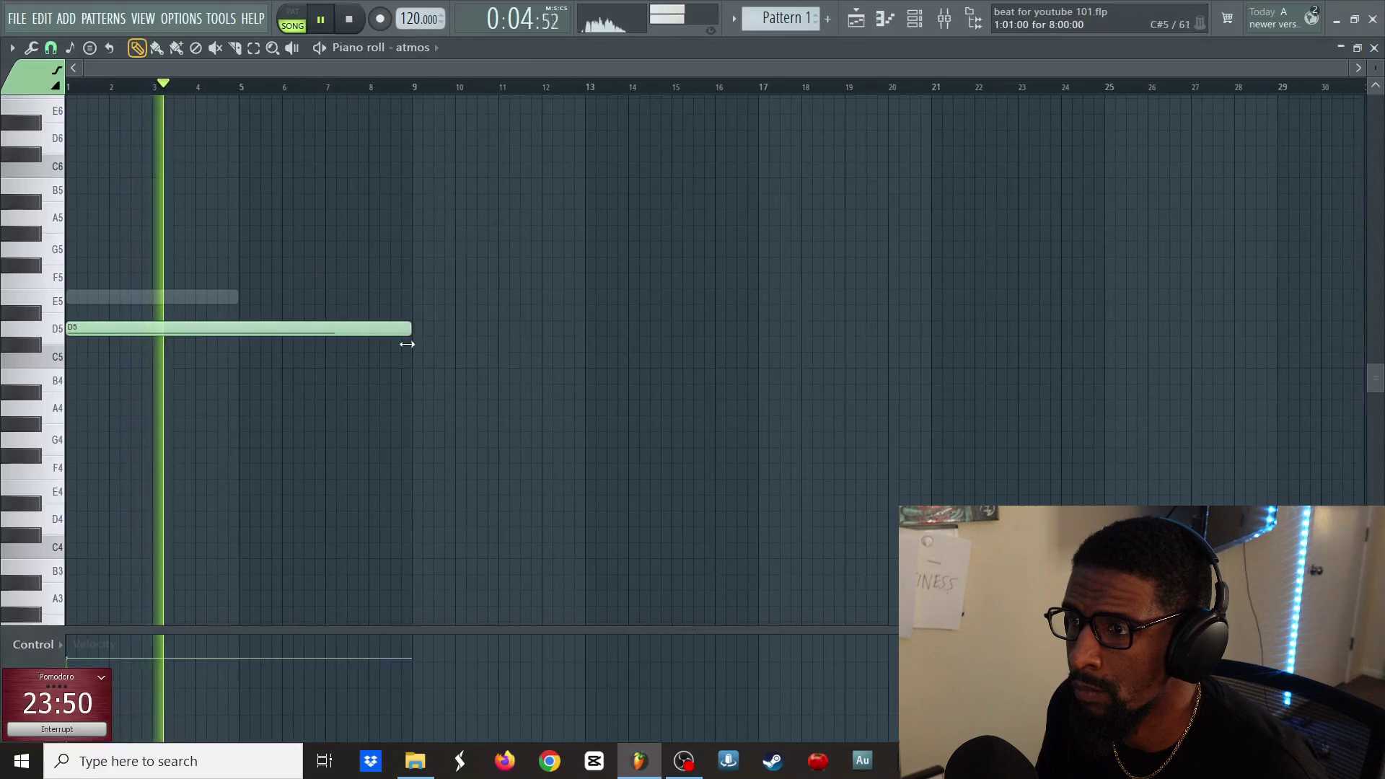
key("Escape")
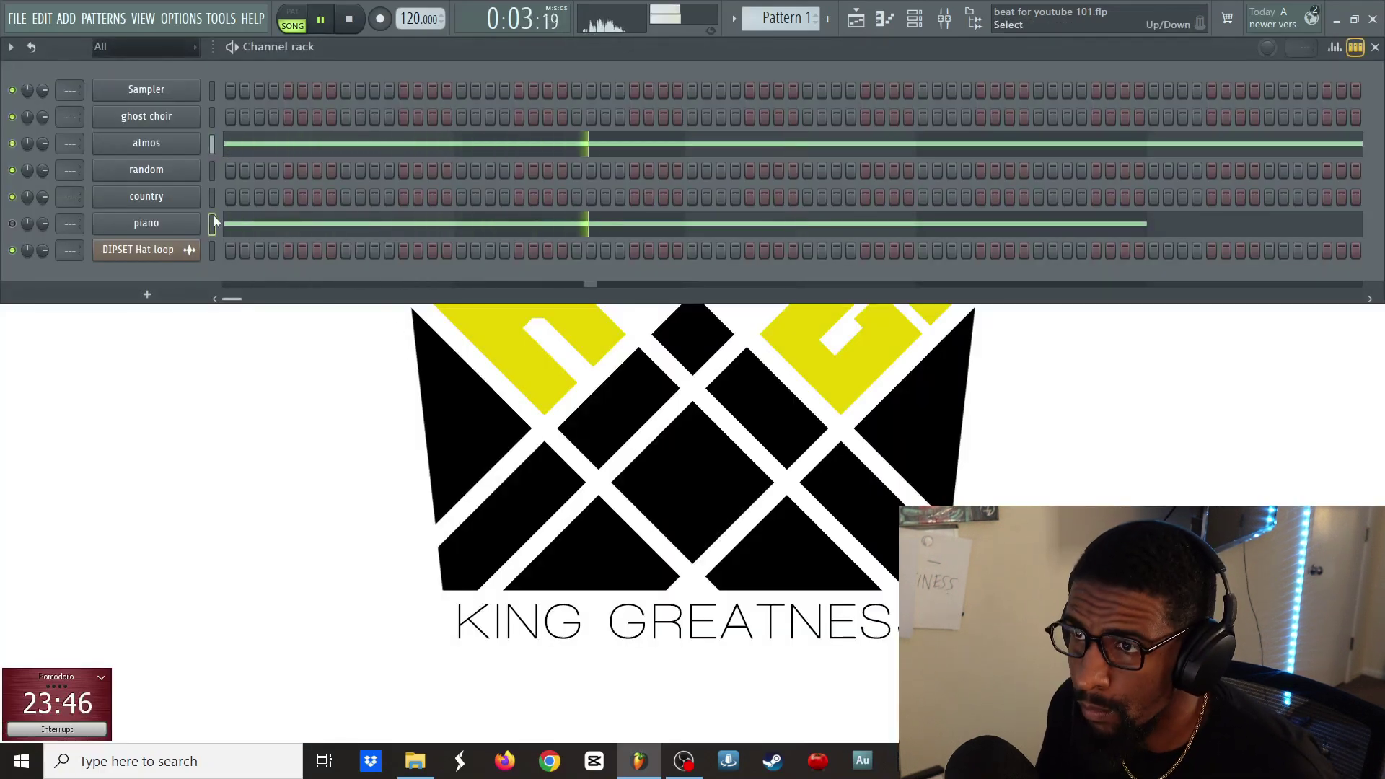
- Look over the atmos sample settings and check the session key in the piano channel's Romanticist Grand plugin
left_click(184, 148)
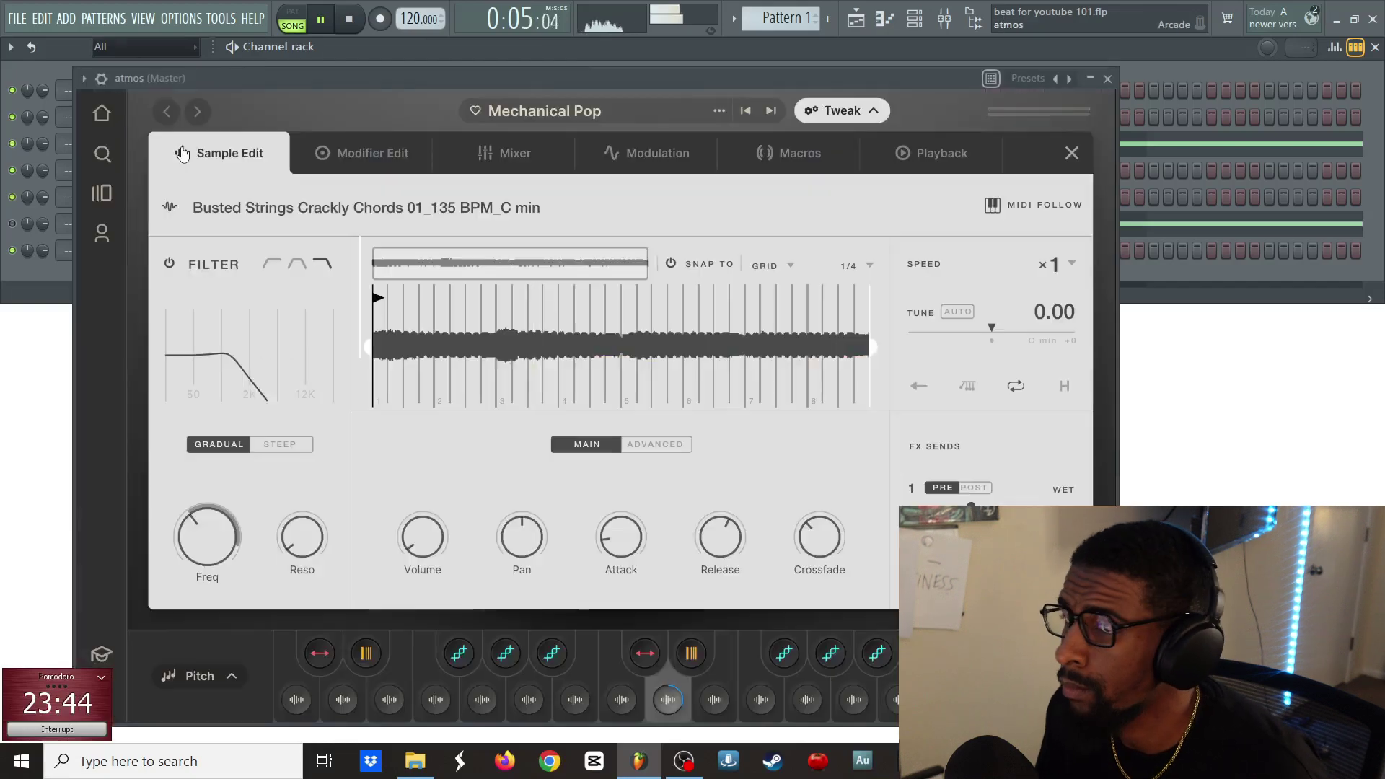
key("Escape")
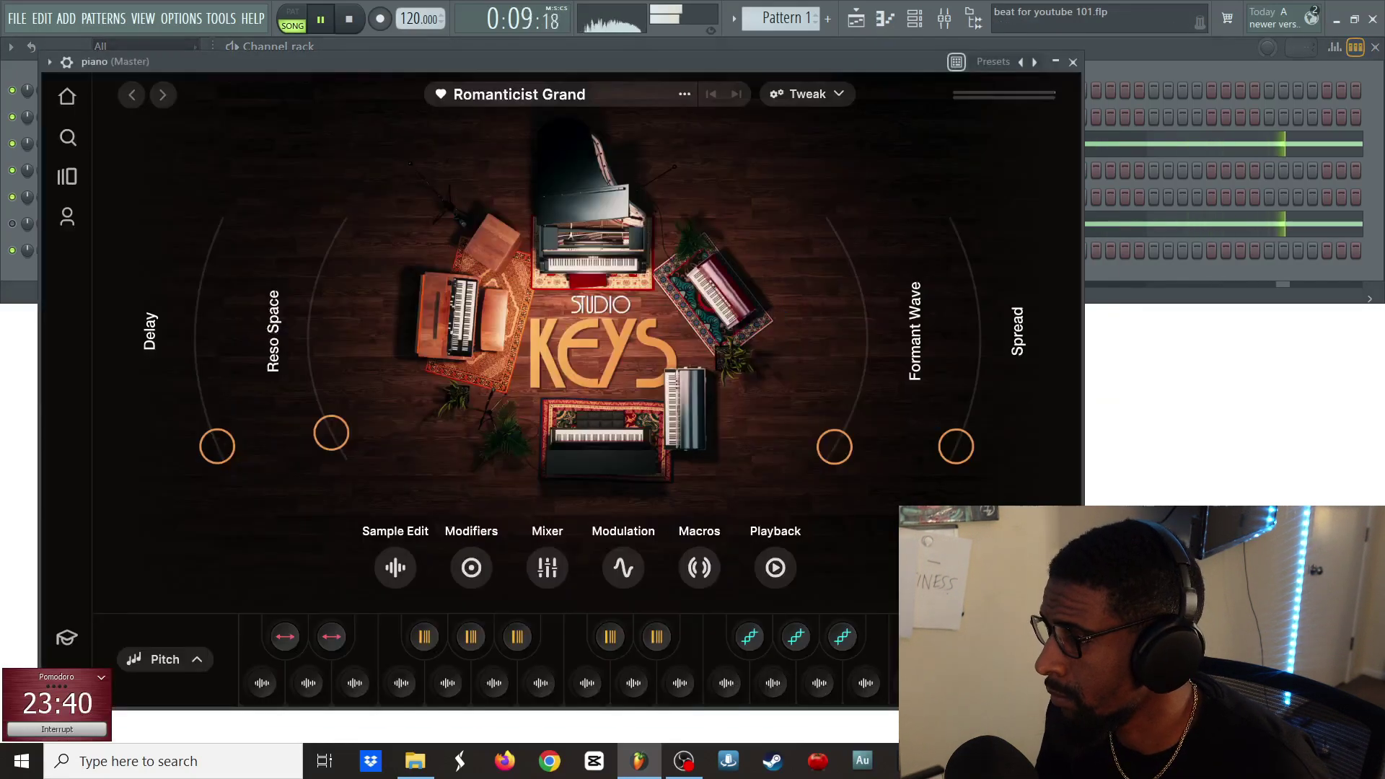
left_click(988, 659)
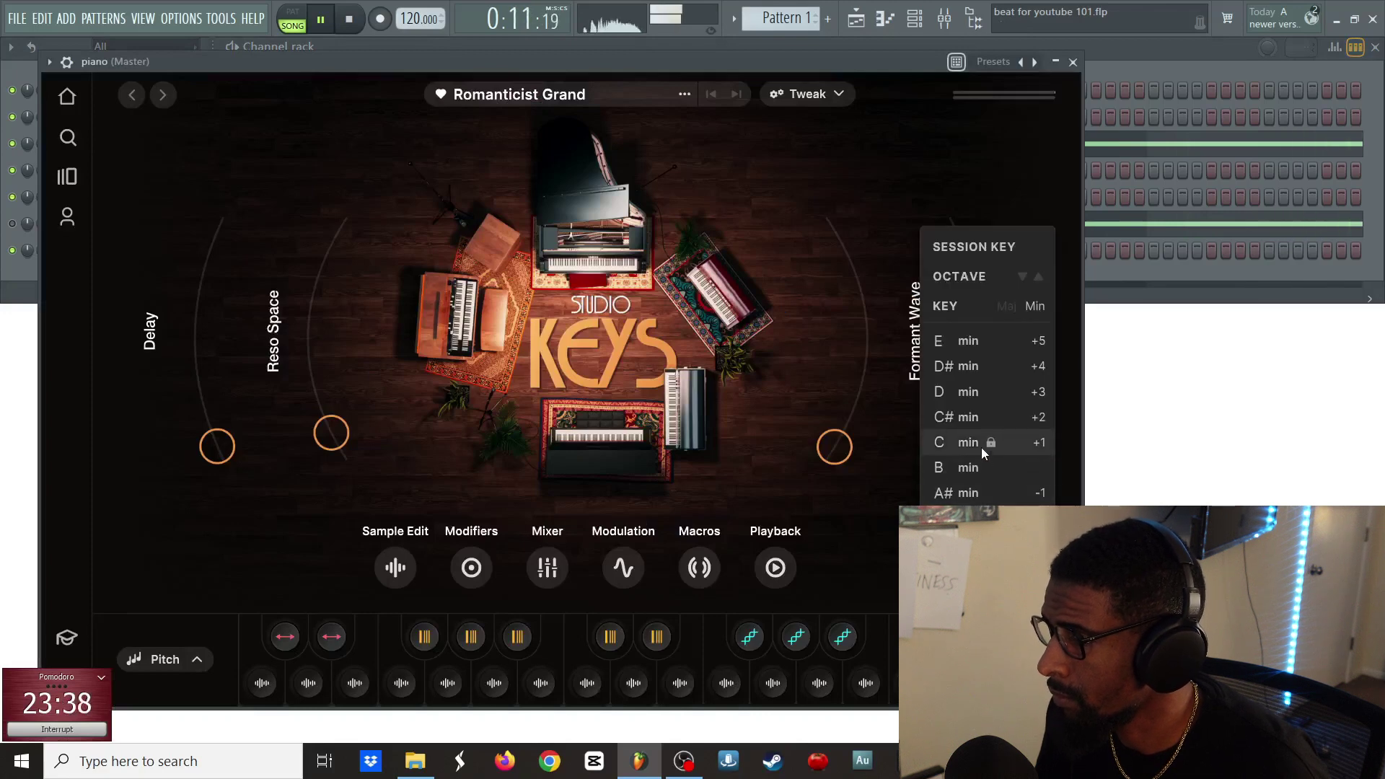
key("Escape")
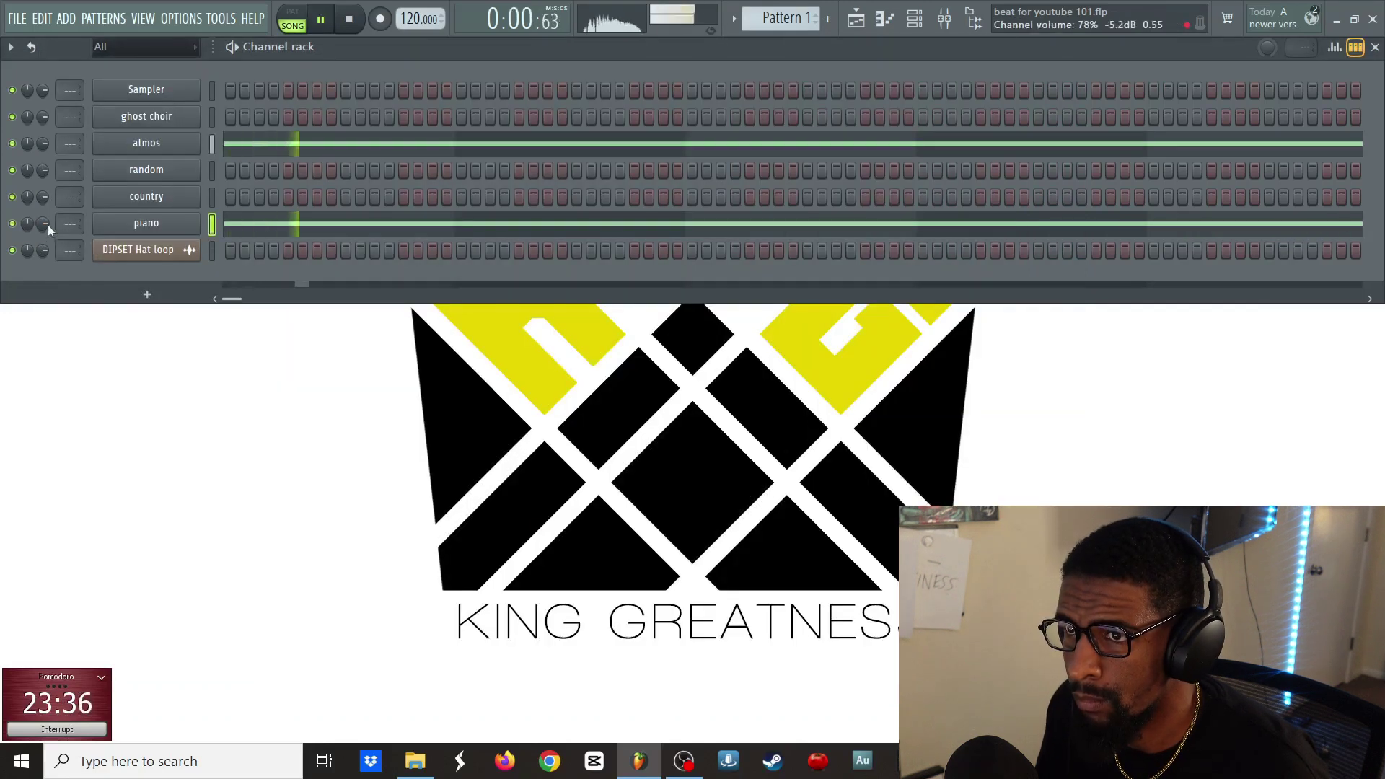
- Stop playback and mute the piano channel
key("space")
left_click(12, 224)
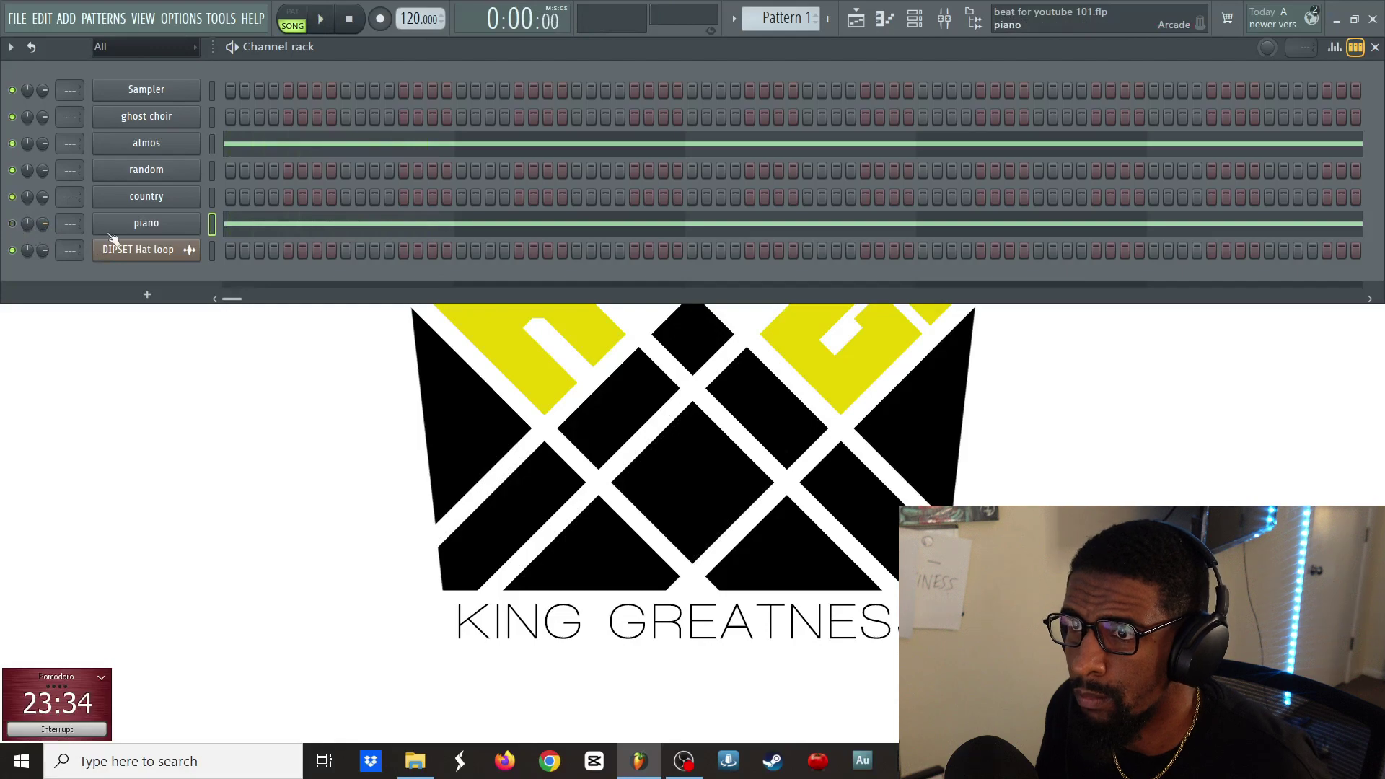
left_click(141, 230)
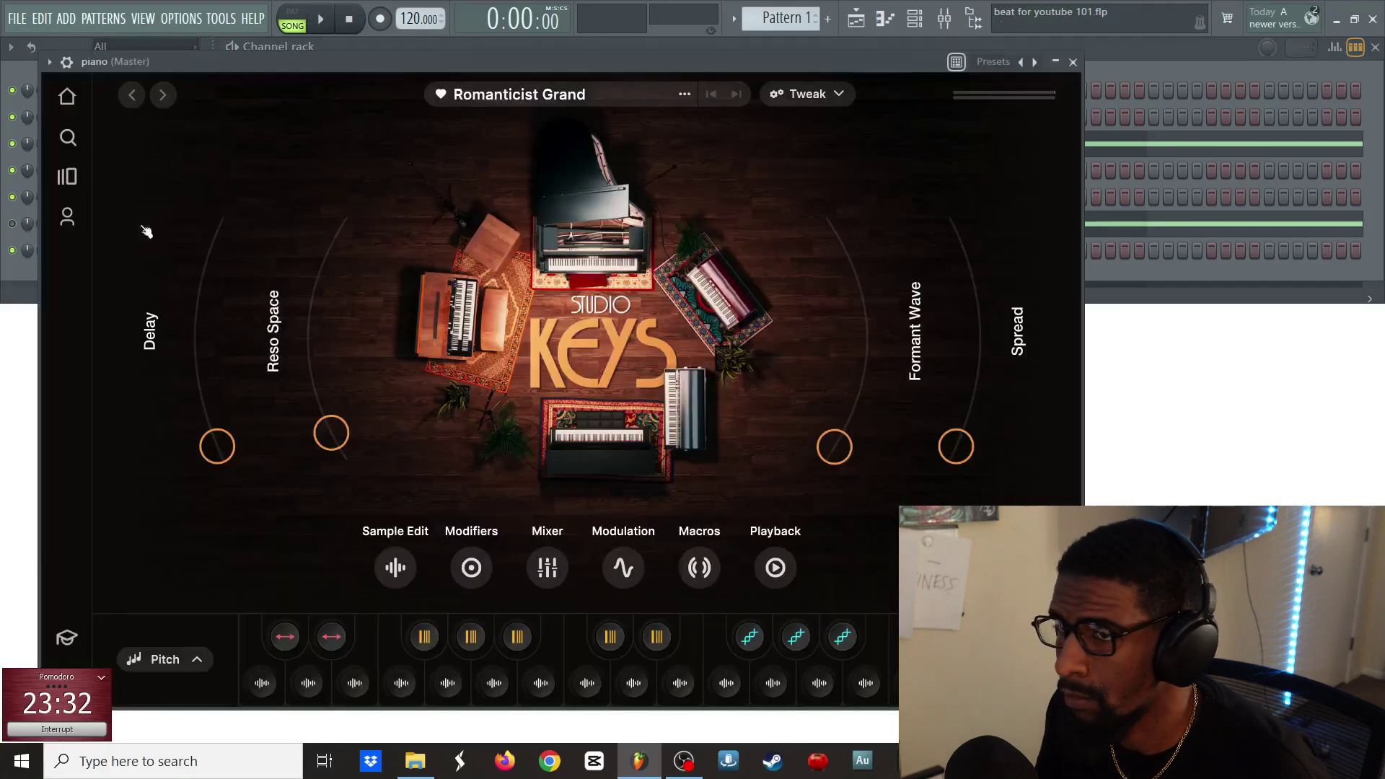
key("Escape")
- Raise Lo-Fi to maximum and set Old Cassette to 0.30 in the atmos channel's Mechanical Pop kit during playback
left_click(181, 150)
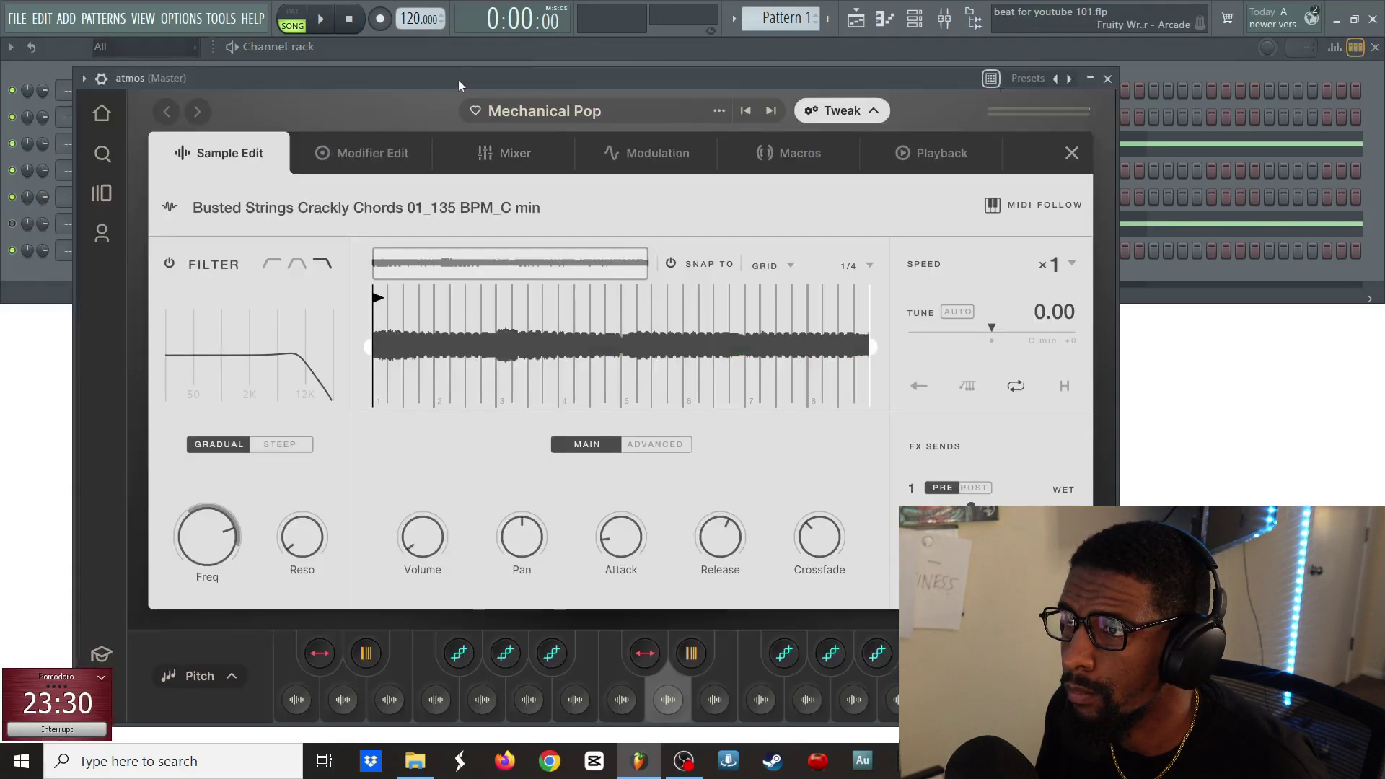
left_click_drag(456, 75, 507, 81)
key("space")
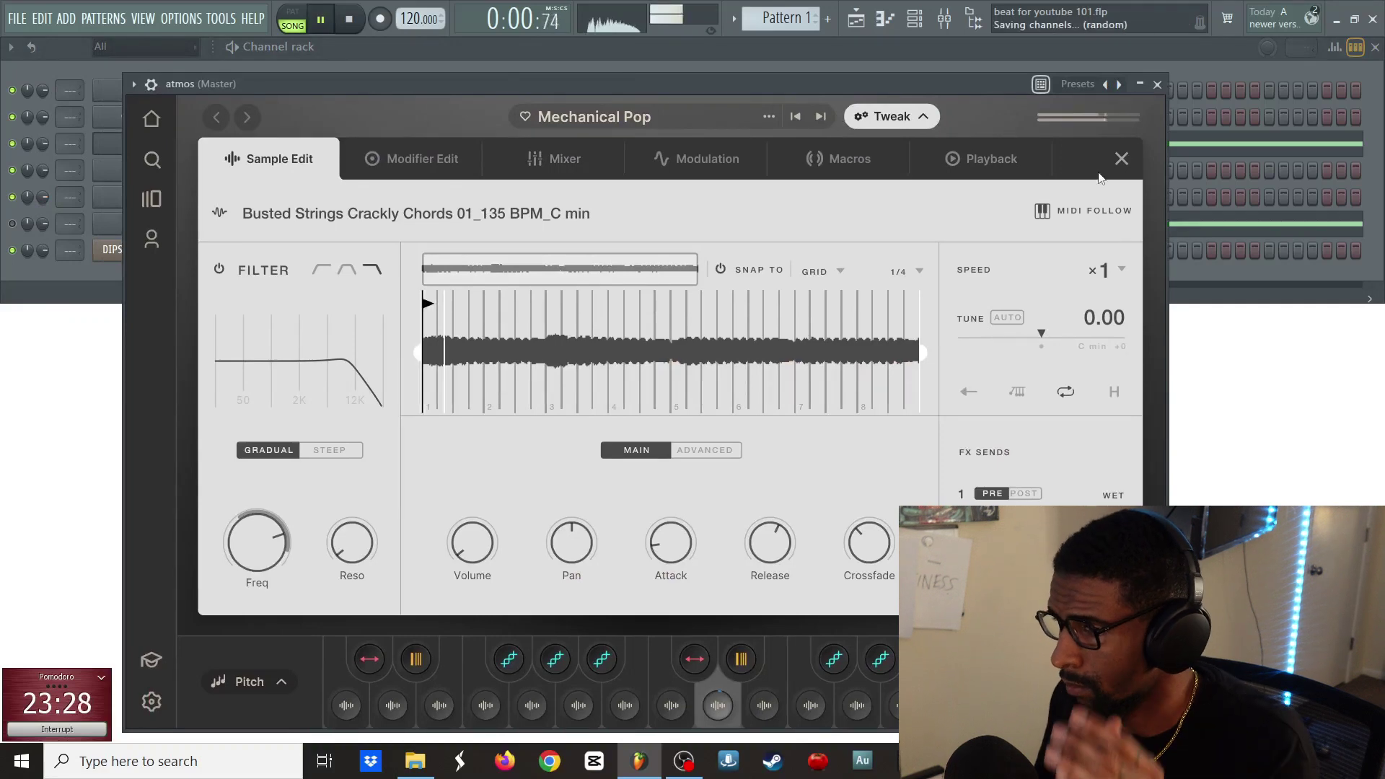
left_click(1123, 158)
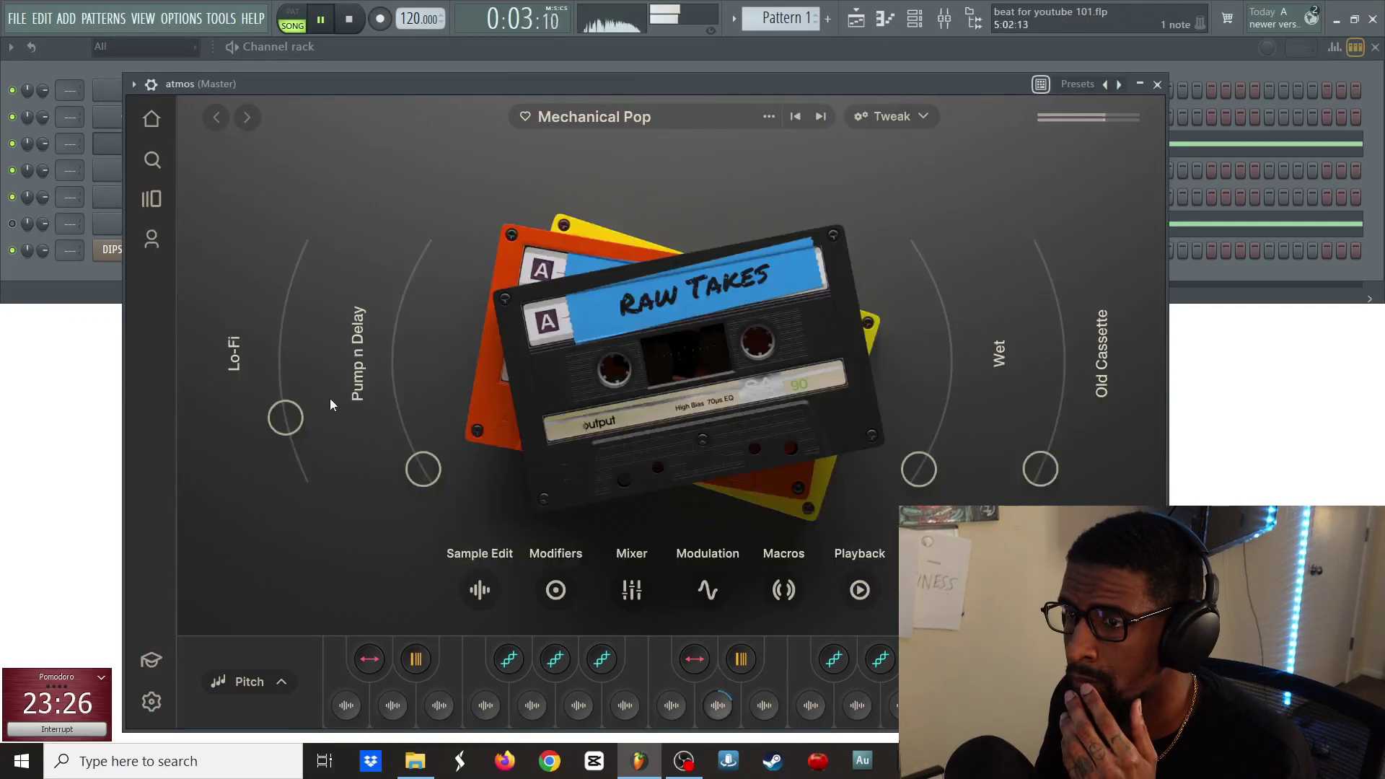
left_click_drag(286, 418, 297, 436)
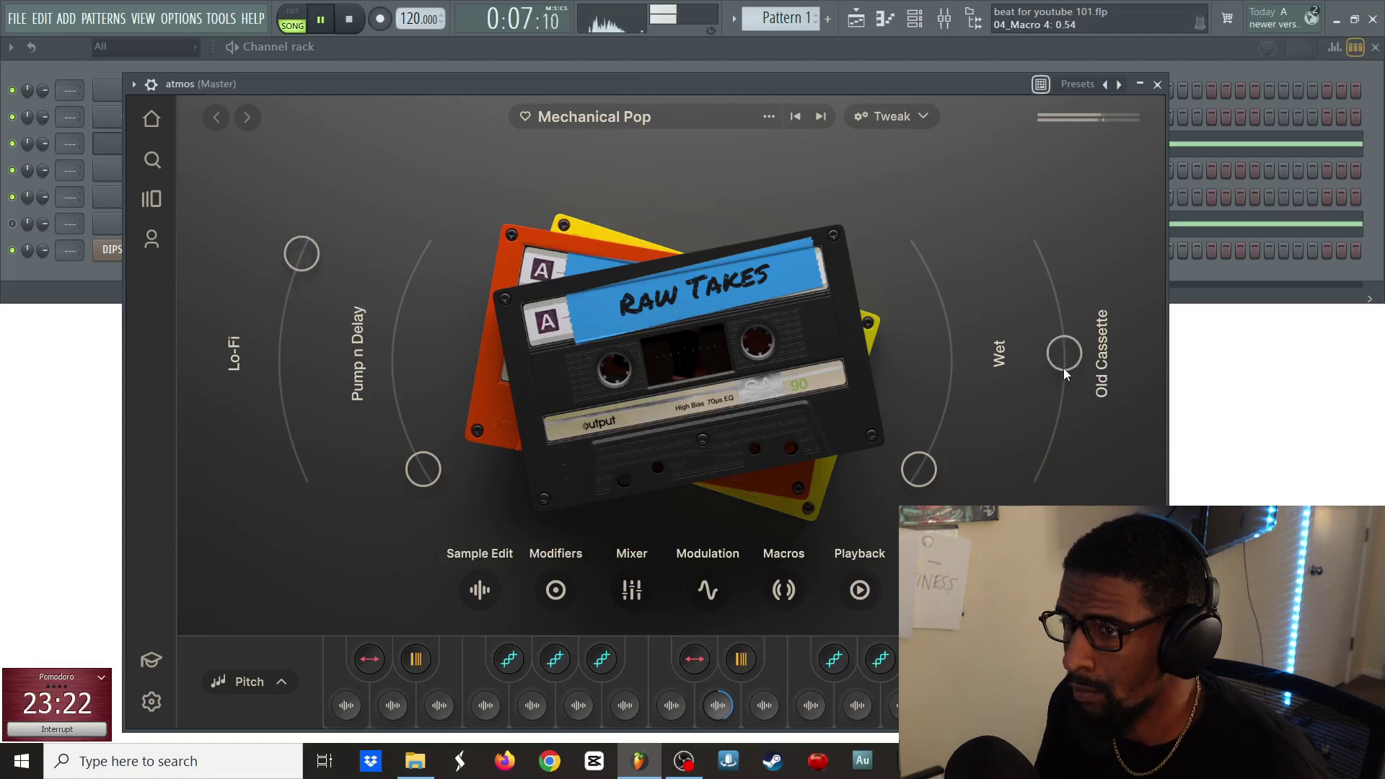
left_click_drag(1064, 370, 1056, 417)
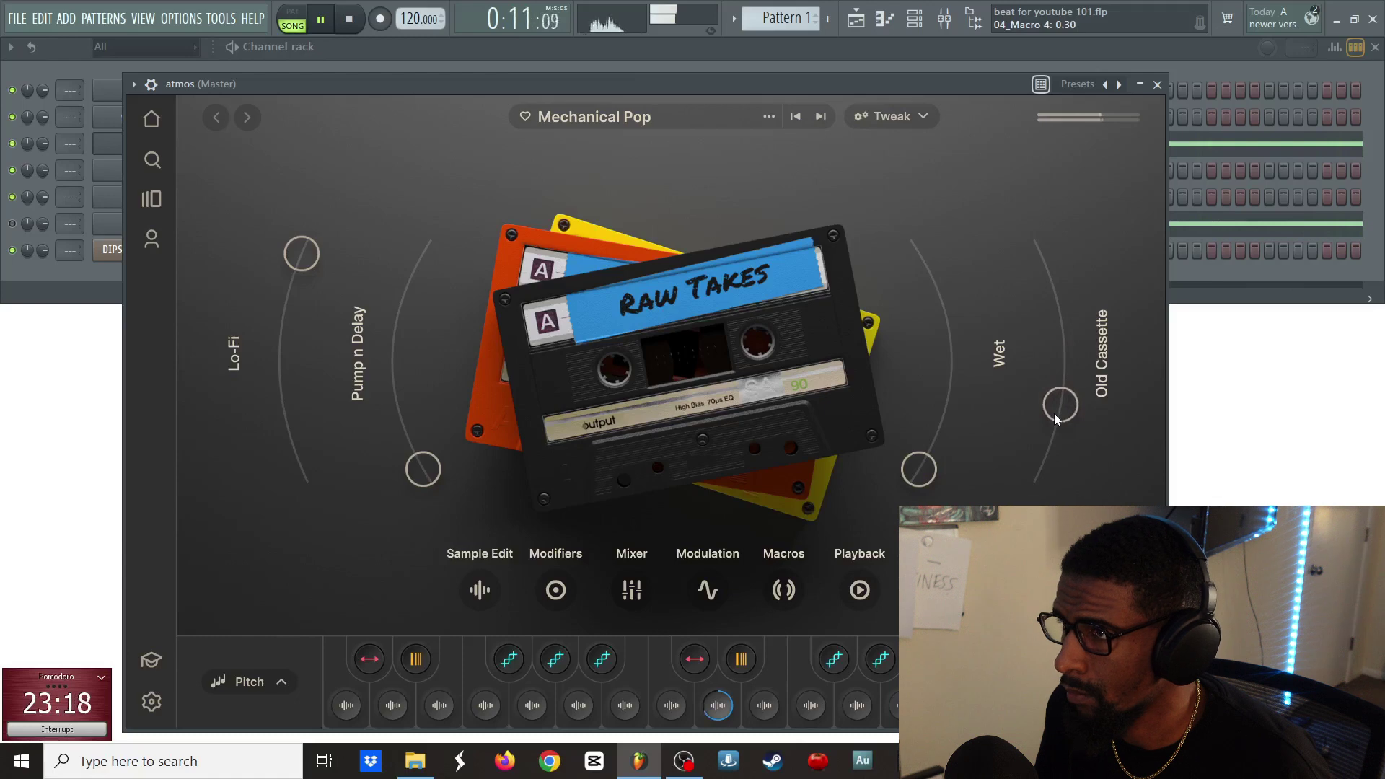
key("Escape")
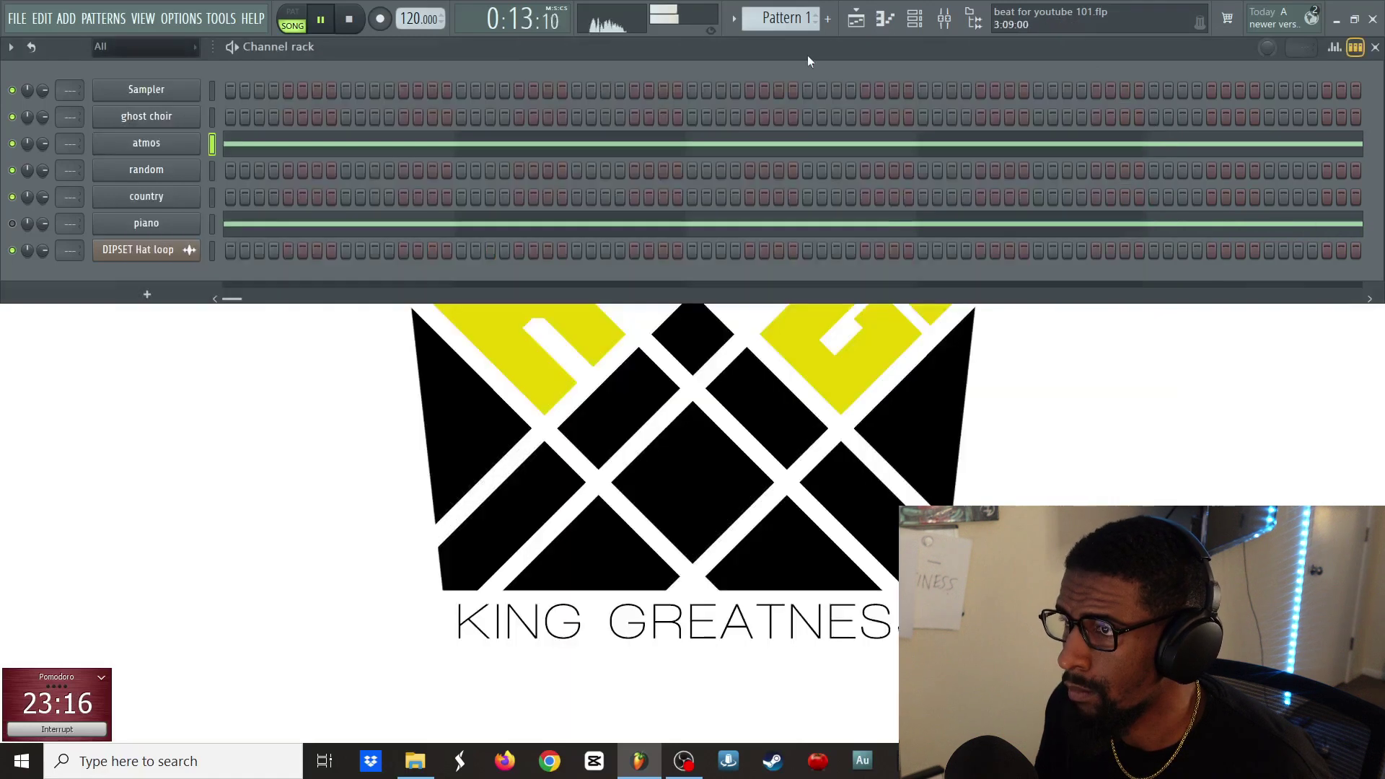
- Place the DIPSET Hat loop audio clip on Track 3 at bar 1 of the playlist
left_click(858, 23)
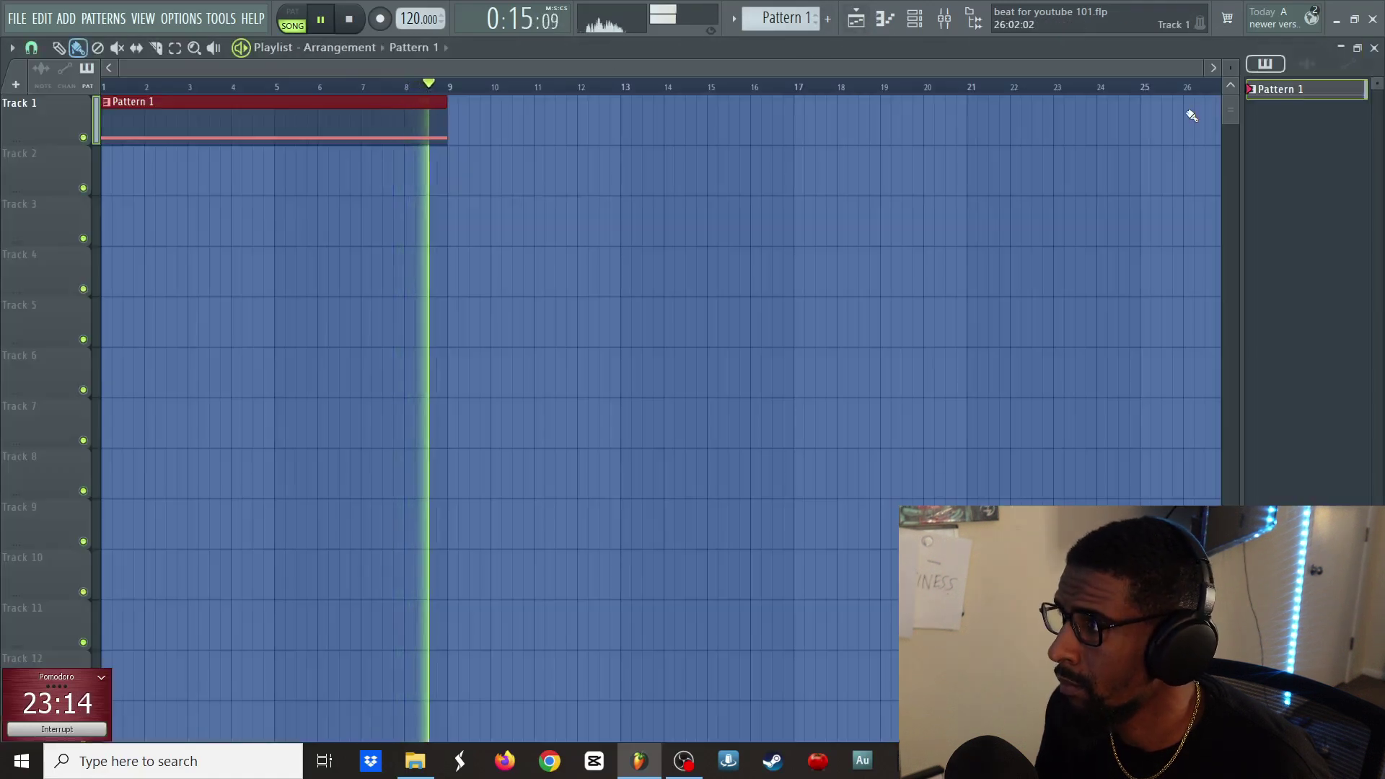
left_click(1307, 63)
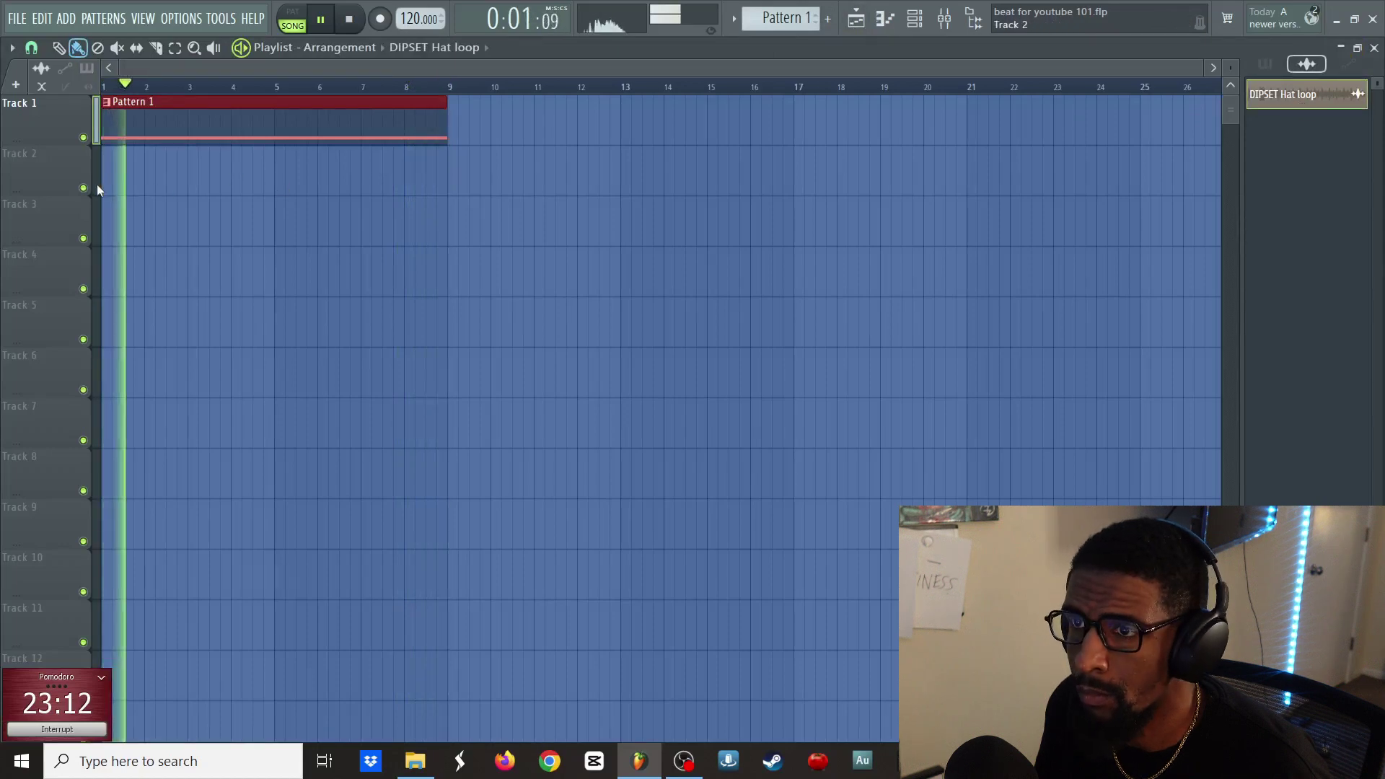
left_click(109, 215)
- Try fitting the DIPSET Hat loop to the project tempo with the estimated 117 BPM and audition it
left_click(106, 204)
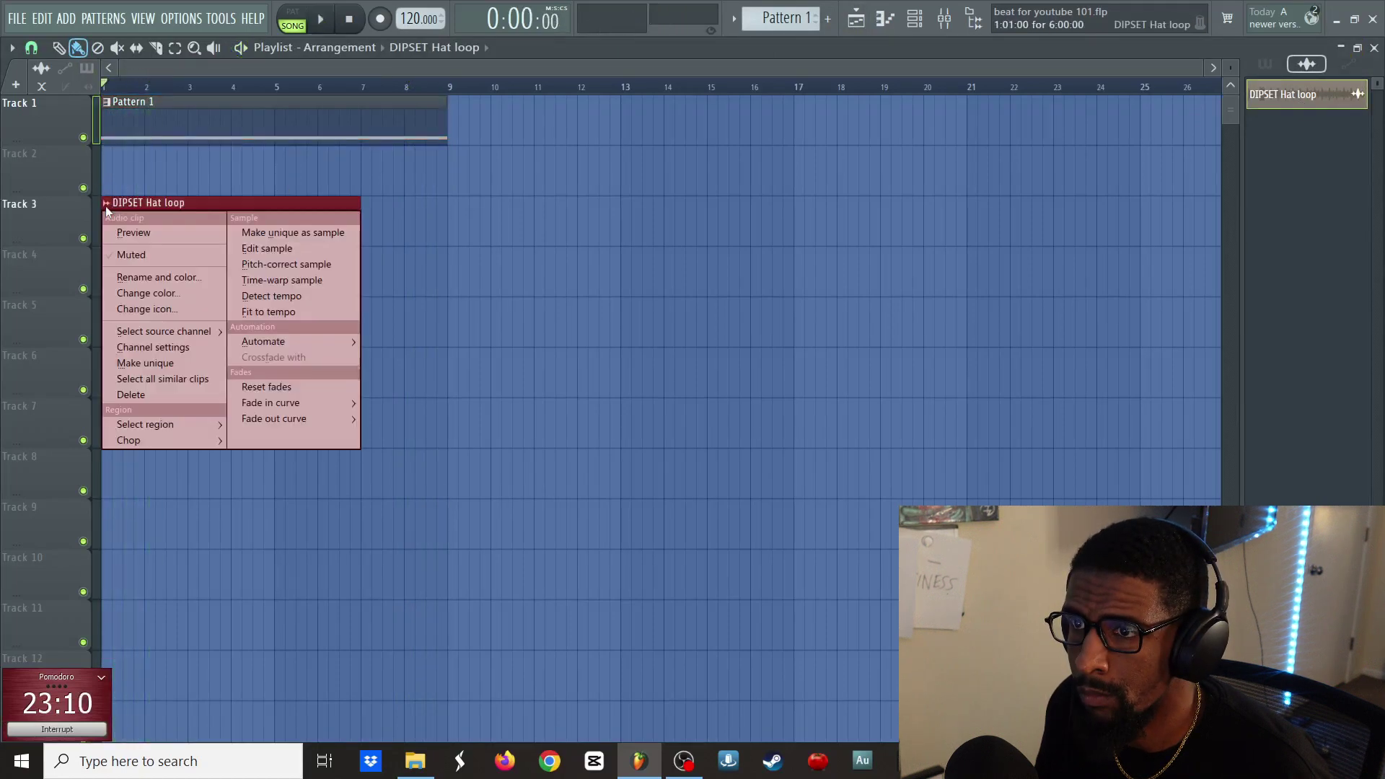
left_click(304, 313)
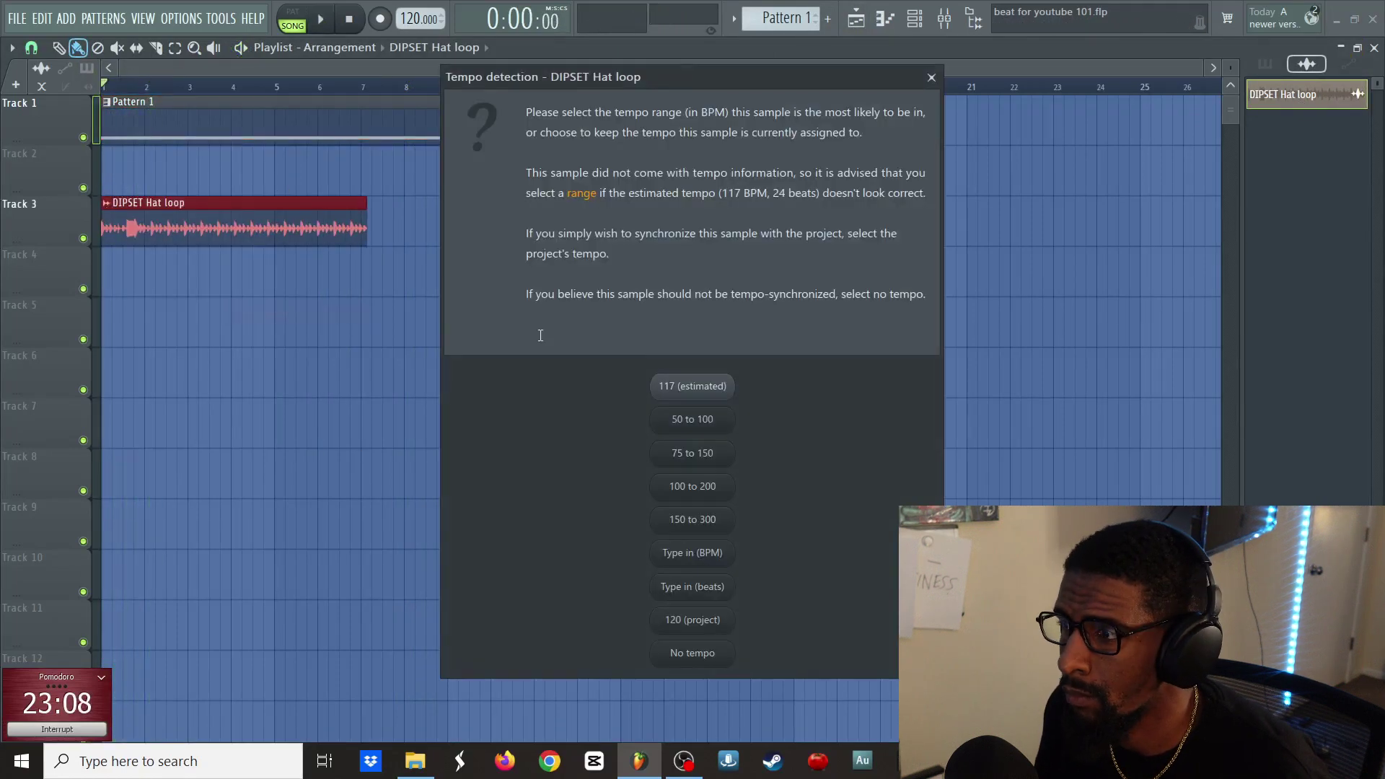
left_click(712, 390)
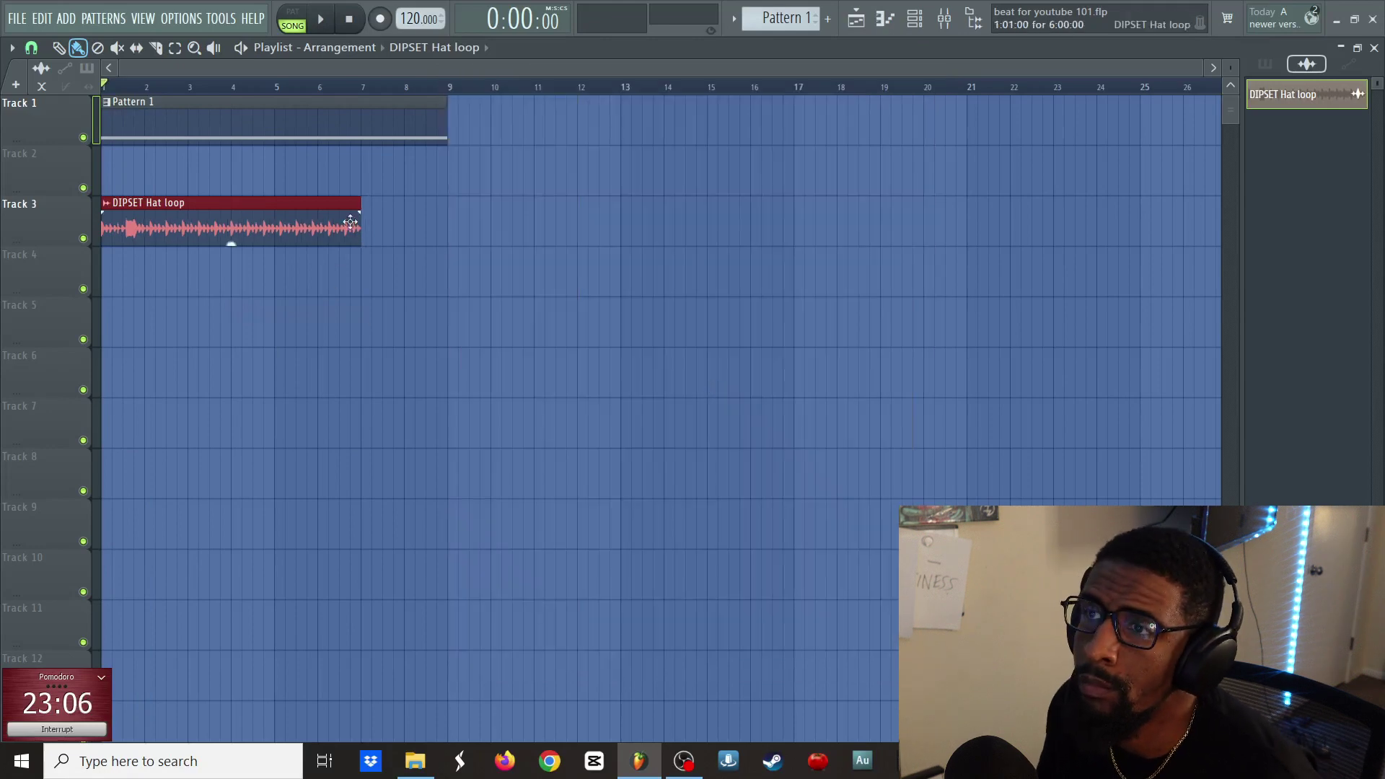
key("space")
key("space")
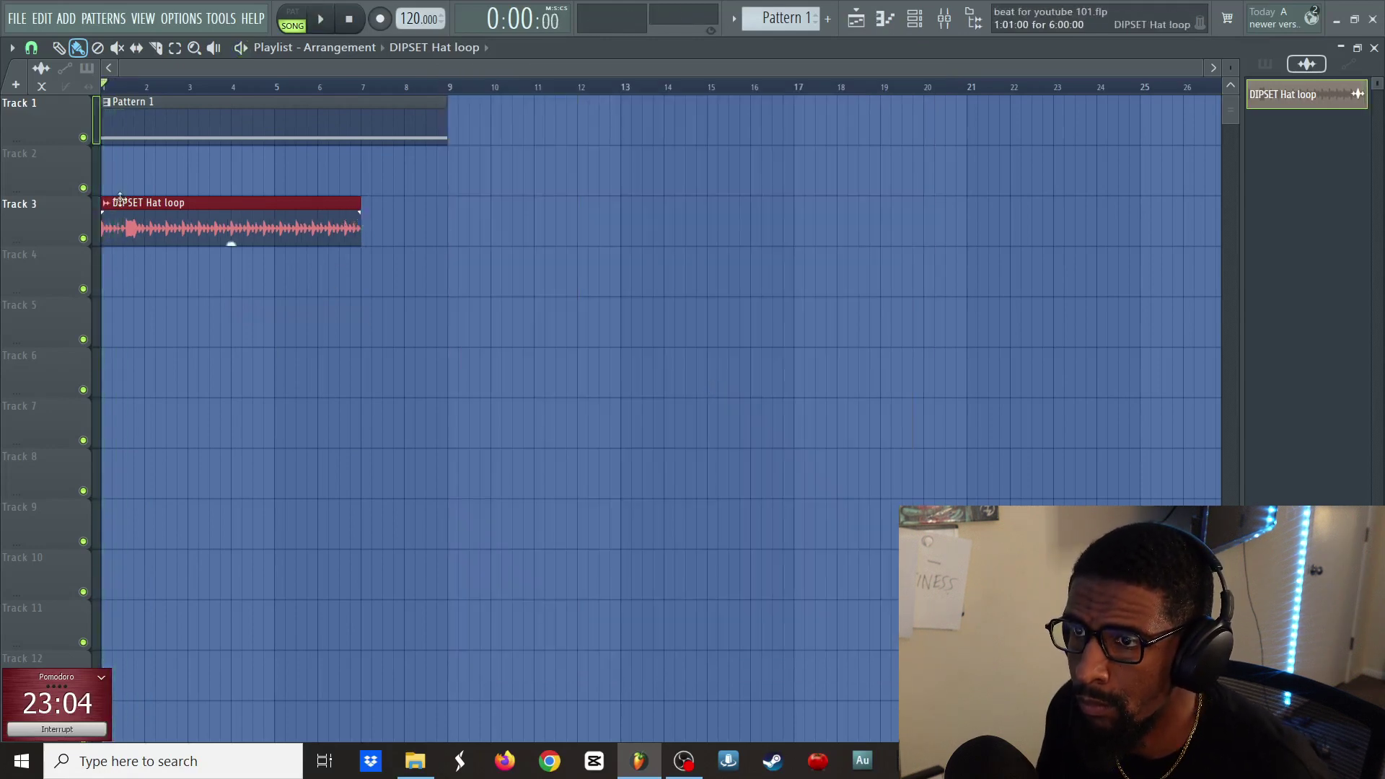
- Fit the DIPSET Hat loop to the project tempo using the 75 to 150 BPM range
left_click(113, 210)
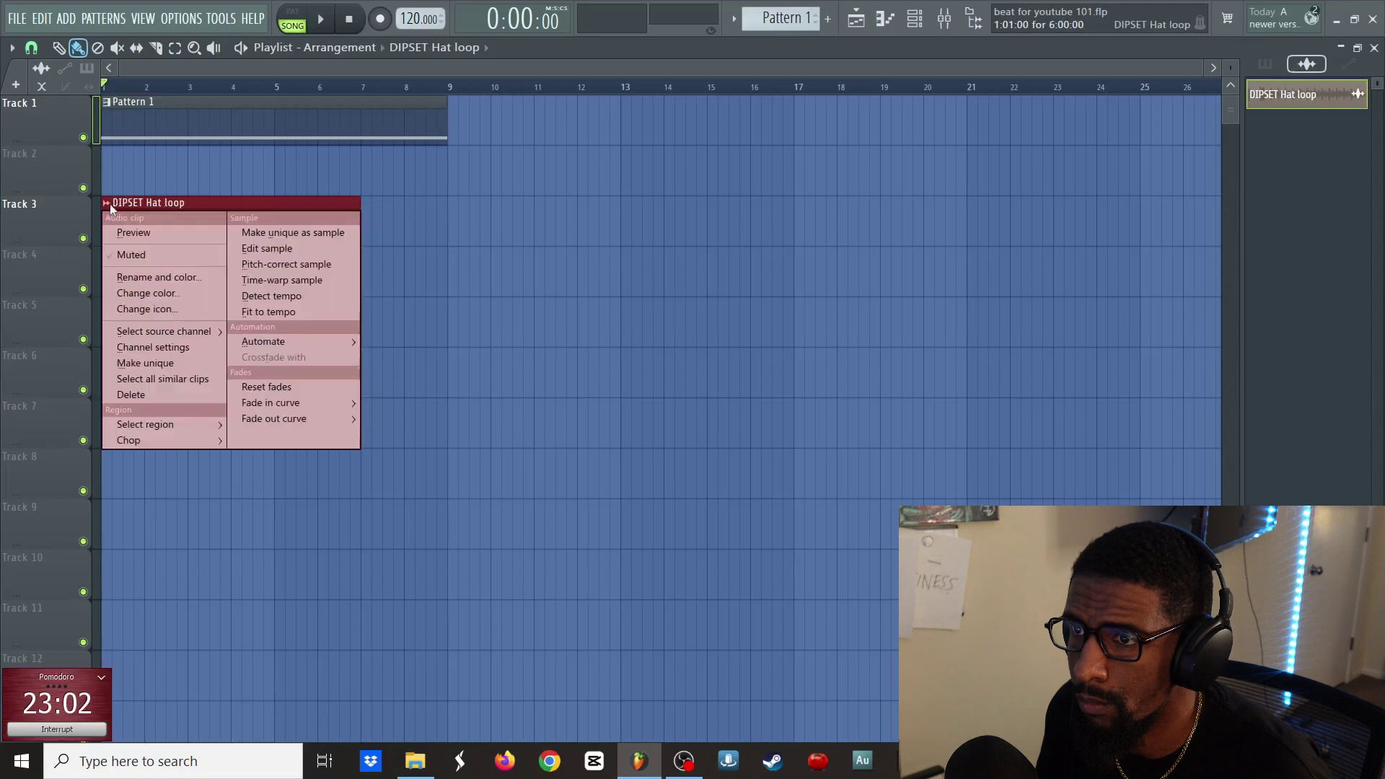
left_click(305, 312)
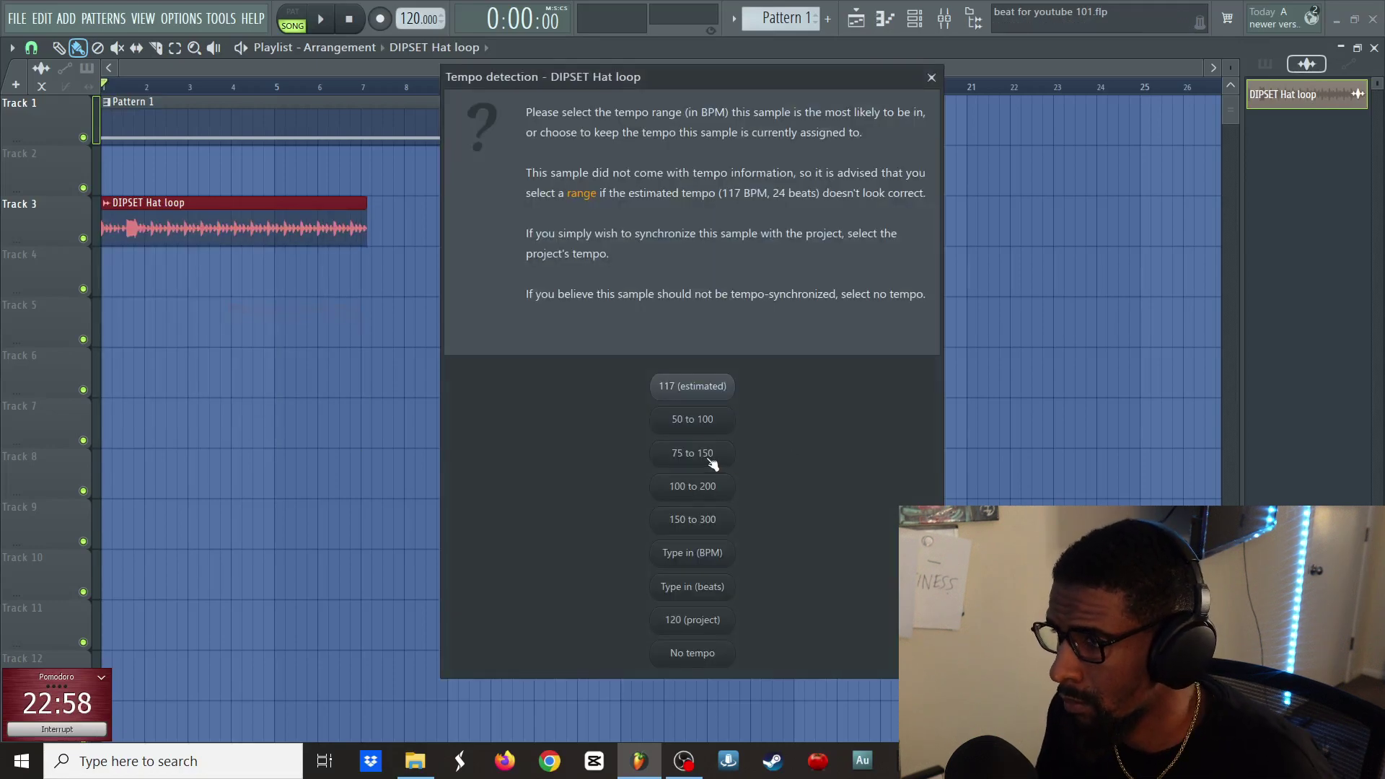
left_click(711, 456)
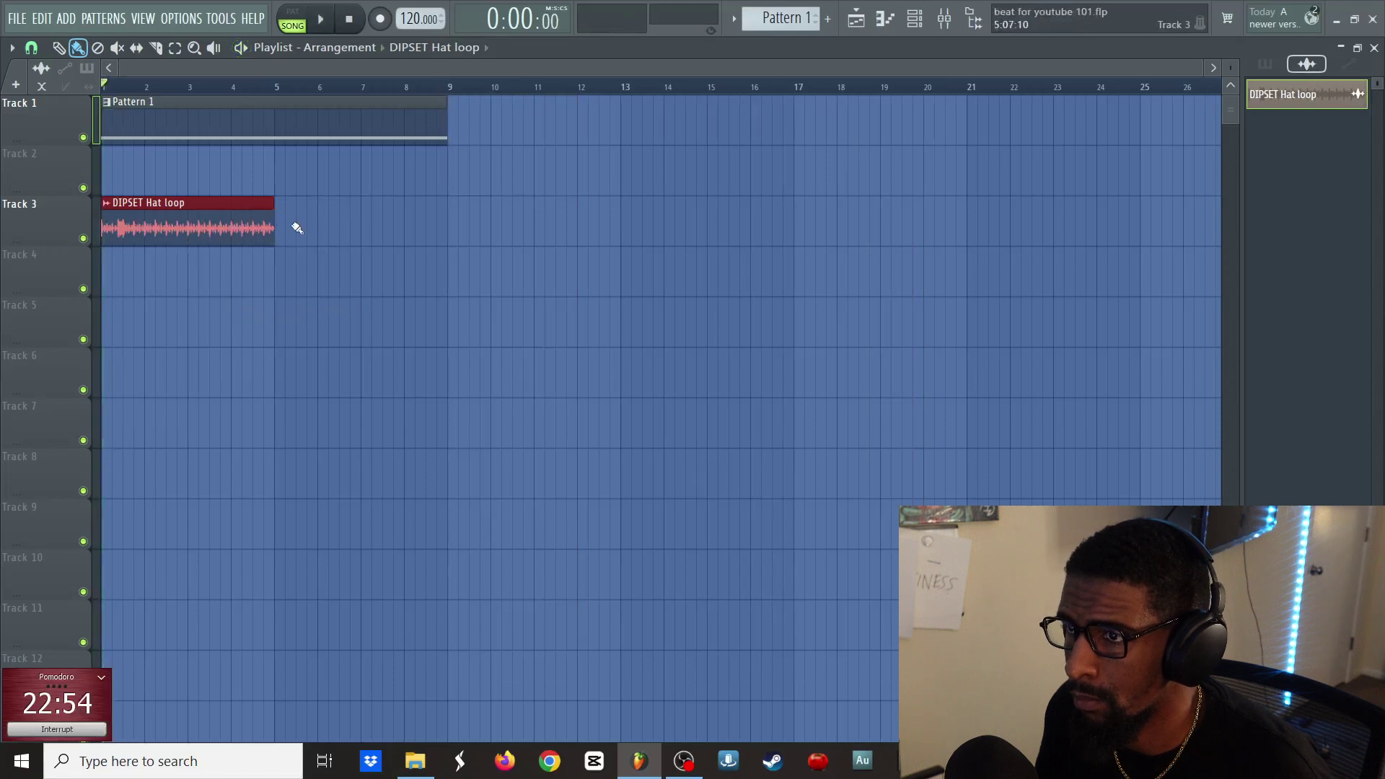
- Duplicate the DIPSET Hat loop clip at bar 5 on Track 3 and open the sample's time-stretching settings
key("ctrl+b")
double_click(303, 202)
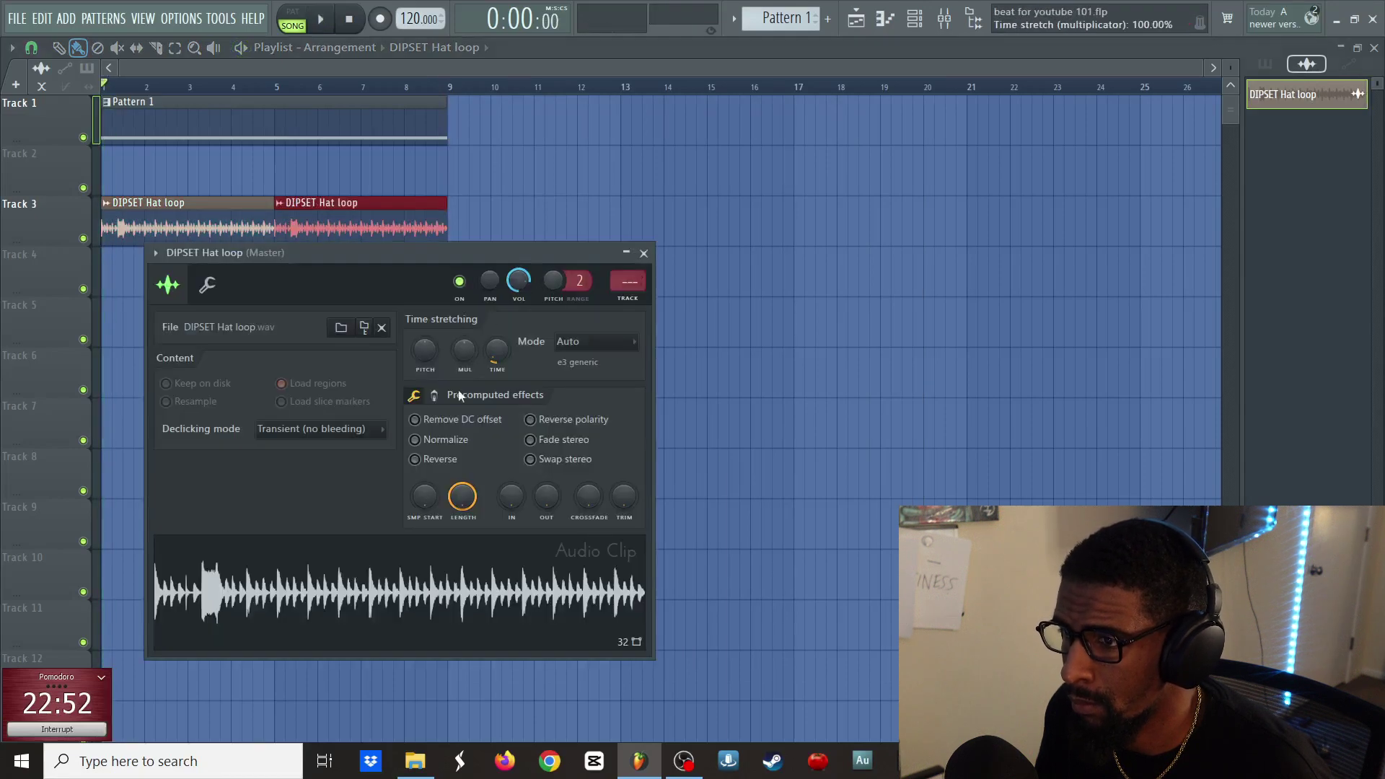
left_click(618, 343)
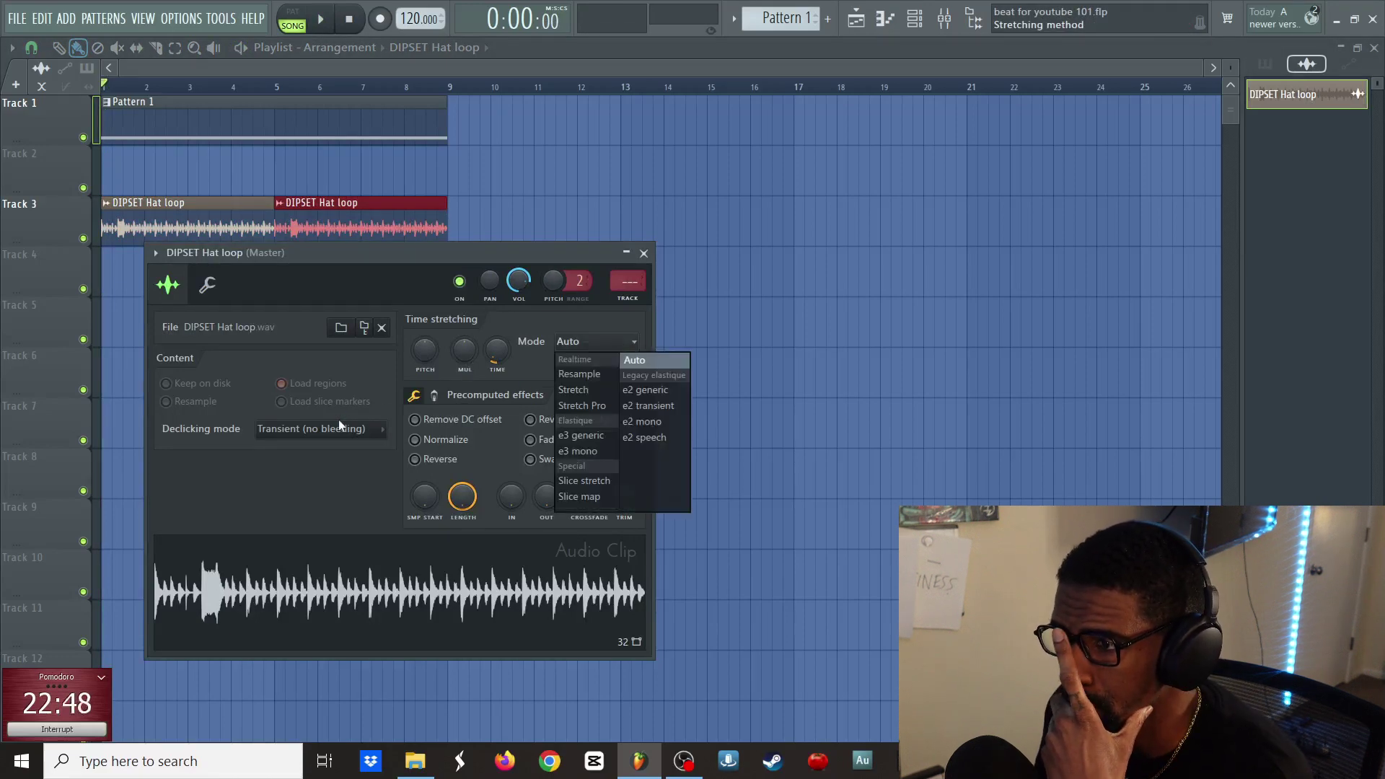
right_click(466, 496)
right_click(466, 497)
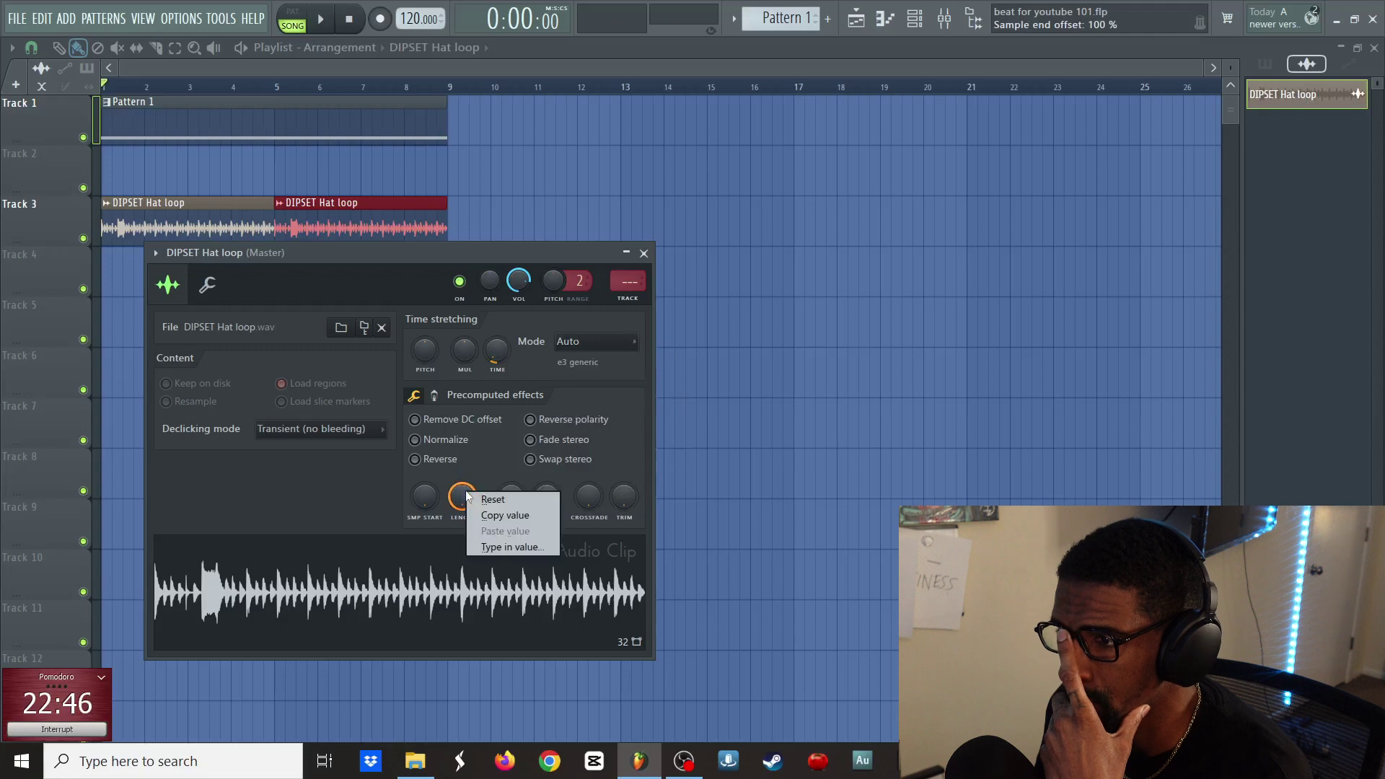
right_click(433, 497)
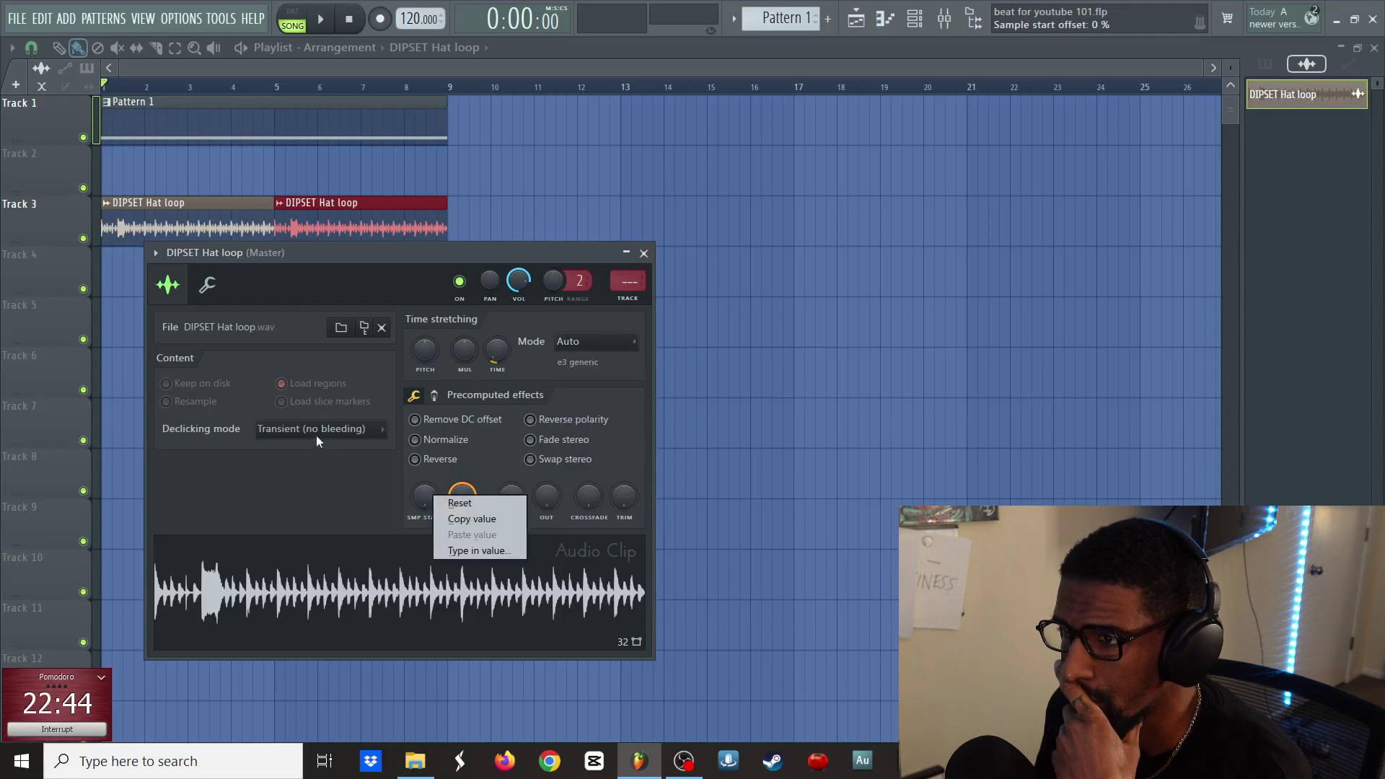
- Raise the DIPSET Hat loop's time-stretch time to eight bars, delete the duplicate clip and play the song
left_click_drag(496, 350, 496, 280)
right_click(596, 212)
key("space")
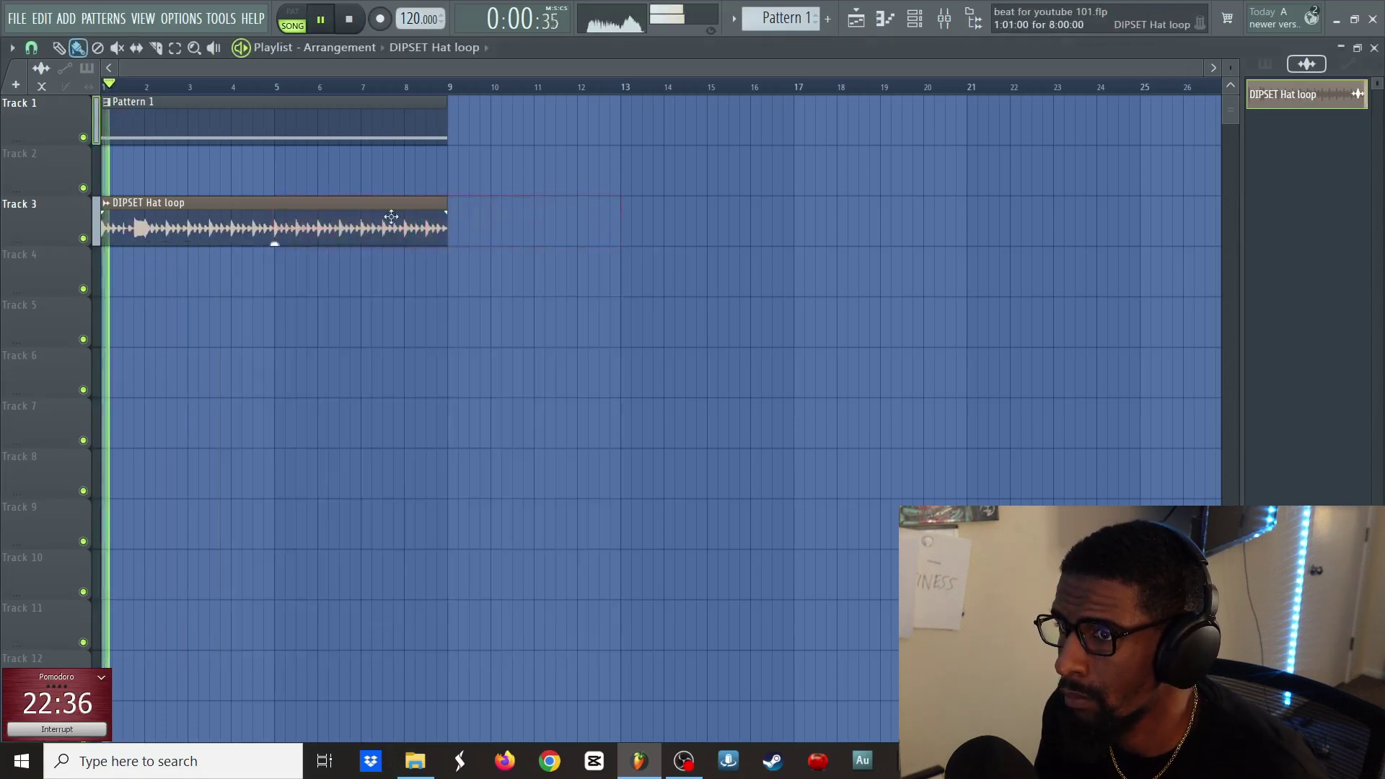
- Lower the DIPSET Hat loop channel's volume to 35% during playback and look through its sample and miscellaneous settings
key("F5")
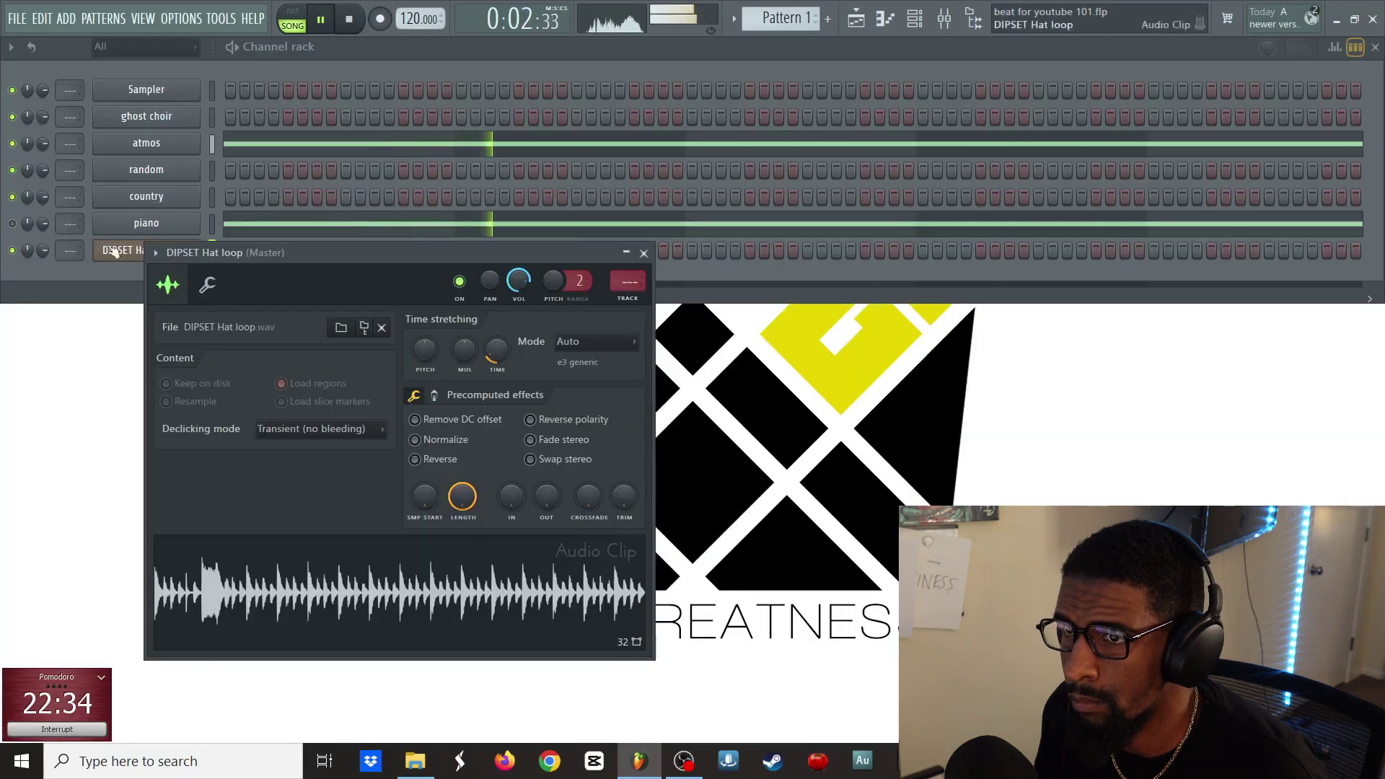
left_click_drag(44, 250, 44, 279)
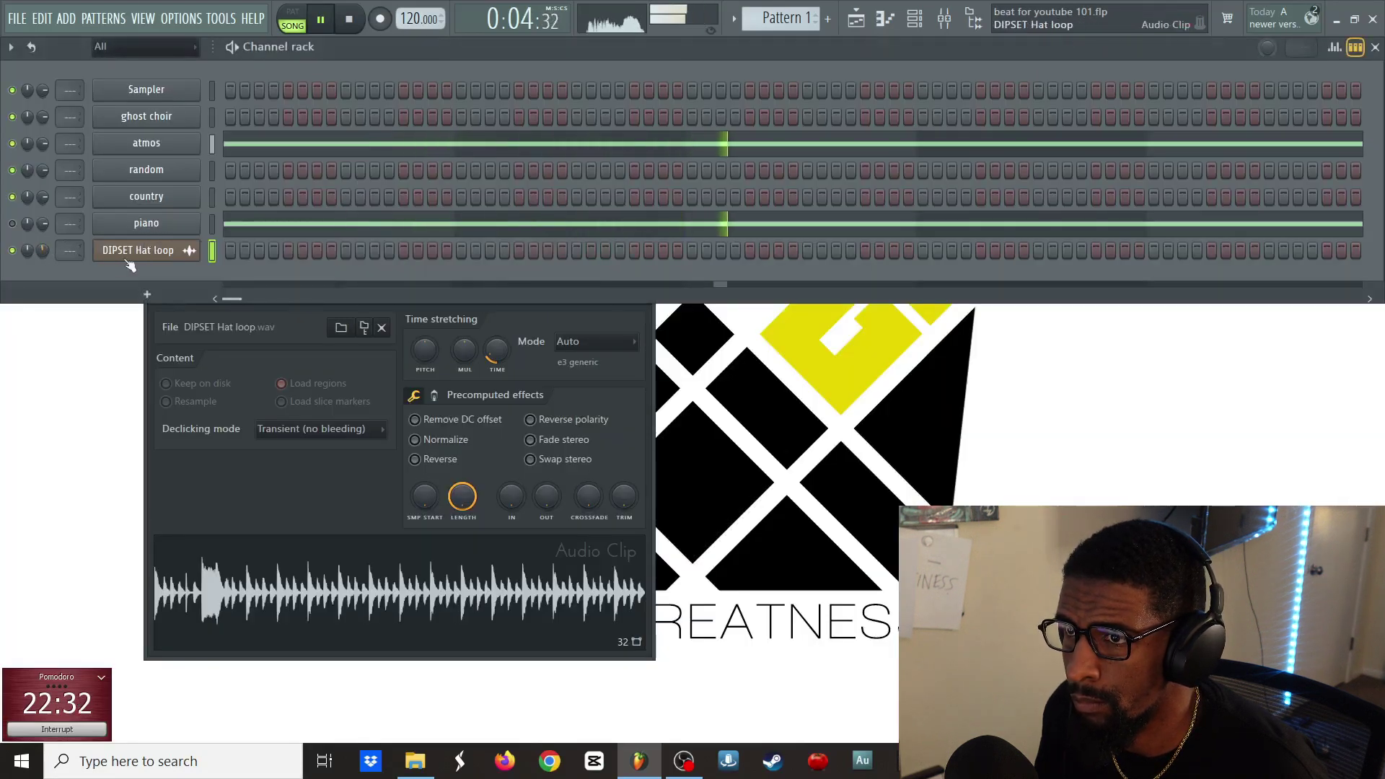
left_click(130, 260)
left_click(130, 260)
left_click(208, 286)
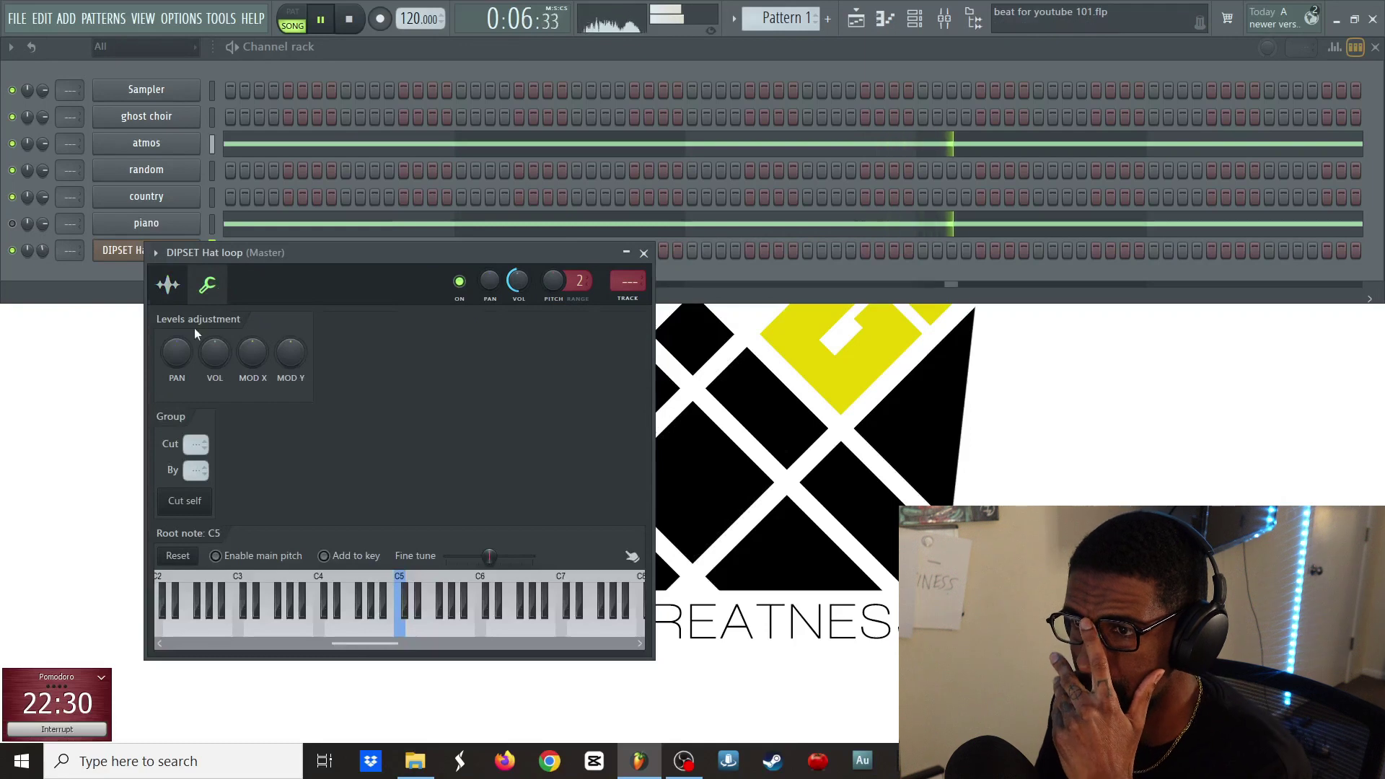
left_click(177, 300)
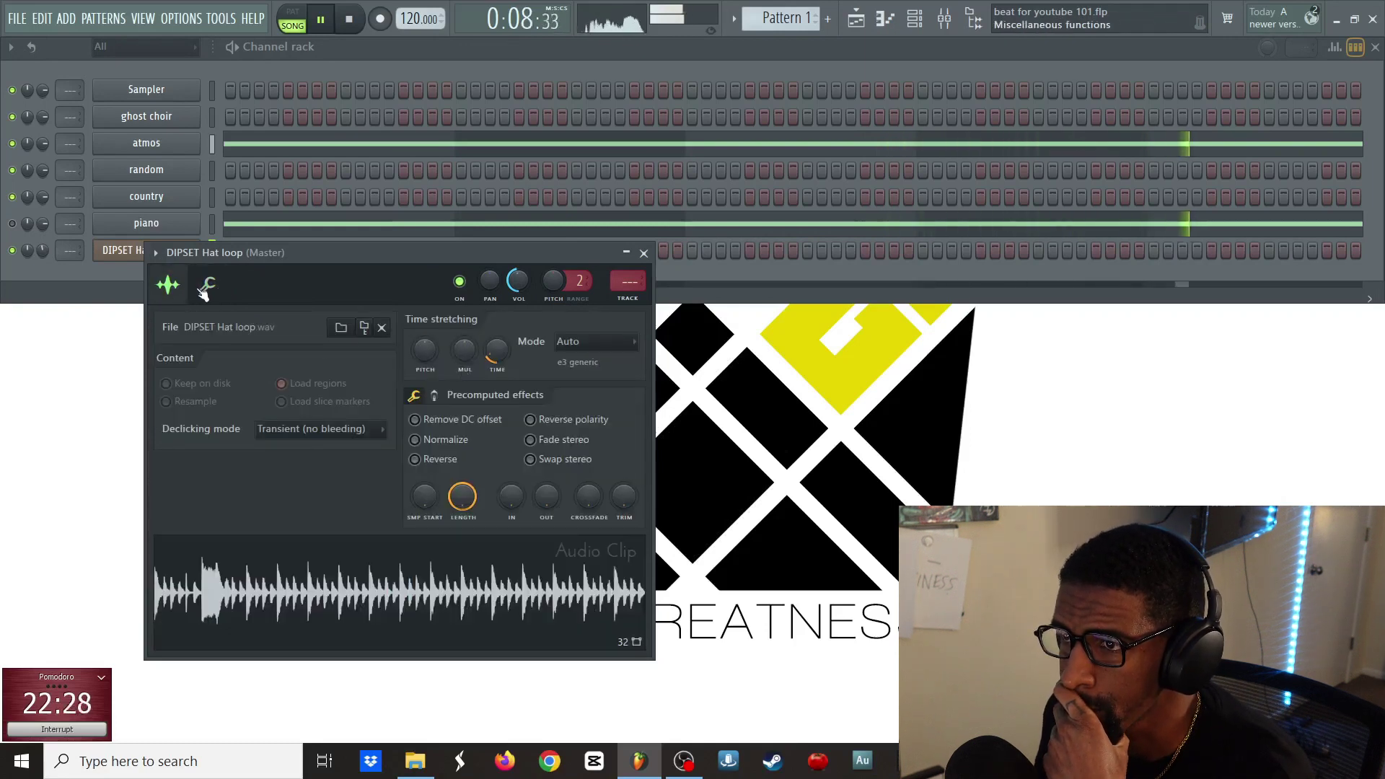
left_click(208, 286)
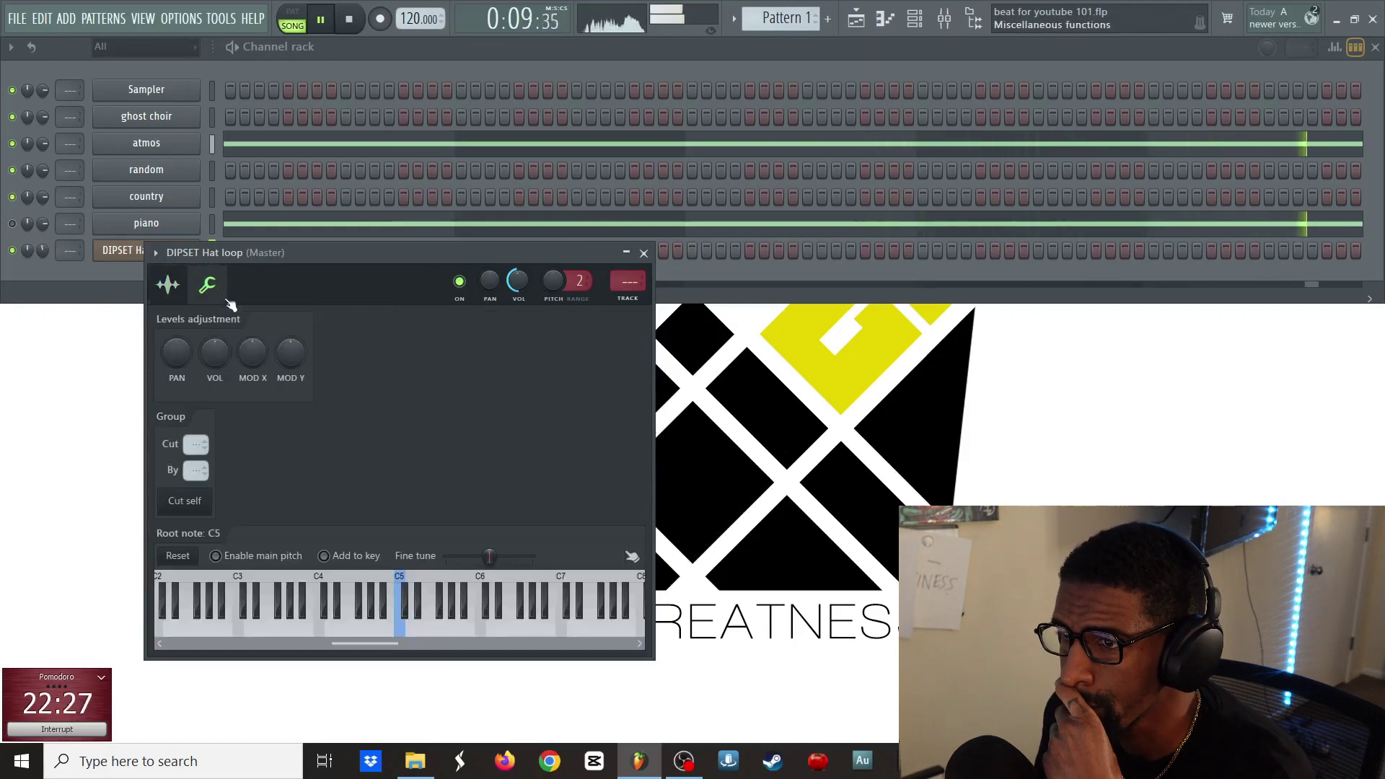
left_click(177, 298)
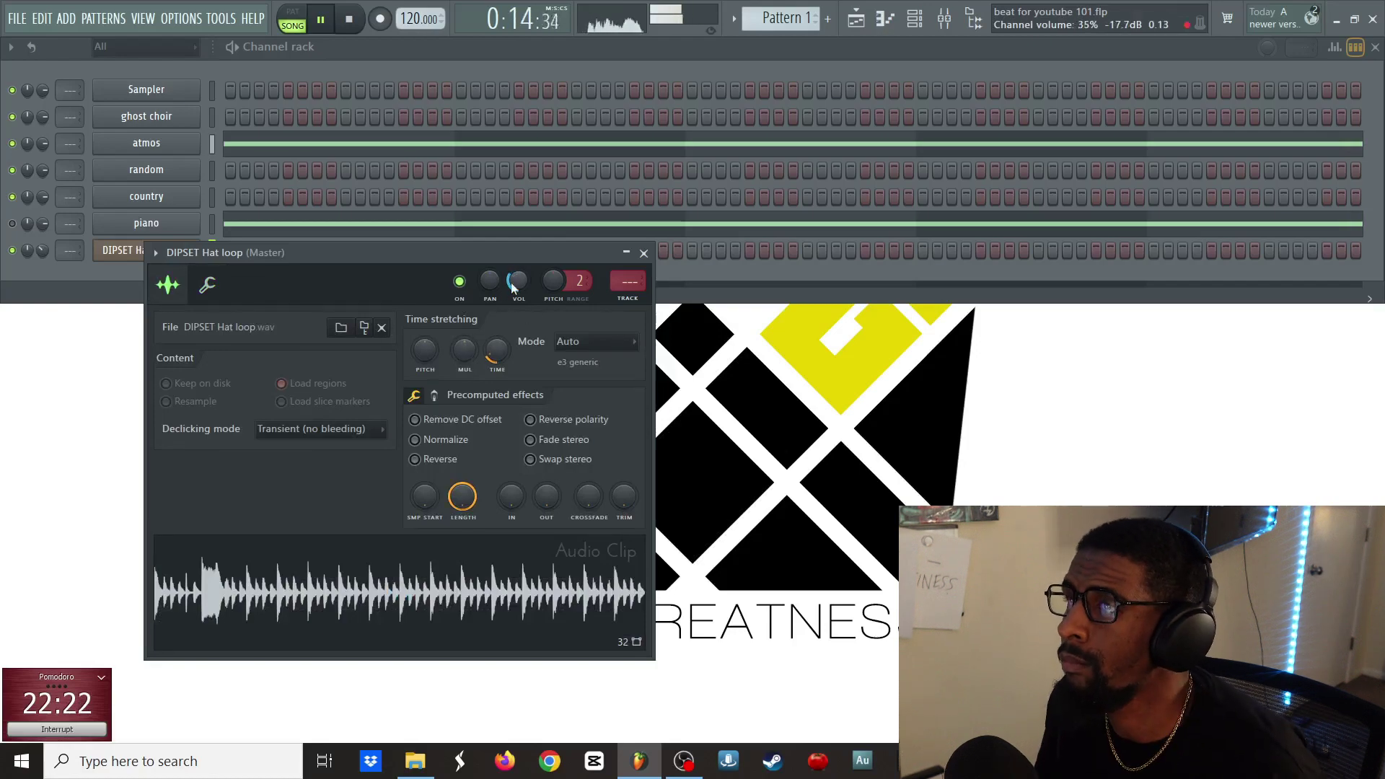
key("Escape")
- Audition the DIPSET Trio, EAST WEST, DIPSET and COMPANY Duo snares from the browser's SNARES folder over the playing song
left_click(857, 20)
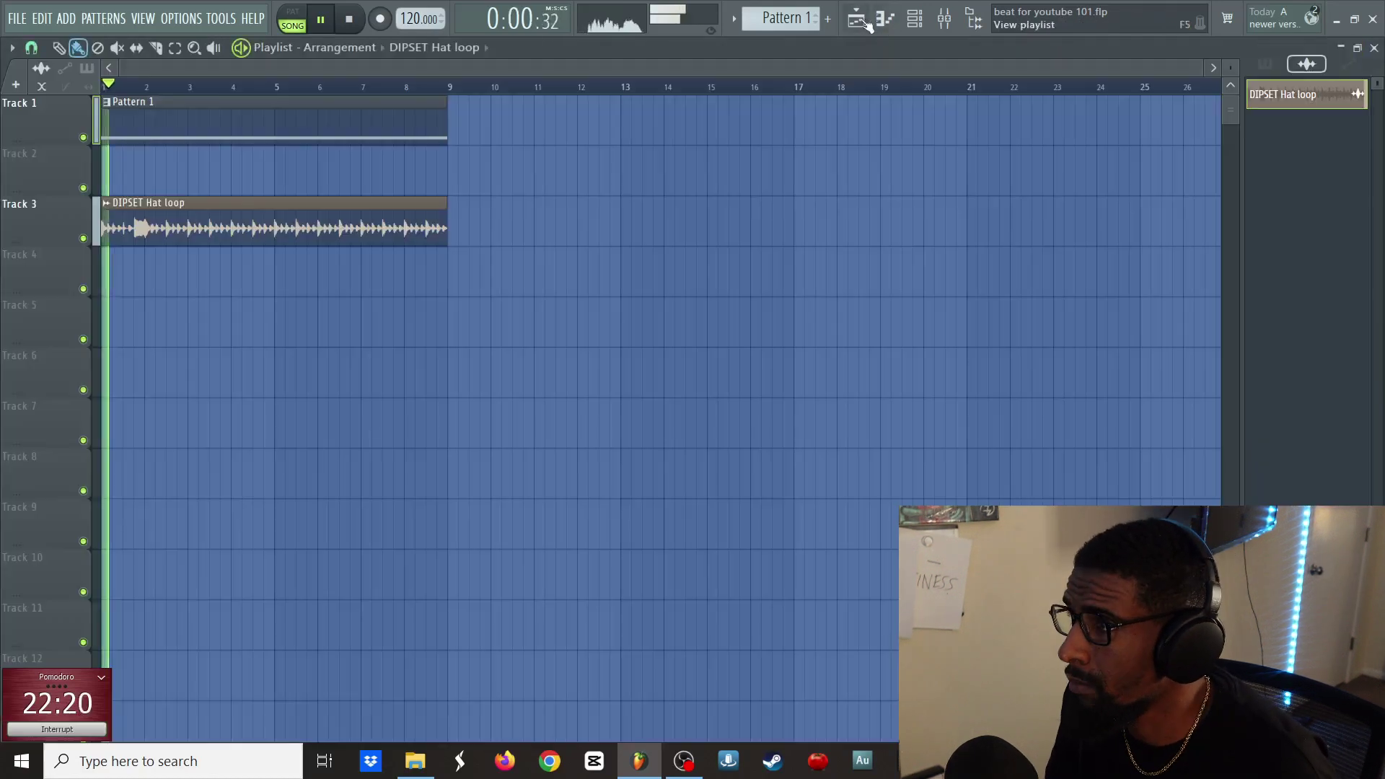
left_click(977, 20)
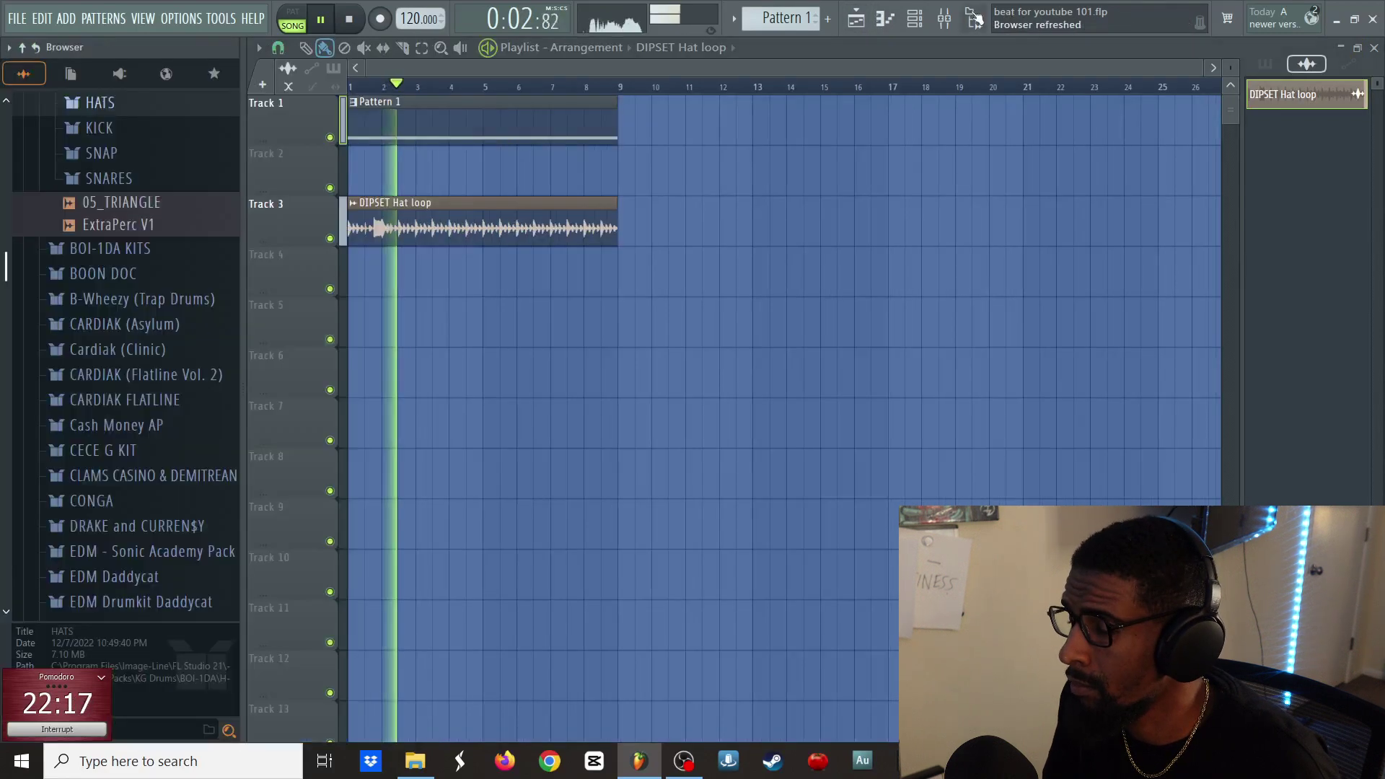
left_click(121, 177)
left_click(155, 278)
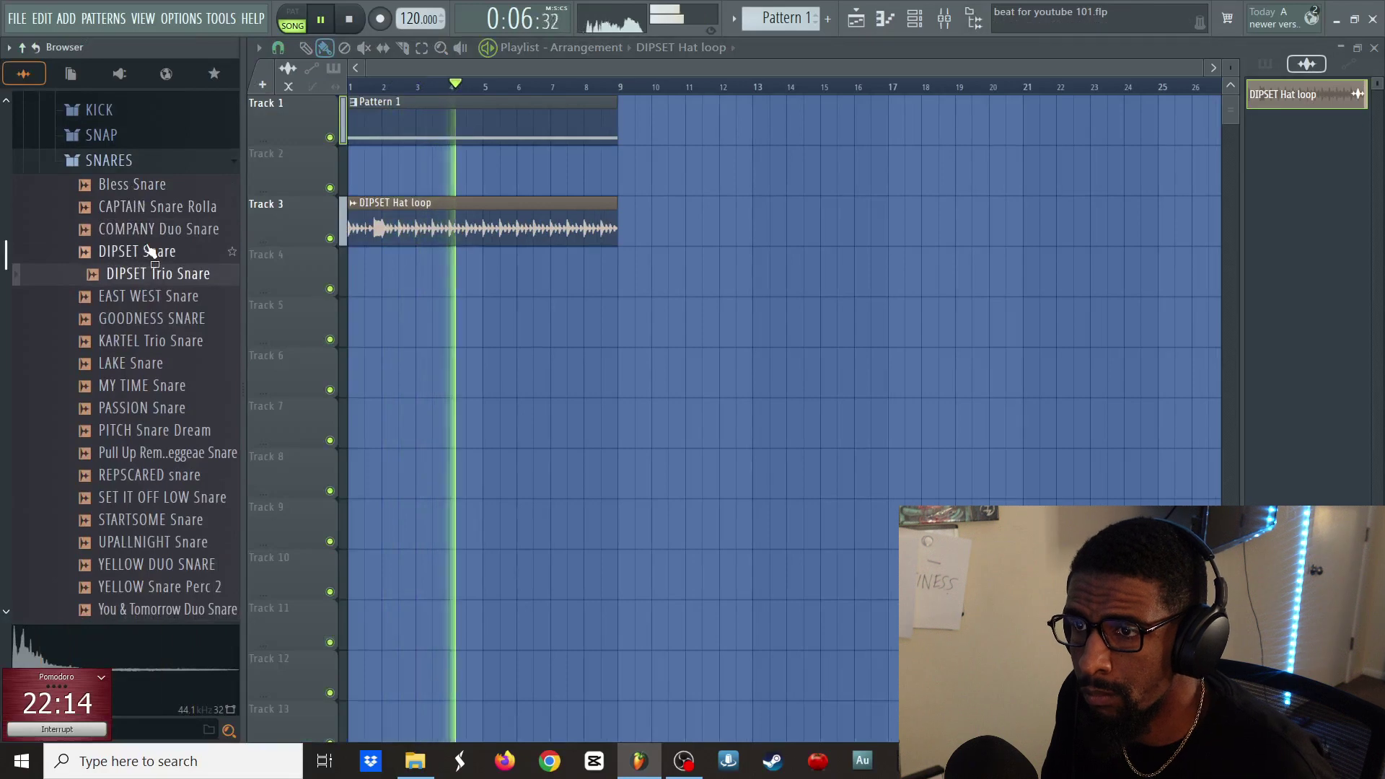
left_click(153, 297)
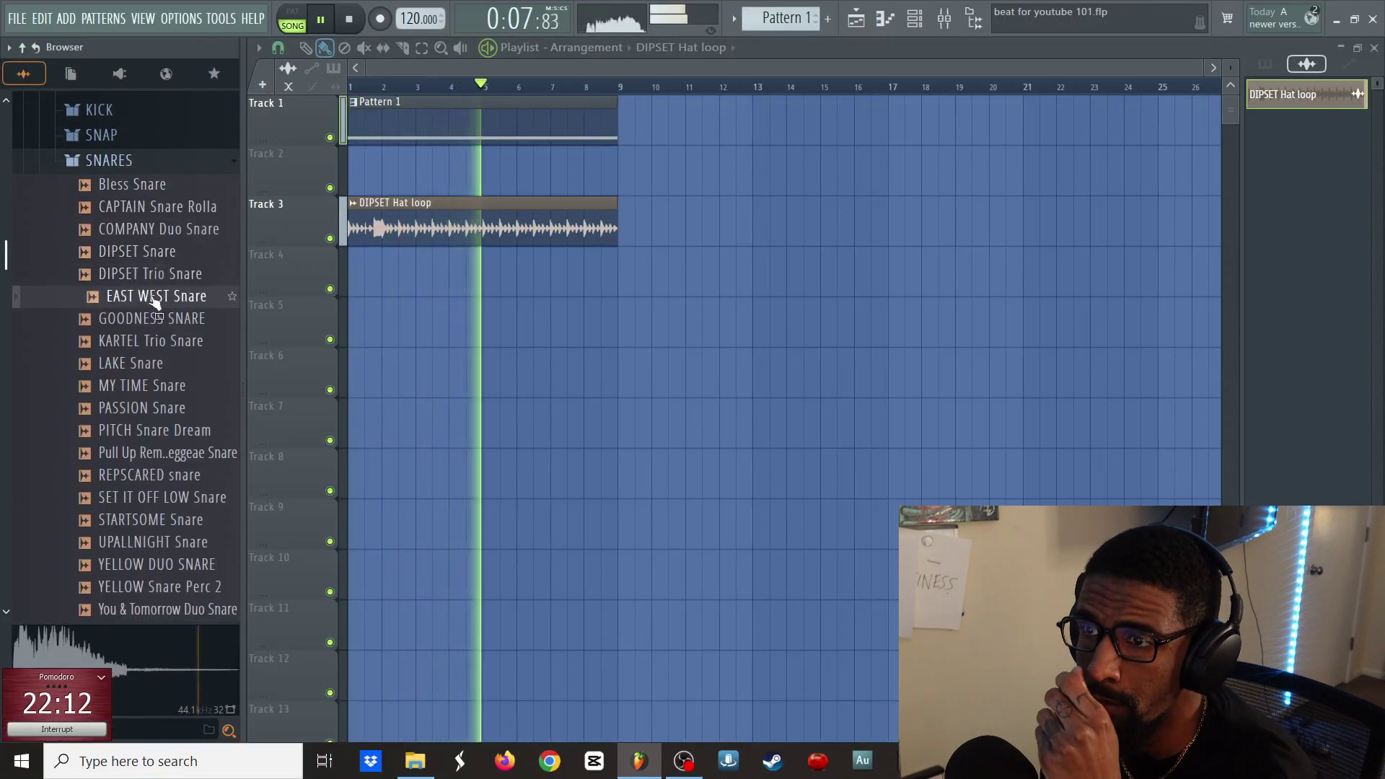
left_click(157, 254)
left_click(117, 229)
left_click(153, 253)
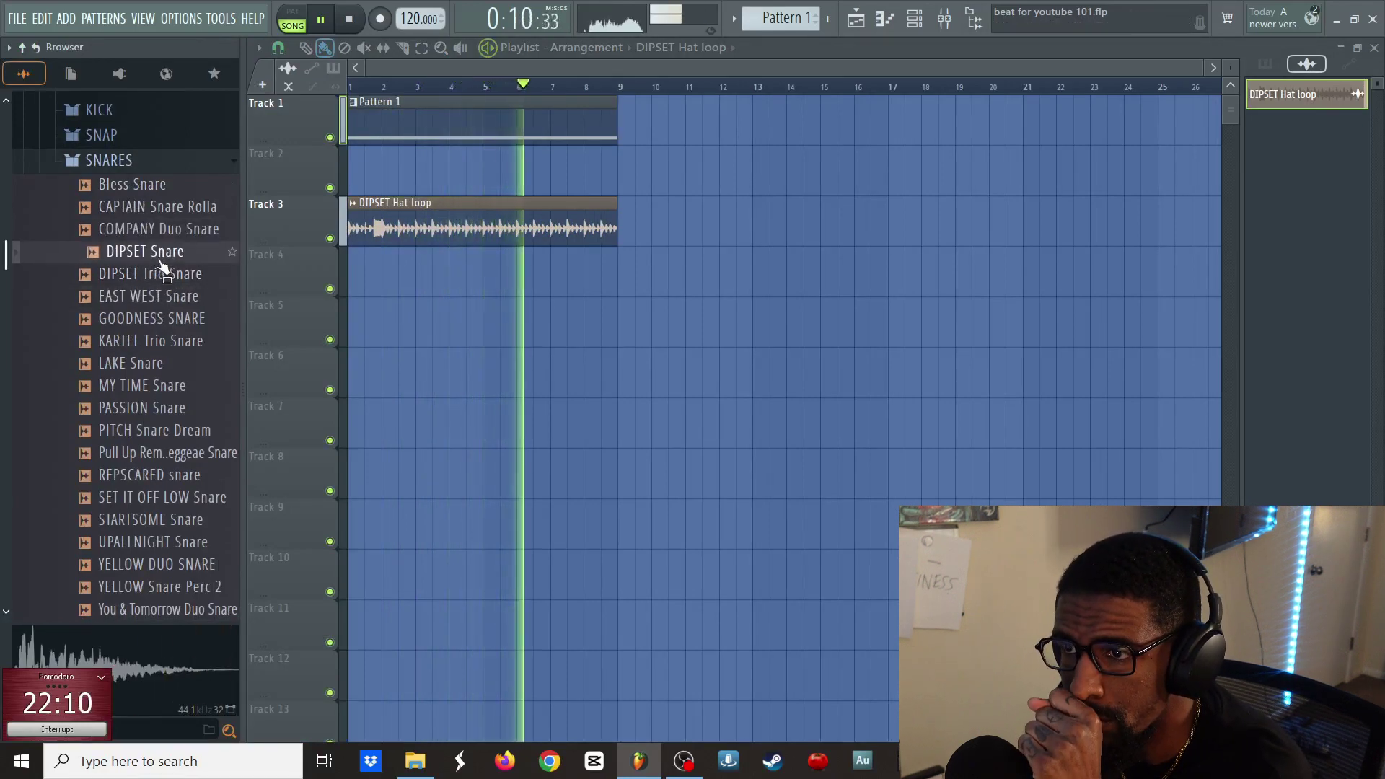
- Load DIPSET Trio Snare and DIPSET Snare from the SNARES folder into new sampler channels
left_click(166, 276)
right_click(166, 278)
left_click(193, 292)
left_click(195, 253)
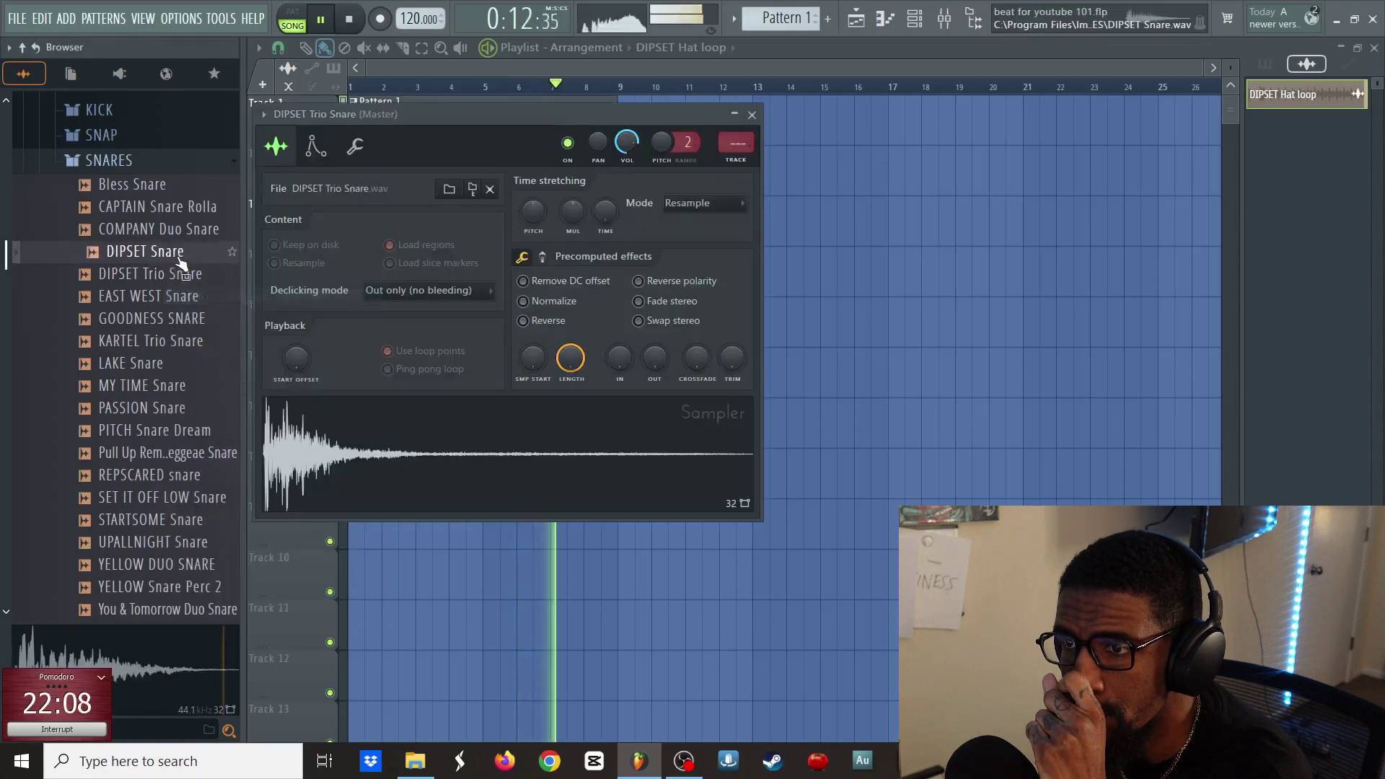
right_click(197, 251)
left_click(238, 281)
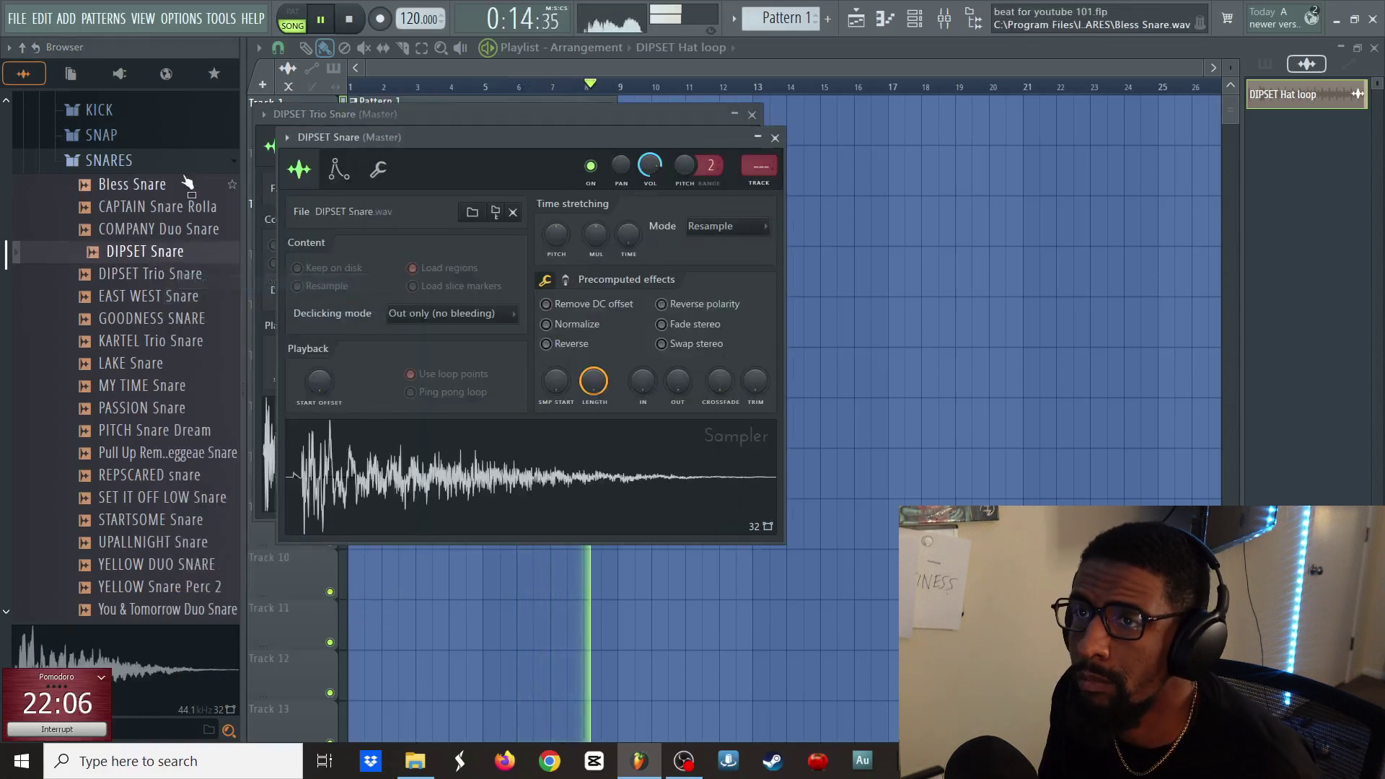
- Audition samples in the KICK folder and load AUNTY Duo Kick into a new sampler channel
left_click(108, 160)
left_click(99, 109)
mouse_move(137, 171)
left_mouse_down()
mouse_move(133, 204)
mouse_move(145, 151)
mouse_move(145, 215)
mouse_move(148, 152)
left_mouse_up()
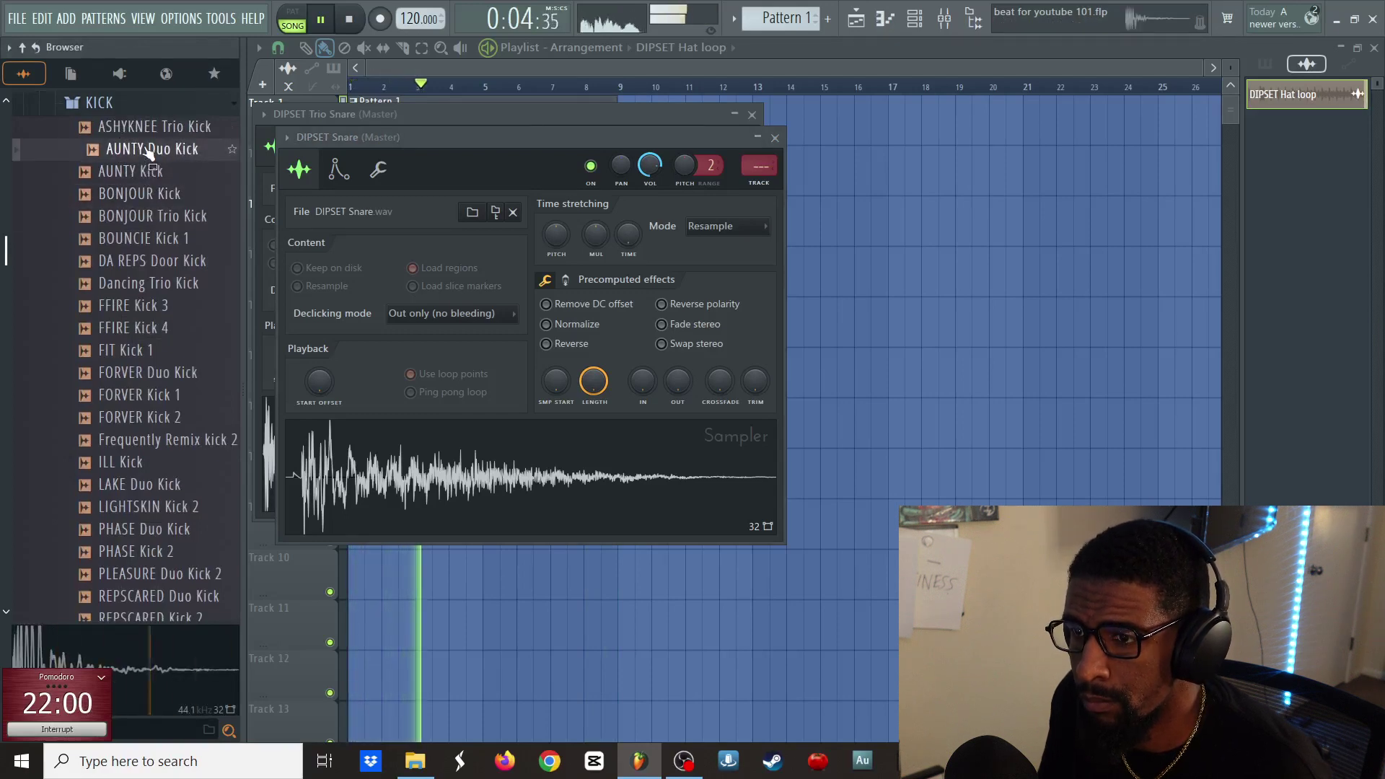
right_click(148, 150)
left_click(192, 170)
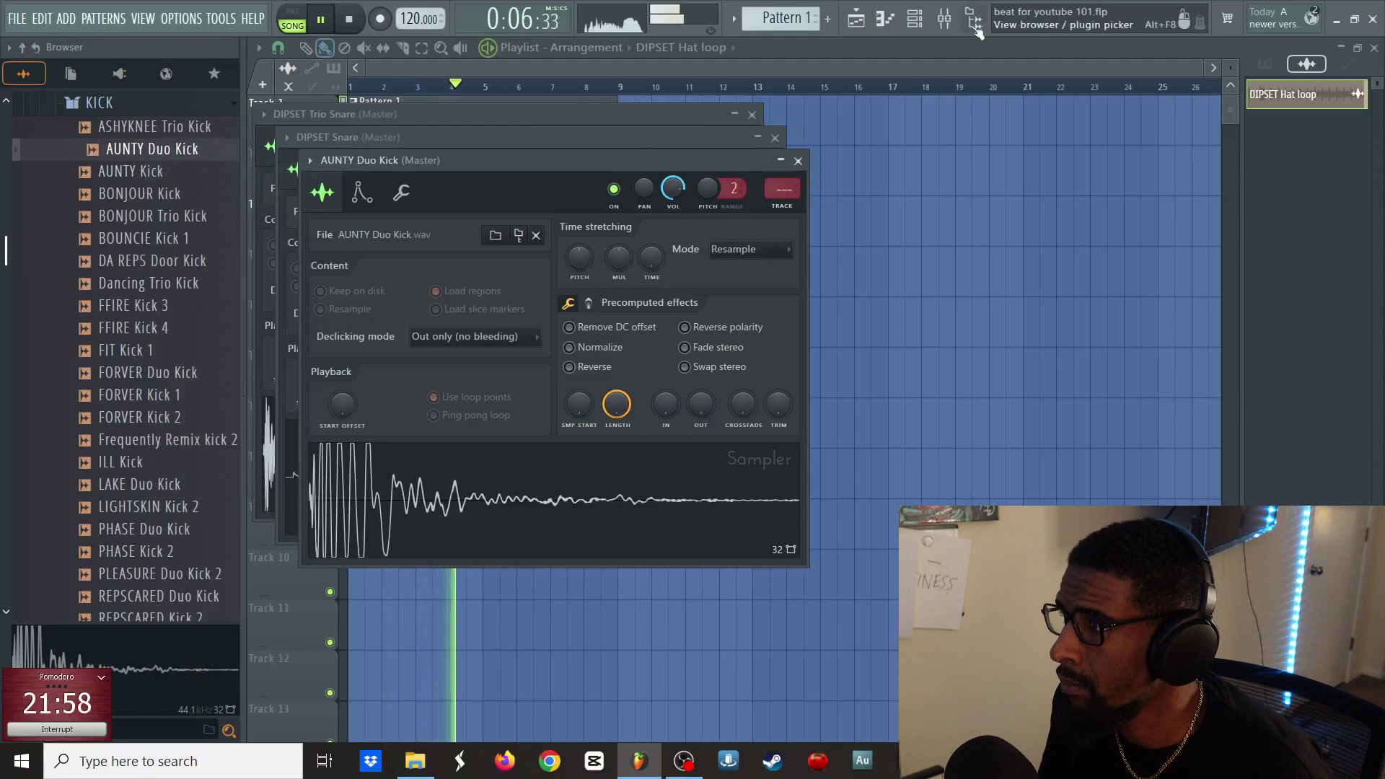
- Show the patterns in the playlist's clip picker and create a new pattern named drums
left_click(1266, 65)
left_click(1281, 92)
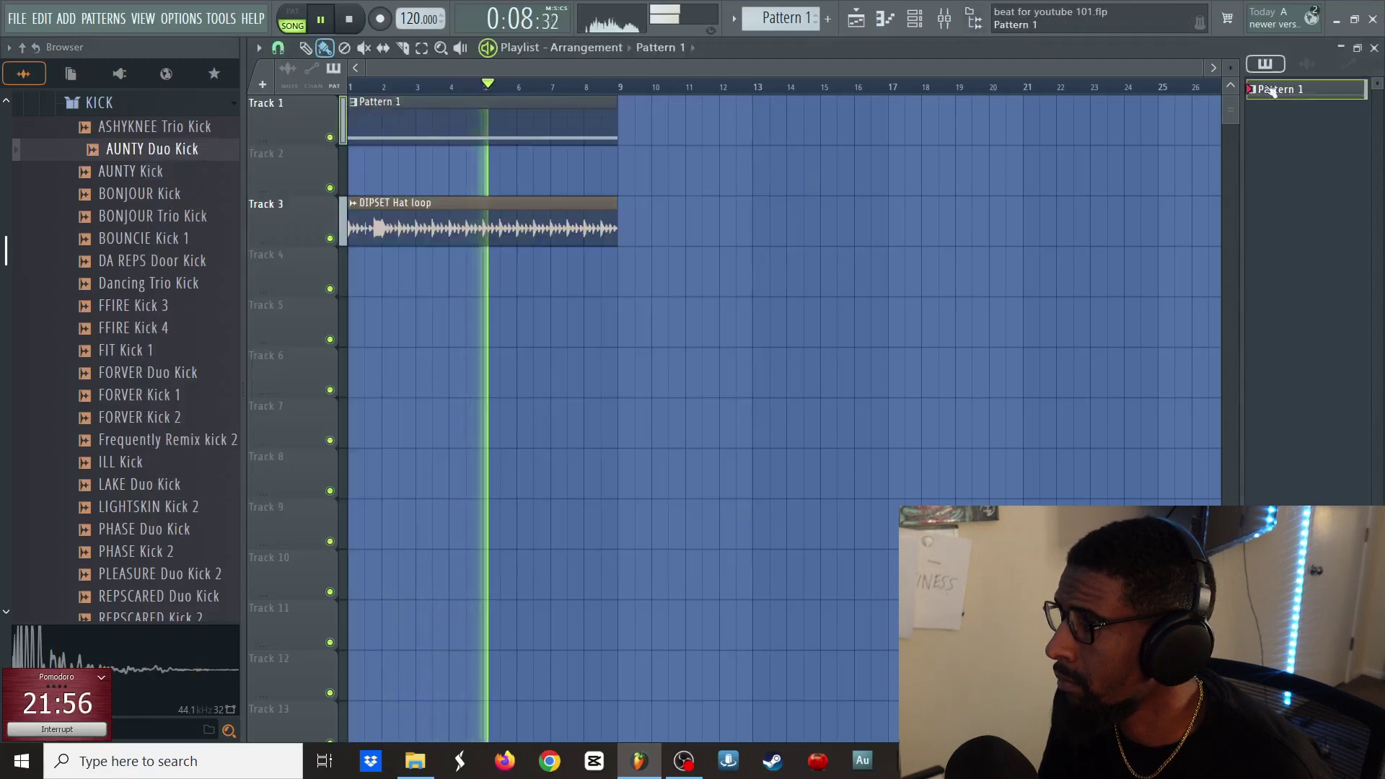
left_click(828, 18)
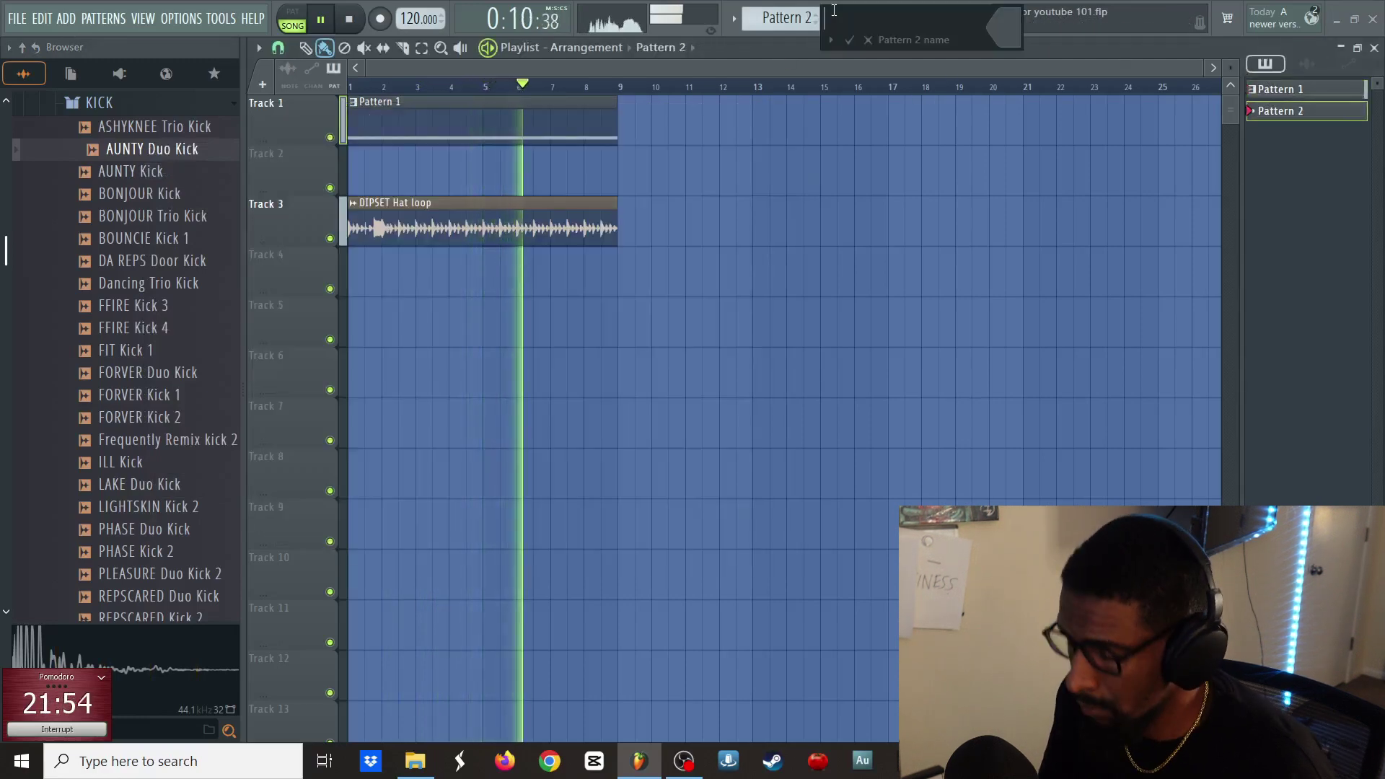
type("drums")
key("Return")
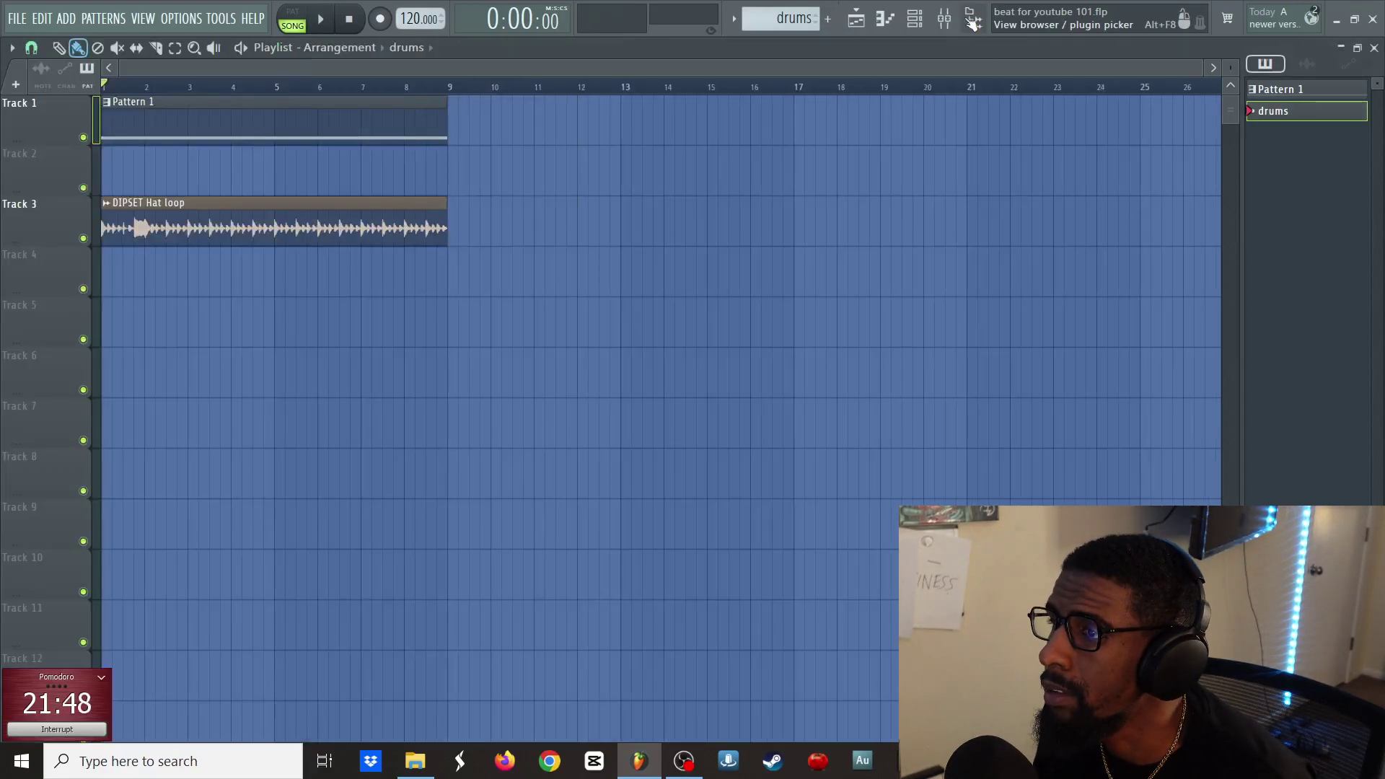
- Place the drums pattern on Track 5 at bars 1 and 5 and restore the playlist to its smaller window size
left_click(353, 332)
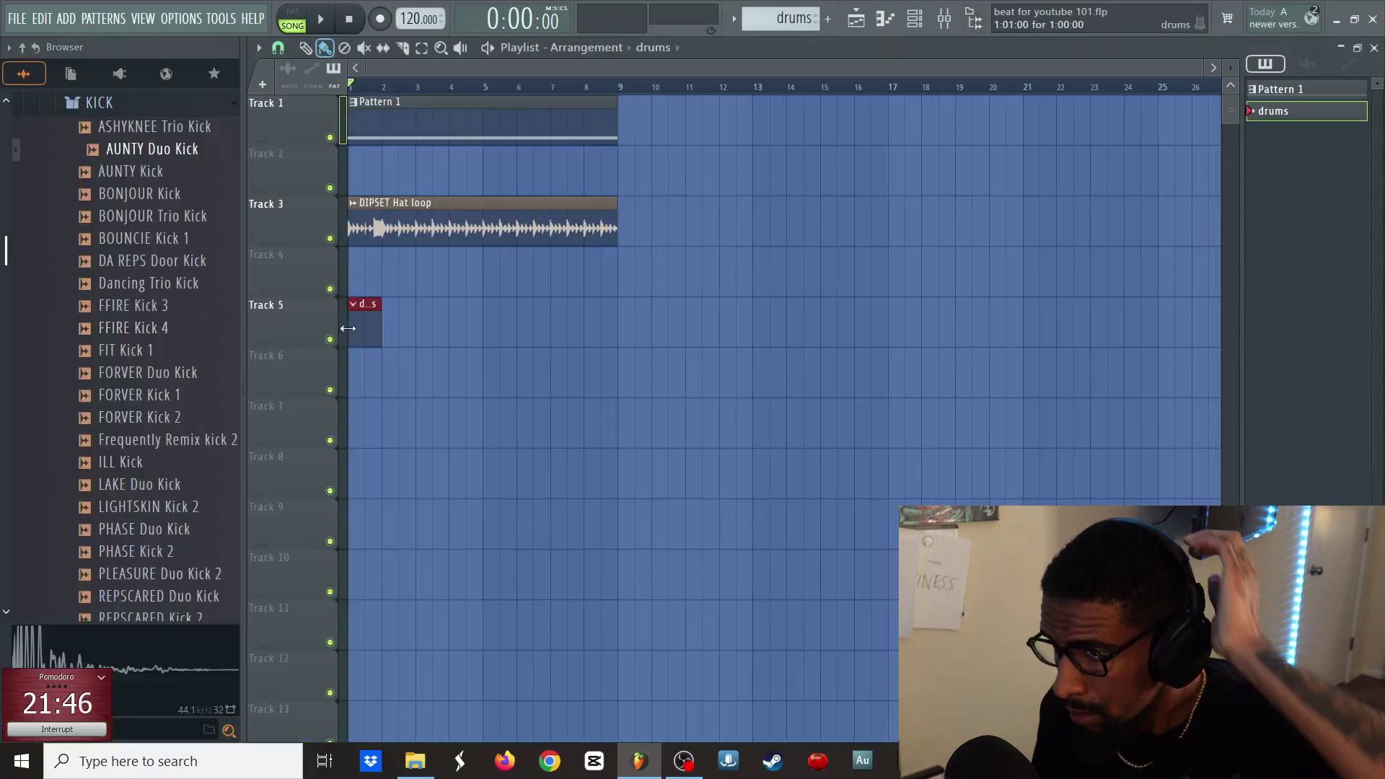
left_click(498, 325)
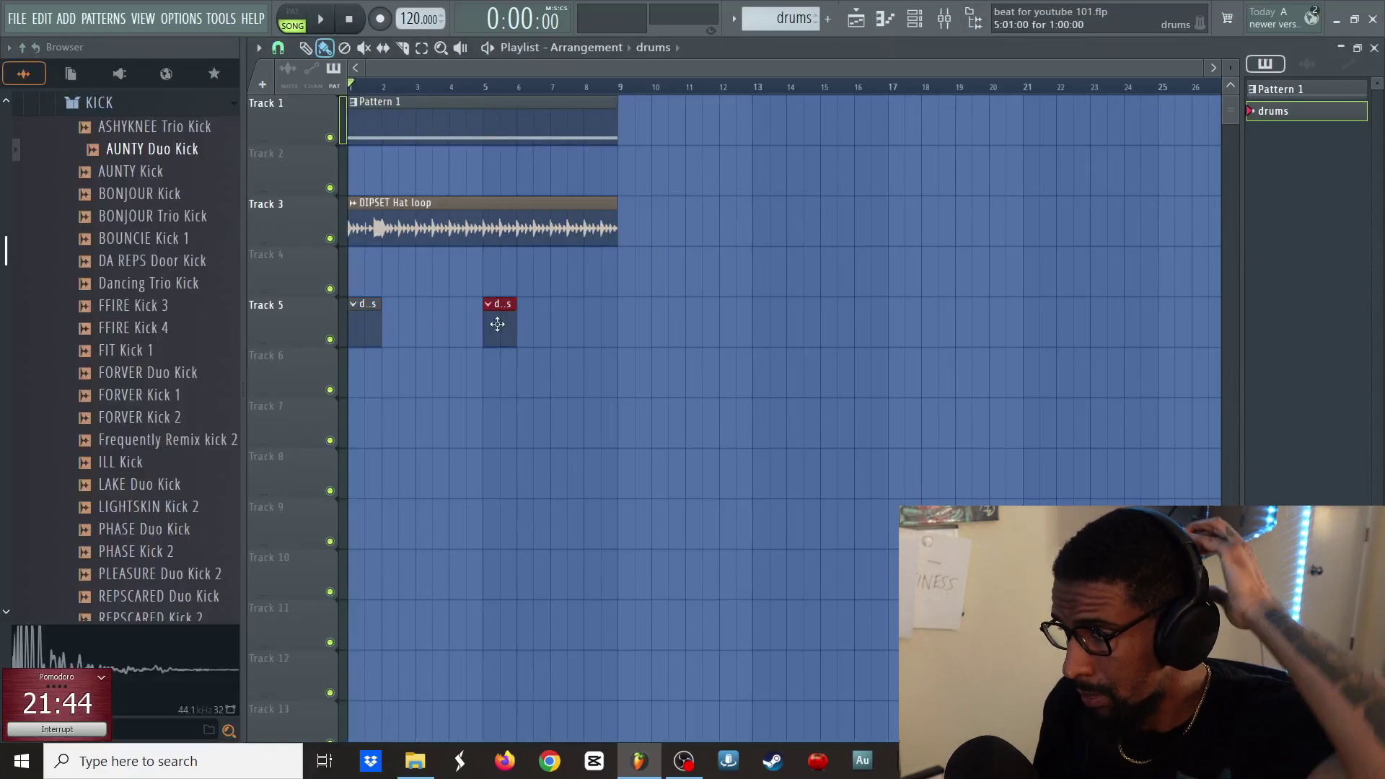
key("Return")
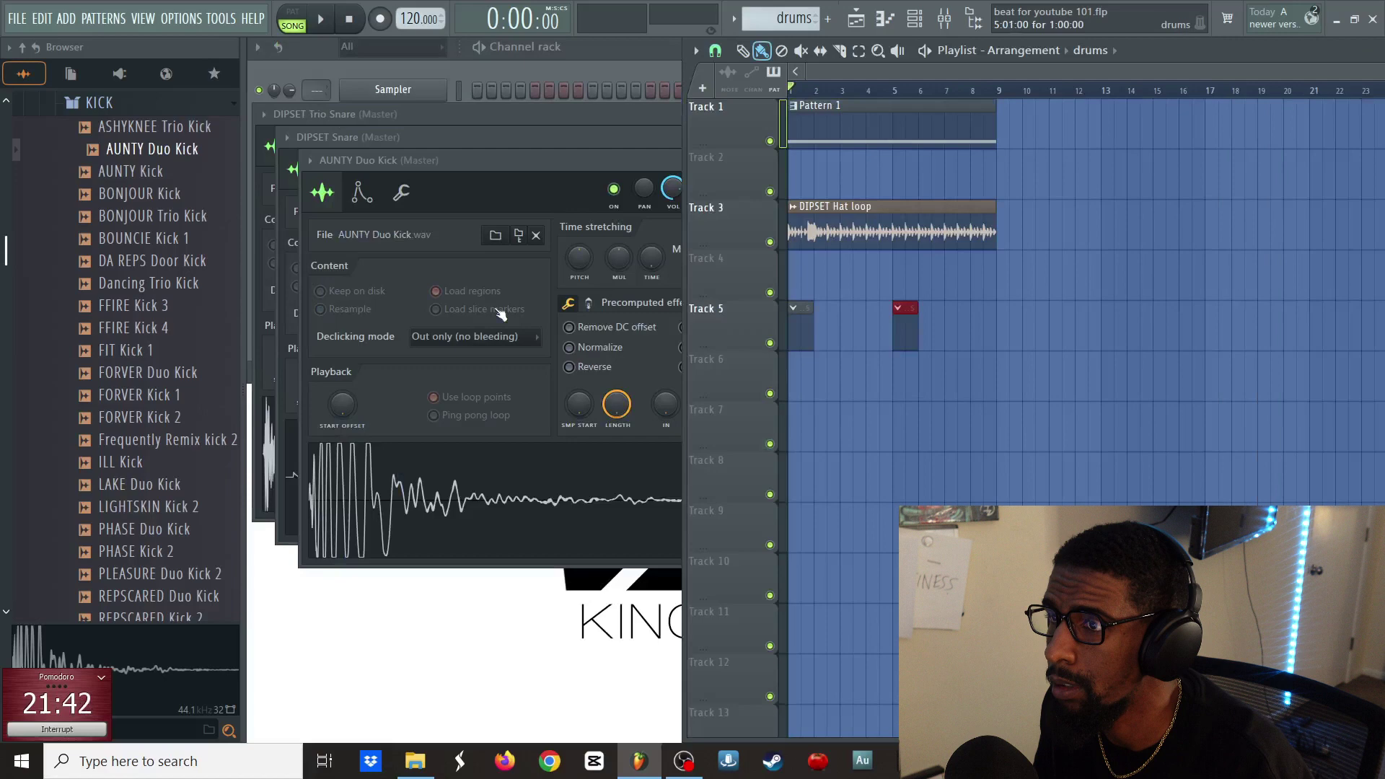
- Find CANCEL hat in the browser's HATS folder and load it into a new sampler channel
left_click(560, 69)
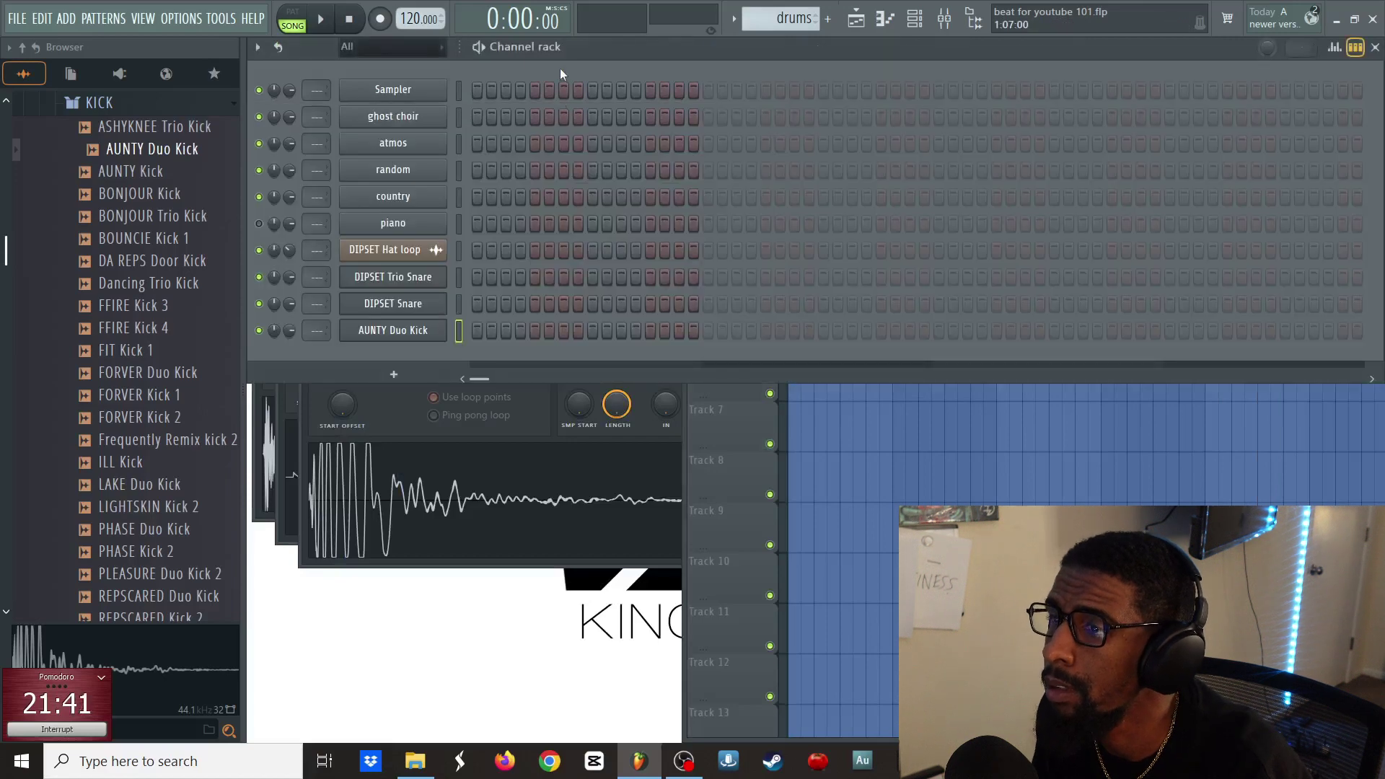
left_click(108, 99)
scroll(161, 238, "up", 2)
left_click(139, 210)
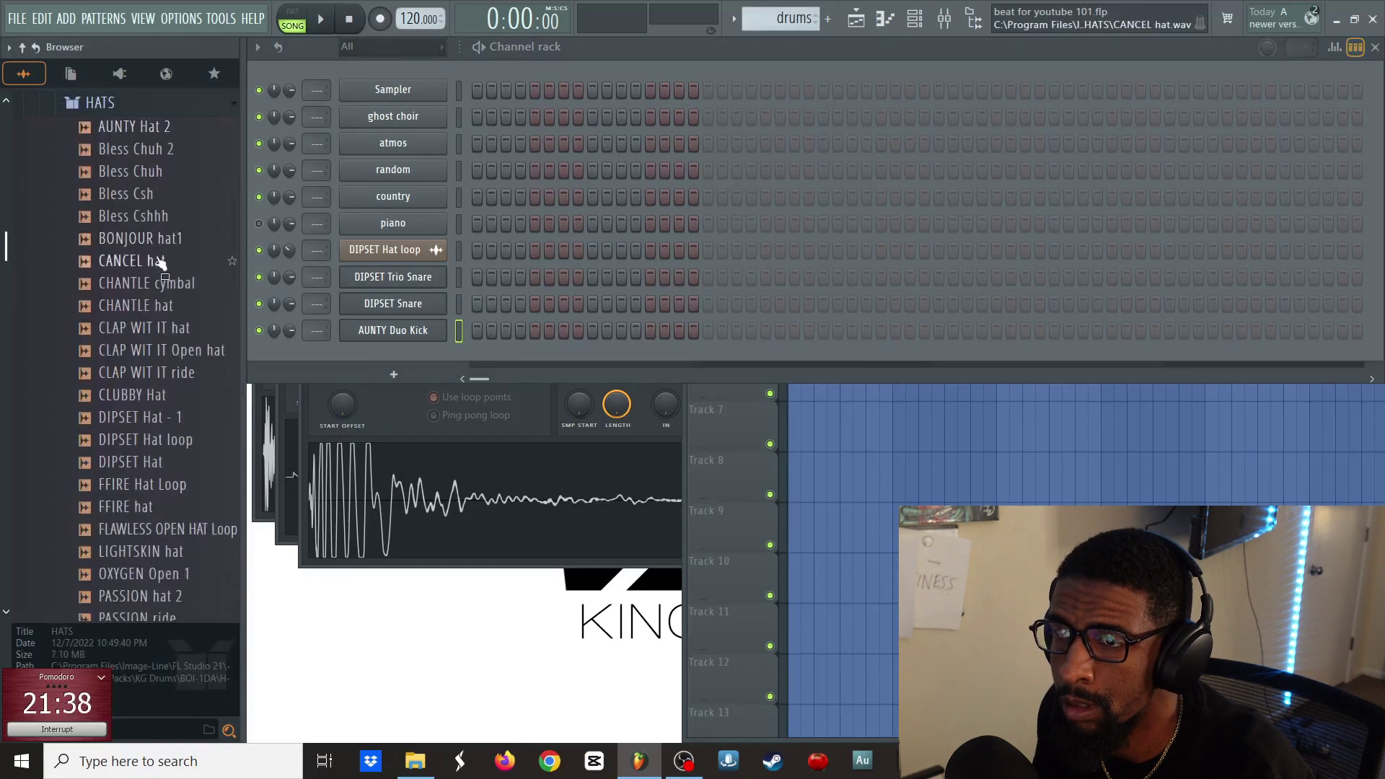
left_click(160, 261)
right_click(155, 261)
left_click(184, 280)
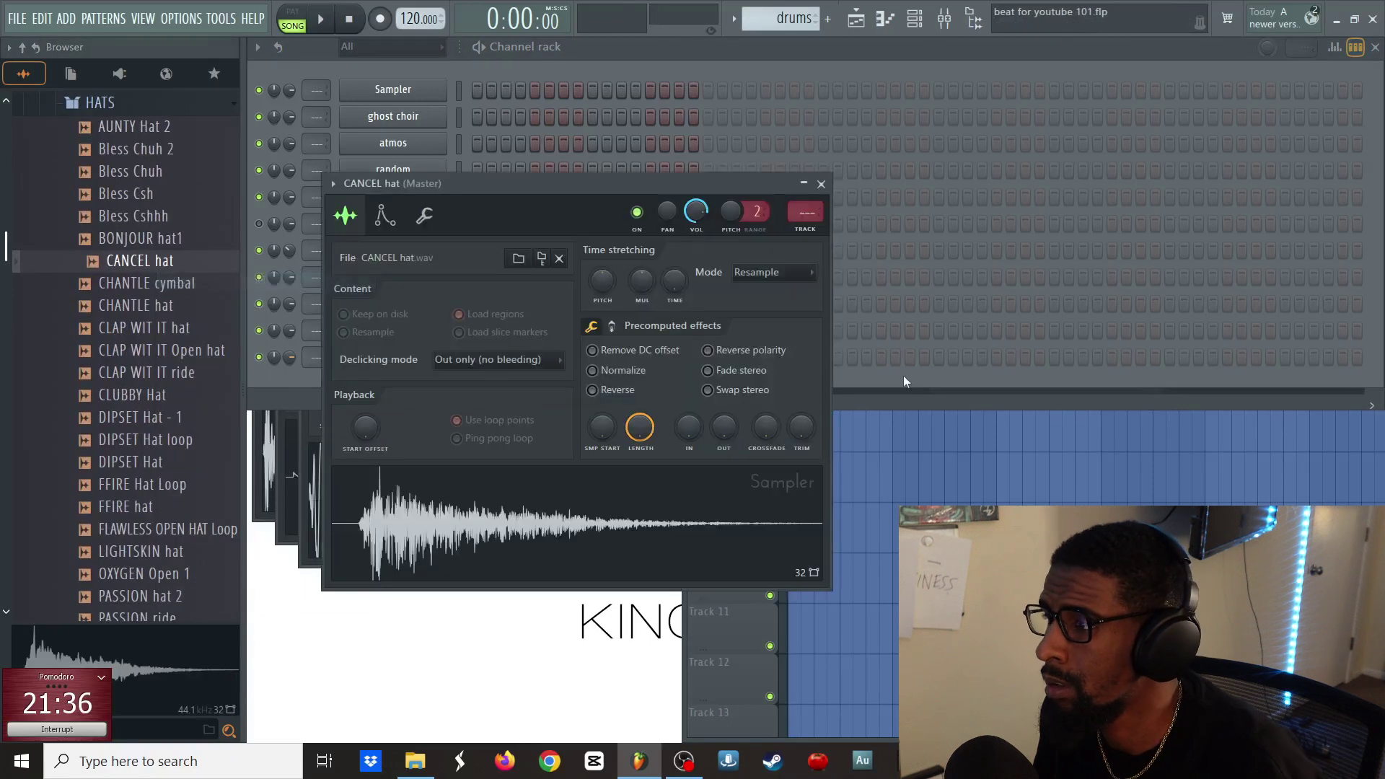
- Extend the drums pattern to three bars with a CANCEL hat step and fill that channel every 8 steps
left_click(1144, 379)
right_click(408, 360)
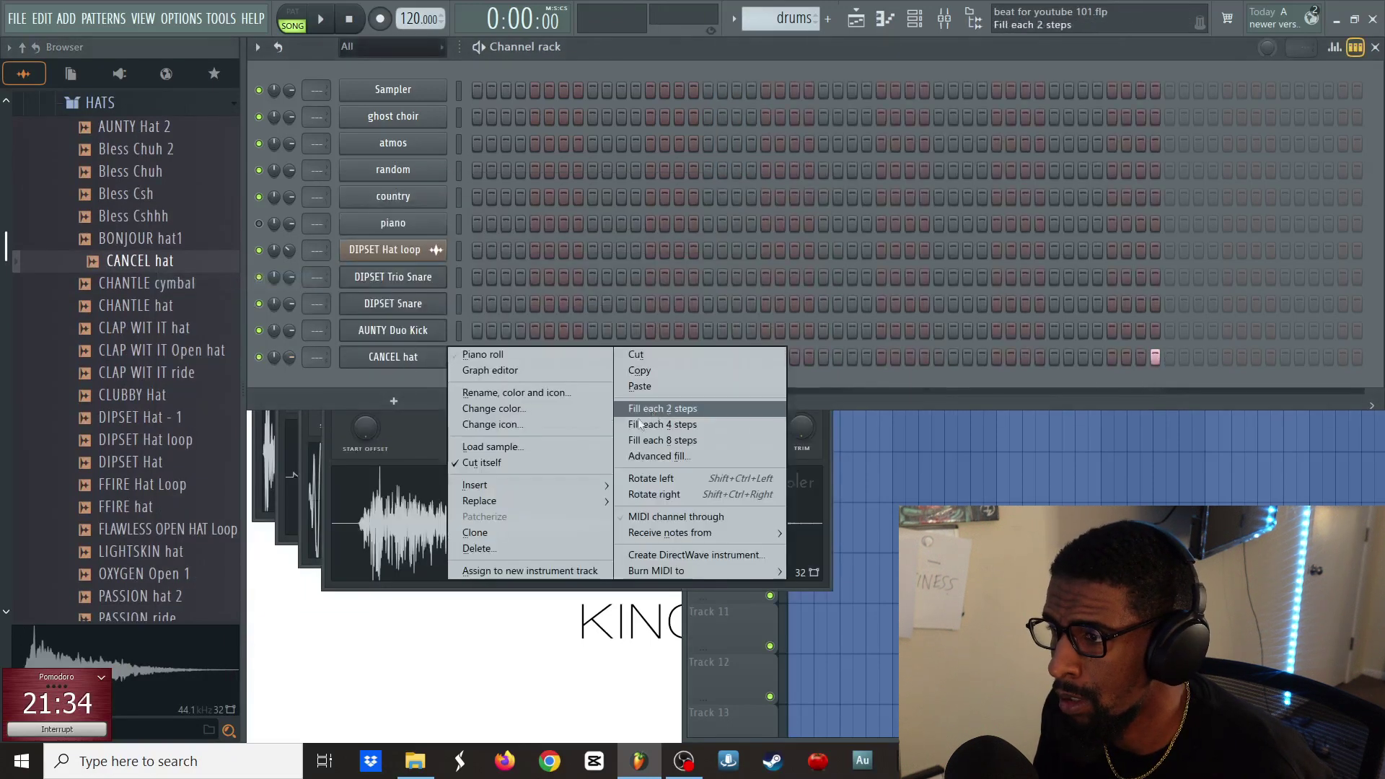
left_click(664, 437)
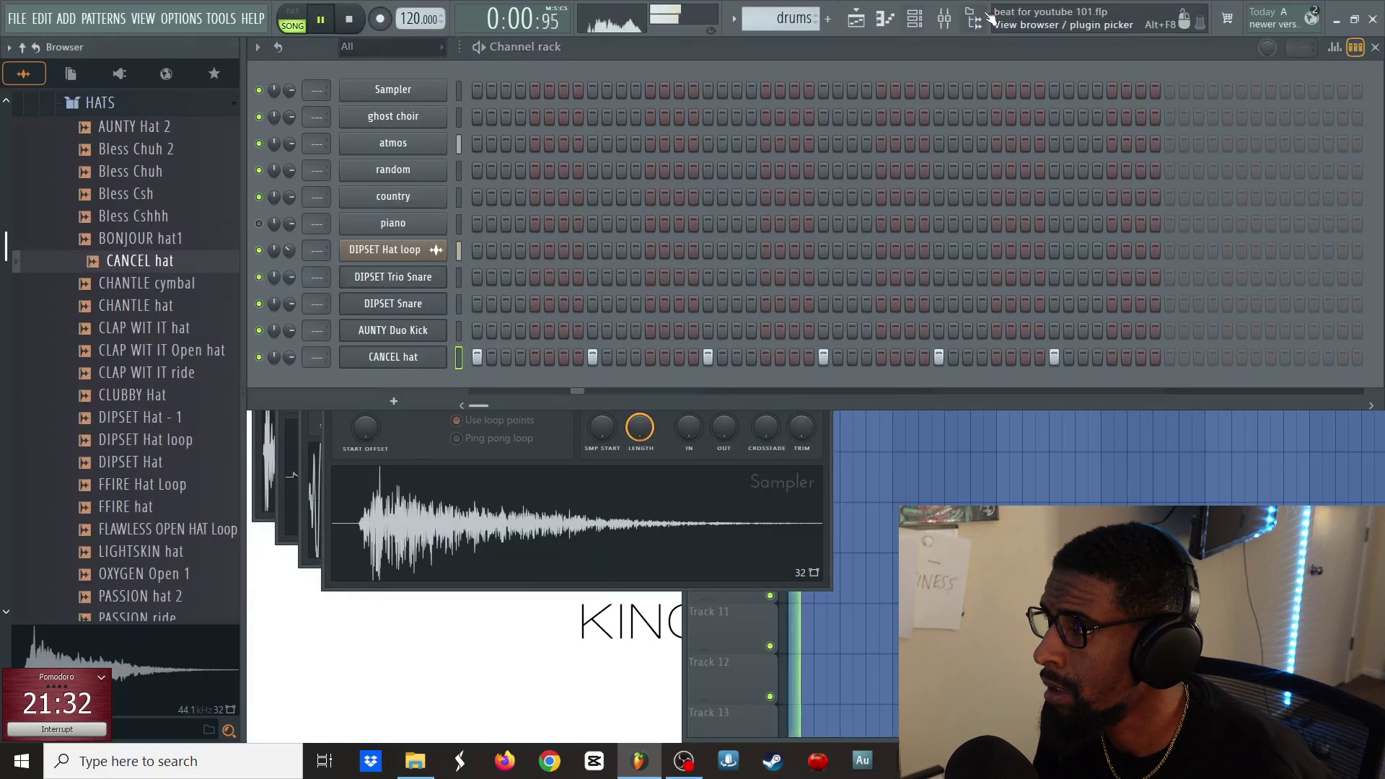
- Hide the browser, refill the CANCEL hat channel every 4 steps and check the drums clips in the playlist
key("alt+F8")
right_click(190, 359)
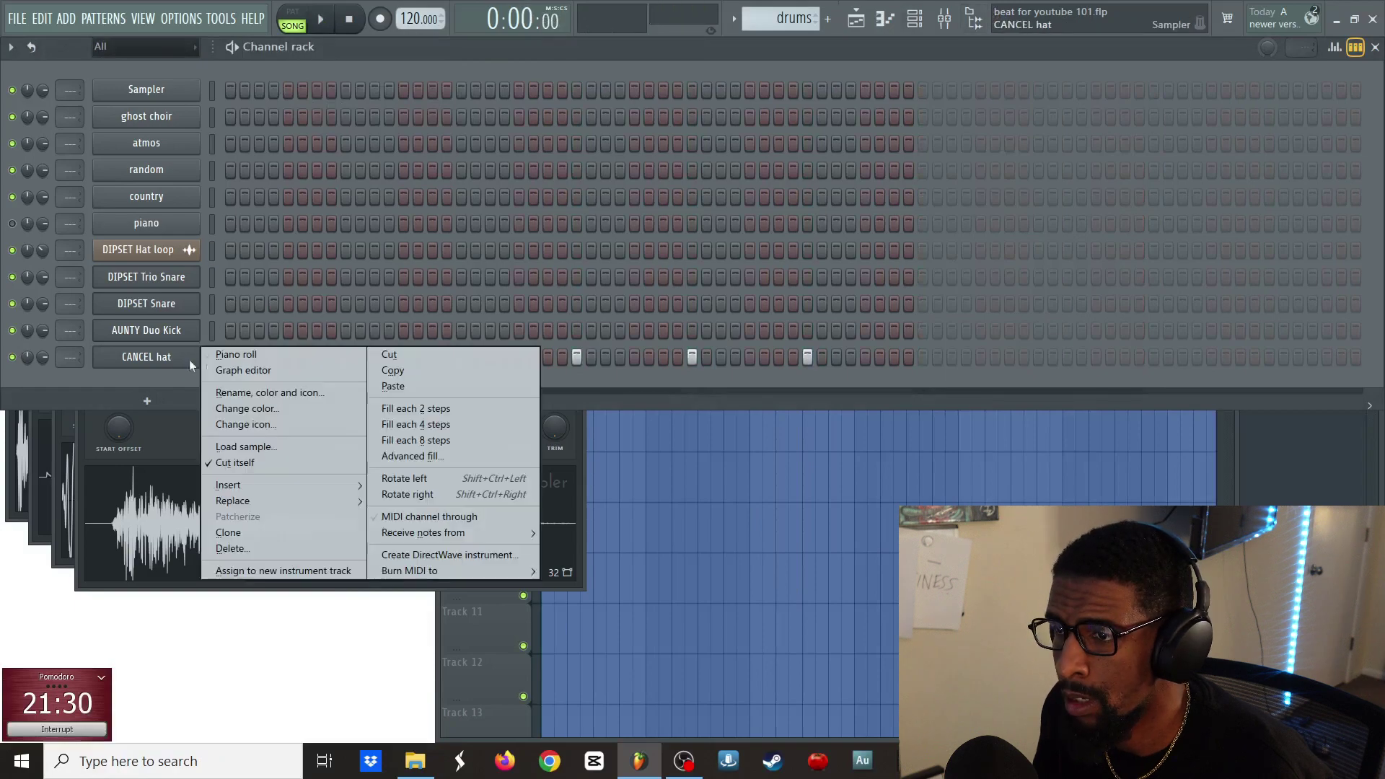
left_click(423, 424)
left_click(995, 425)
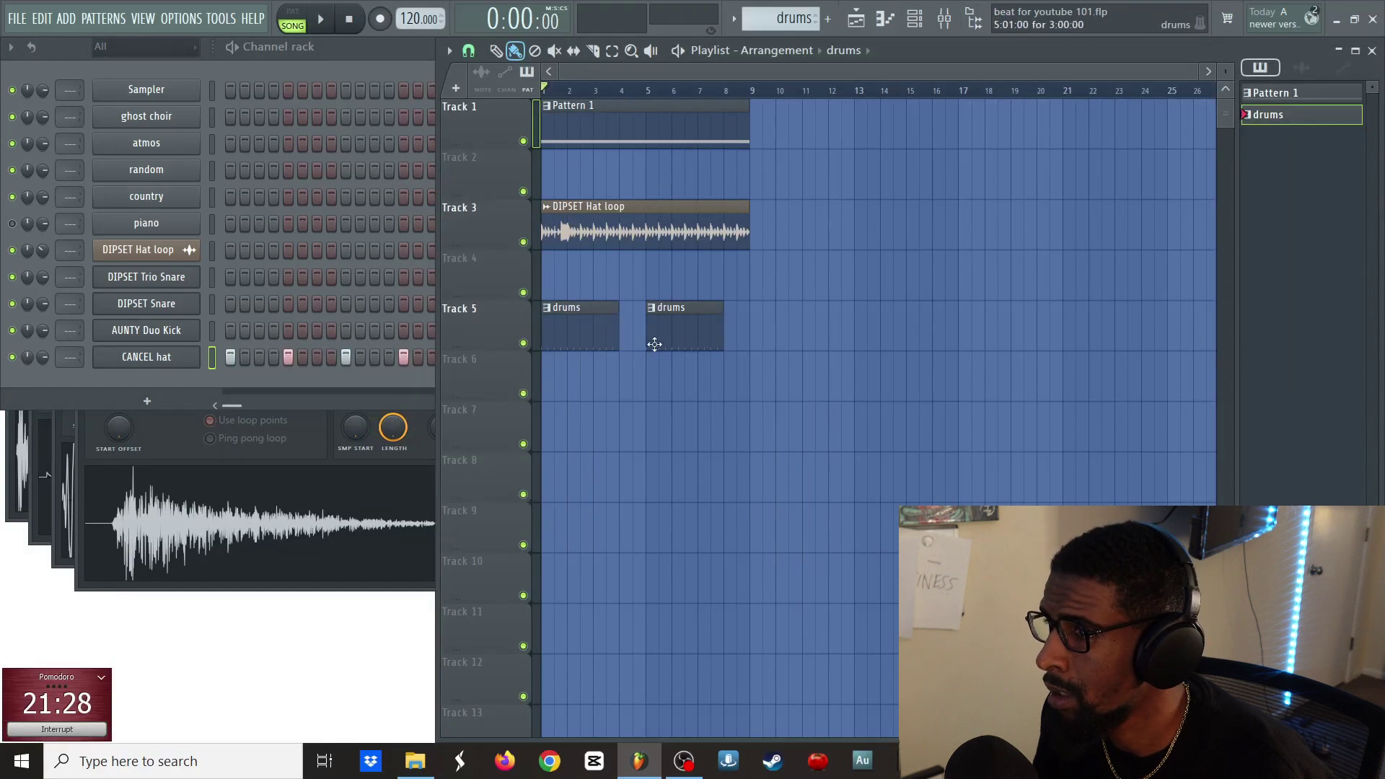
- Extend the drums pattern to four bars with a CANCEL hat step and refill that channel every 4 steps
left_click(427, 378)
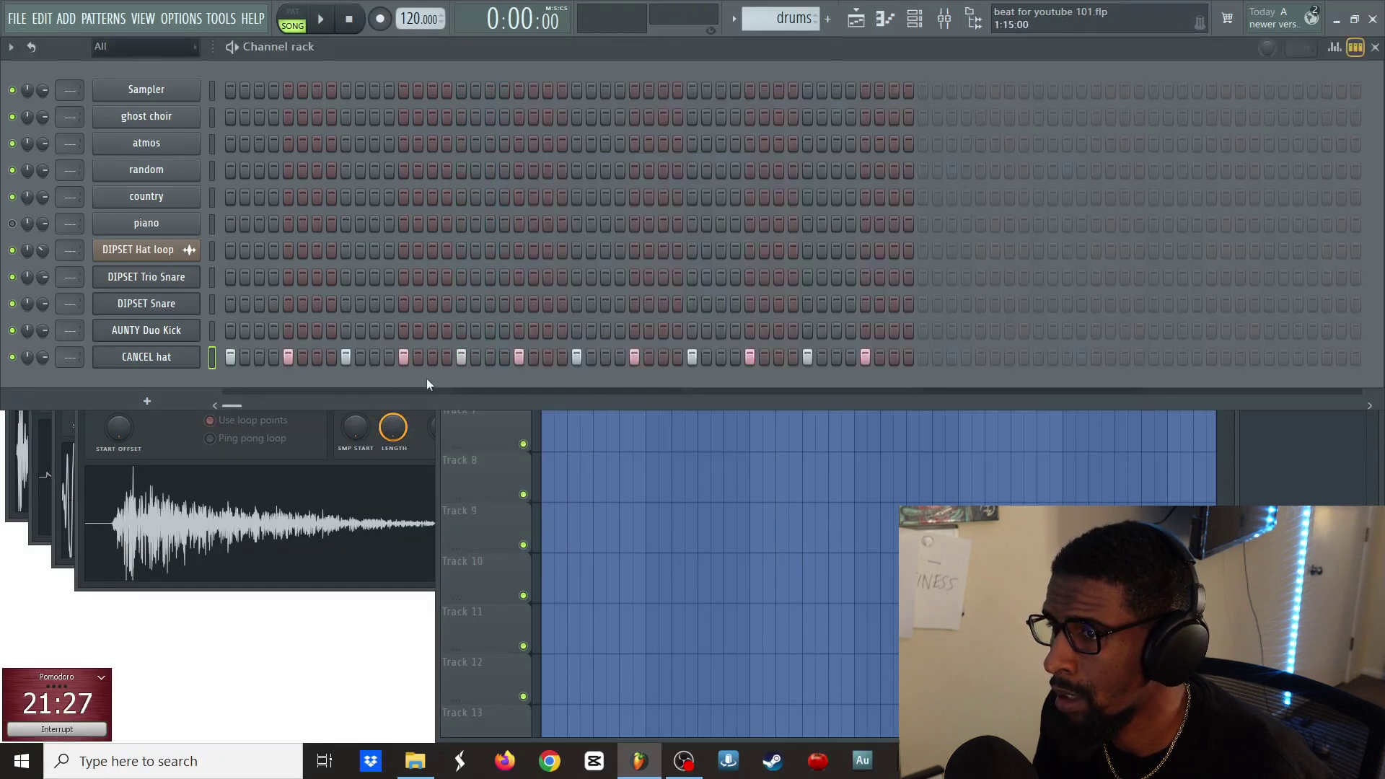
left_click(1082, 359)
right_click(195, 364)
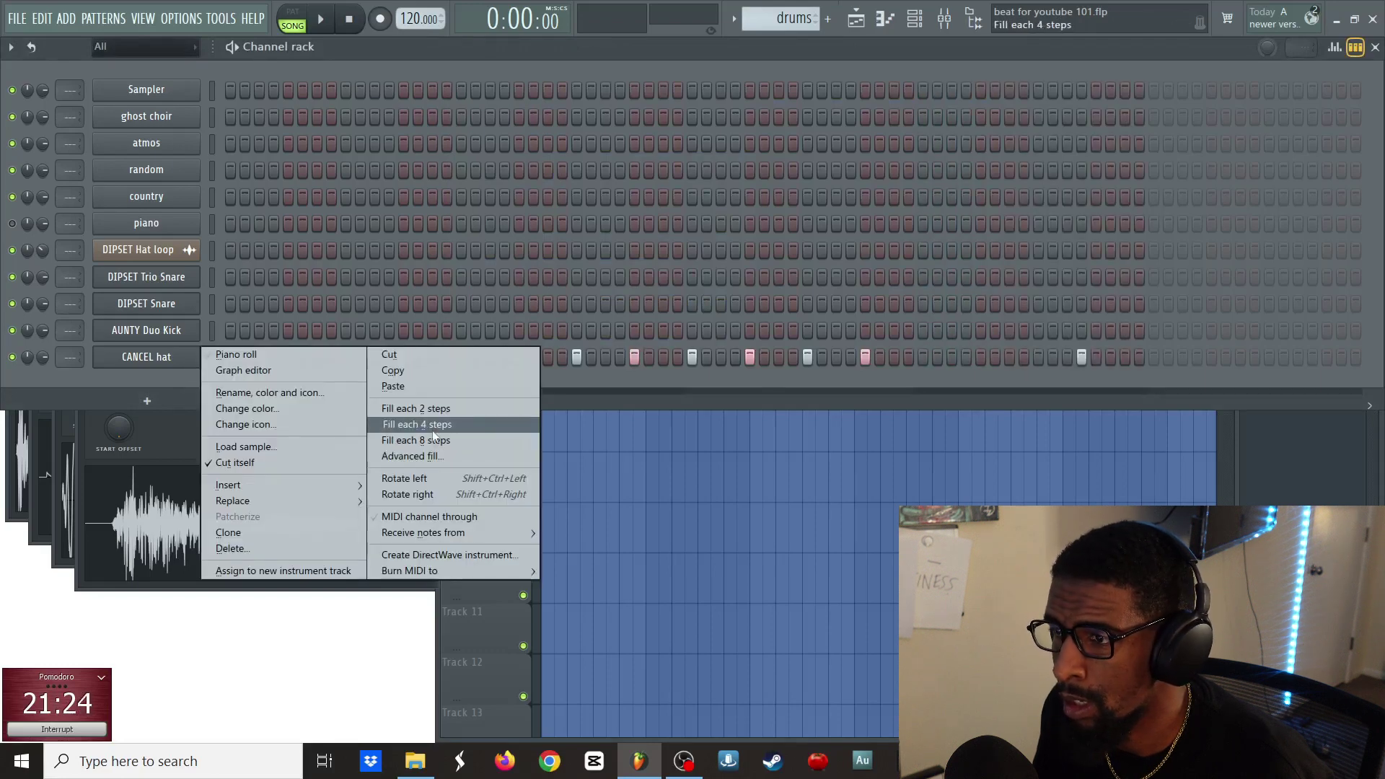
left_click(433, 431)
- Start song playback and re-place the second drums clip at bar 5 on Track 5
key("space")
left_click(898, 448)
right_click(746, 319)
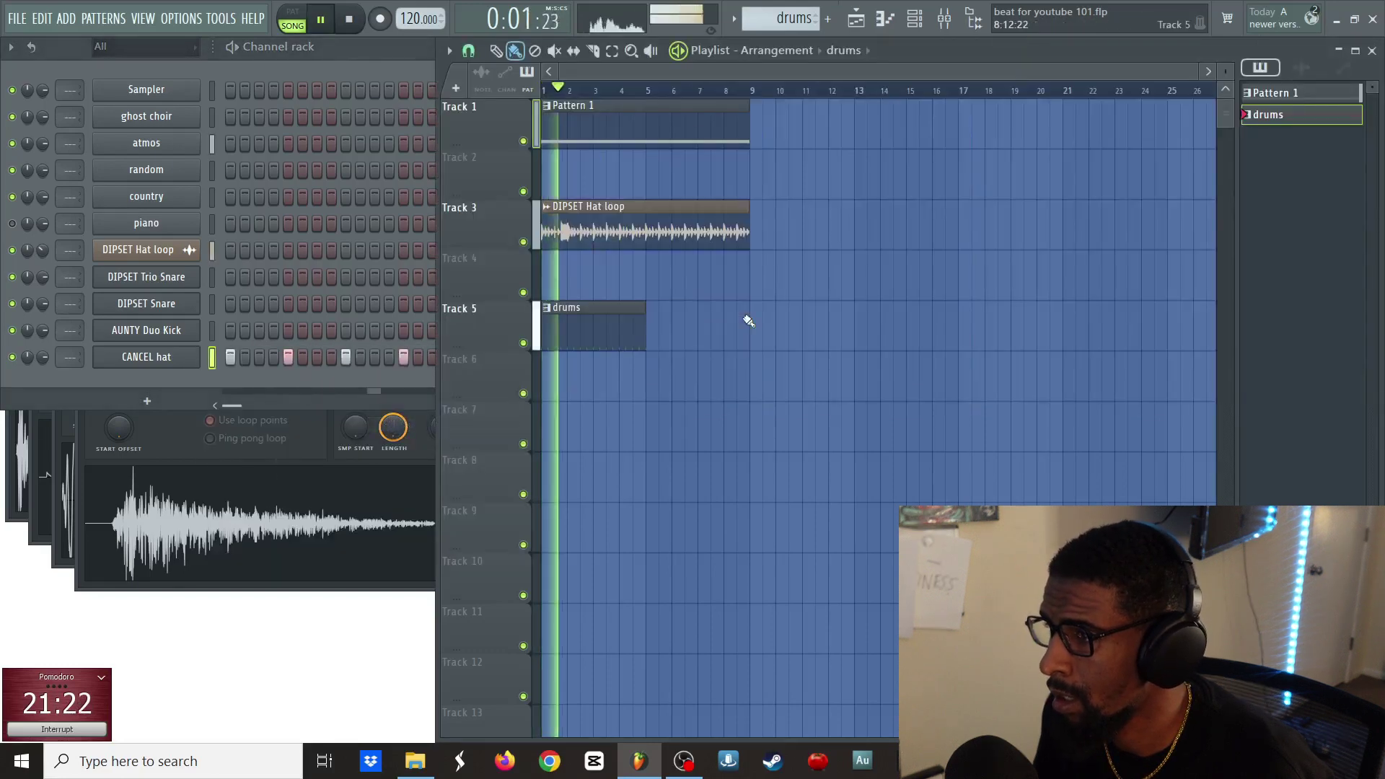
left_click(644, 321)
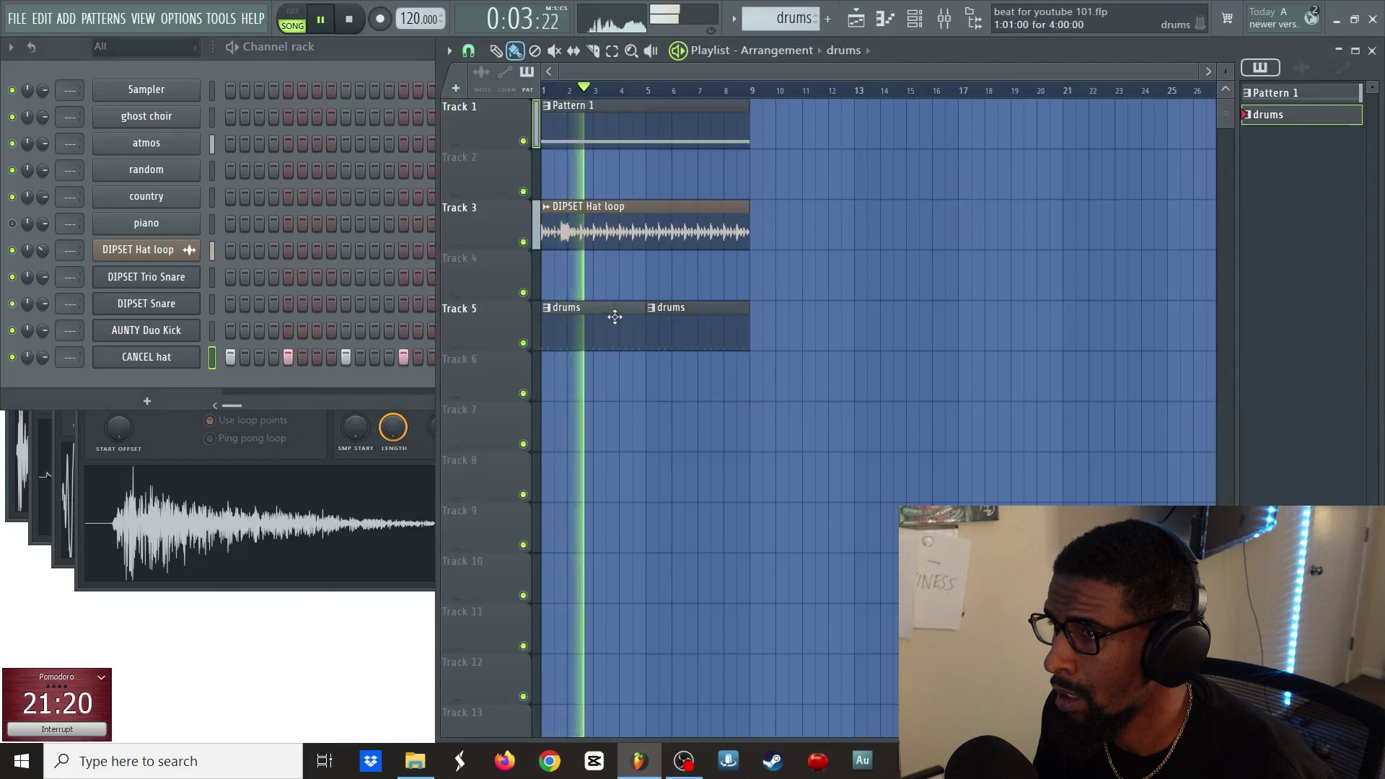
- Fill the DIPSET Trio Snare channel every 8 steps, then clear its steps 1, 17 and 25
right_click(174, 287)
left_click(392, 369)
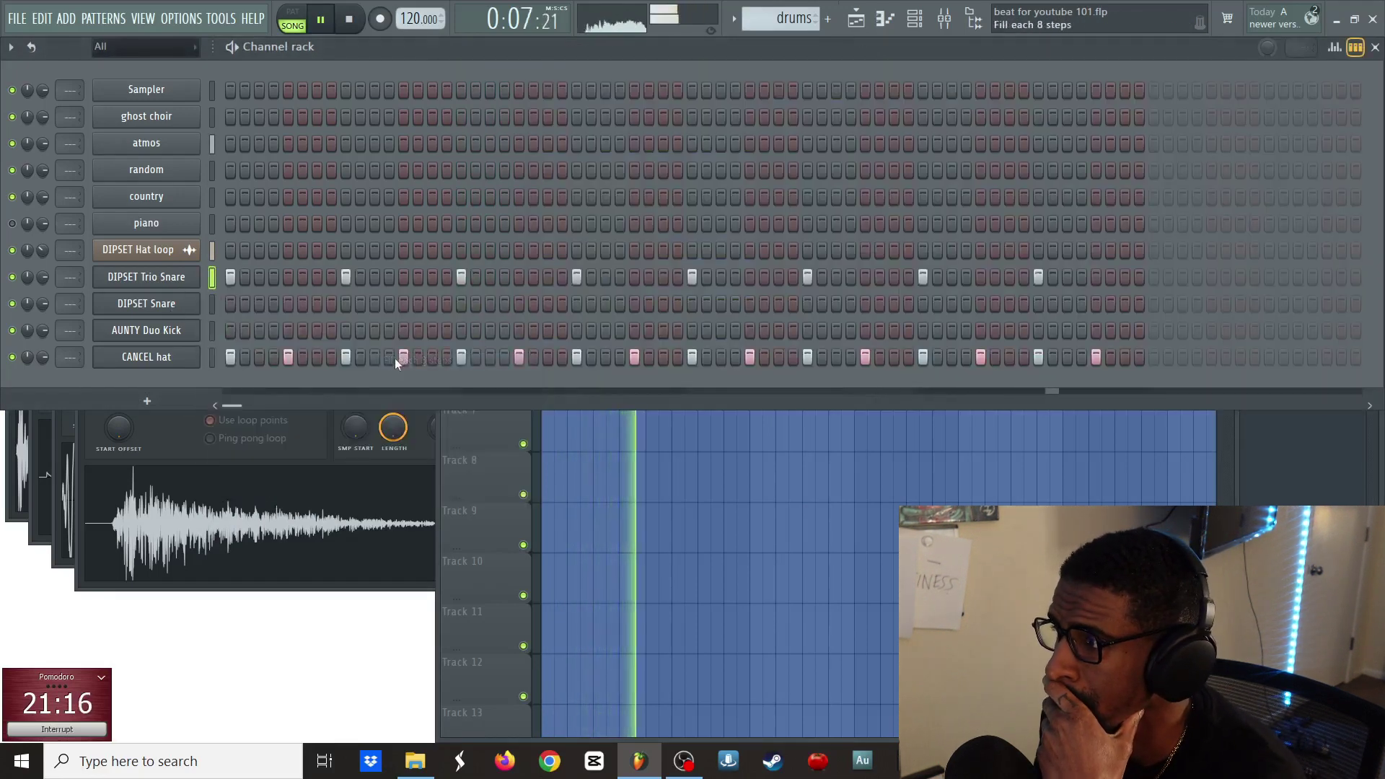
right_click(230, 278)
right_click(462, 278)
right_click(576, 277)
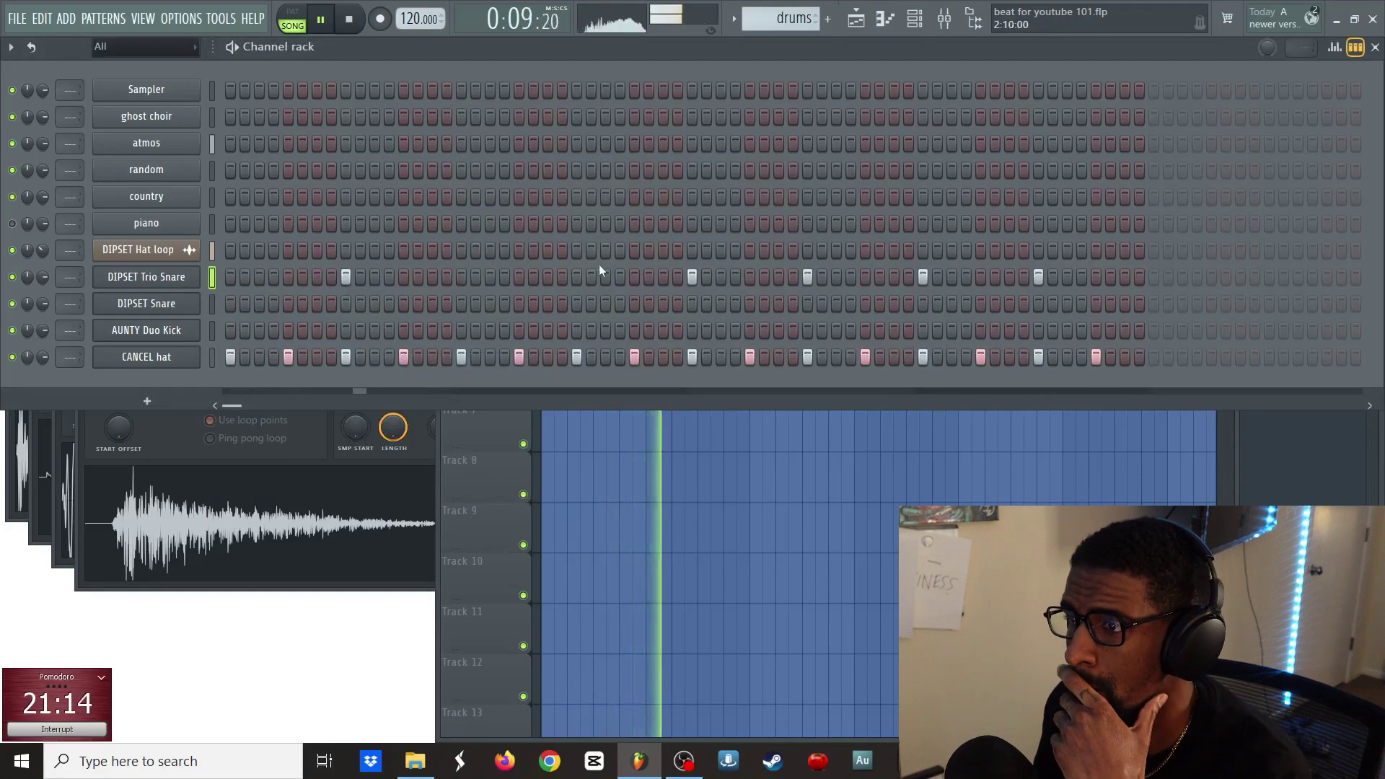
- Undo the last two snare step removals and clear DIPSET Trio Snare steps 33, 49 and 17
key("ctrl+z")
key("ctrl+z")
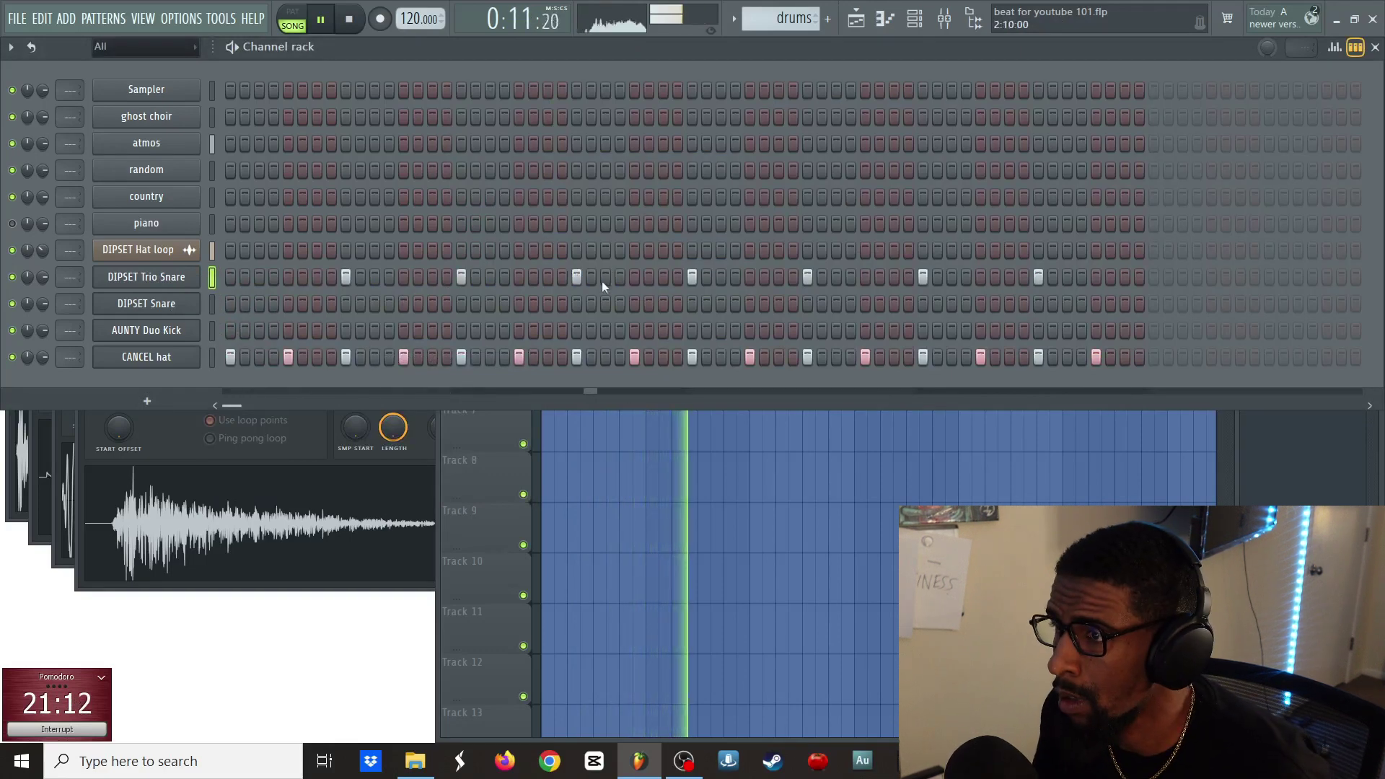
right_click(692, 277)
right_click(923, 277)
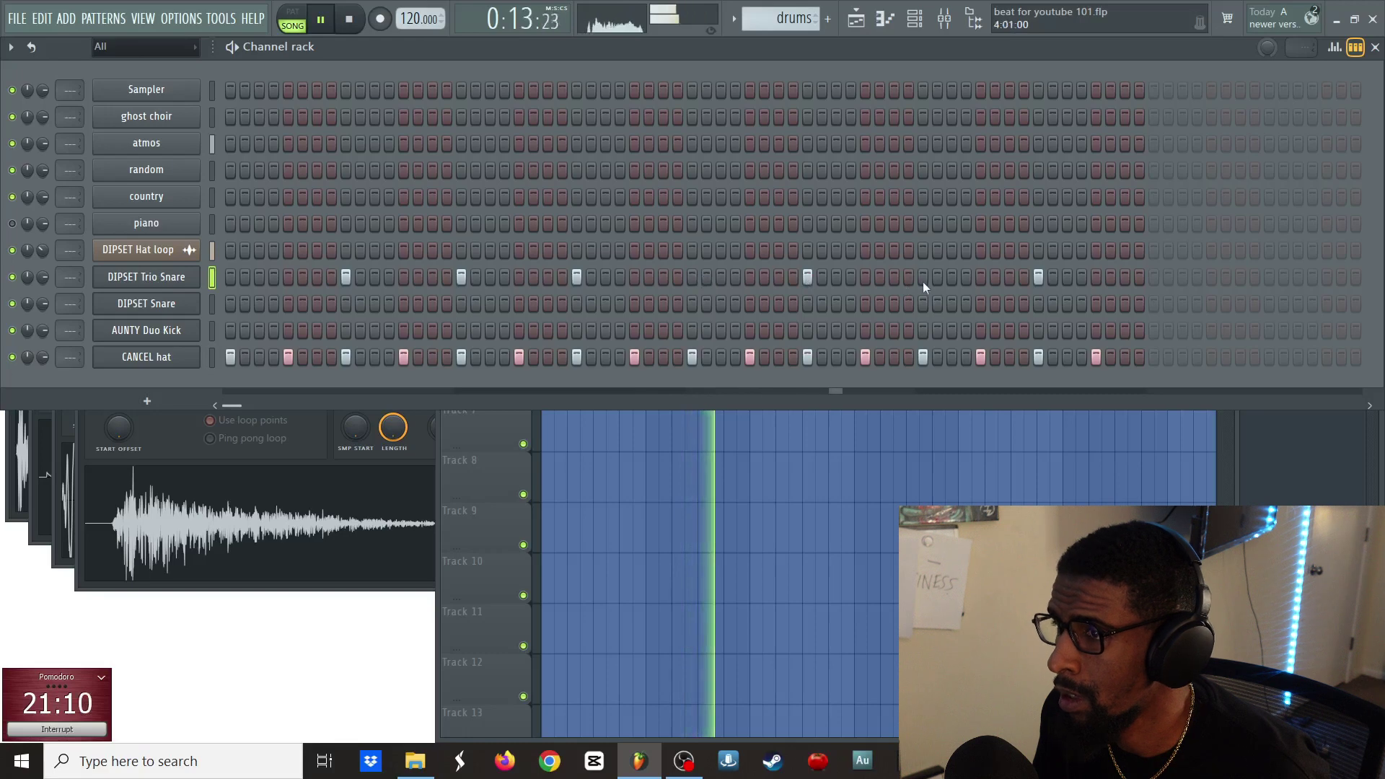
right_click(461, 277)
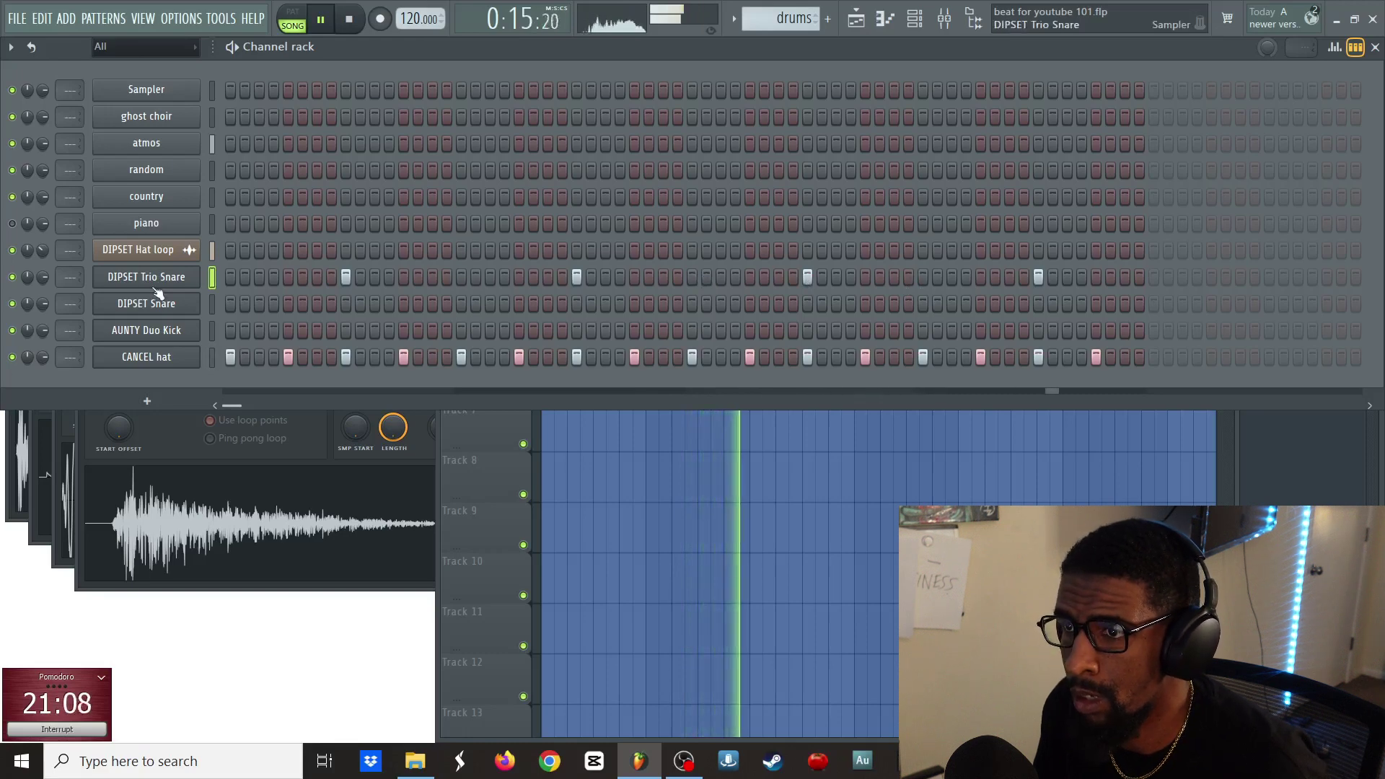
- Copy the DIPSET Trio Snare steps into the DIPSET Snare channel while listening to the song
right_click(332, 304)
key("space")
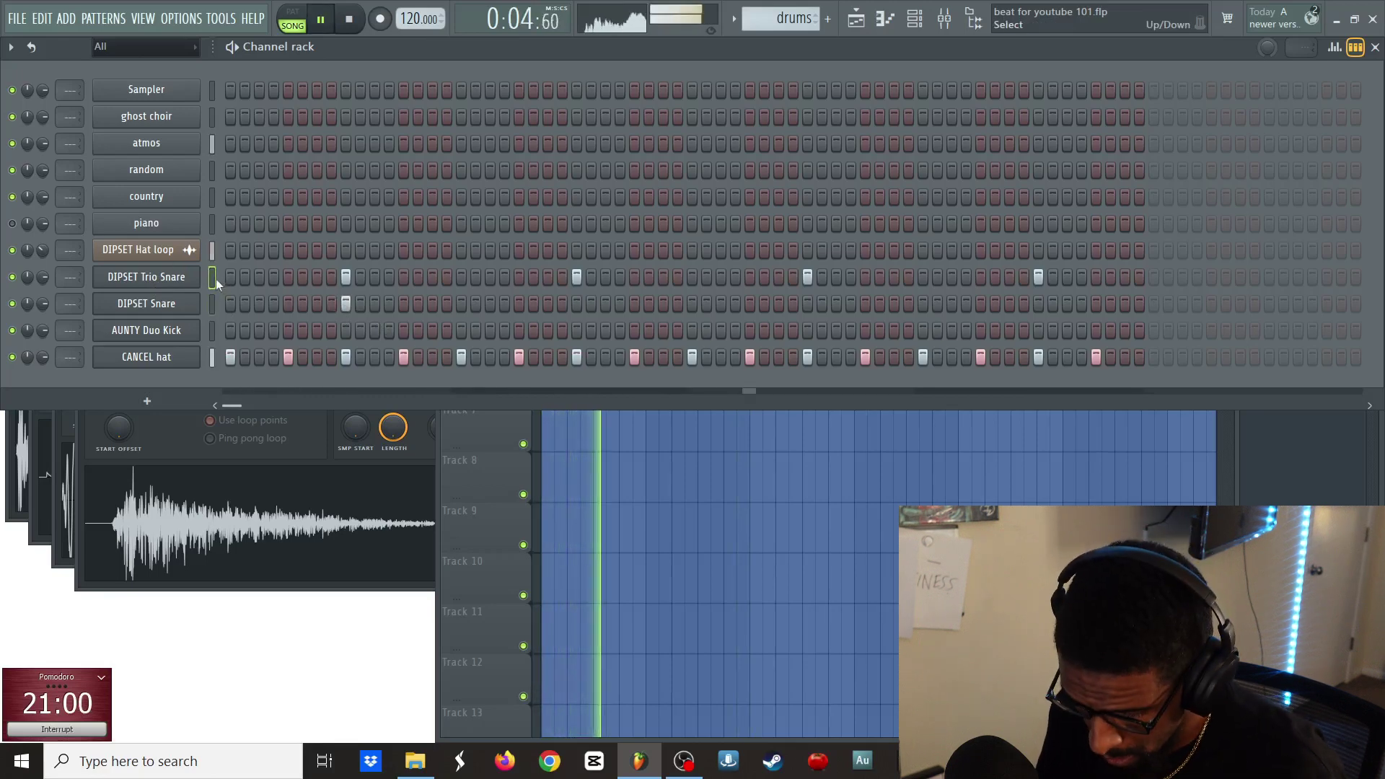
key("ctrl+v")
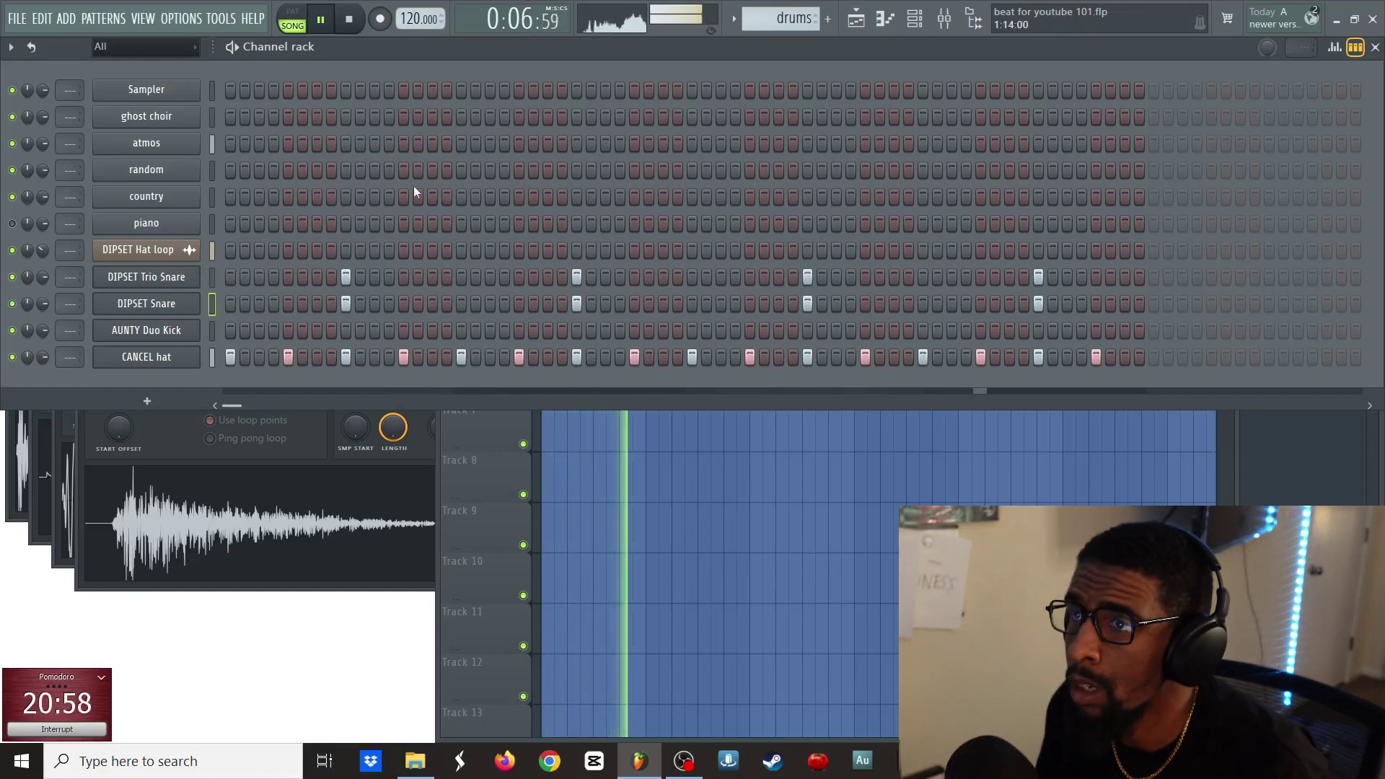
key("space")
- Set the atmos channel's session key to C# min in Arcade and play the song to hear it
left_click(161, 146)
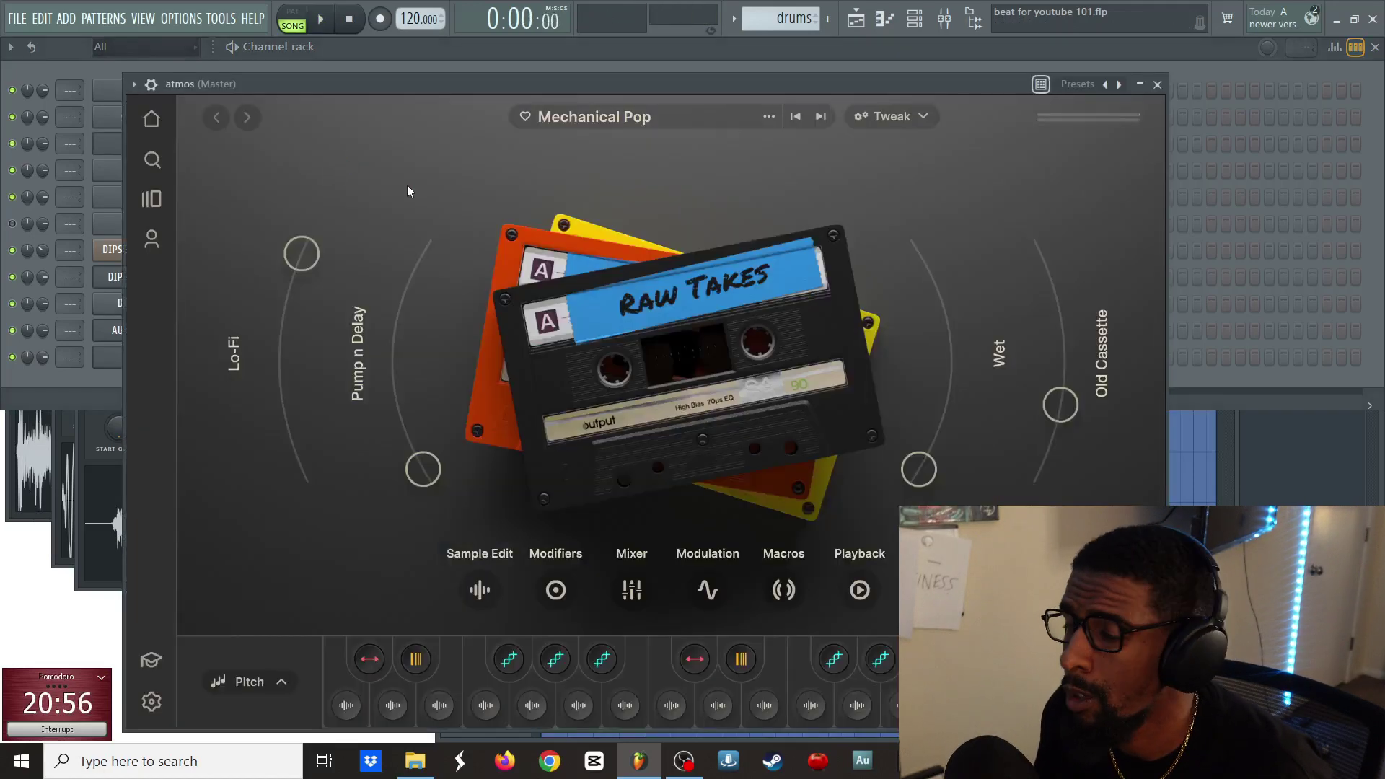
left_click(1082, 682)
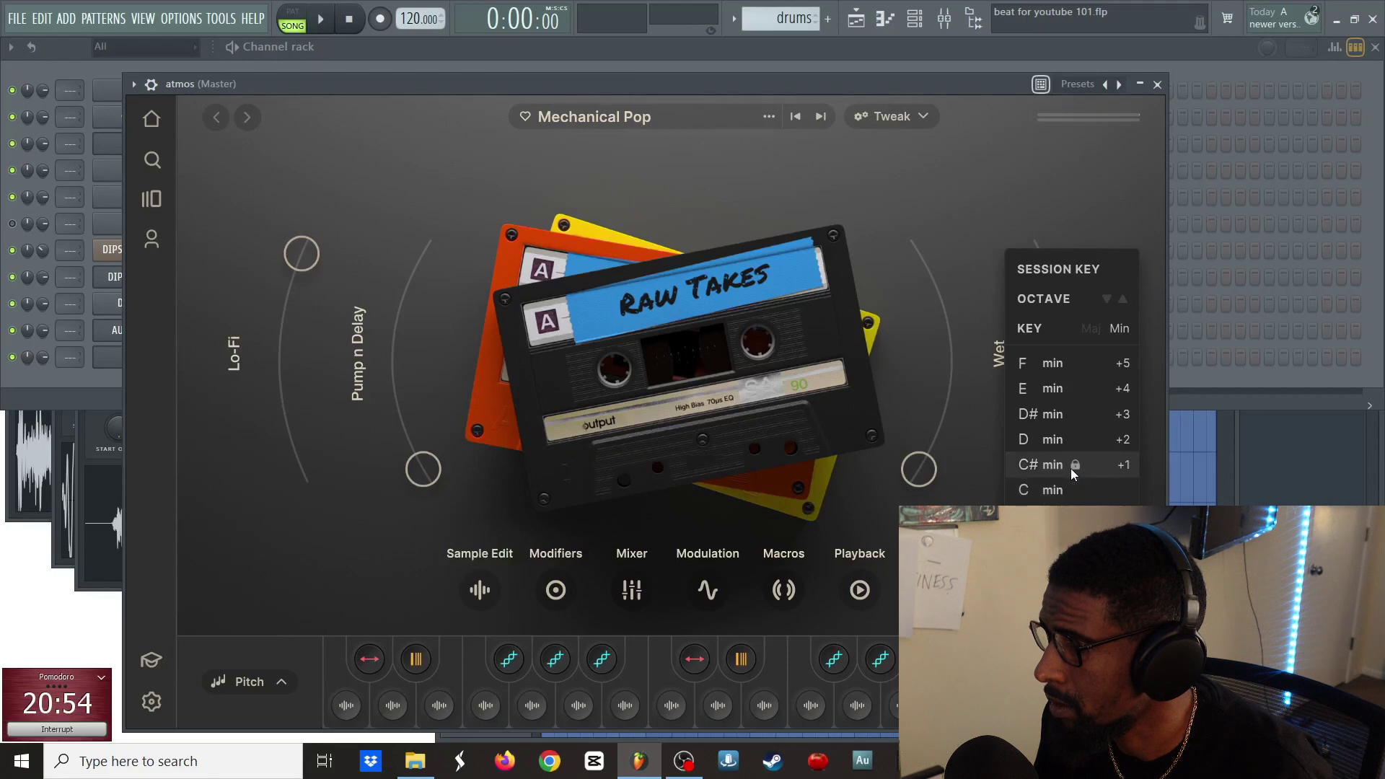
left_click(1071, 468)
key("space")
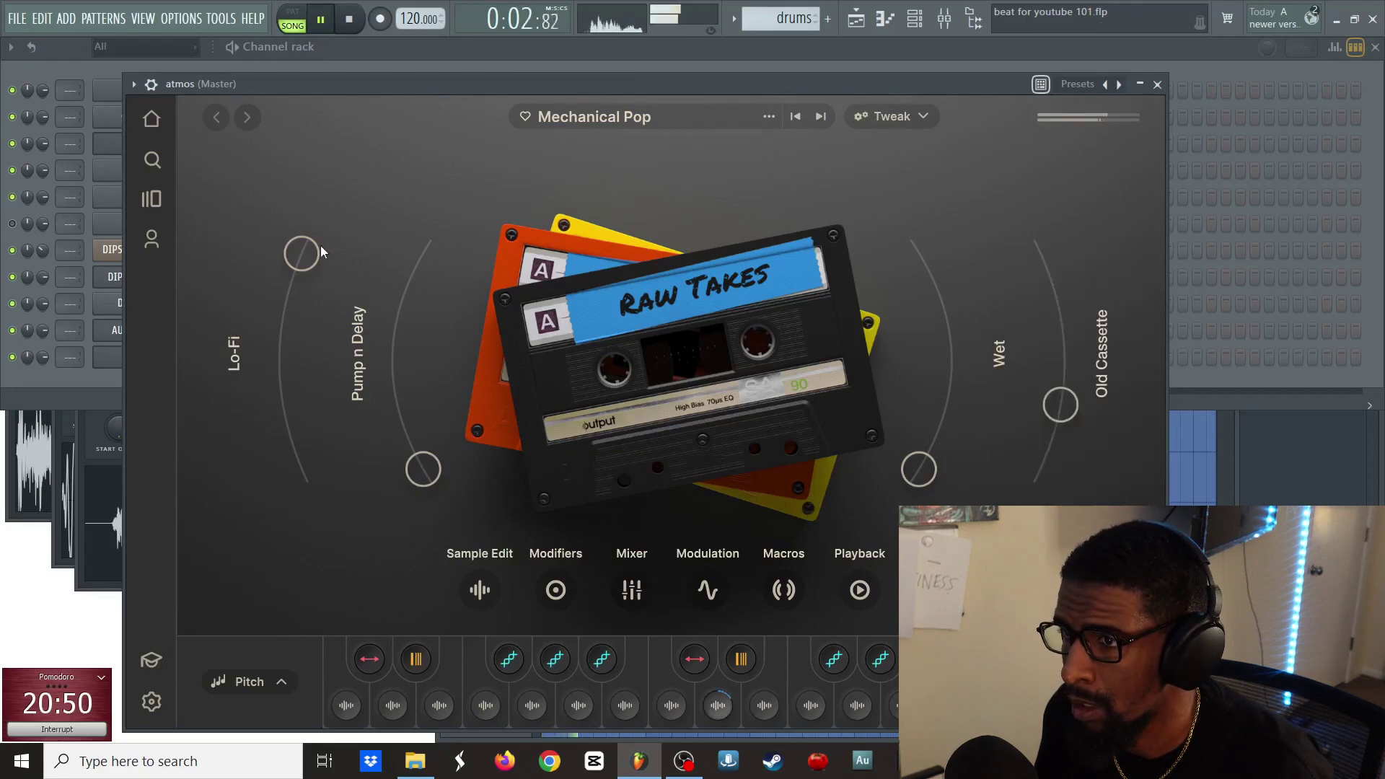
left_click(54, 382)
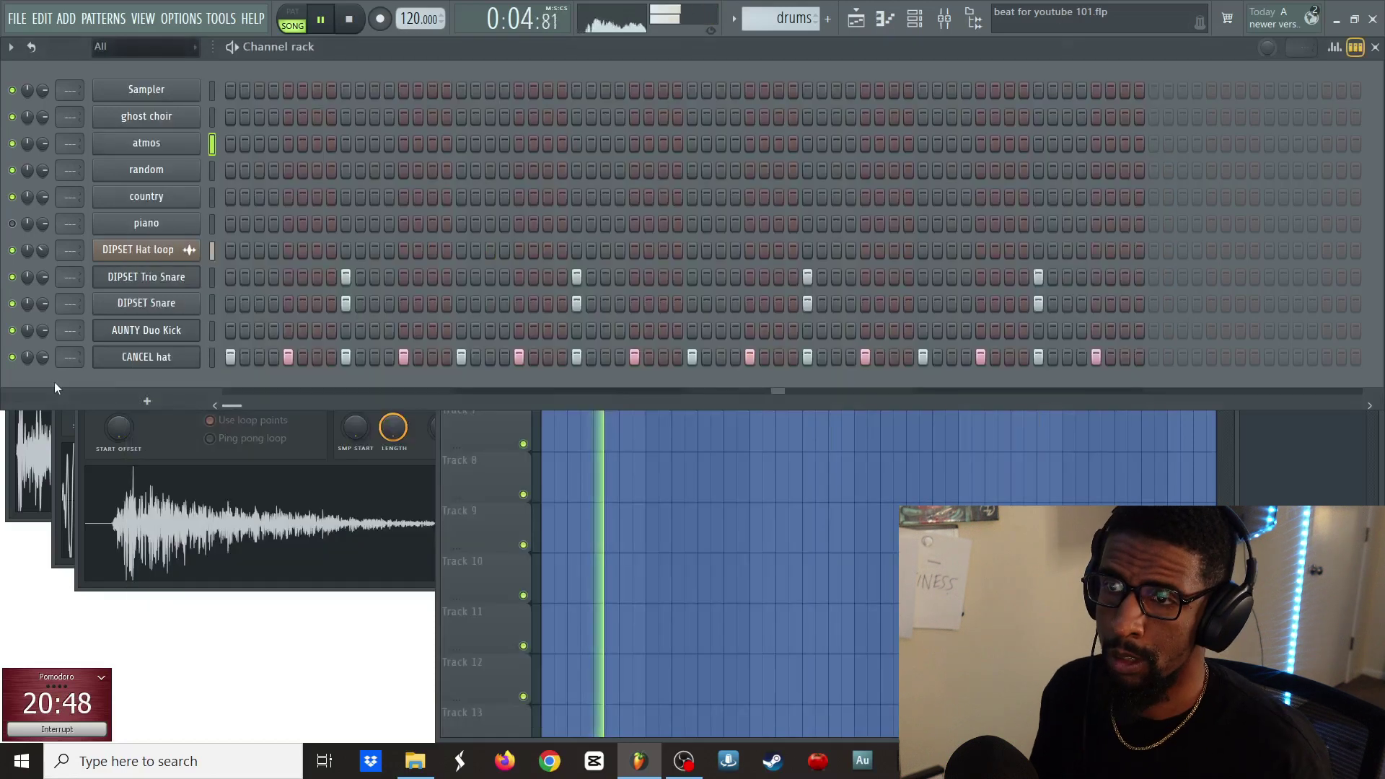
key("space")
- Open Pattern 1 and copy the atmos channel's long note into the random channel
left_click(670, 512)
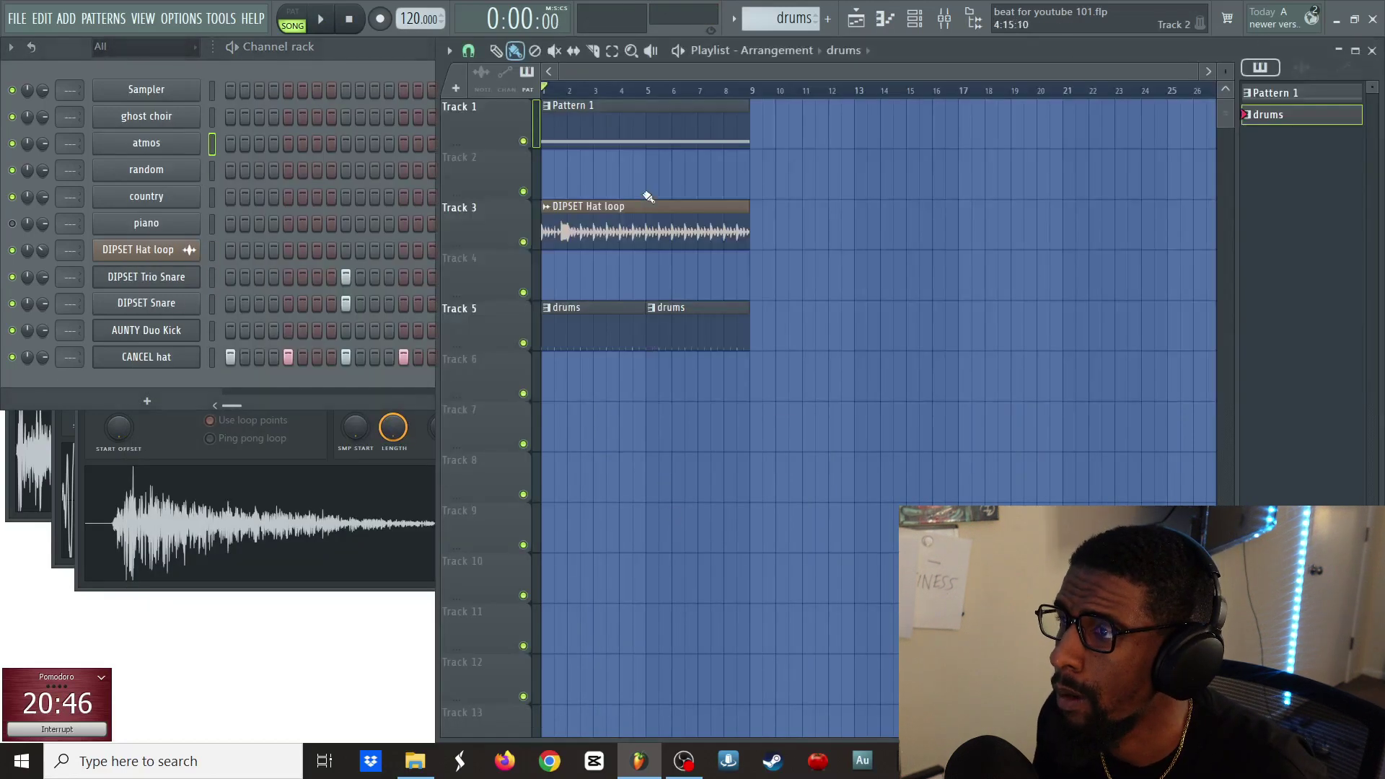
left_click(614, 144)
left_click(206, 171)
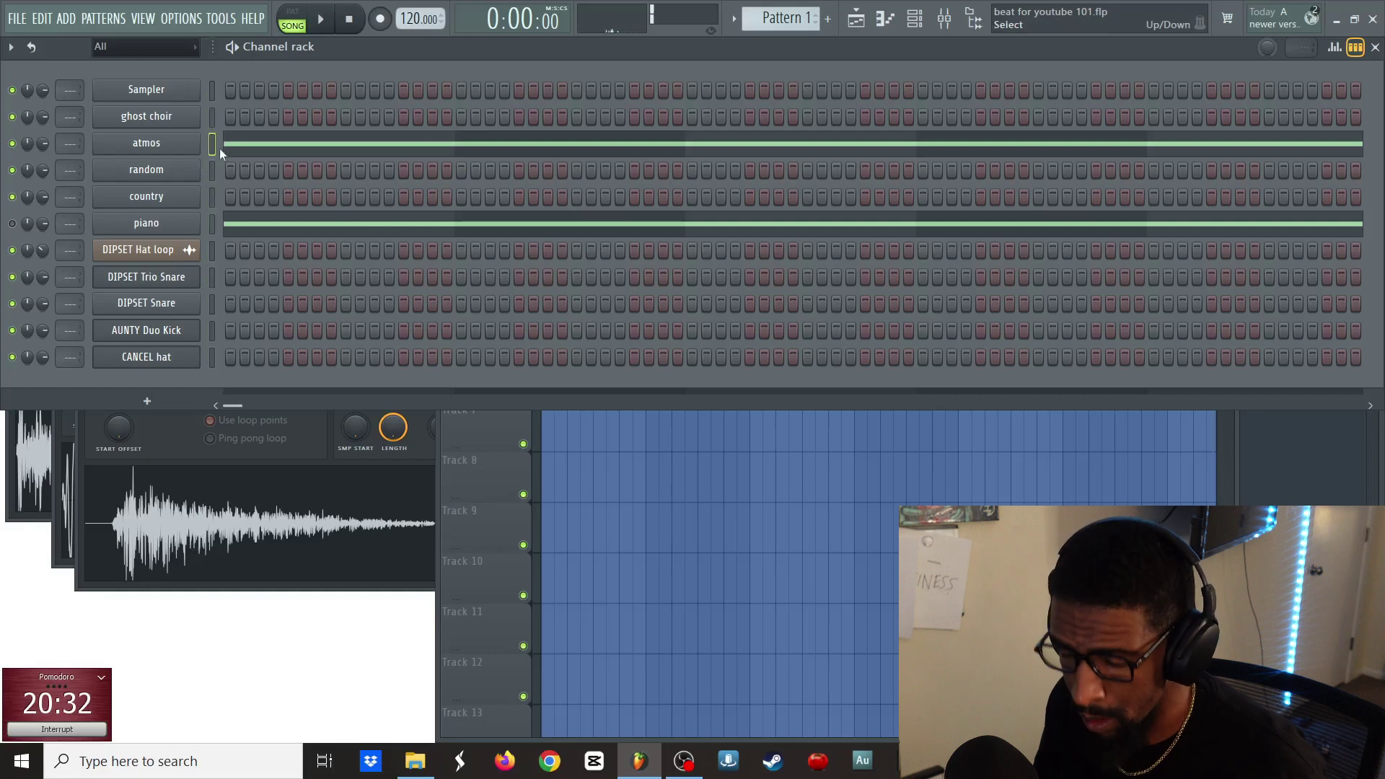
key("ctrl+v")
key("ctrl+z")
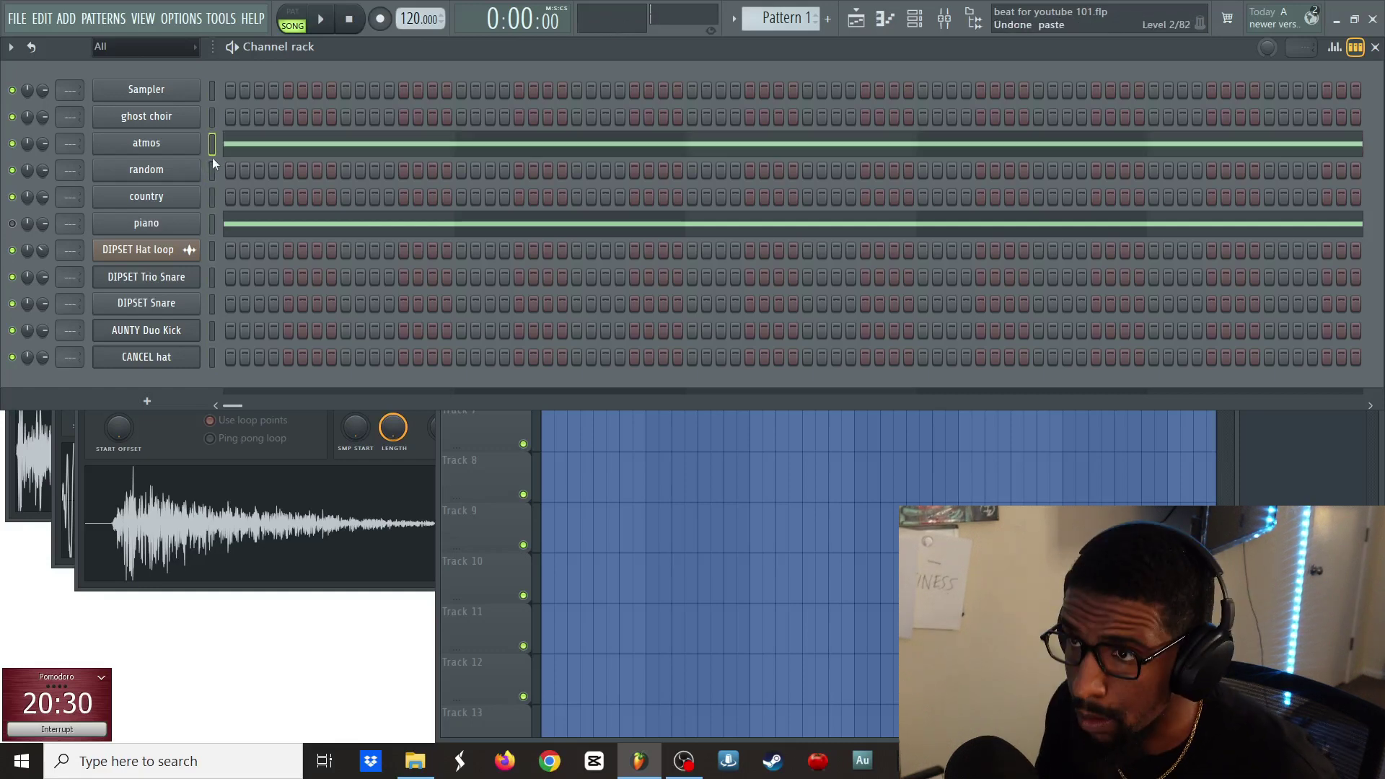
key("ctrl+a")
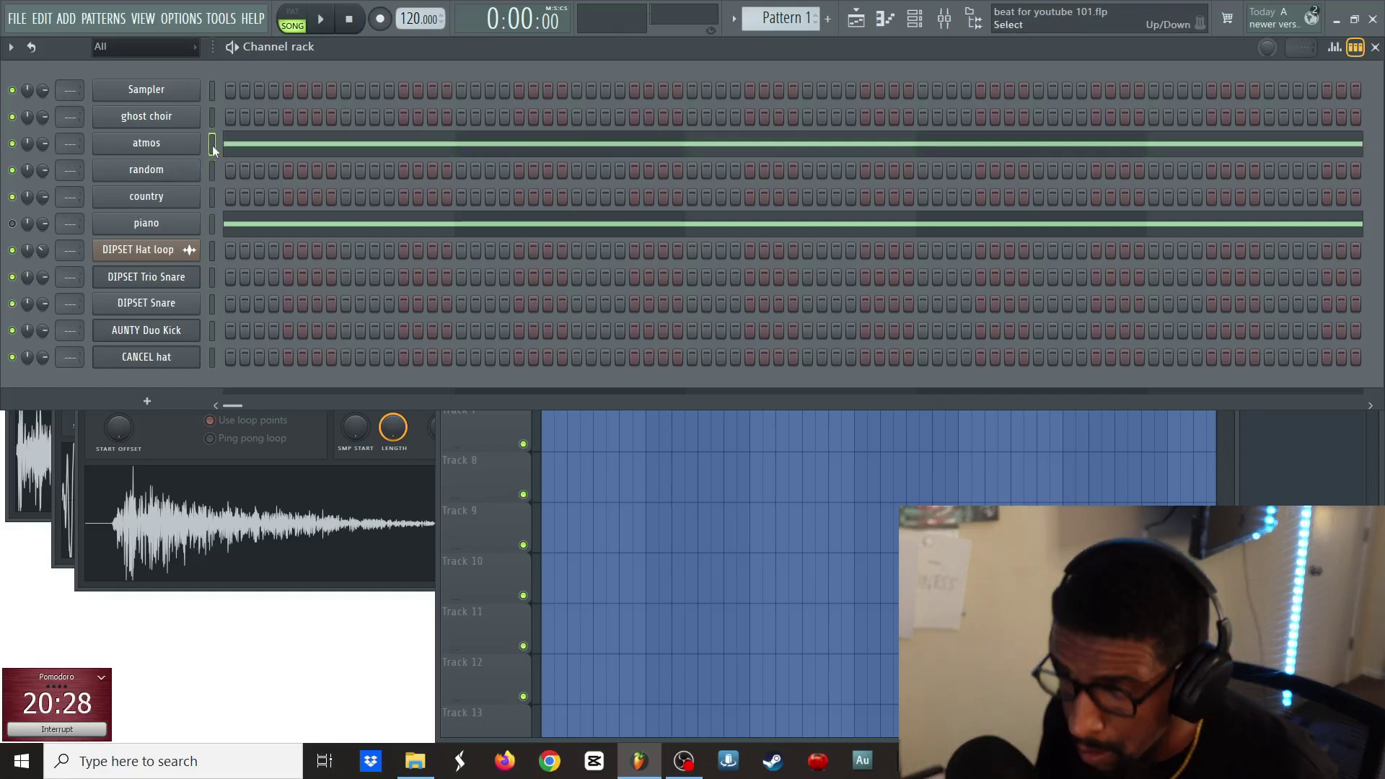
key("ctrl+v")
- Move the random channel's eight-bar note up to C6 in the piano roll and return to the channel rack
left_click(244, 174)
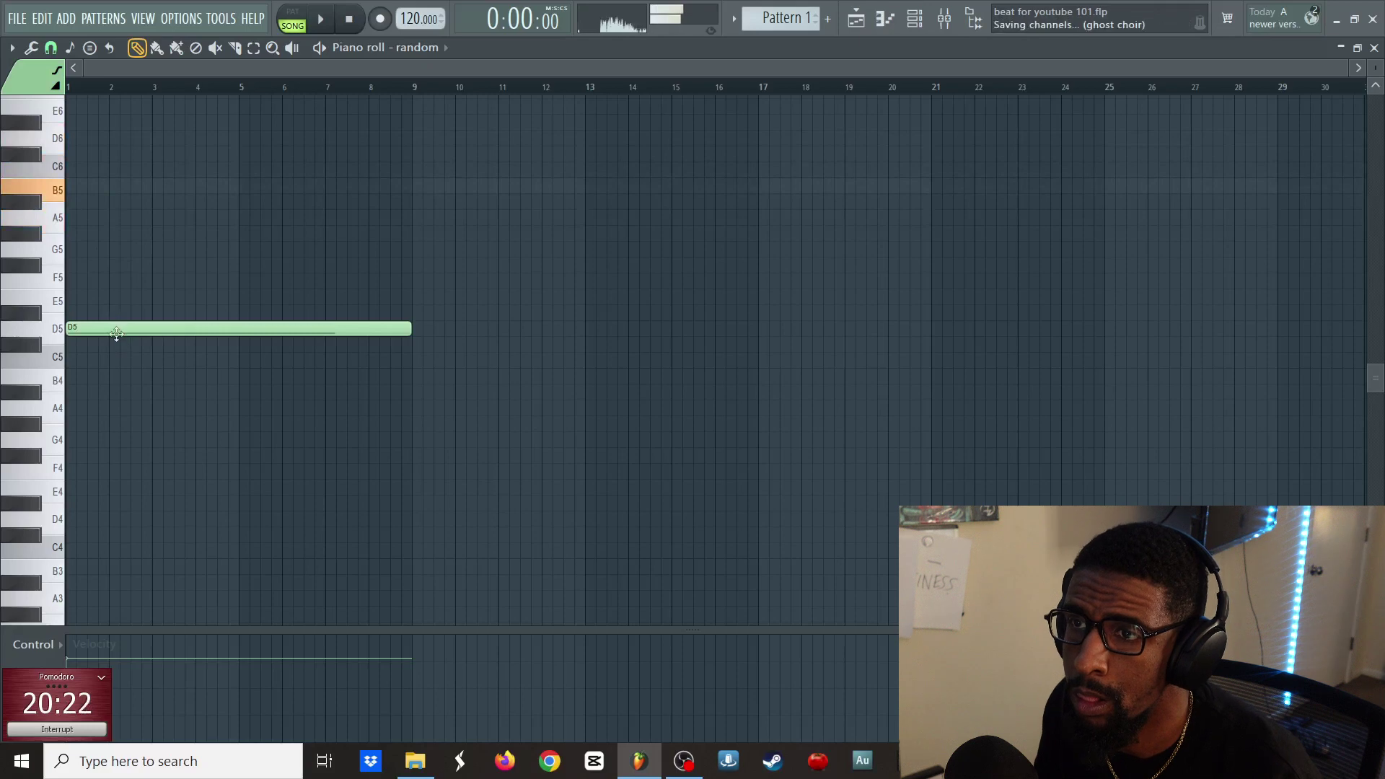
left_click_drag(117, 330, 118, 173)
key("F7")
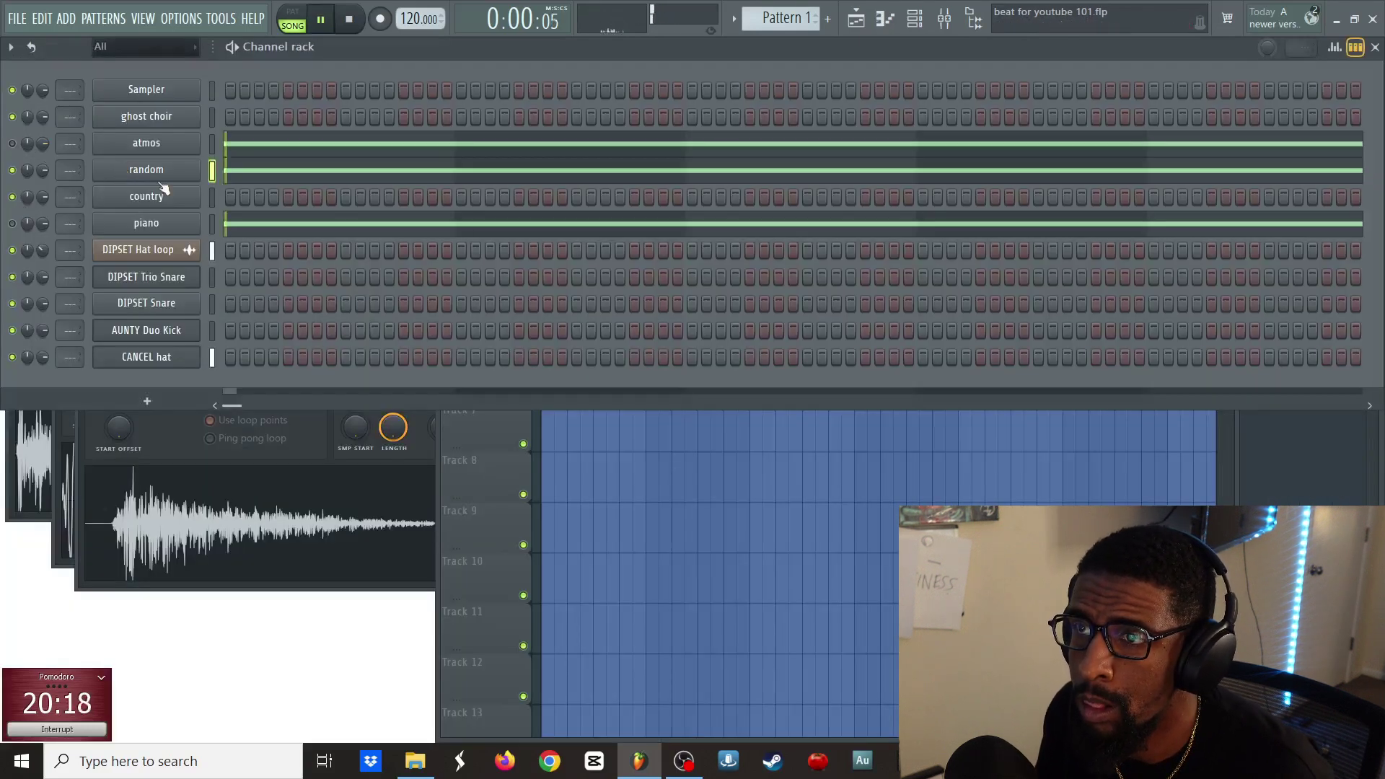
- Inspect the session key options of the random channel's Final Stretch kit during playback
left_click(153, 172)
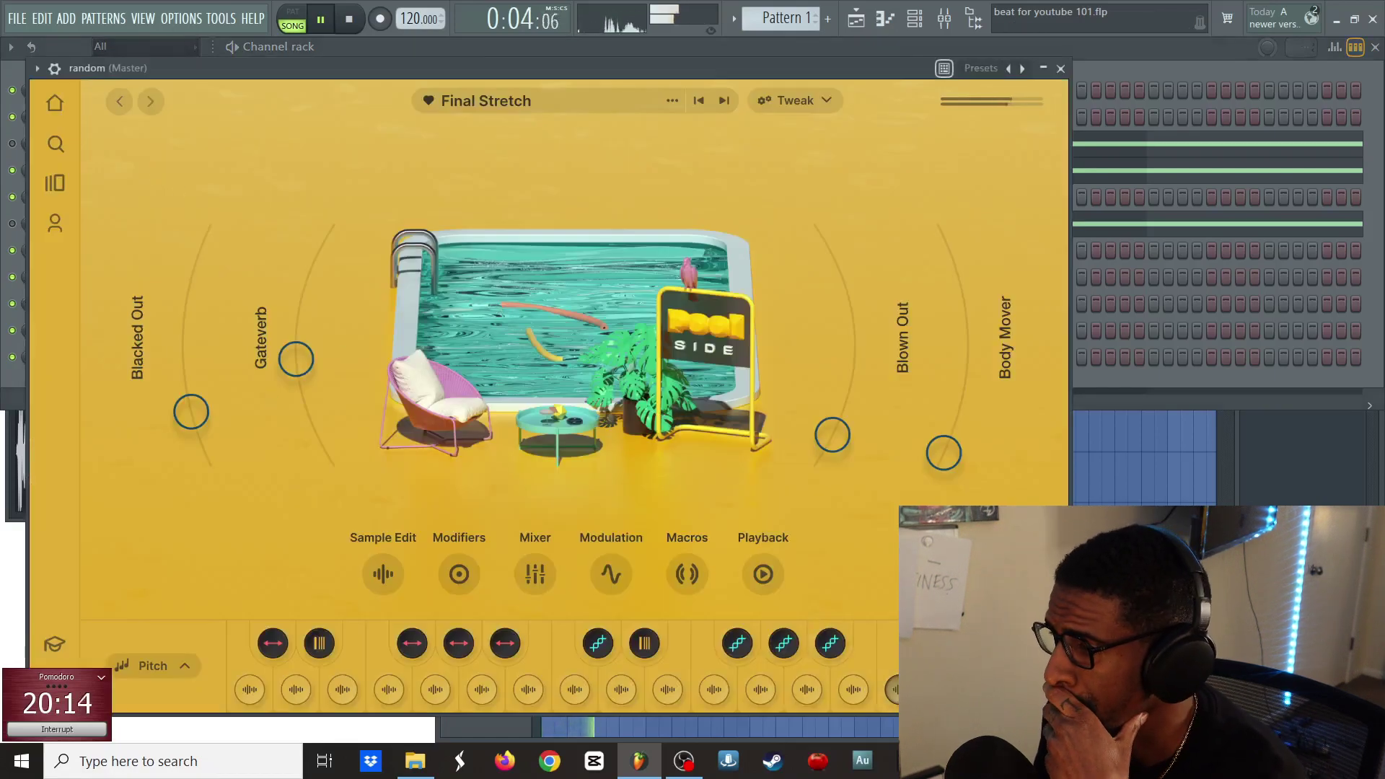
left_click(980, 666)
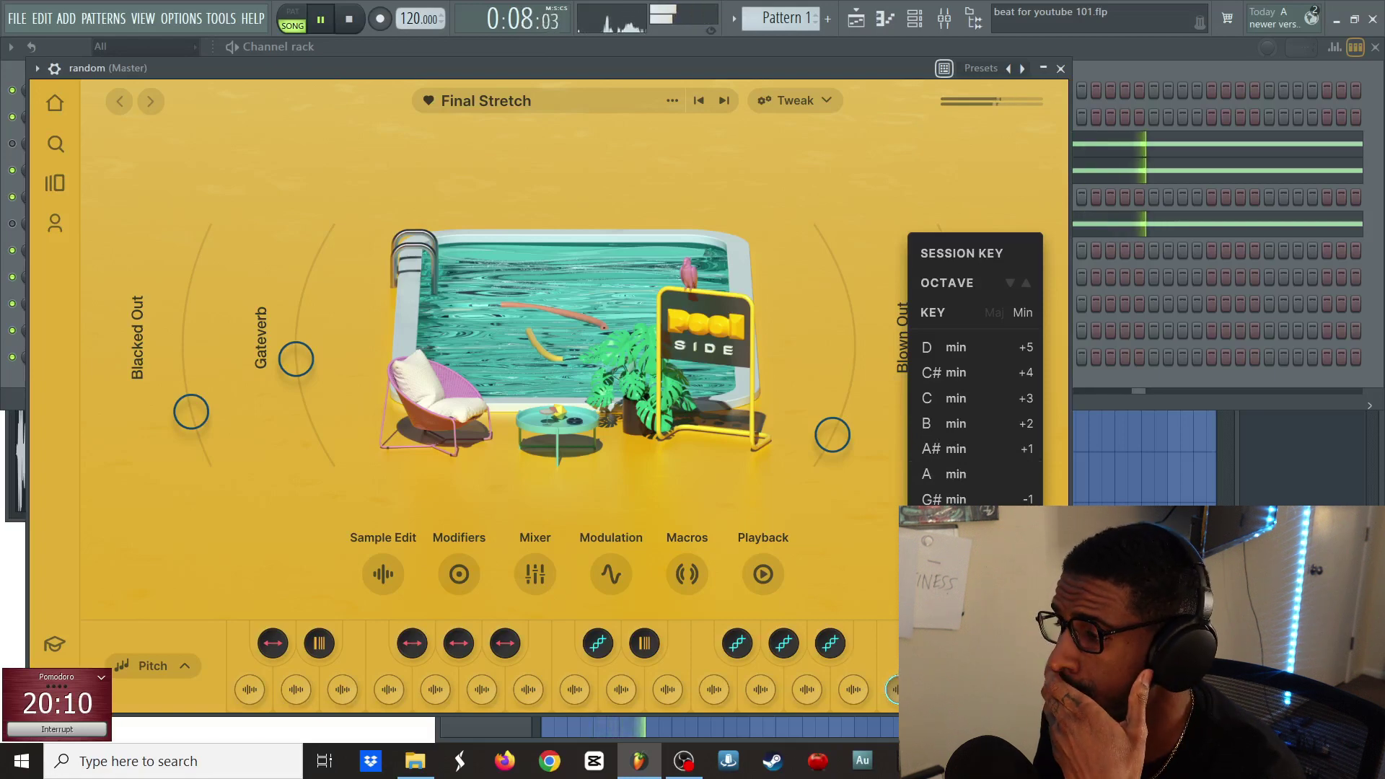
left_click(1125, 530)
- Route the DIPSET Hat loop to mixer insert 1 and load Fruity parametric EQ 2 in slot 3
double_click(596, 223)
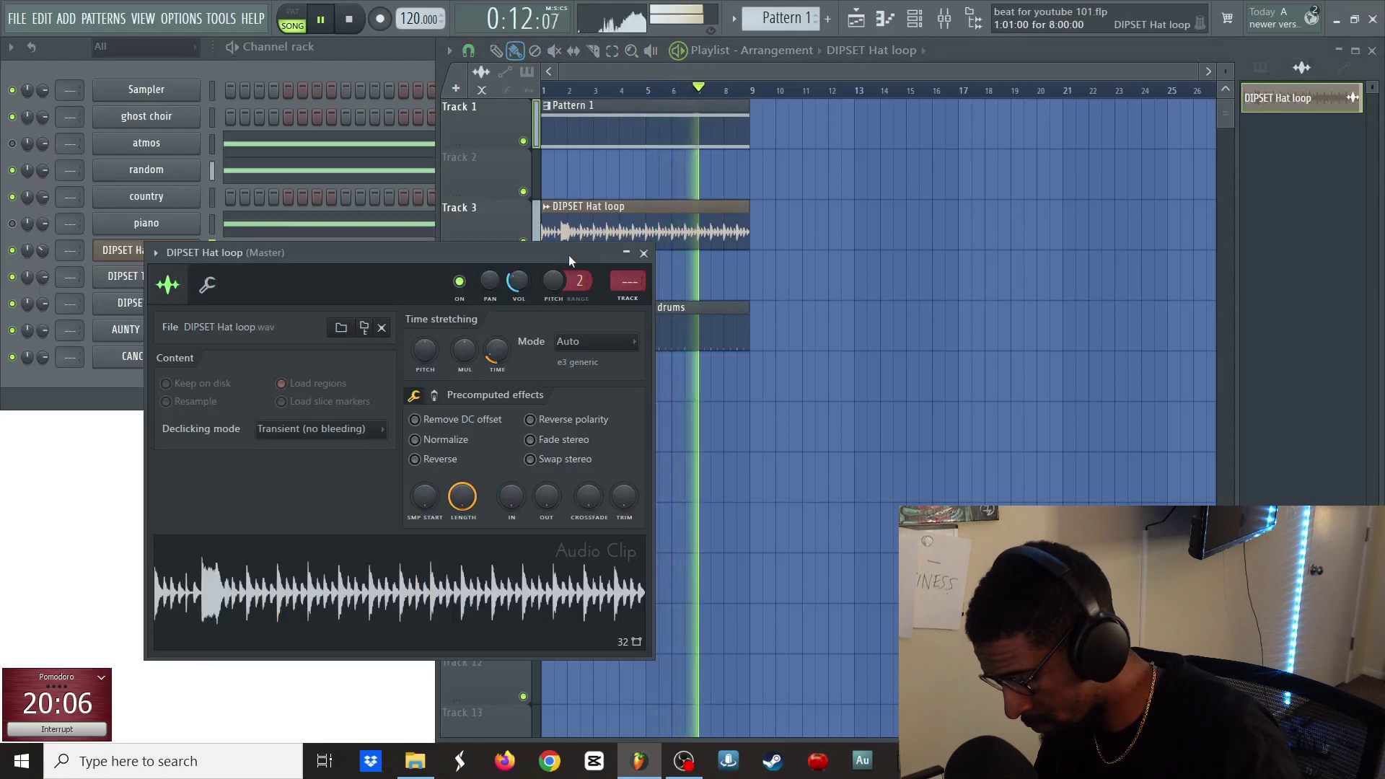
key("F9")
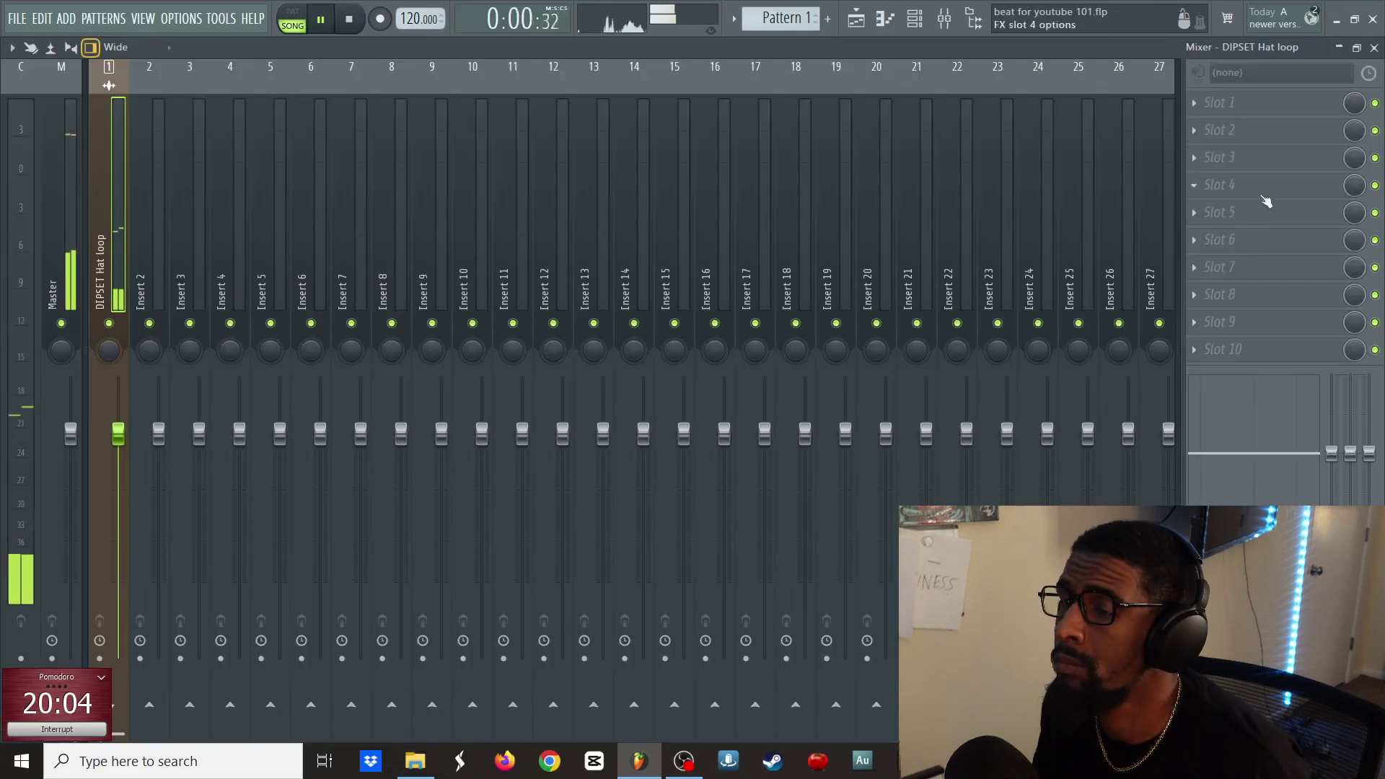
left_click(1274, 168)
mouse_move(1061, 311)
mouse_move(971, 312)
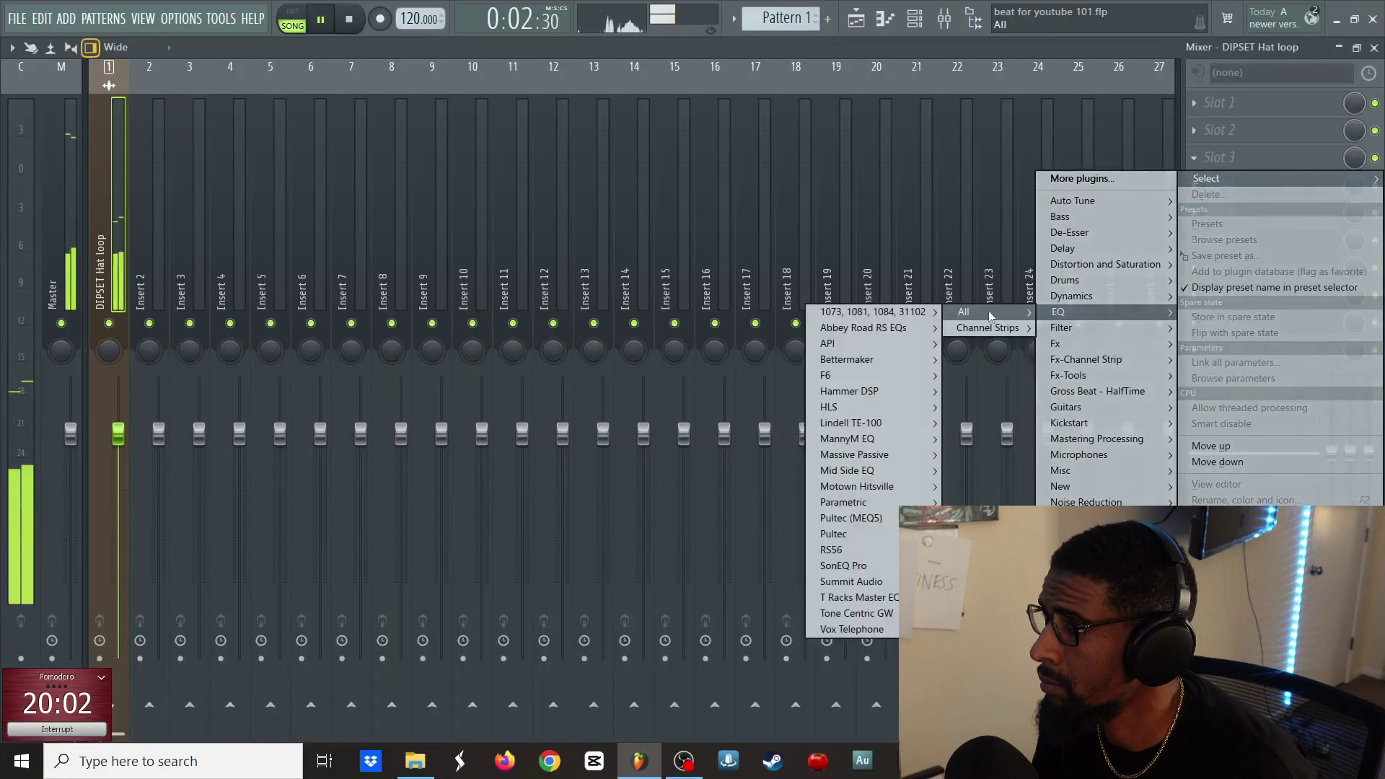
mouse_move(844, 502)
left_click(748, 519)
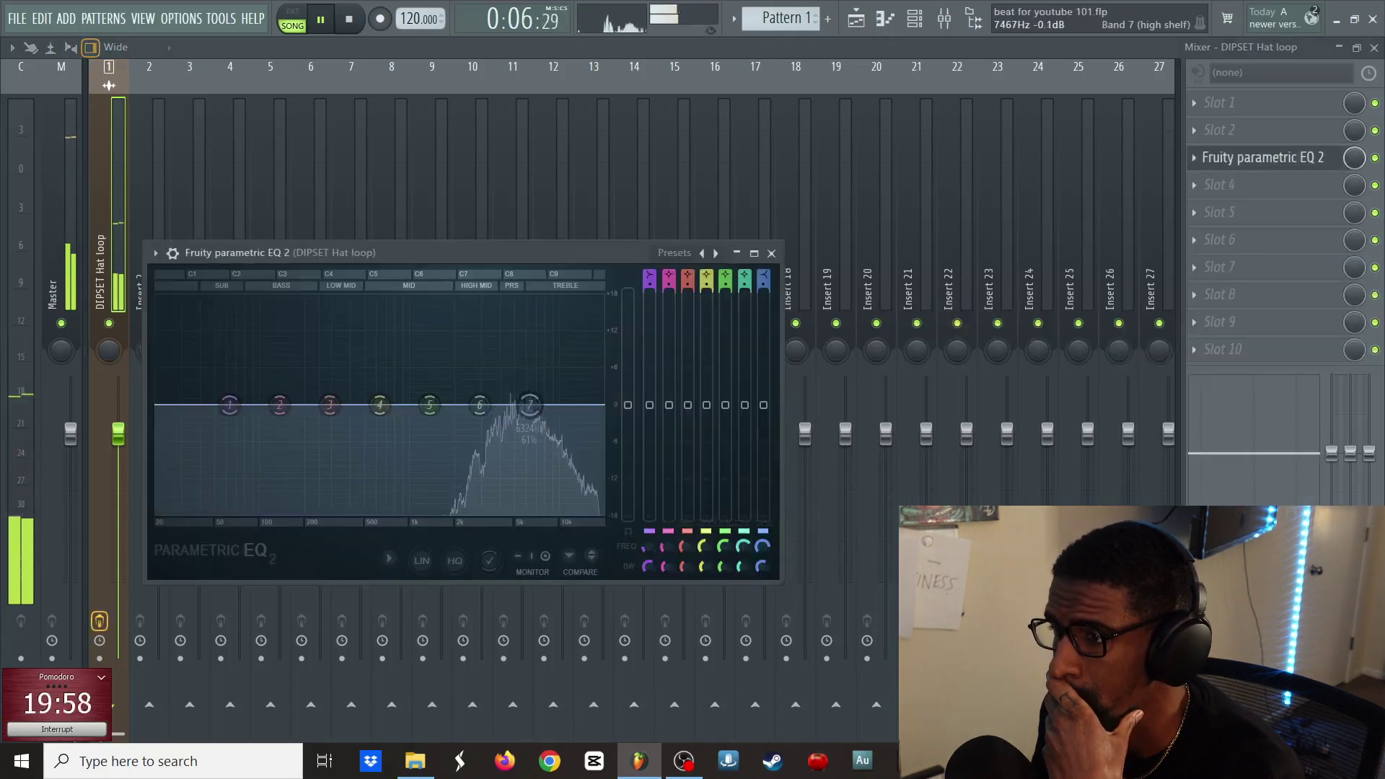
- Shape the hat loop EQ by cutting band 7 to -18 dB near 10784 Hz, cutting the lows with band 1 and boosting band 6
left_click_drag(530, 404, 565, 514)
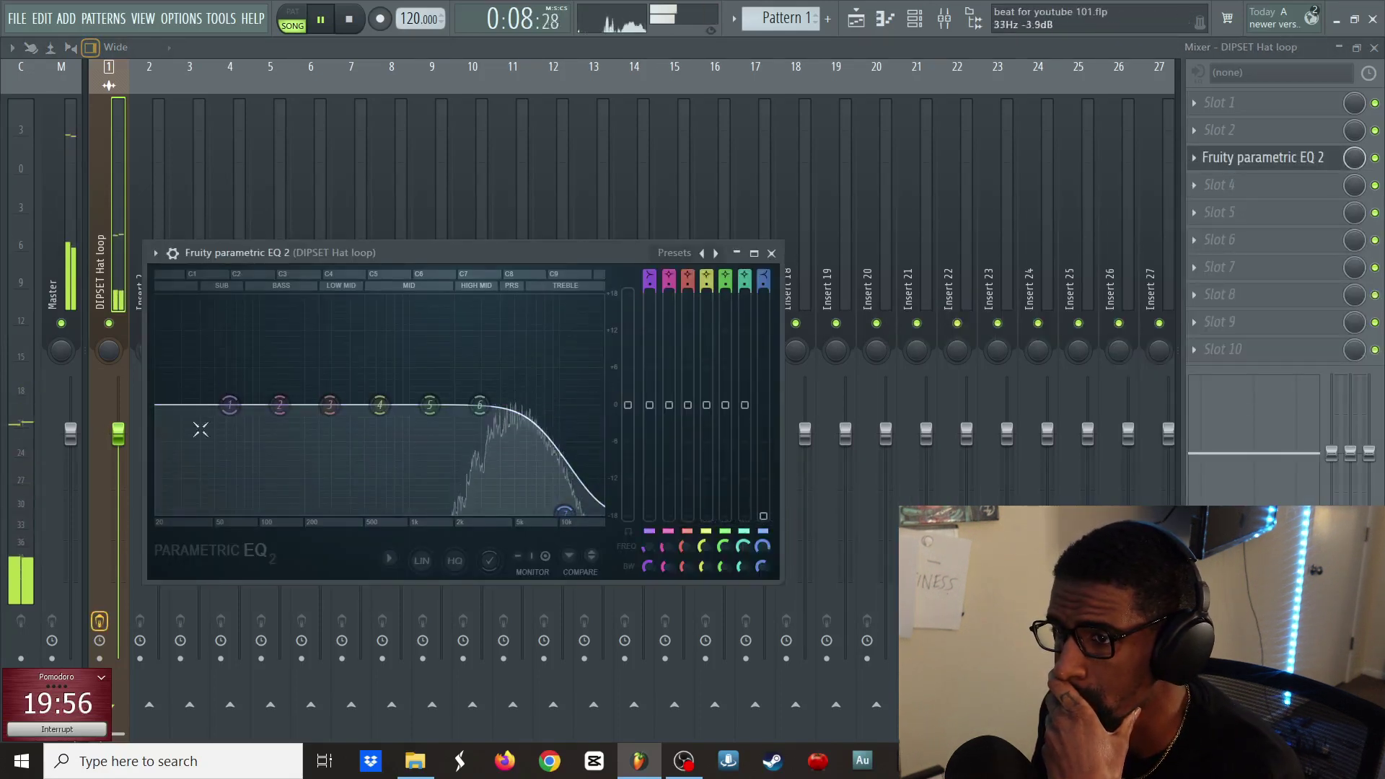
left_click_drag(230, 405, 292, 507)
left_click_drag(480, 405, 499, 373)
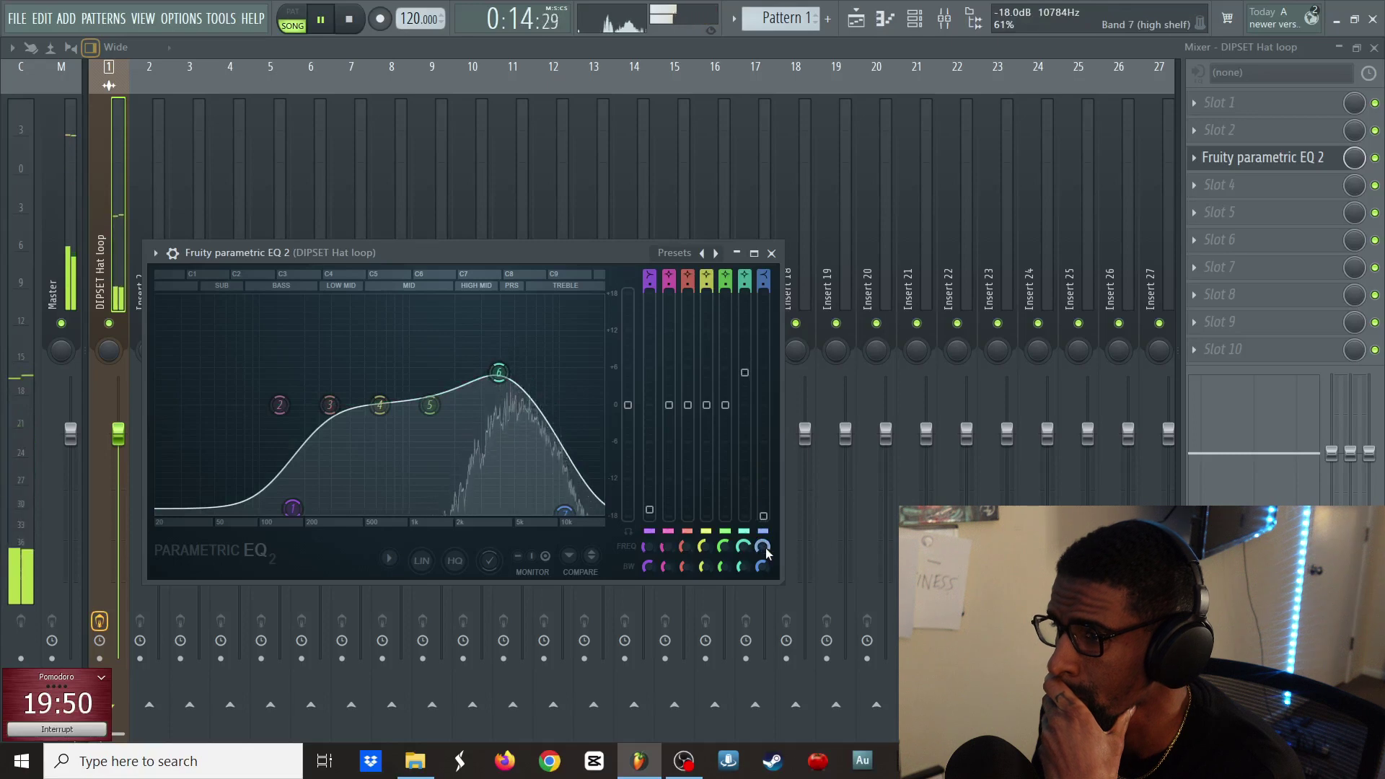
left_click(1277, 159)
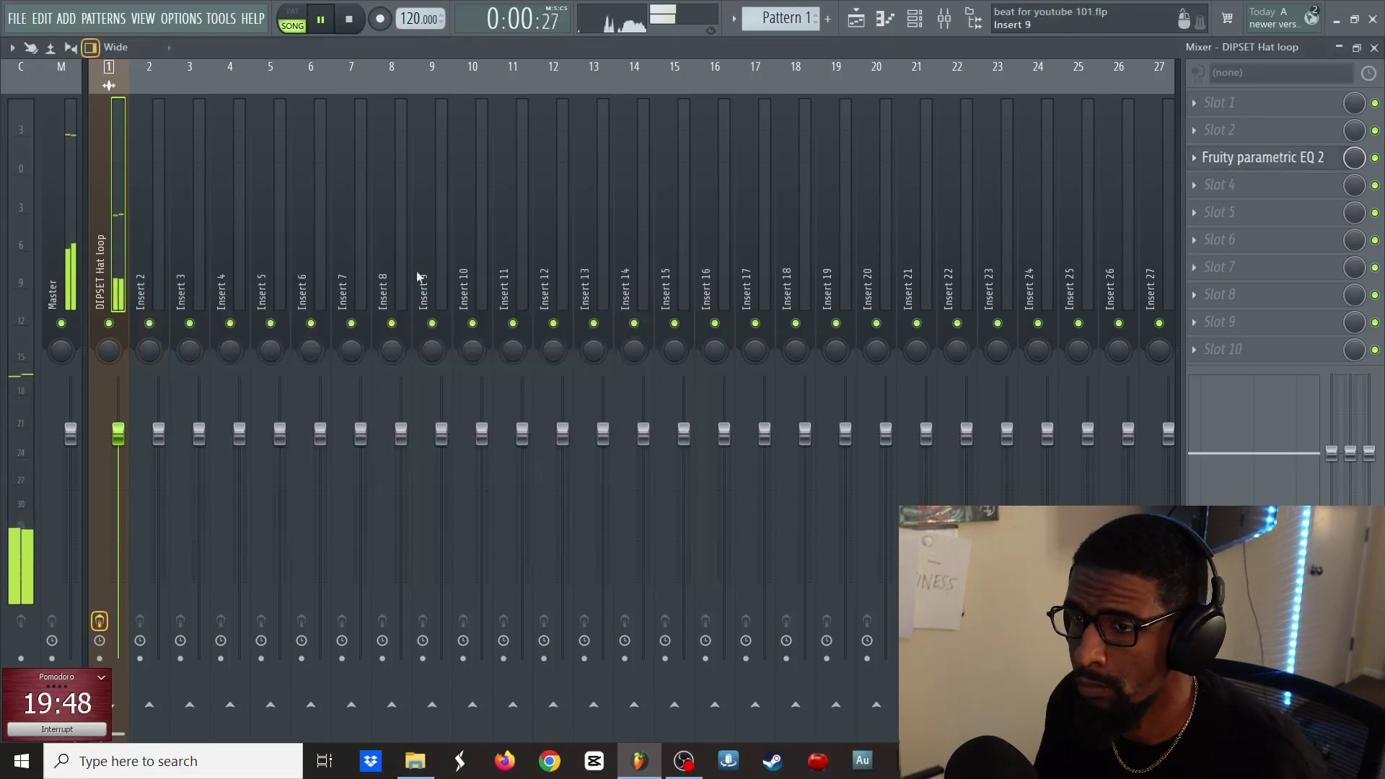
- Lower the DIPSET Hat loop mixer fader slightly and close the mixer and sampler windows
mouse_move(112, 349)
left_mouse_down()
mouse_move(112, 365)
mouse_move(112, 349)
left_mouse_up()
left_click_drag(117, 434, 118, 446)
key("Escape")
key("Escape")
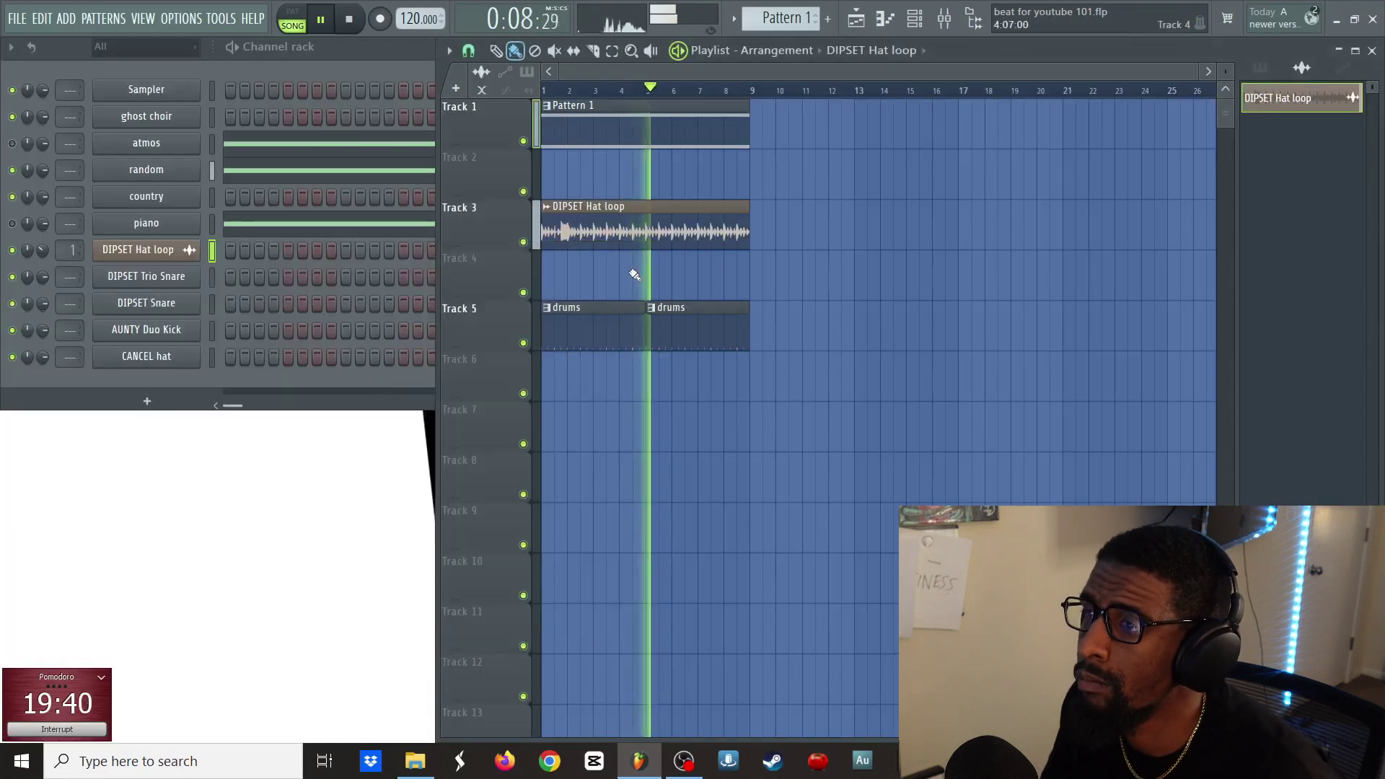
- In the drums pattern, add AUNTY Duo Kick hits on steps 1, 5, 23, 33, 37, 43, 53 and 55
left_click(582, 320)
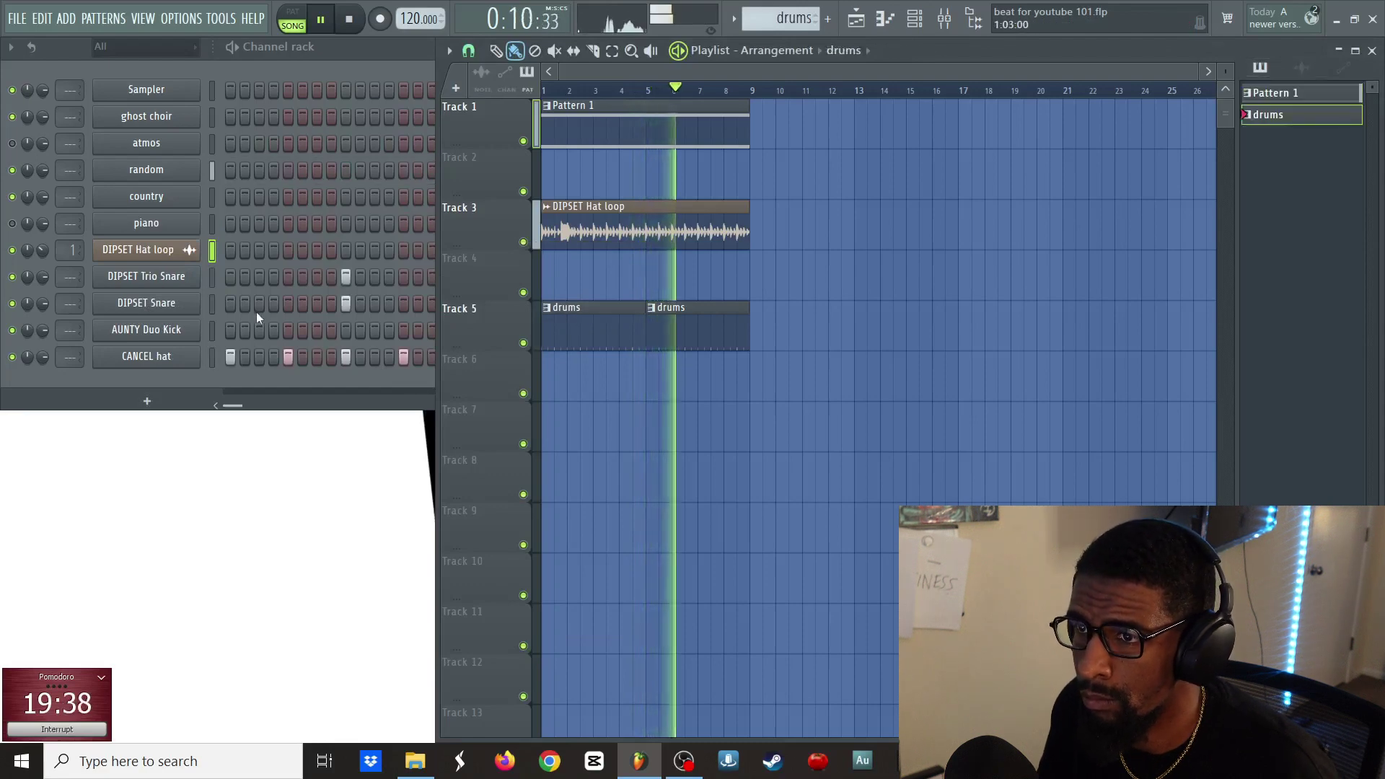
left_click(231, 329)
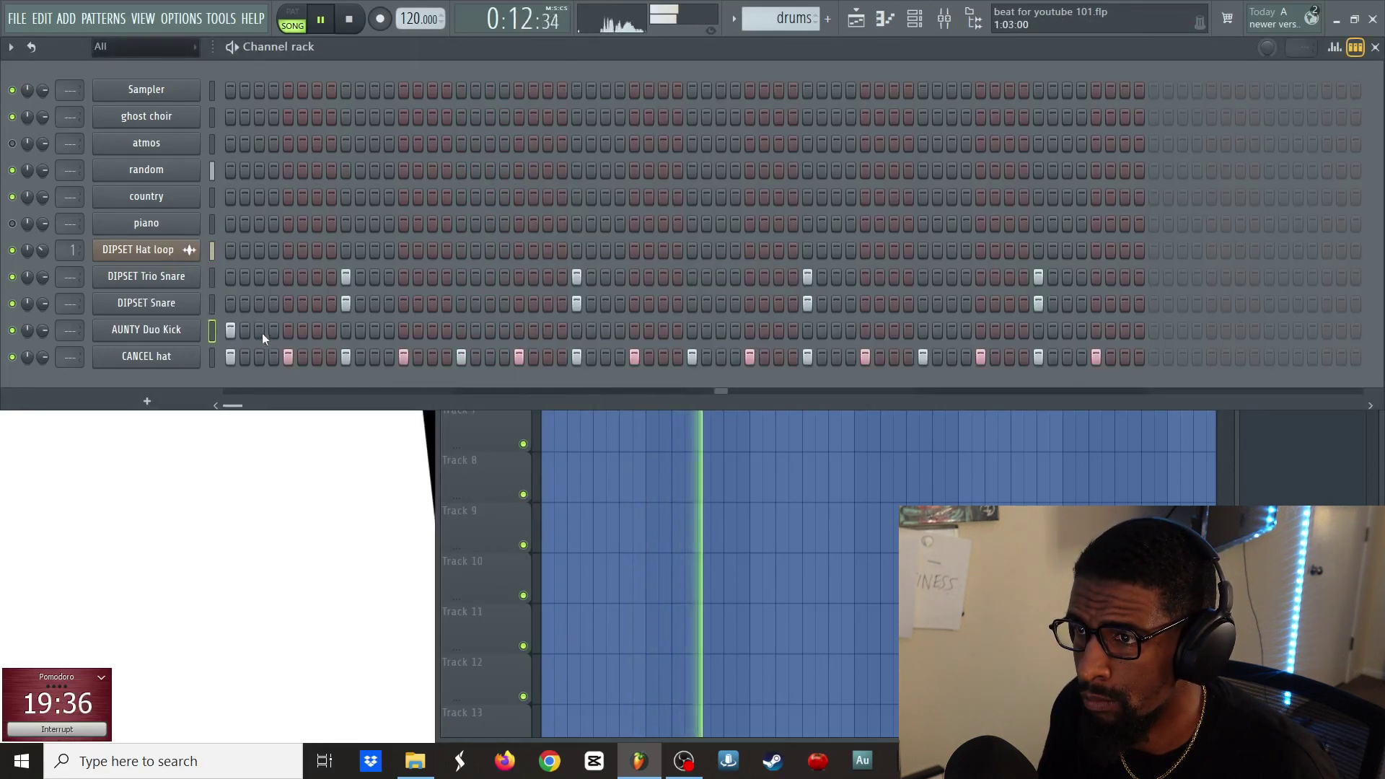
left_click(285, 333)
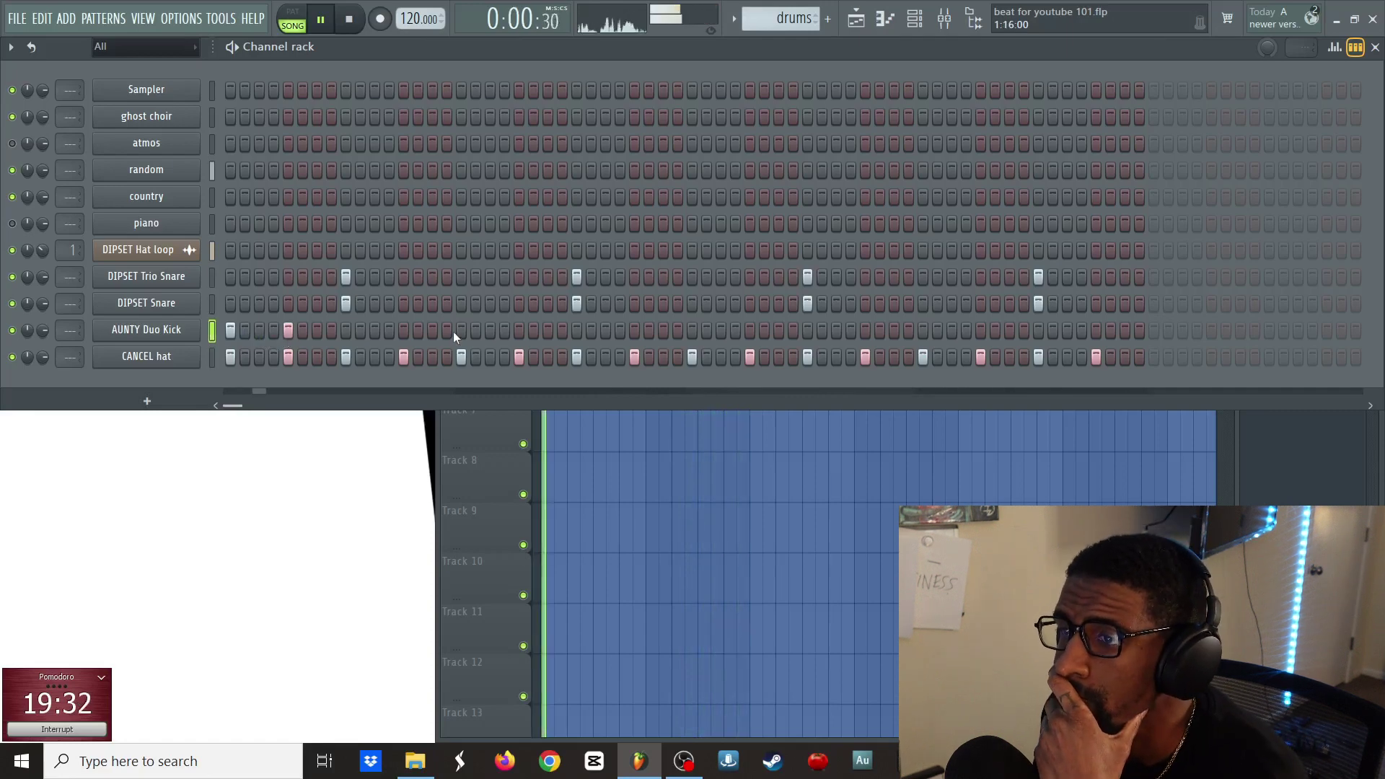
left_click(546, 334)
left_click(749, 333)
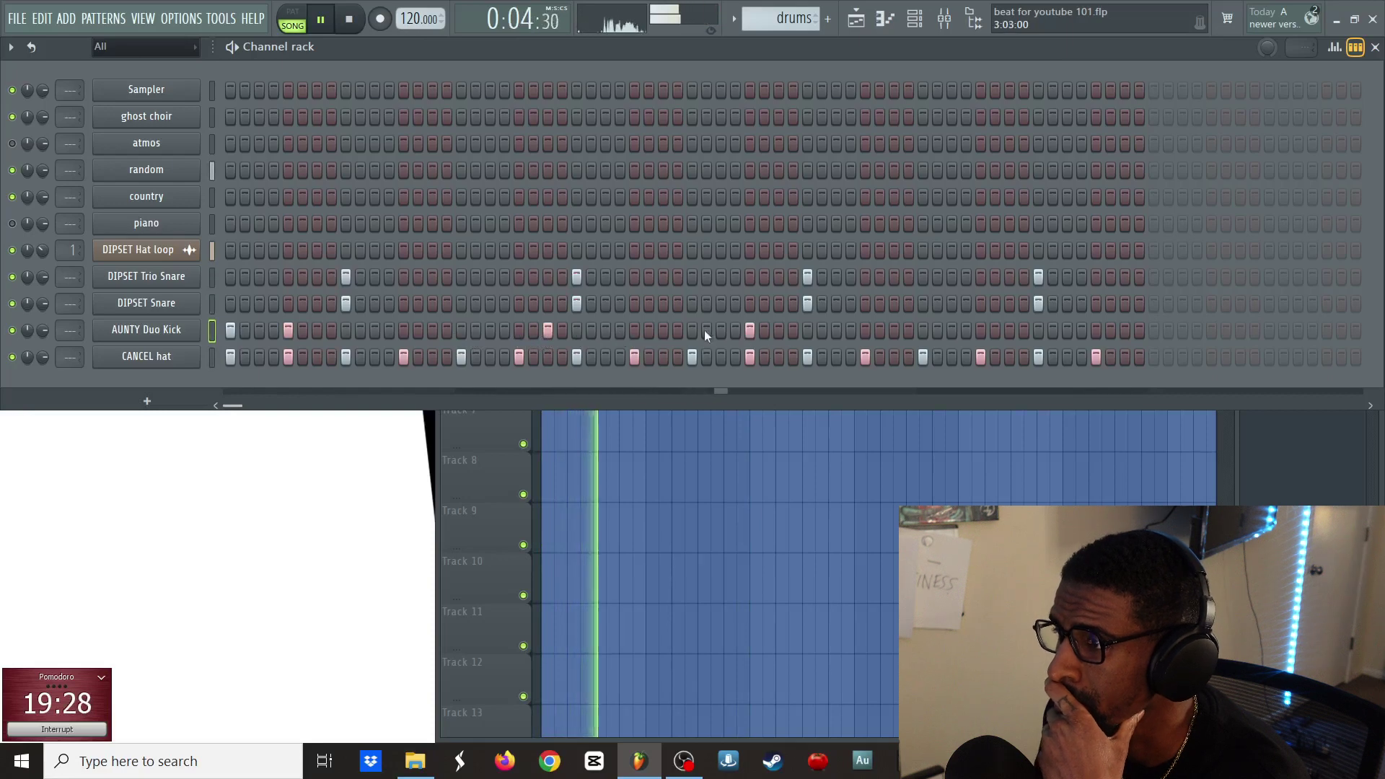
left_click(985, 329)
left_click(1007, 332)
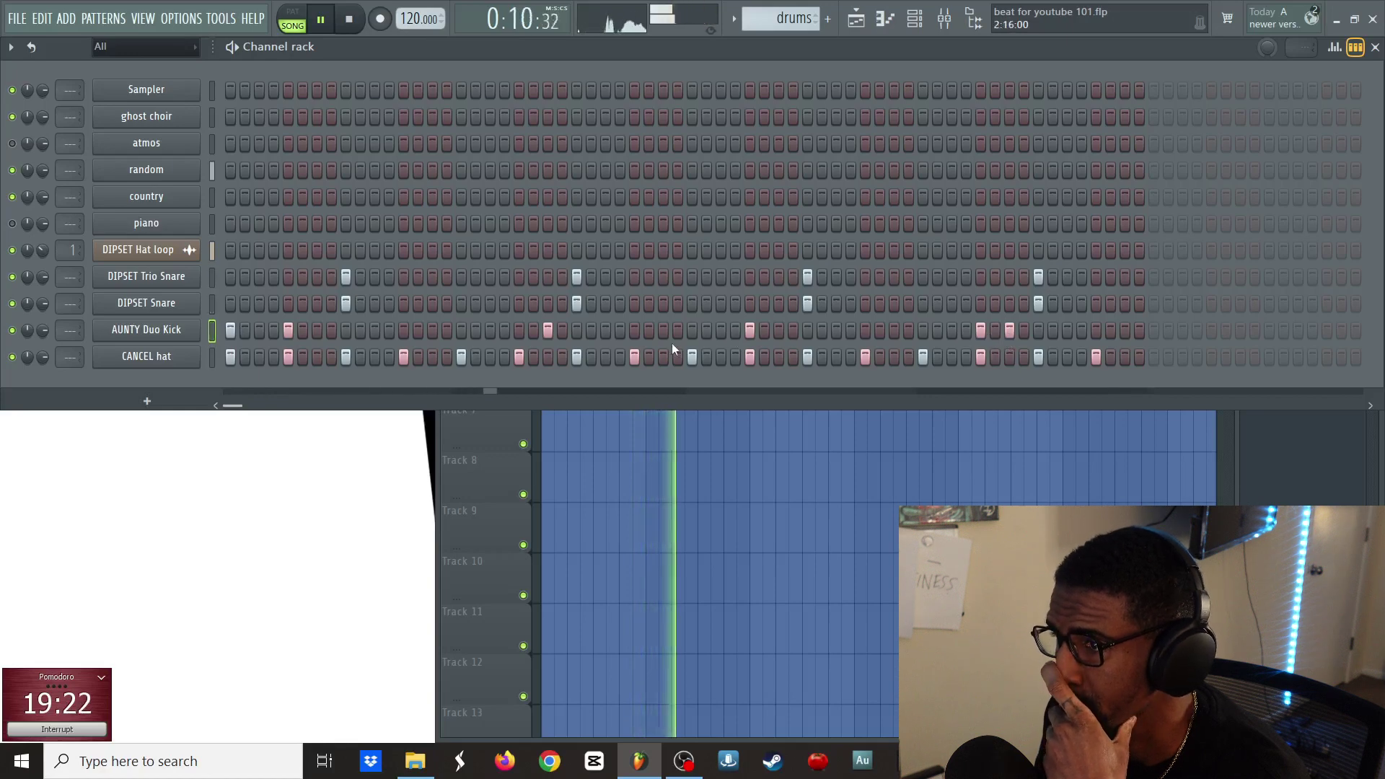
left_click(692, 331)
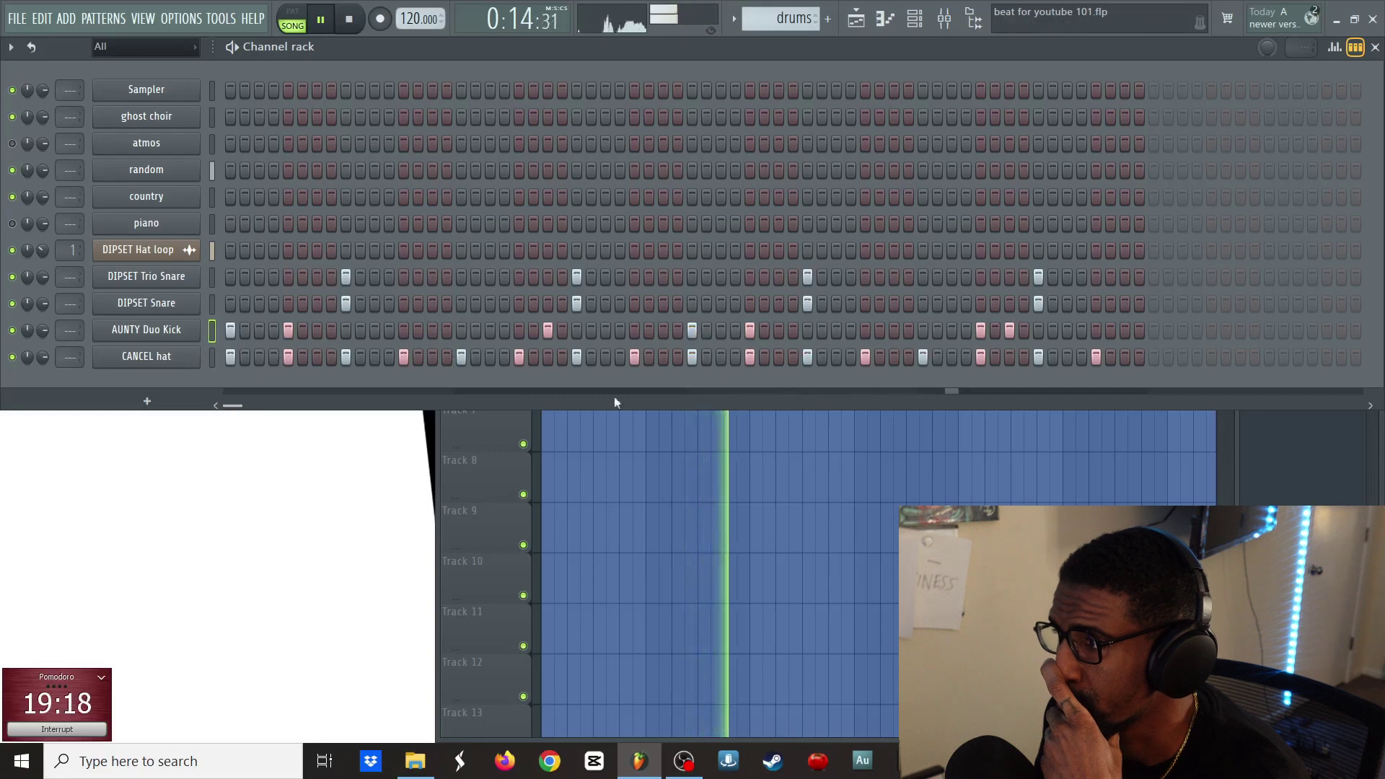
left_click(836, 330)
- Set the AUNTY Duo Kick sample's quick fade out to 12% and close its sampler window
left_click(182, 330)
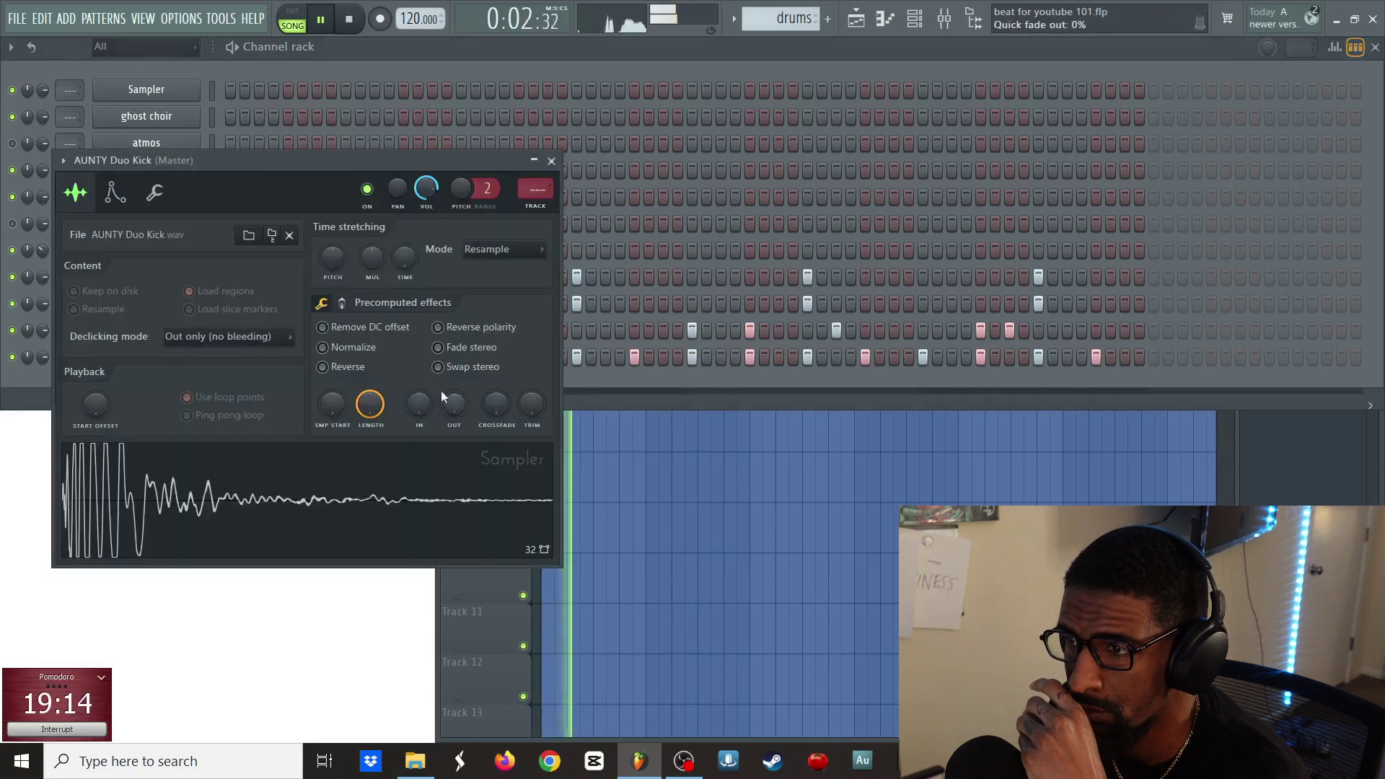
scroll(444, 414, "up", 2)
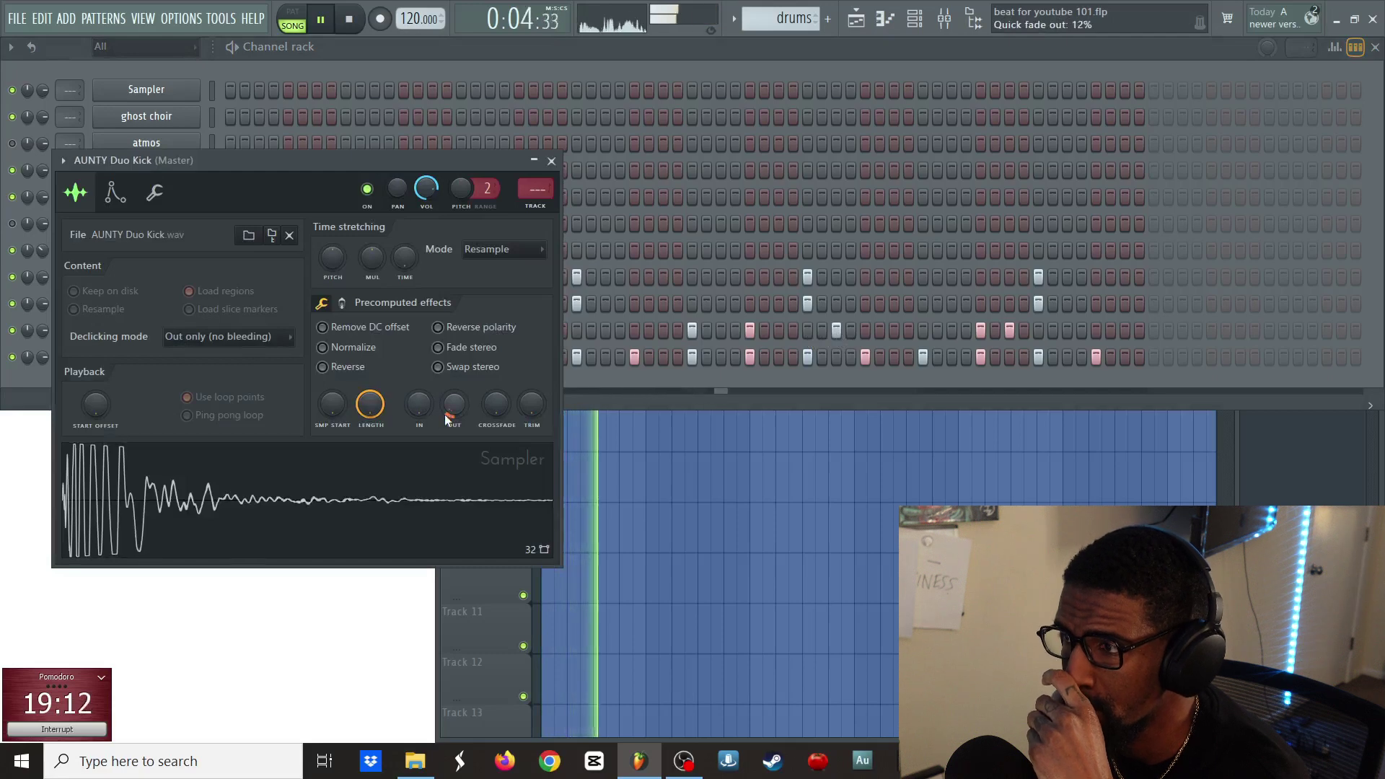
key("Escape")
right_click(678, 480)
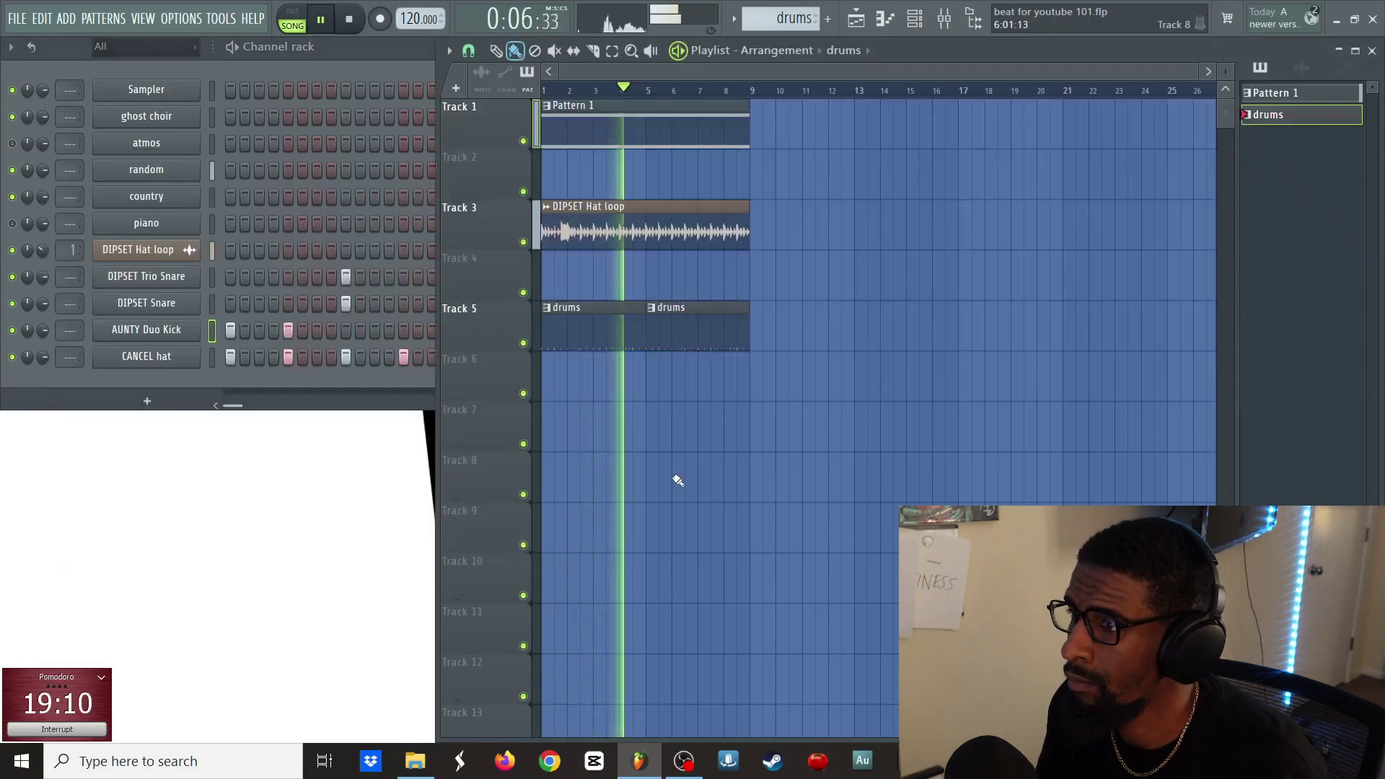
- Remove the AUNTY Duo Kick hit on step 53 and add one on step 63 of the drums pattern
left_click(378, 62)
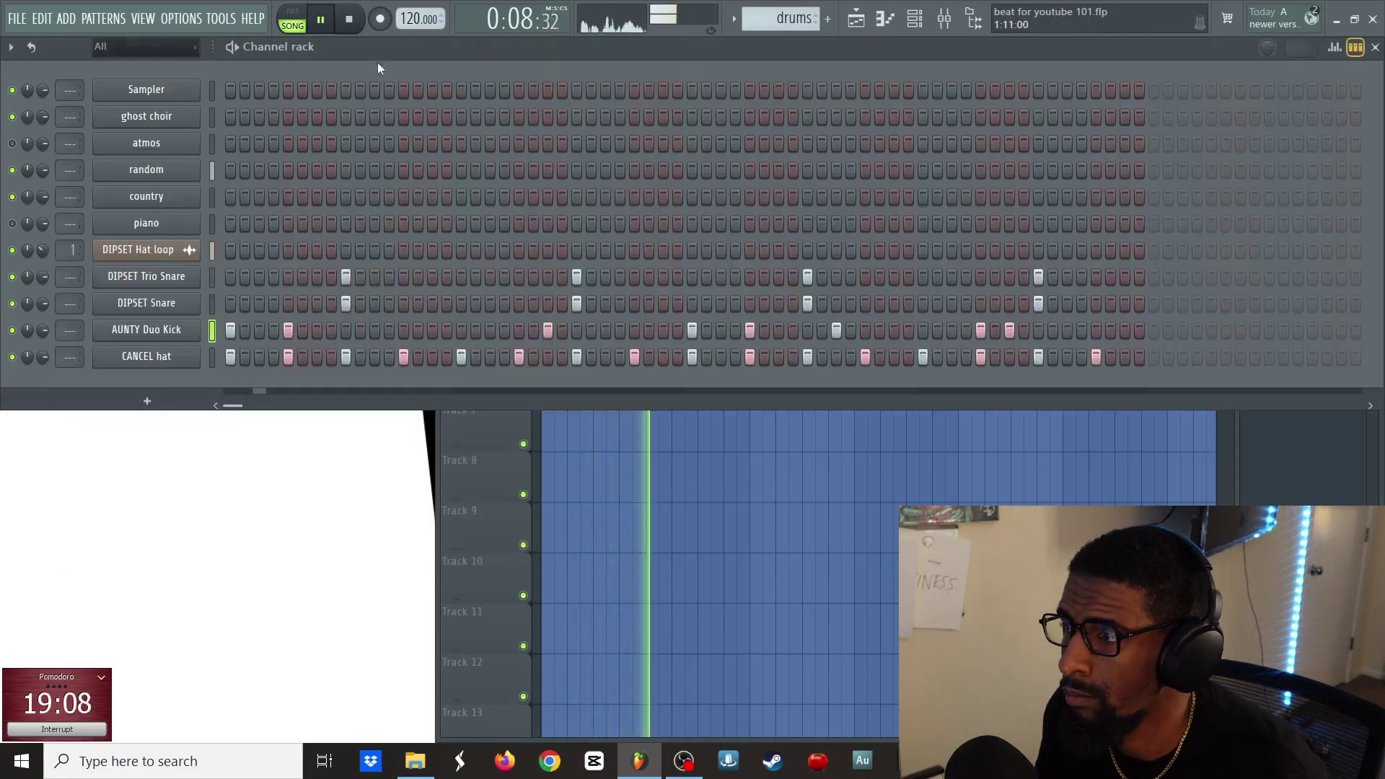
left_click(983, 332)
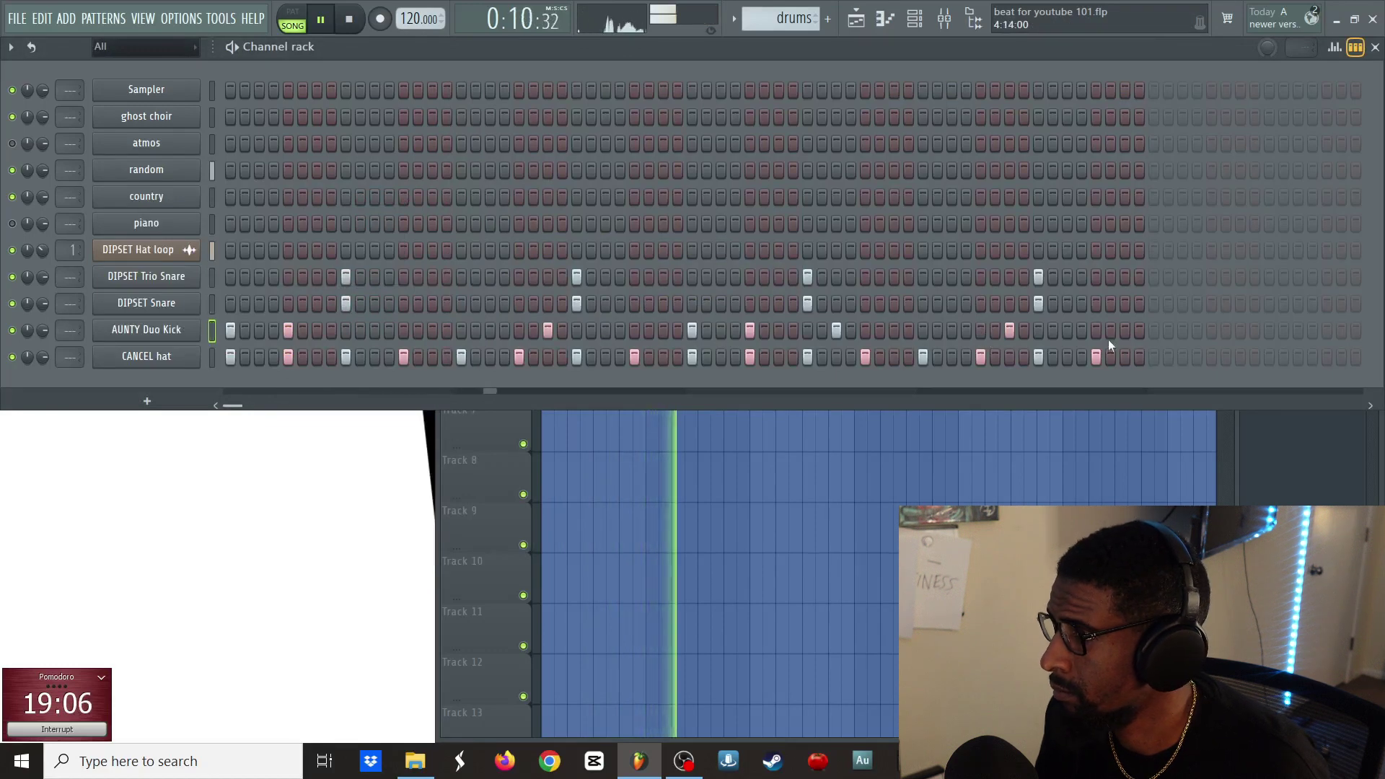
left_click(1124, 332)
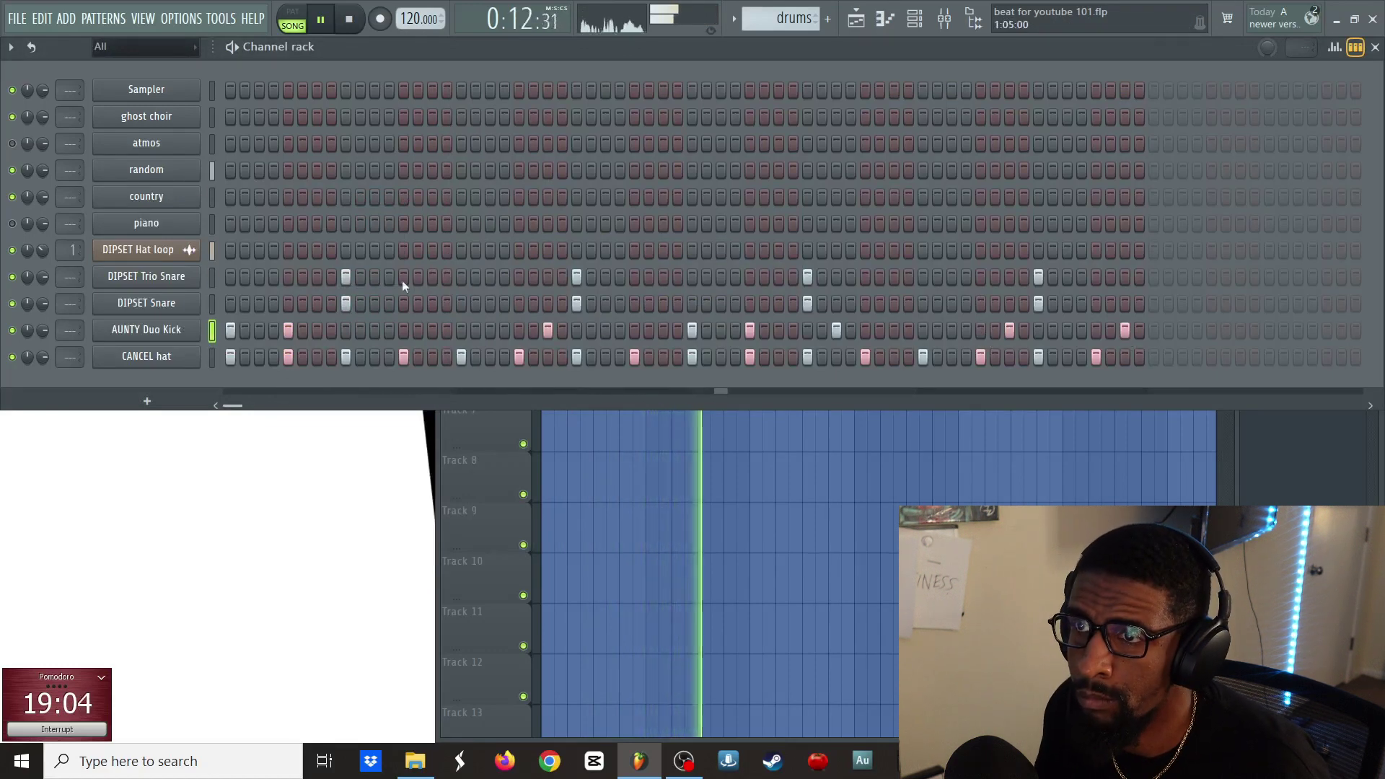
right_click(660, 438)
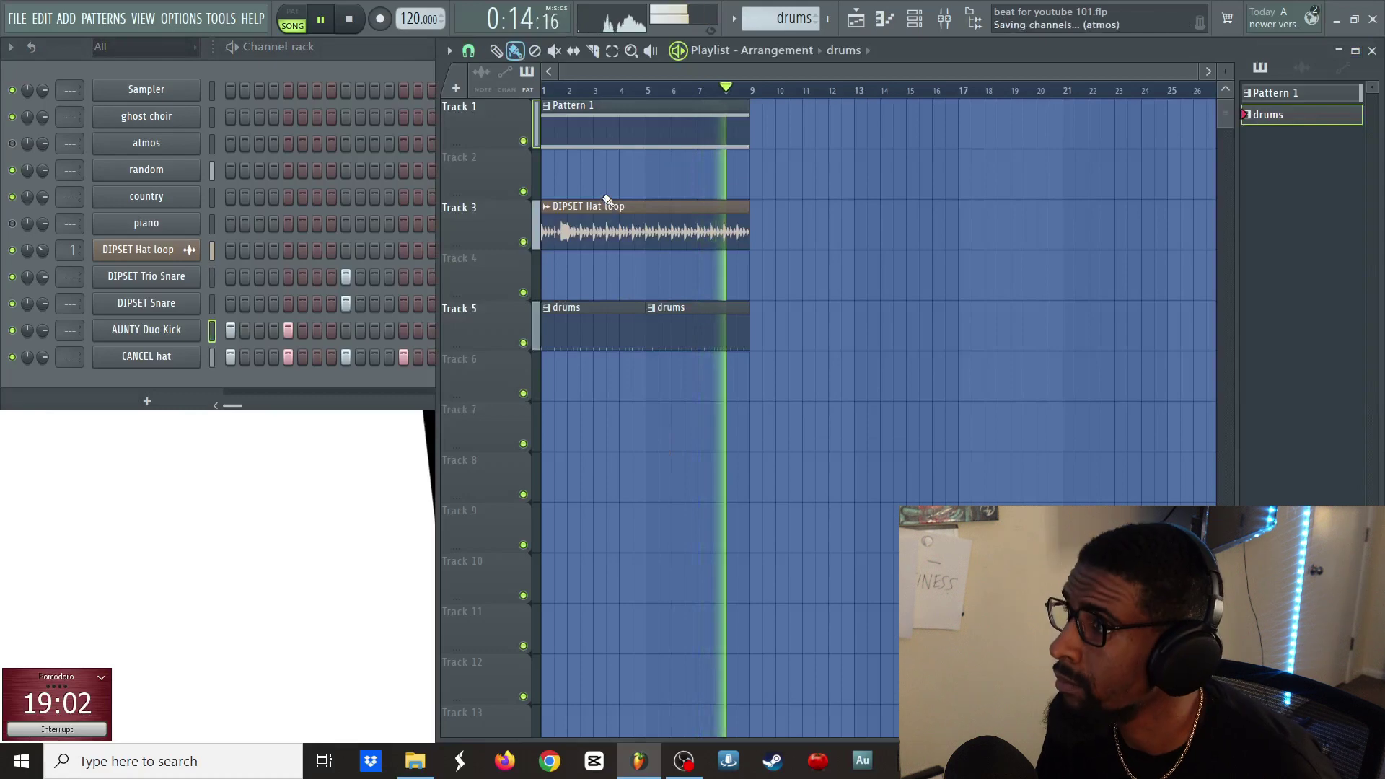
- Select Pattern 1, check the random channel's kit, stop playback and inspect the session key options of the atmos channel's Mechanical Pop kit
left_click(581, 134)
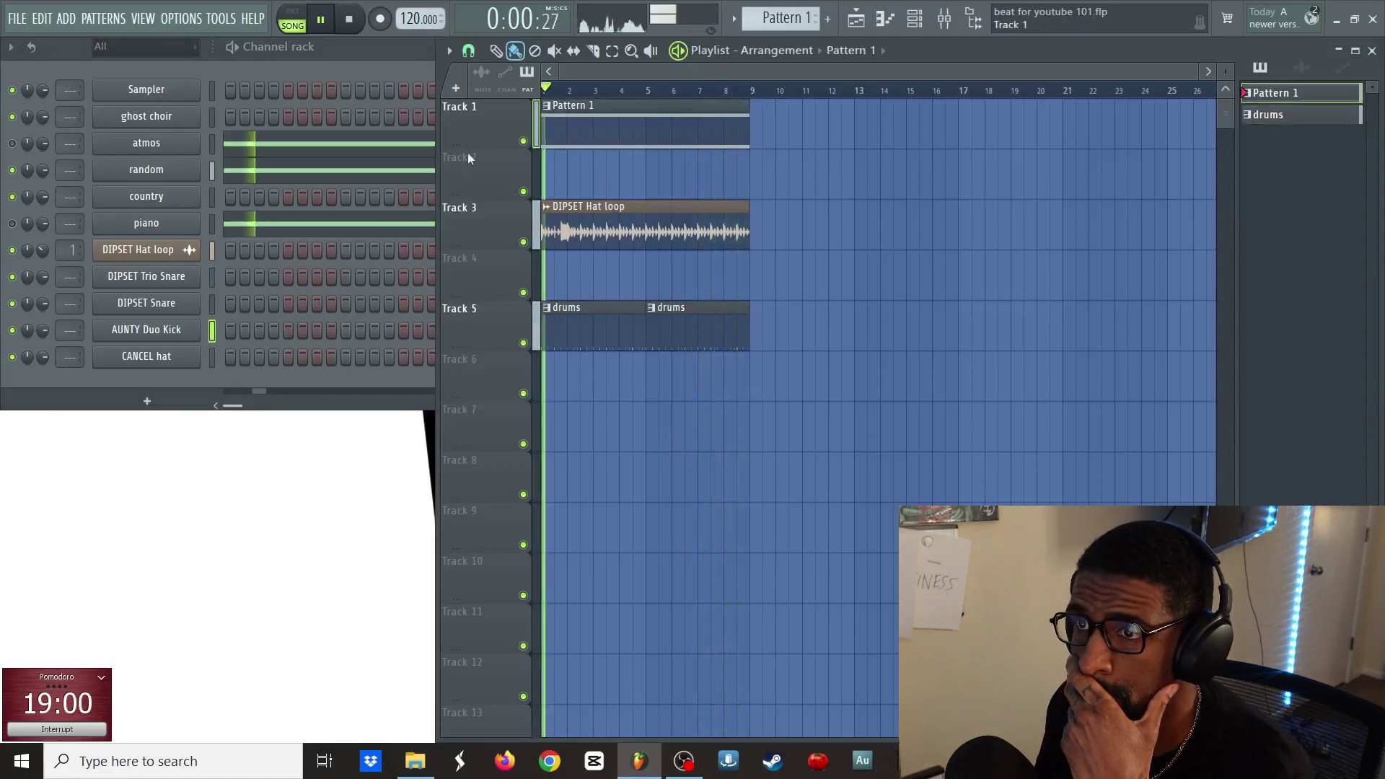
left_click(167, 176)
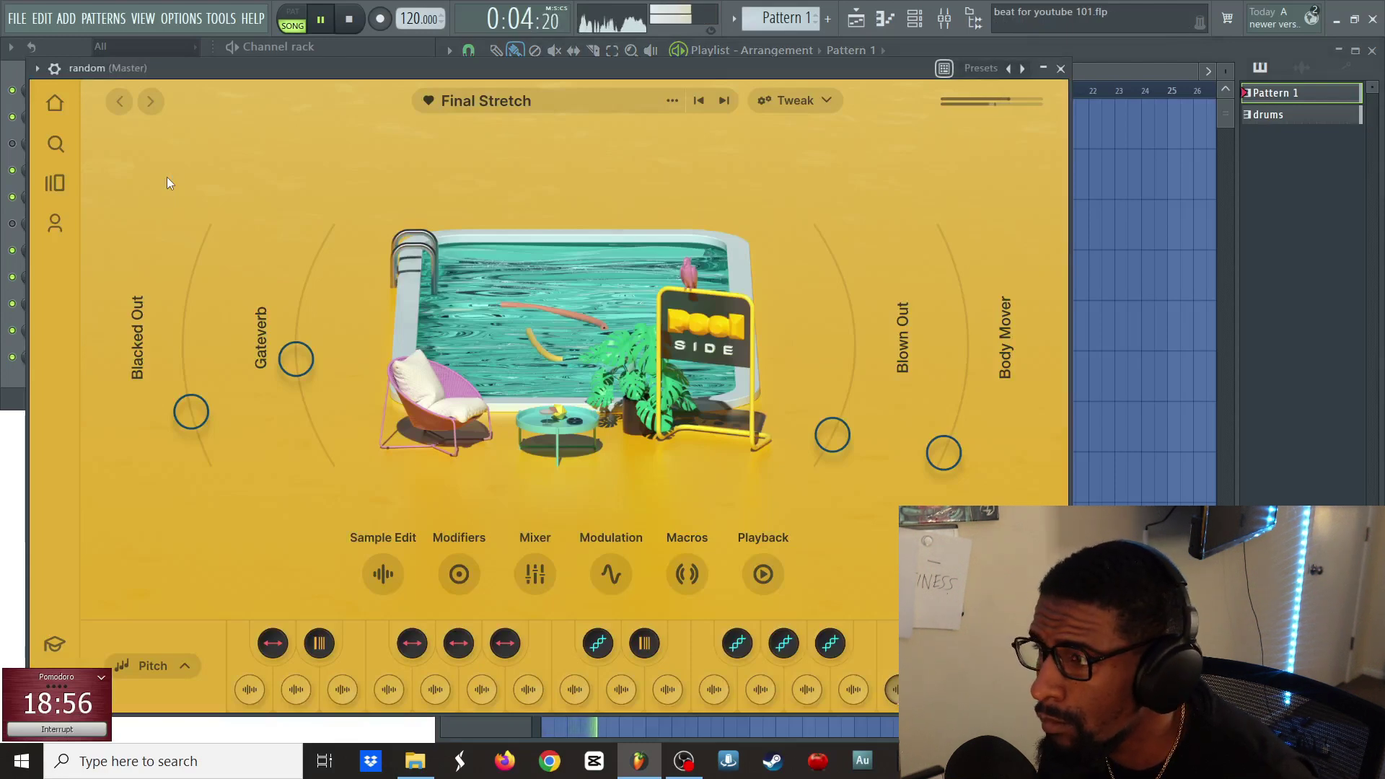
key("Escape")
key("space")
left_click(151, 146)
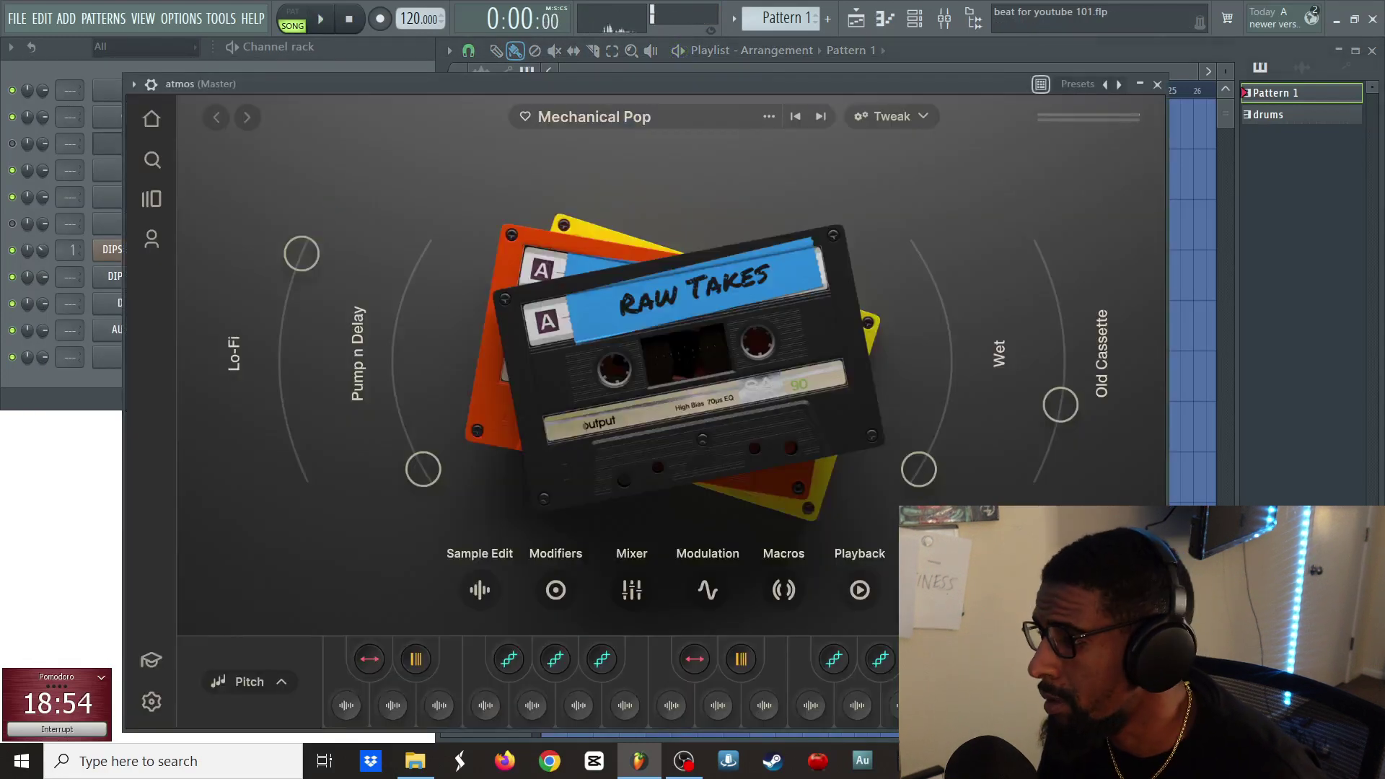
left_click(1073, 682)
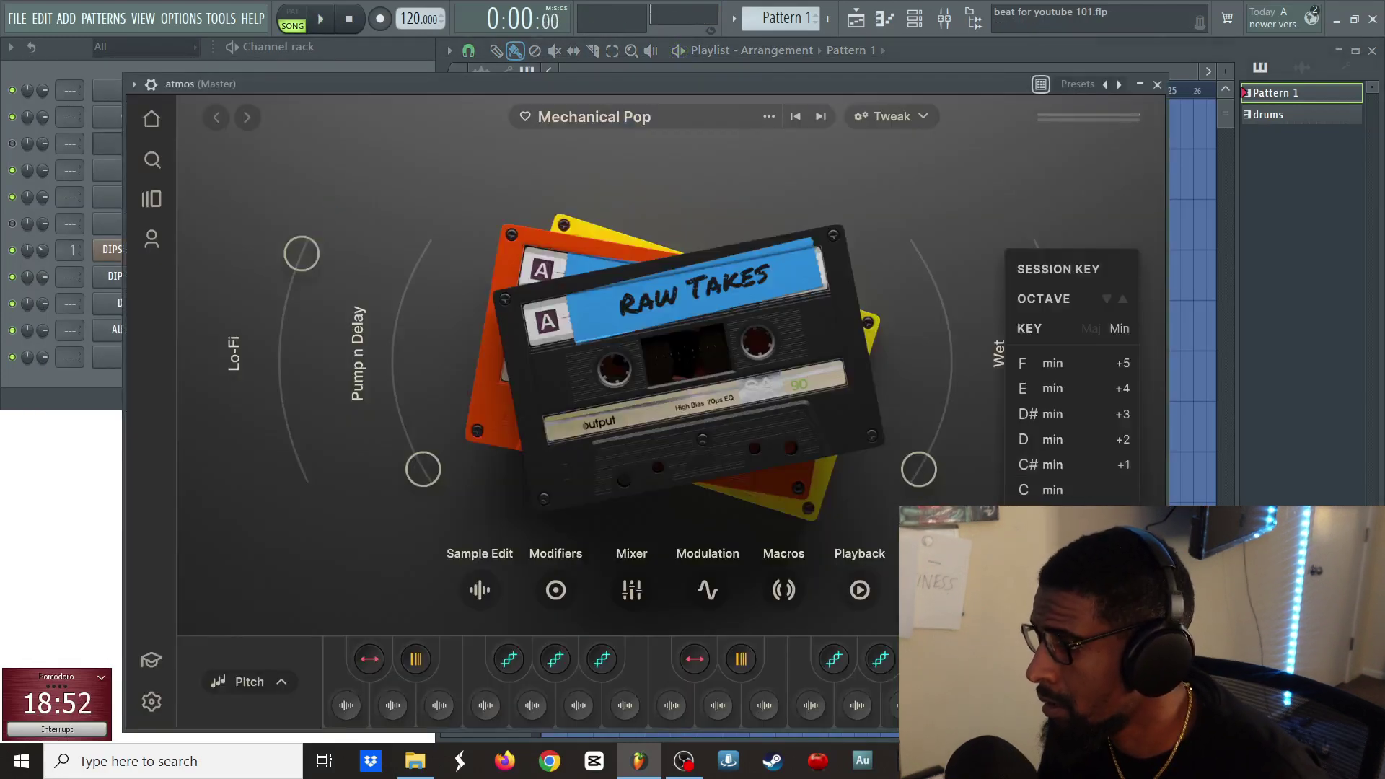
key("Escape")
- Unmute the atmos channel and lower the Lo-Fi macro of its Mechanical Pop kit to the minimum
left_click(24, 149)
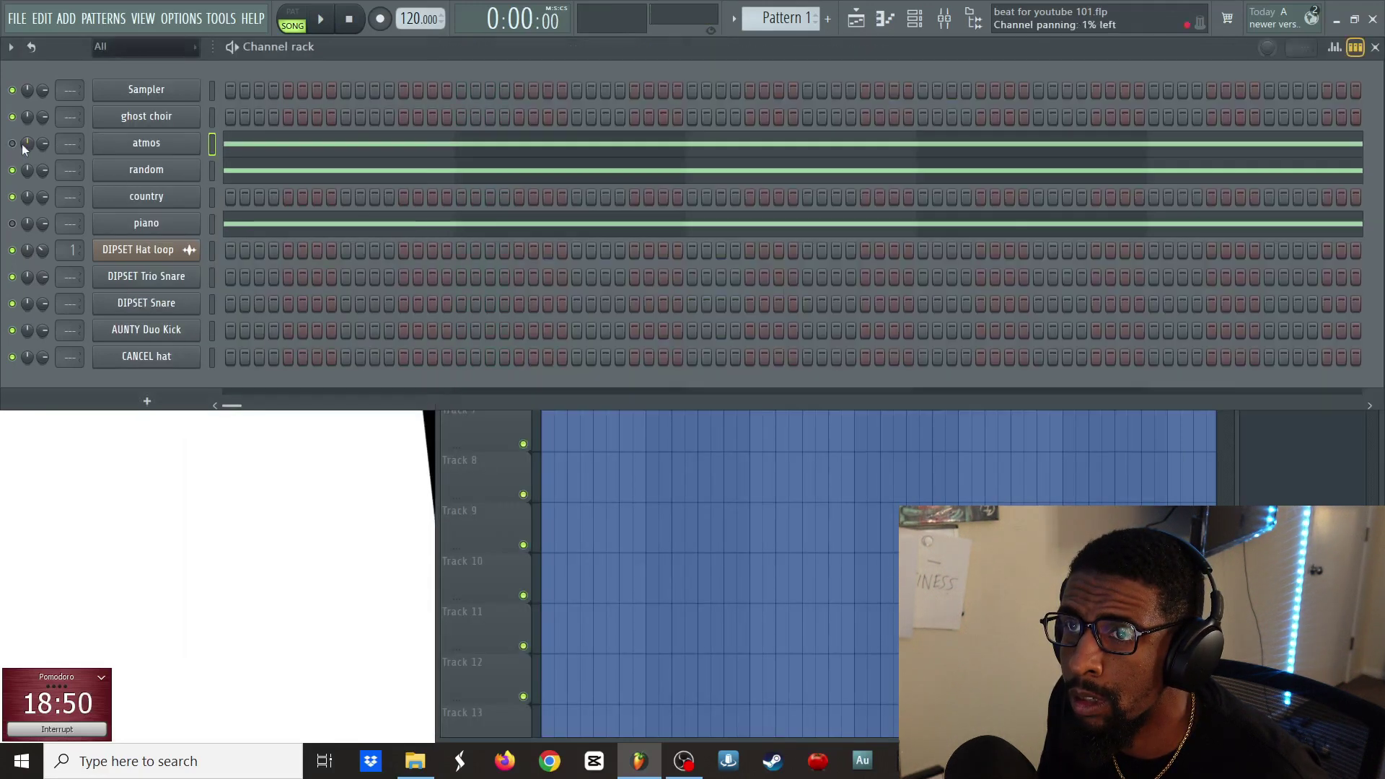
key("space")
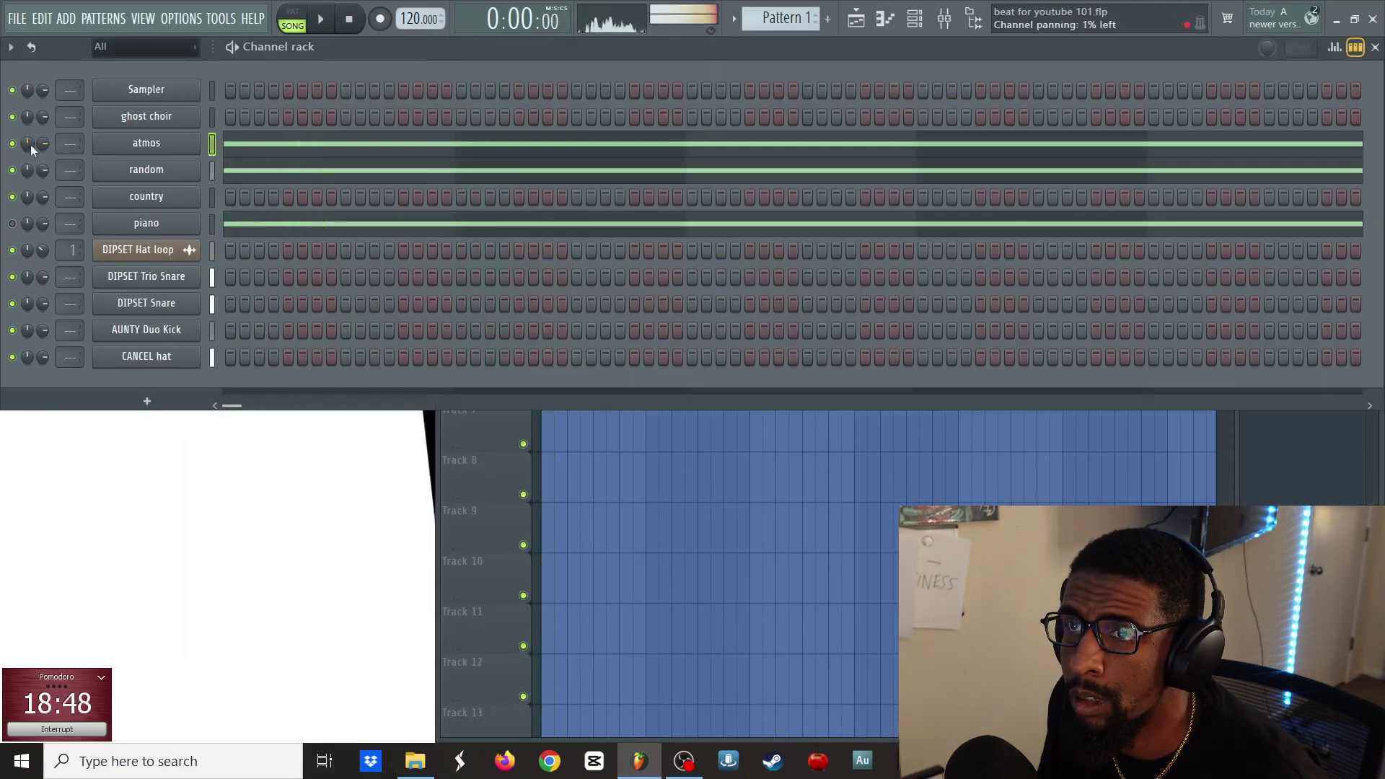
left_click(123, 150)
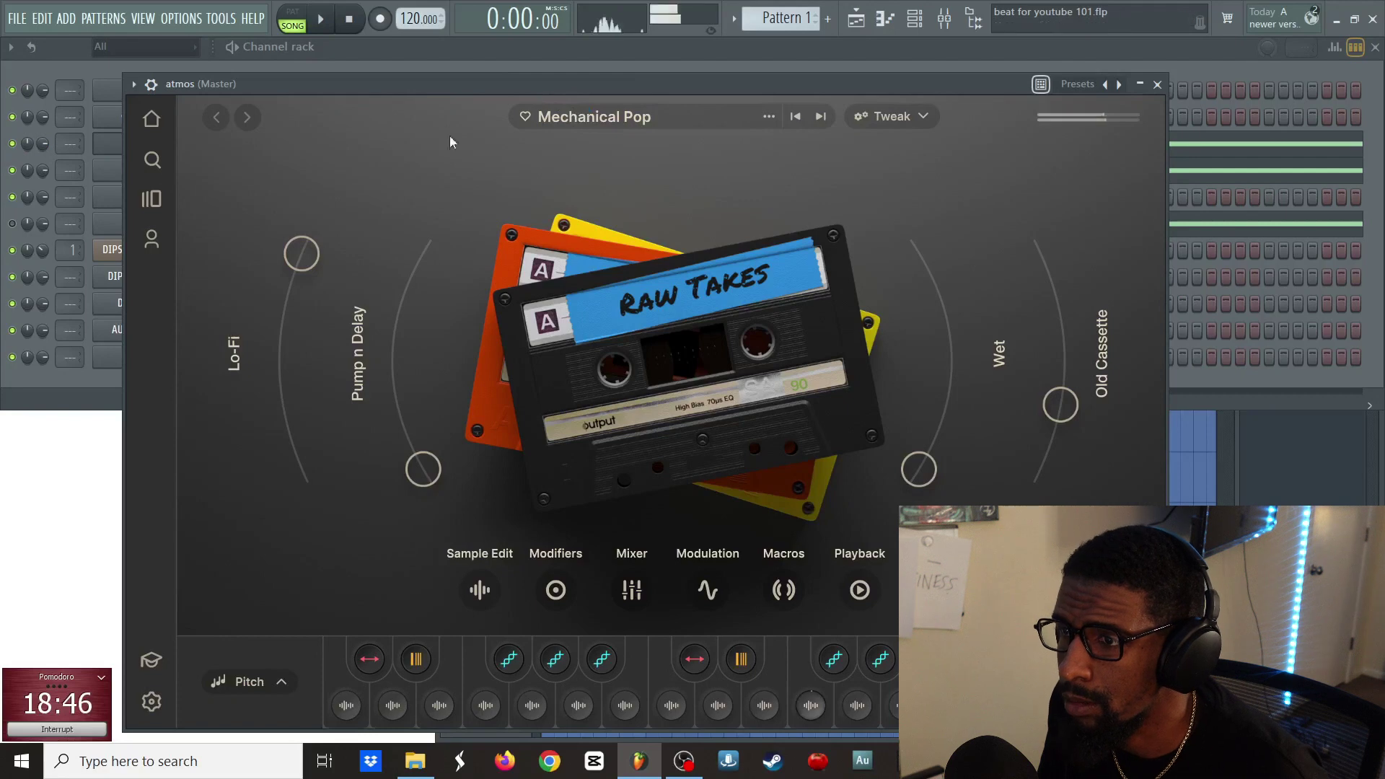
left_click_drag(318, 261, 342, 483)
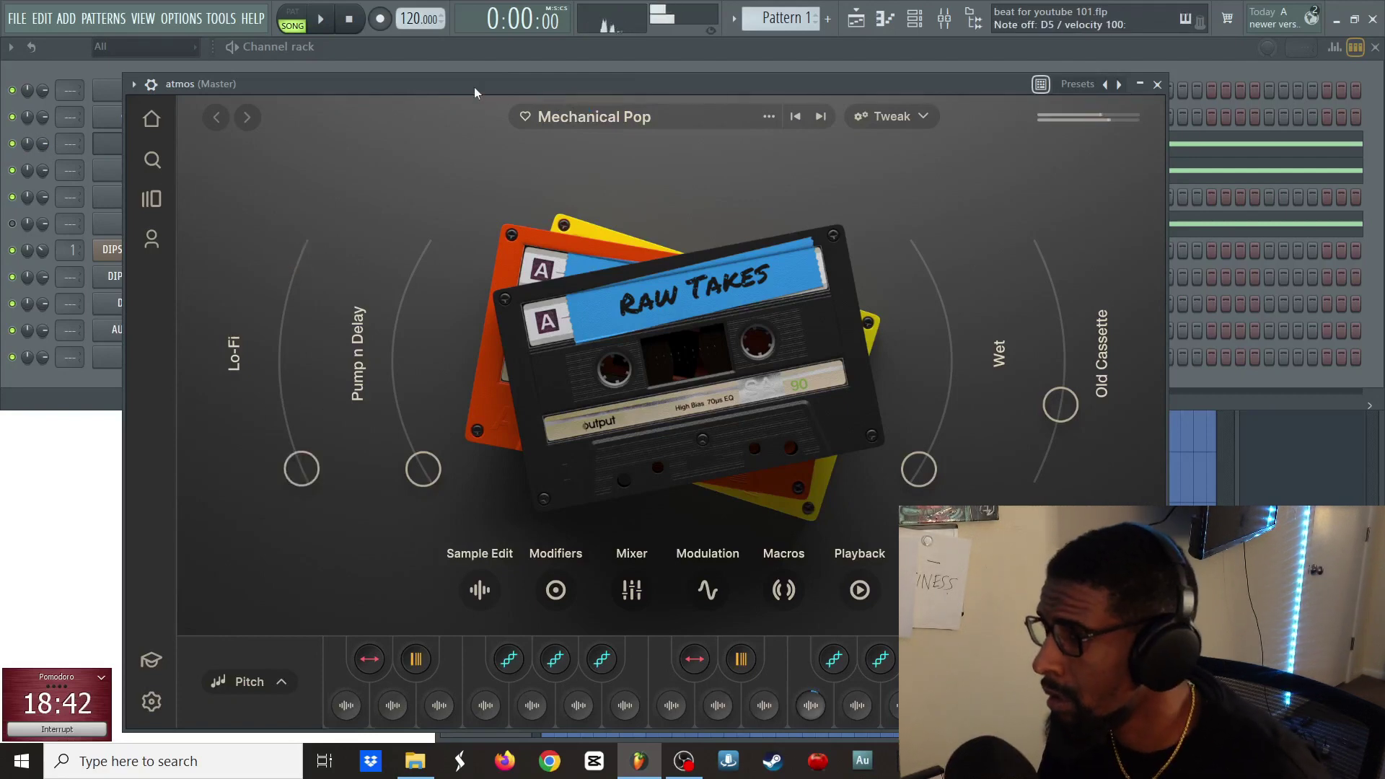
- Move the atmos channel's eight-bar note from D5 up to F5 and play the song to hear it
left_click(128, 62)
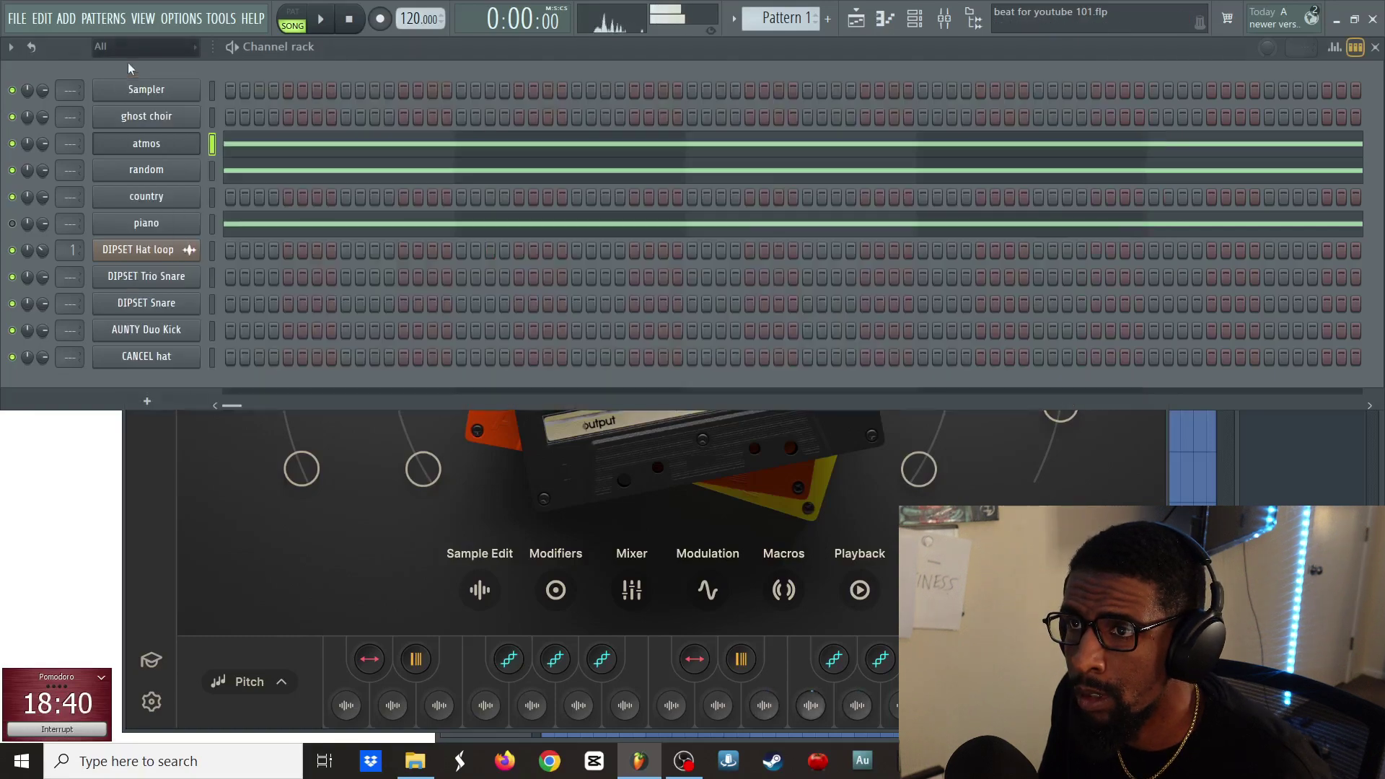
left_click(263, 155)
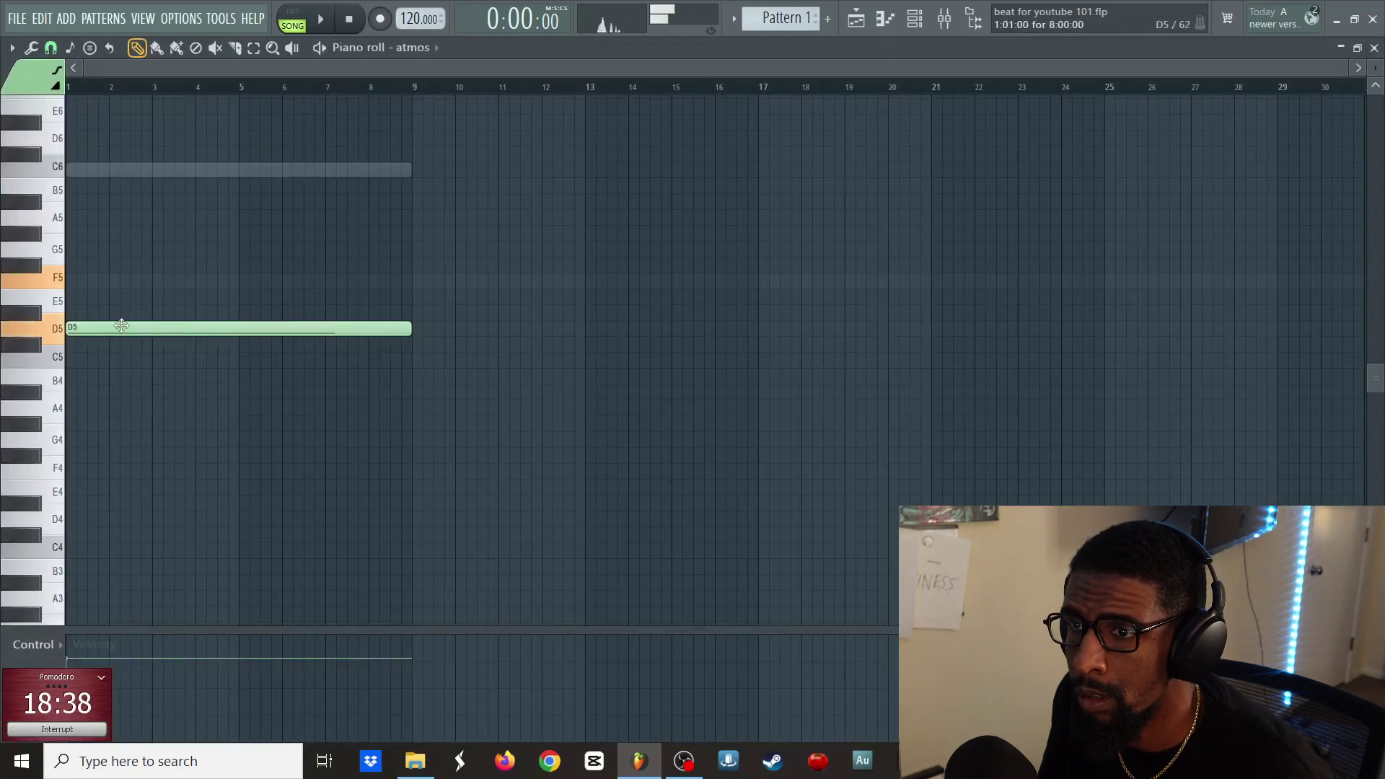
left_click_drag(121, 326, 123, 277)
key("Escape")
key("space")
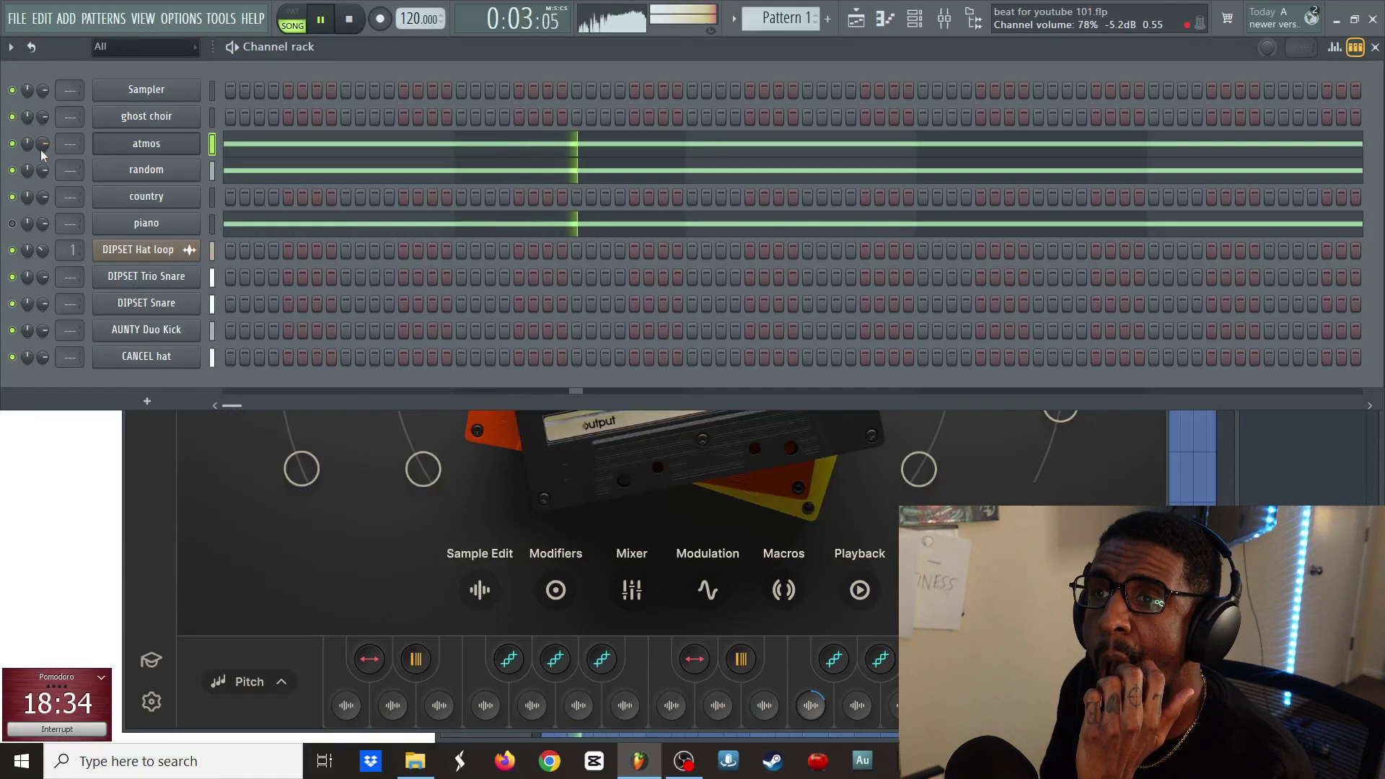
- Lower the Old Cassette macro of the atmos kit to 0.00, mute the atmos channel and stop playback
left_click(117, 149)
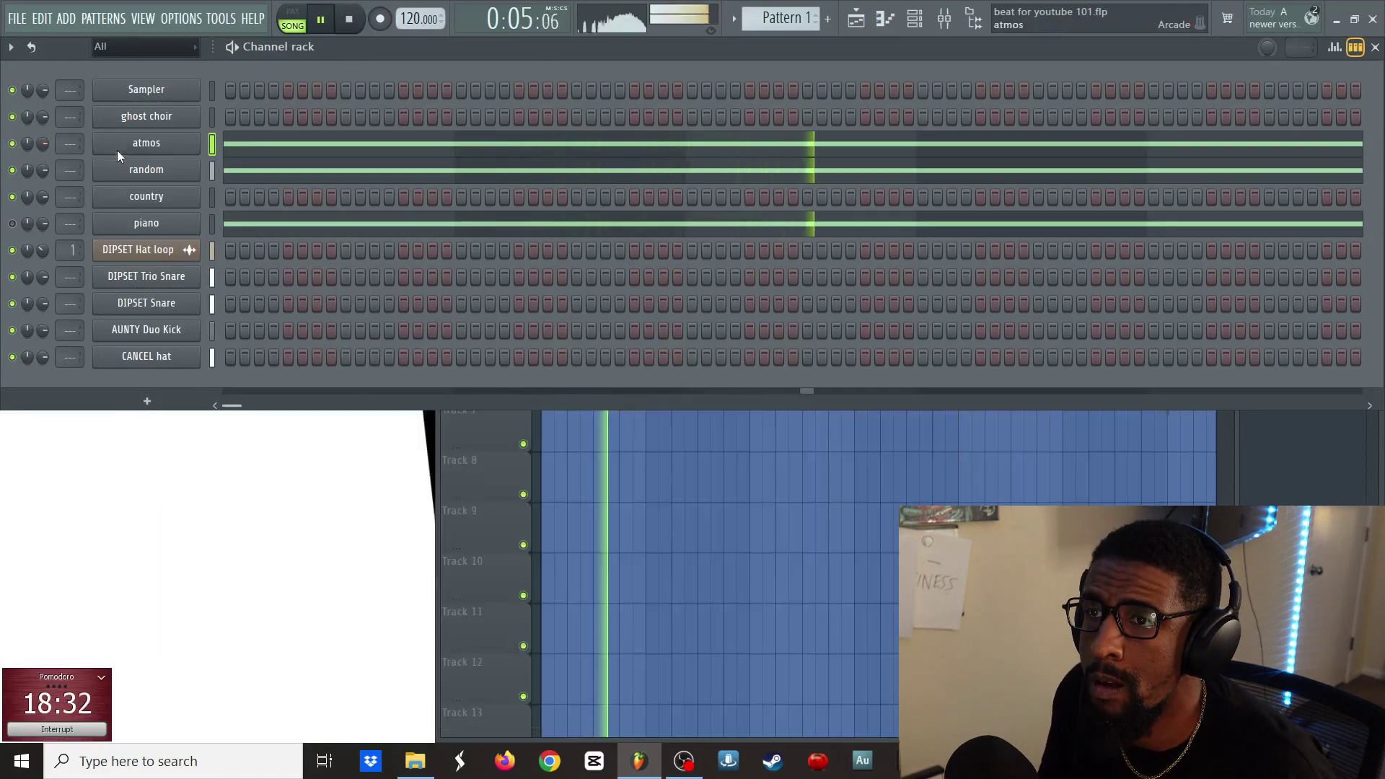
left_click(117, 149)
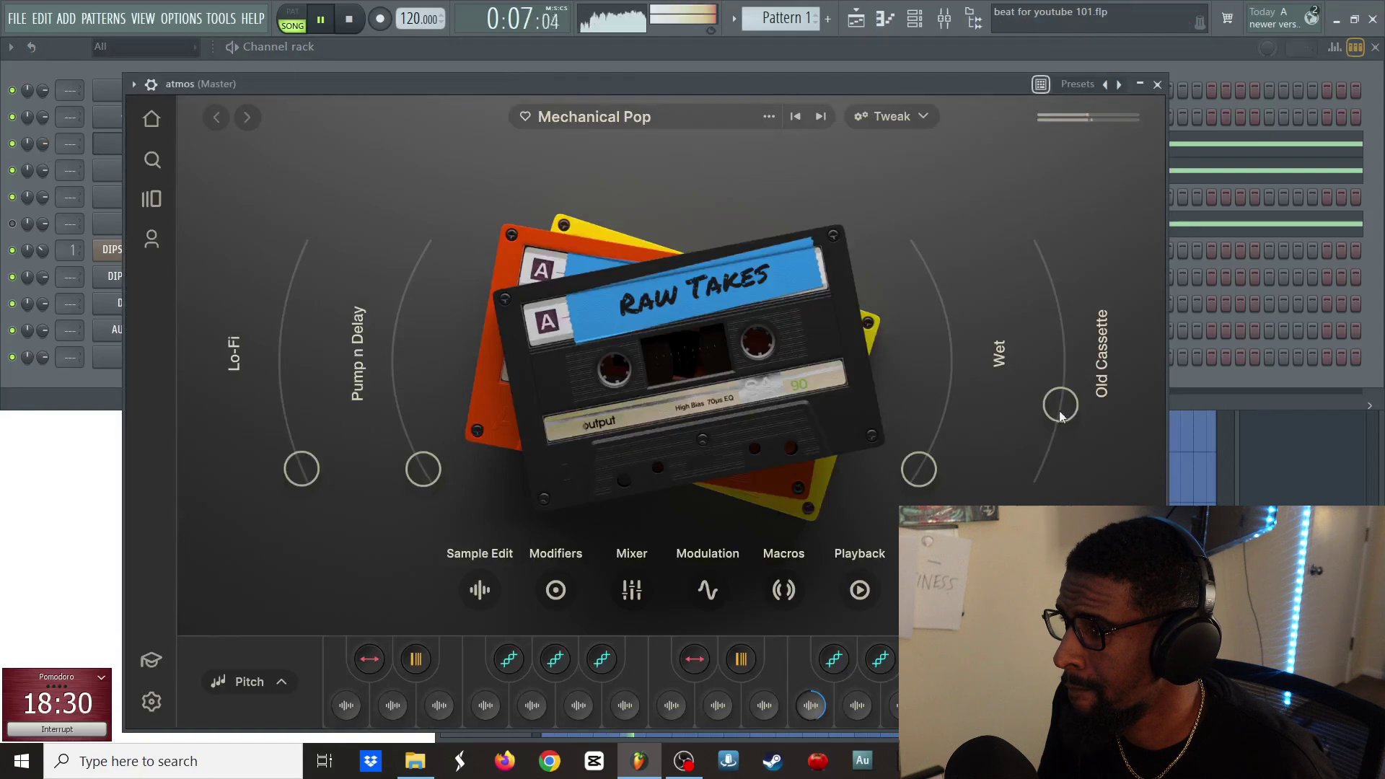
left_click_drag(1061, 405, 1063, 465)
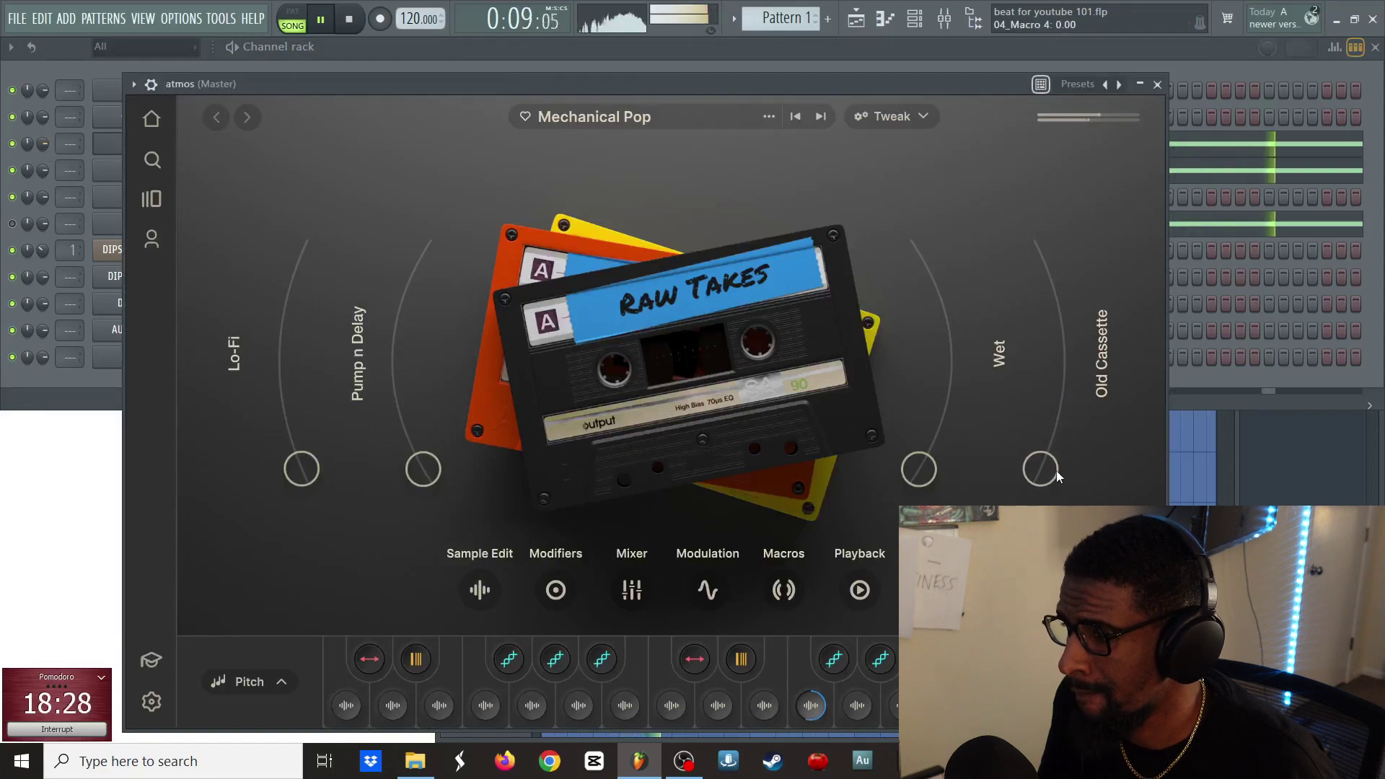
left_click(108, 143)
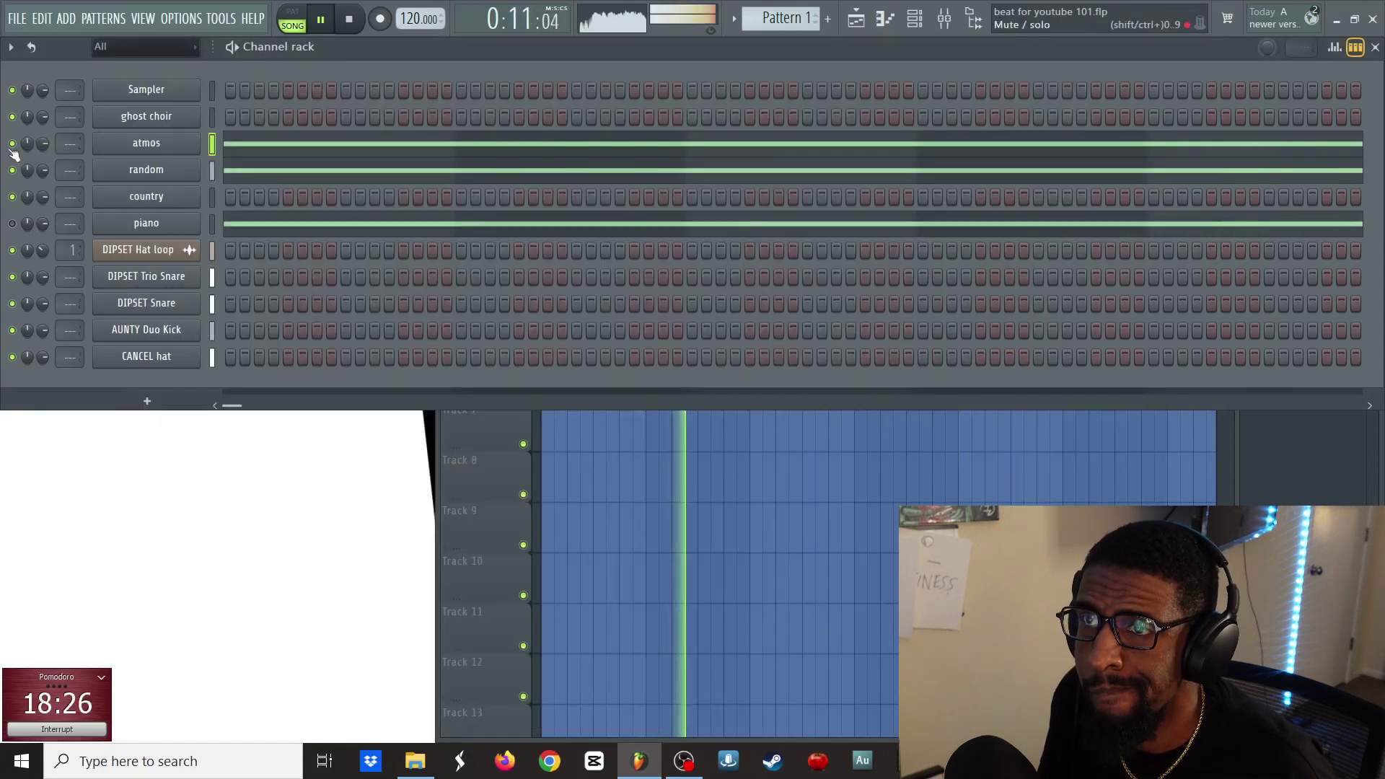
left_click(13, 143)
key("space")
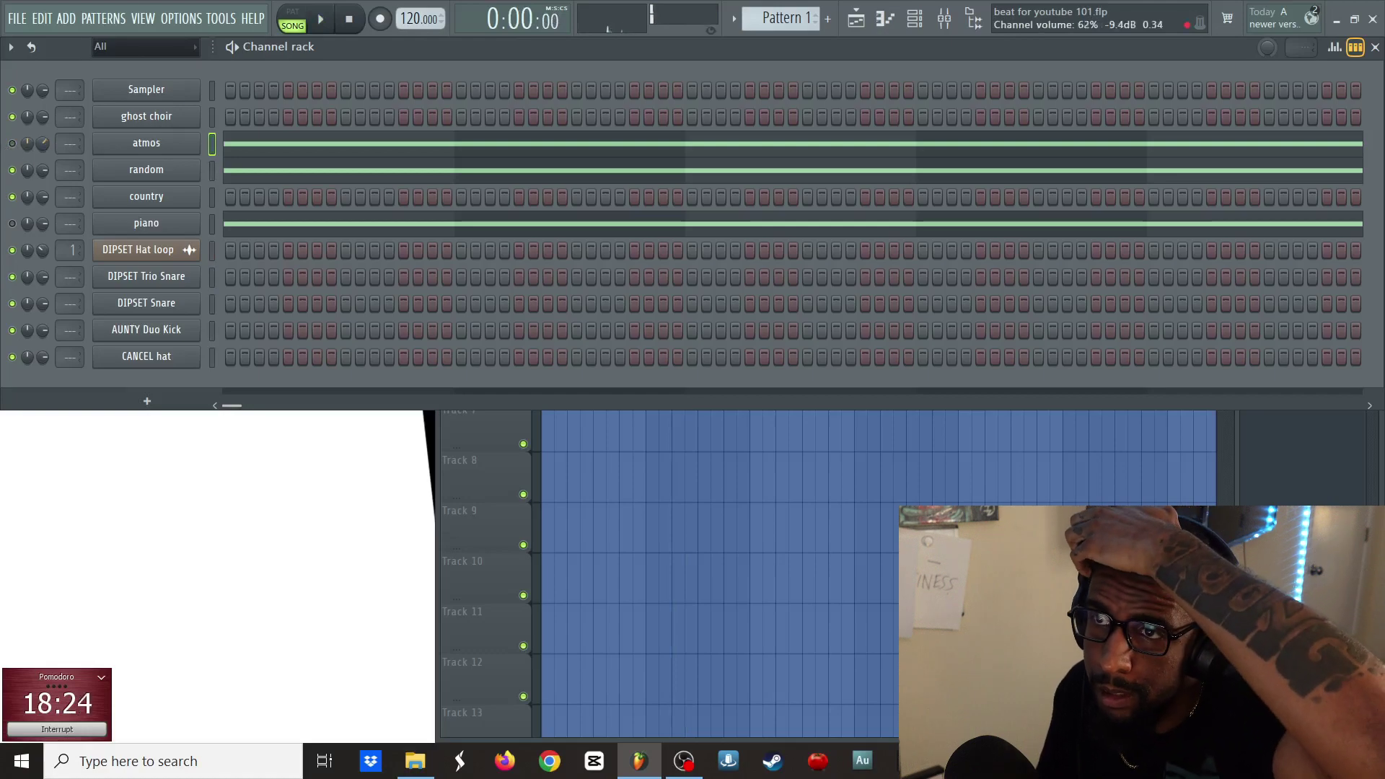
- Move the atmos channel down three places so it sits directly below the piano channel
left_click(171, 143)
left_click(171, 142)
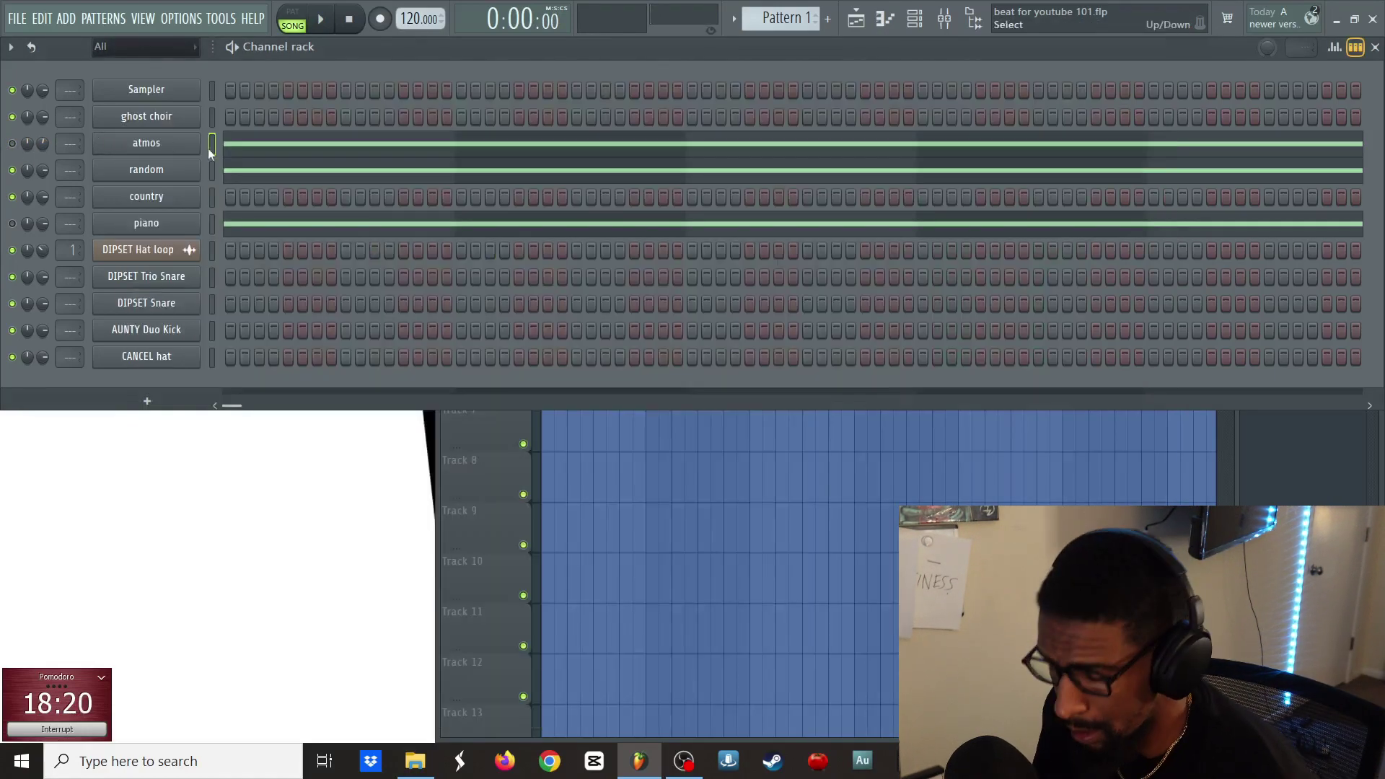
key("alt+Down")
key("alt+Down")
key("alt+Down")
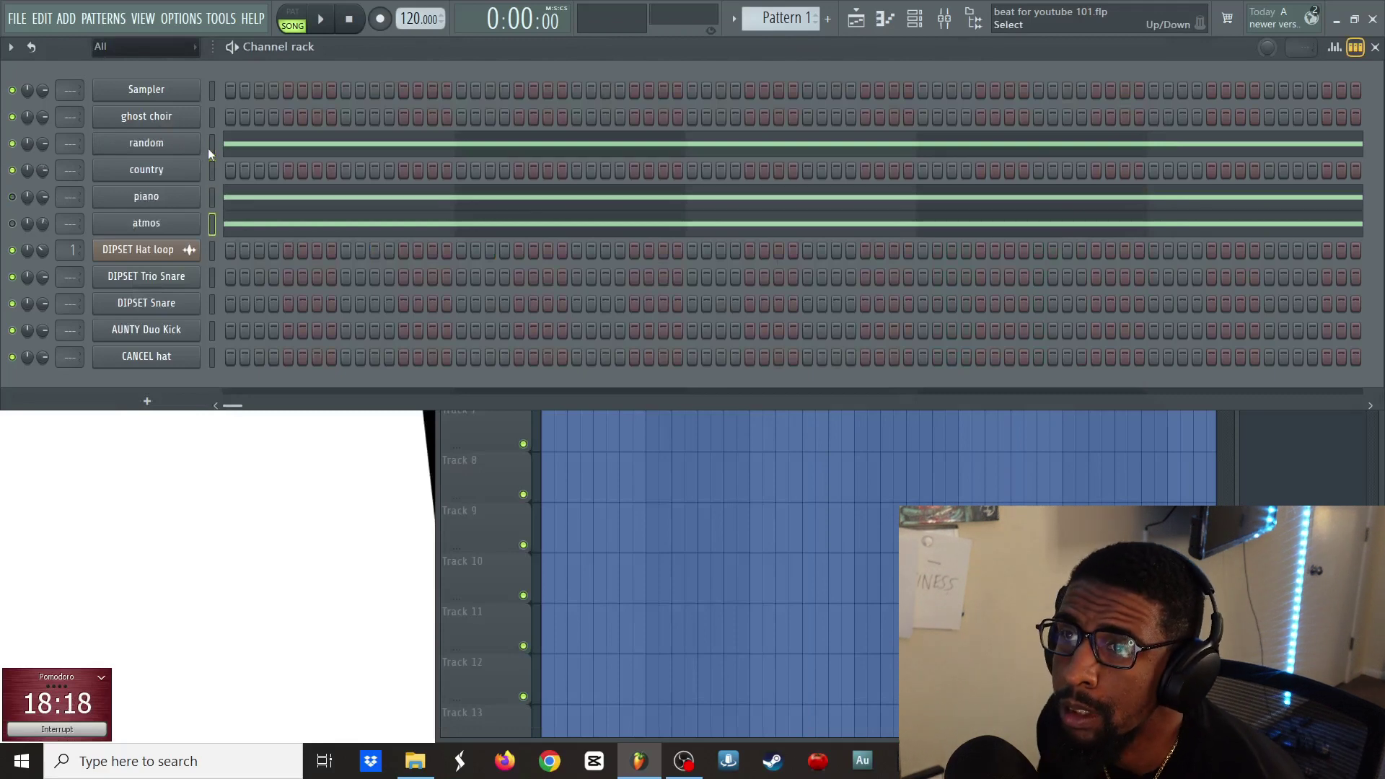
- Move the random channel up two places to the first row of the channel rack
left_click(210, 150)
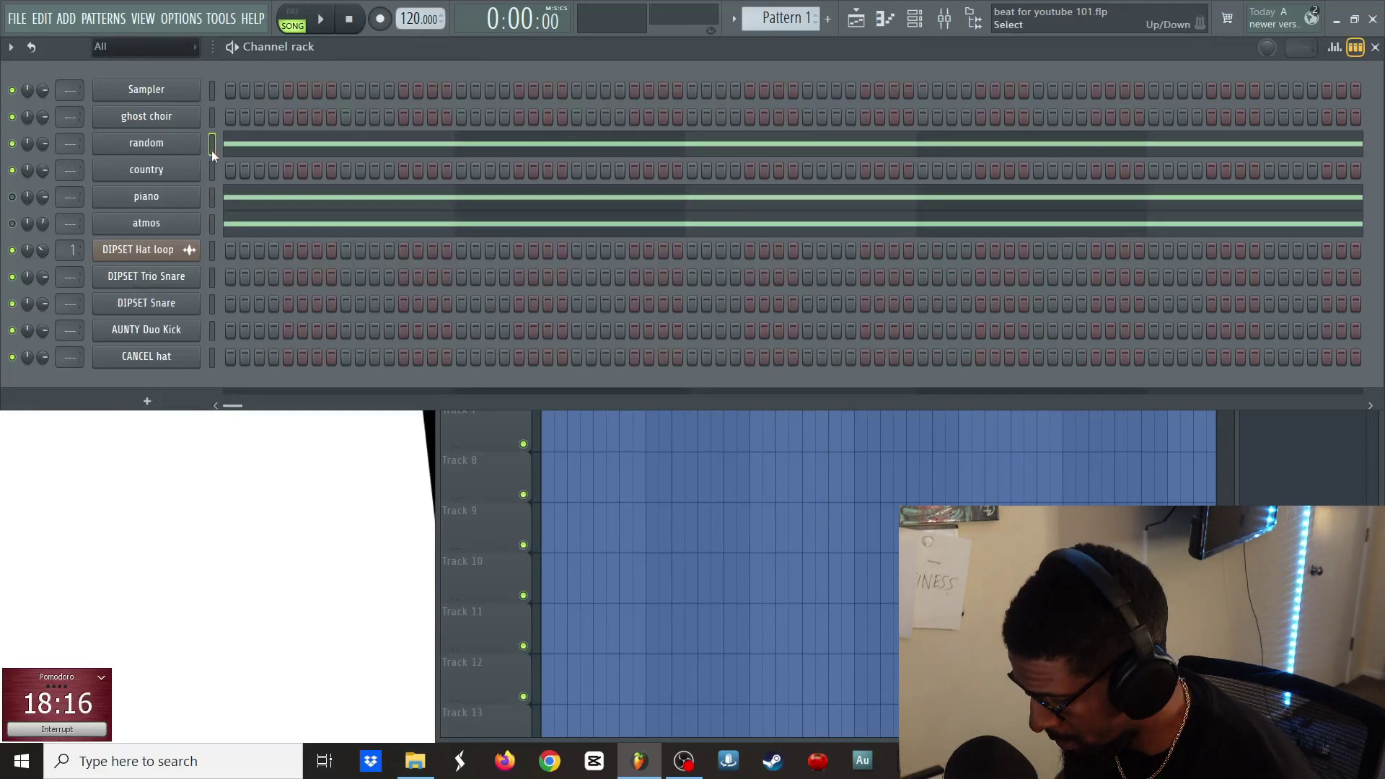
key("alt+Up")
key("alt+Up")
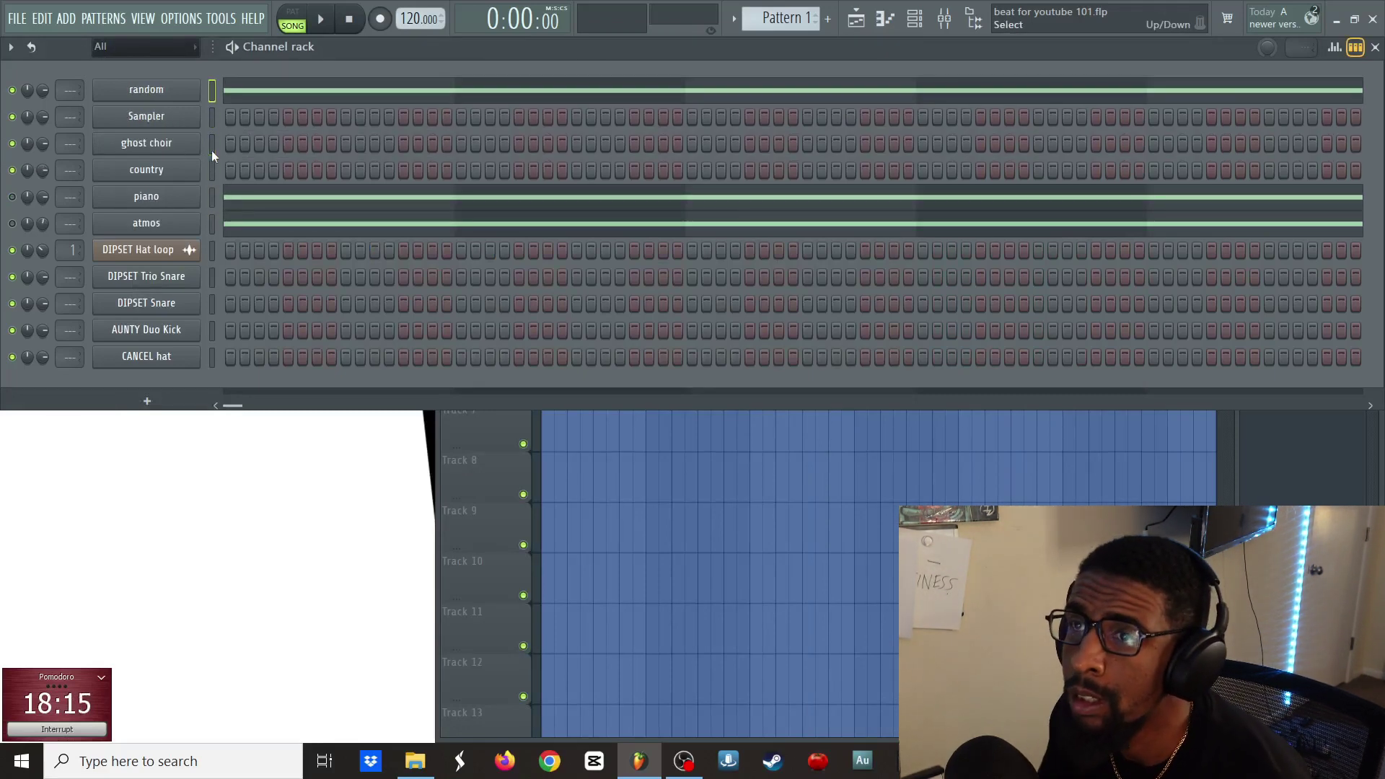
- Rename the Sampler channel below random as G min and colour it yellow (#C6C600)
right_click(161, 116)
left_click(292, 159)
key("Caps_Lock")
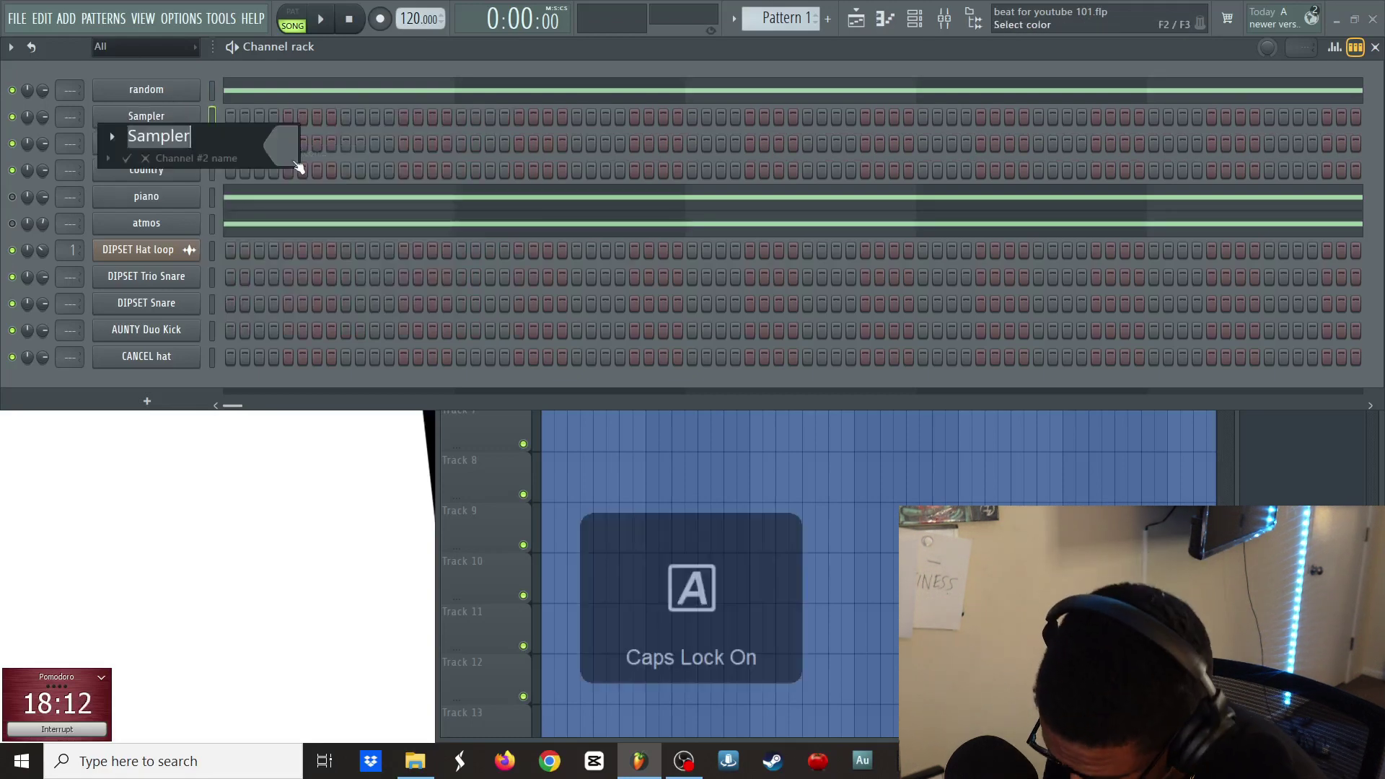
type("G")
key("Caps_Lock")
type("min")
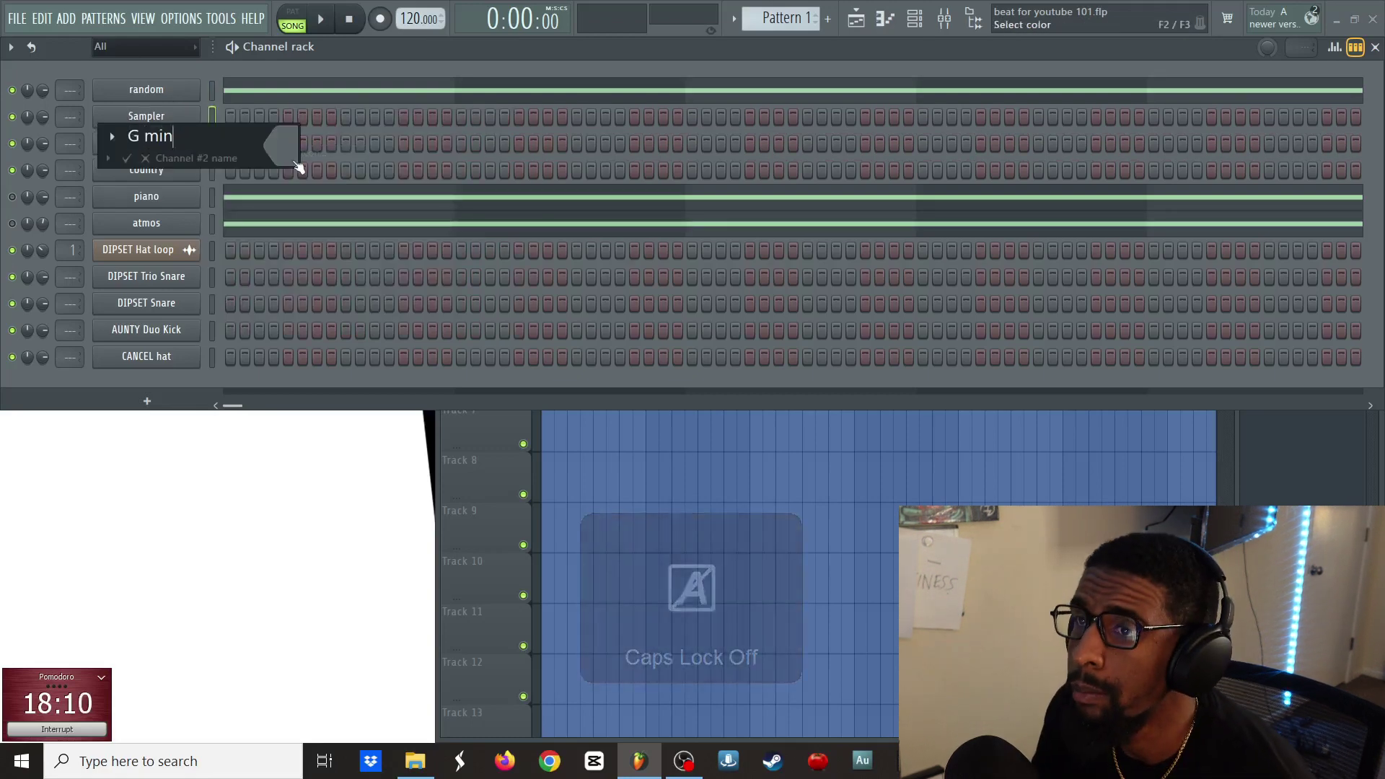
left_click(297, 165)
left_click(373, 211)
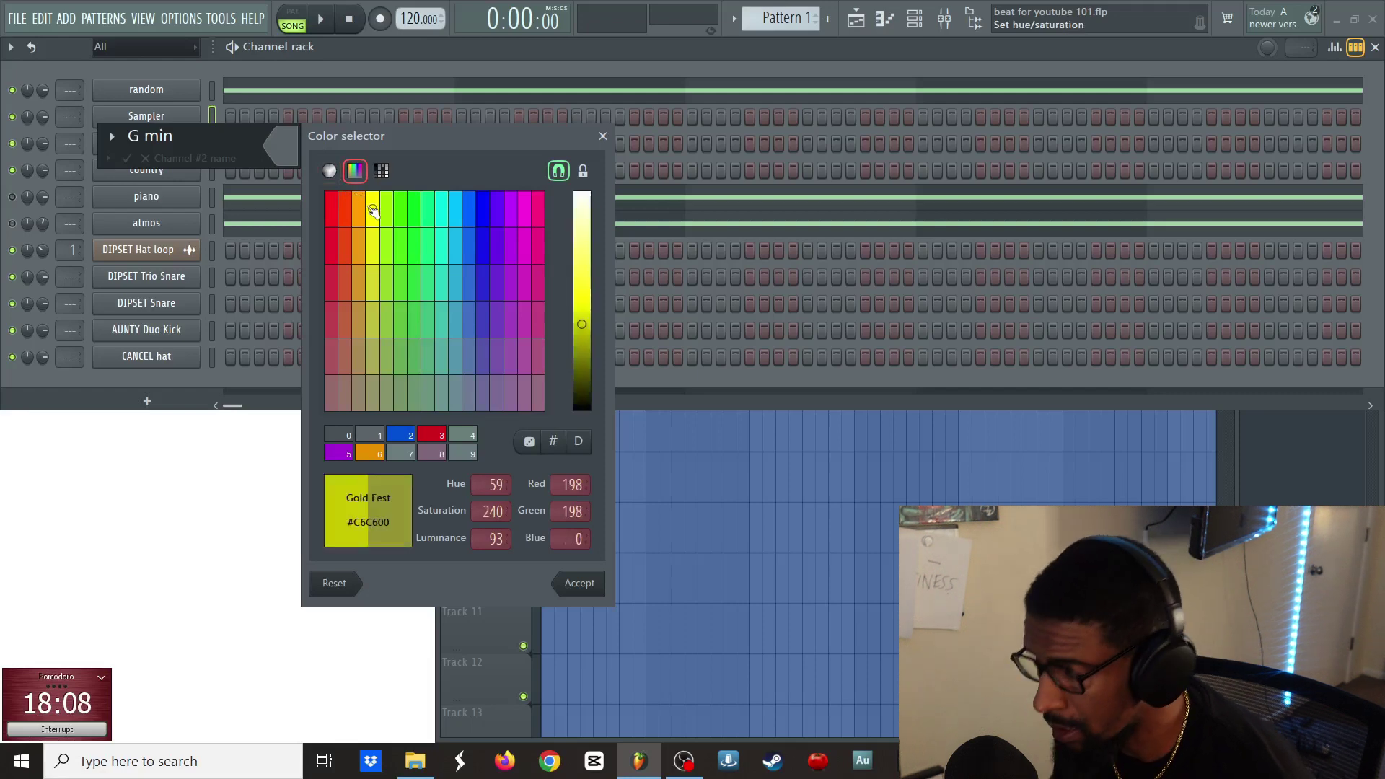
key("Return")
key("Return")
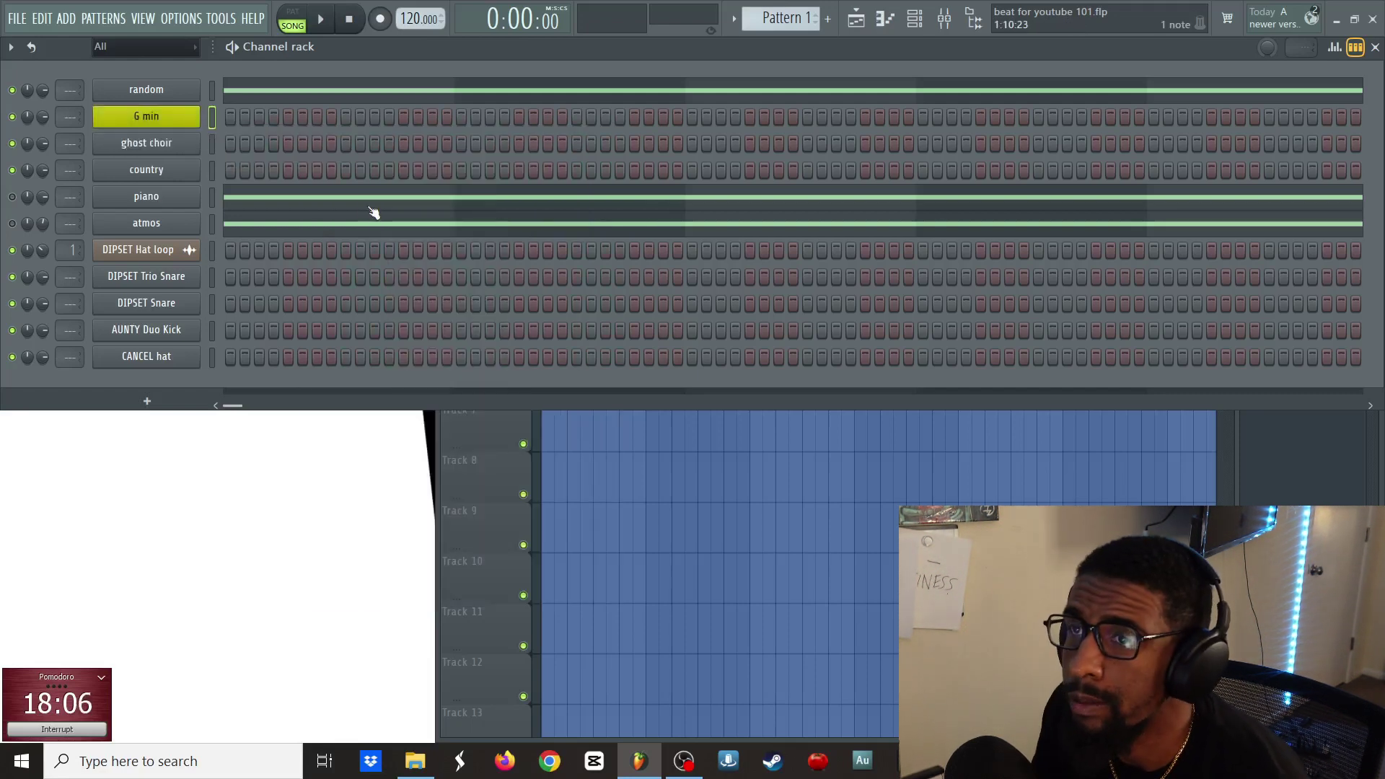
- Open the ghost choir channel's Ghostly Choir kit, audition the E4 sample and check its sample settings and session key
left_click(165, 90)
key("Escape")
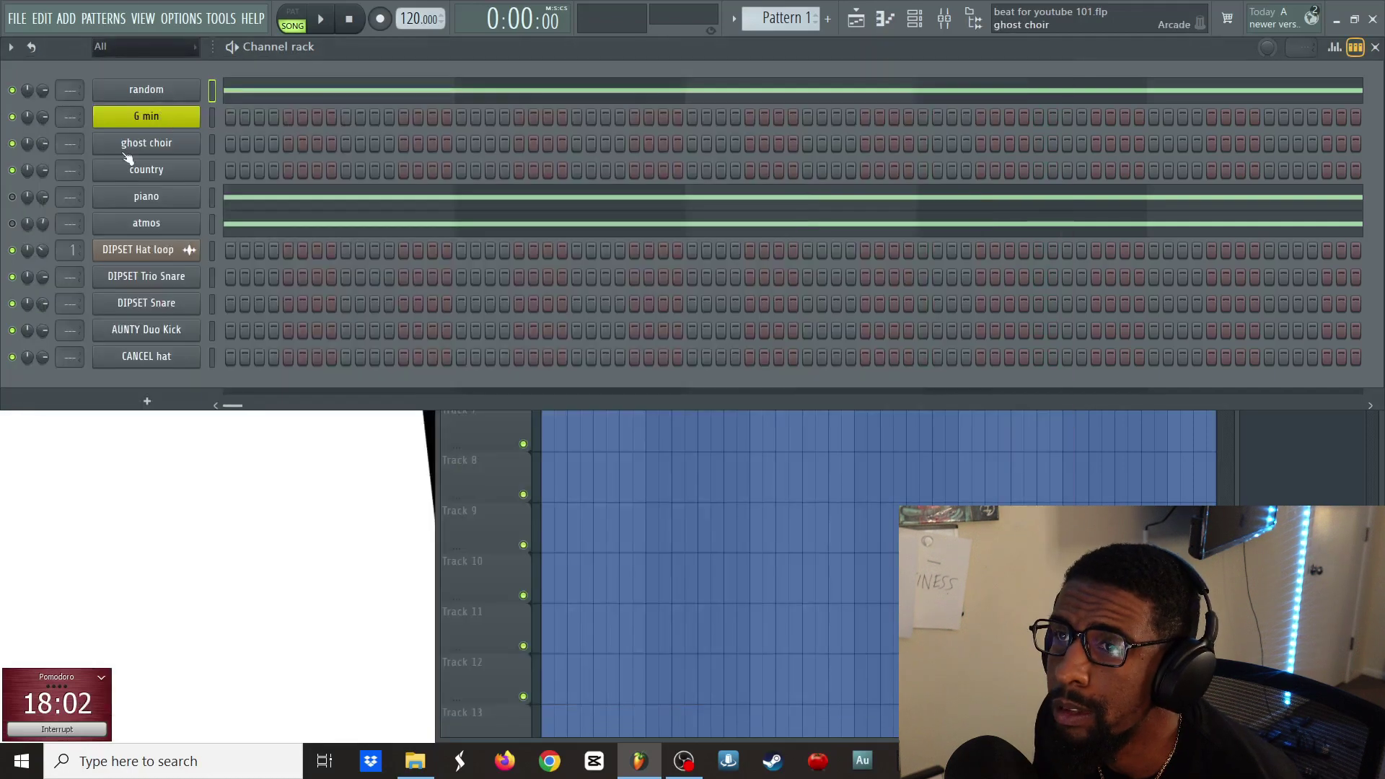
left_click(166, 145)
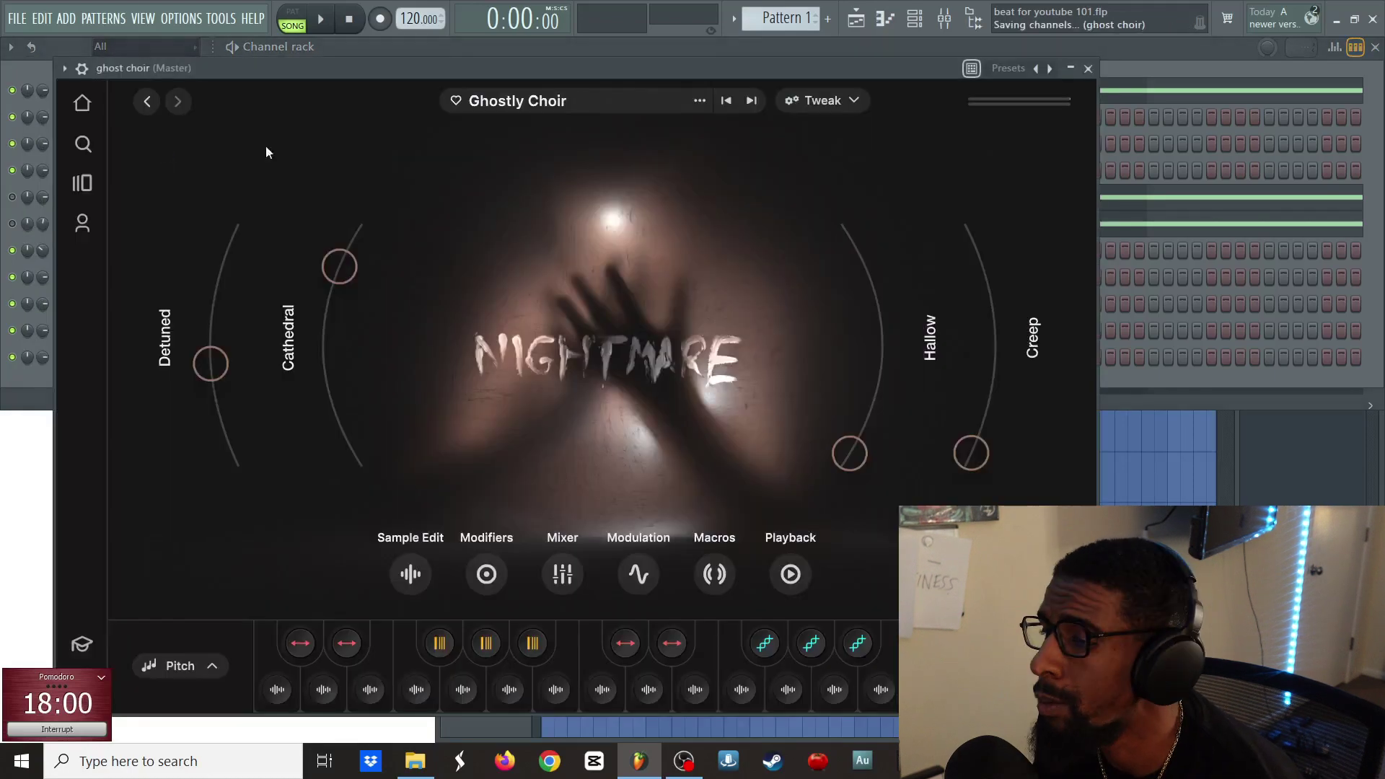
left_click_drag(543, 75, 766, 84)
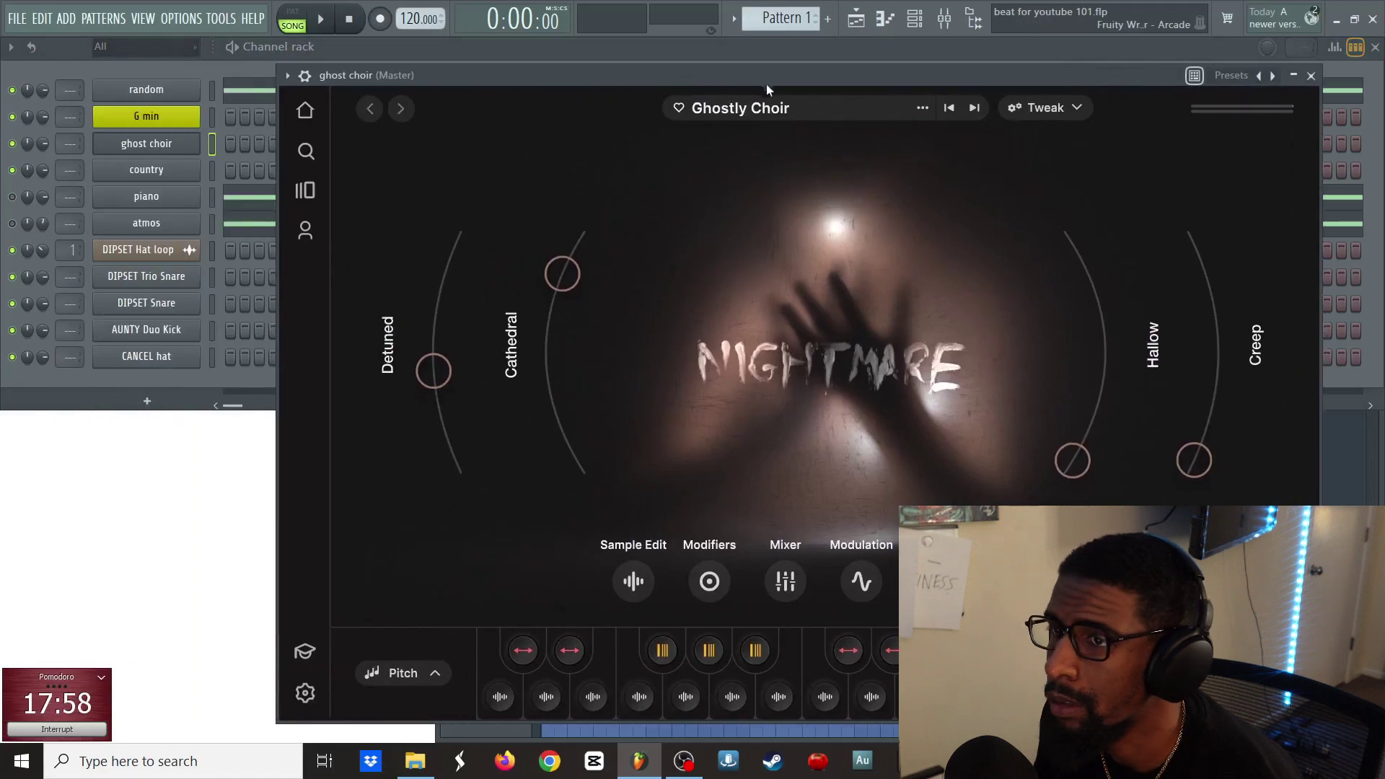
left_click(1250, 674)
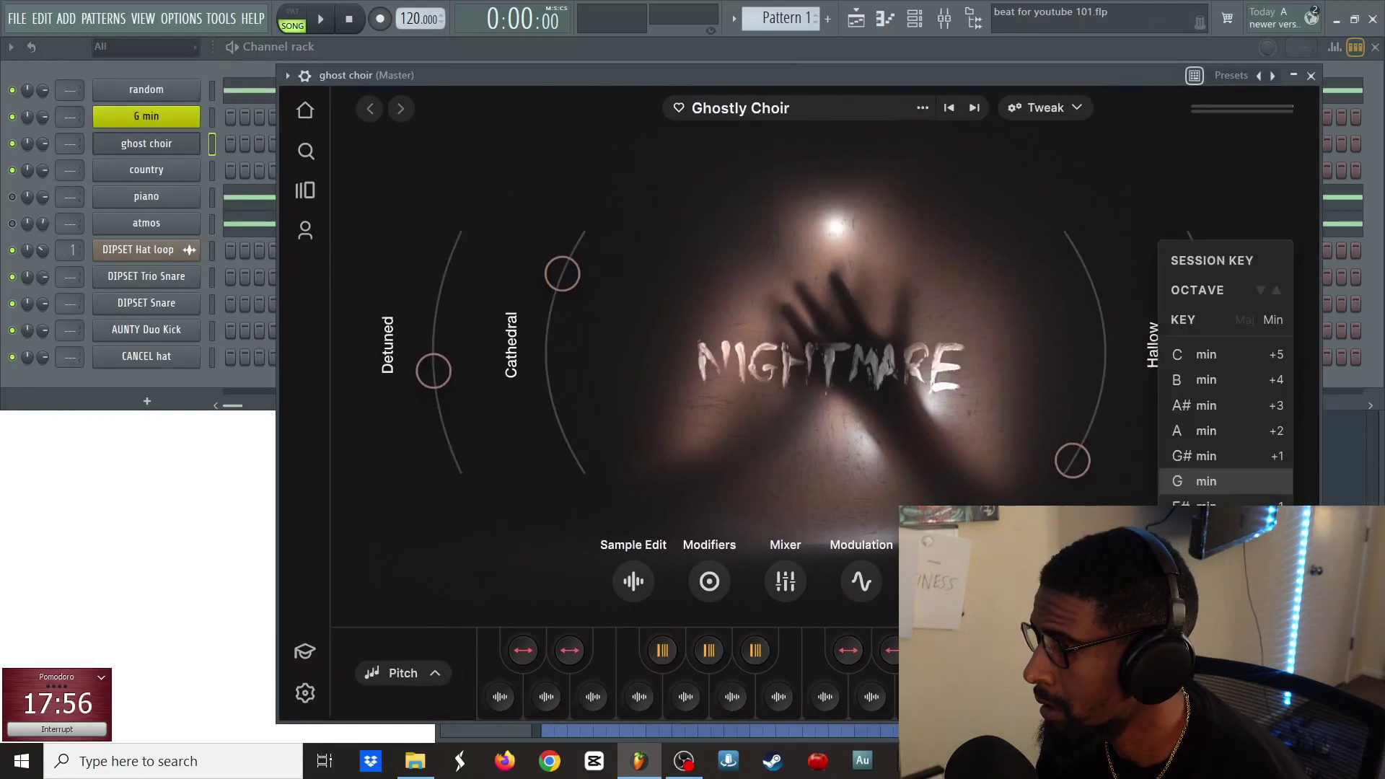
left_click(1021, 78)
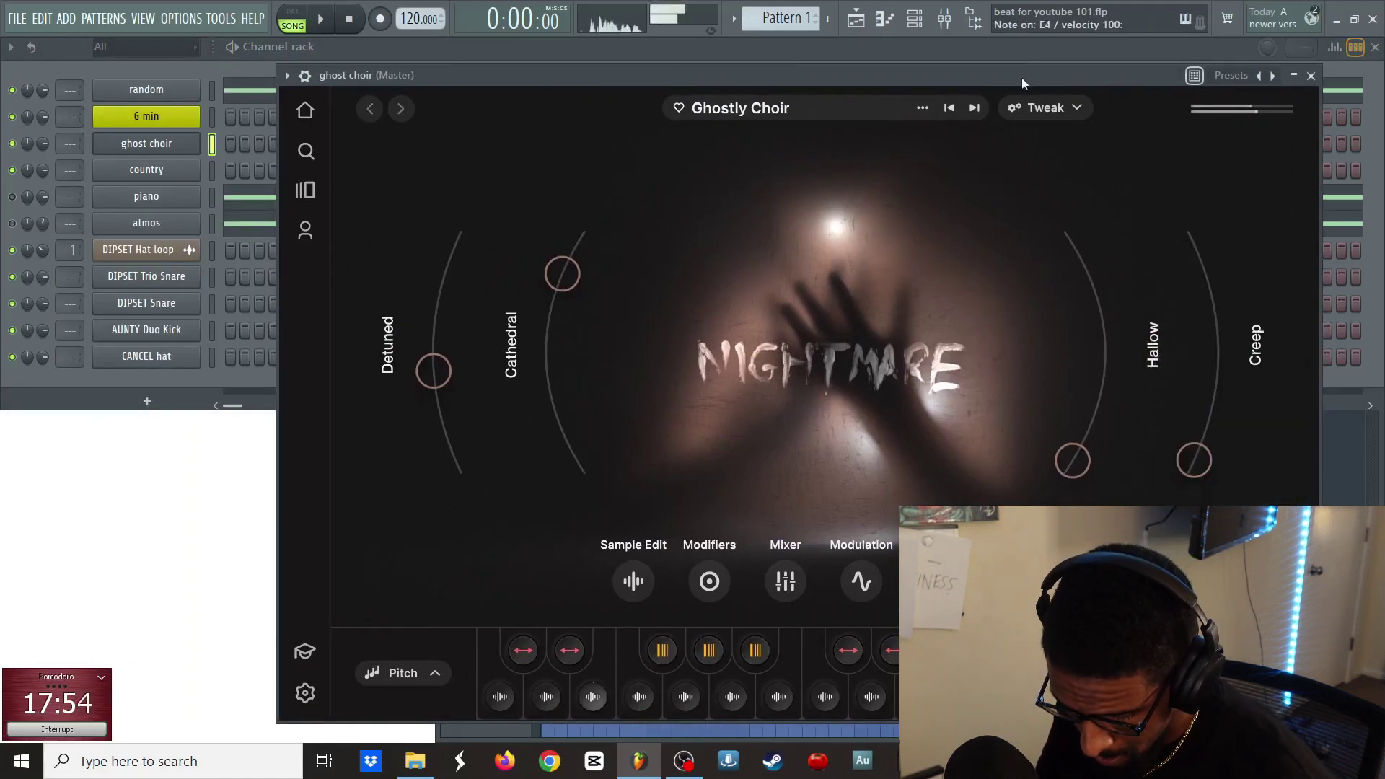
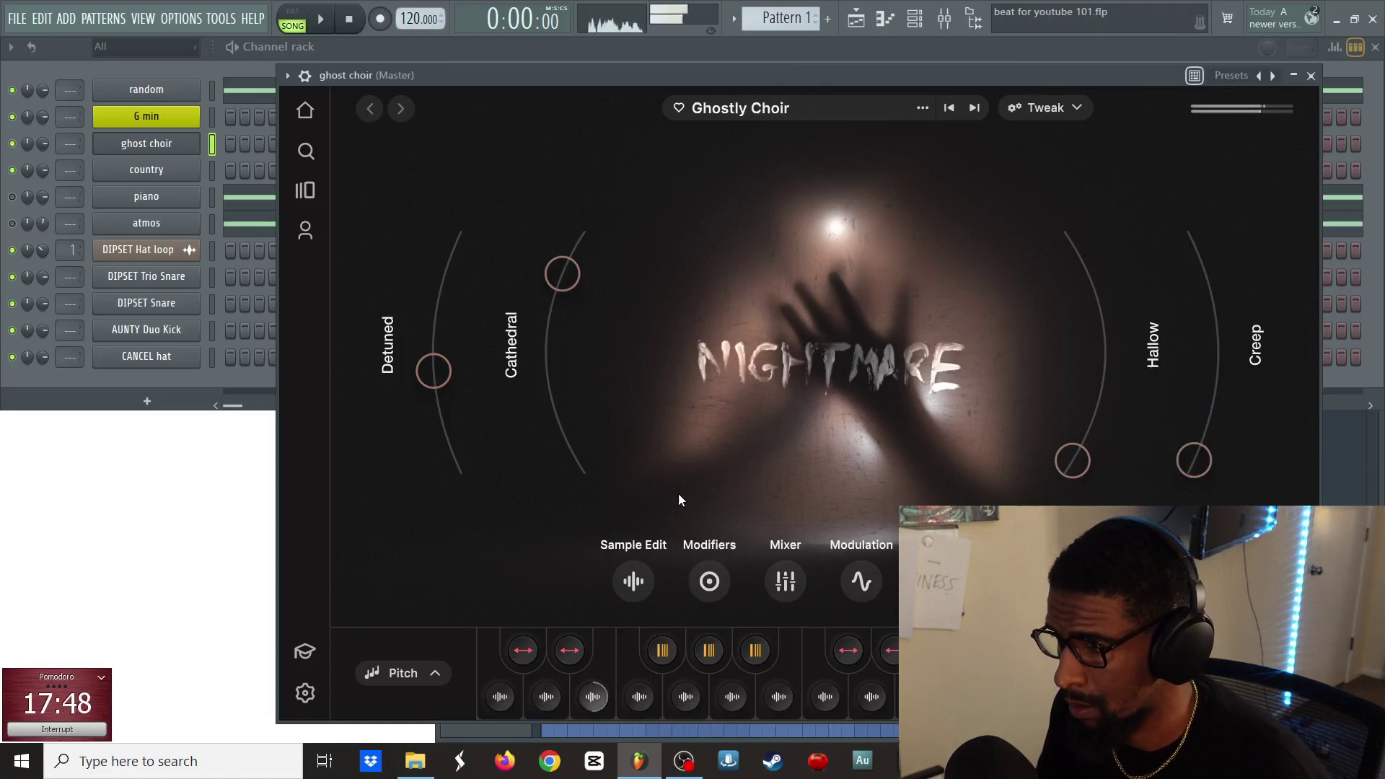
left_click(635, 582)
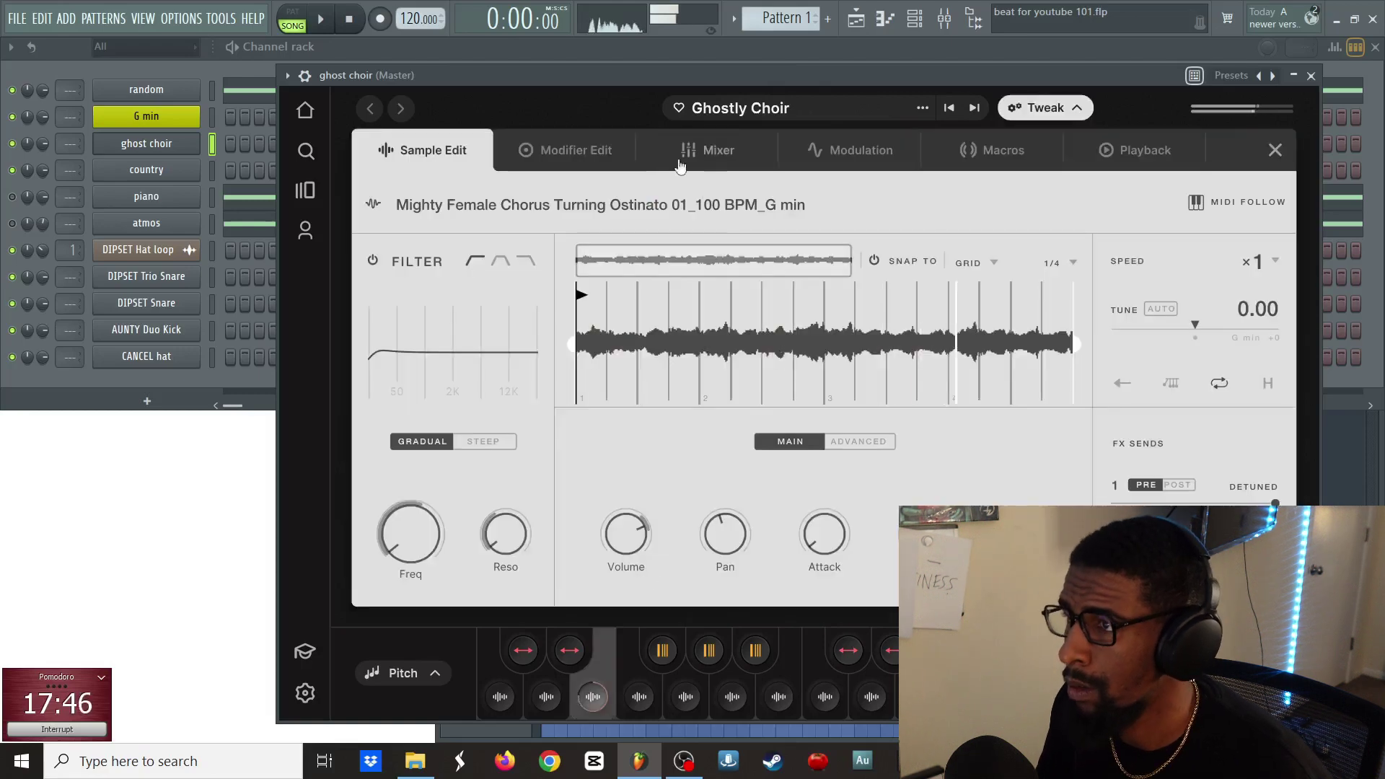
left_click(1256, 338)
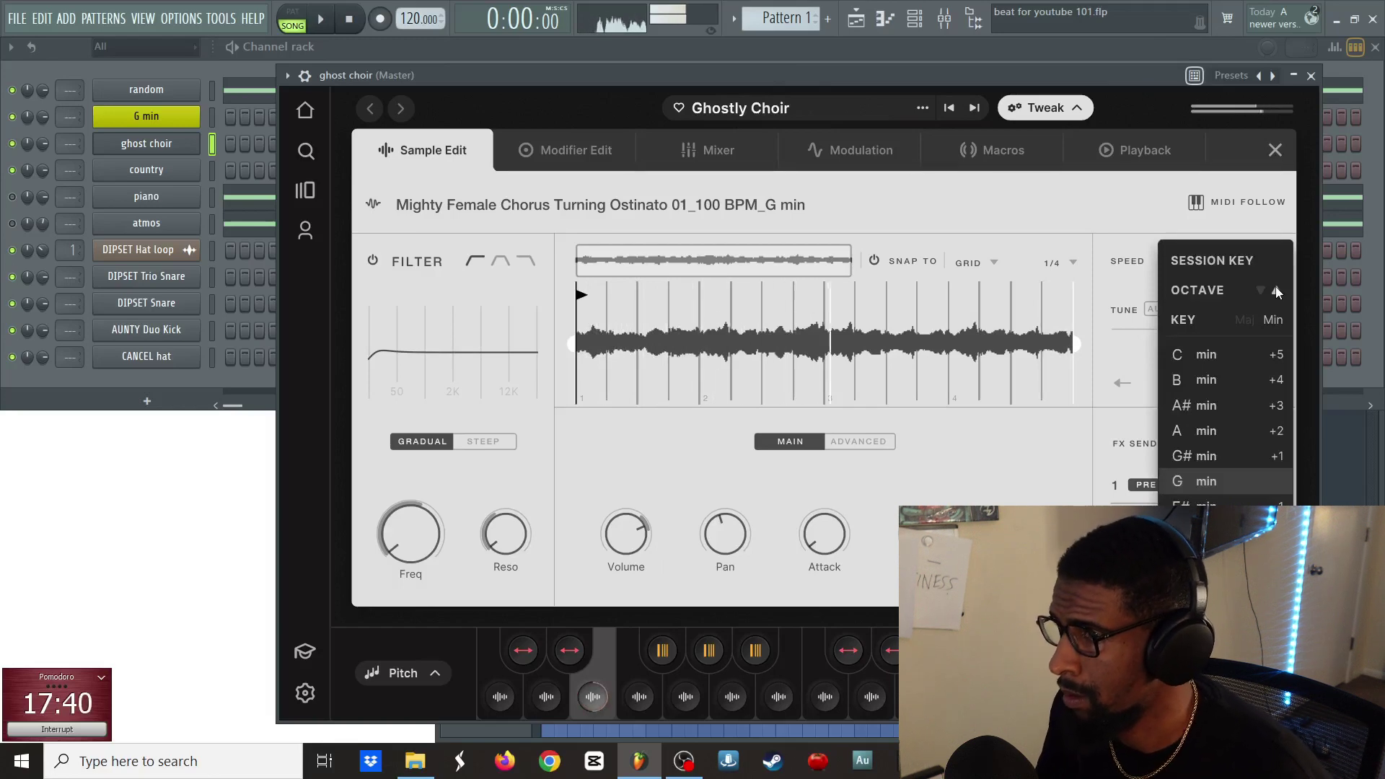
- Draw an eight-bar E4 note from bar 1 in the ghost choir channel's piano roll
right_click(198, 145)
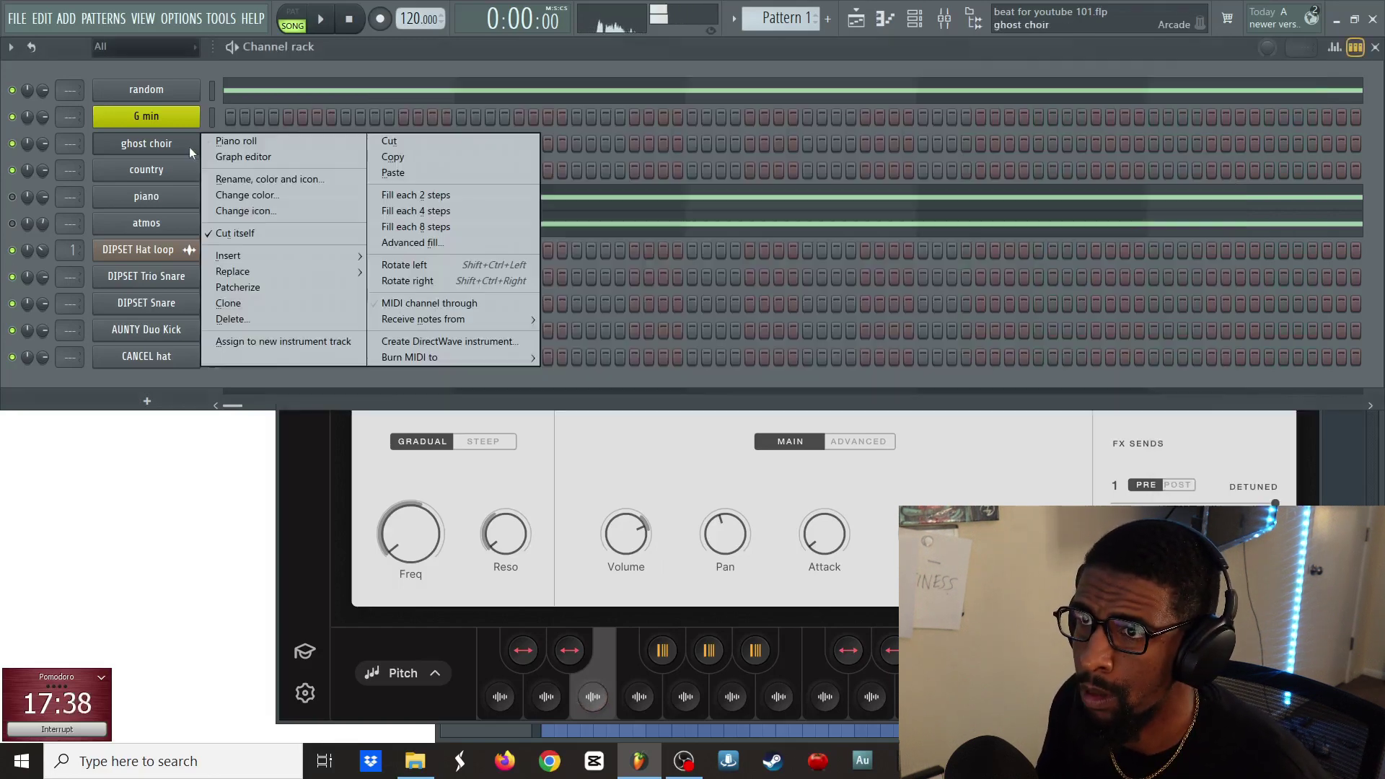
left_click(238, 138)
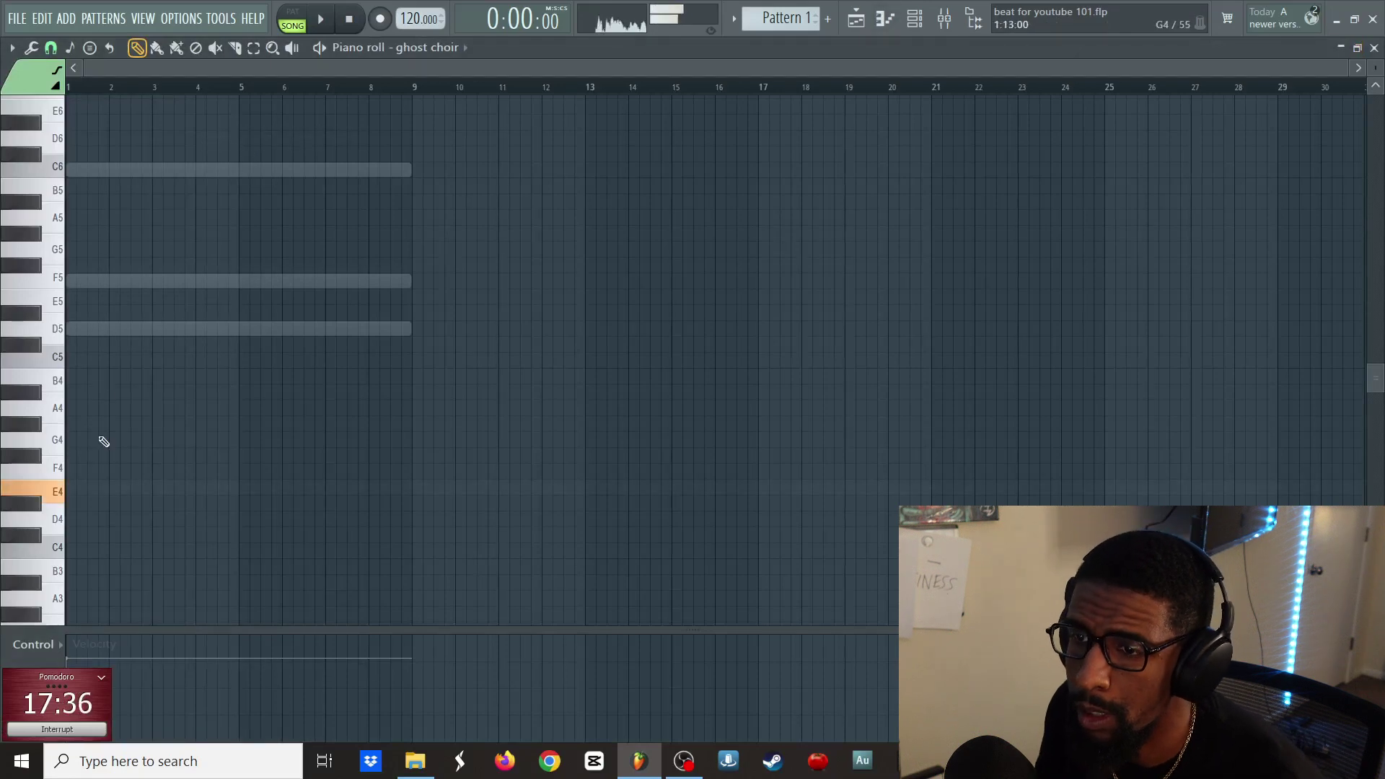
left_click(73, 492)
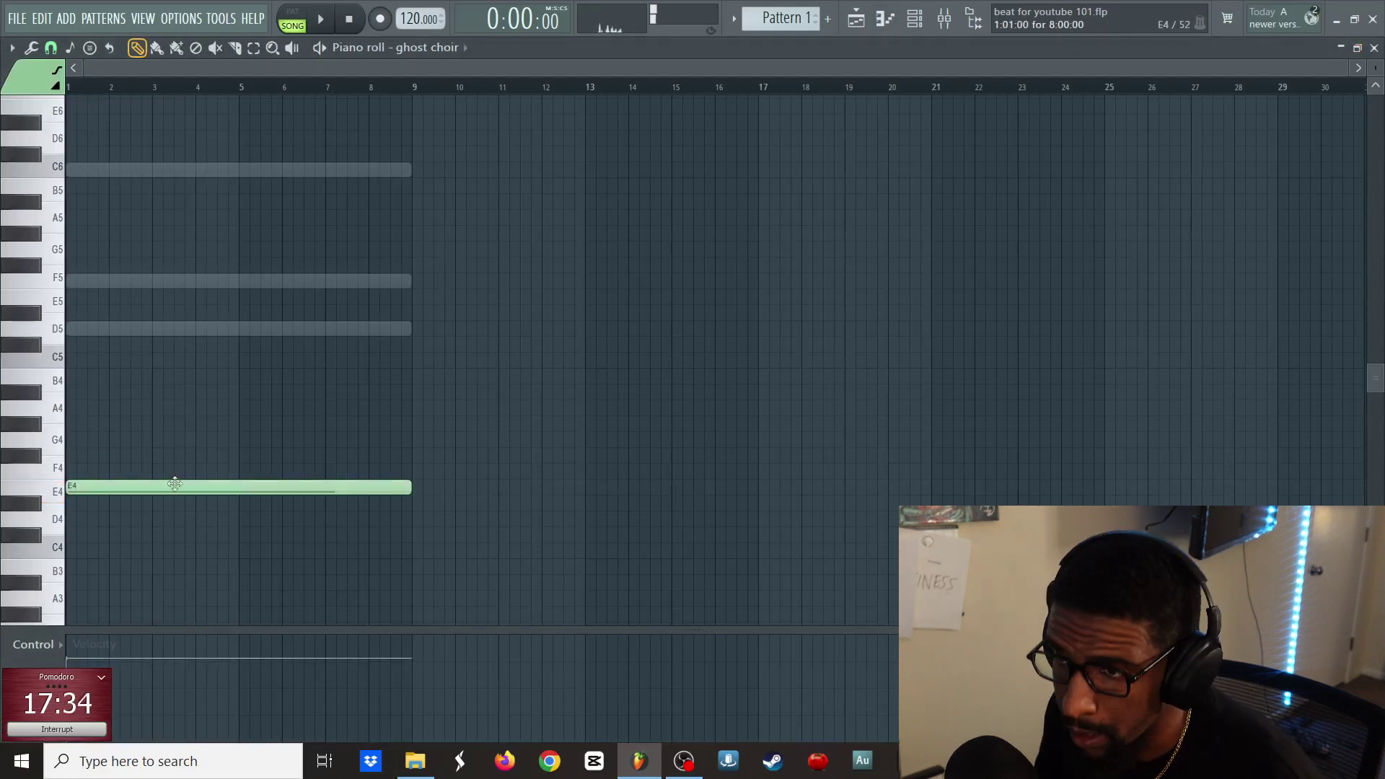
key("Escape")
left_click(220, 144)
left_click(220, 145)
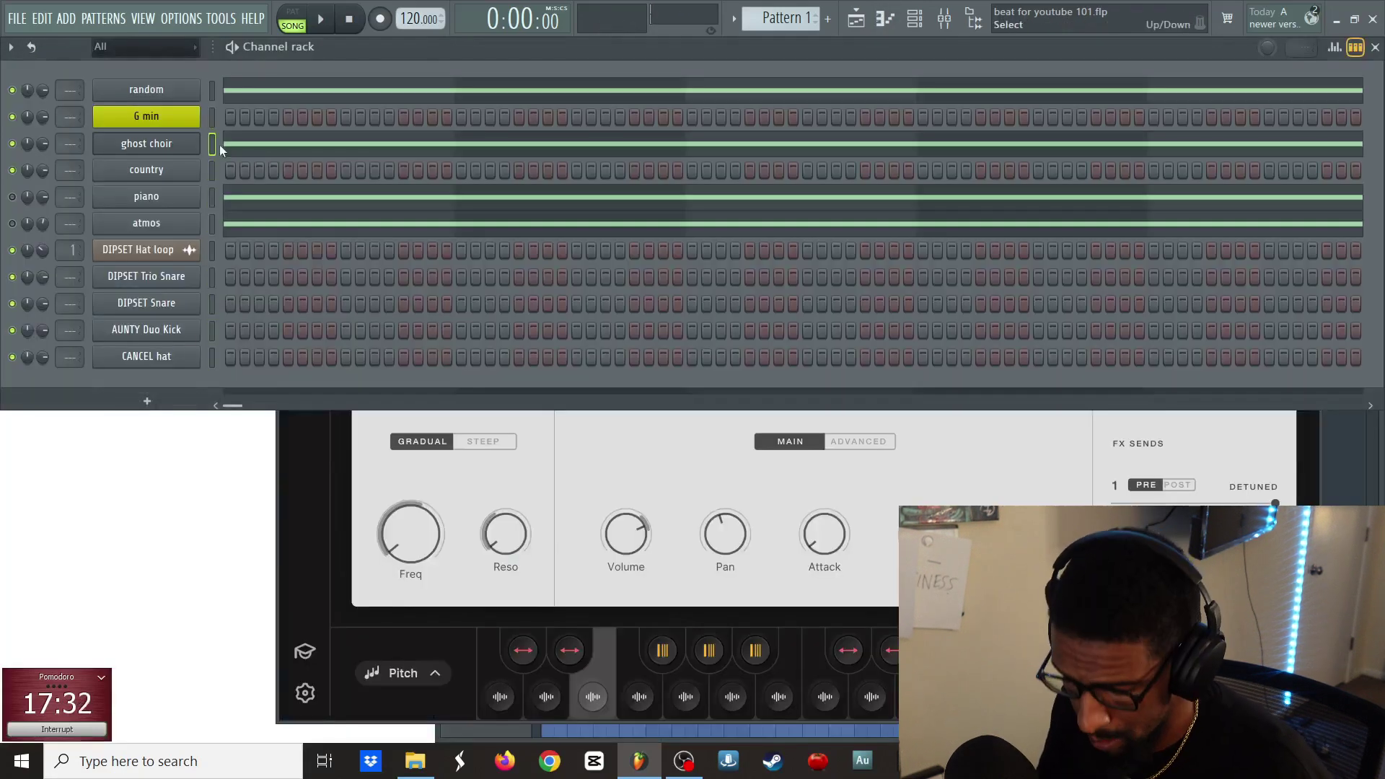
- Clone the ghost choir channel, copy its eight-bar note into the clone and check the clone's session key options
key("alt+c")
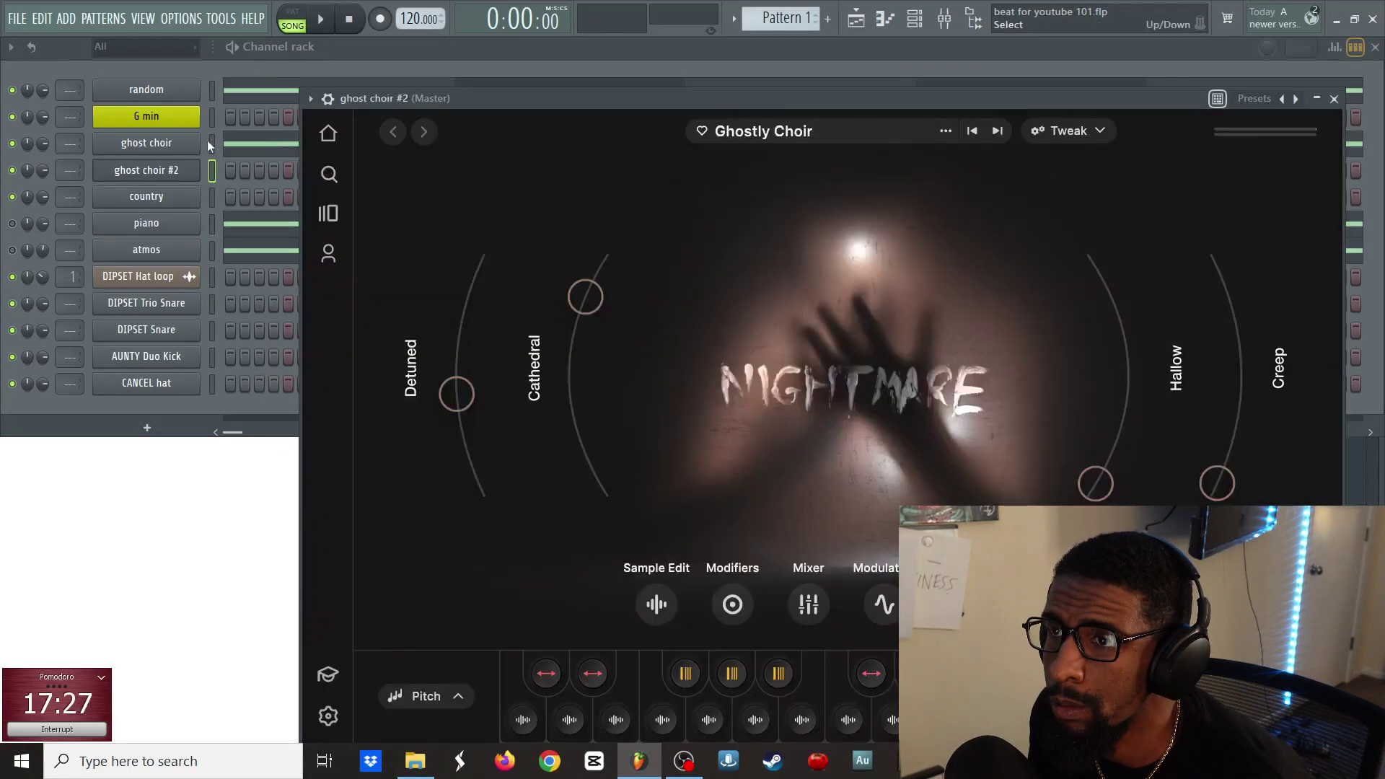
left_click(209, 145)
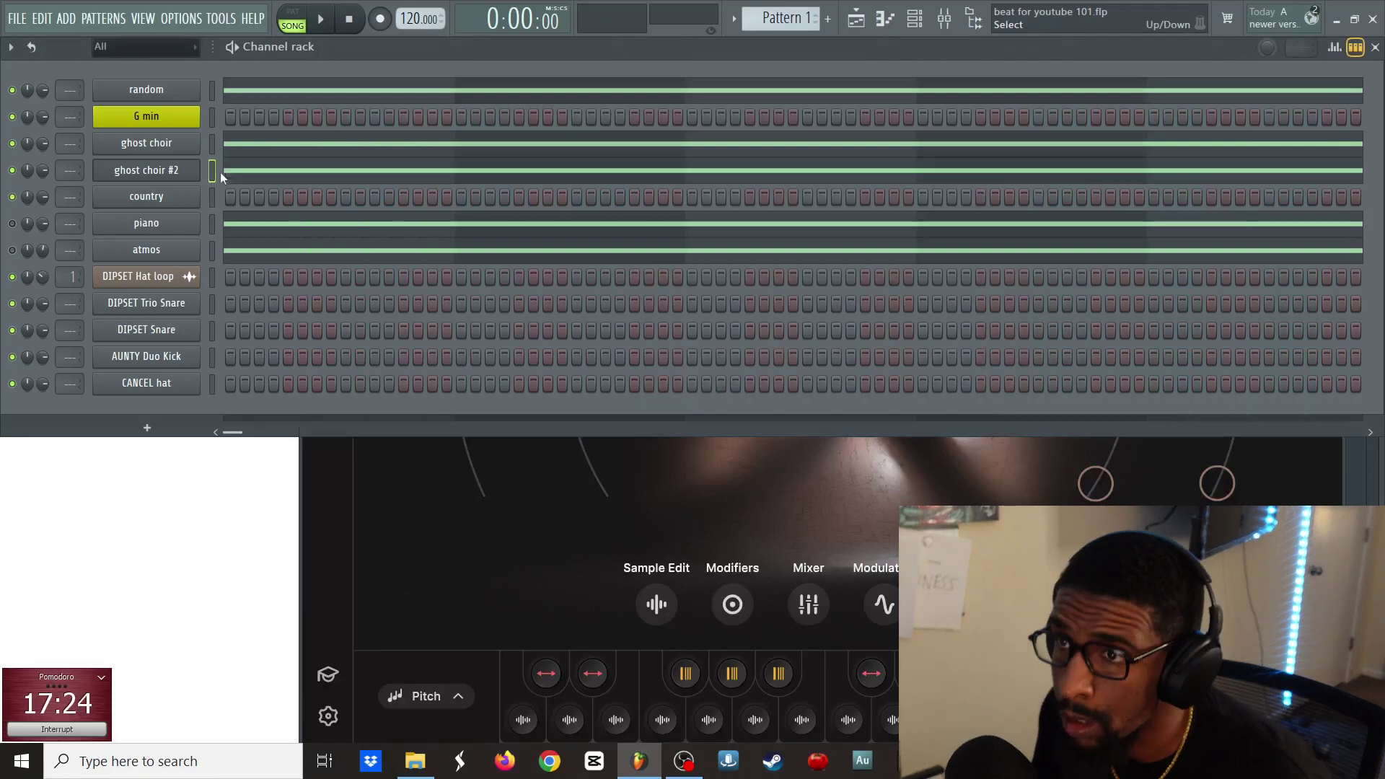
left_click(180, 169)
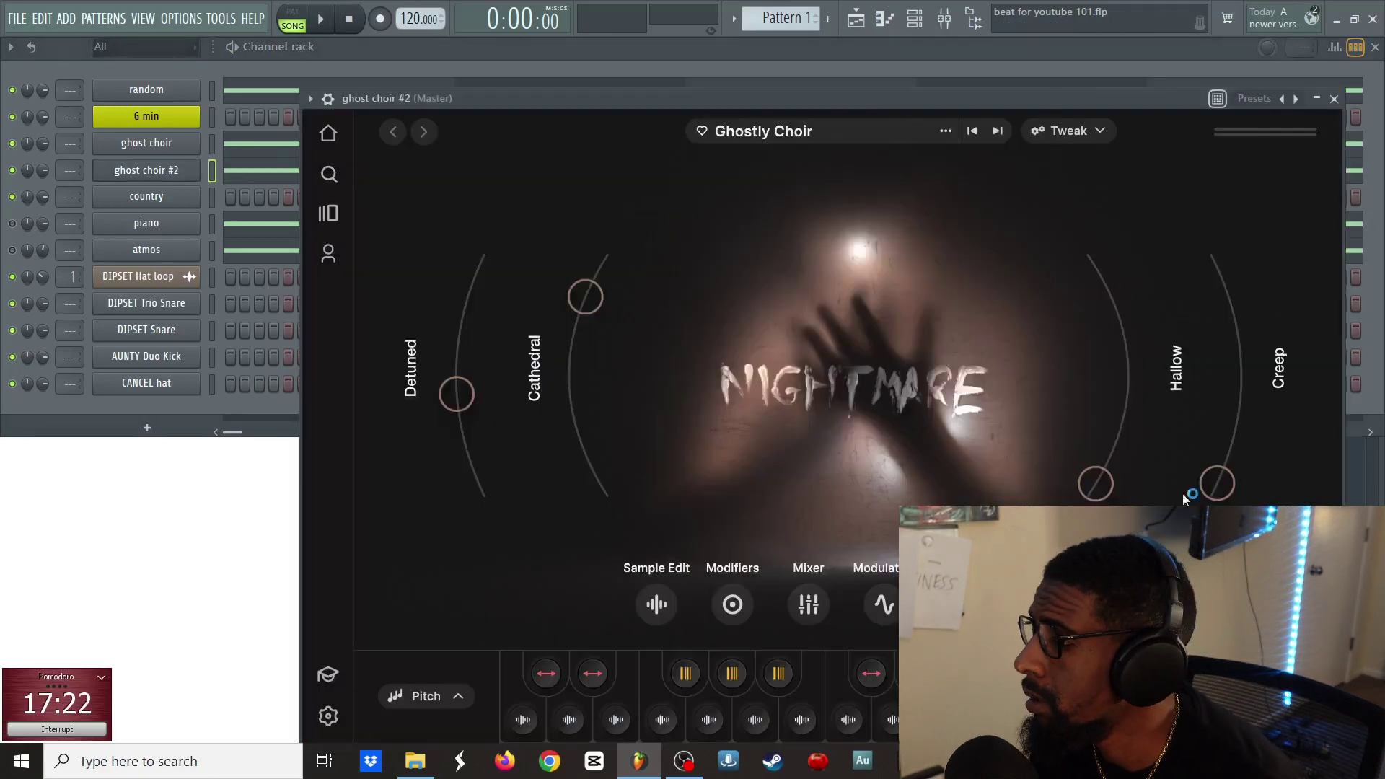
left_click(1267, 697)
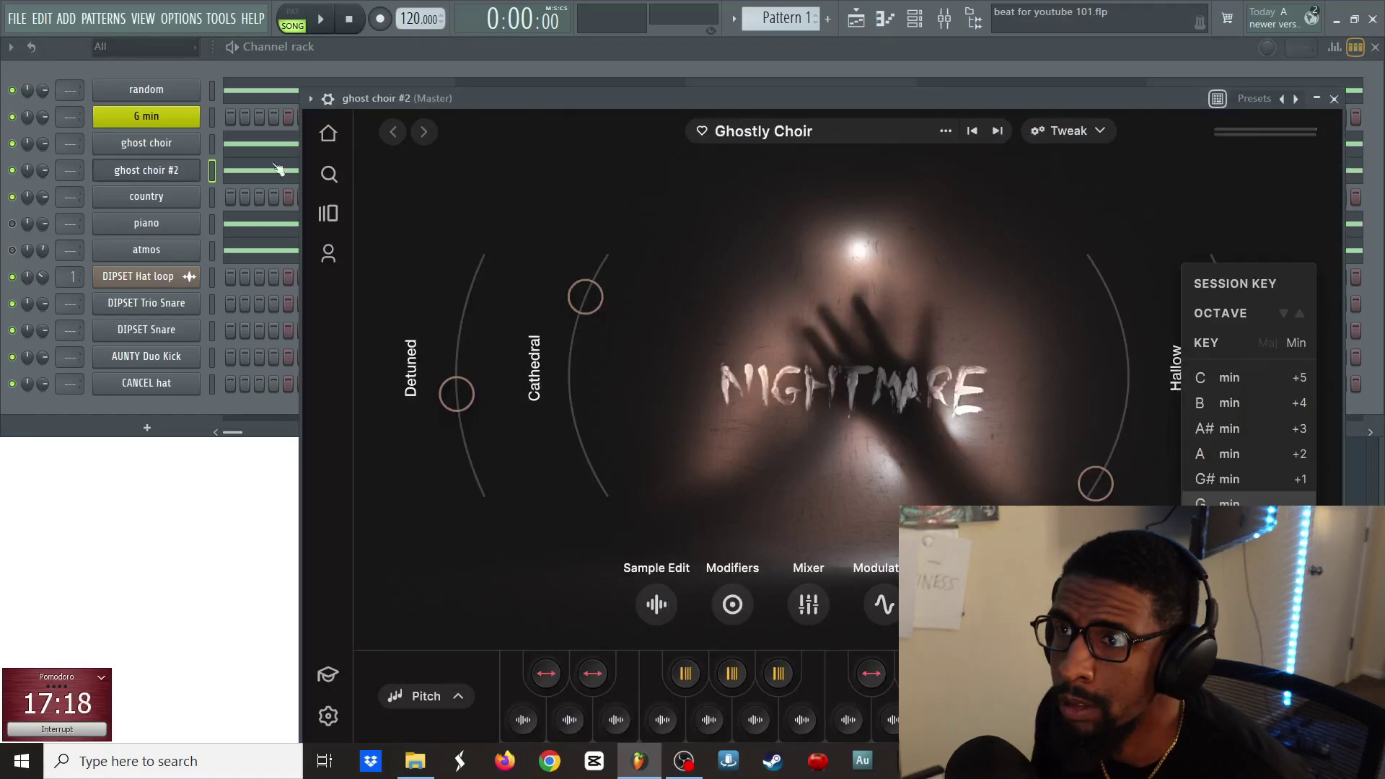
left_click(213, 177)
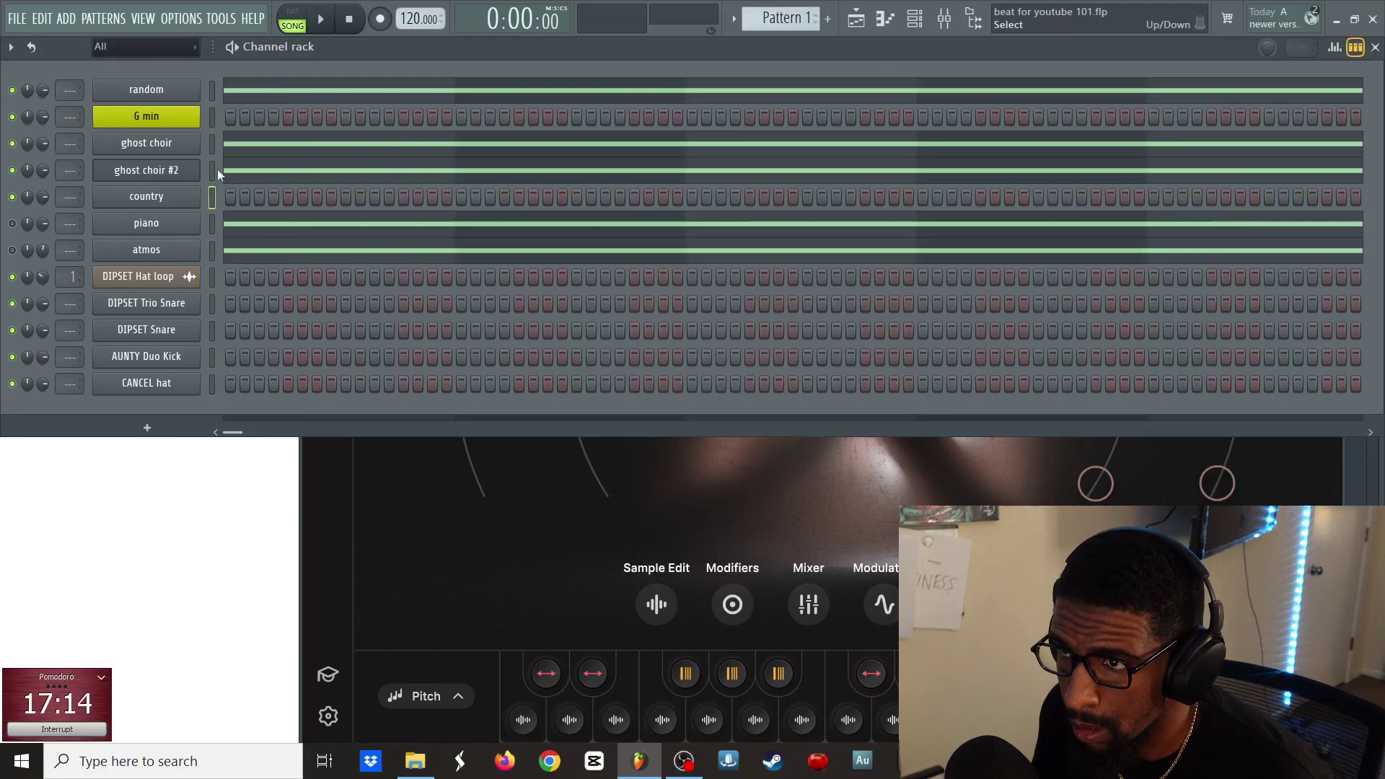
- Play the song with ghost choir and AUNTY Duo Kick muted and ghost choir #2's panning adjusted, checking the mixer levels
scroll(28, 170, "down", 3)
key("space")
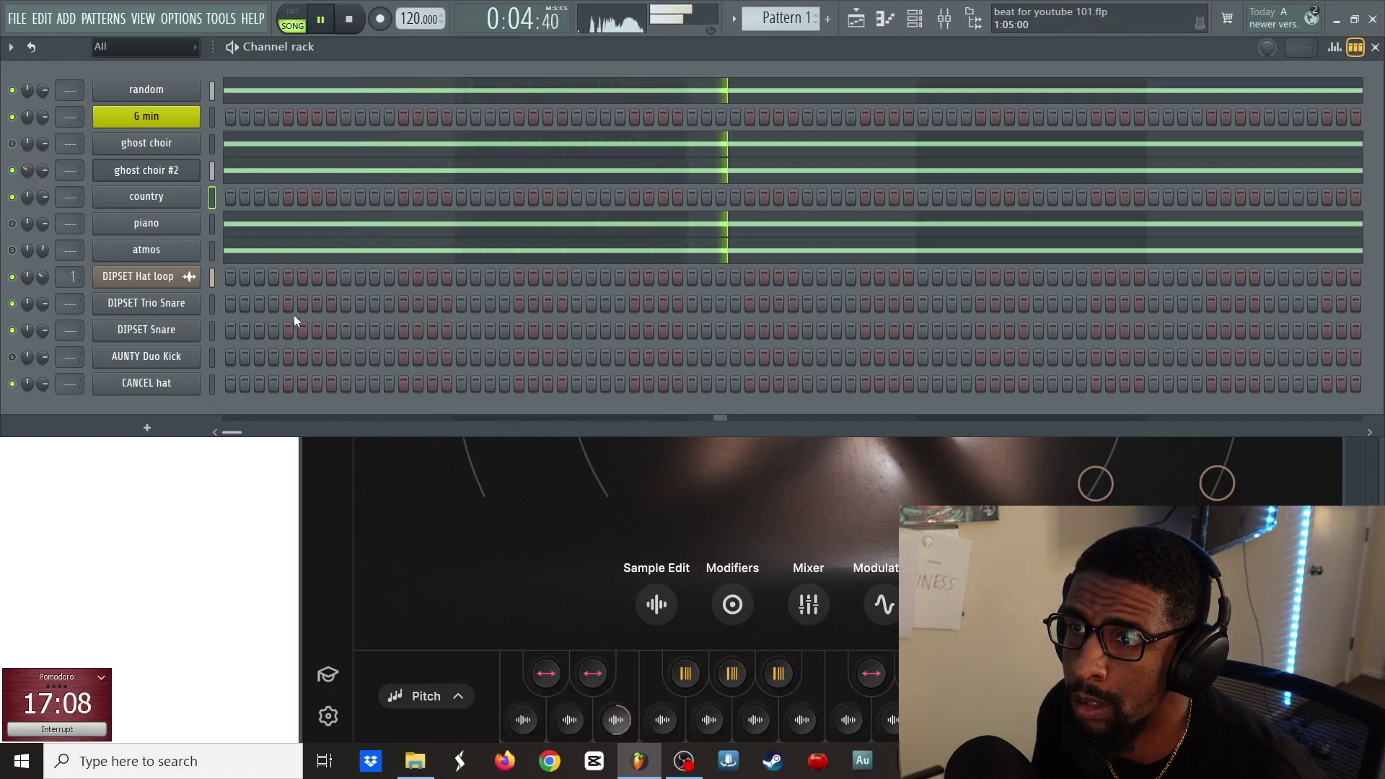
key("F9")
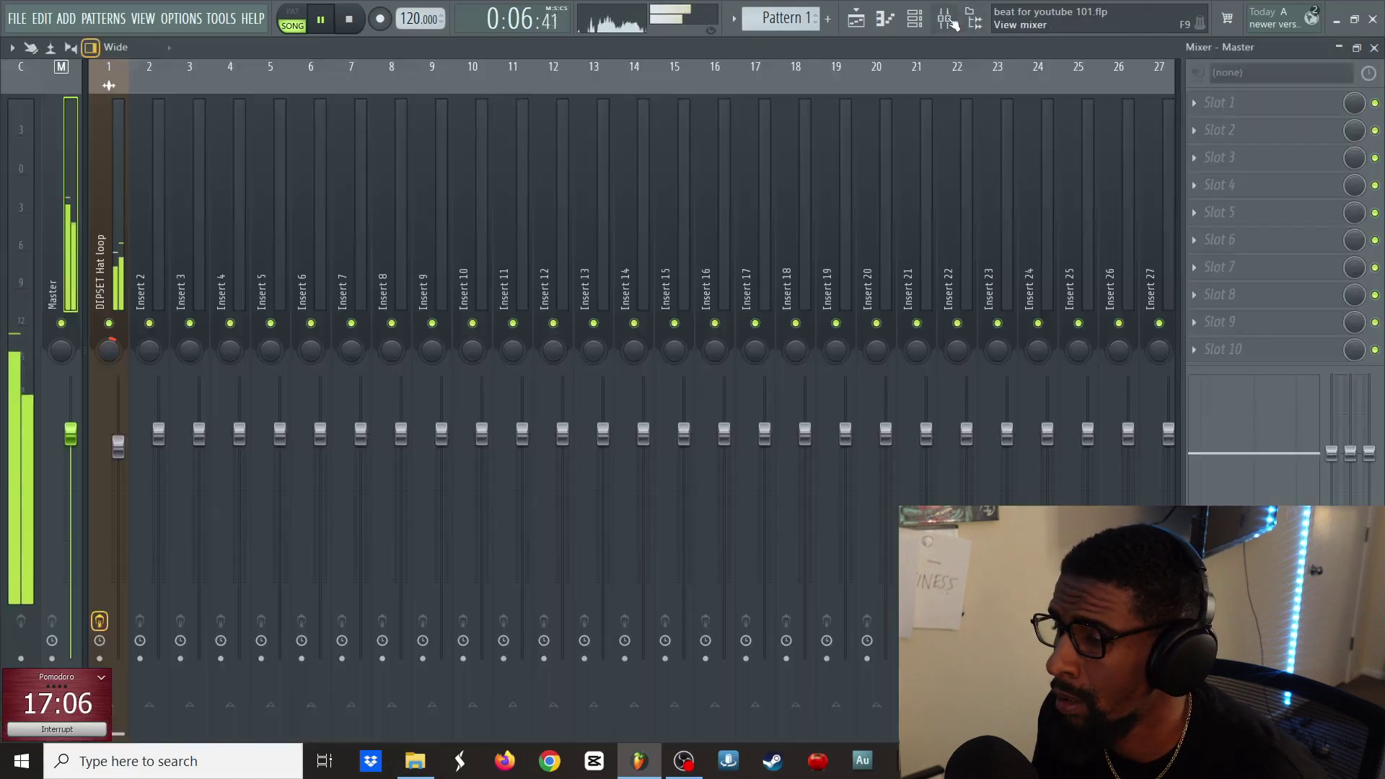
left_click(124, 293)
key("F9")
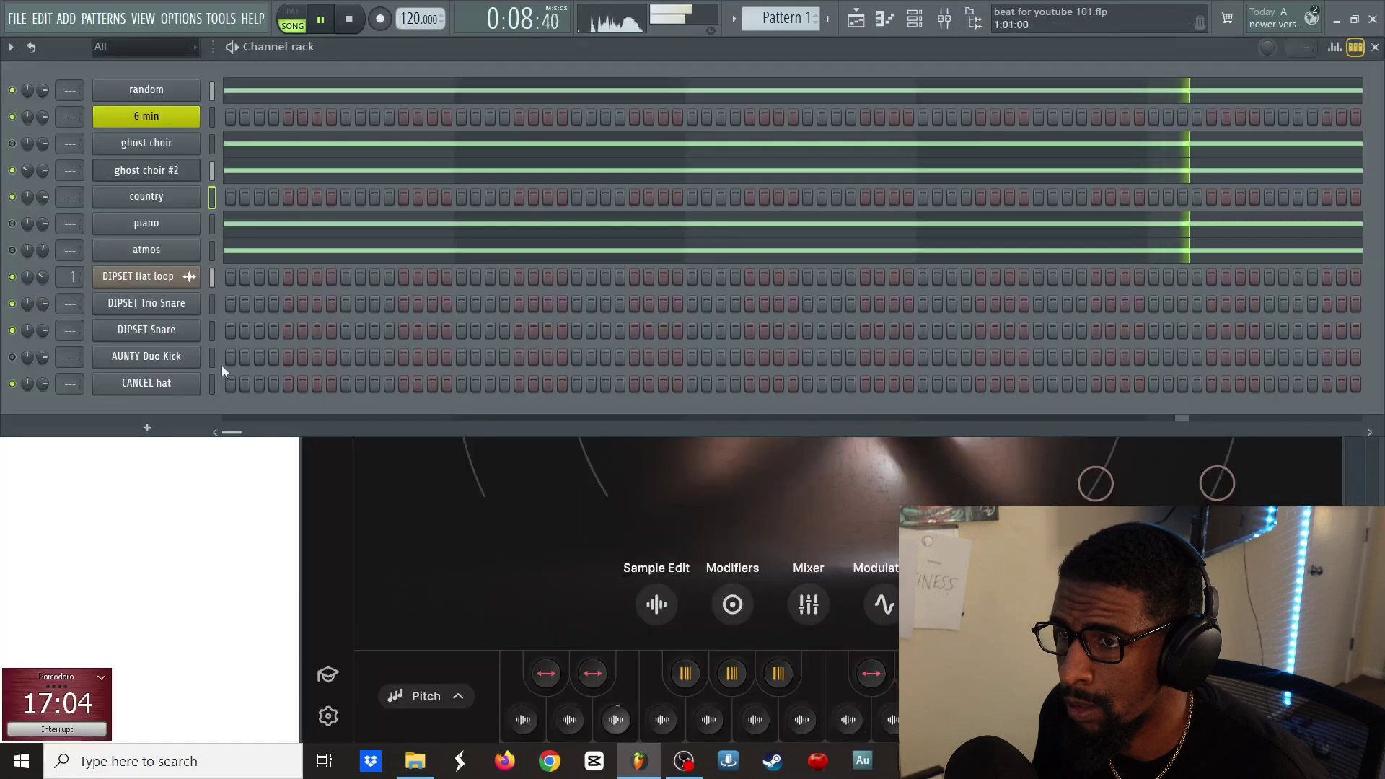
- Load the CHANTLE cymbal and CHANTLE hat samples from the HATS folder into new channels
left_click(976, 22)
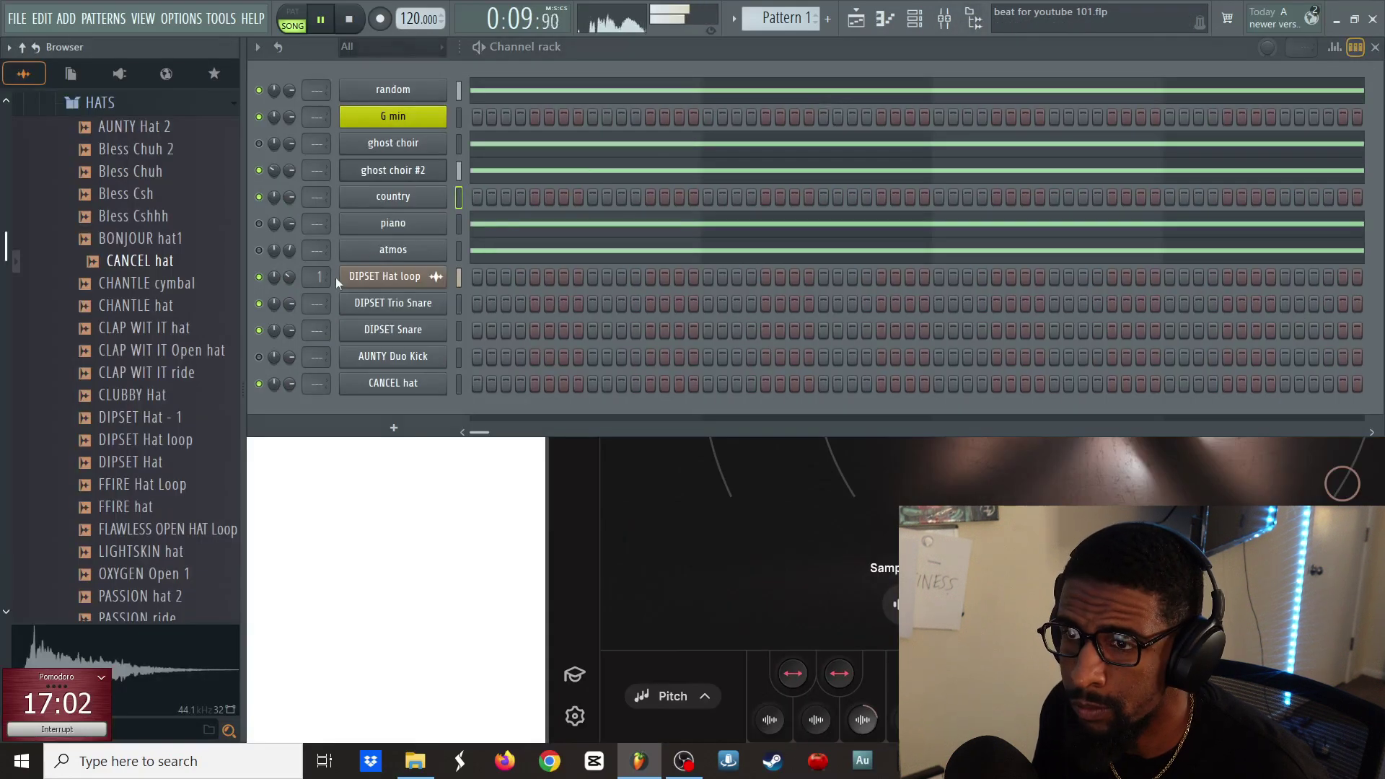
left_click(177, 305)
right_click(174, 285)
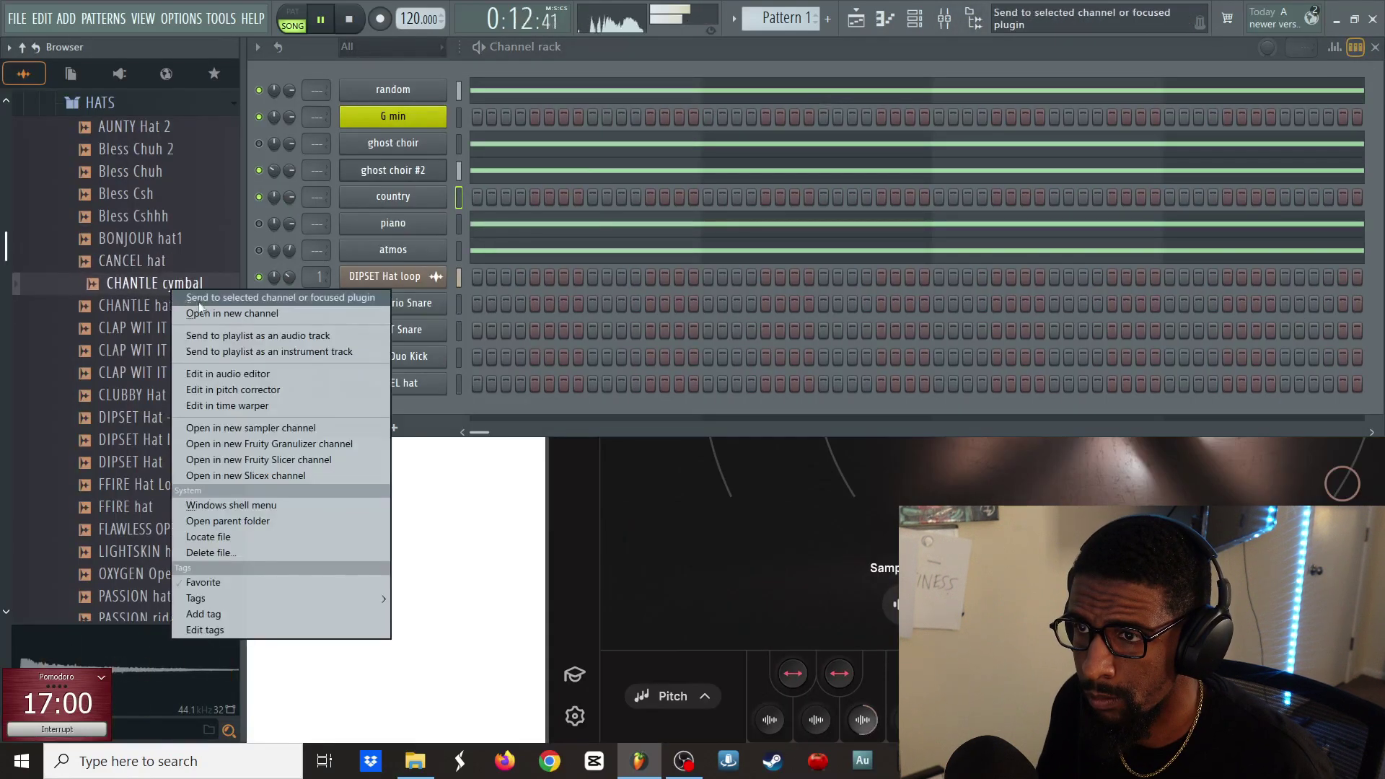
left_click(168, 312)
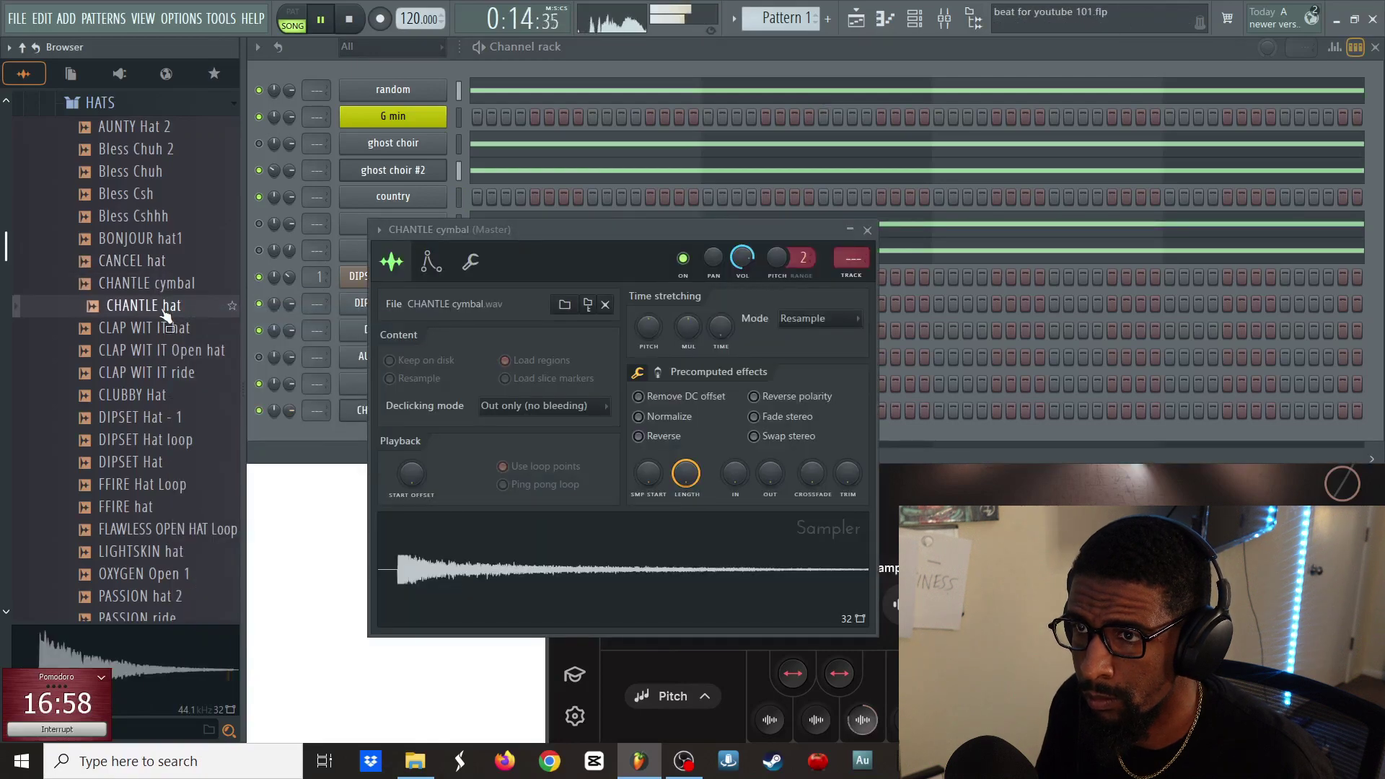
right_click(164, 312)
left_click(173, 332)
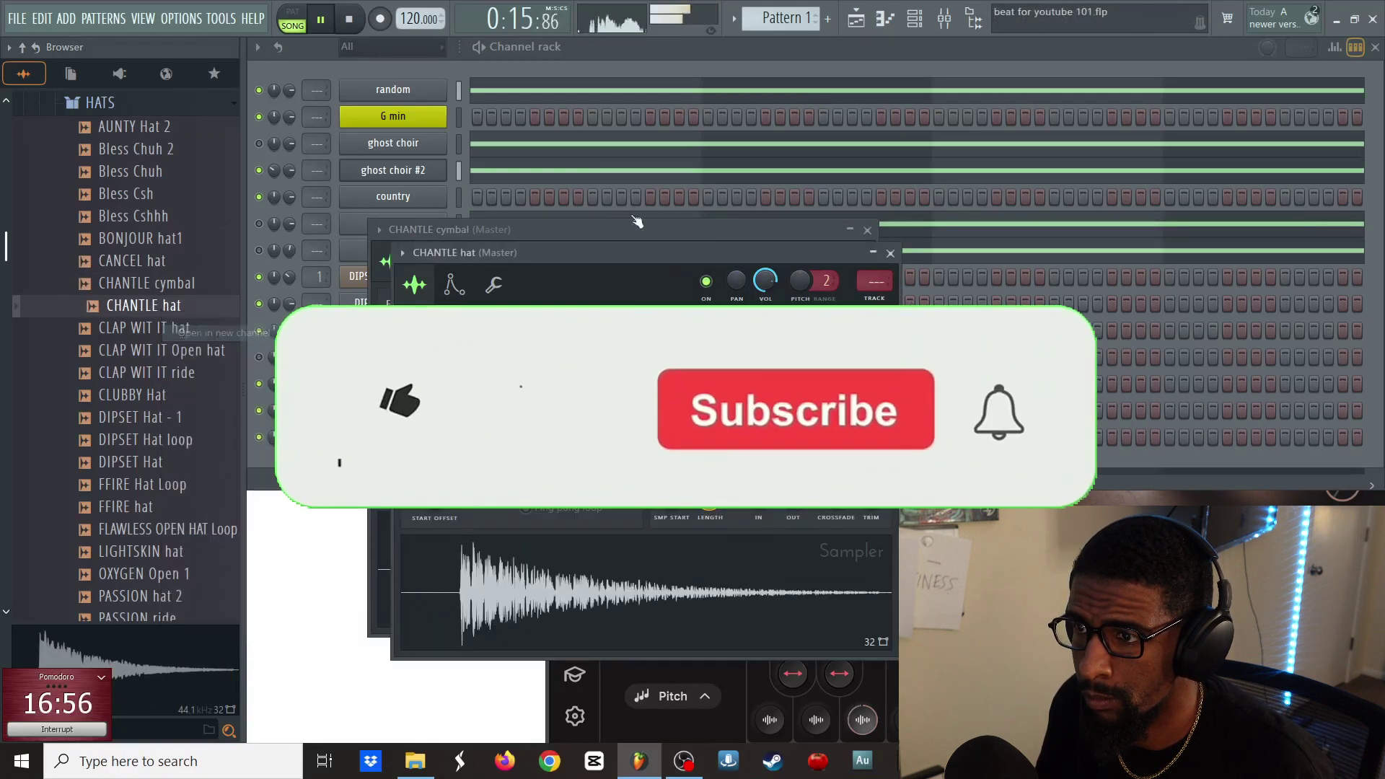
left_click(691, 65)
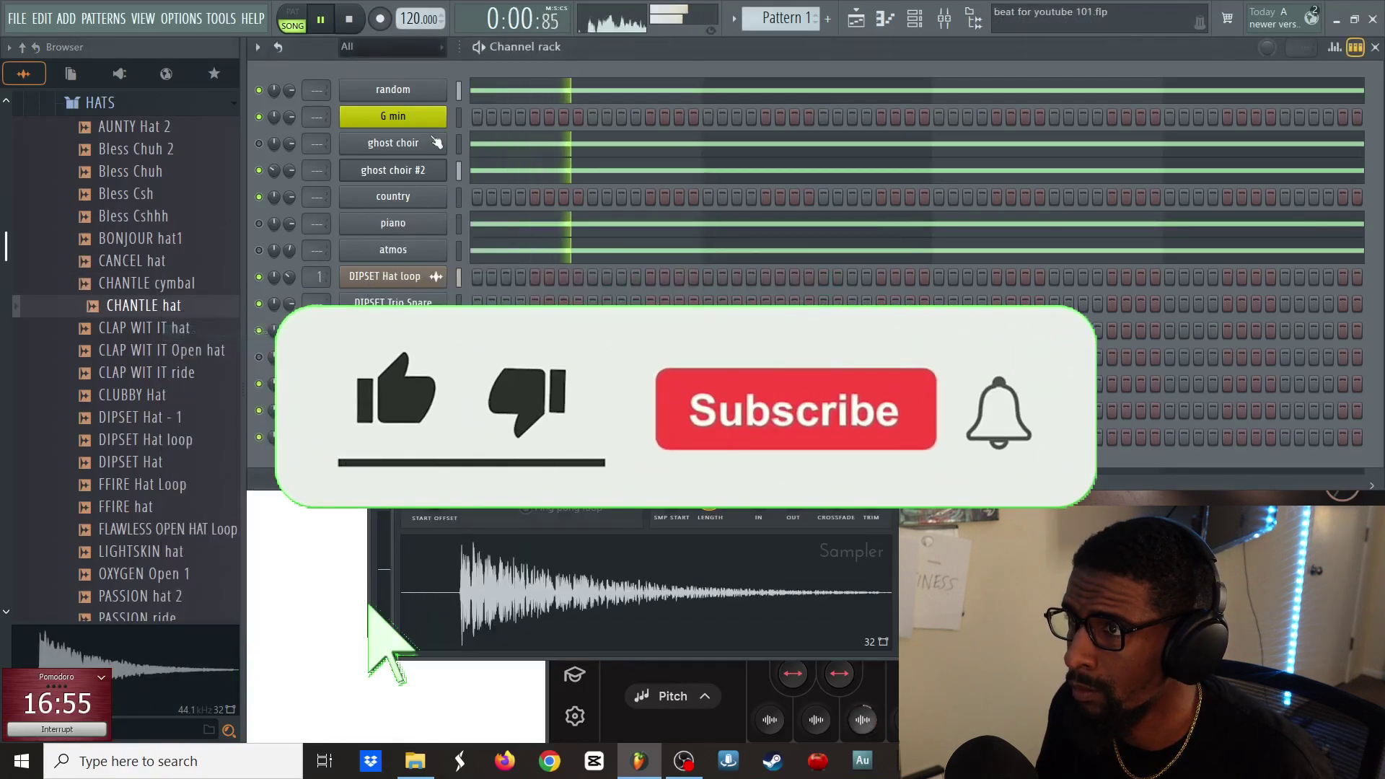
- Mute the ghost choir #2 channel and restart song playback to hear the beat without it
left_click(259, 171)
key("space")
key("space")
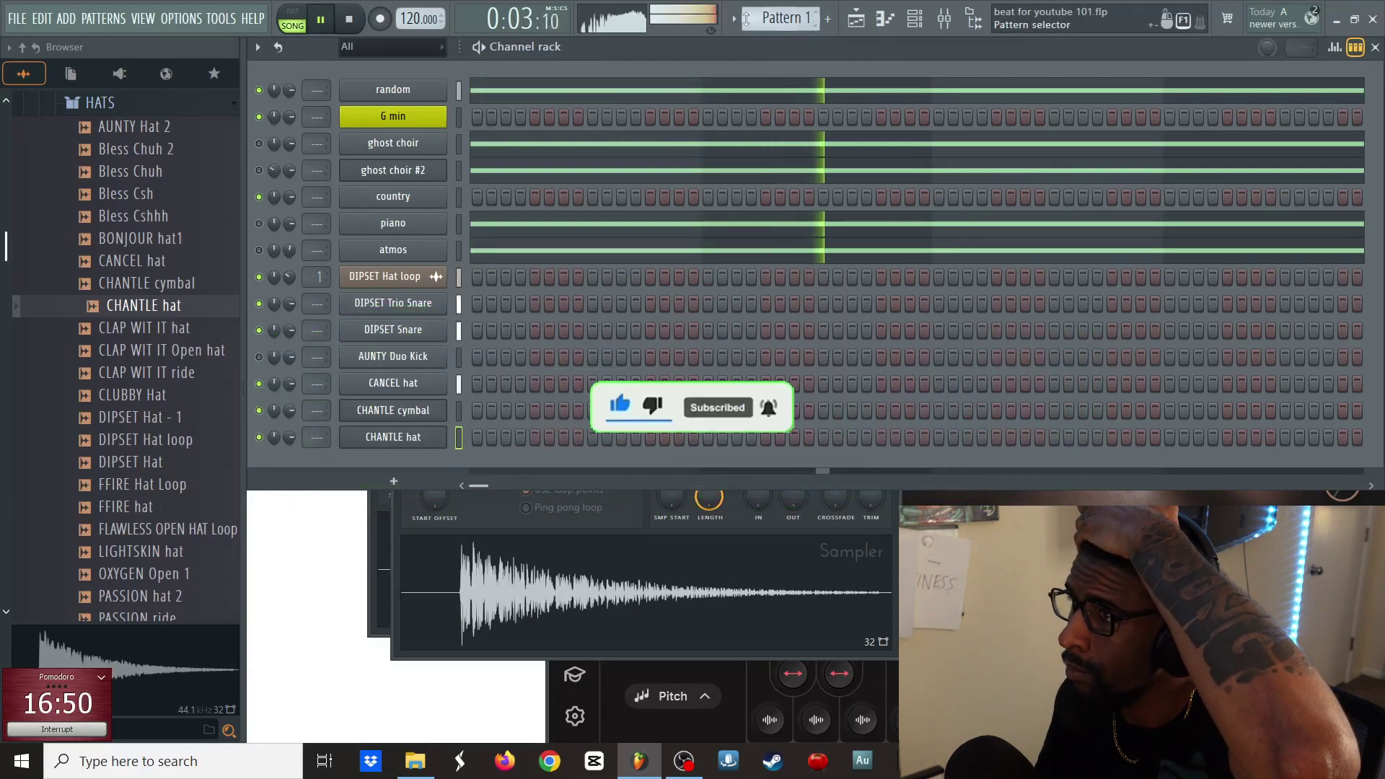
- Switch to the drums pattern and move the CHANTLE hat channel up one place, above CHANTLE cymbal
left_click(781, 18)
left_click(773, 55)
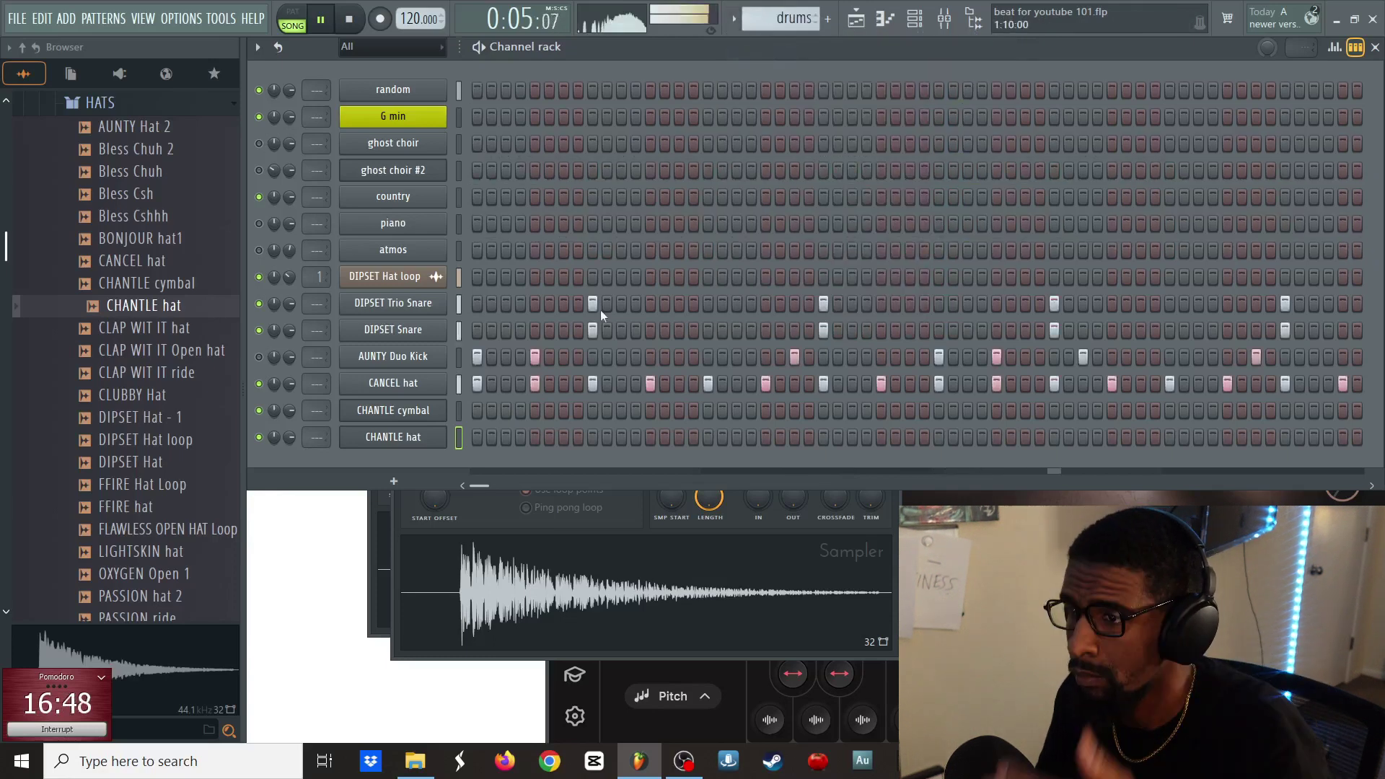
right_click(445, 446)
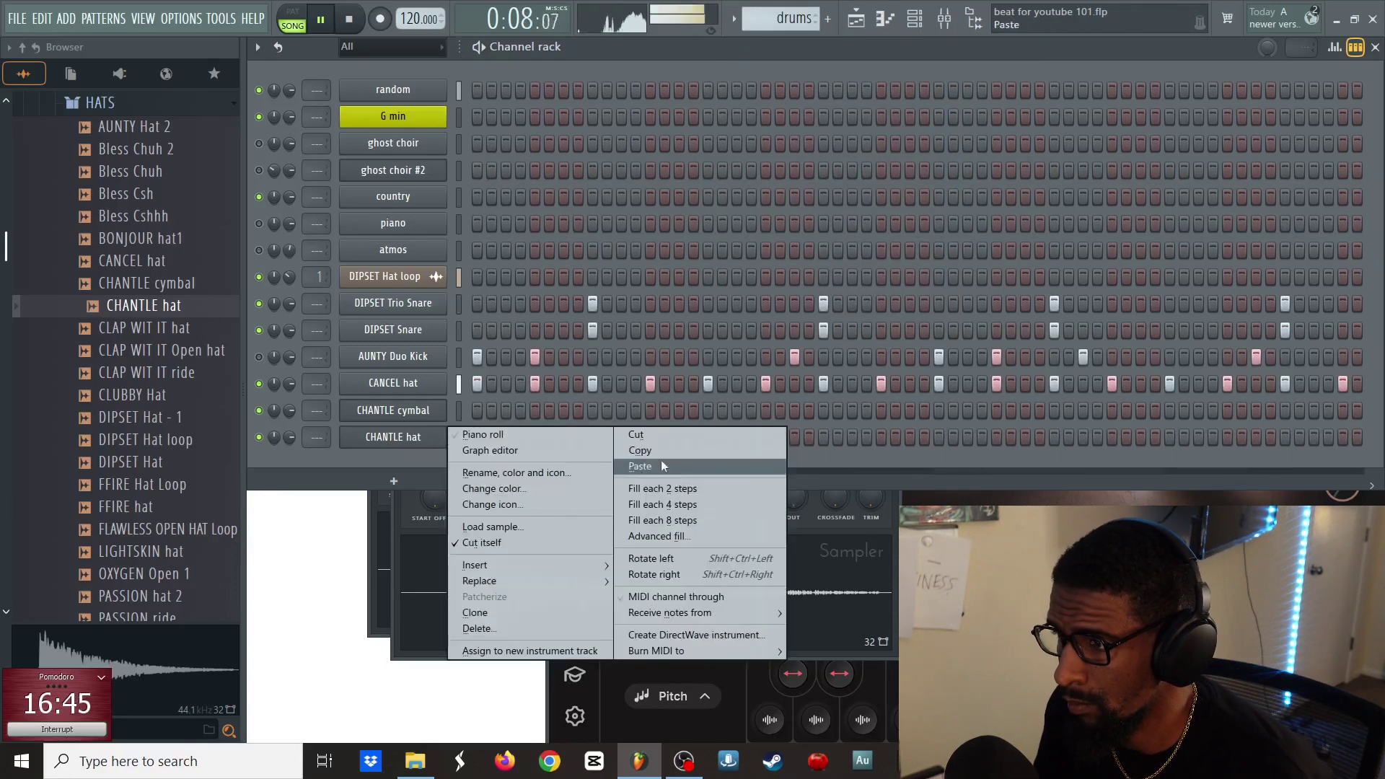
left_click(463, 404)
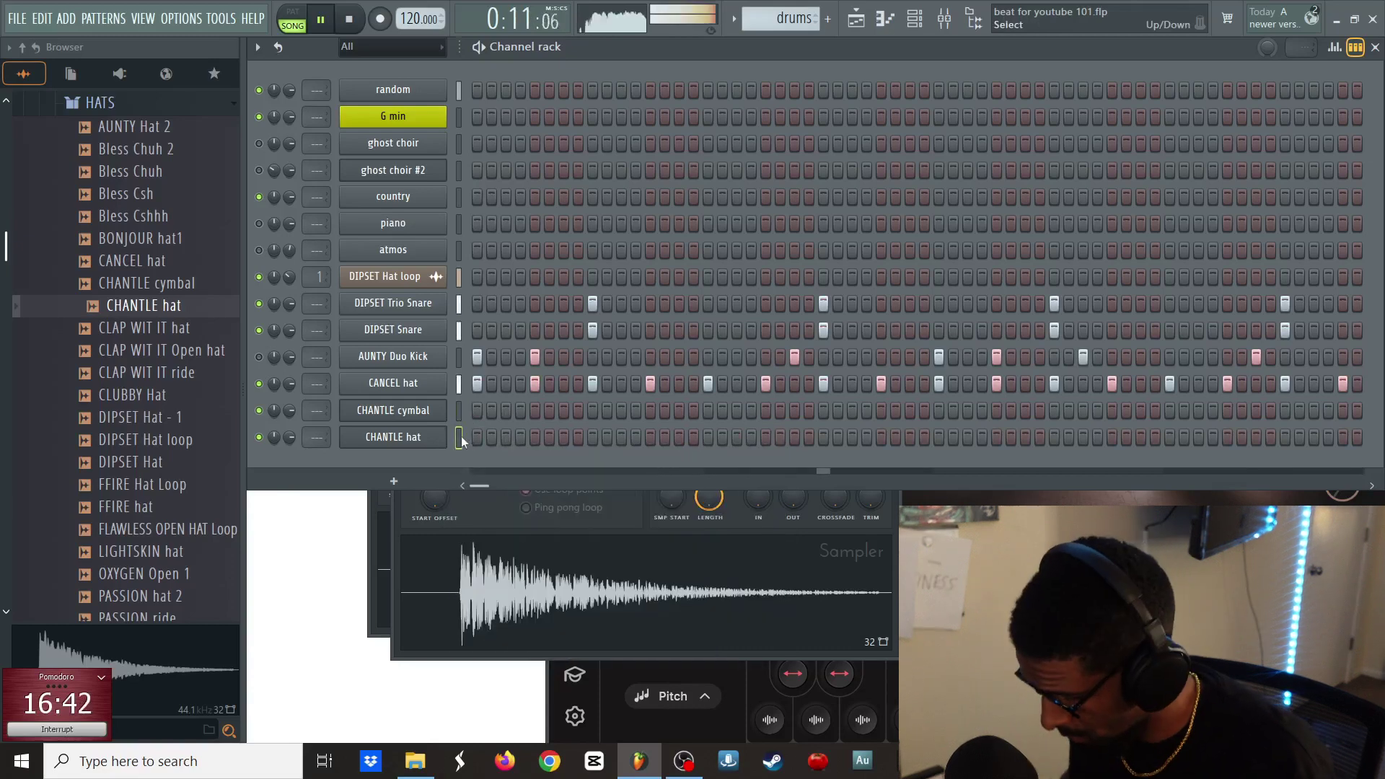
key("alt+Up")
- Add CHANTLE hat hits on steps 7 and 8 of the drums pattern and play the song
key("space")
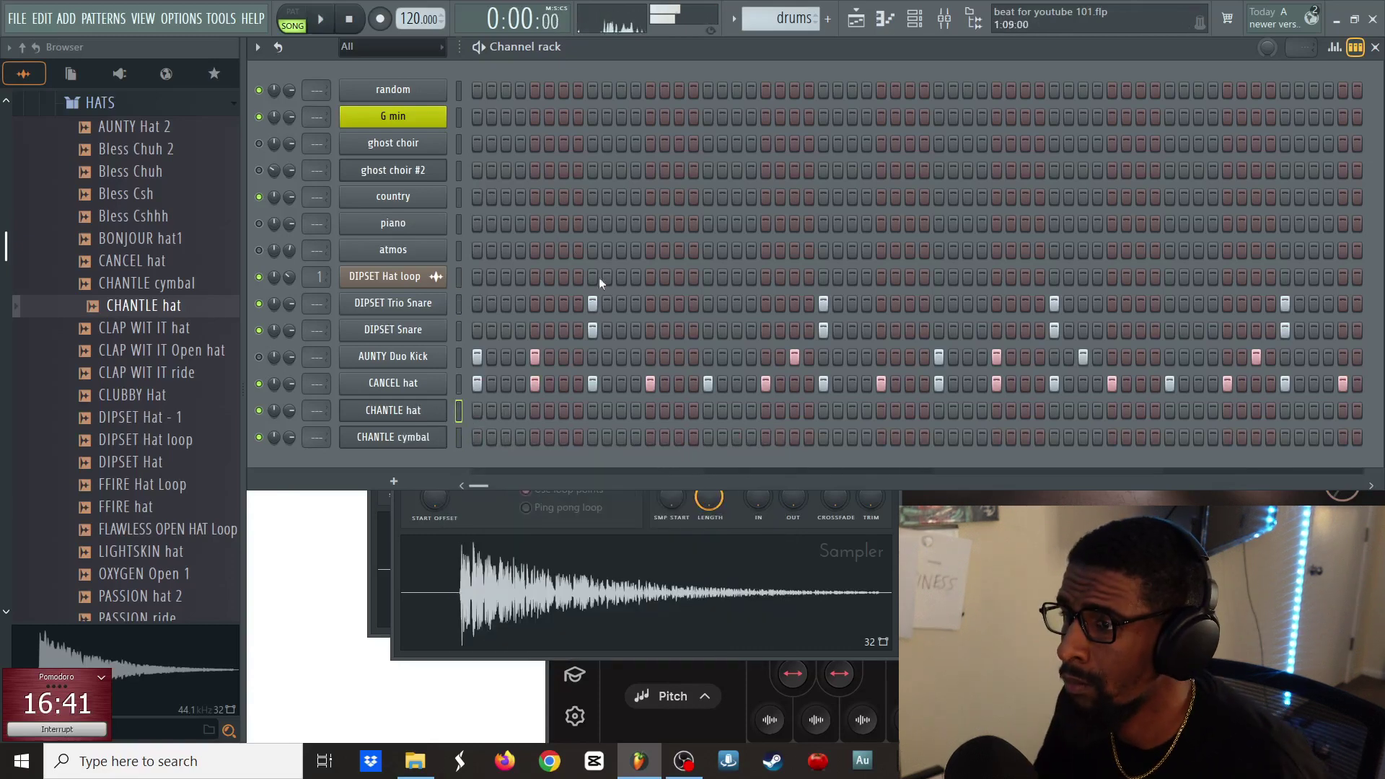
left_click(578, 410)
key("space")
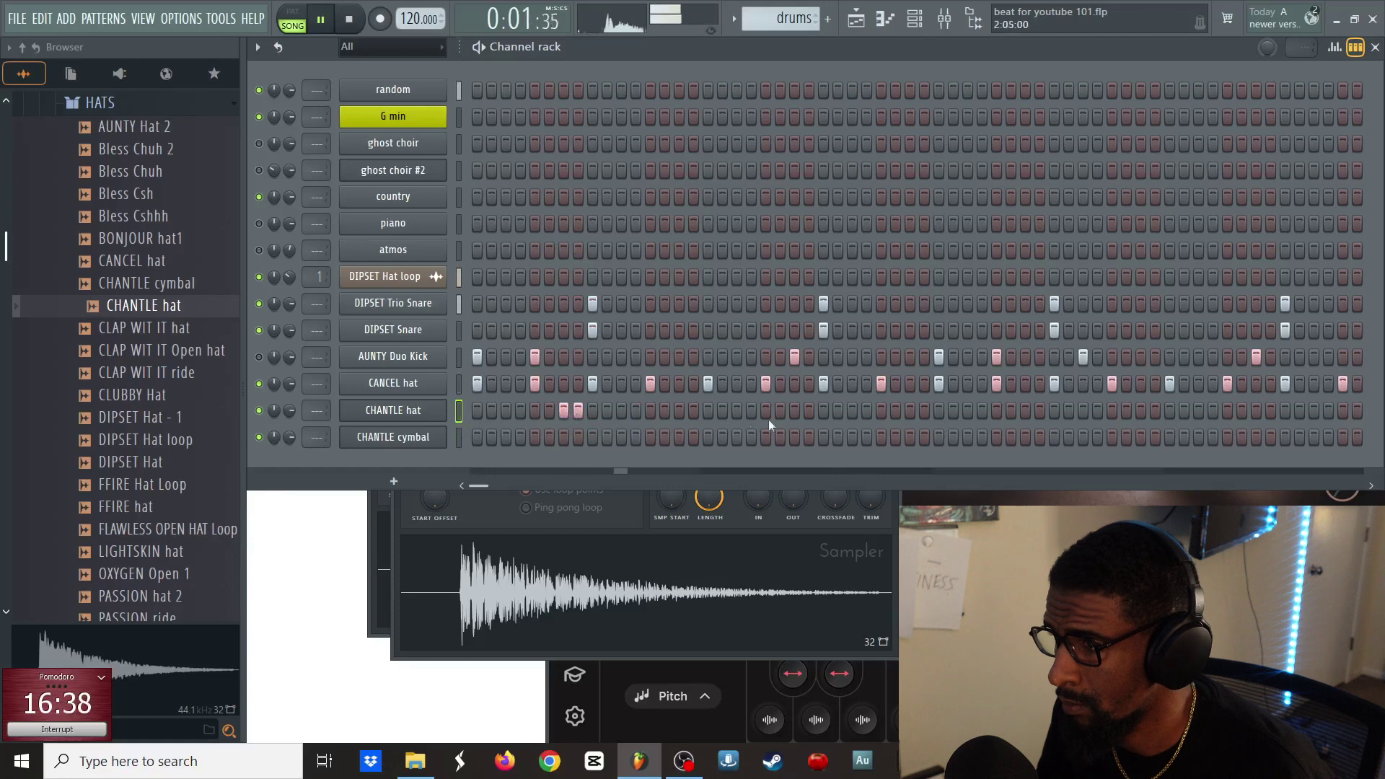
left_click(809, 412)
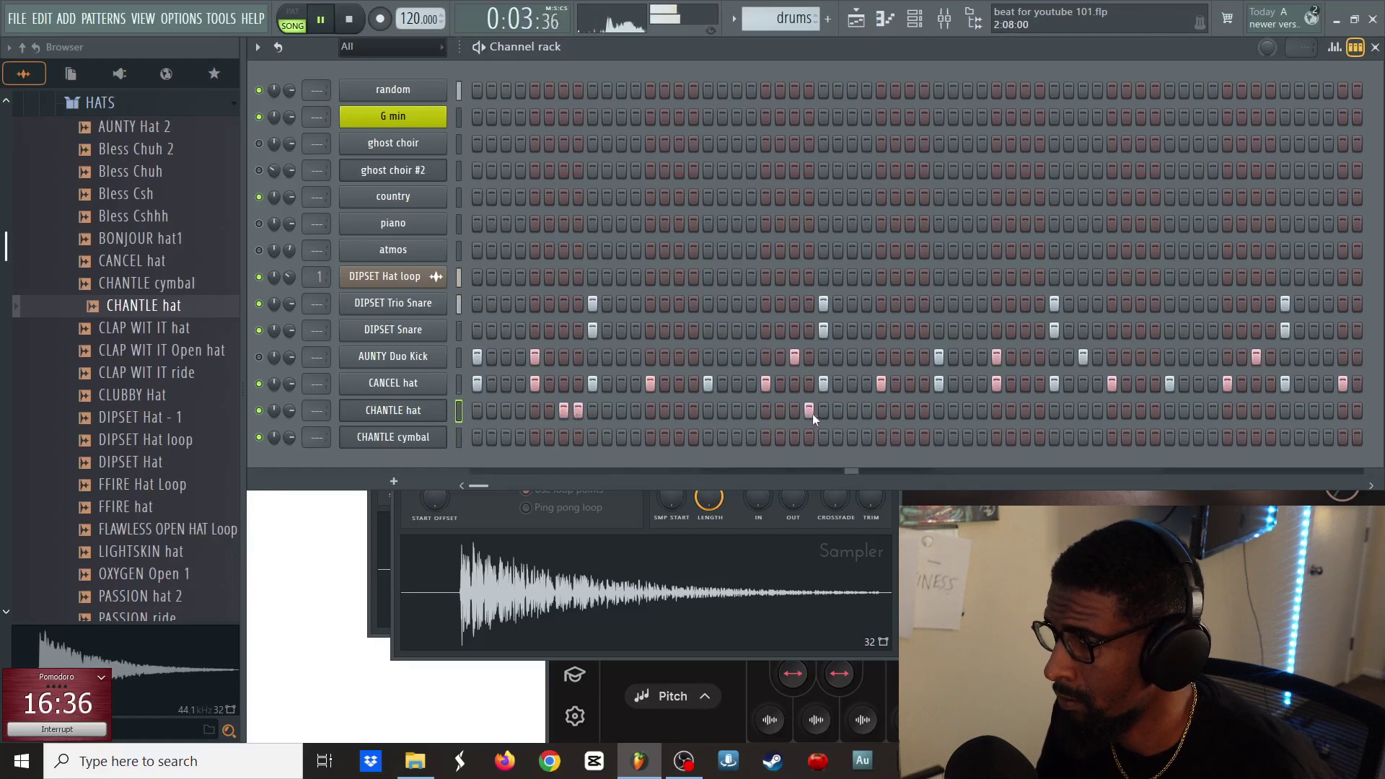
key("space")
left_click(809, 410)
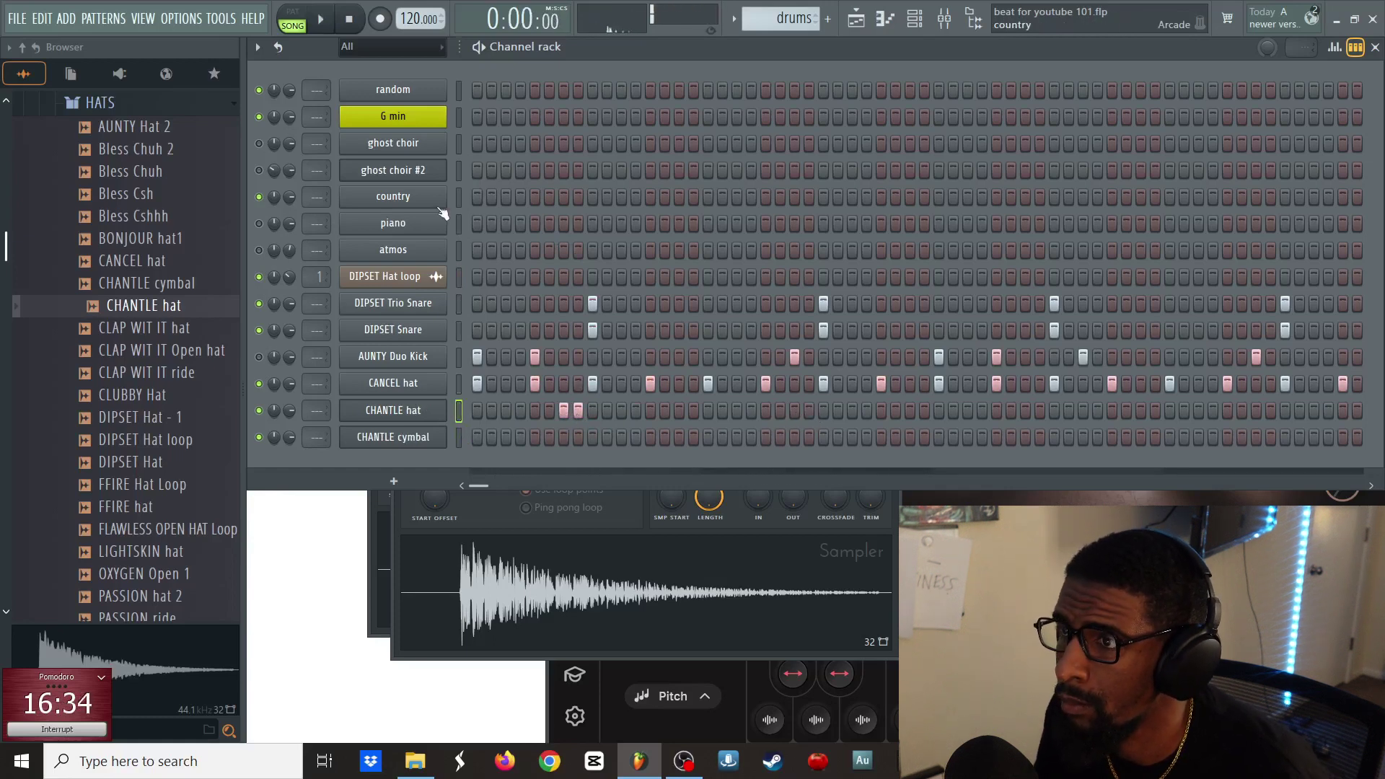
- Open the random channel's Arcade instrument and play a run of notes to audition the Final Stretch kit
left_click(396, 89)
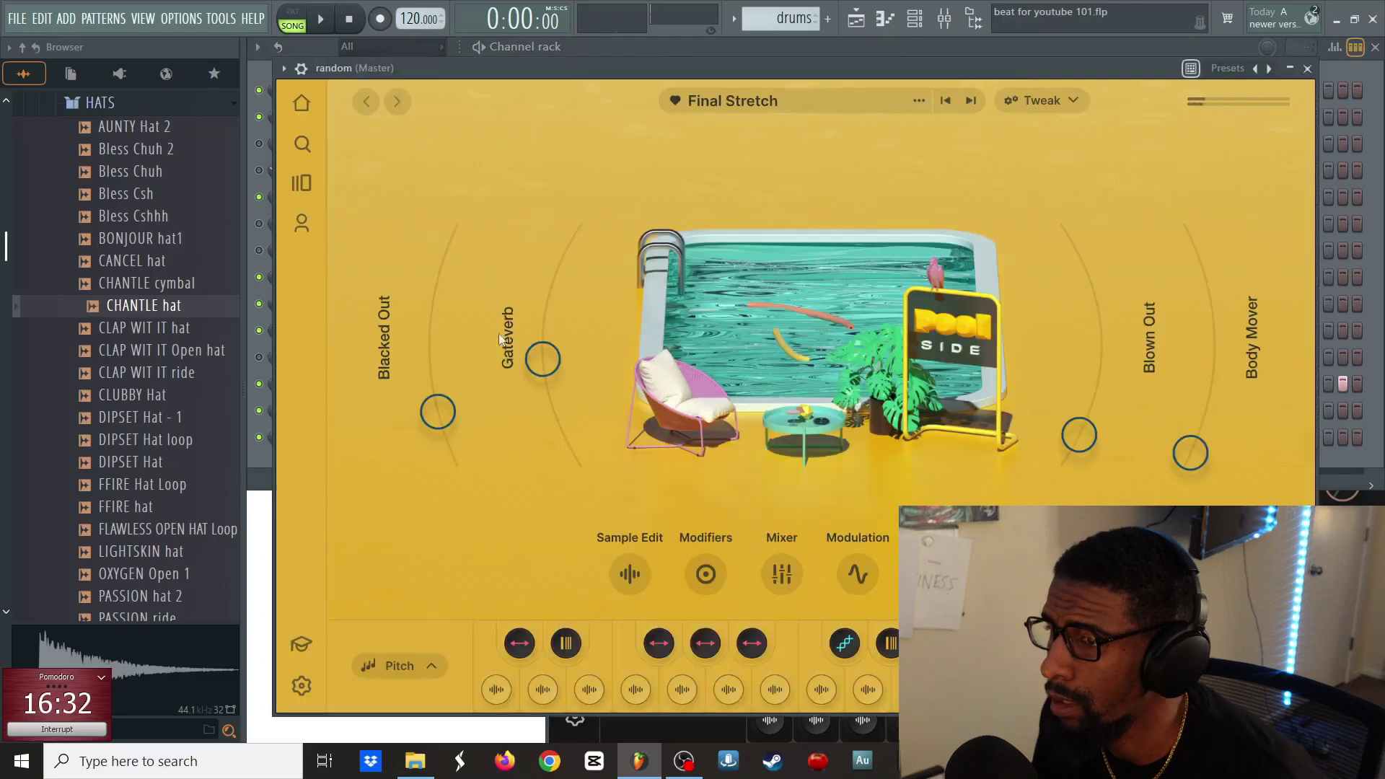
key("z")
key("x")
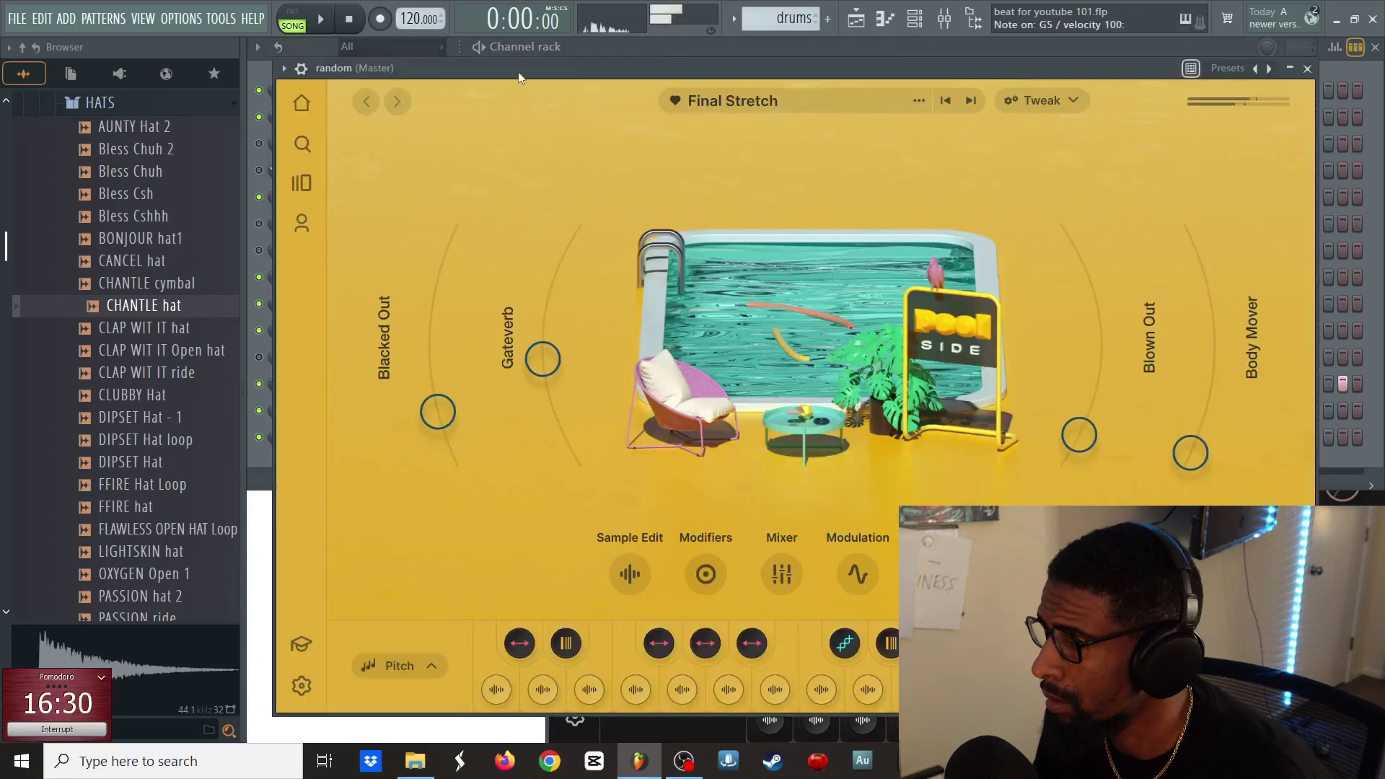
key("c")
key("v")
key("b")
key("n")
key("m")
key("comma")
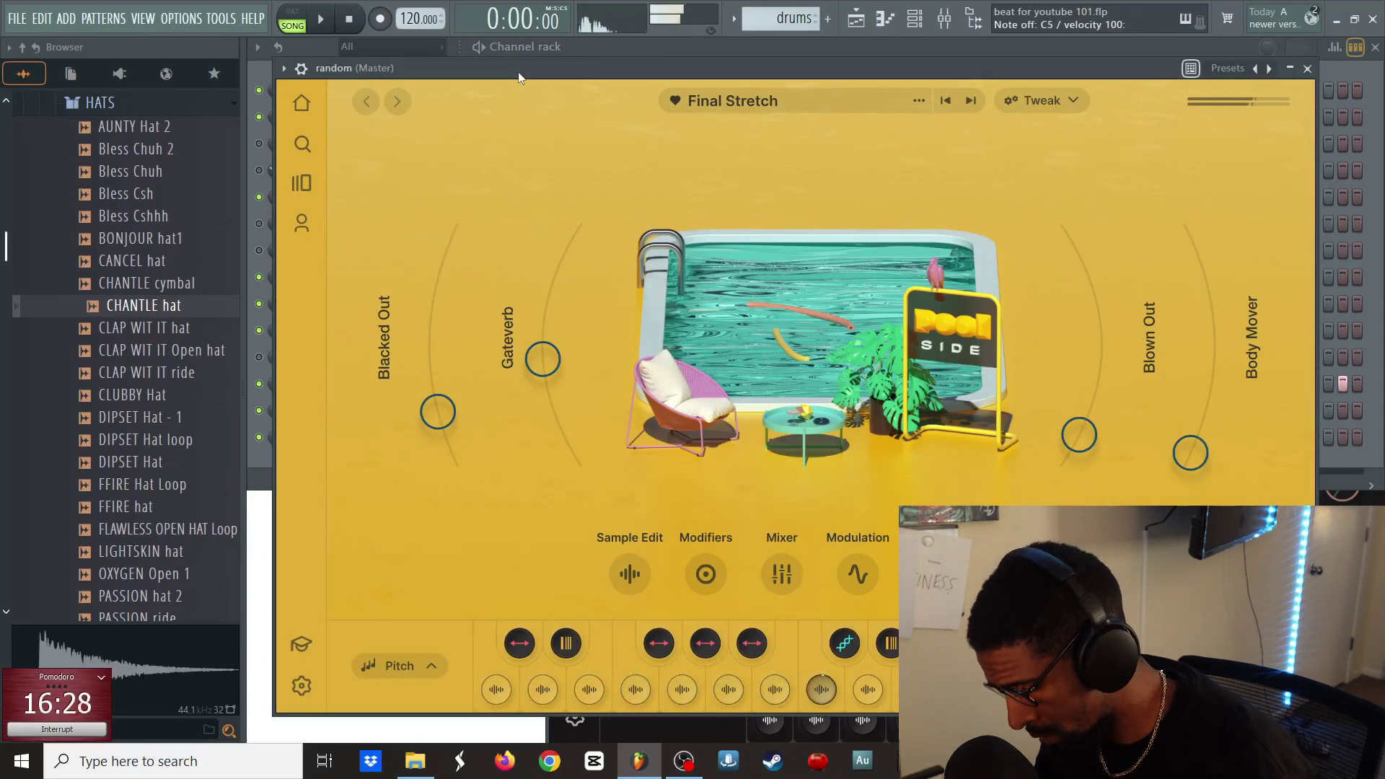
- Sweep the Blacked Out macro down to its minimum and up to 1.00 while playing notes to hear its effect
left_click_drag(438, 412, 445, 518)
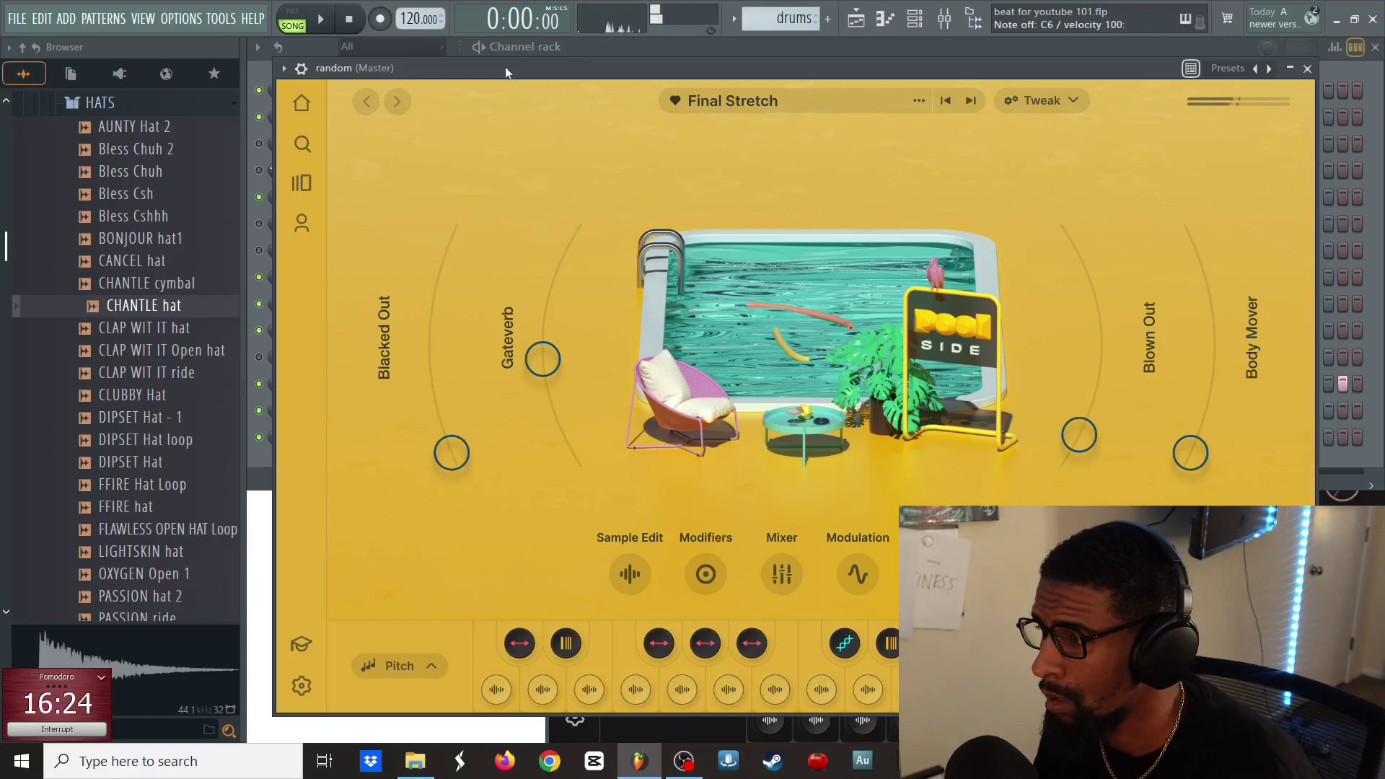
left_click_drag(456, 467, 503, 154)
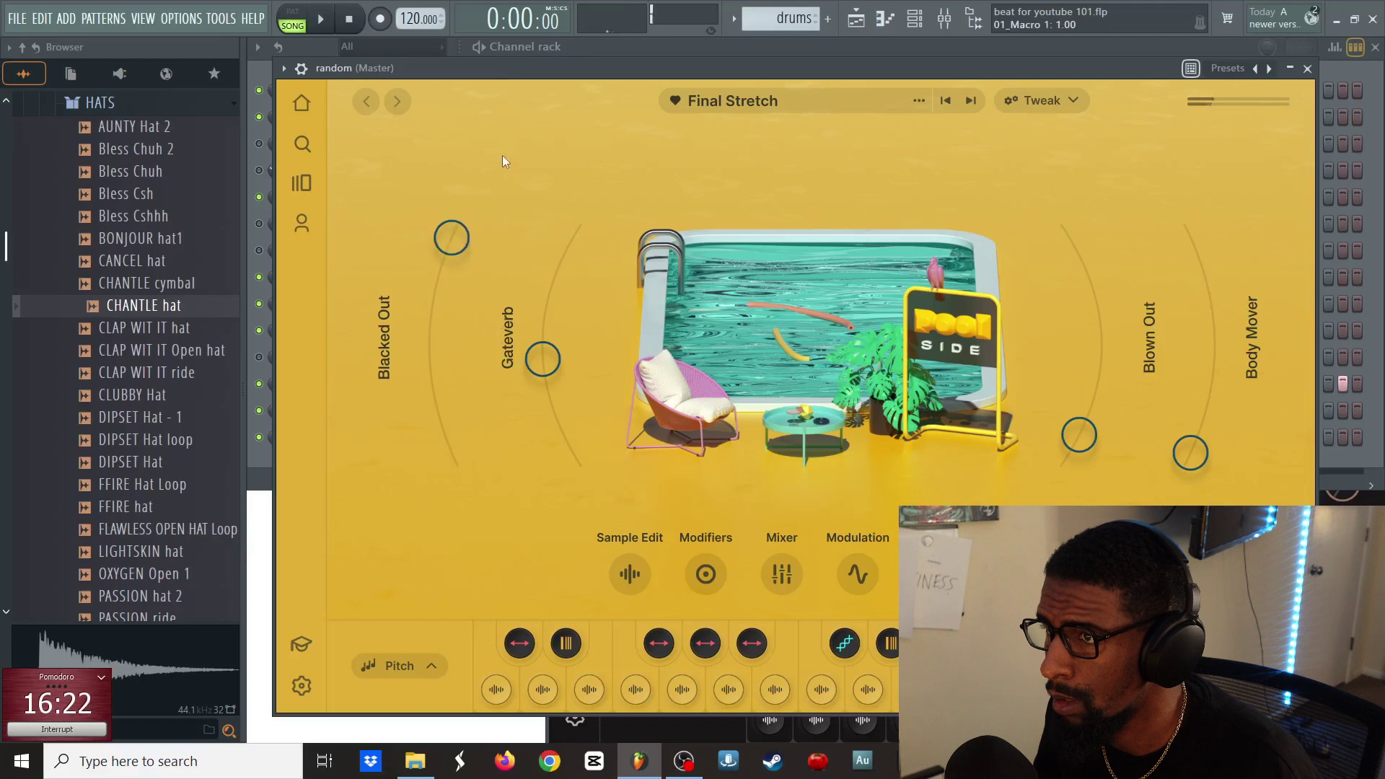
key("q")
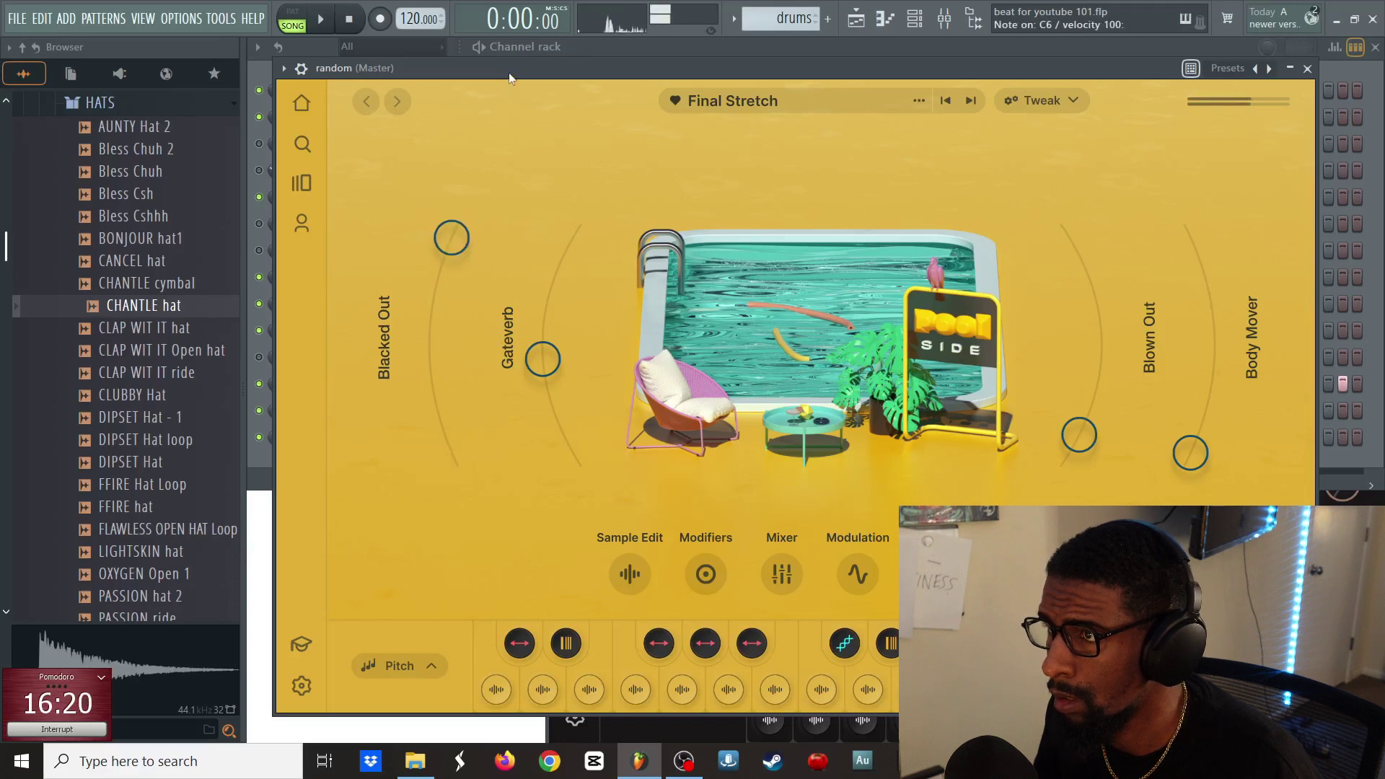
- During song playback, lower Blacked Out to slightly below its midpoint, set Gateverb to 0.31 and Blown Out to 0.14, and close the random instrument
key("space")
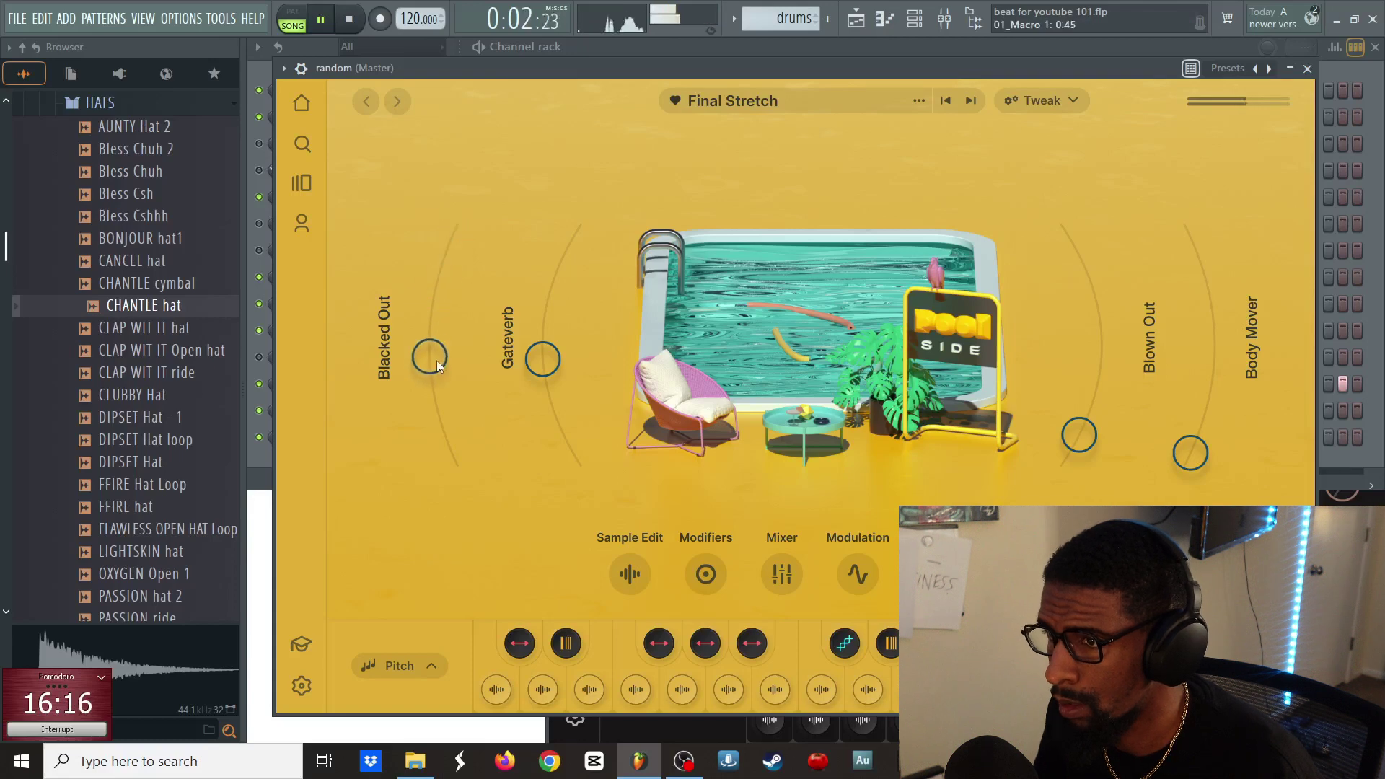
left_click_drag(543, 360, 544, 378)
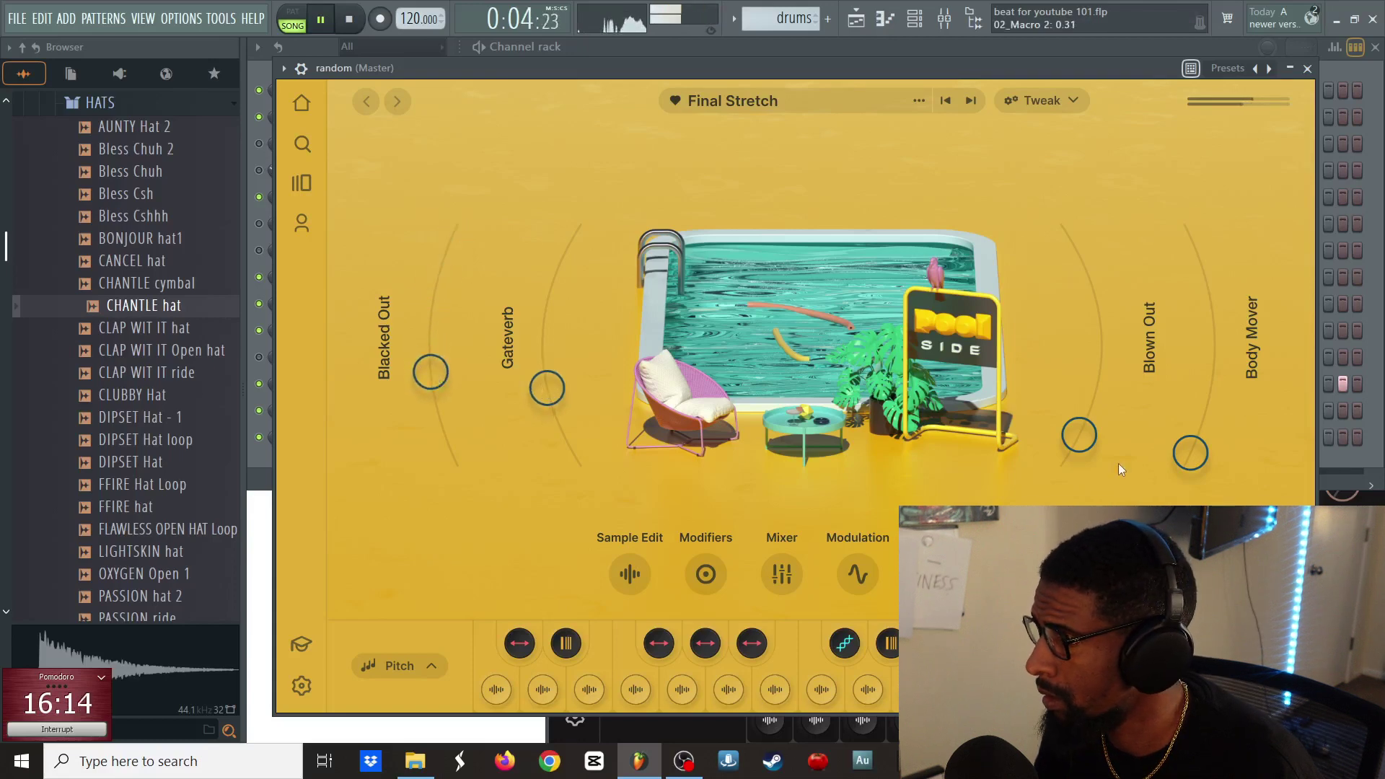
mouse_move(1191, 453)
left_mouse_down()
mouse_move(1250, 284)
mouse_move(1211, 332)
mouse_move(1195, 462)
left_mouse_up()
left_click_drag(1084, 440, 1120, 288)
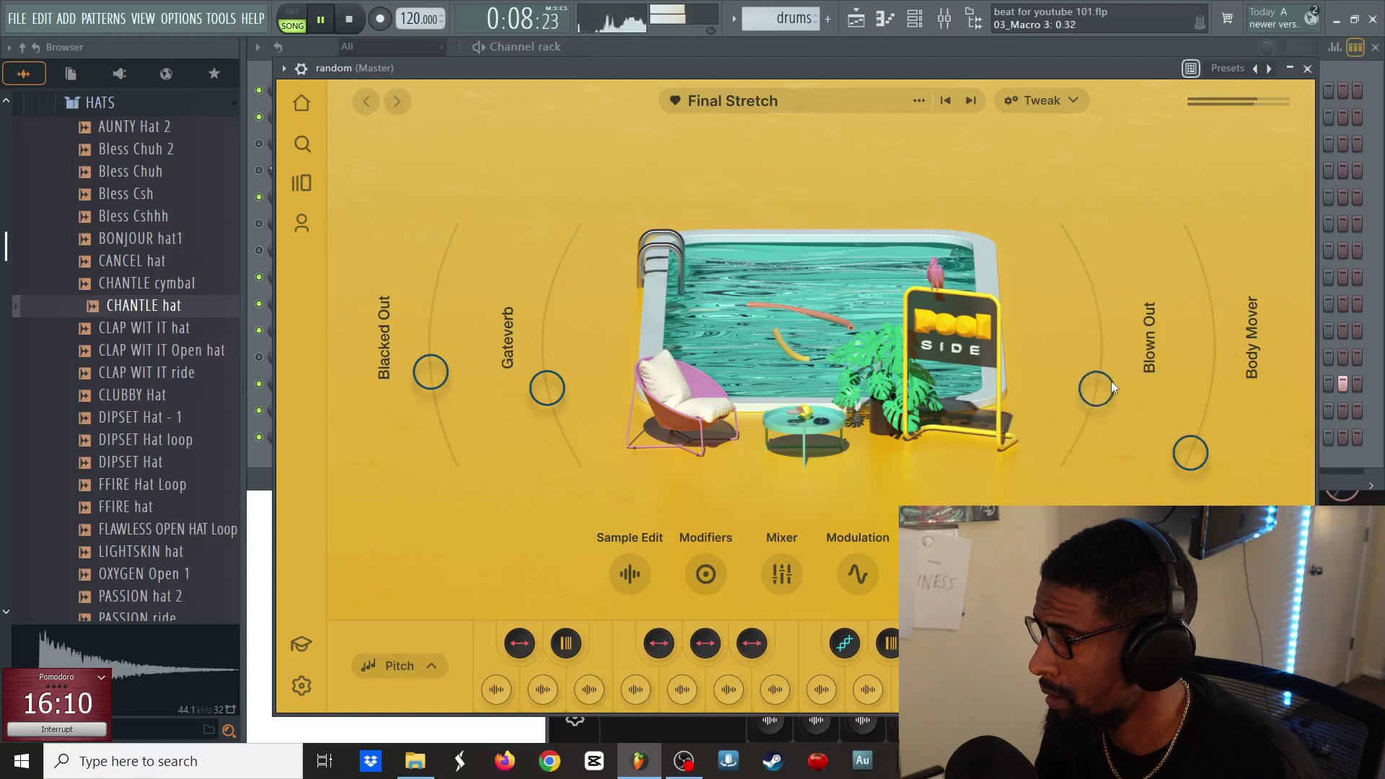
left_click(1105, 424)
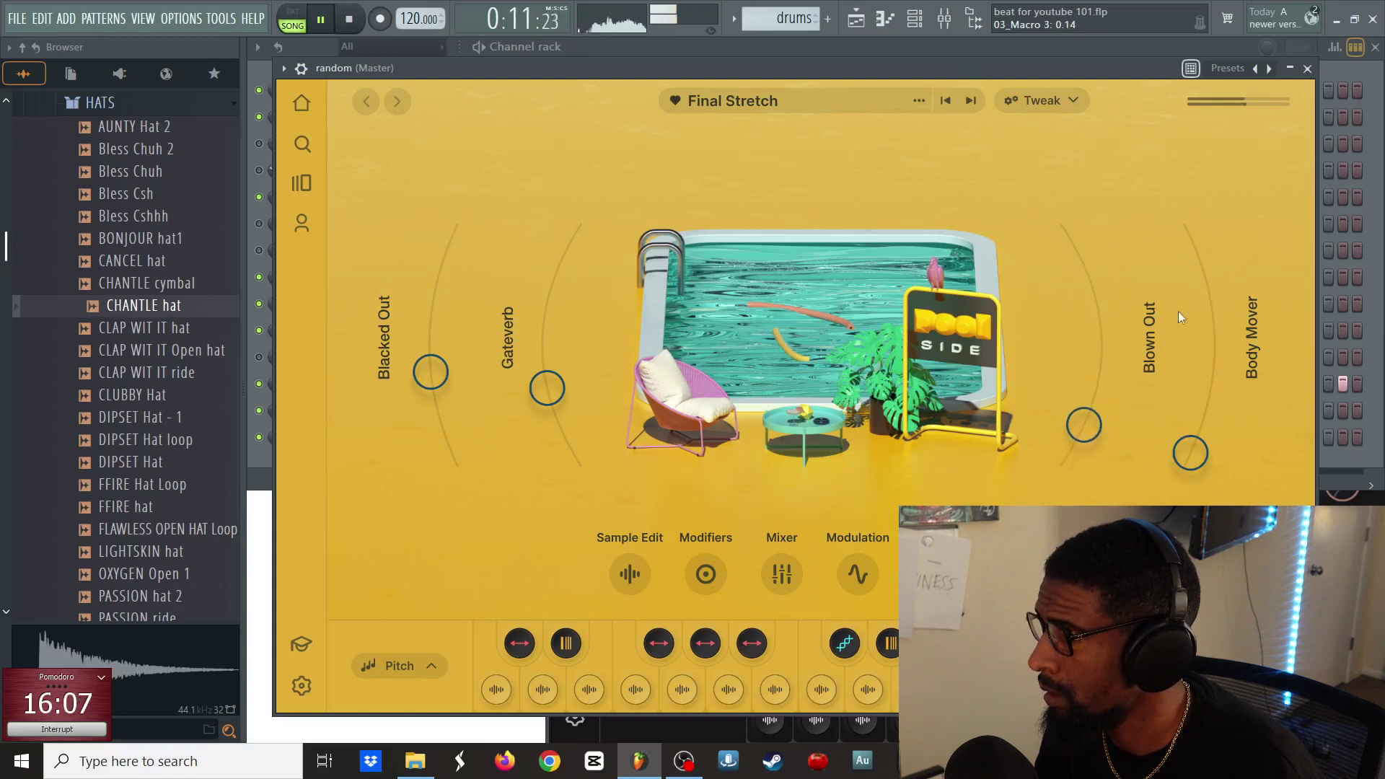
left_click(1307, 69)
- Load Soundtoys Filter Freak 1 into effect slot 5 of the DIPSET Hat loop mixer track
left_click(945, 18)
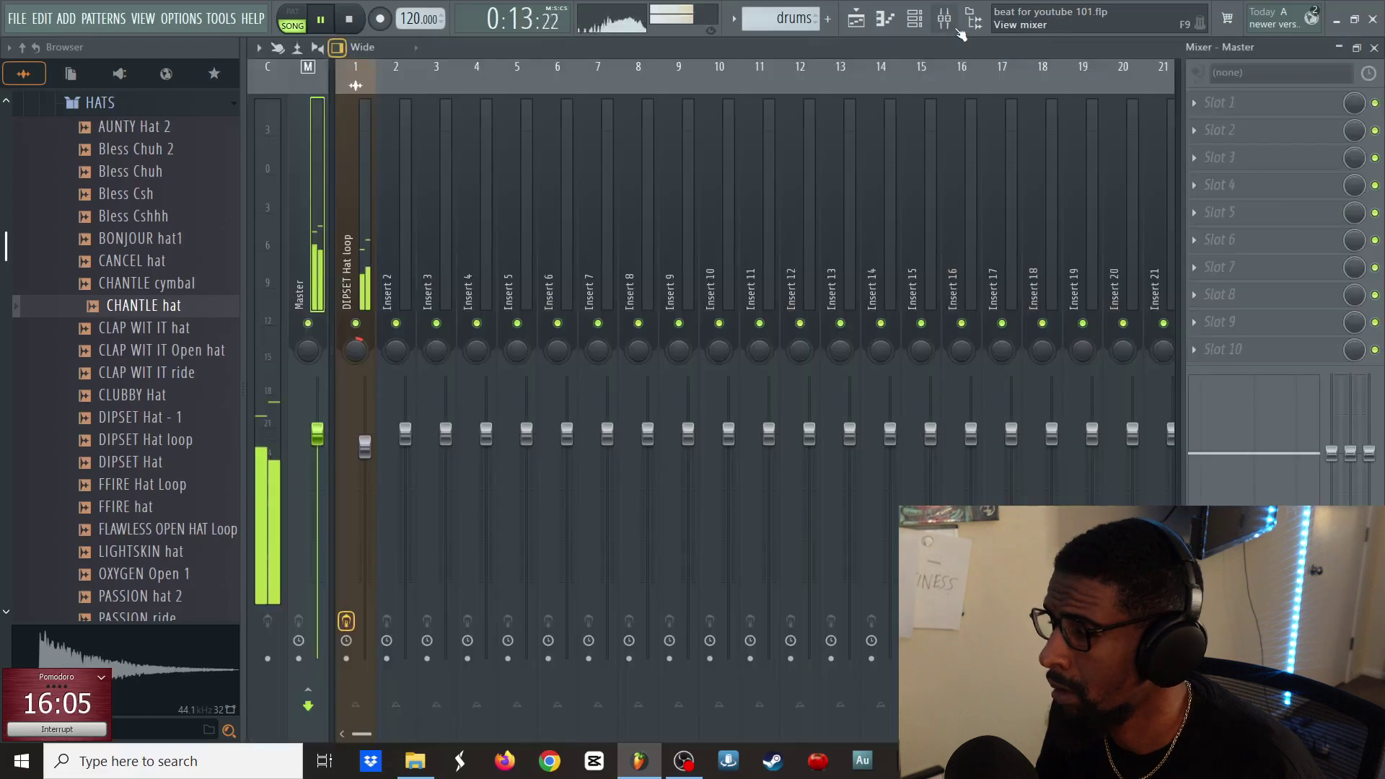
left_click(364, 291)
key("space")
left_click(1219, 213)
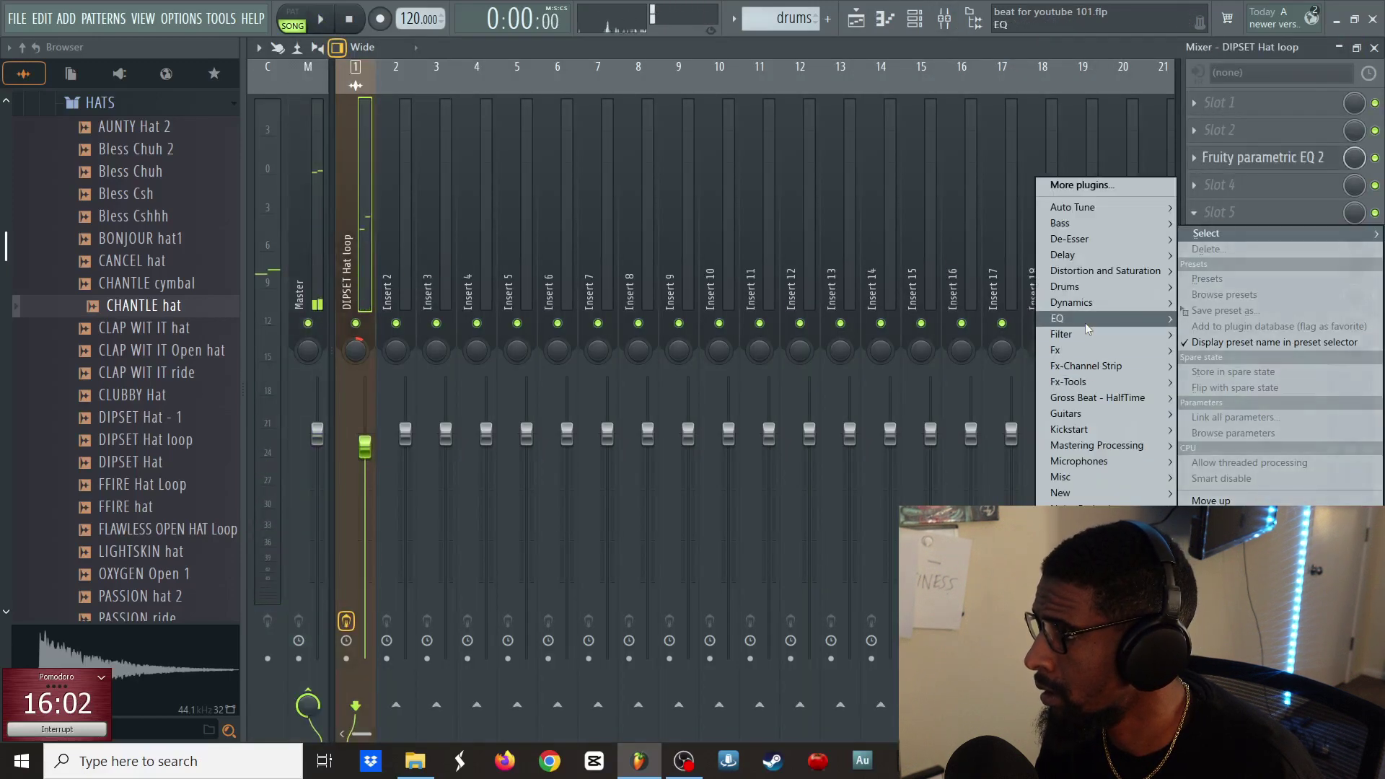
mouse_move(1067, 334)
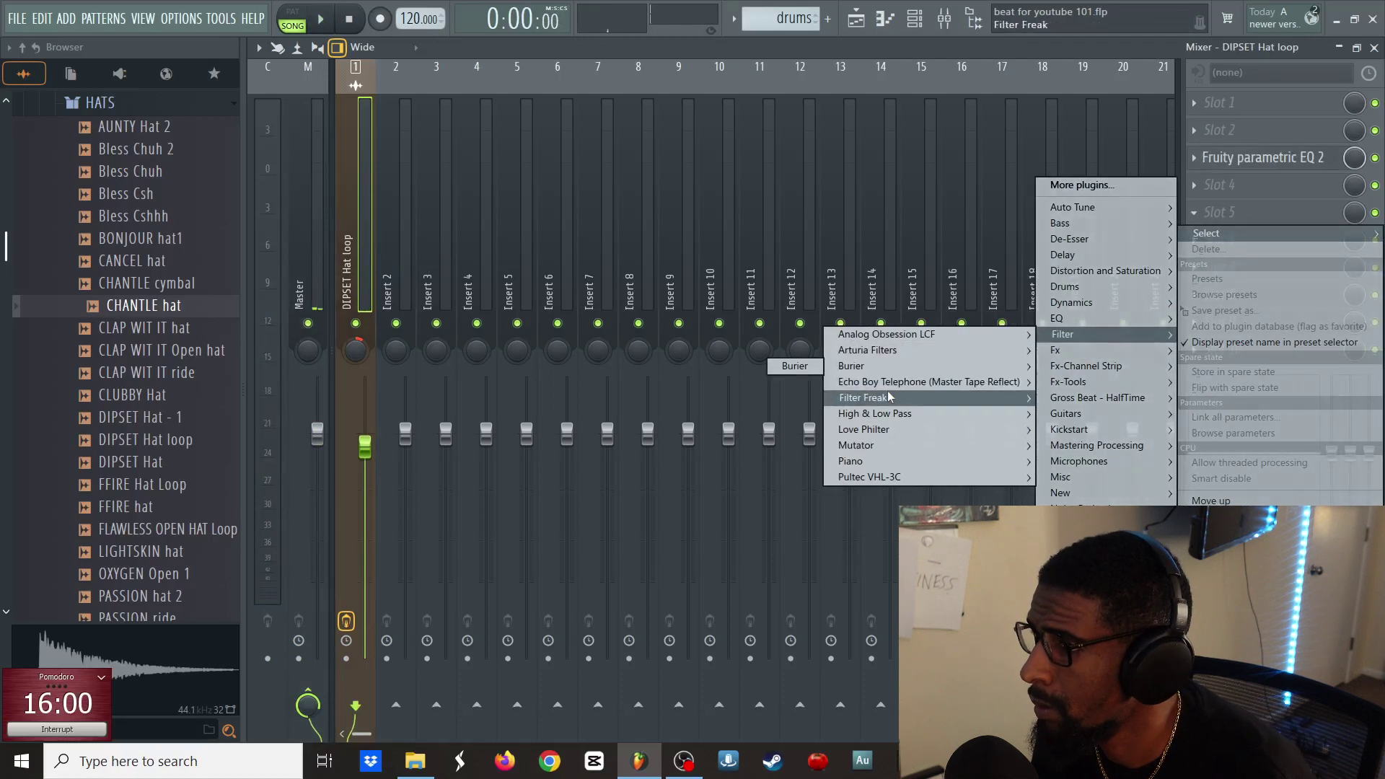
mouse_move(890, 397)
left_click(772, 399)
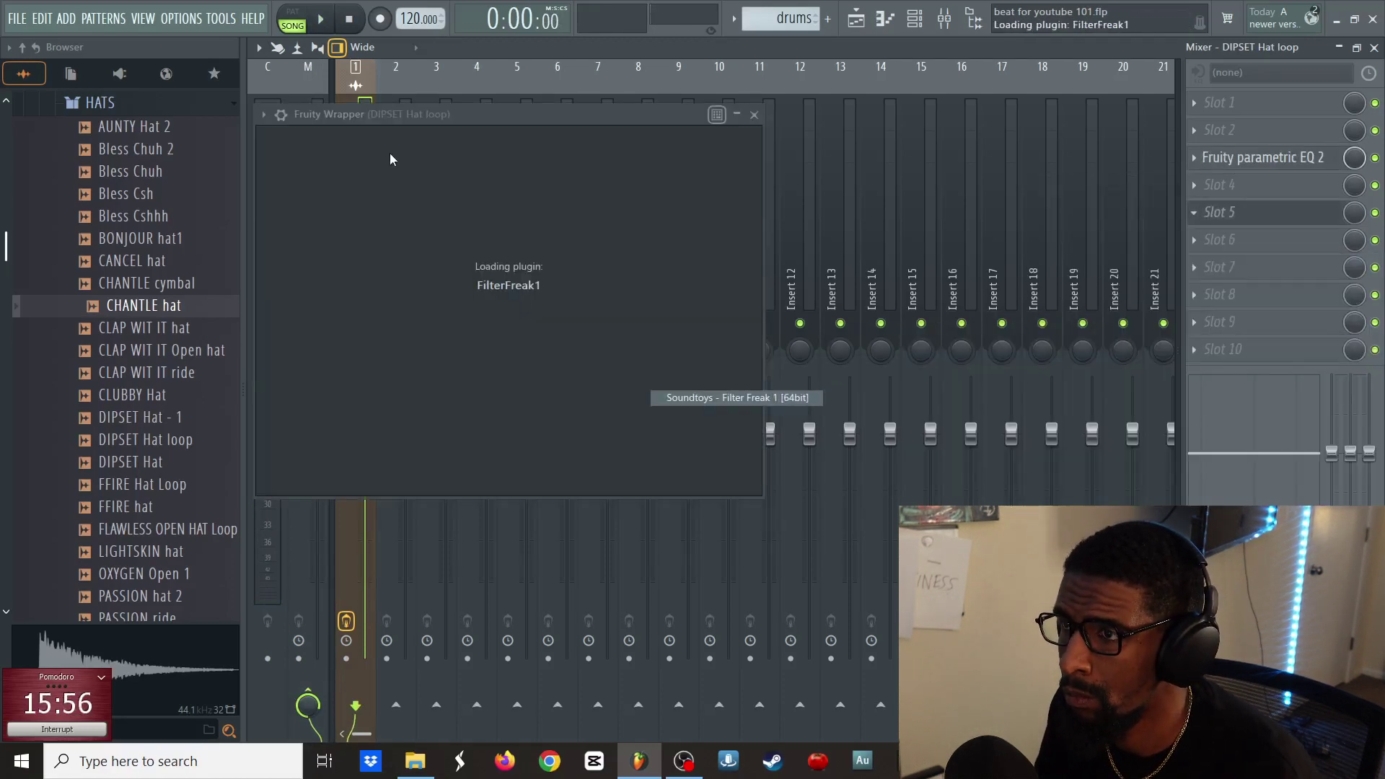
- Apply the Super Lowpass Filter preset with its frequency at about 5914 Hz, and pan the DIPSET Hat loop track 38% right
left_click(362, 144)
mouse_move(400, 160)
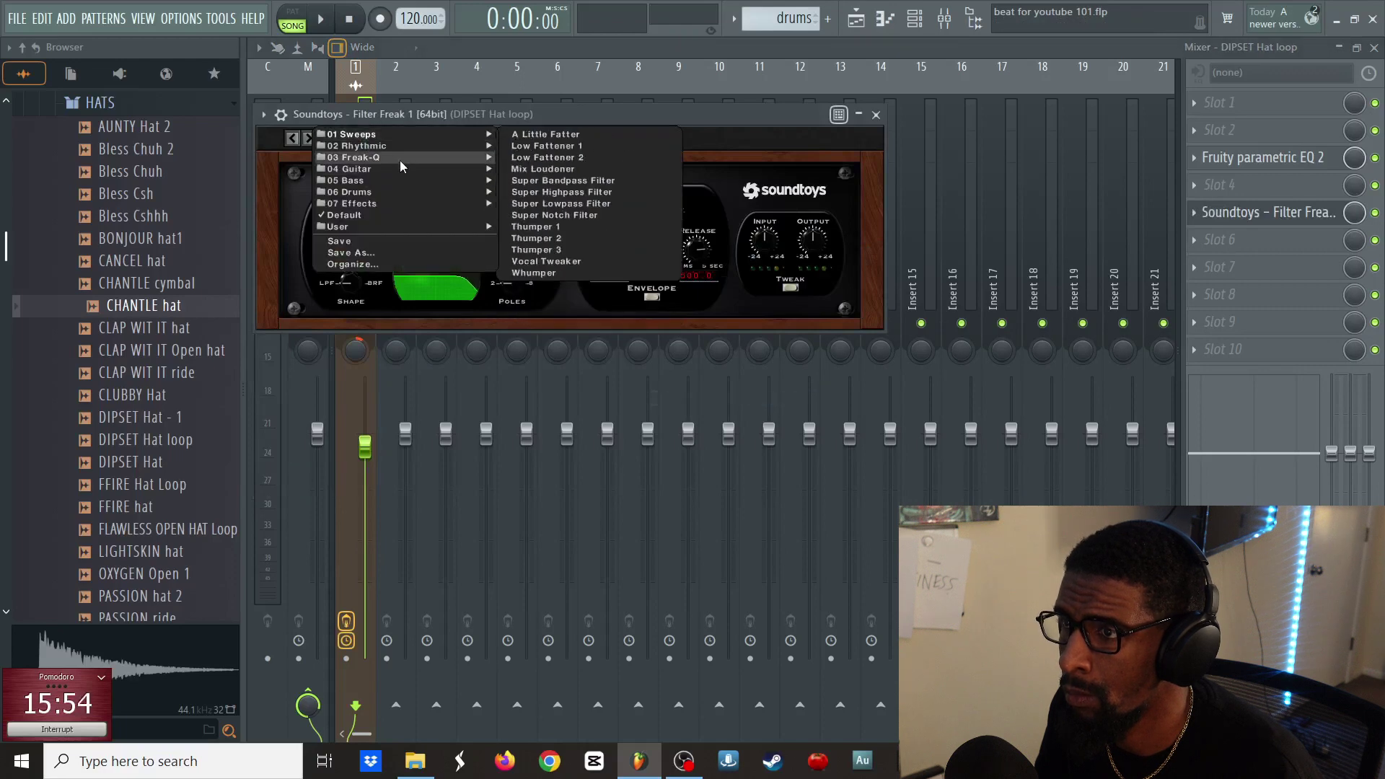
left_click(582, 205)
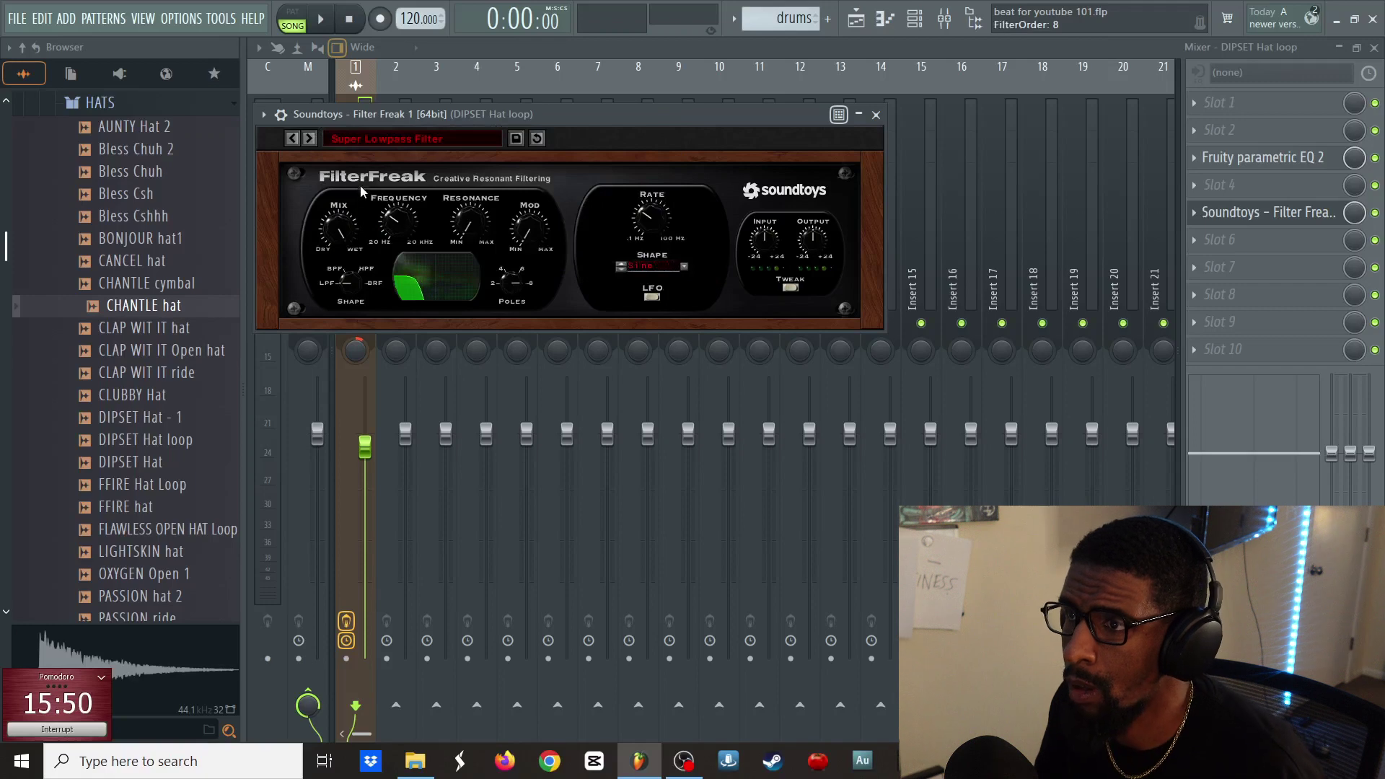
left_click_drag(399, 221, 424, 182)
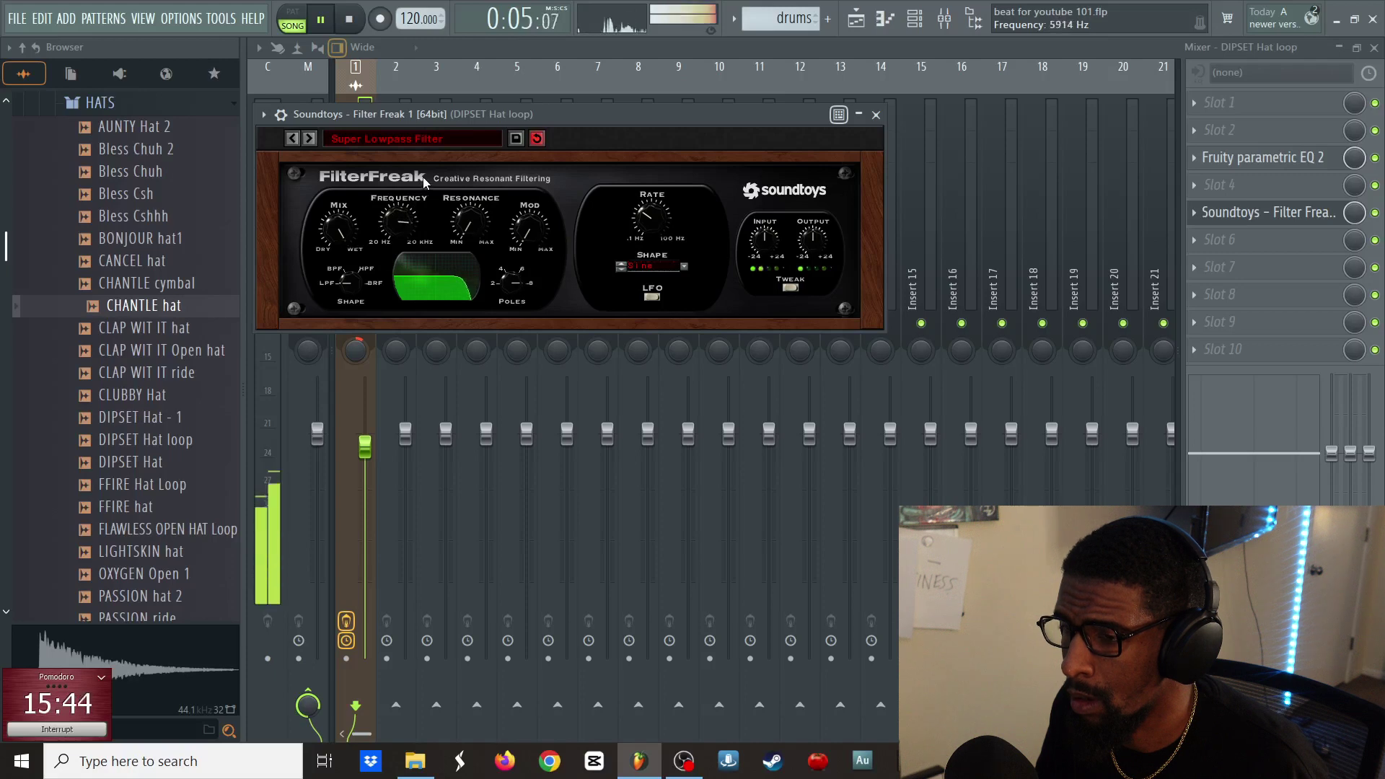
left_click(1306, 214)
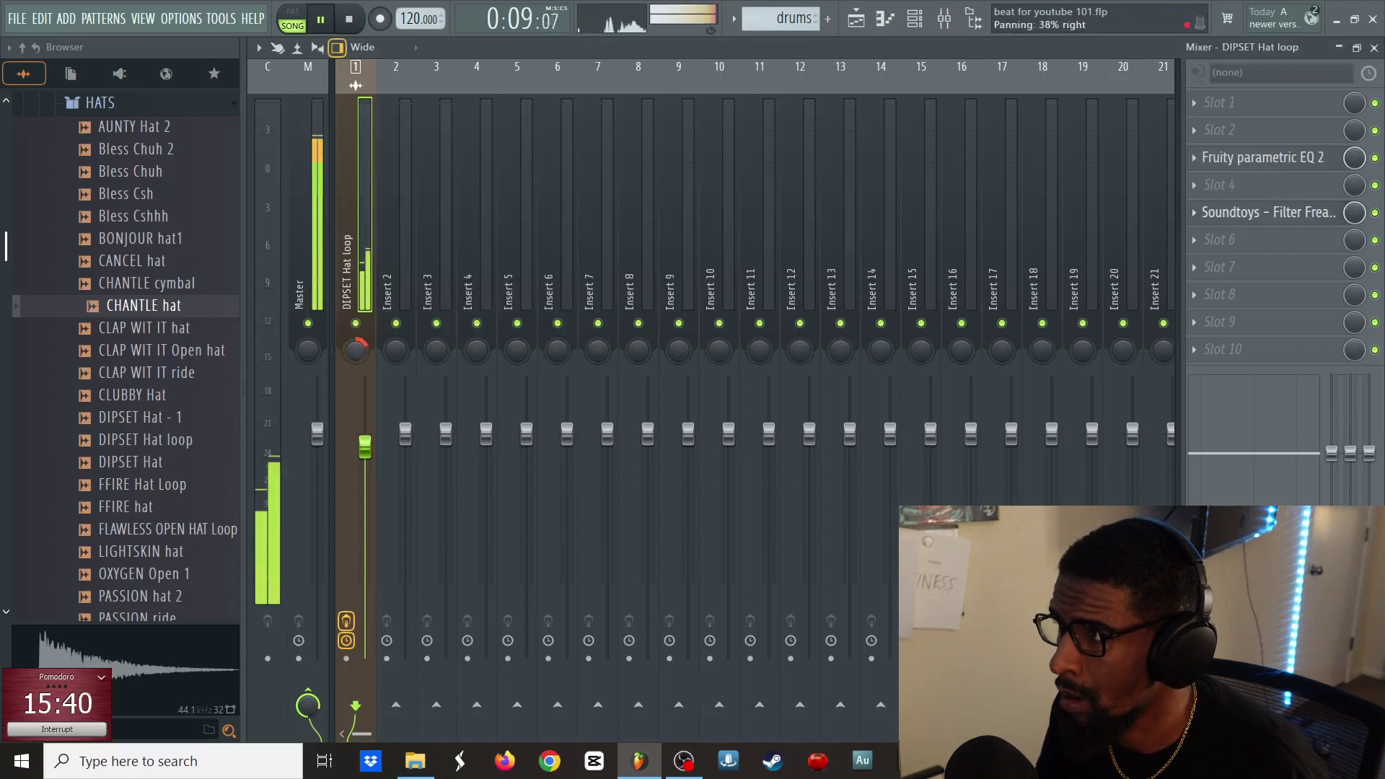
- Audition several samples from the HATS folder and replace the CHANTLE hat channel's sample with AUNTY Hat 2
key("F6")
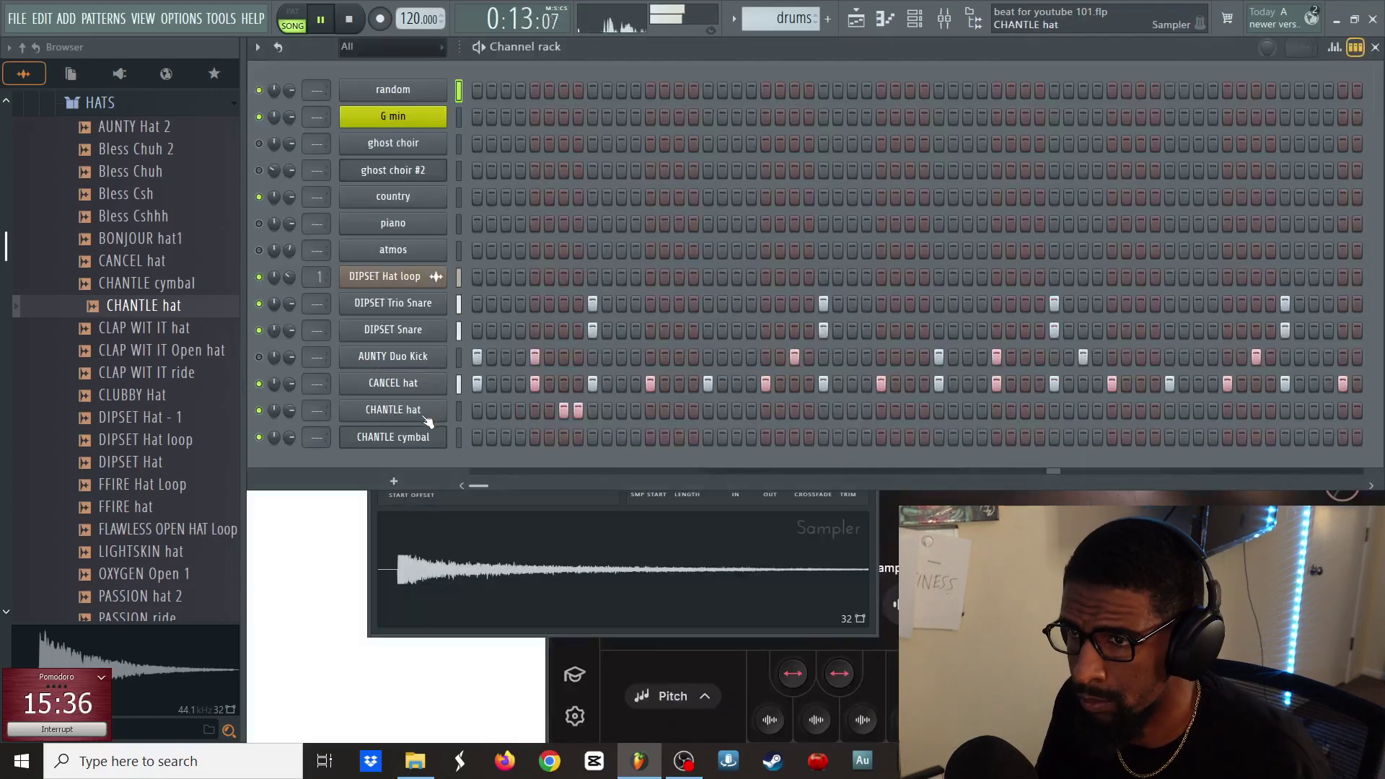
key("space")
left_click(207, 399)
left_click(210, 420)
left_click(178, 505)
left_click(167, 462)
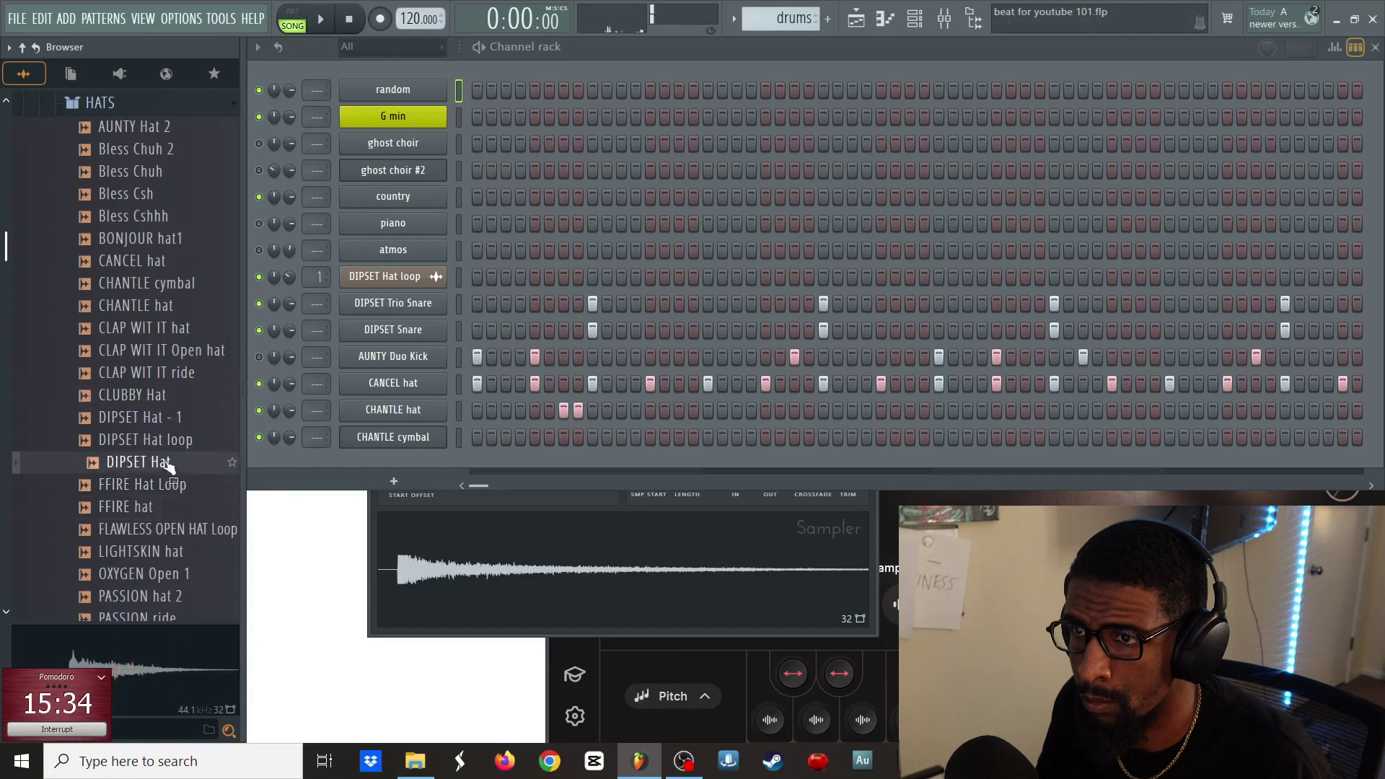
left_click(152, 193)
left_click(153, 171)
left_click(155, 149)
left_click(158, 127)
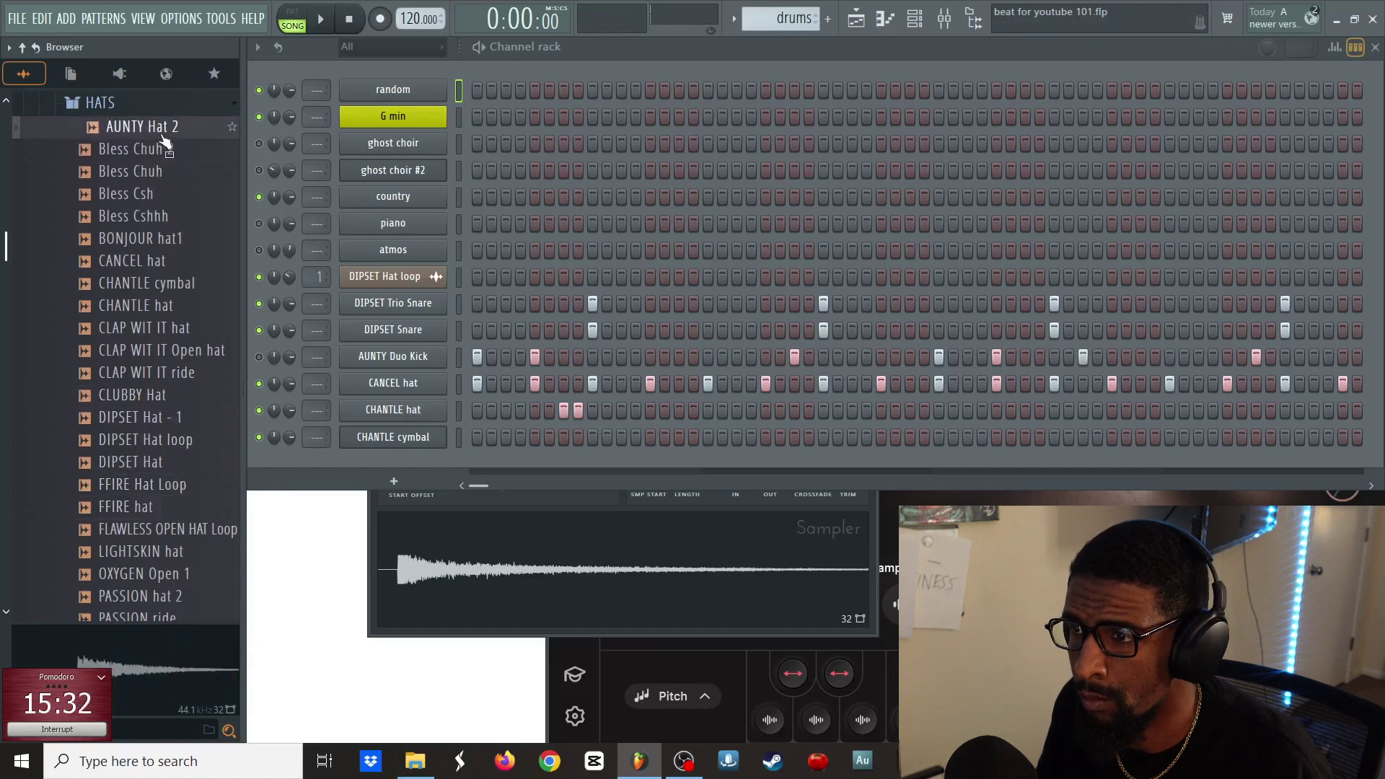
left_click_drag(165, 140, 388, 411)
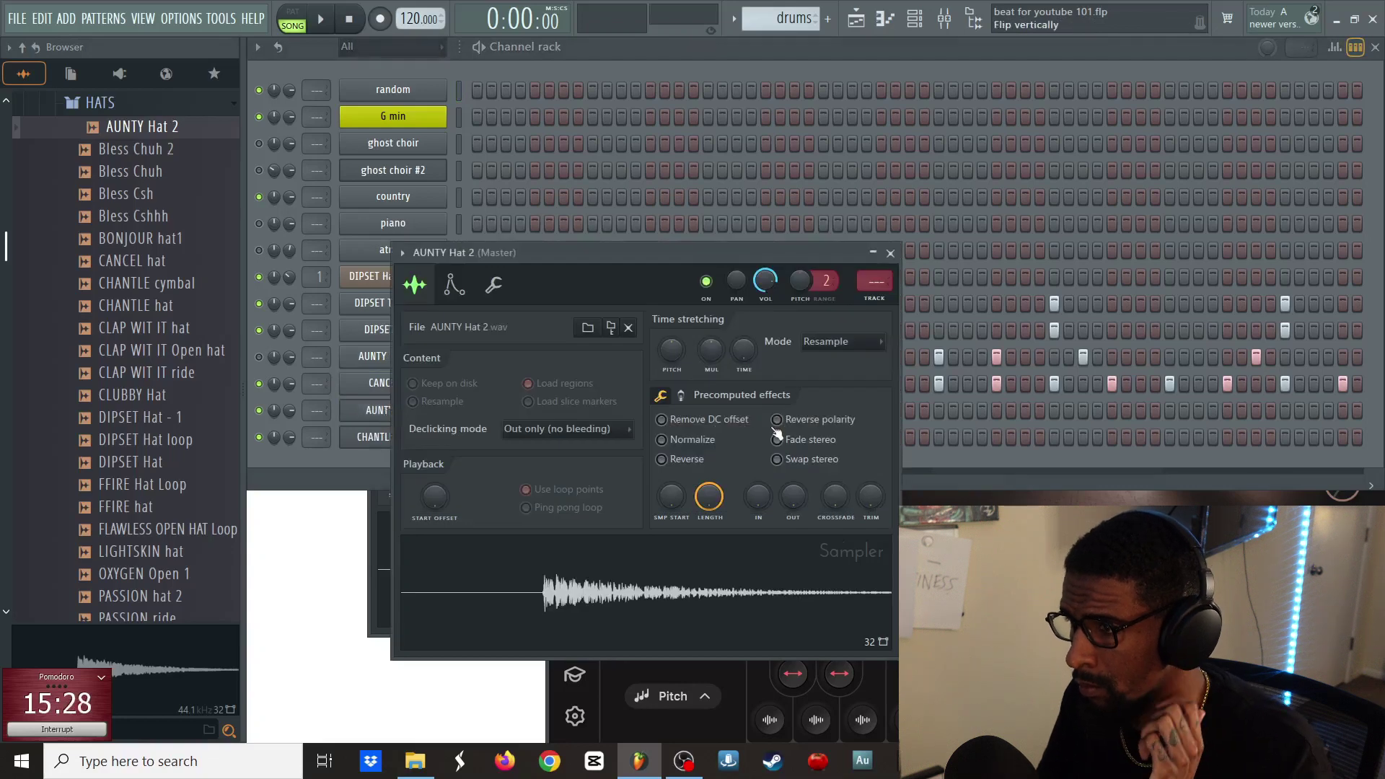
- Set the AUNTY Hat 2 sample start offset to 29% to skip the leading silence while the song plays
key("space")
scroll(443, 500, "up", 5)
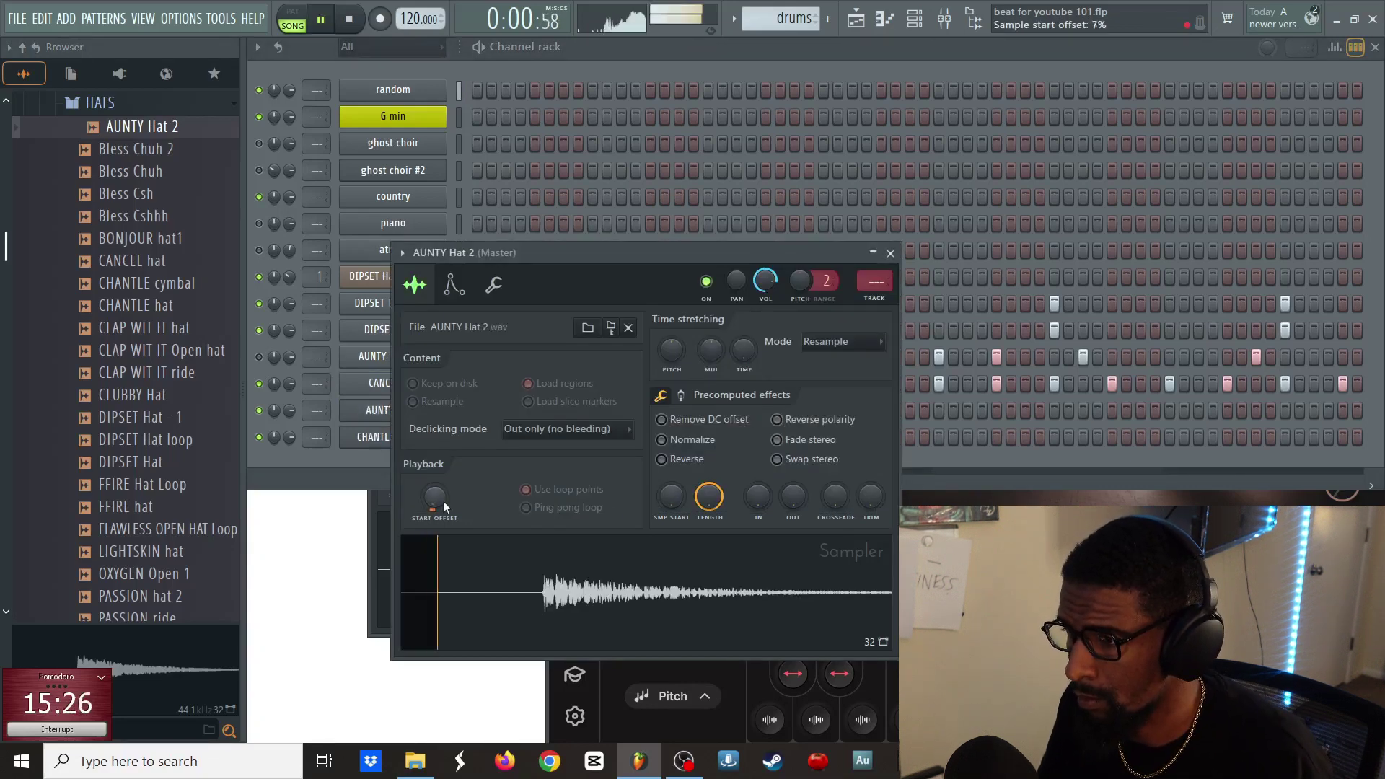
scroll(443, 501, "up", 4)
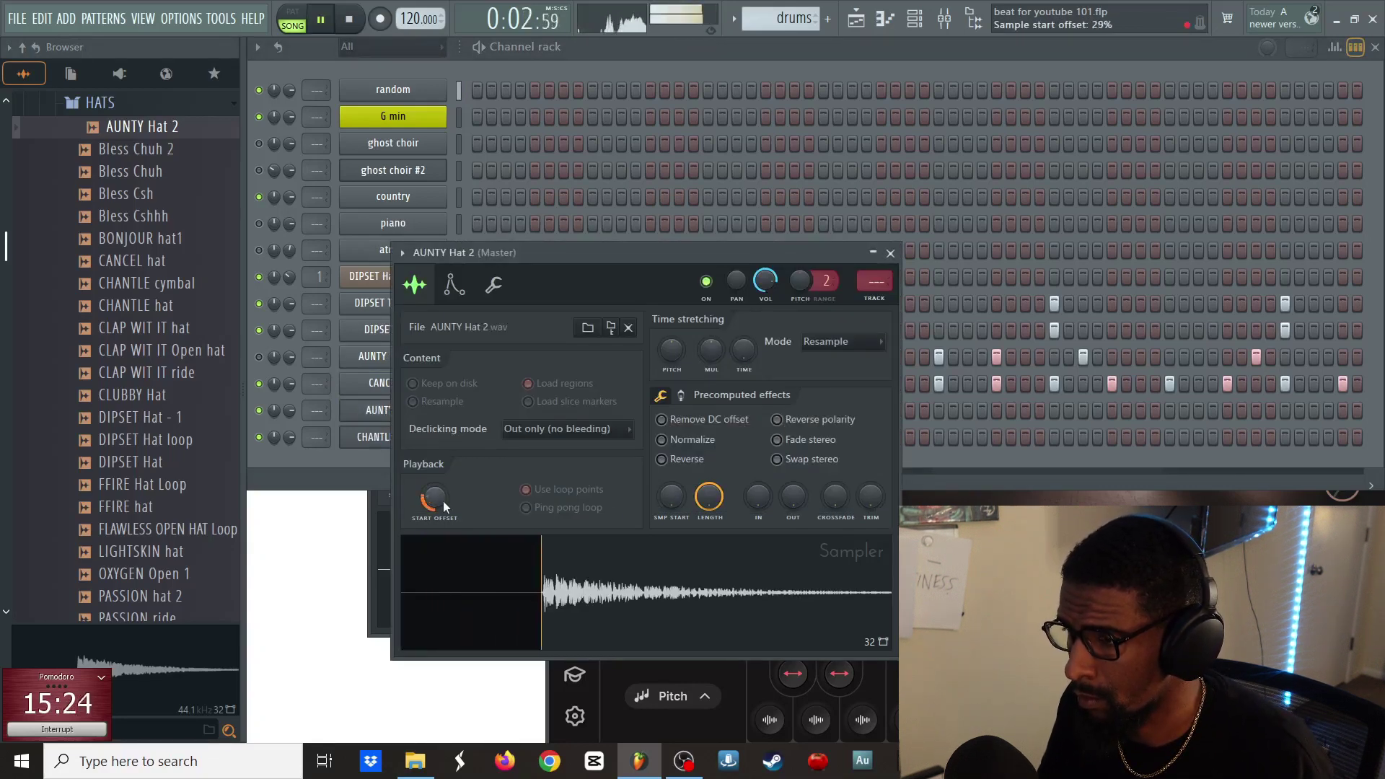
key("Escape")
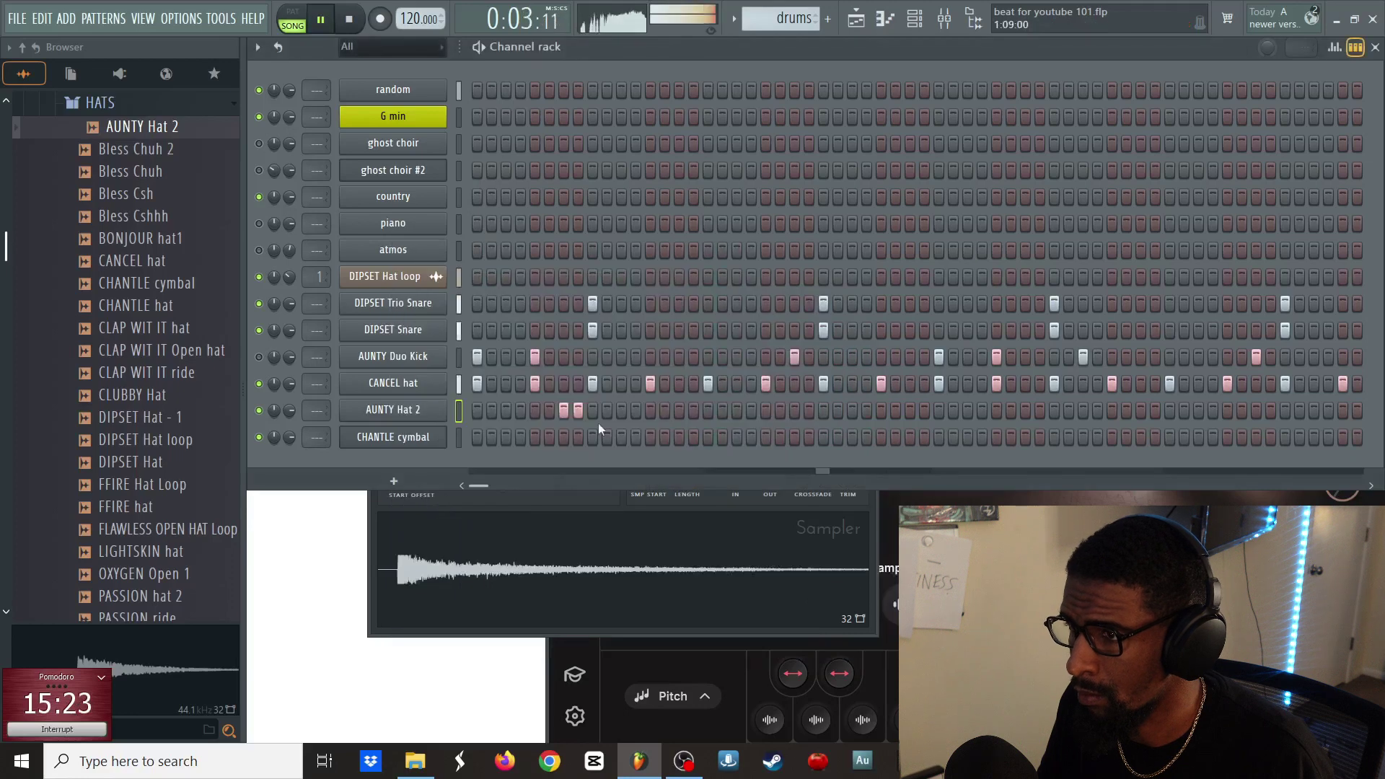
- Fill every second step of the AUNTY Hat 2 channel in the drums pattern
right_click(445, 414)
left_click(659, 463)
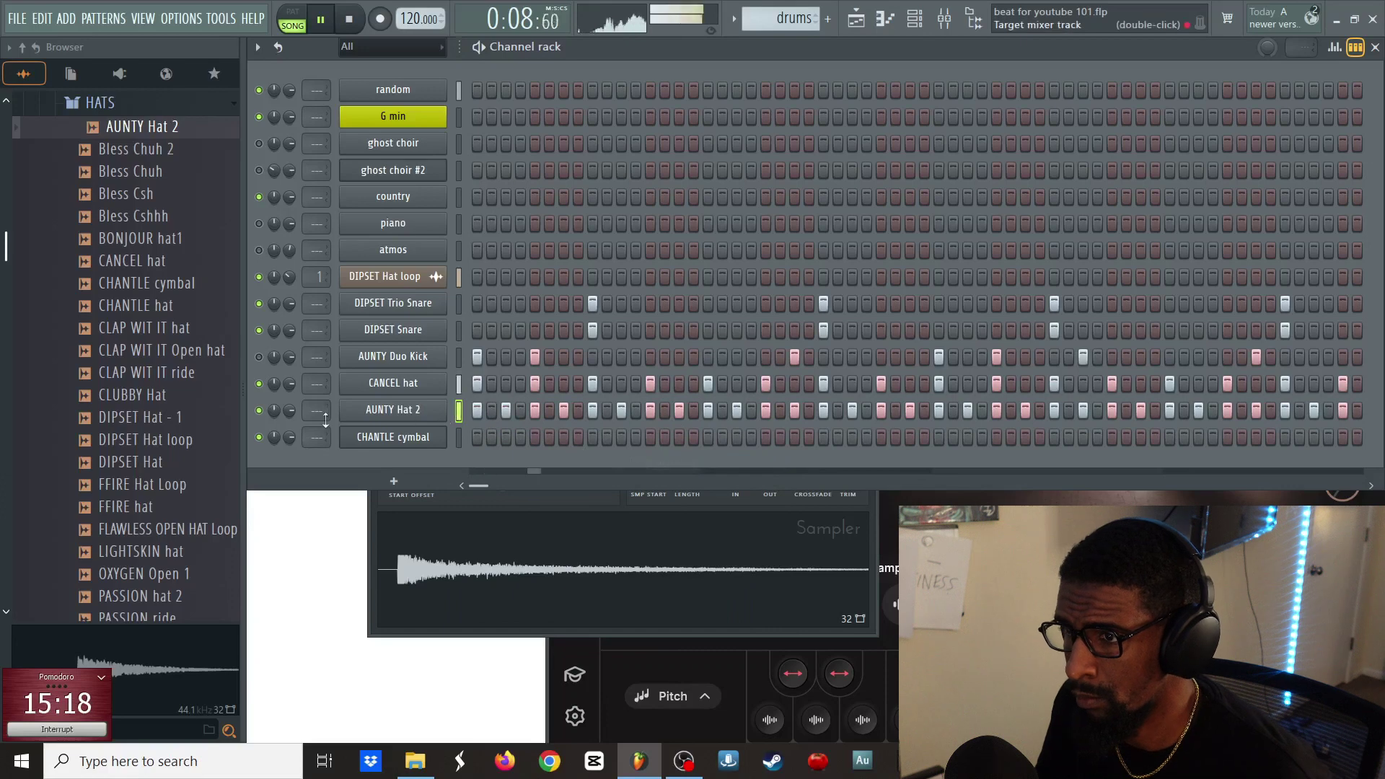
right_click(442, 409)
left_click(497, 420)
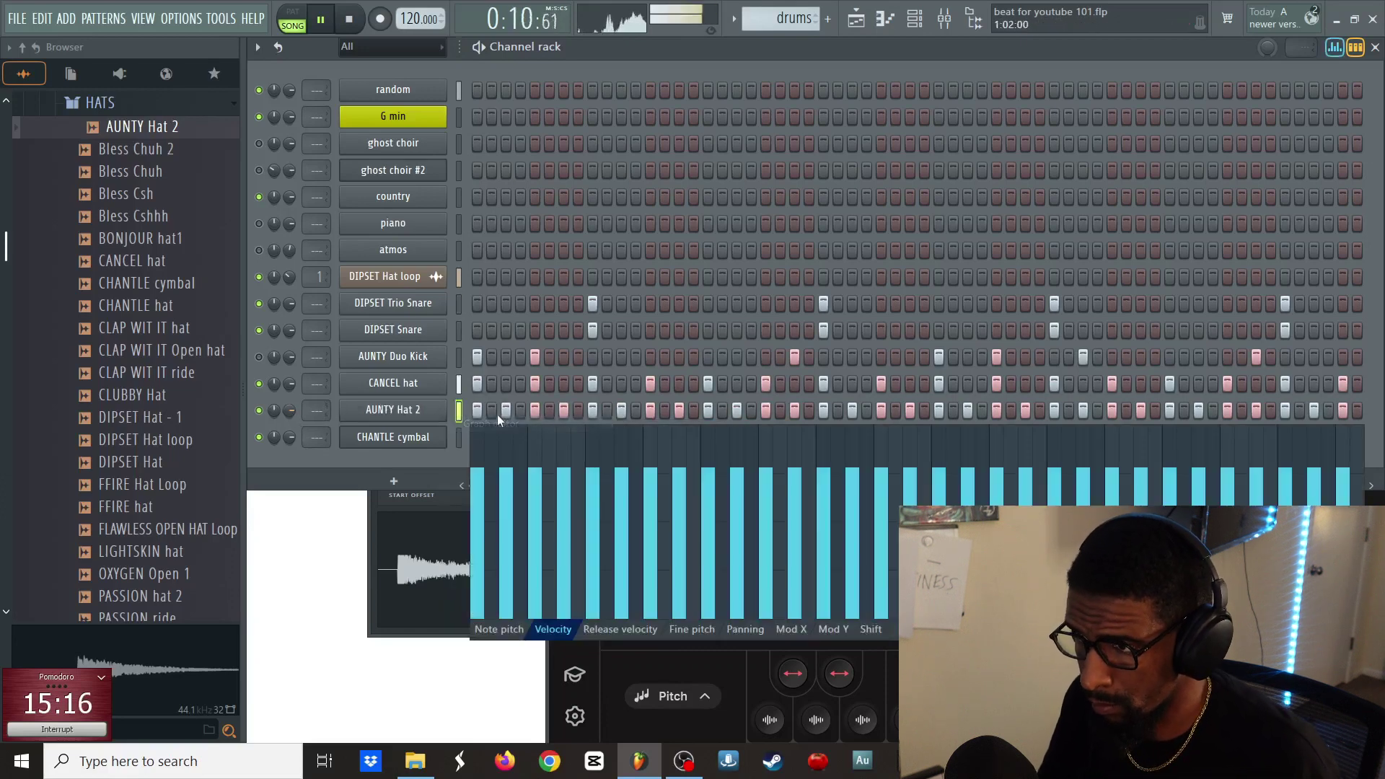
- Open AUNTY Hat 2 in the piano roll, lengthen its C#5 notes to one step each and slightly vary their velocities
right_click(433, 408)
left_click(479, 406)
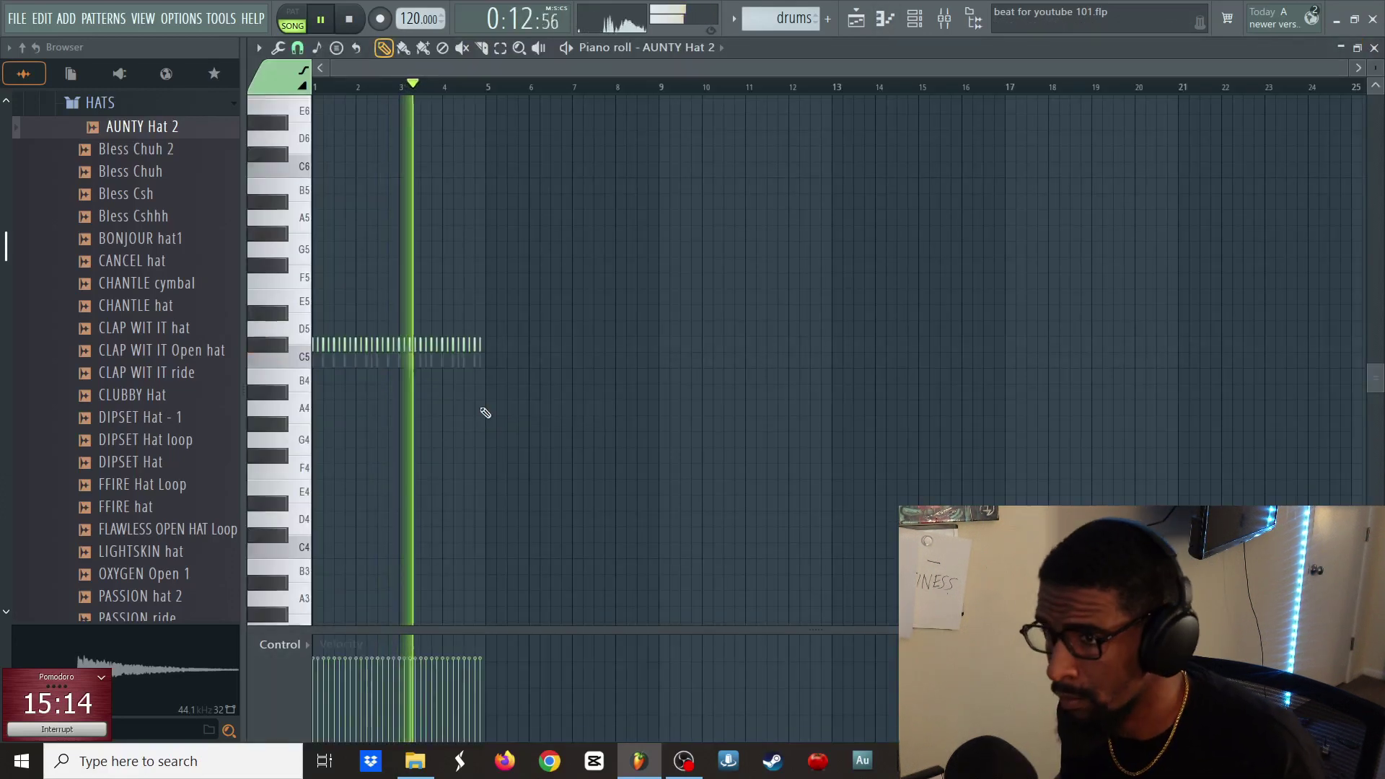
key("Page_Up")
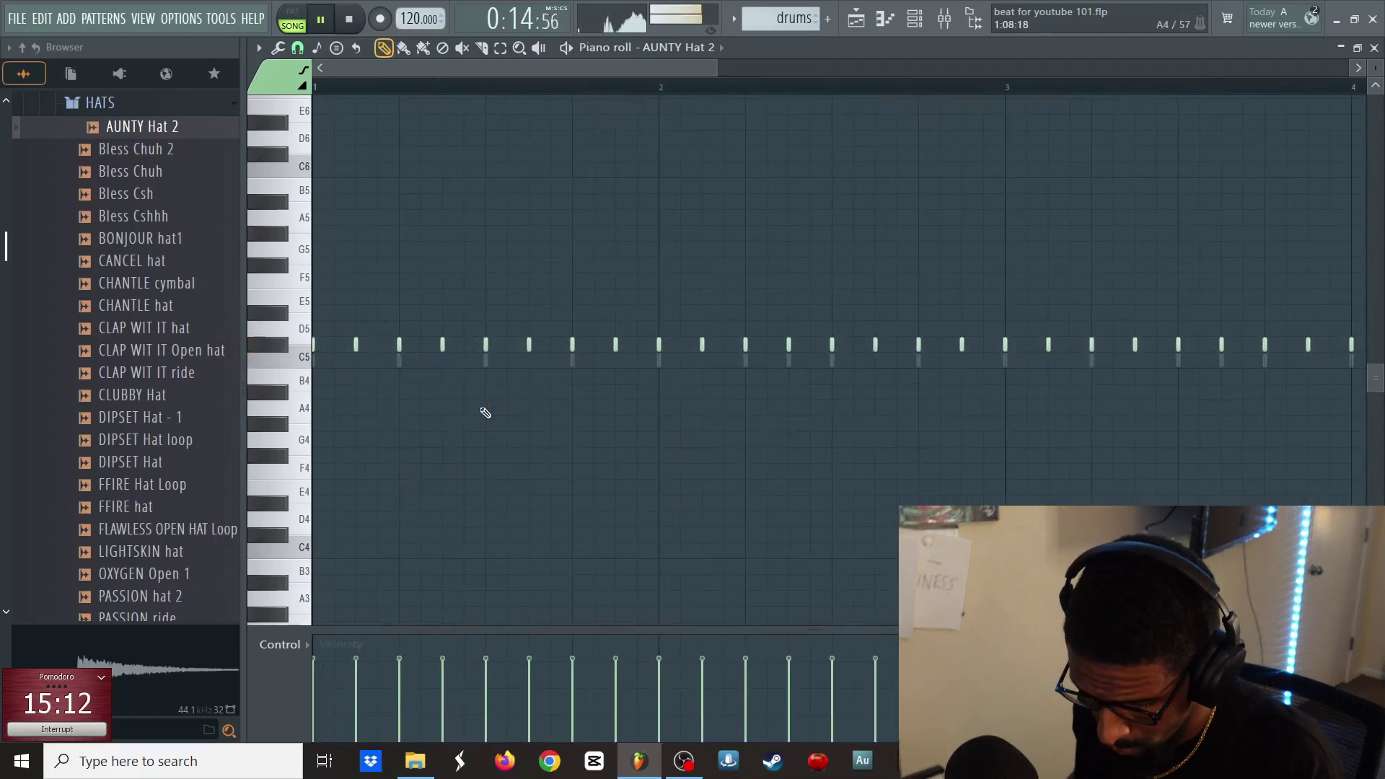
key("ctrl+q")
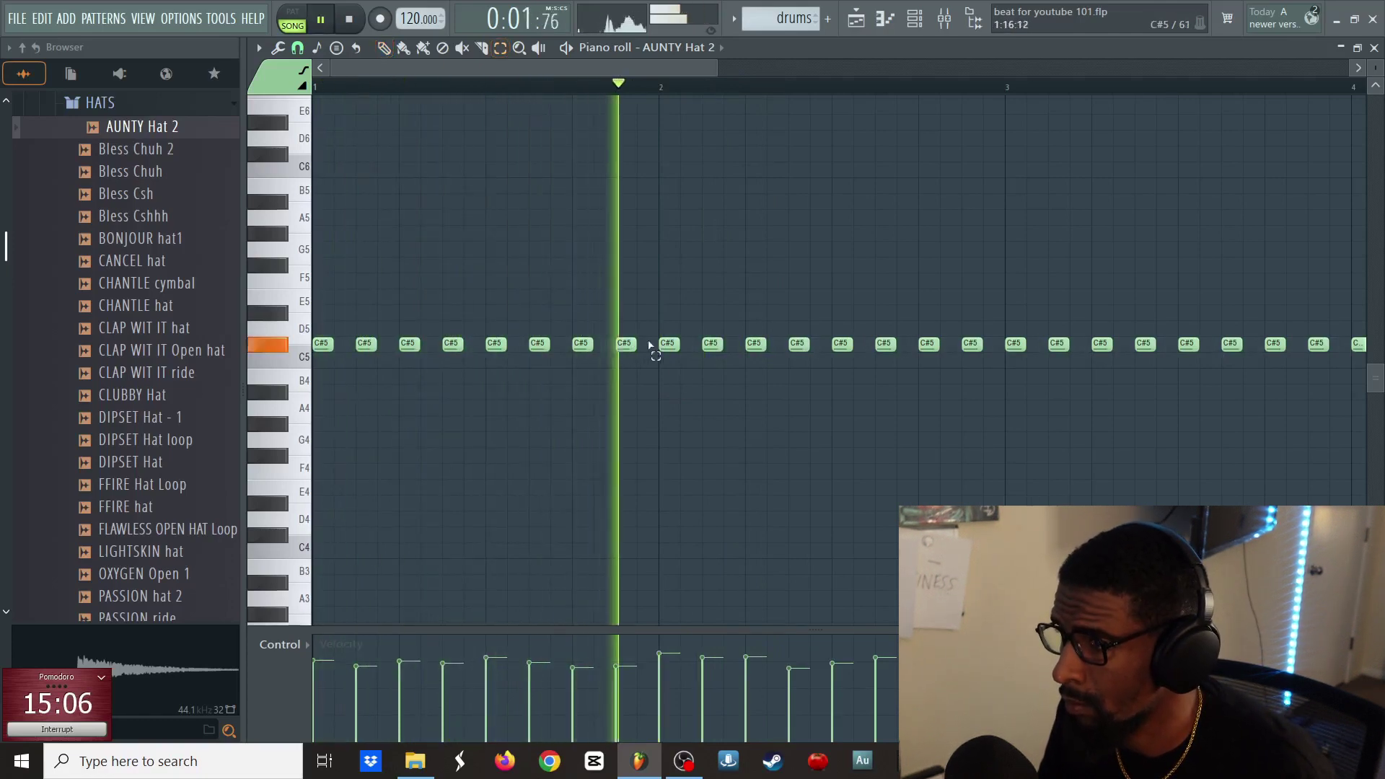
- Lengthen the C#5 note just before beat 3 of bar 2 to two steps and arpeggiate it into a fast hat roll
left_click_drag(798, 322, 796, 356)
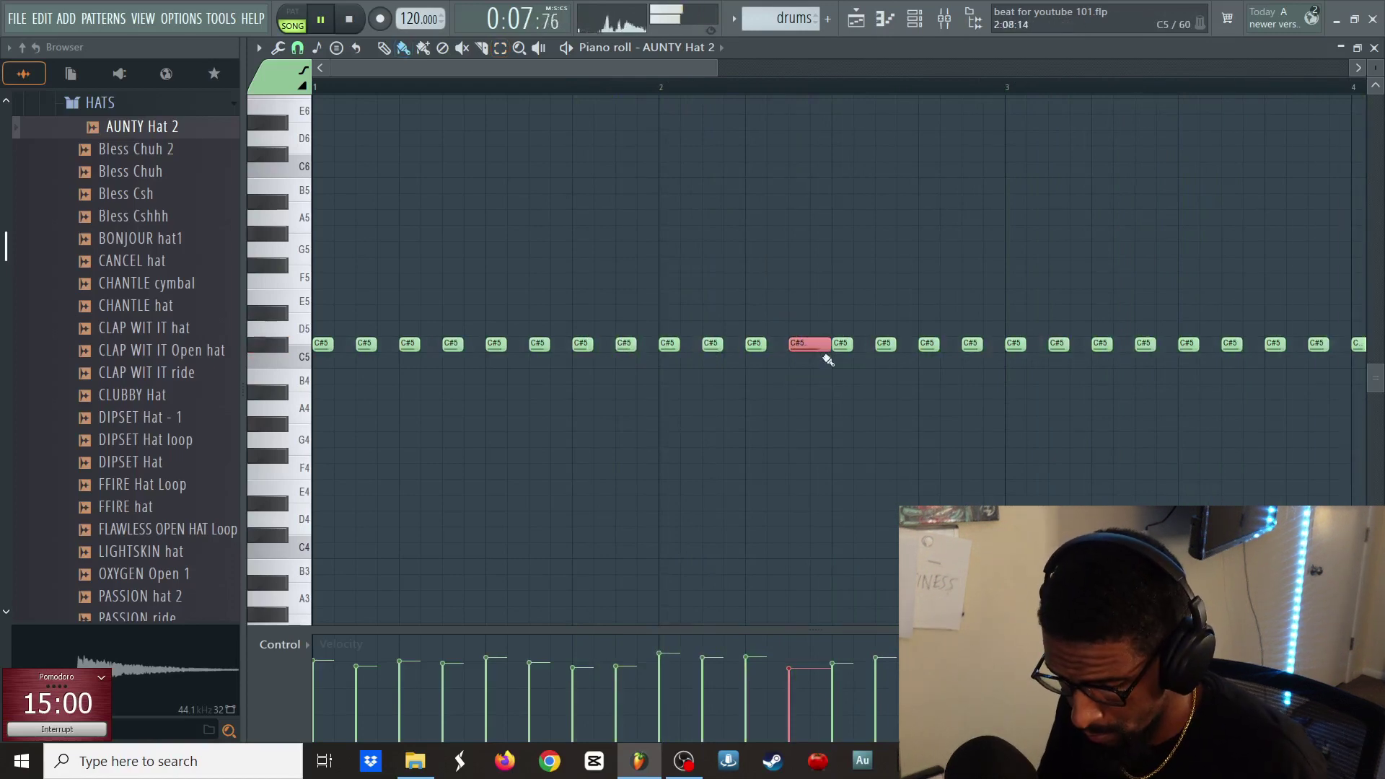
key("alt+a")
left_click_drag(730, 227, 674, 153)
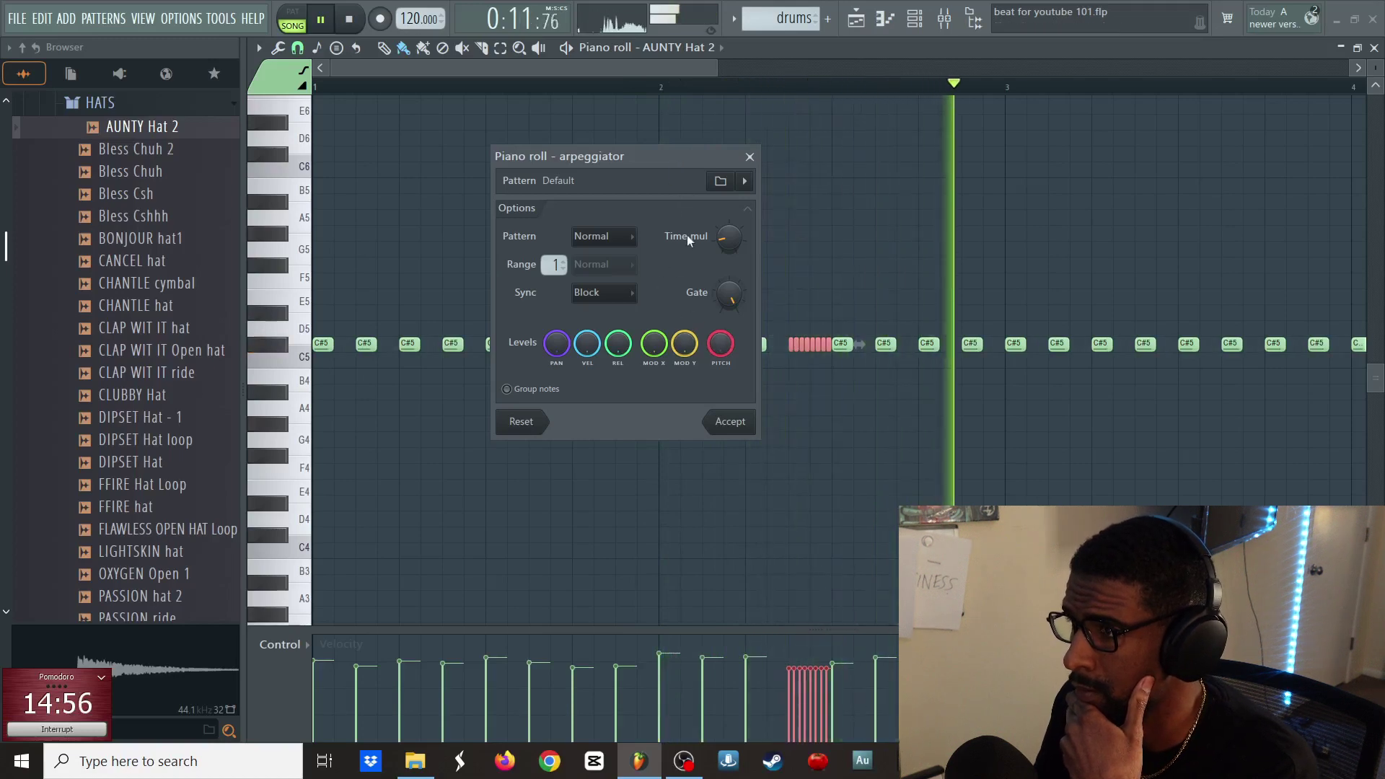
scroll(723, 245, "up", 2)
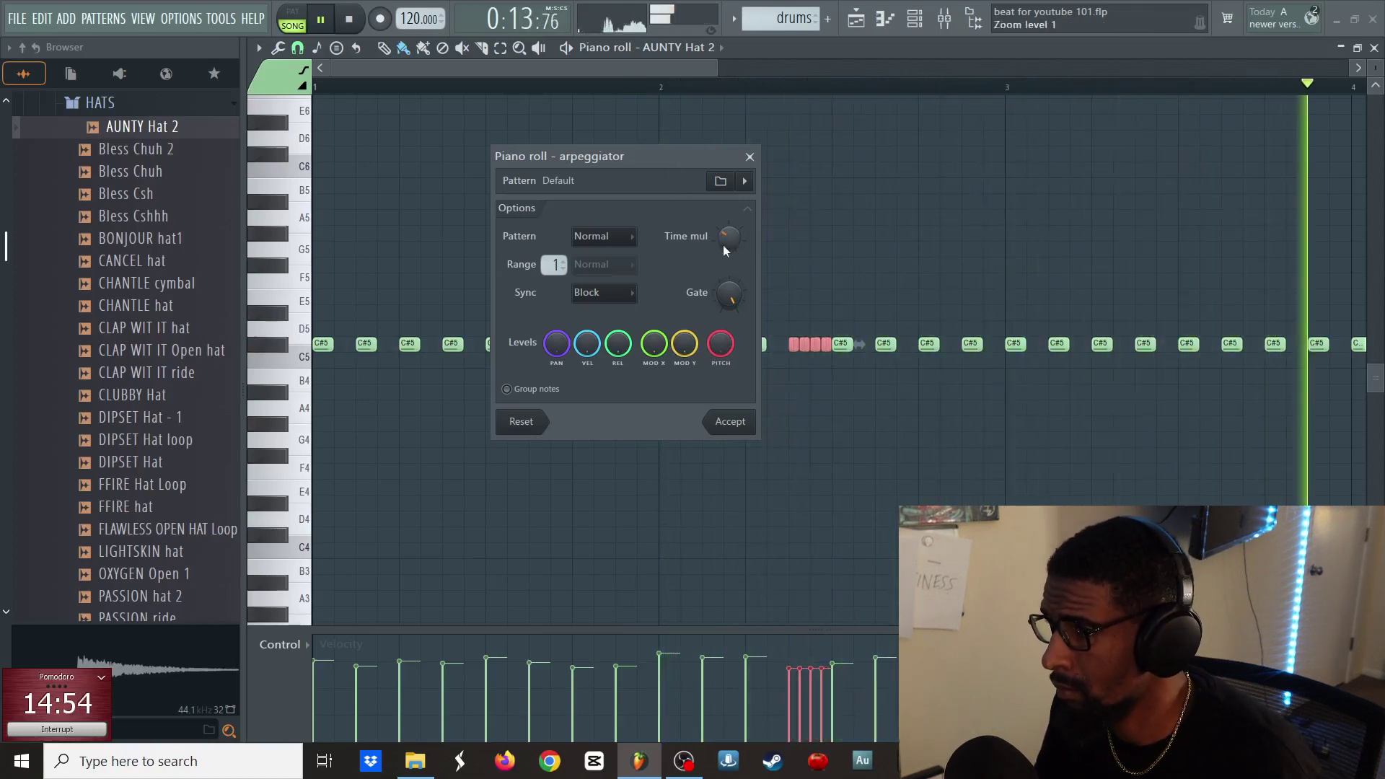
scroll(725, 249, "down", 1)
left_click(729, 422)
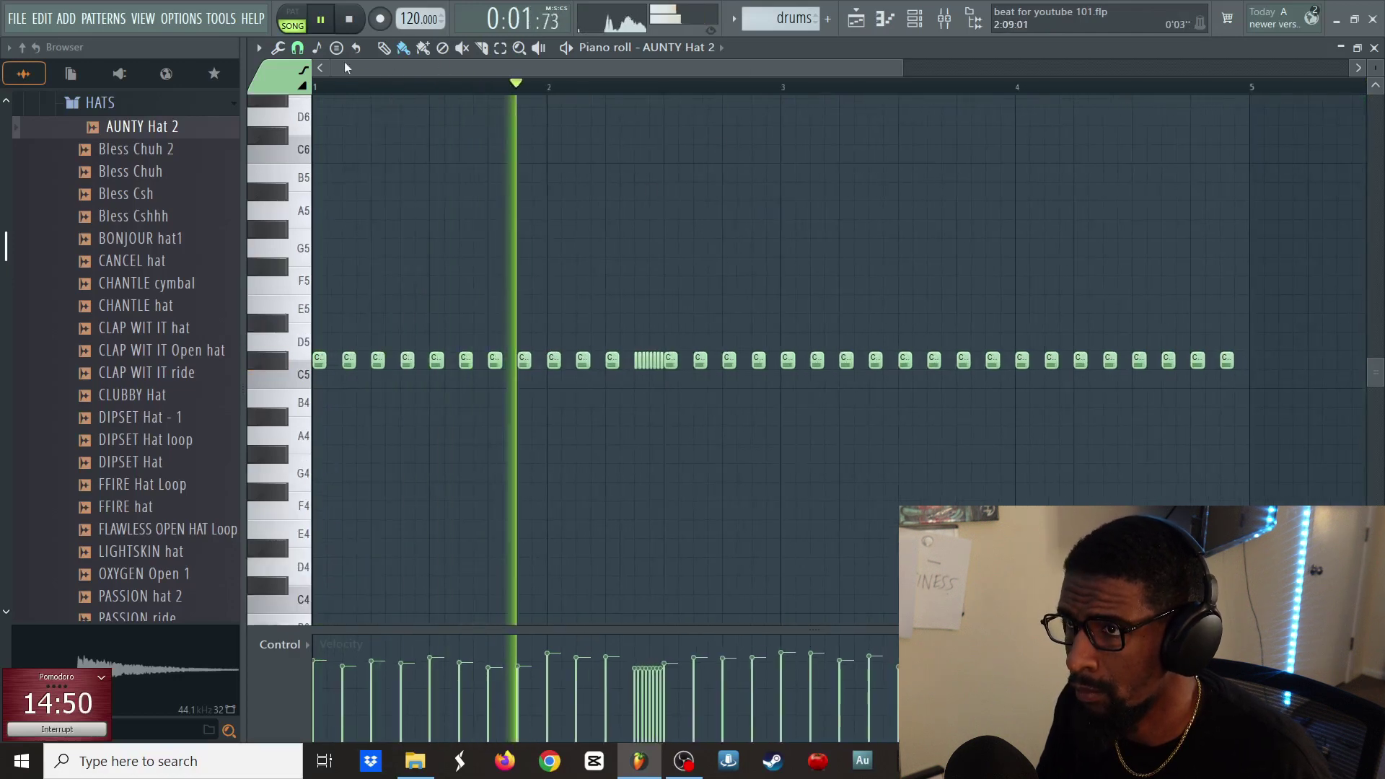
- Set the grid snap to 1/3 step and replace the last hat of bar 3 with two evenly spaced triplet hits leading into bar 4
left_click(877, 361)
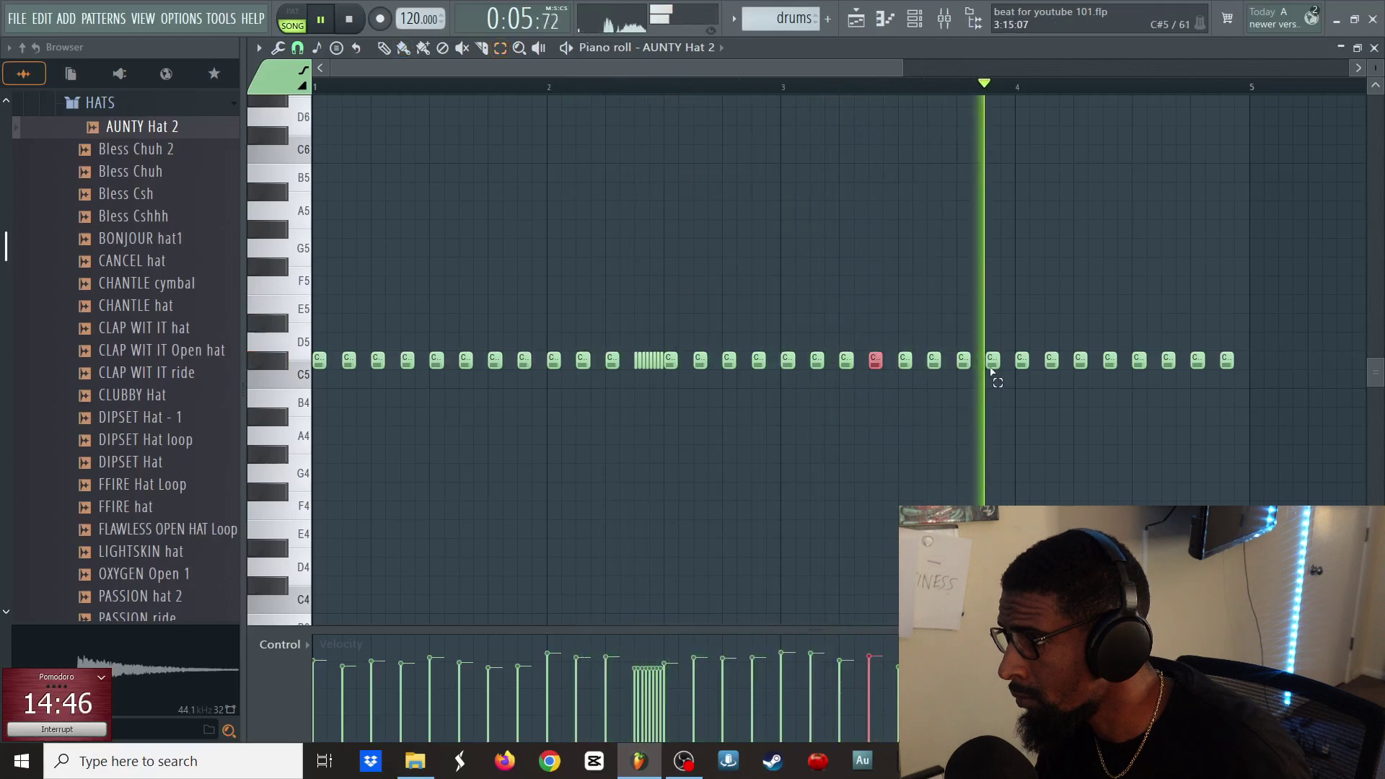
scroll(1029, 93, "up", 3)
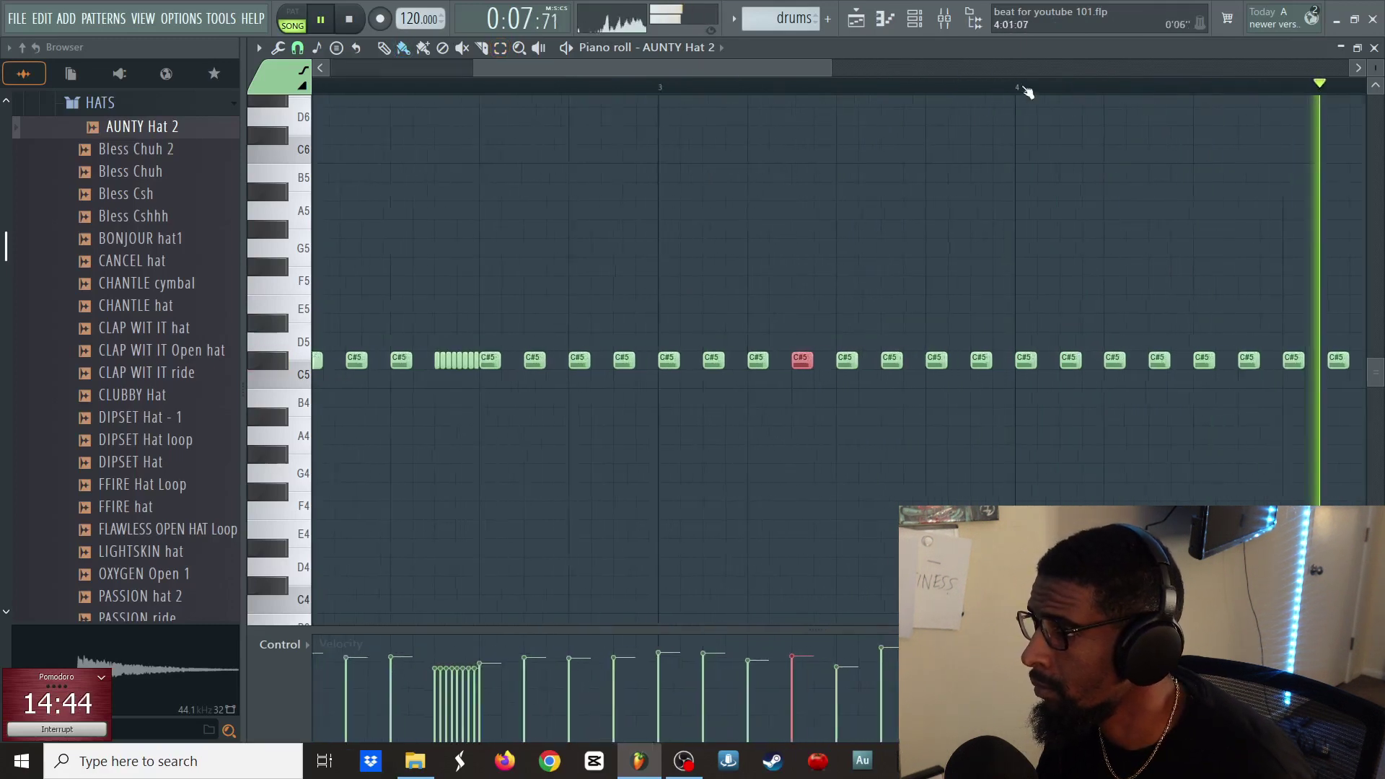
left_click(298, 48)
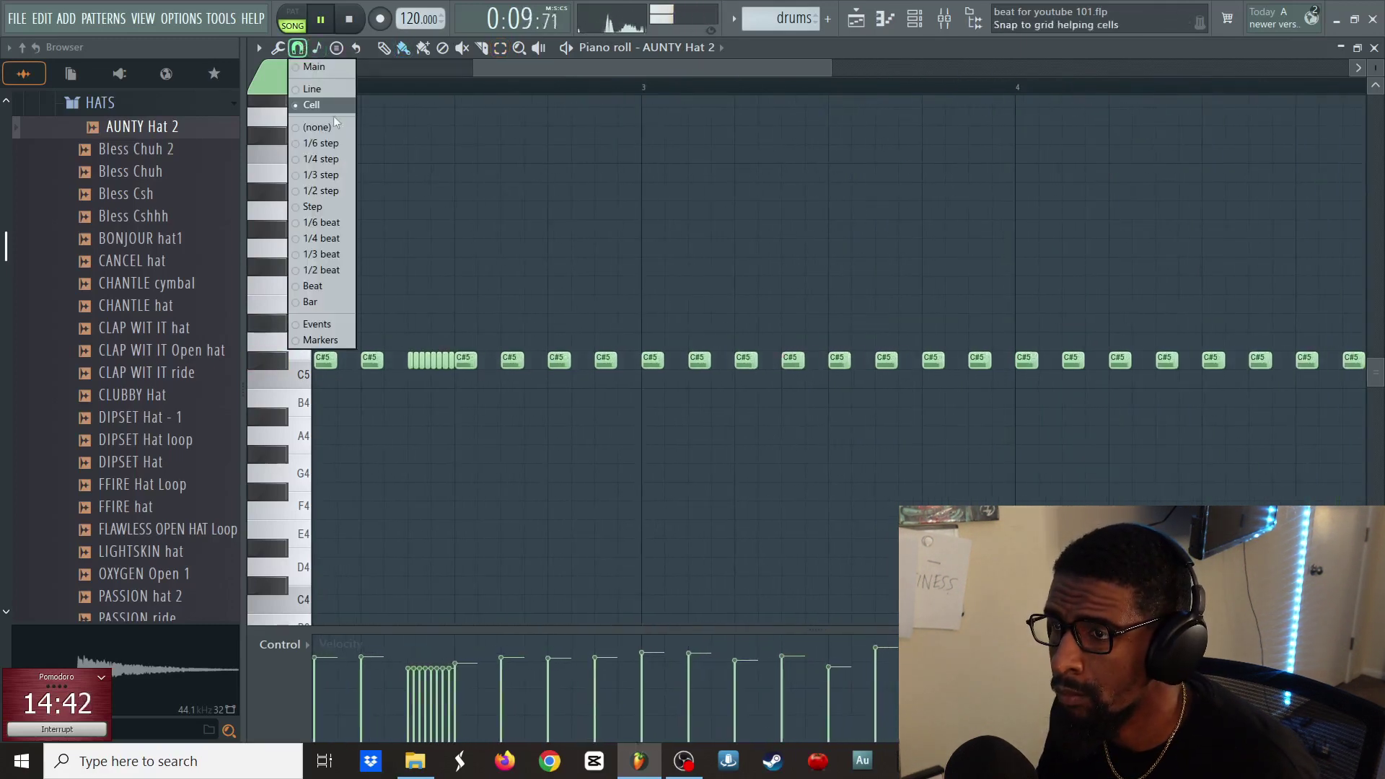
left_click(325, 176)
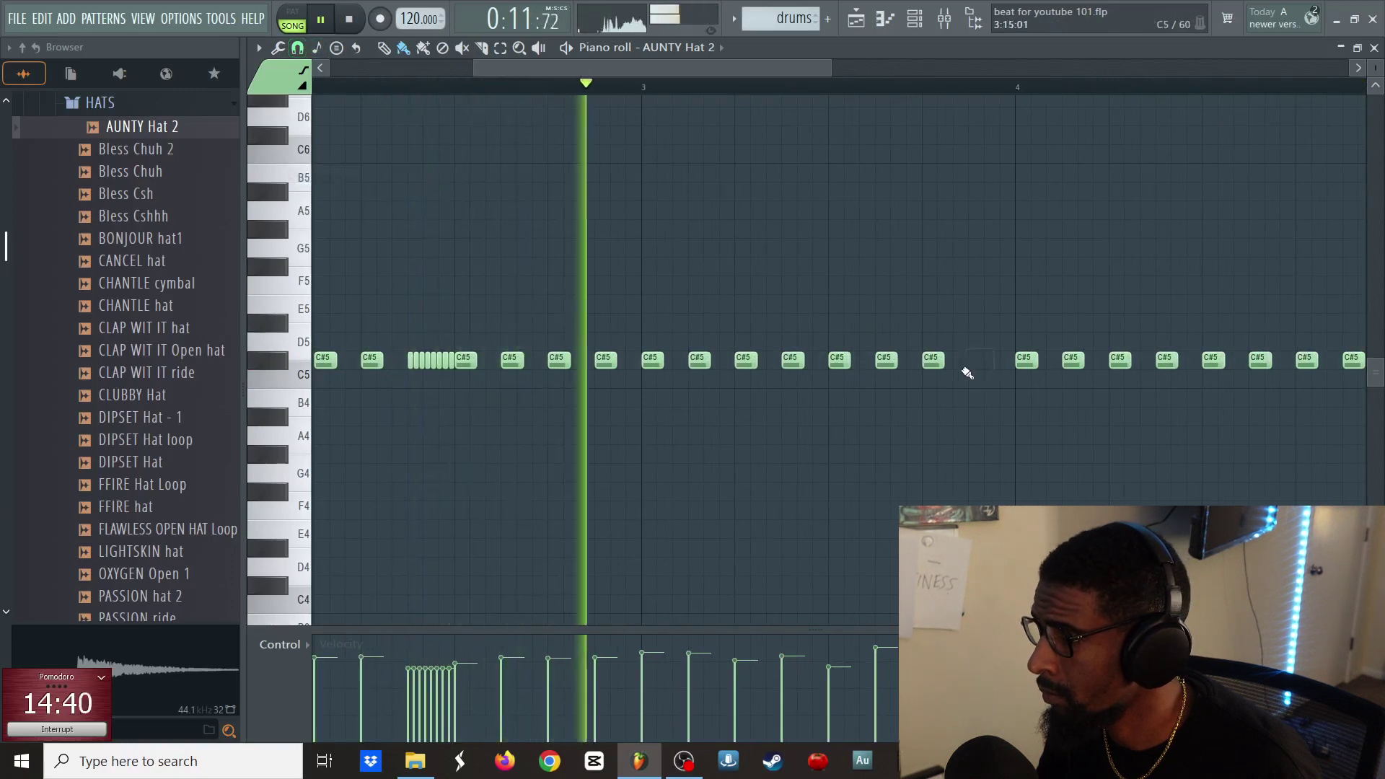
right_click(976, 360)
left_click(964, 360)
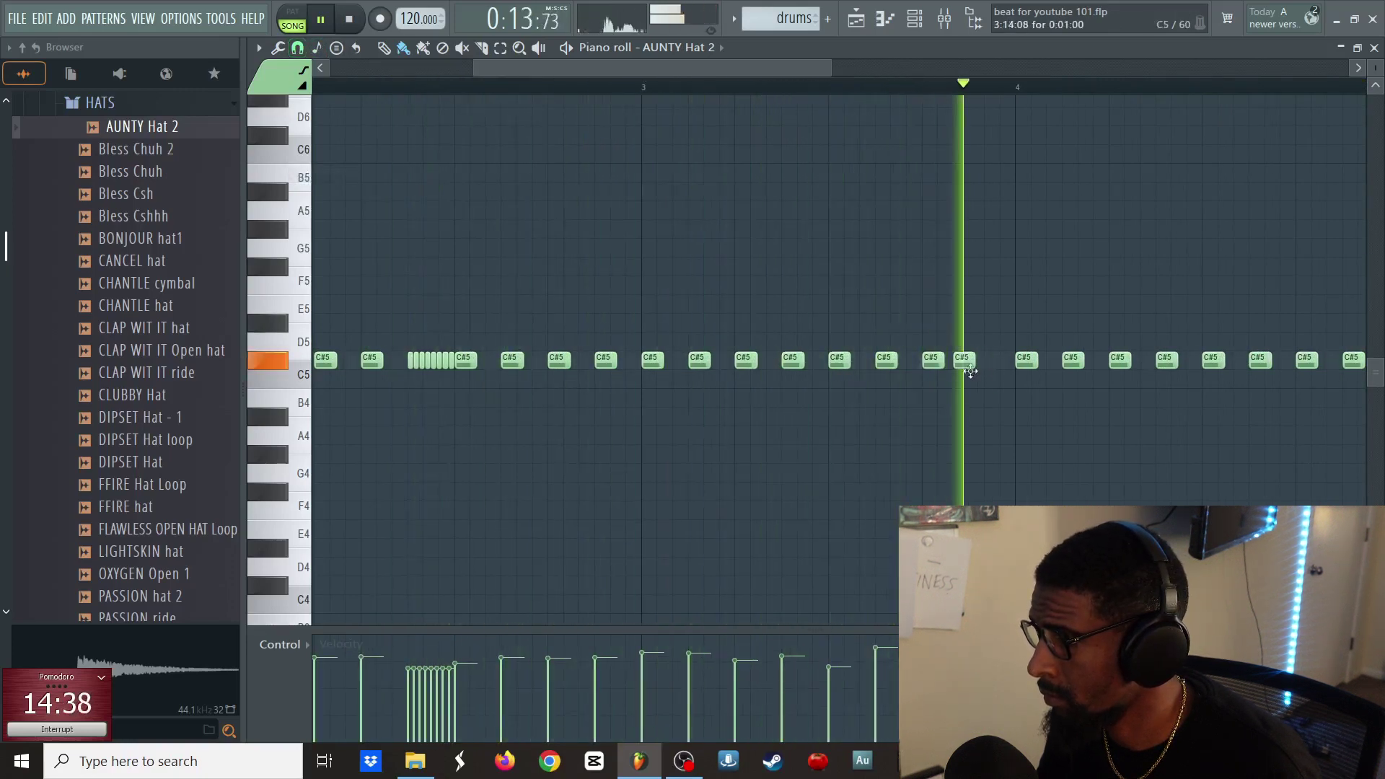
left_click(994, 360)
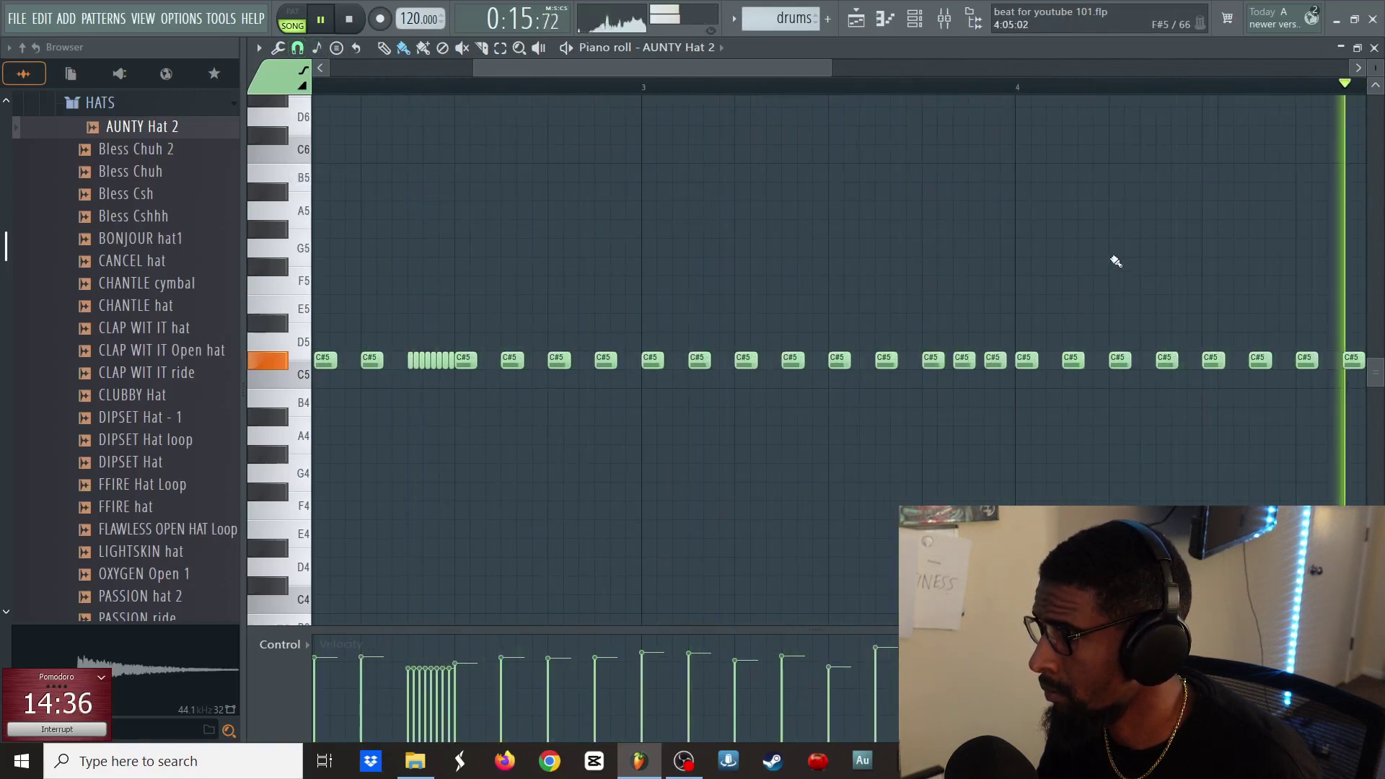
- Return to the channel rack, collapse the HATS folder and fill every eighth step of the CHANTLE cymbal channel
scroll(1053, 95, "down", 2)
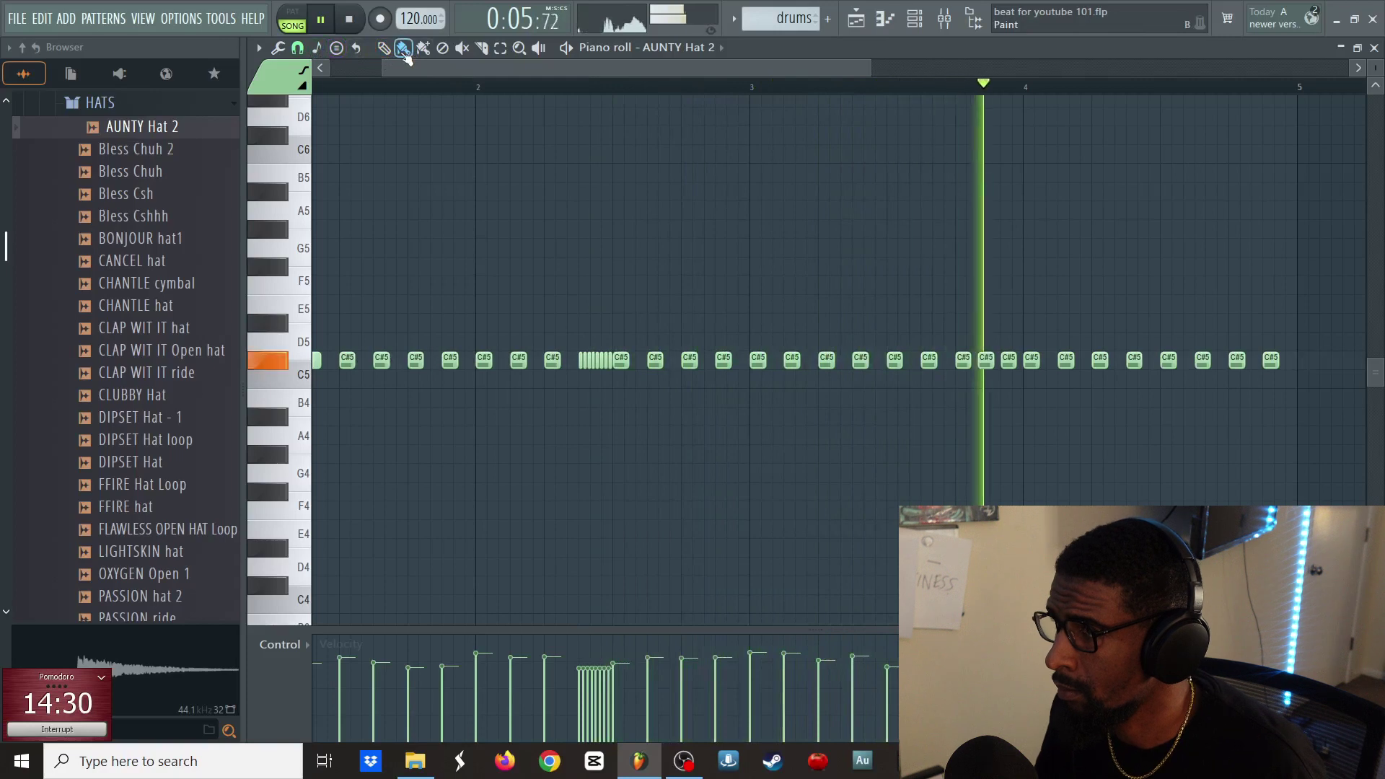
key("F6")
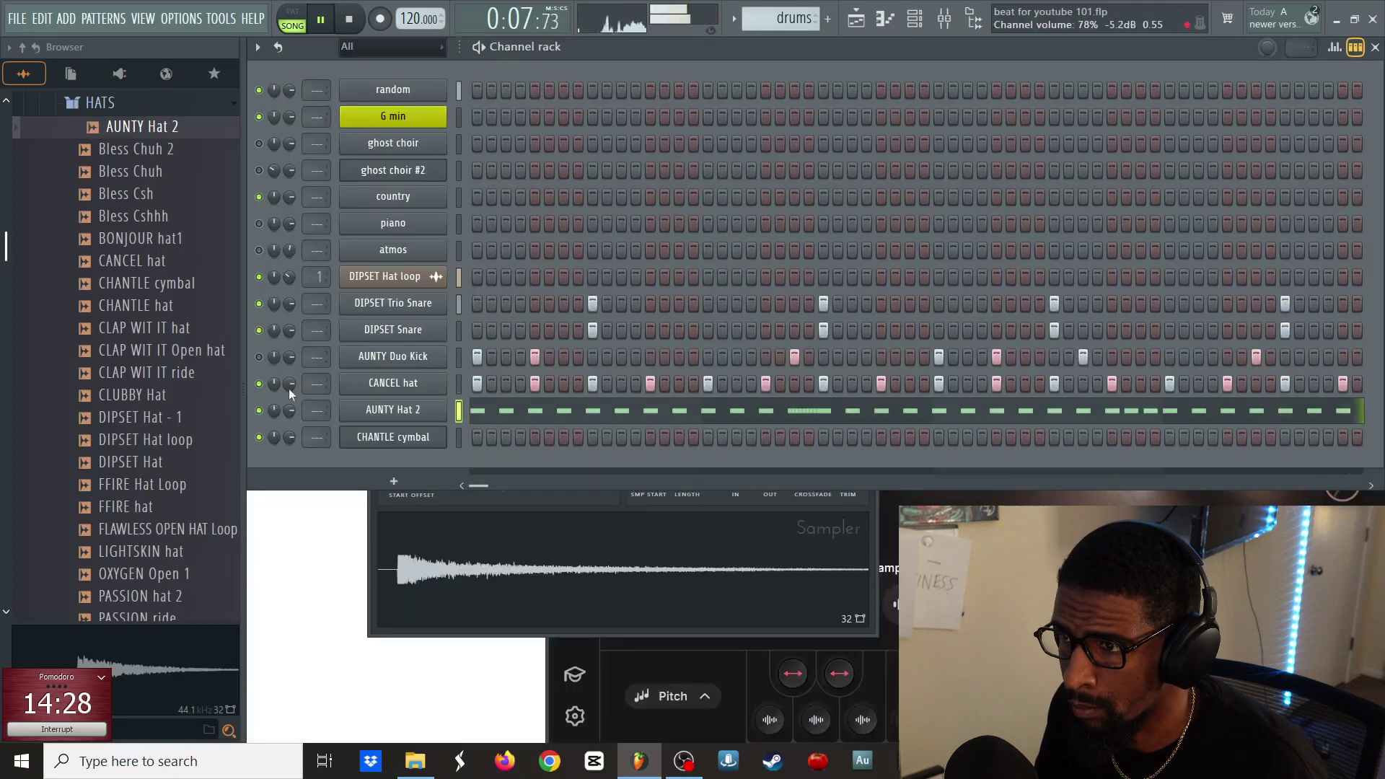
left_click(151, 103)
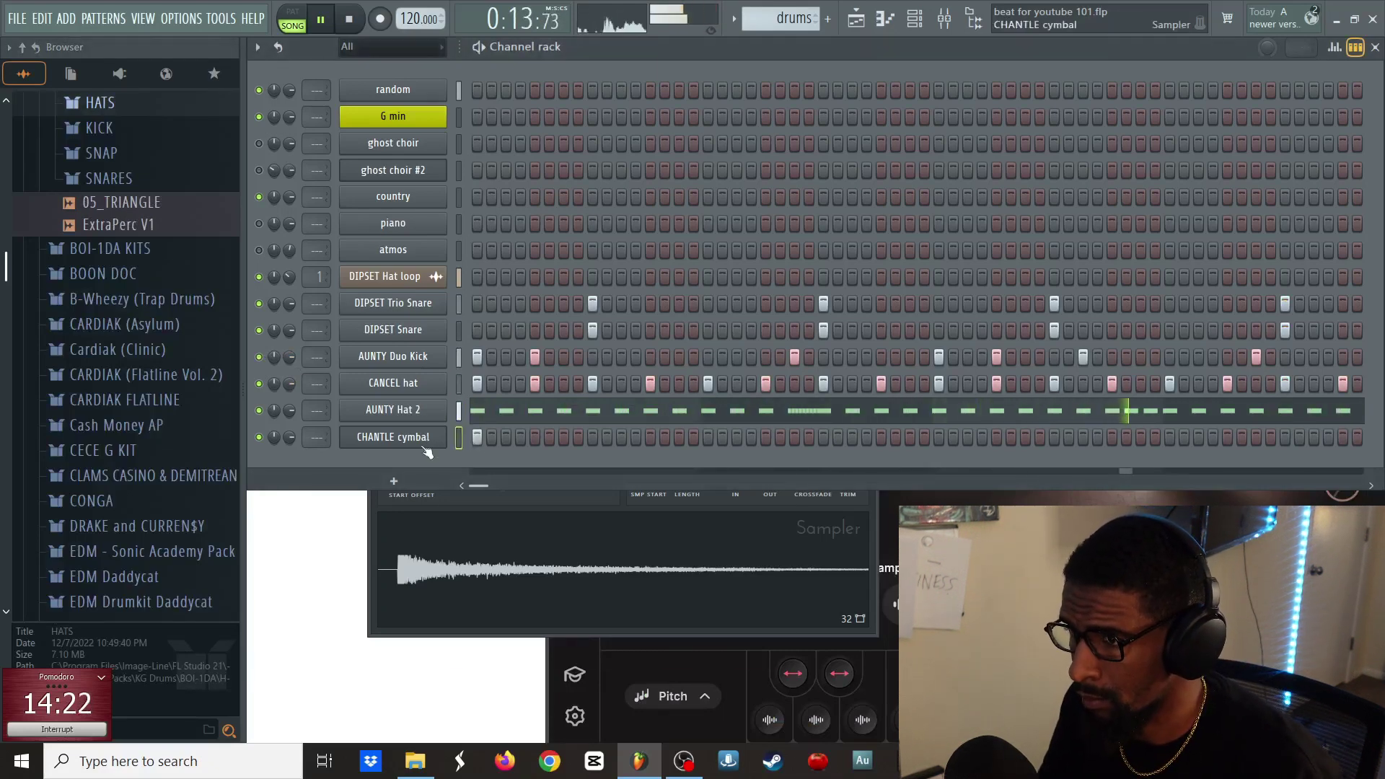
right_click(442, 433)
left_click(726, 523)
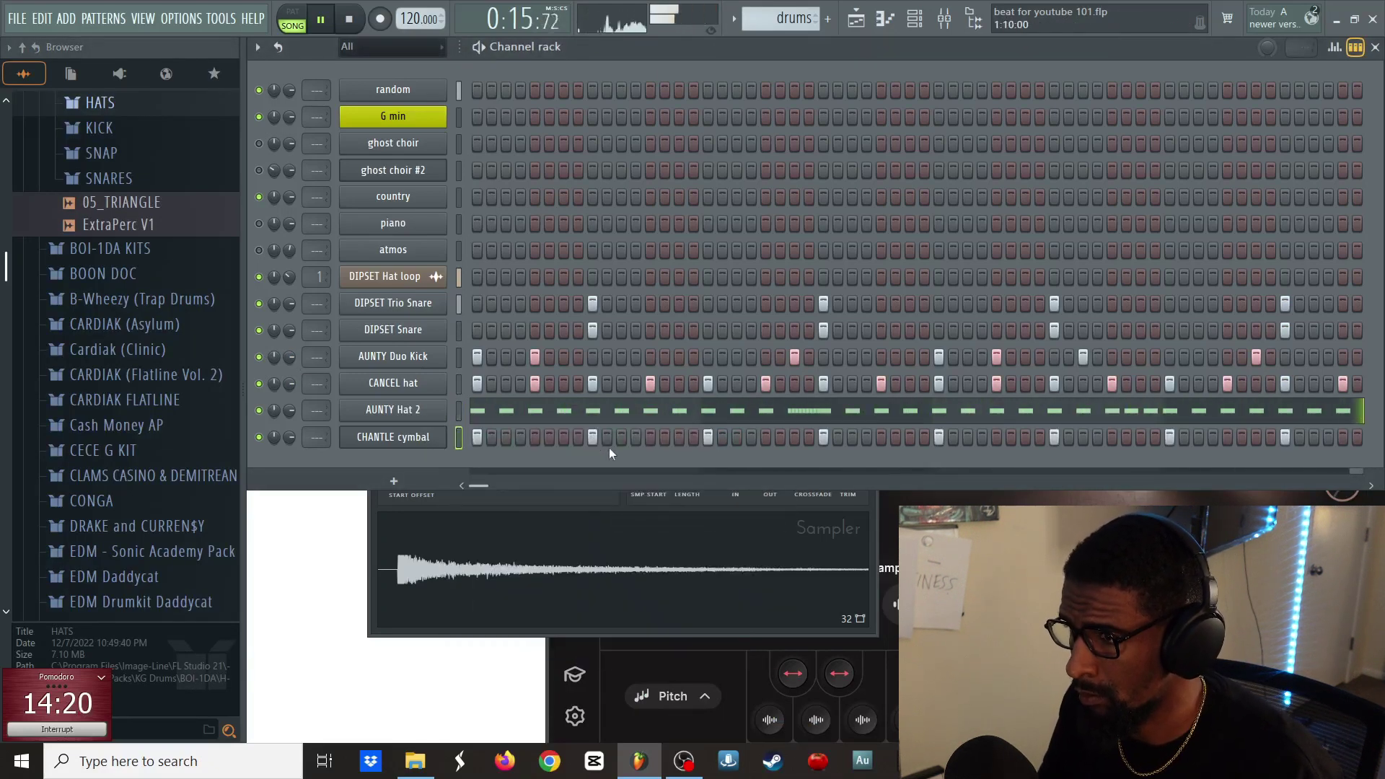
- Remove the CHANTLE cymbal hits at the start of each bar, keeping those on the snares, and hide the browser
left_click(710, 436)
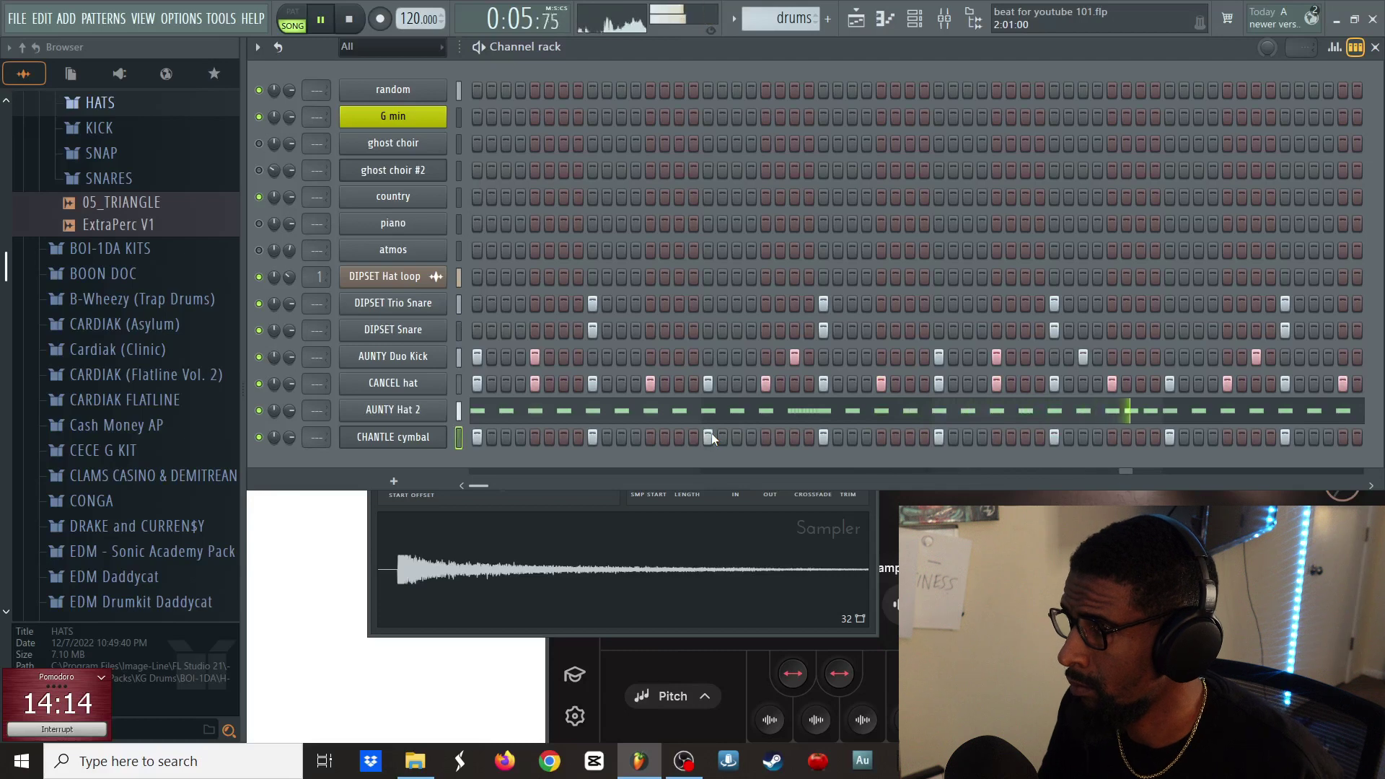
left_click(473, 439)
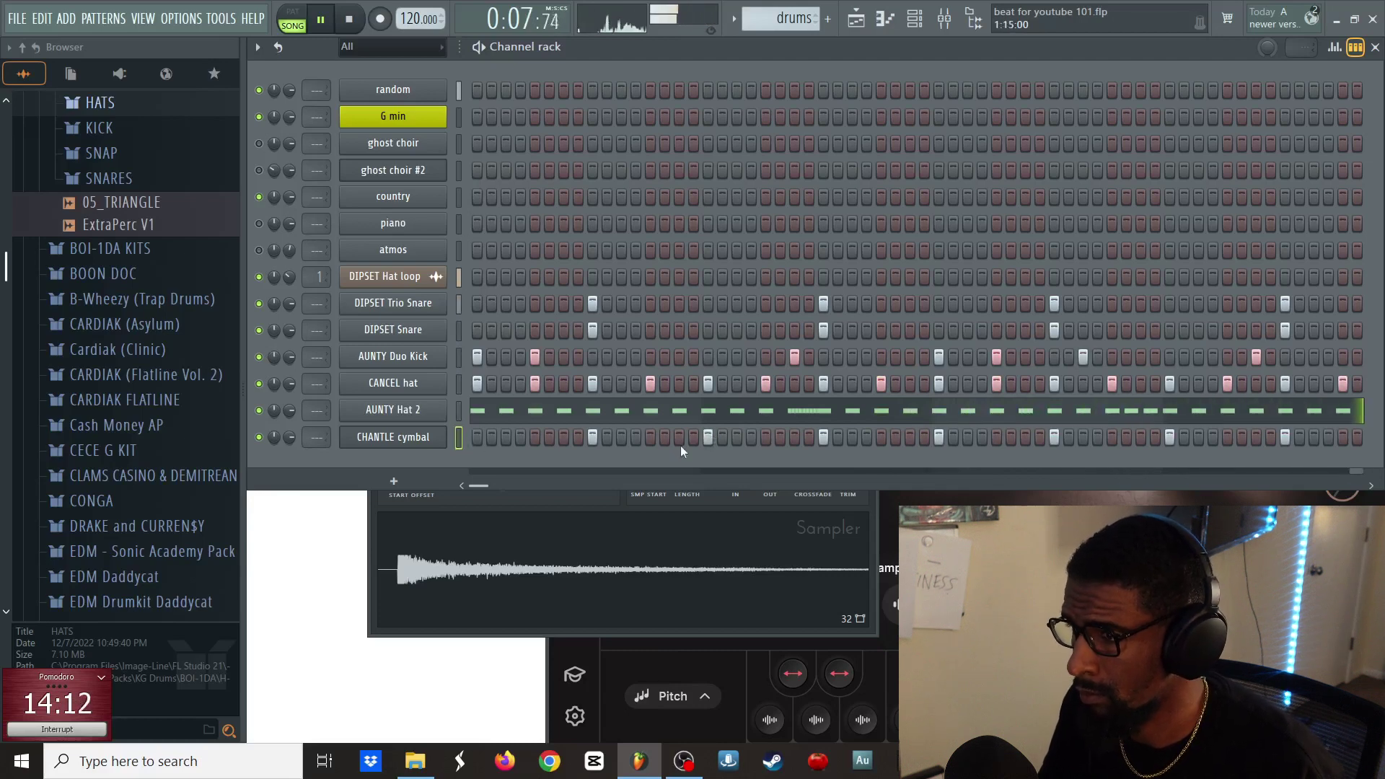
left_click(710, 438)
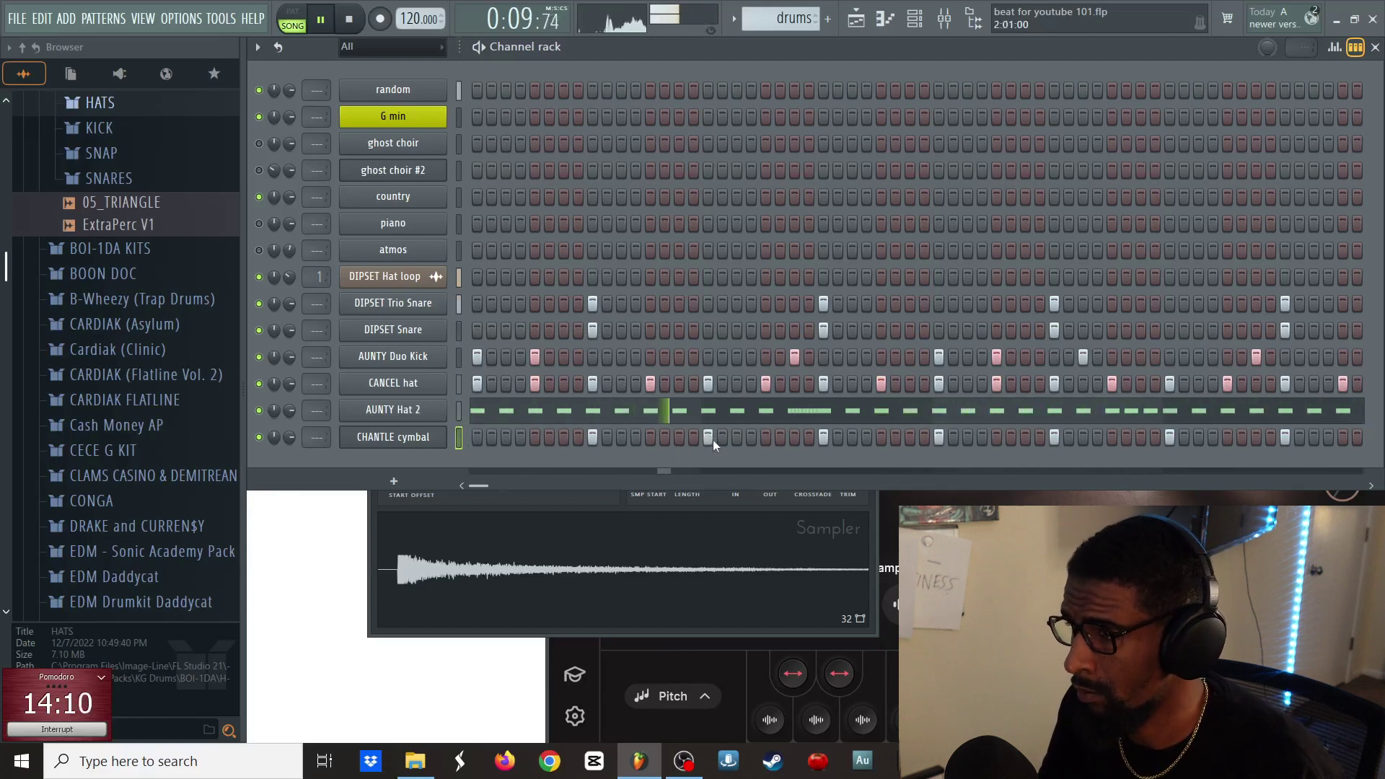
left_click(940, 438)
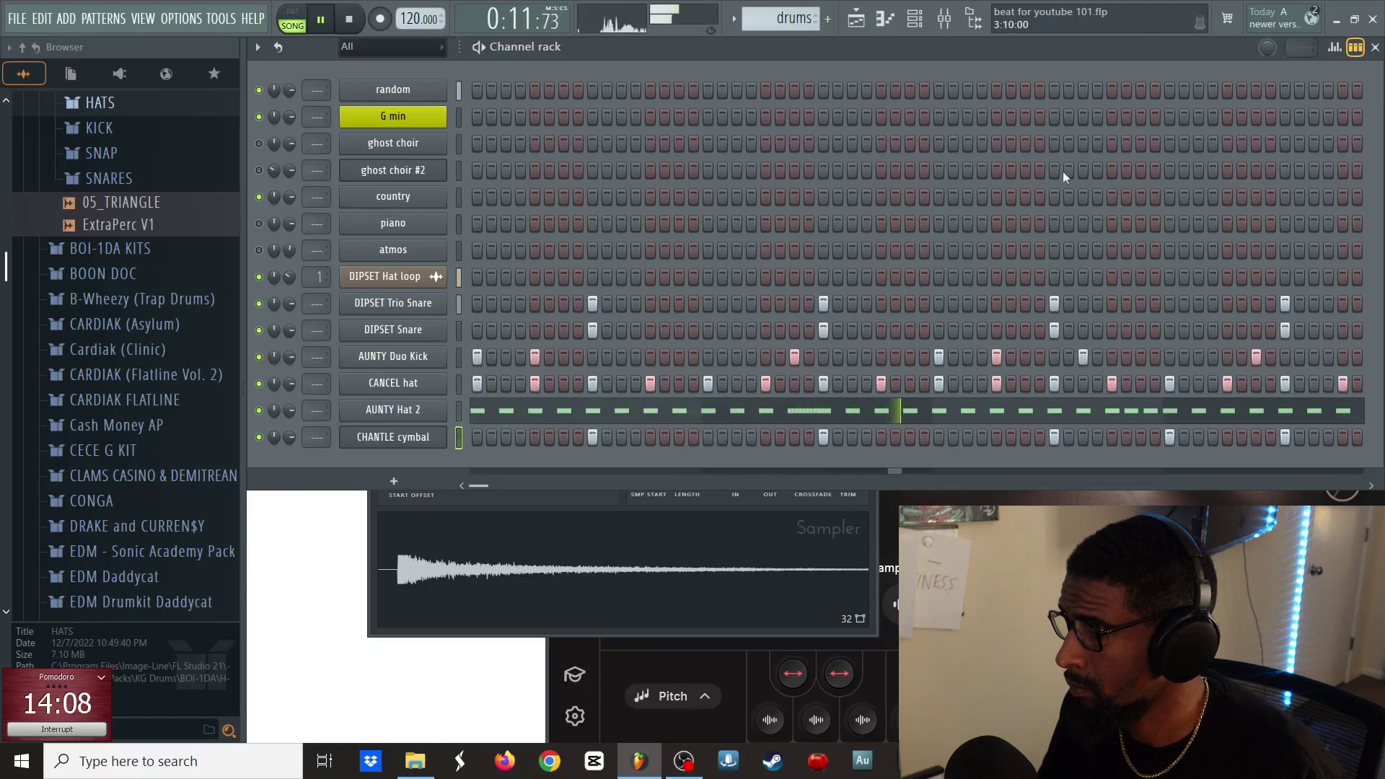
left_click(987, 16)
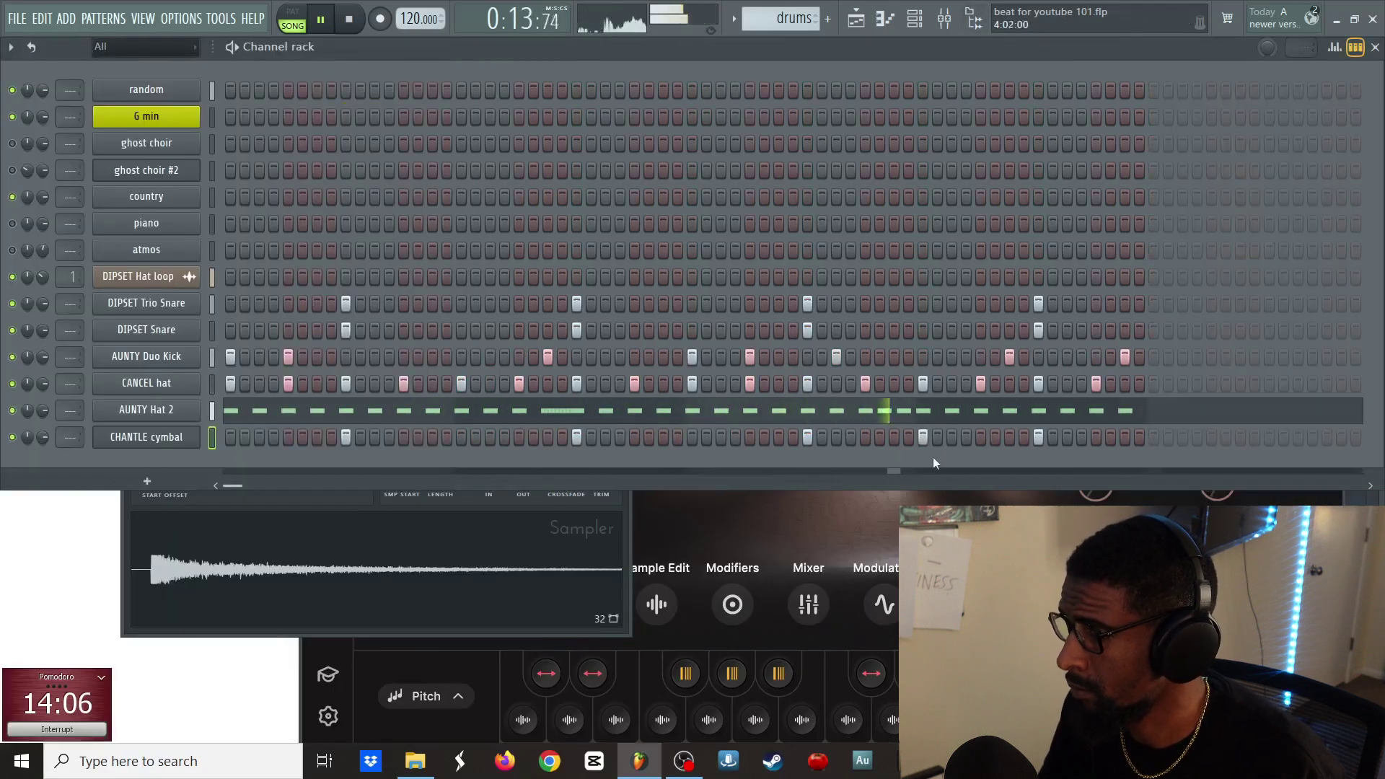
left_click(927, 438)
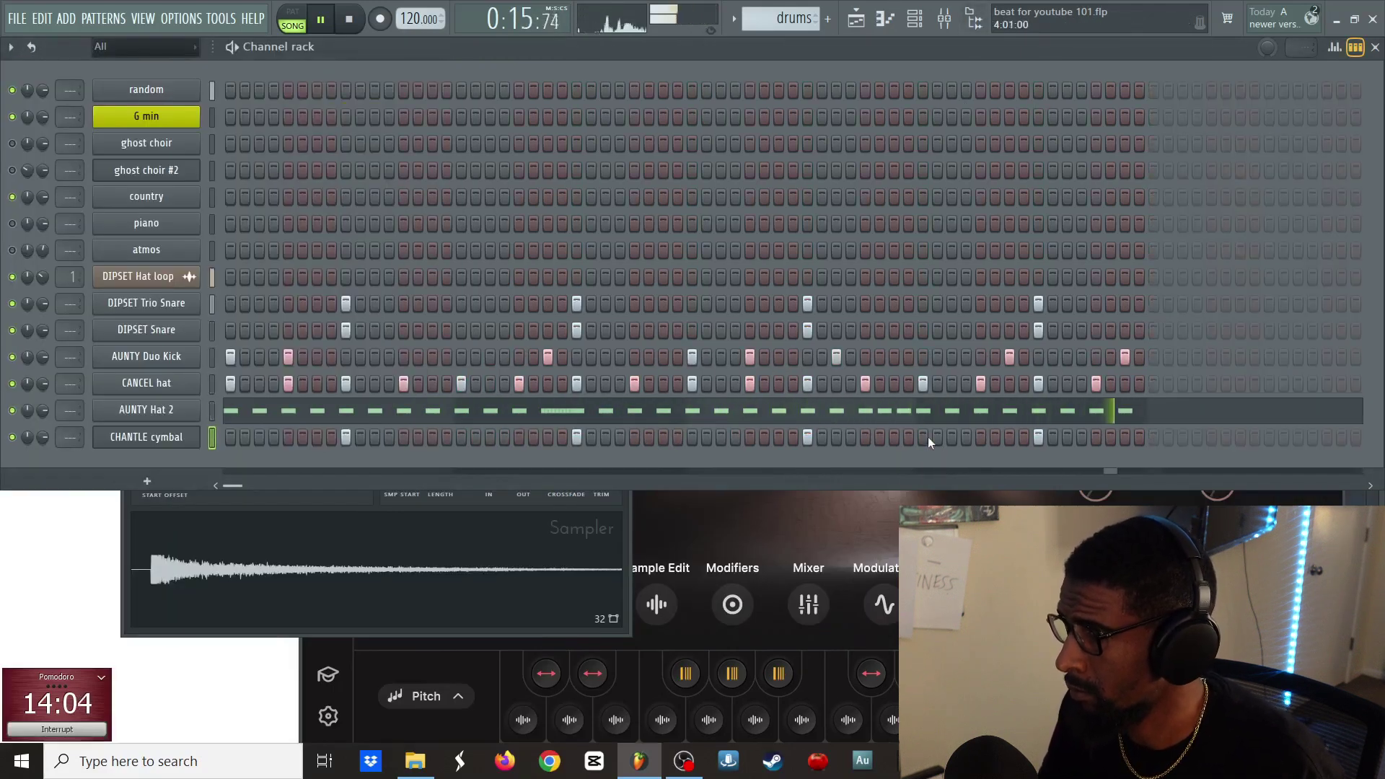
- Close the sampler window, open the CHANTLE cymbal in the piano roll and add a C5 hit at the start of bar 4
left_click(289, 505)
key("Escape")
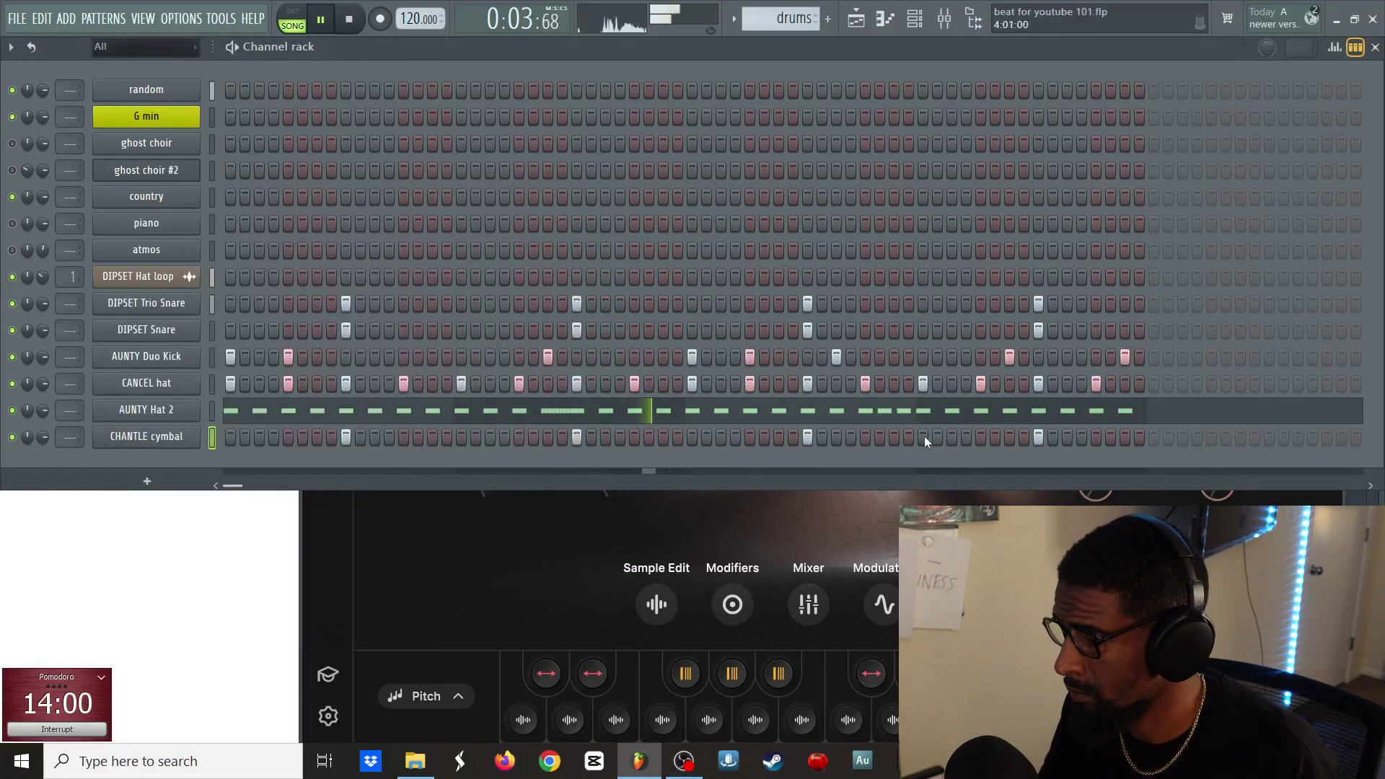
right_click(198, 438)
left_click(217, 437)
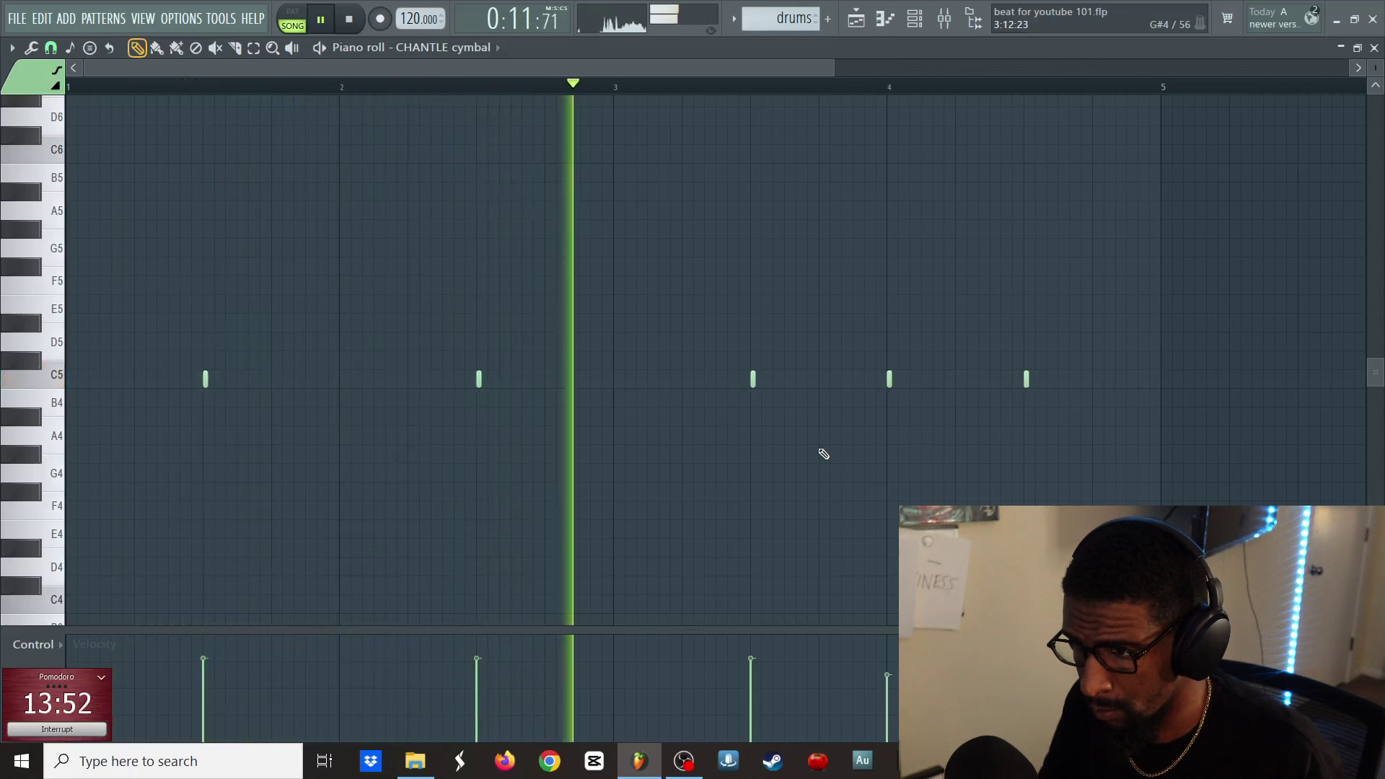
key("Escape")
left_click(371, 411)
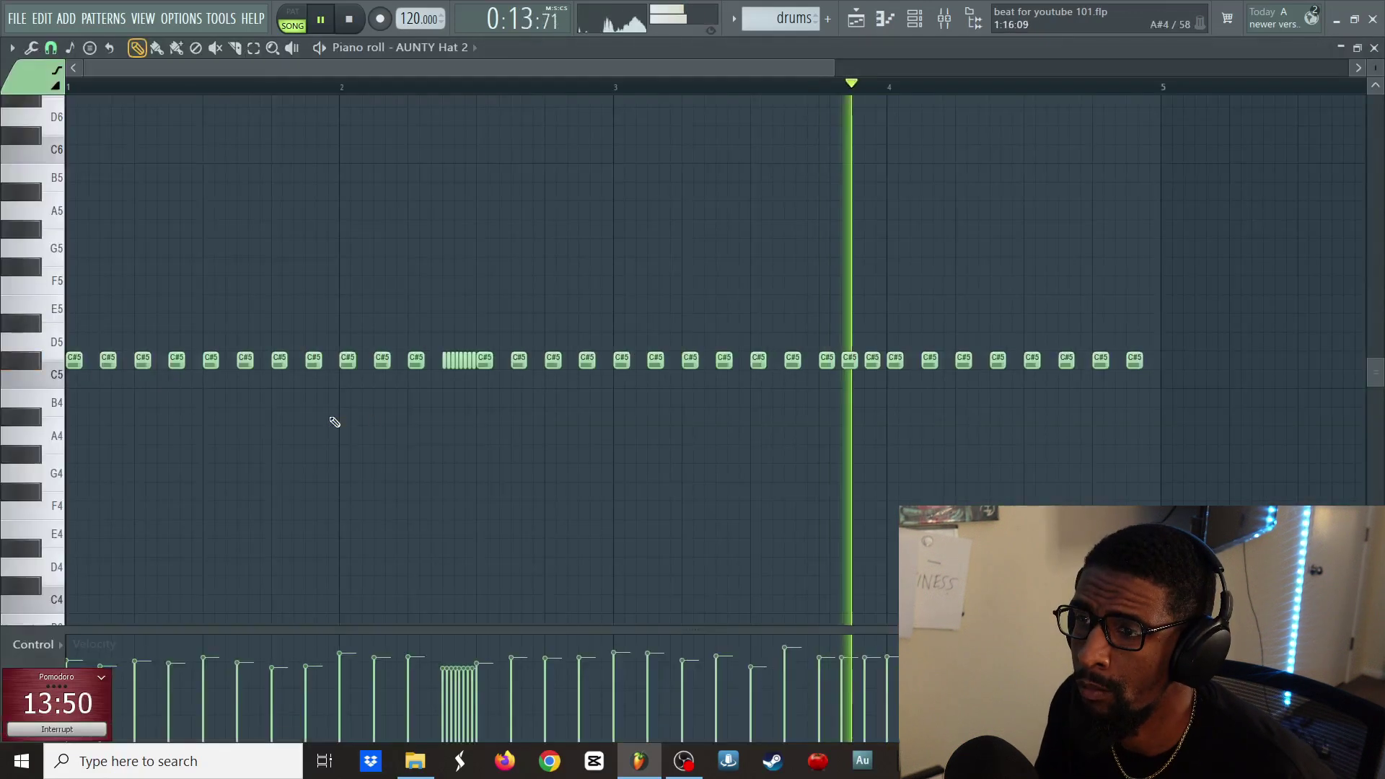
left_click(1195, 416)
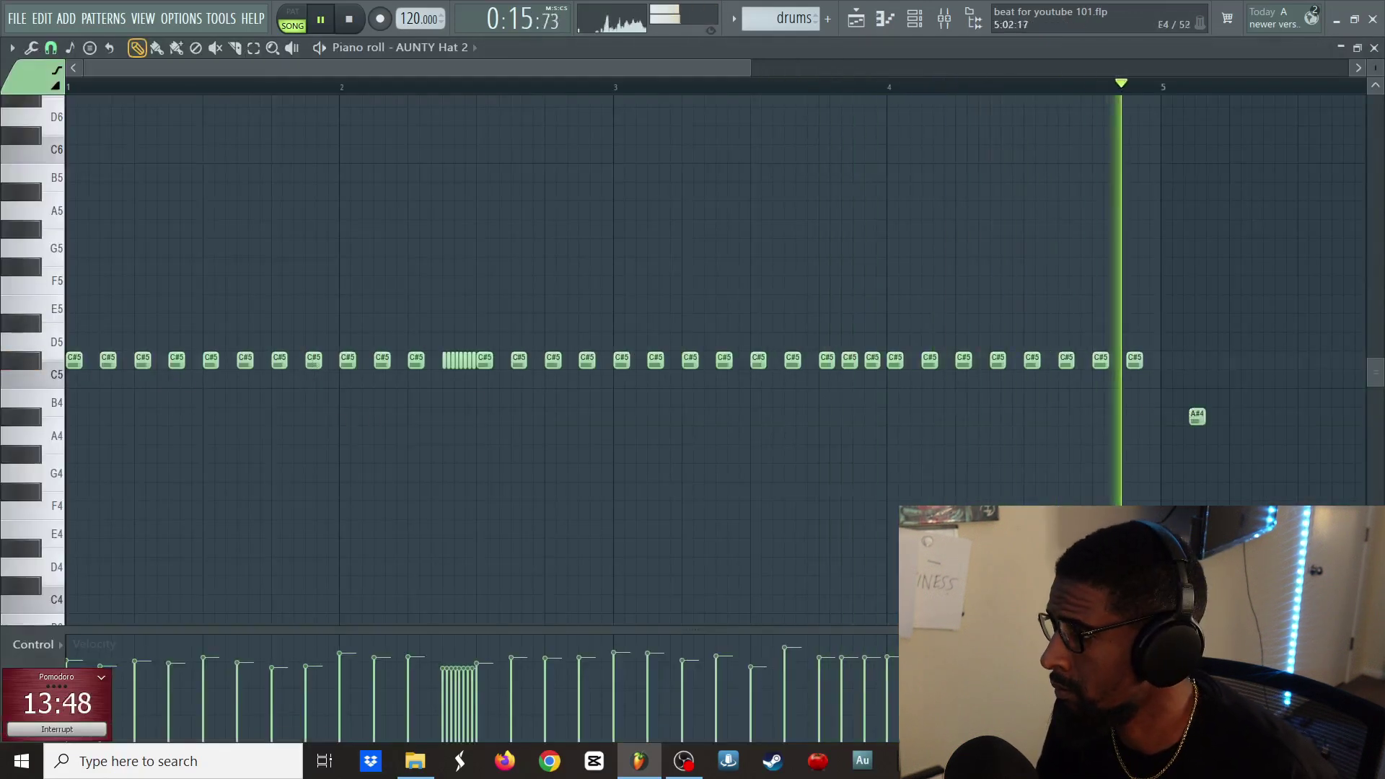
key("Escape")
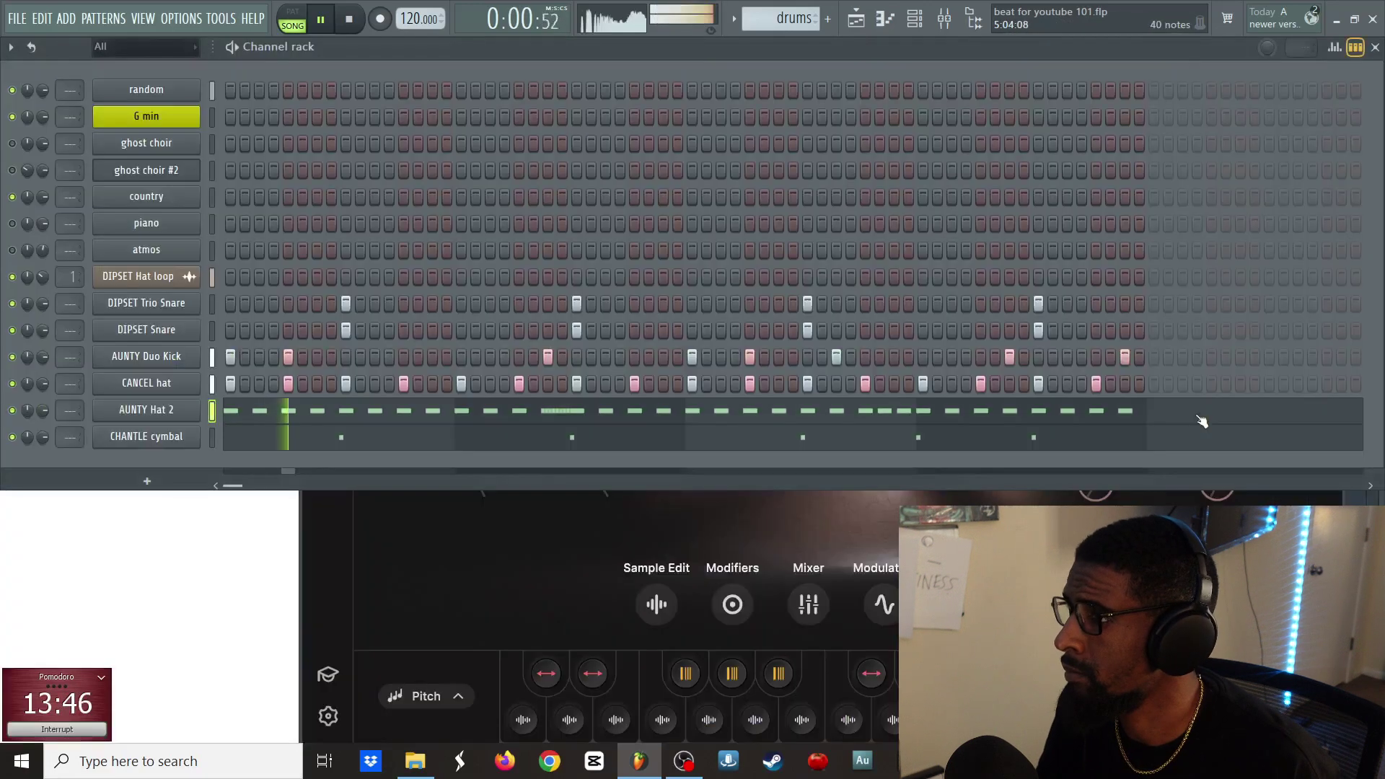
- Unmute the ghost choir channel, route it to mixer track 1 and lower its volume to 56%
key("space")
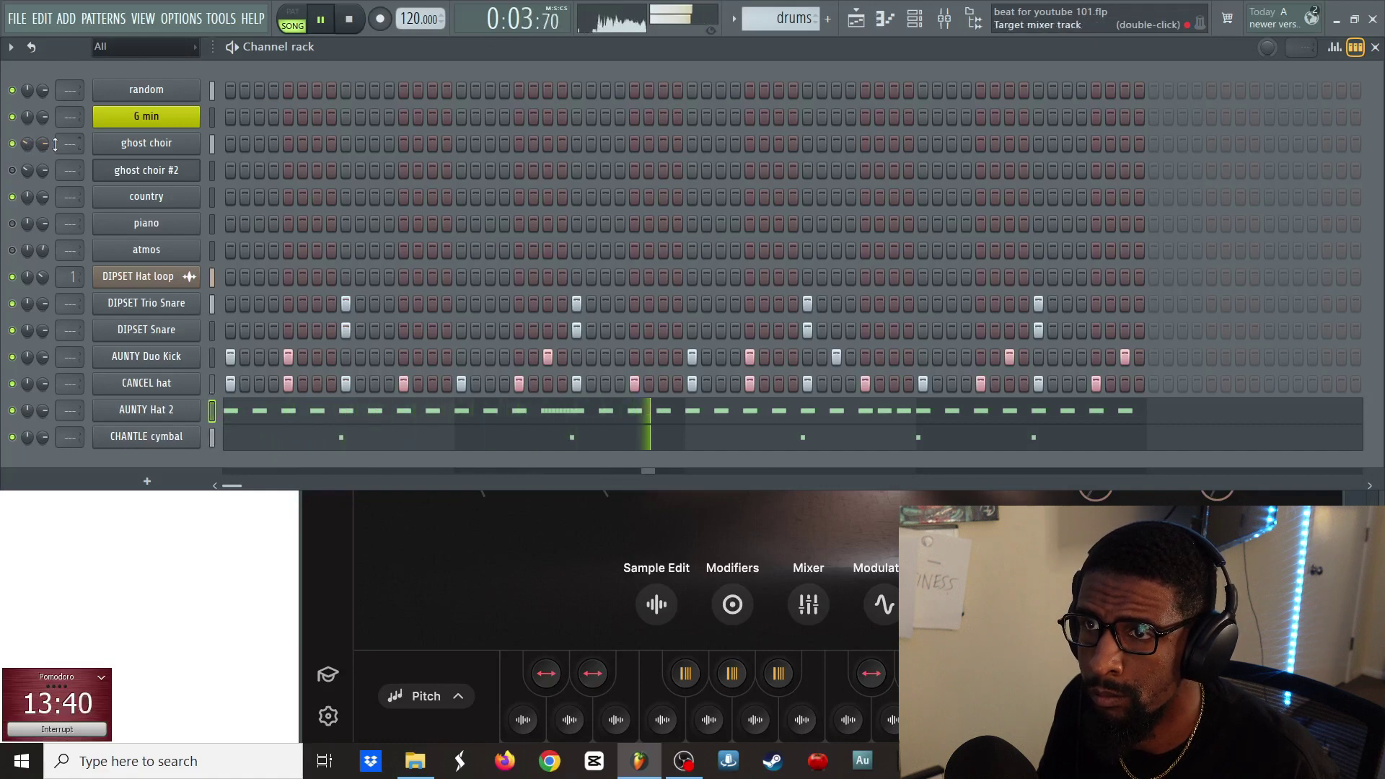
scroll(55, 144, "up", 1)
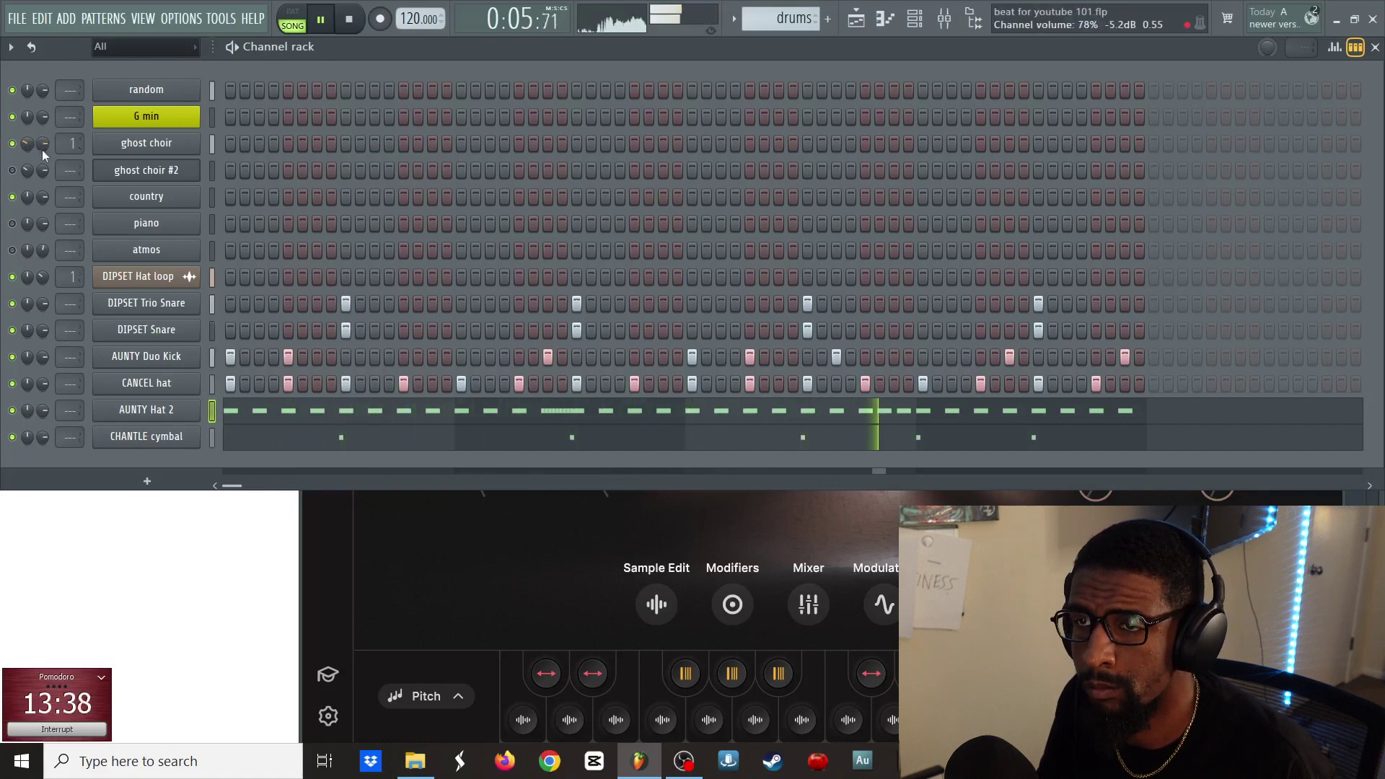
left_click_drag(43, 143, 43, 161)
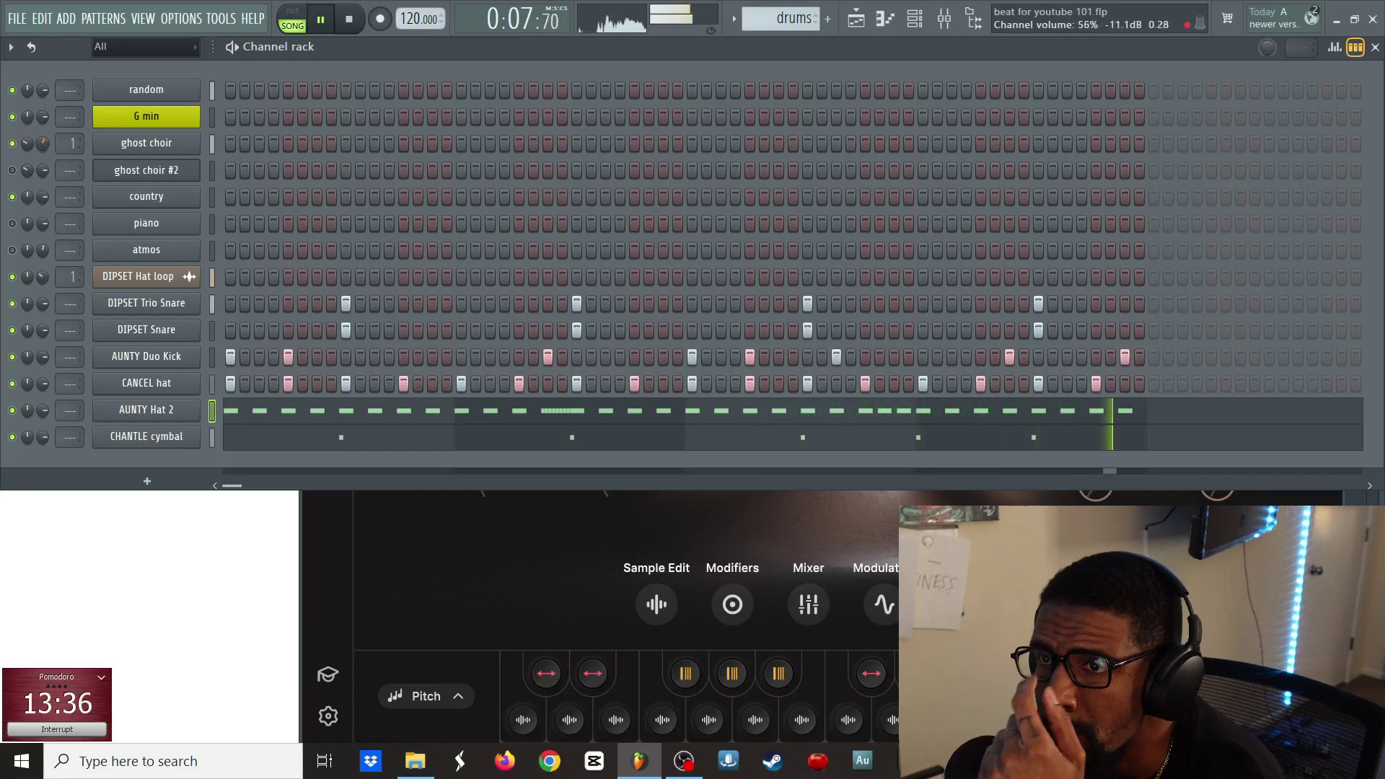
- Unmute the ghost choir #2 channel, route it to mixer track 1 and pan it left
left_click(12, 170)
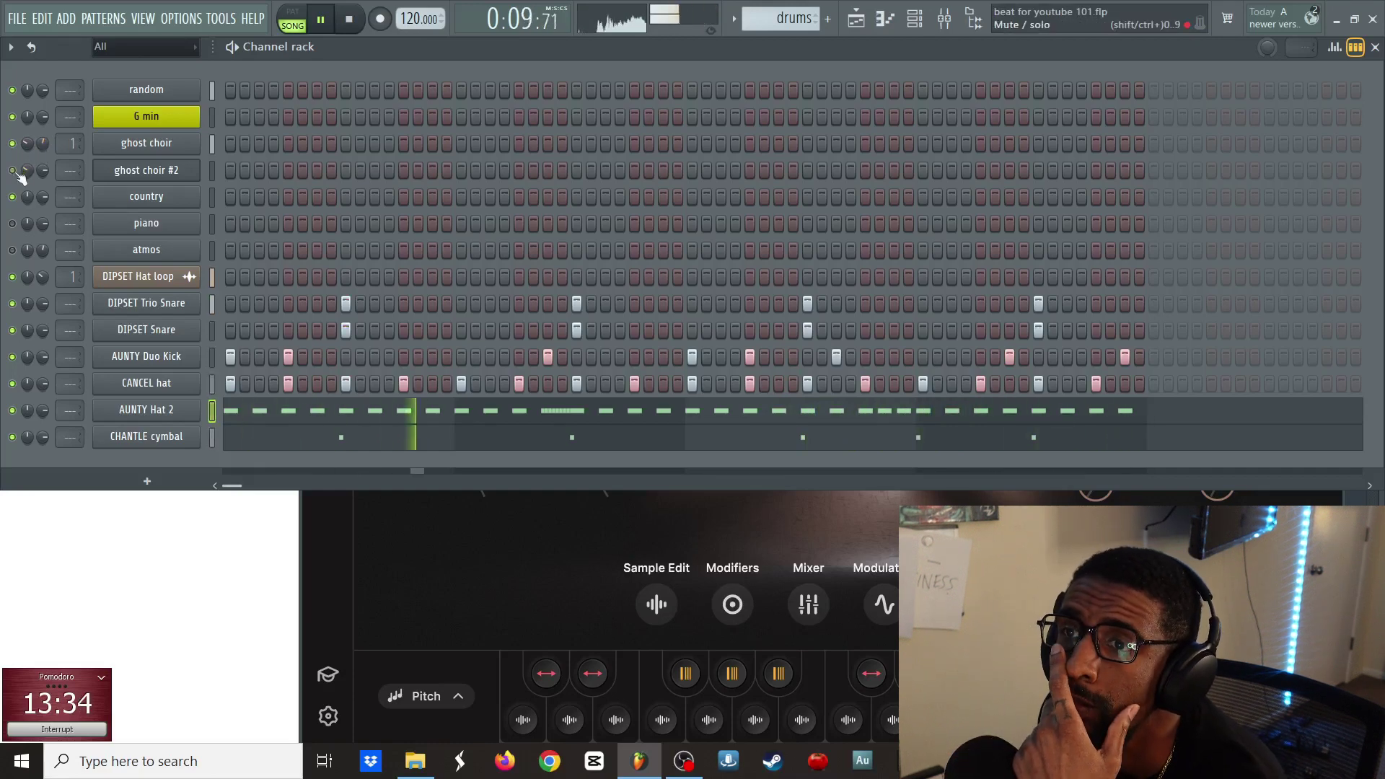
scroll(65, 174, "up", 1)
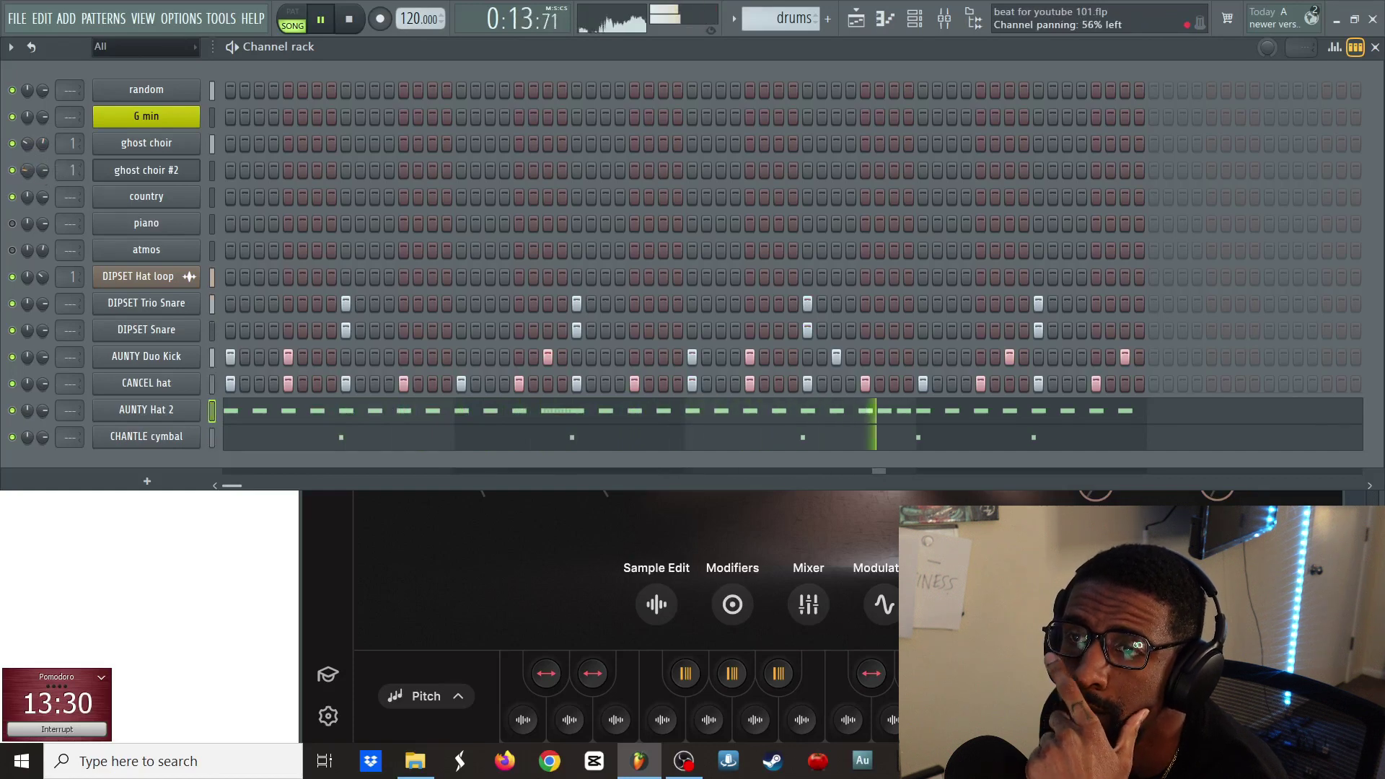
- Centre the ghost choir channel's panning and adjust the volume of ghost choir #2 by ear
right_click(27, 145)
left_click(31, 149)
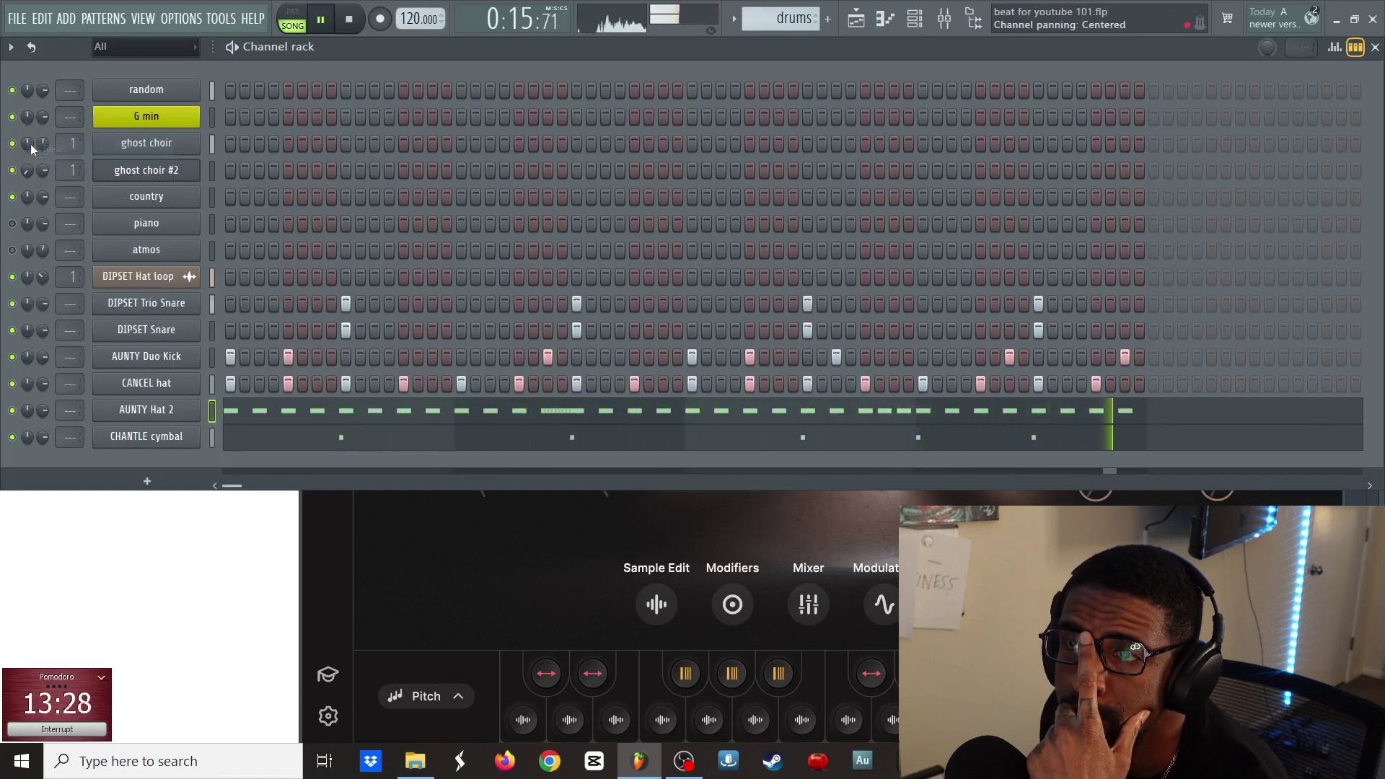
left_click_drag(28, 147, 28, 143)
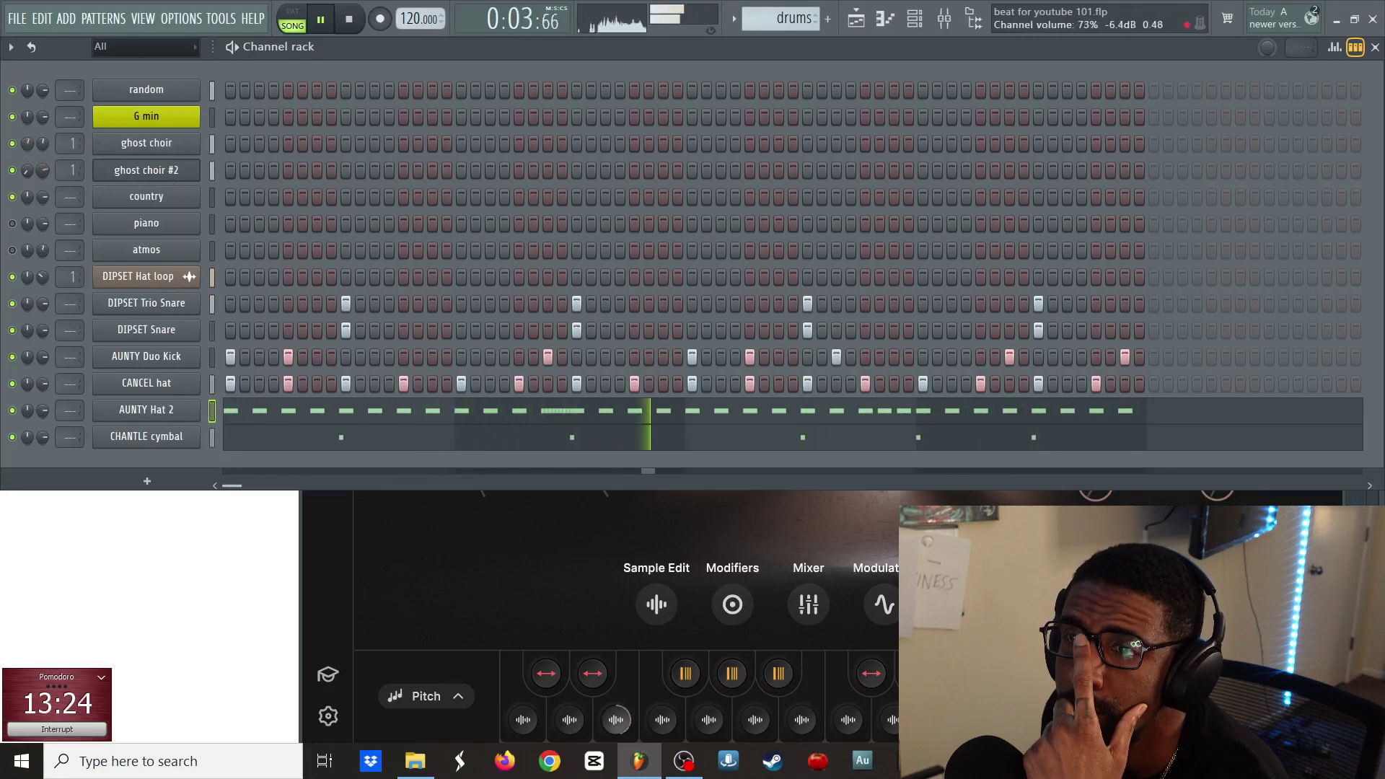
left_click_drag(42, 170, 43, 178)
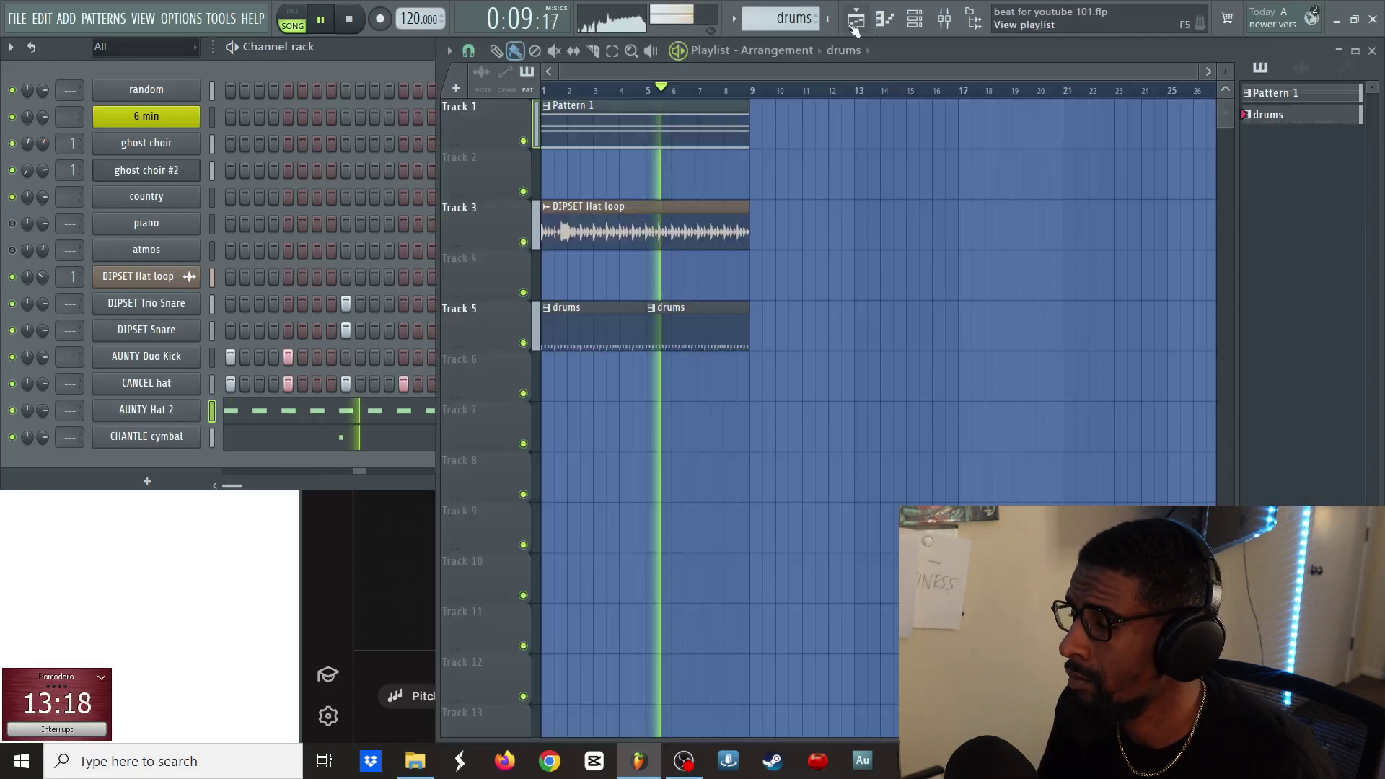
- Open the playlist and make Pattern 1 the active pattern
left_click(870, 27)
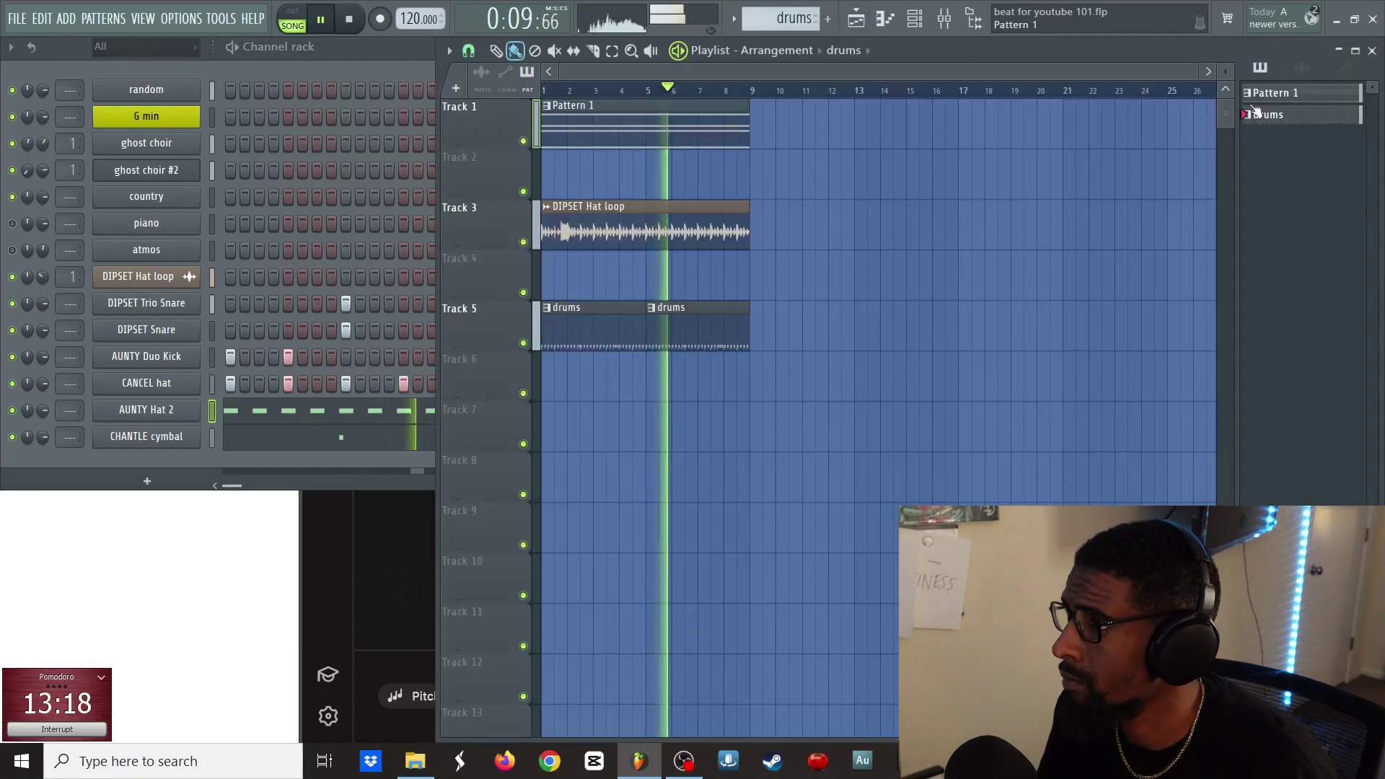
left_click(1261, 96)
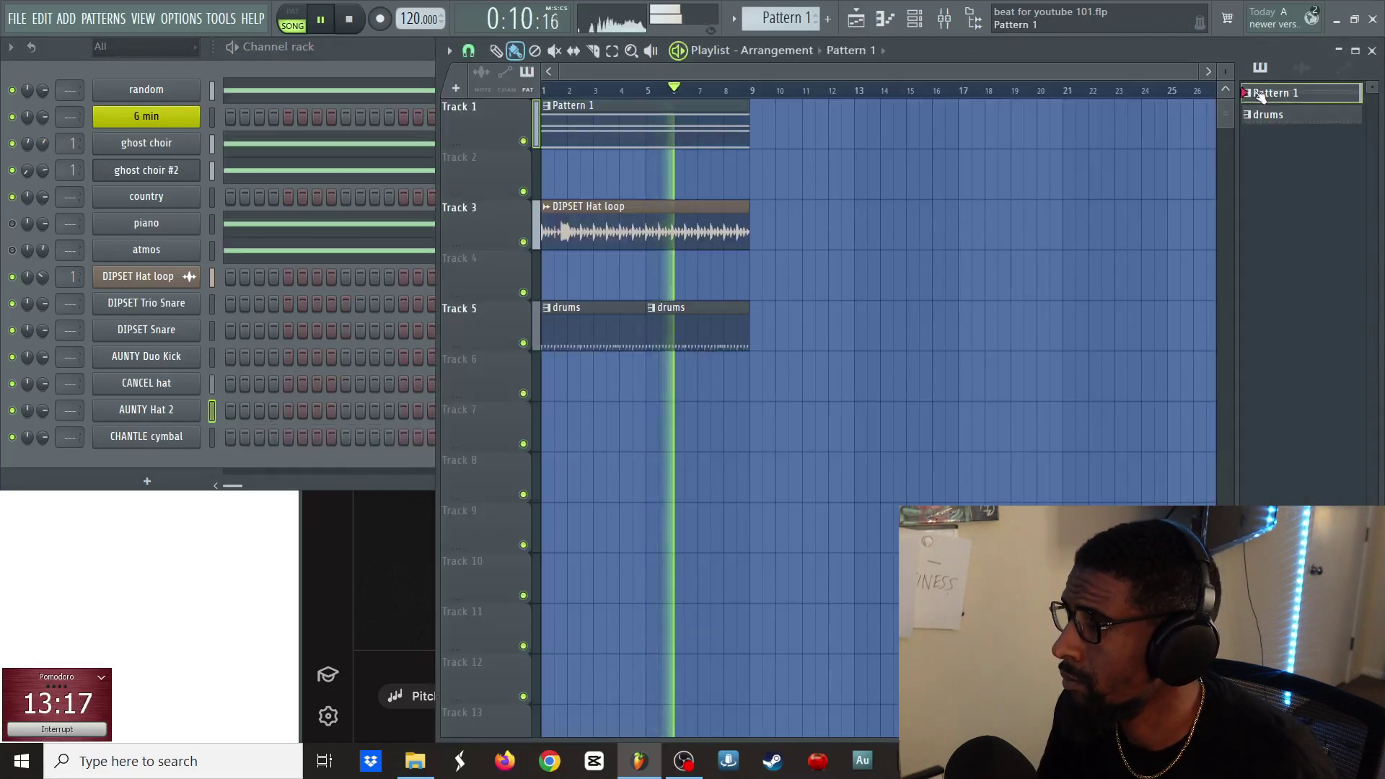
- Stop the song and inspect the piano channel's Romanticist Grand instrument and its session key list, closing it when done
left_click(409, 62)
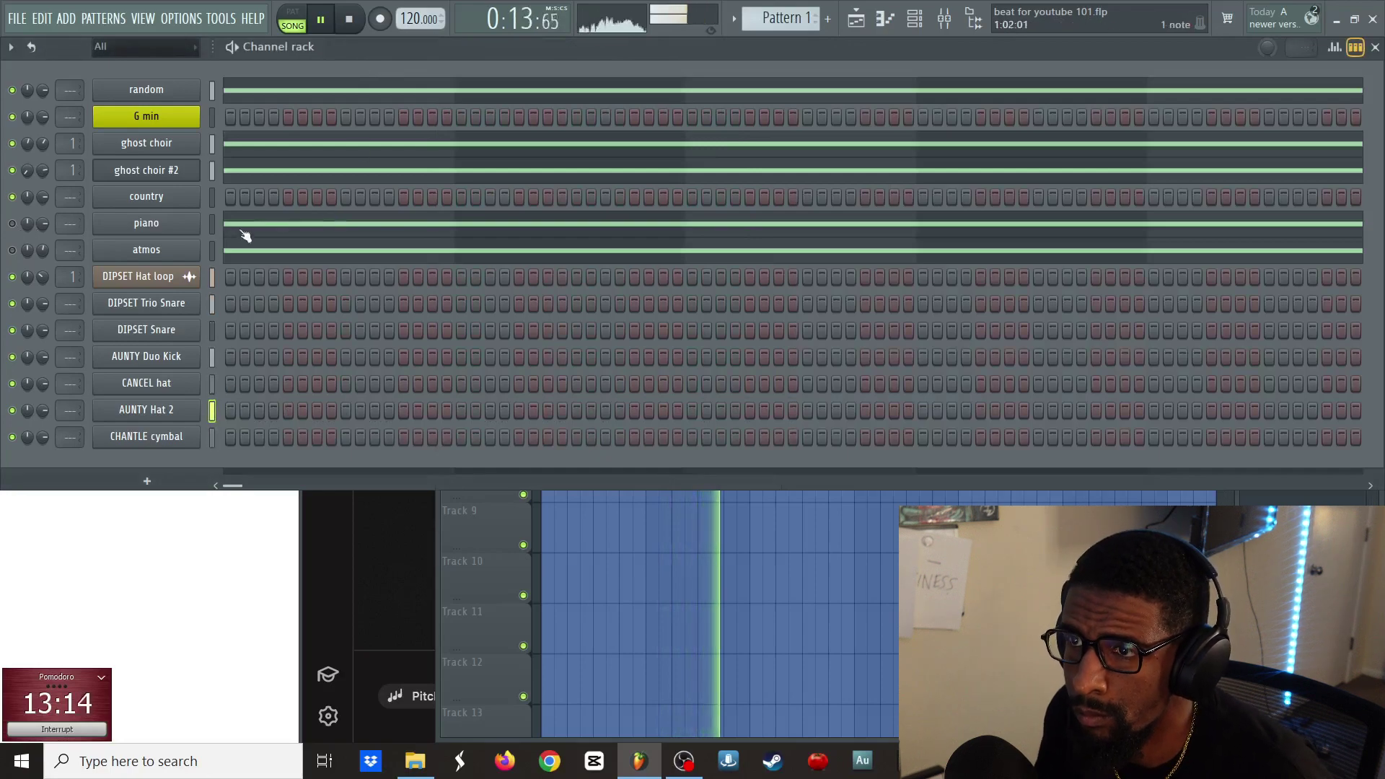
left_click(144, 227)
left_click(143, 224)
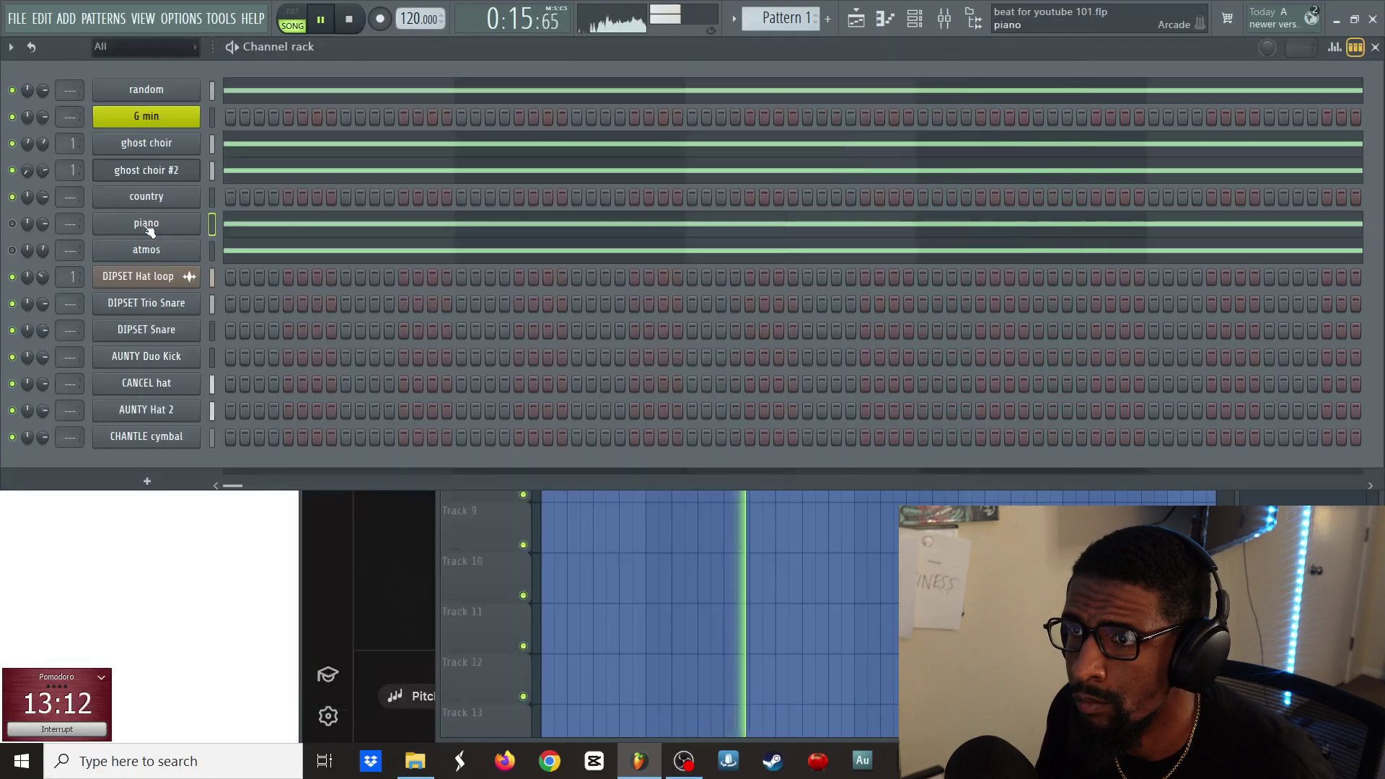
key("space")
left_click(145, 225)
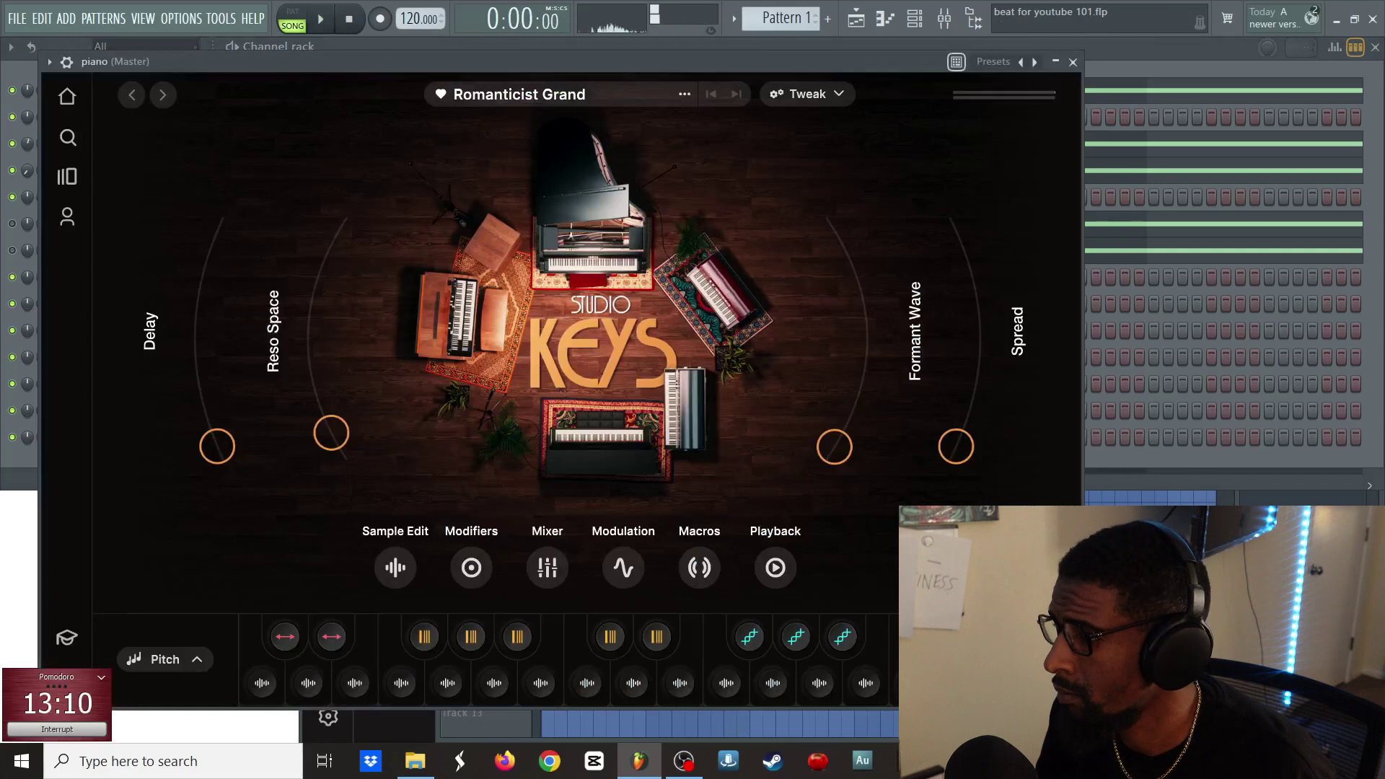
left_click(1003, 659)
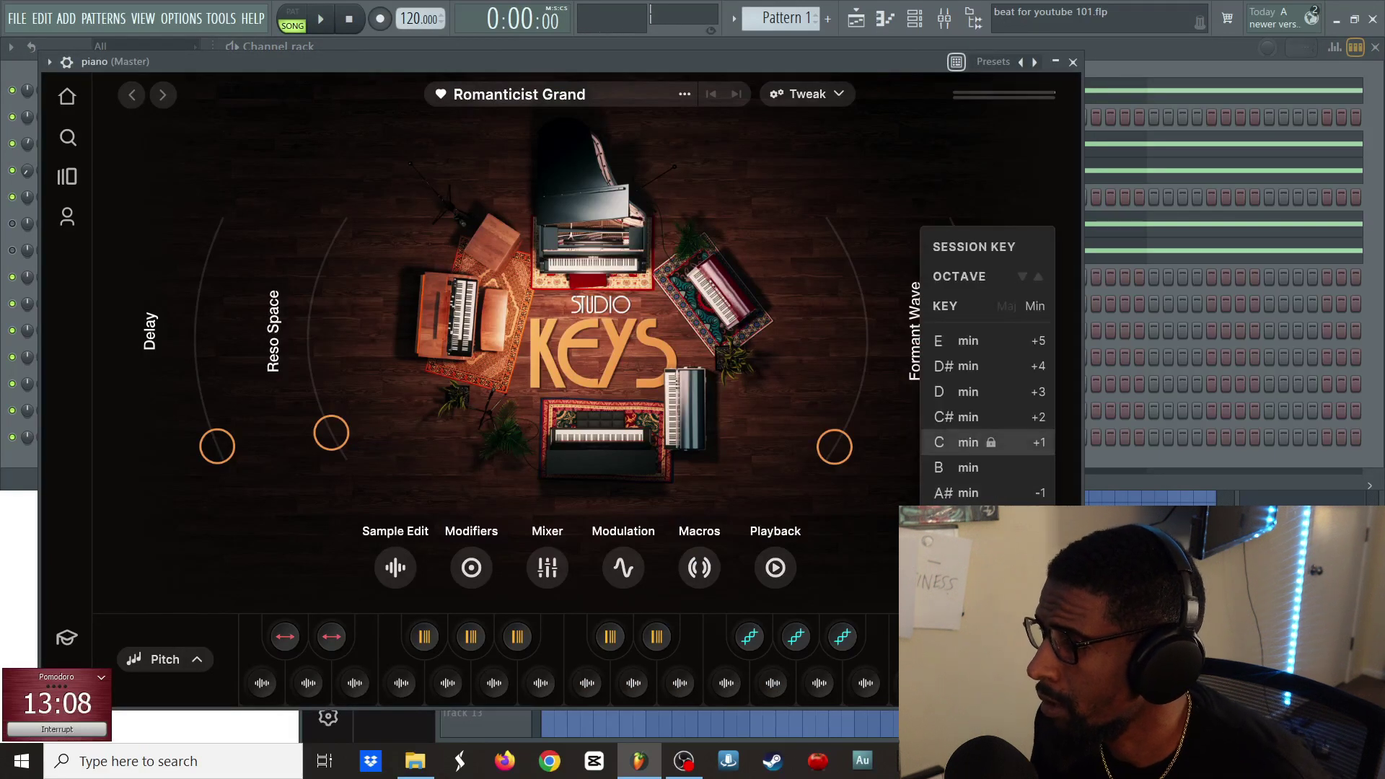
left_click(423, 61)
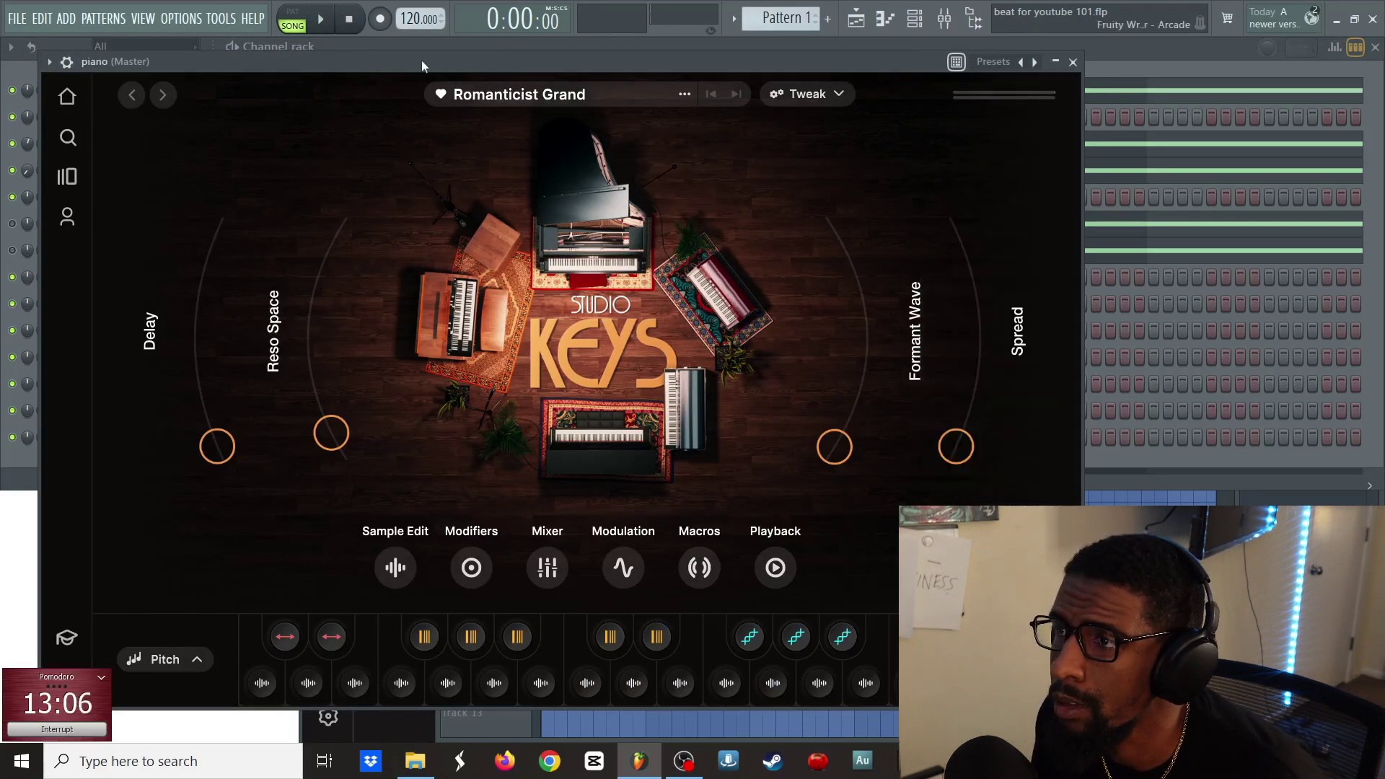
key("Escape")
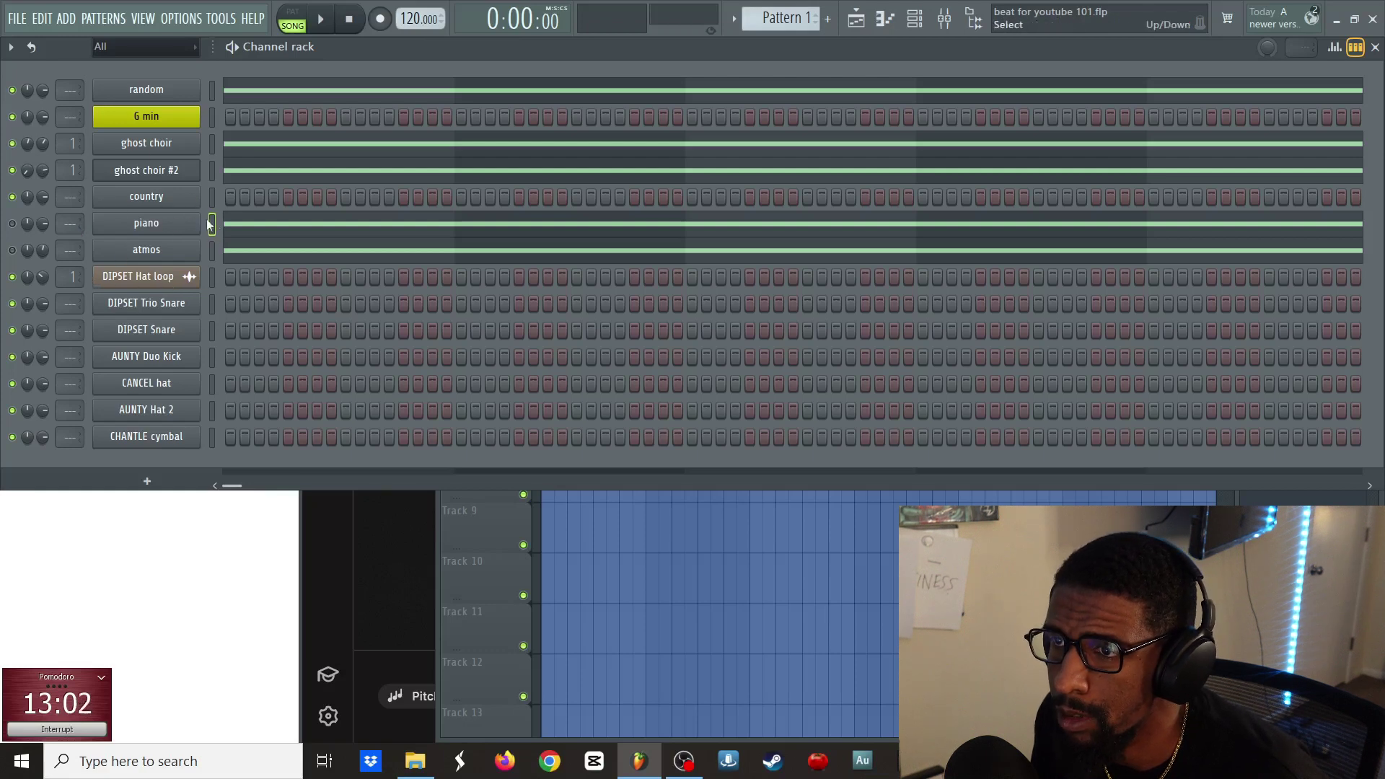
- Open the piano channel's note pattern and audition its sound on E5, G5, A5 and B5
left_click(251, 229)
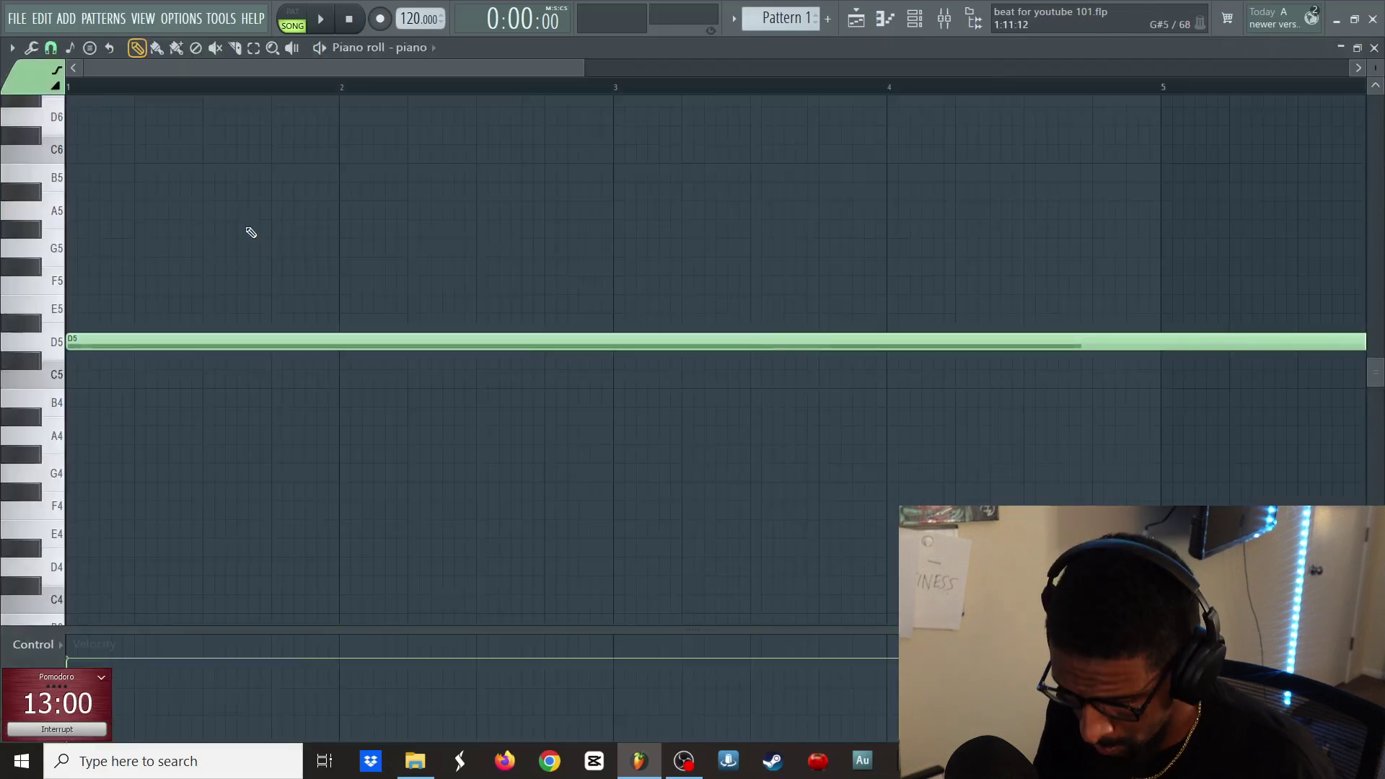
key("e")
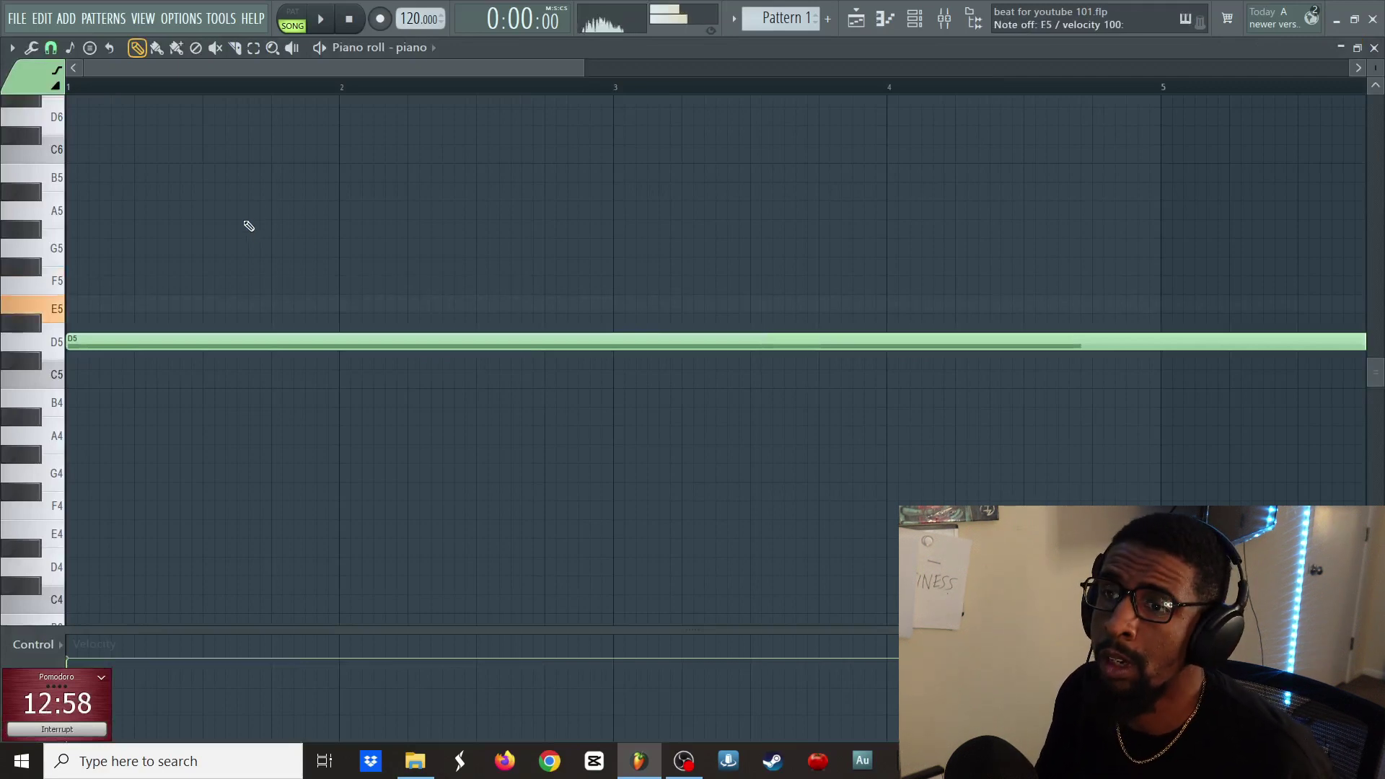
key("t")
key("y")
key("u")
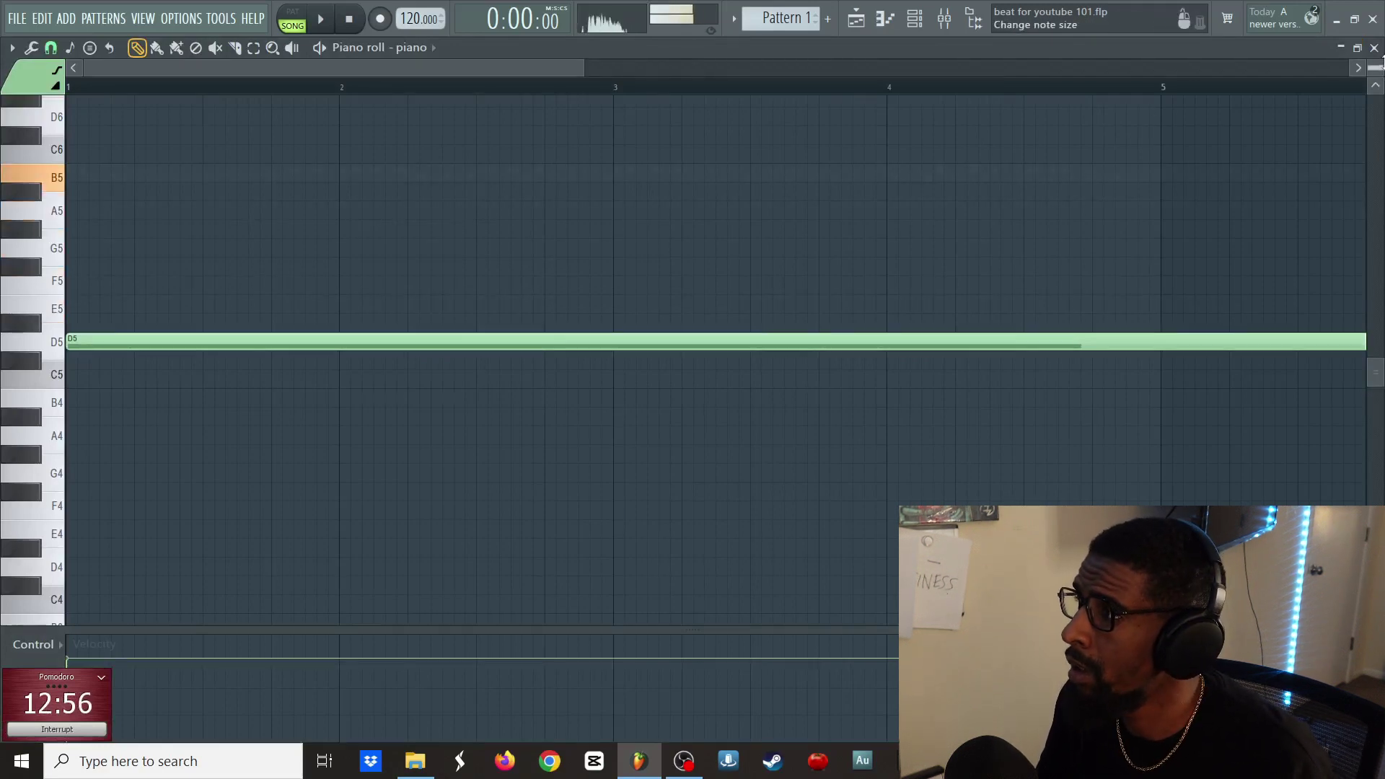
left_click(1375, 47)
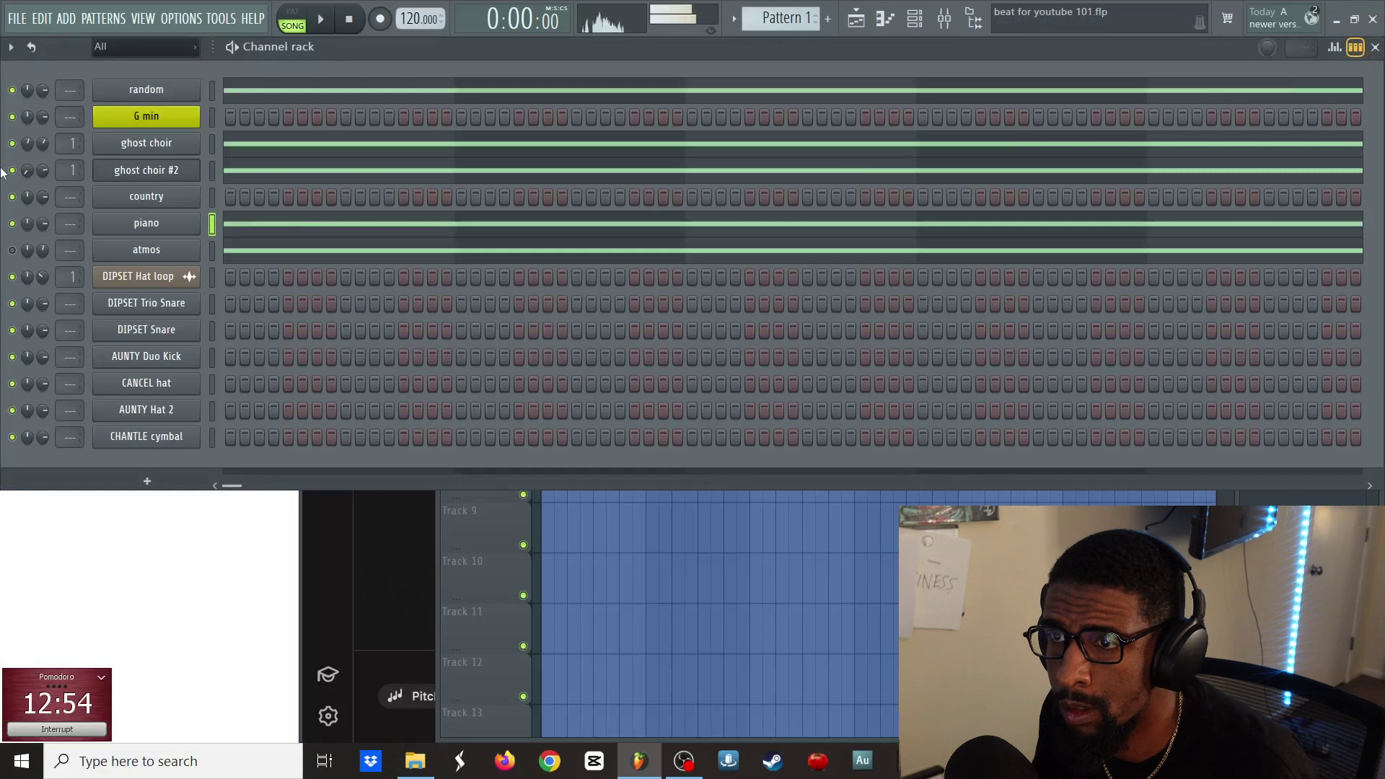
- Unmute the piano, mute both ghost choir channels and AUNTY Duo Kick, and play the song to audition the mix
key("space")
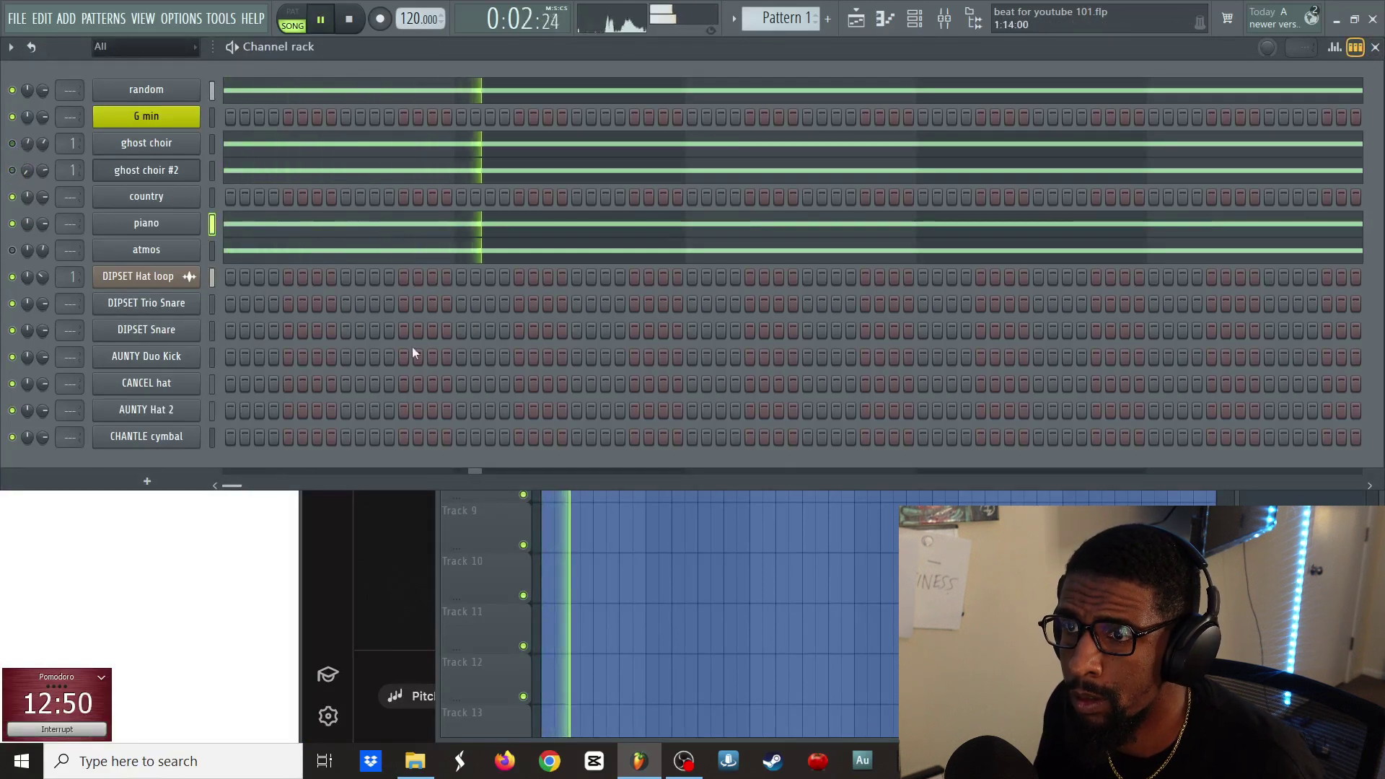
key("space")
left_click(12, 356)
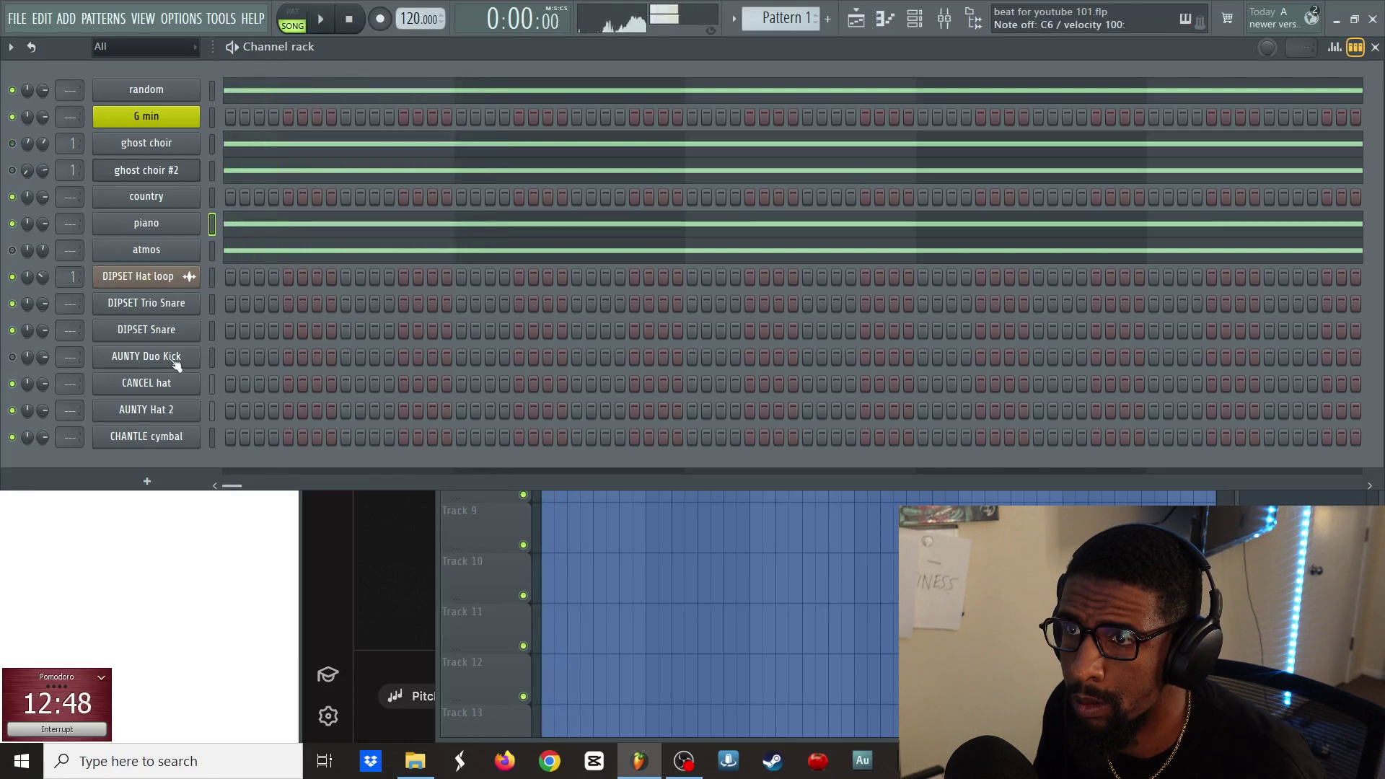
key("space")
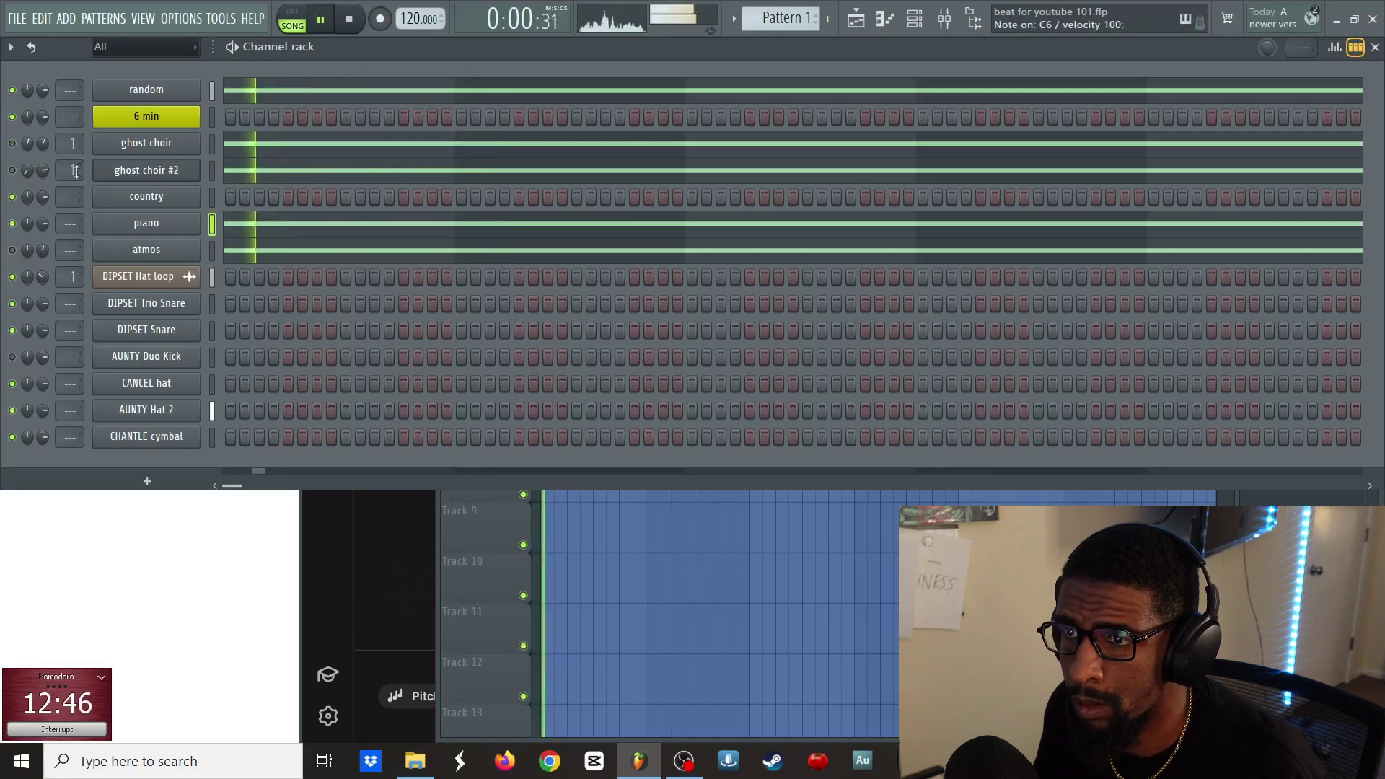
key("space")
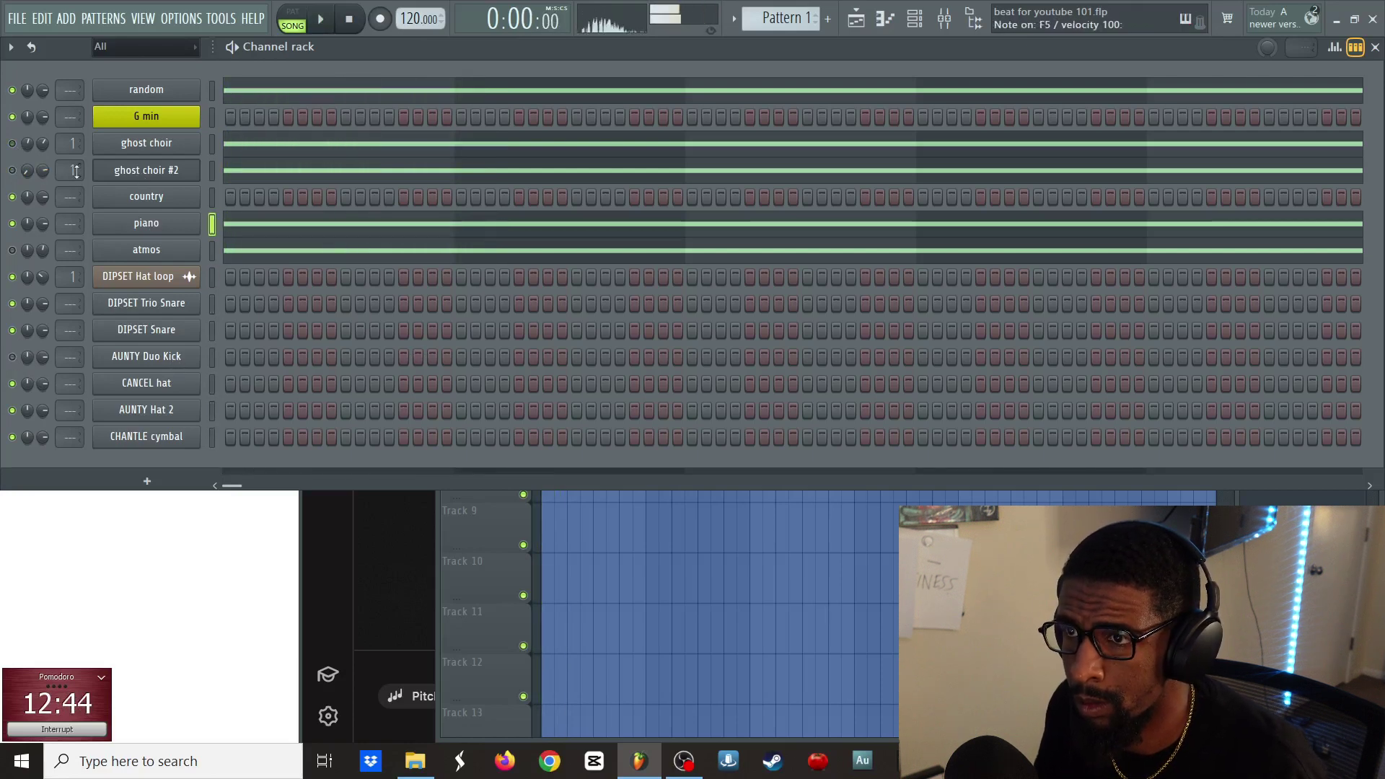
- Audition C6 on the piano channel and open the sample editor for its Grateful Piano Outro Flourish 01 sample
key("q")
right_click(189, 233)
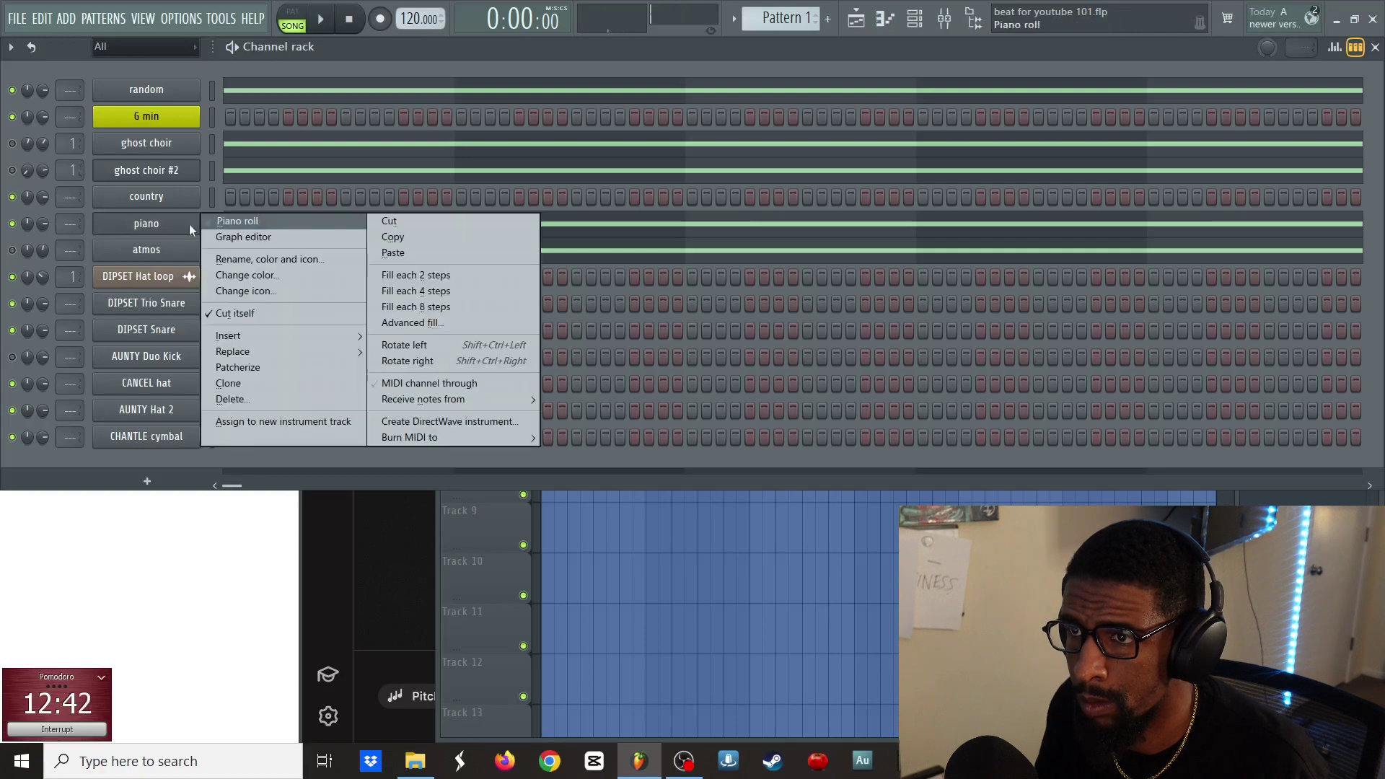
left_click(180, 225)
key("q")
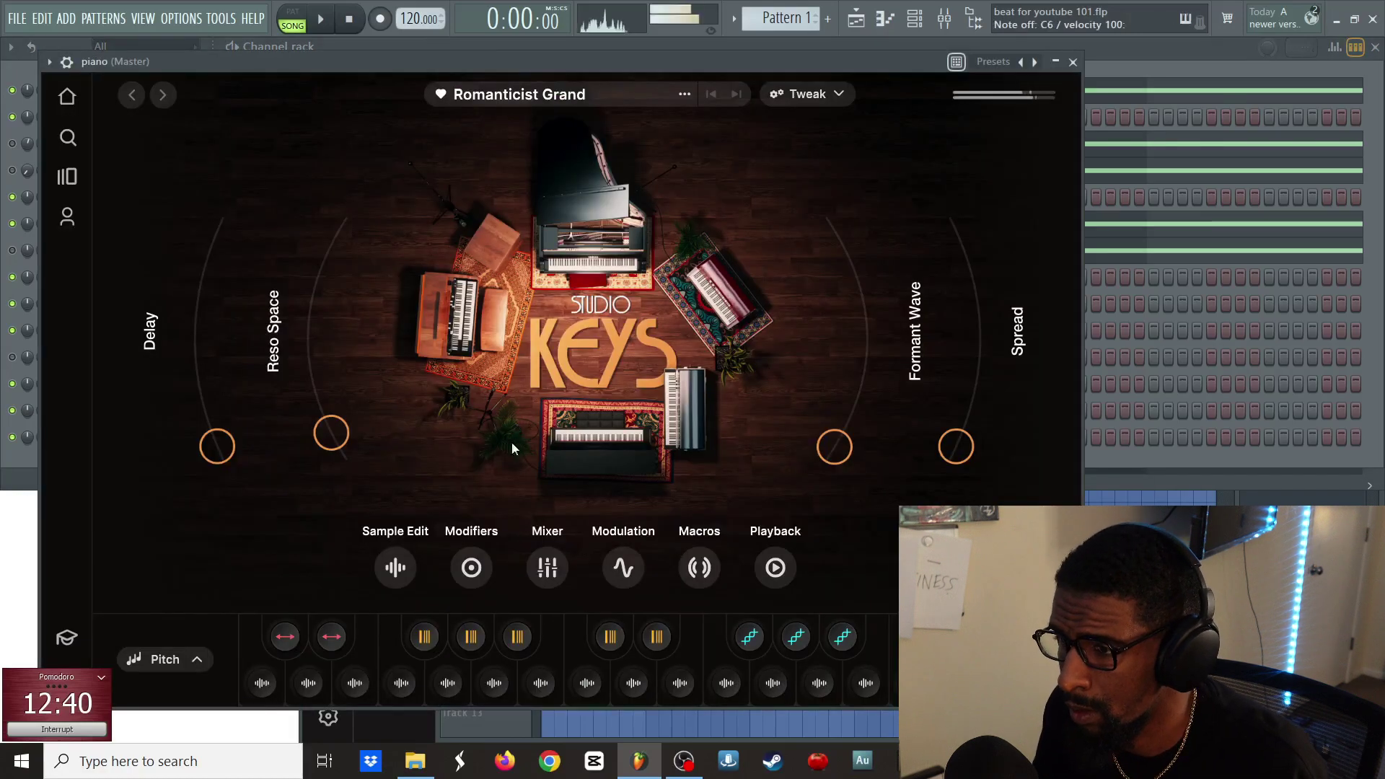
left_click_drag(590, 68, 695, 77)
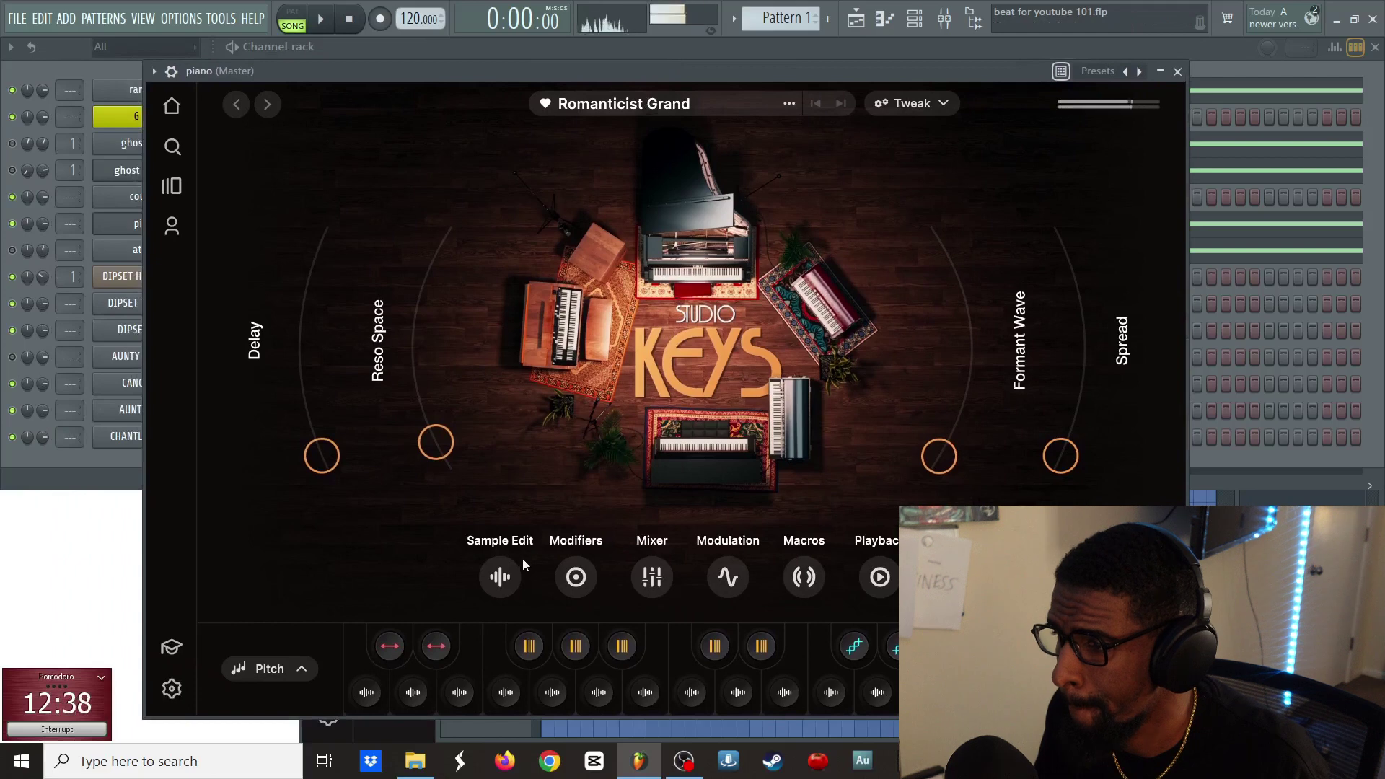
left_click(685, 108)
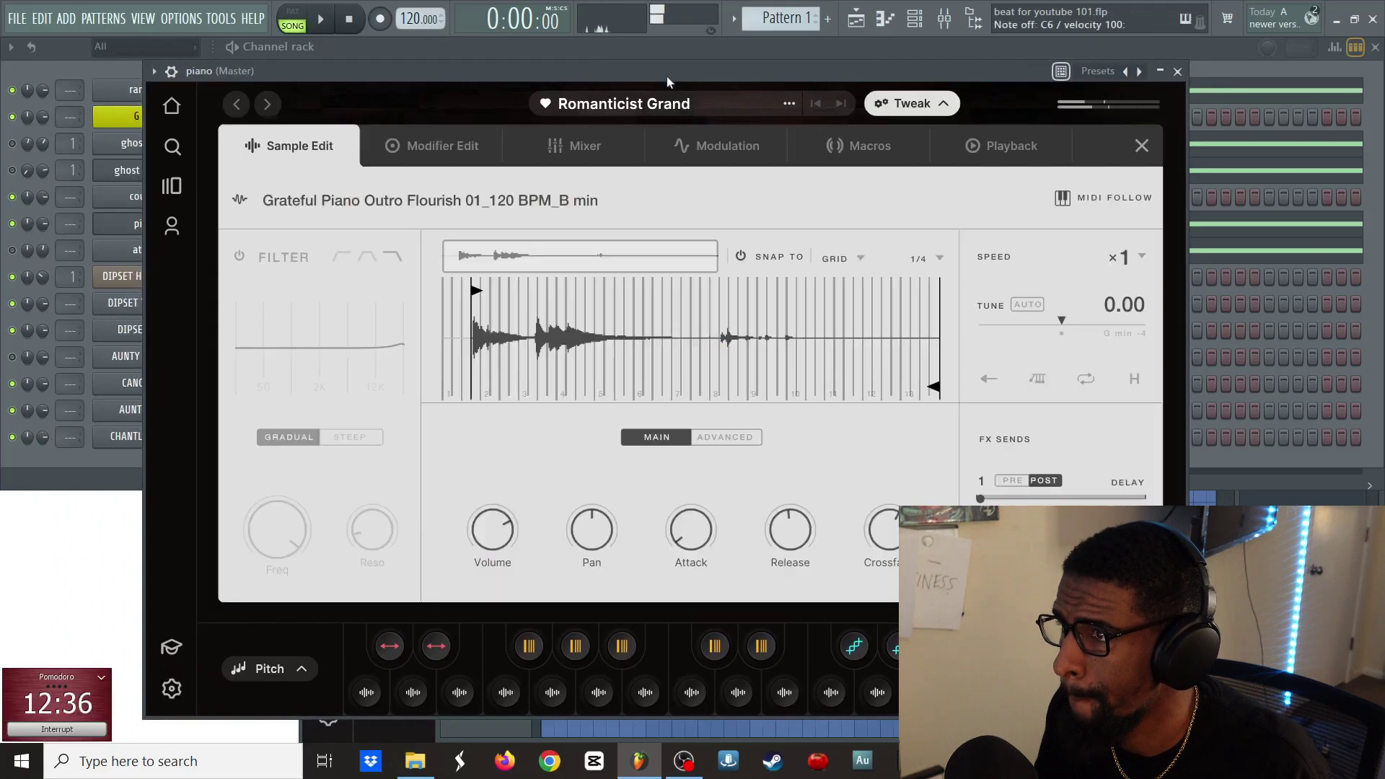
- Set the sample's grid snap to 1/16, move its start marker to bar 2, and audition the trimmed sample
scroll(544, 309, "up", 4)
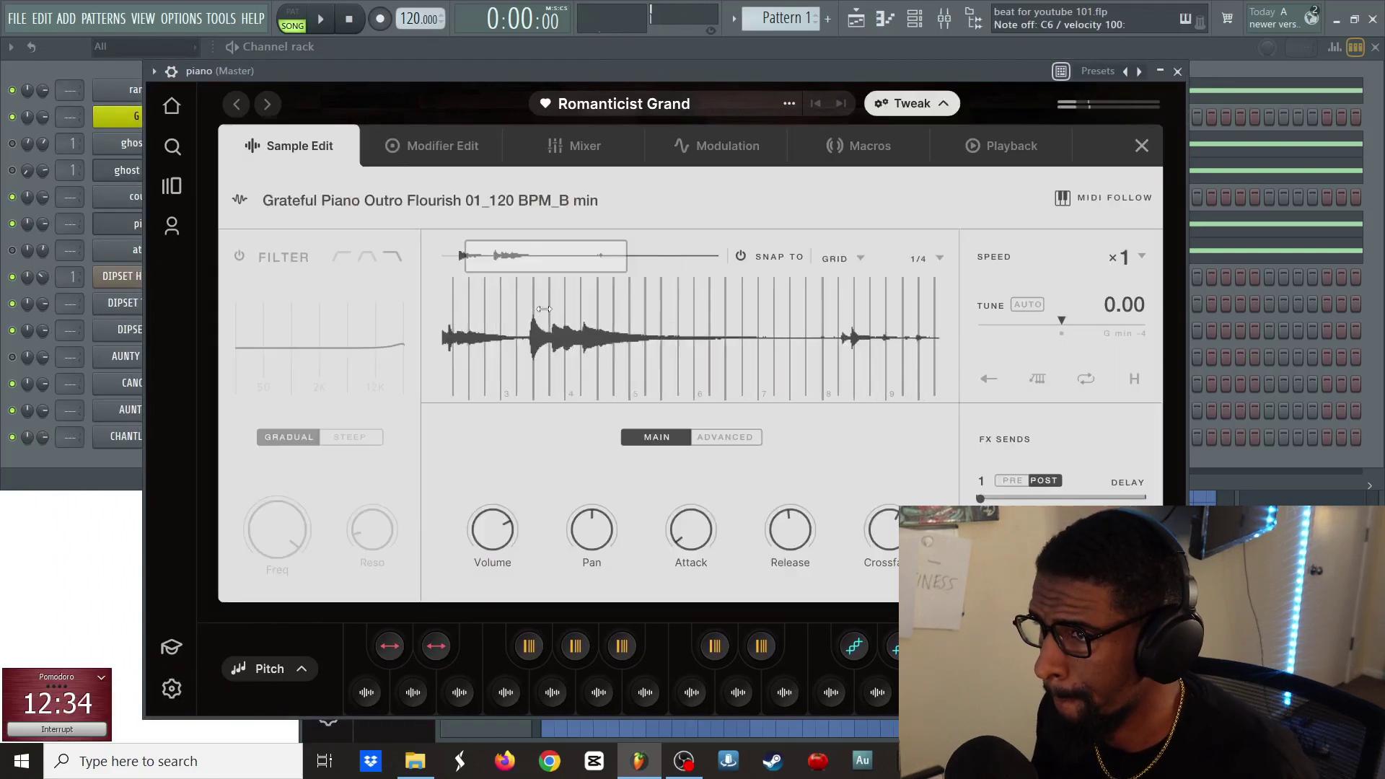
scroll(543, 265, "up", 2)
left_click_drag(522, 257, 486, 276)
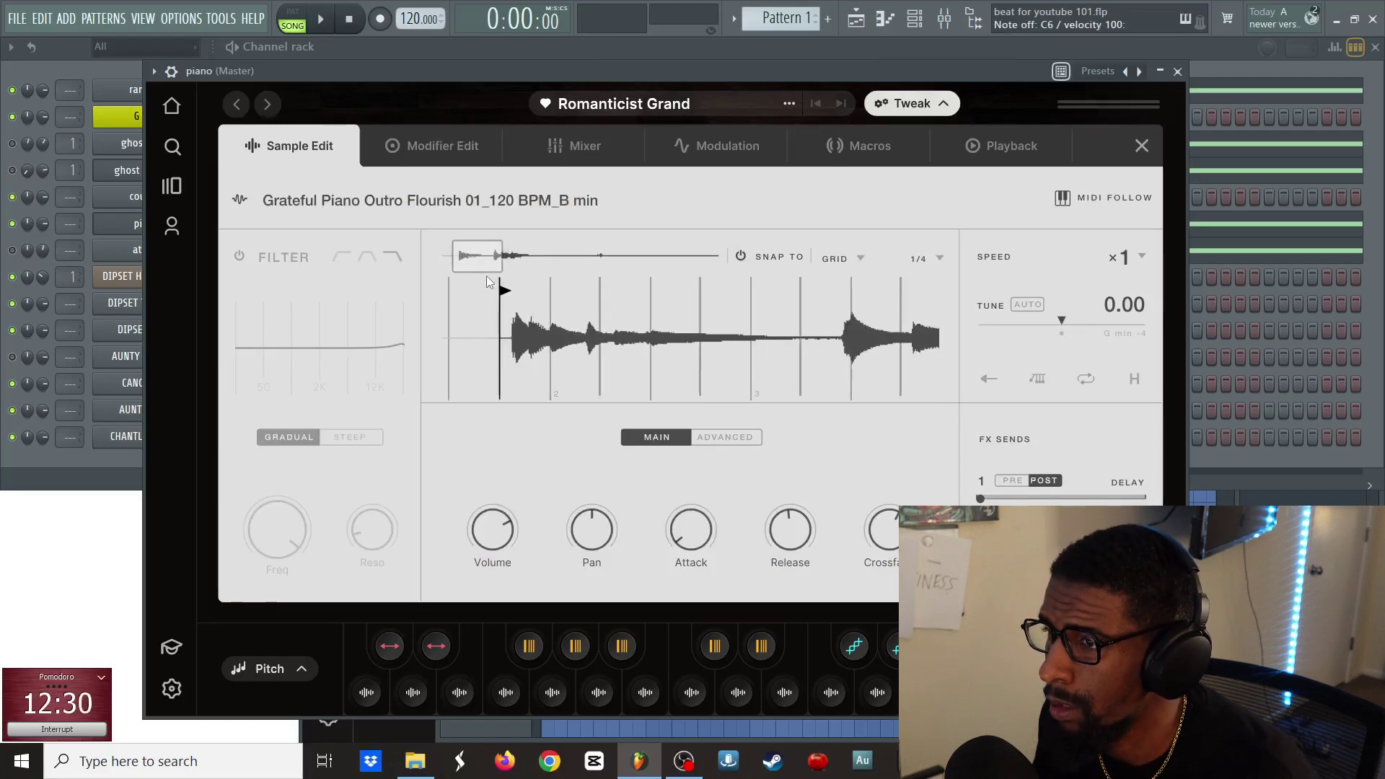
left_click(938, 259)
left_click(959, 316)
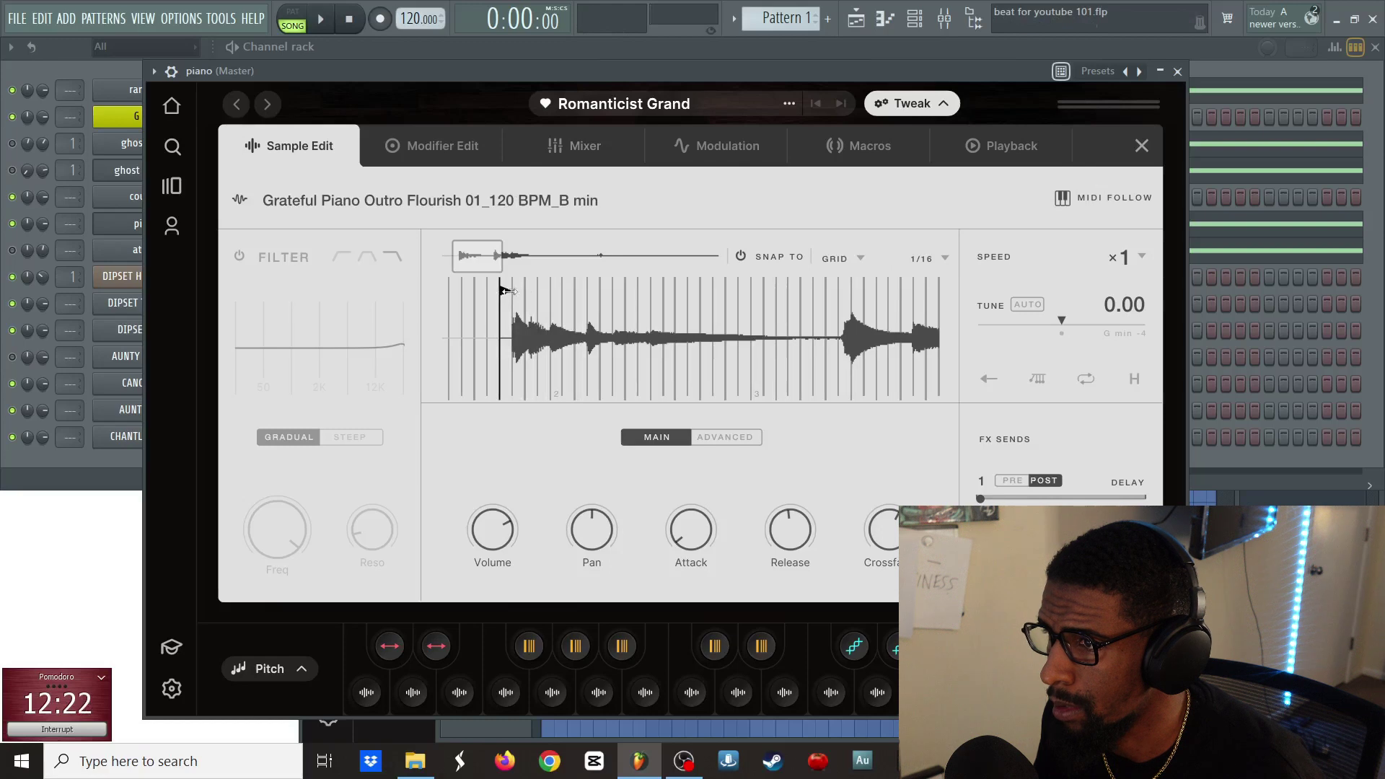
left_click_drag(507, 291, 555, 293)
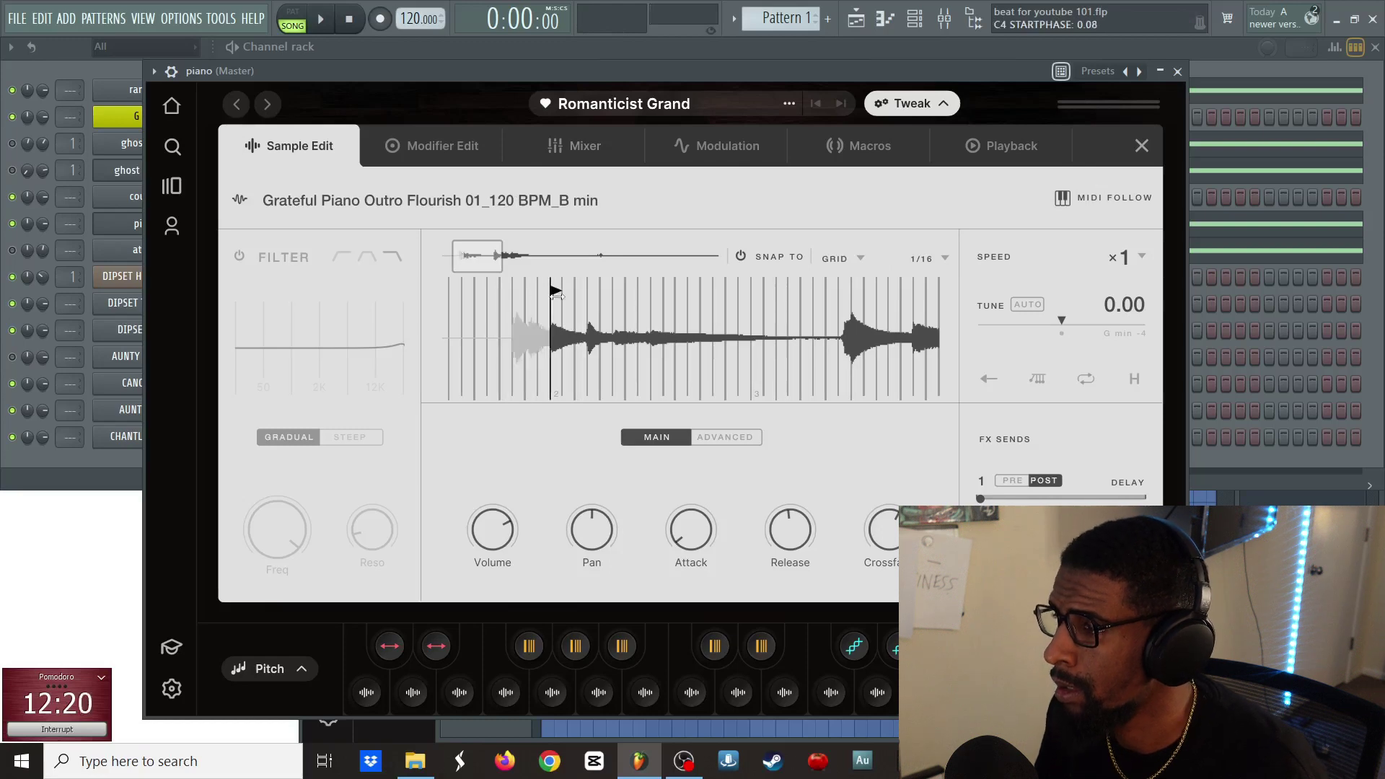
left_click_drag(667, 78, 668, 75)
key("q")
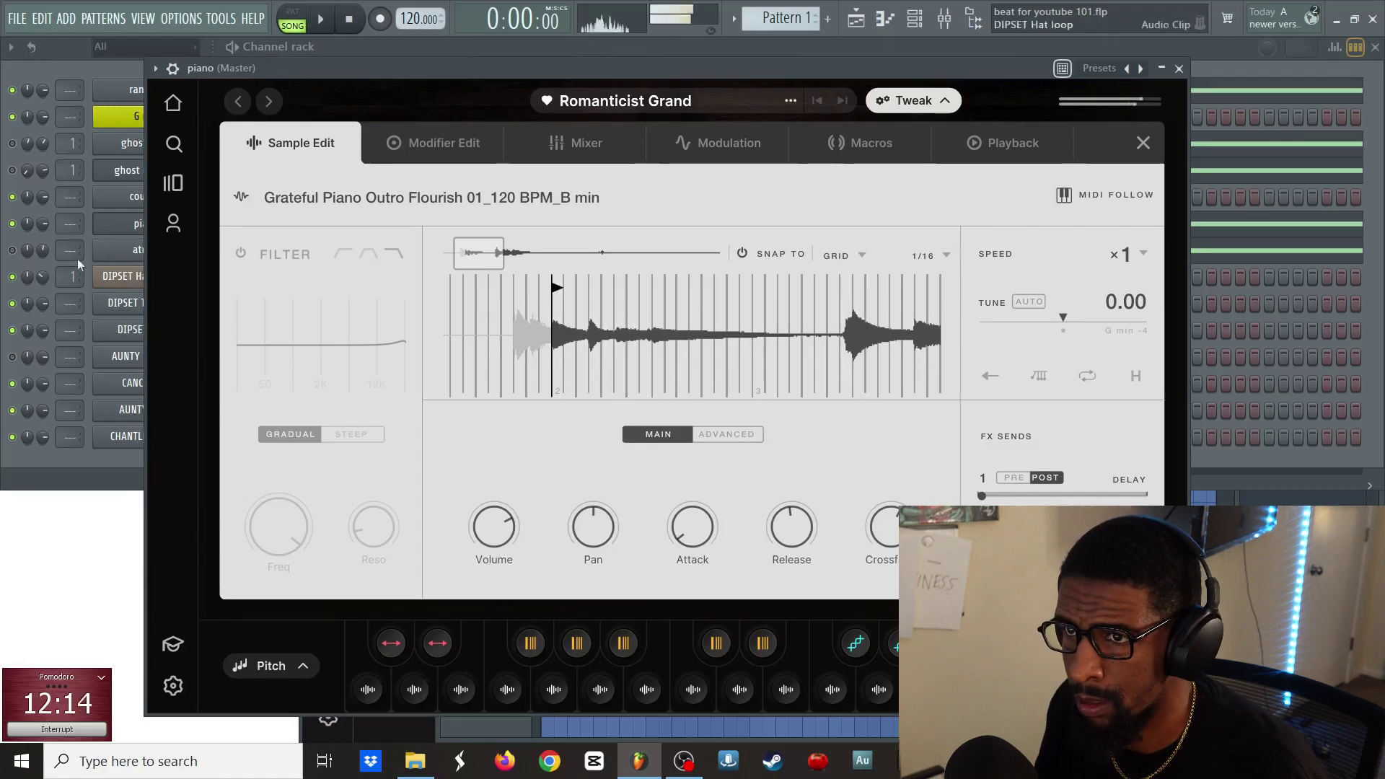
- Move the piano channel's long D5 note up to C6 and play the song to check it
left_click(52, 243)
left_click(240, 228)
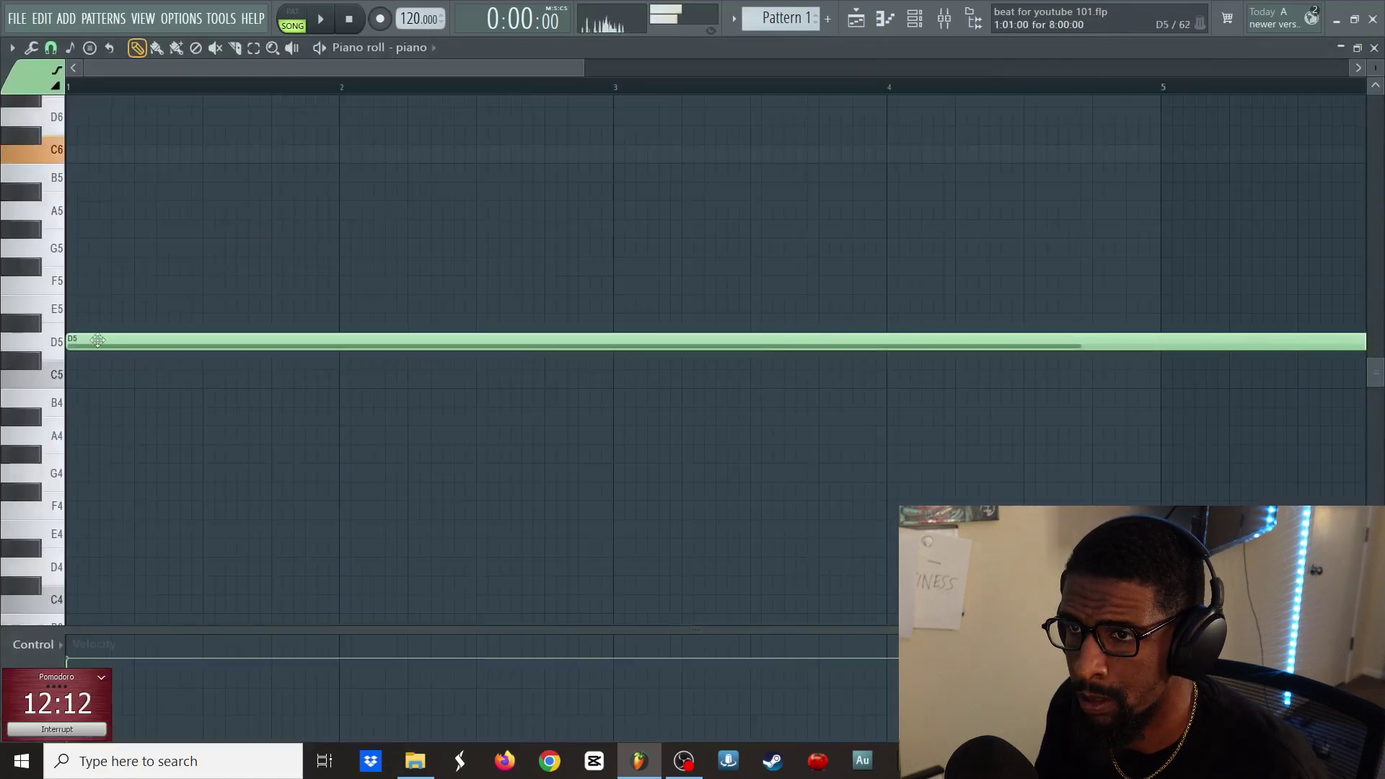
left_click_drag(84, 142, 80, 171)
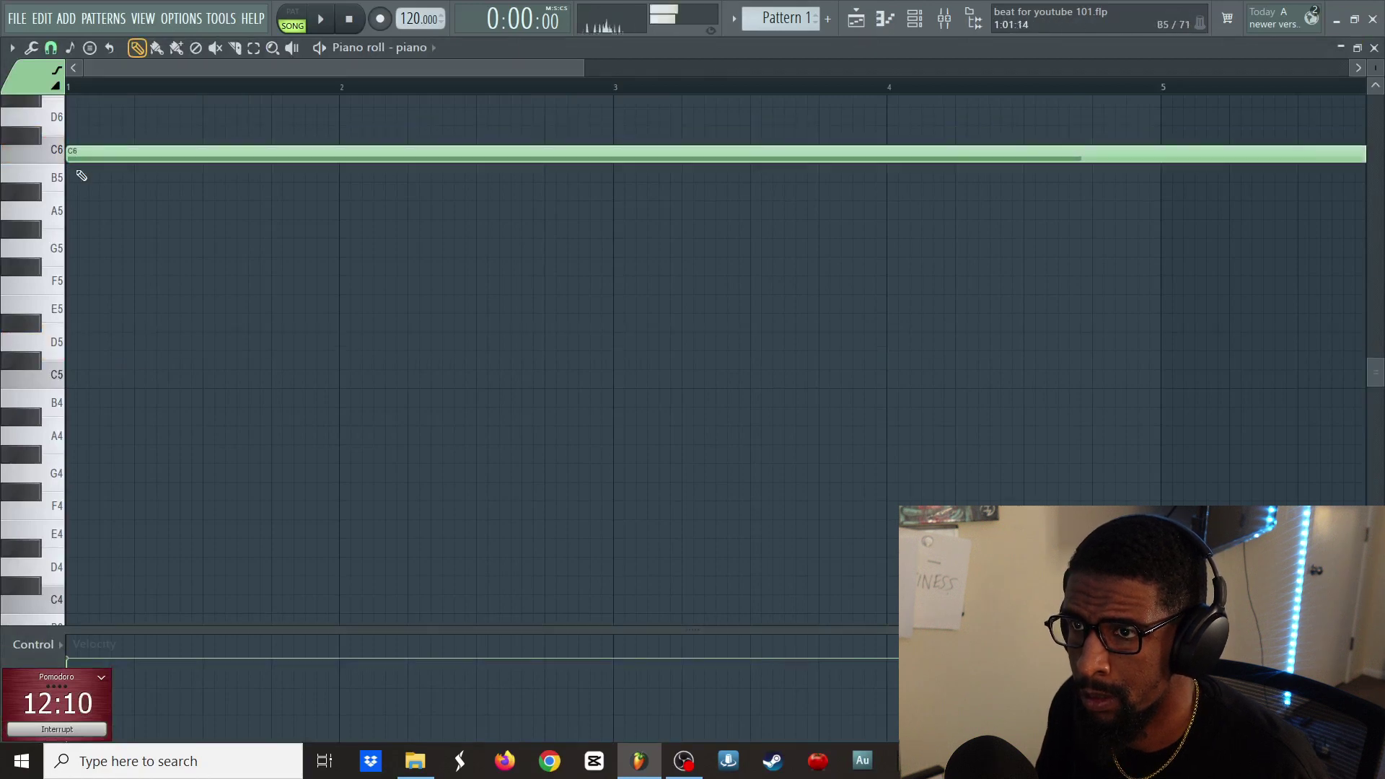
key("space")
key("space")
key("space")
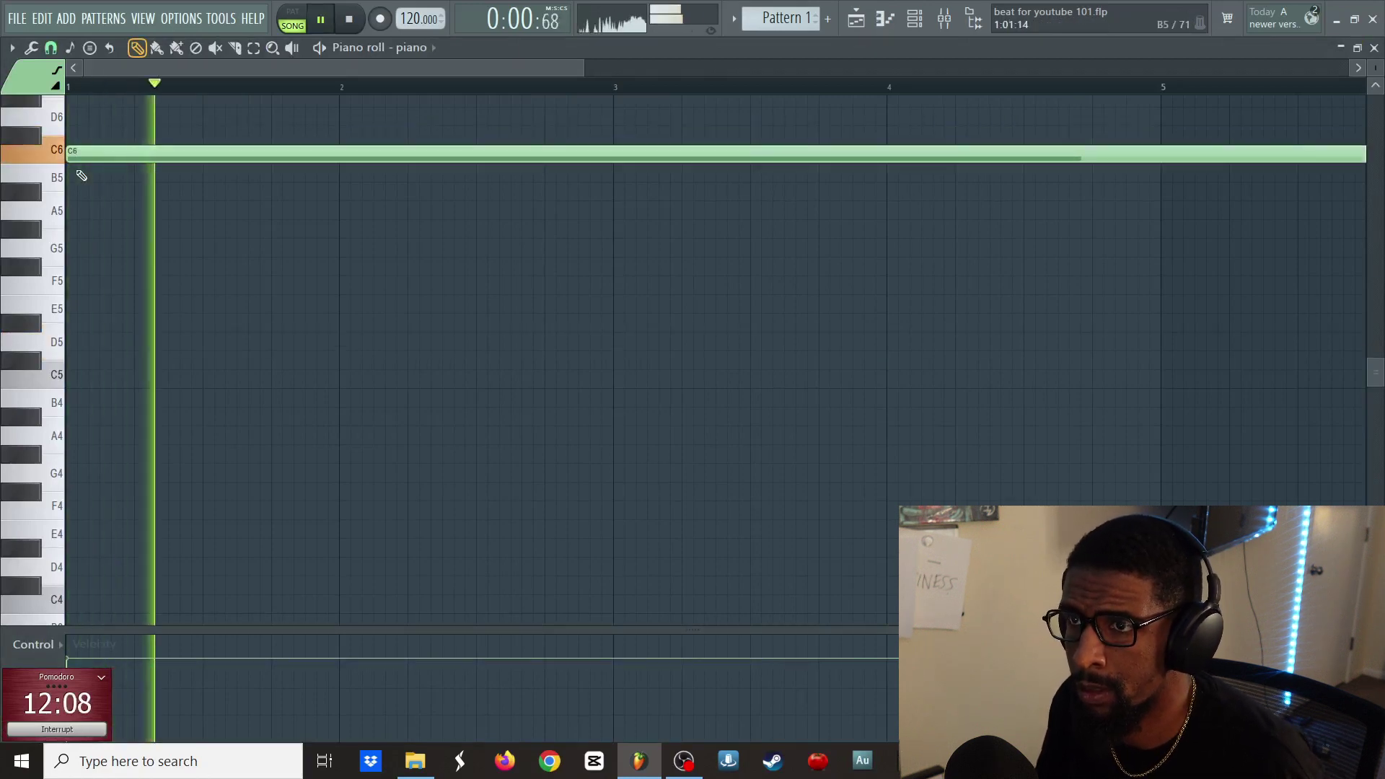
key("Escape")
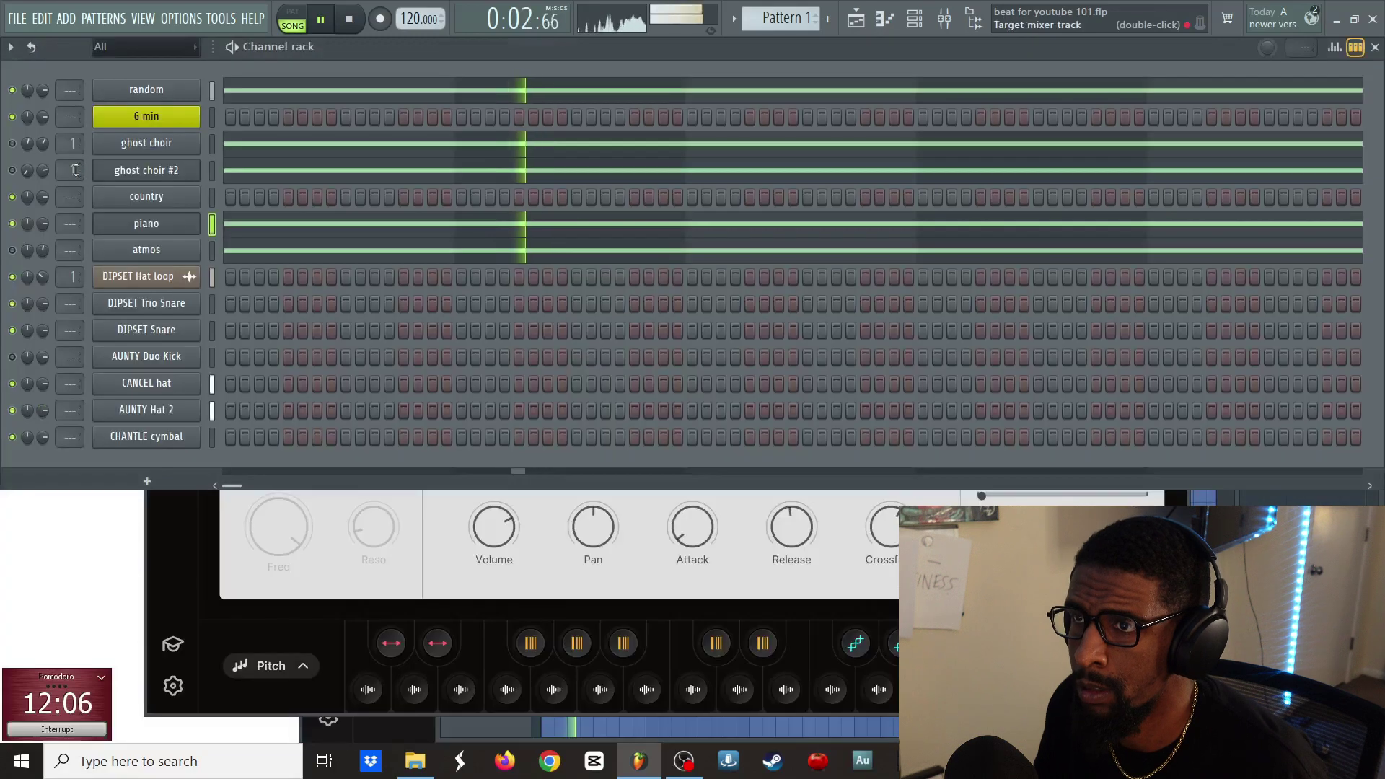
key("space")
- Save the project as "beat for youtube 101" in Downloads, replacing the existing file
left_click(17, 20)
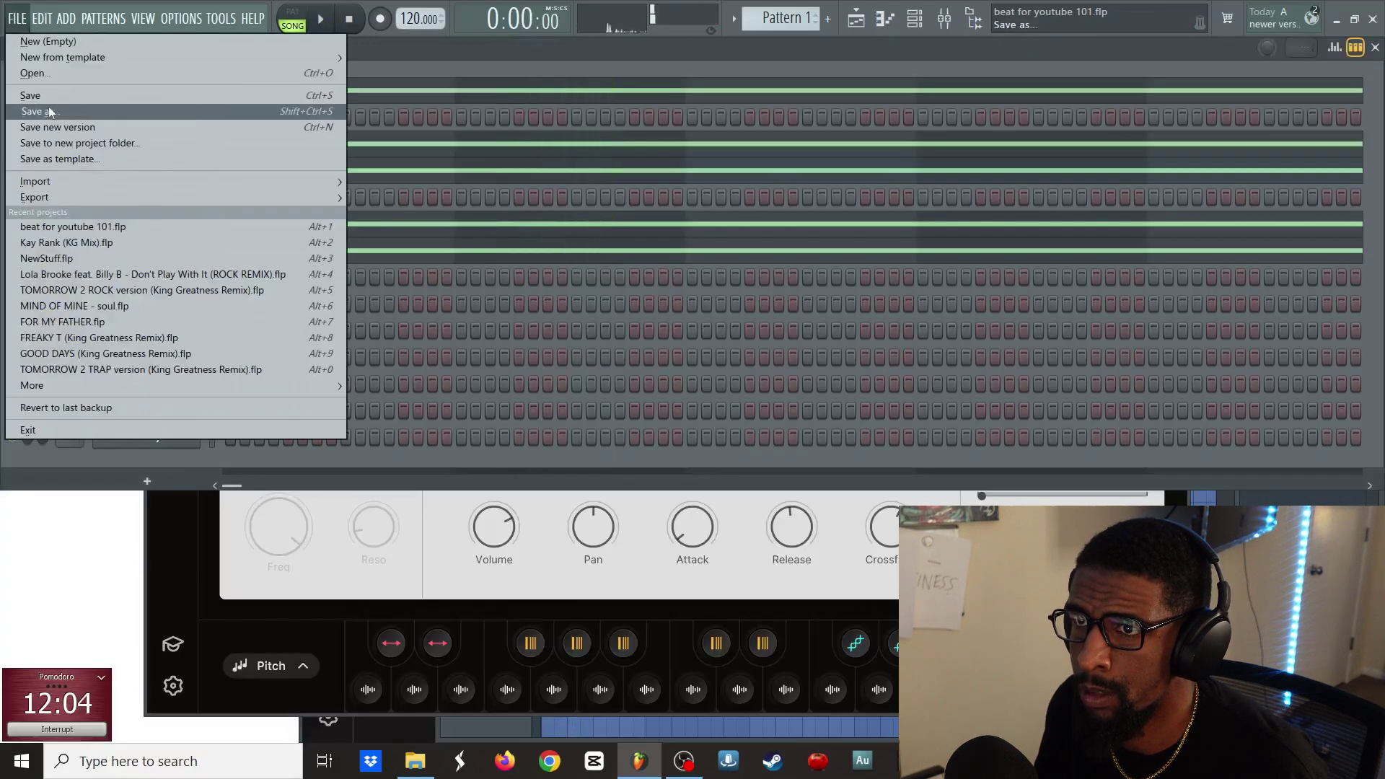
left_click(49, 111)
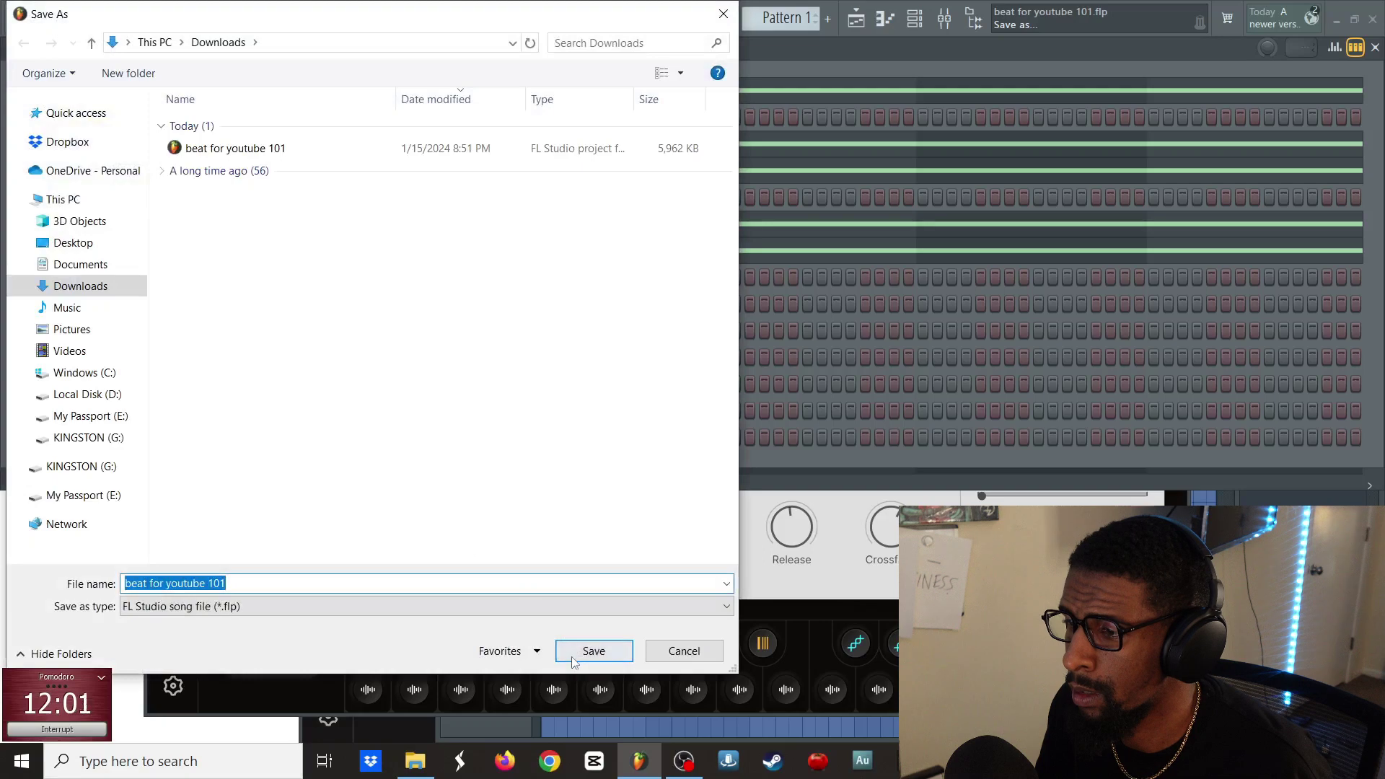
left_click(594, 651)
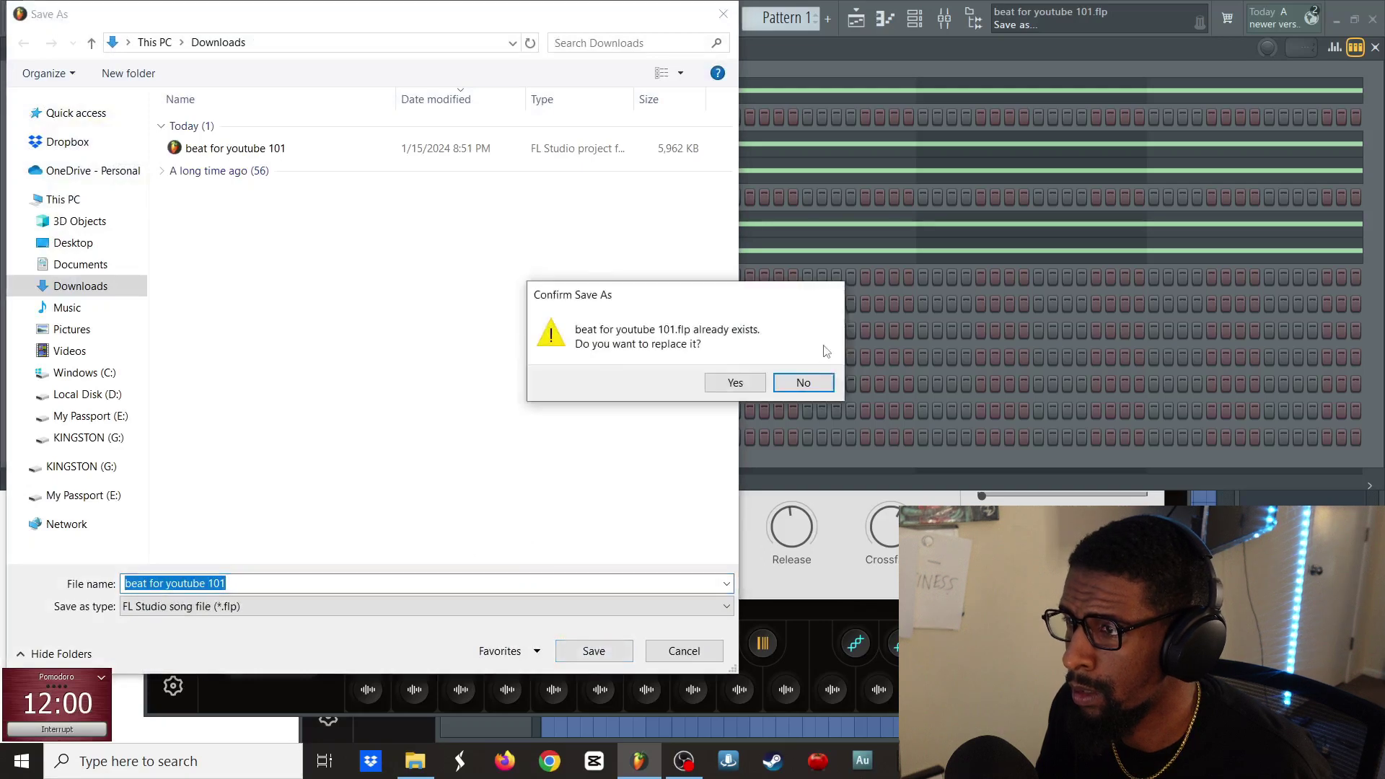
left_click(749, 388)
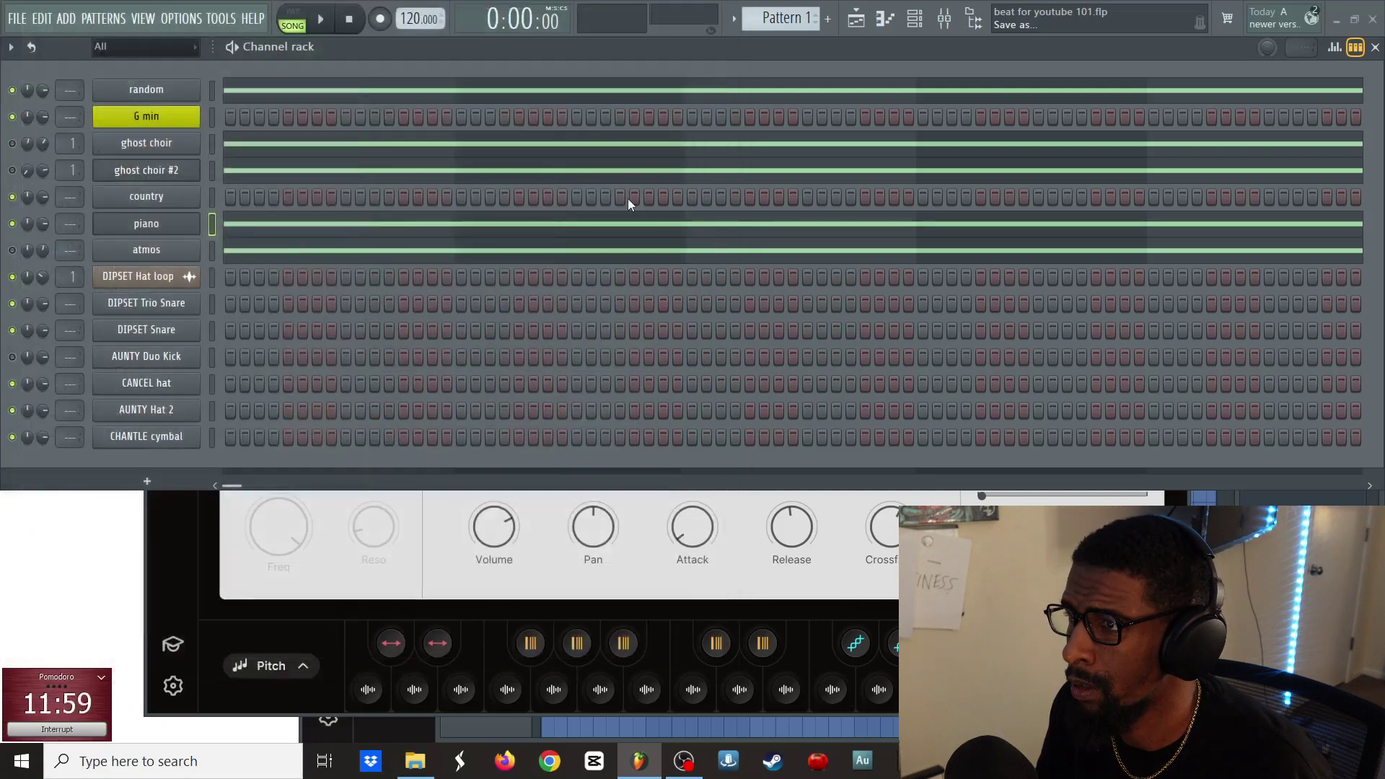
- Play the song, try ASIO4ALL v2 as the audio device, and test playback with it
left_click(319, 22)
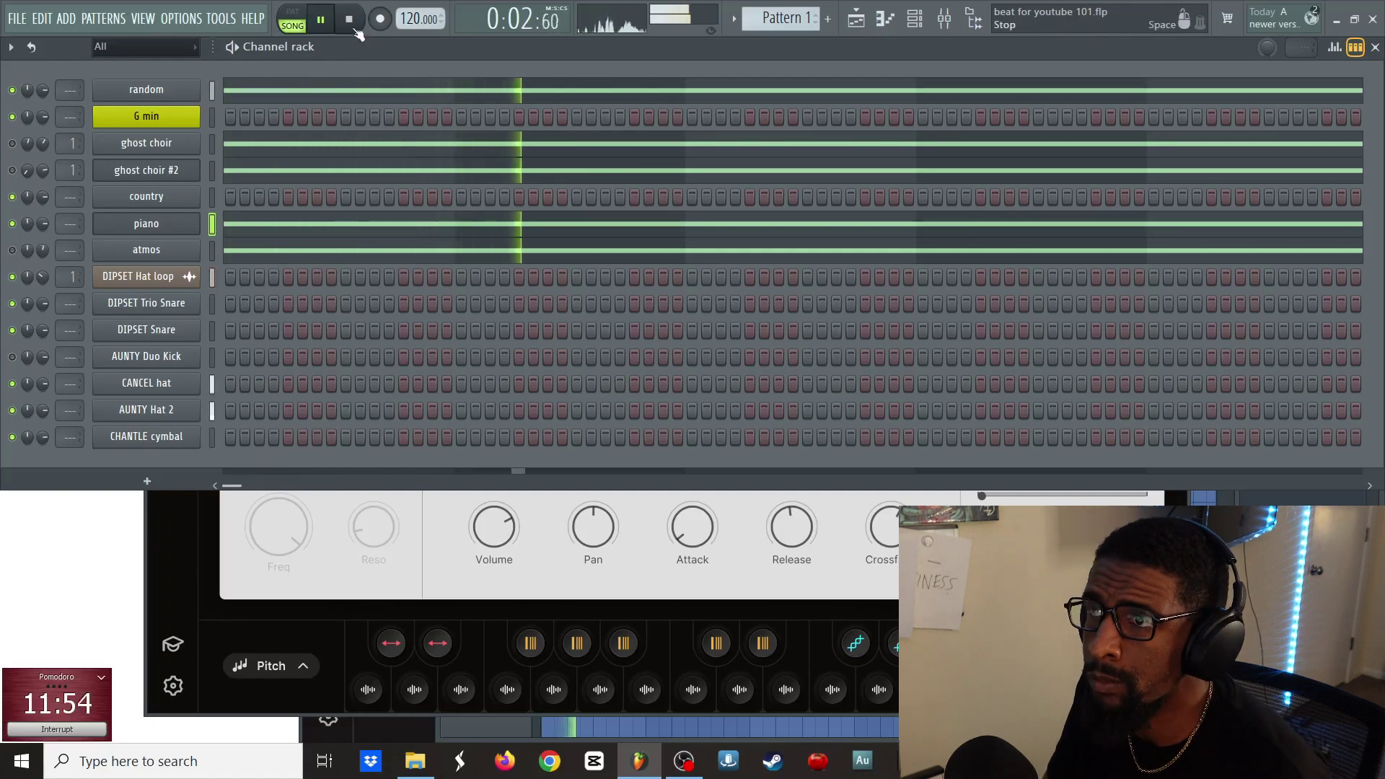
key("space")
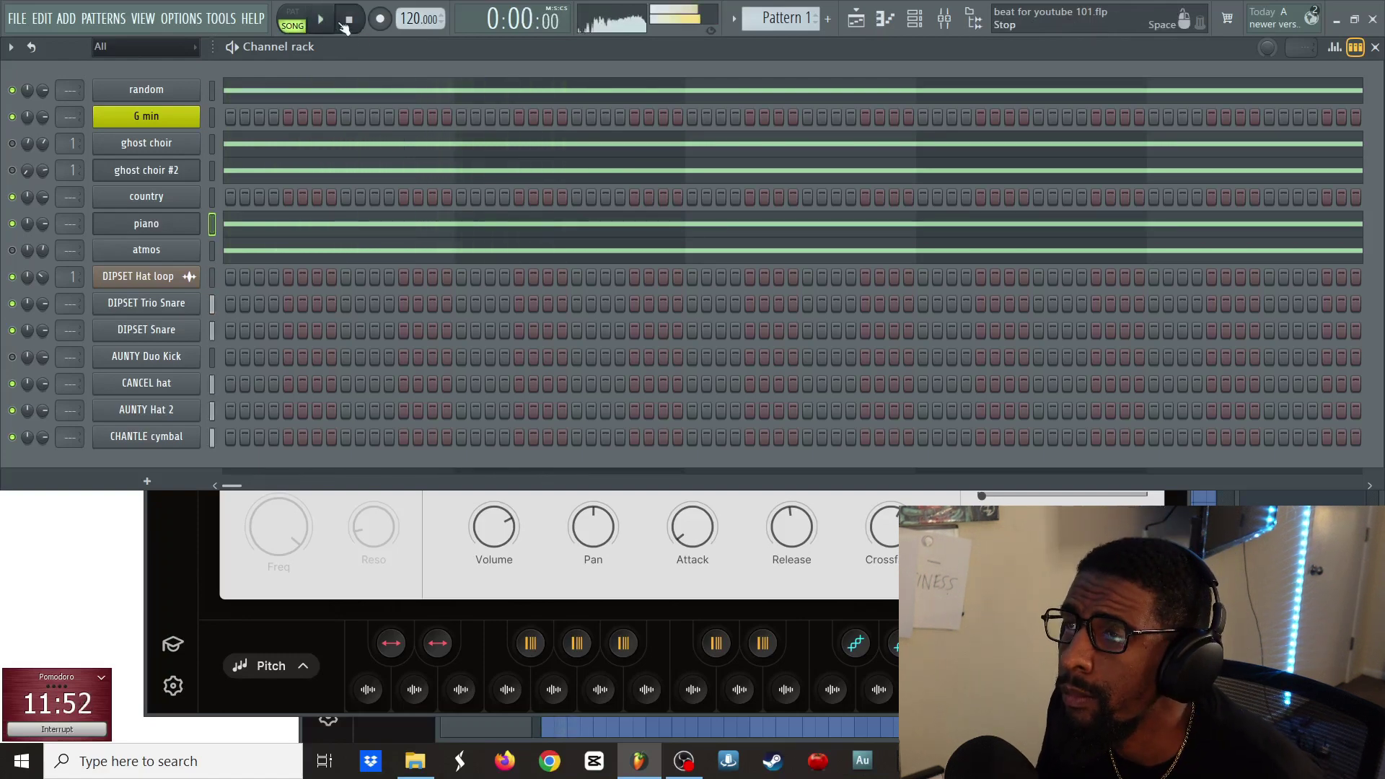
left_click(182, 18)
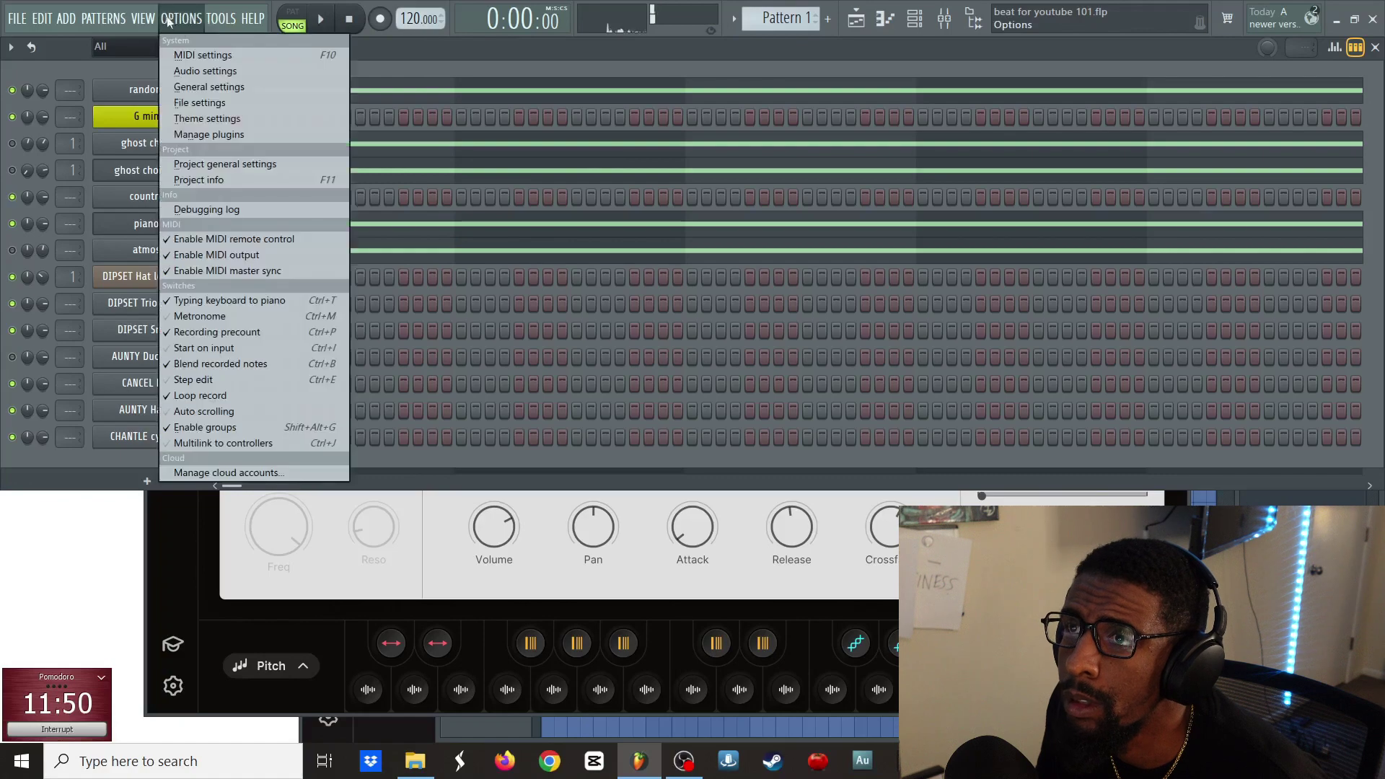
left_click(217, 71)
left_click(556, 137)
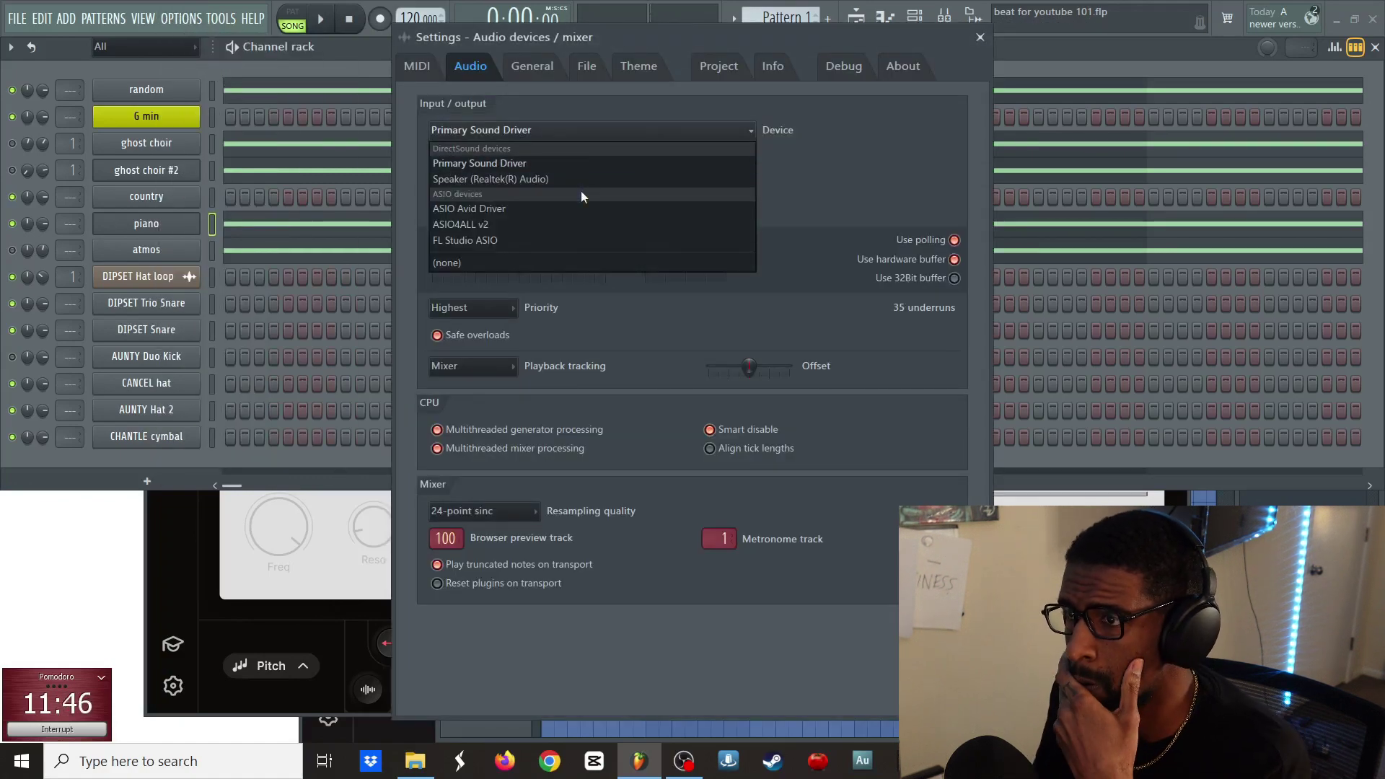
left_click(526, 225)
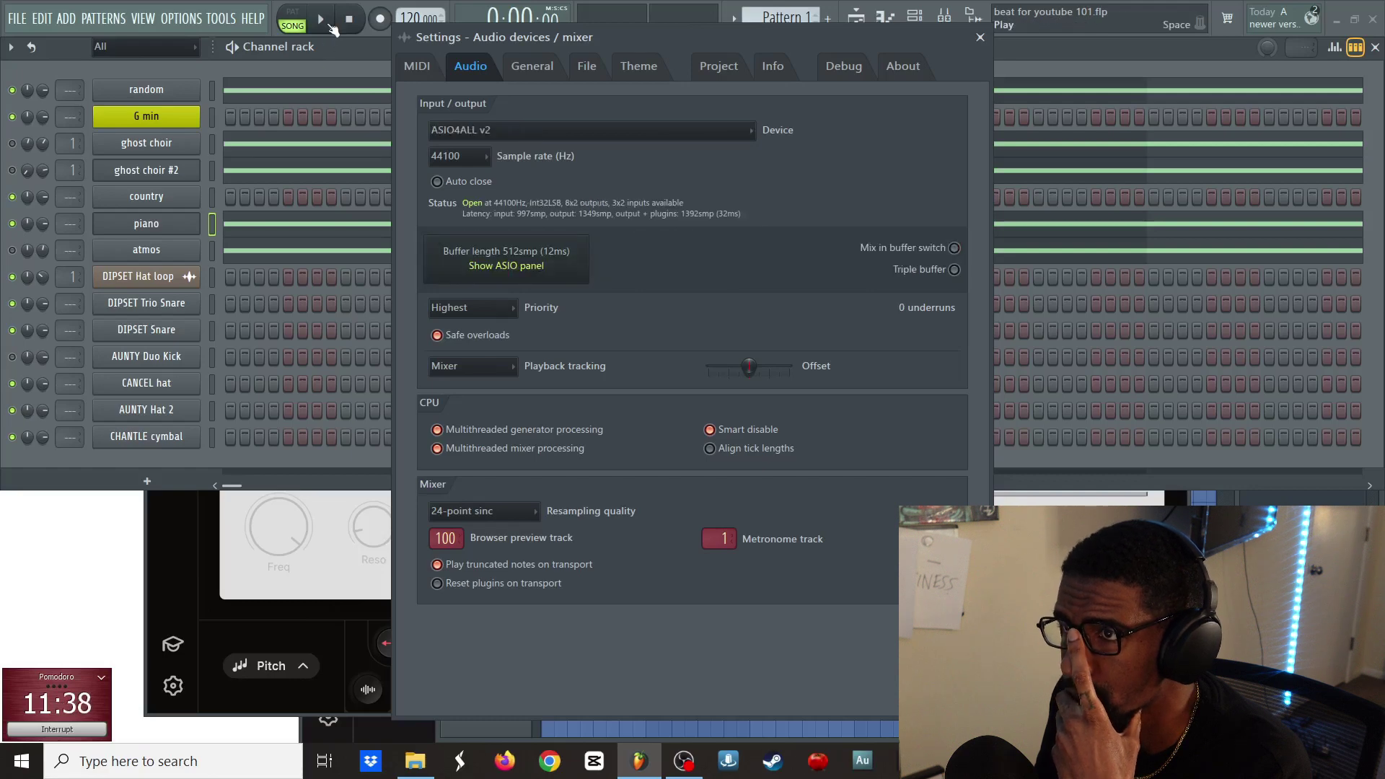
key("space")
left_click(350, 21)
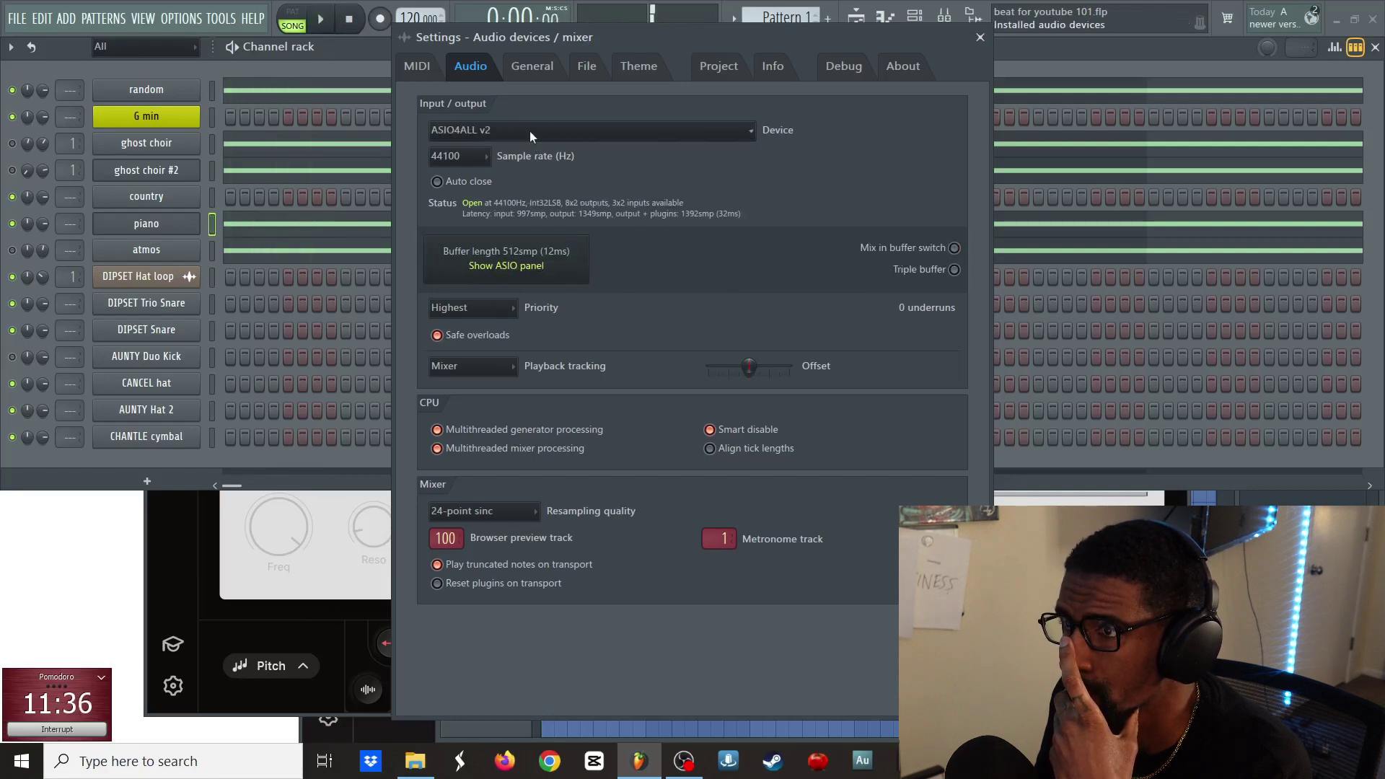
- Try Speaker (Realtek(R) Audio) as the audio device, restore Primary Sound Driver, and close the settings
left_click(530, 131)
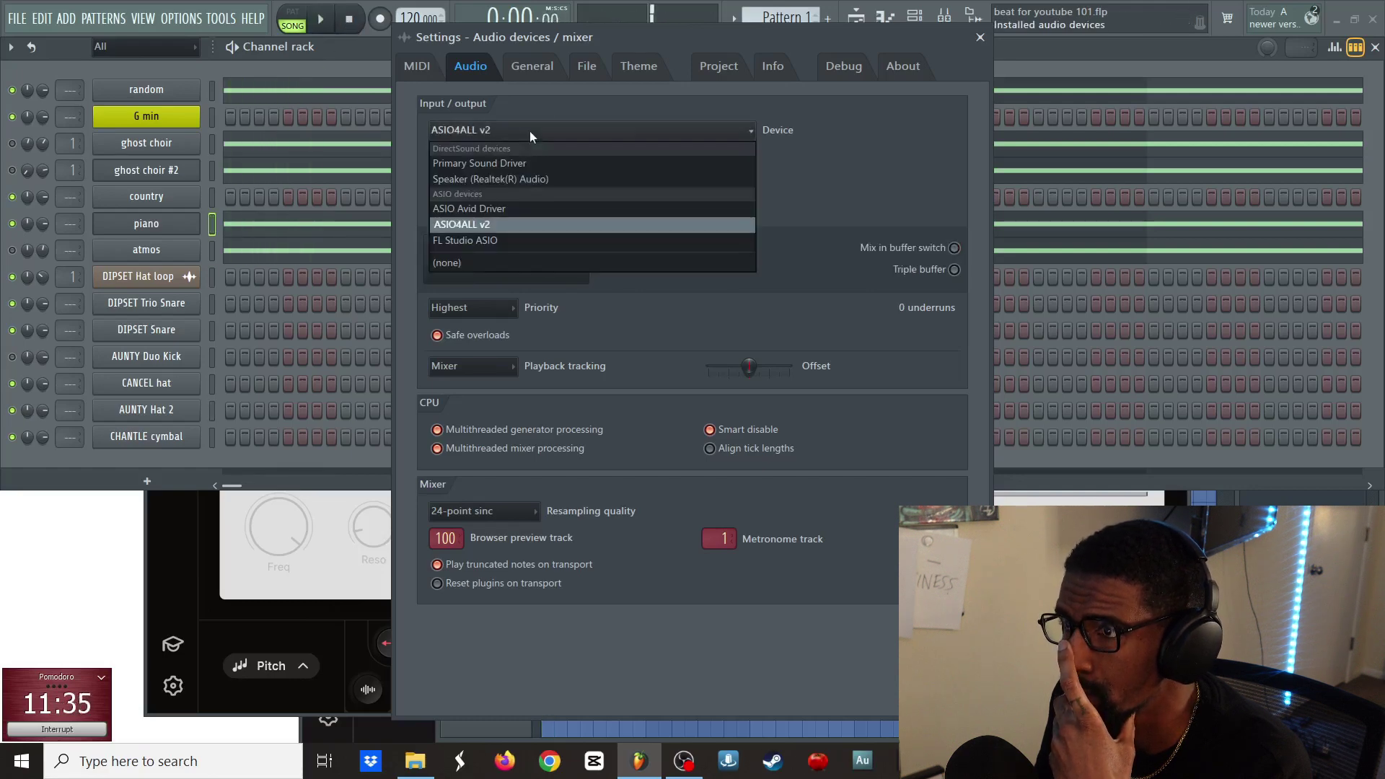
left_click(538, 178)
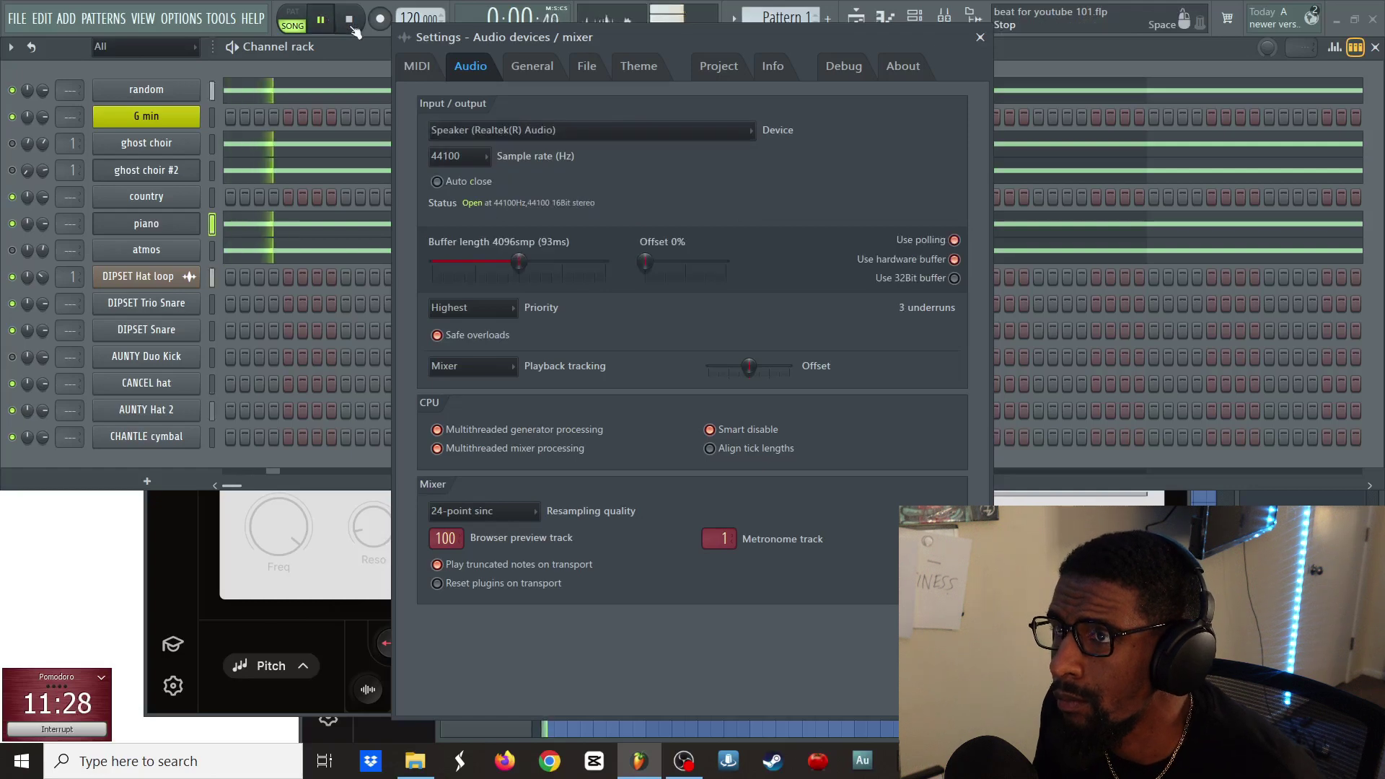
left_click(508, 131)
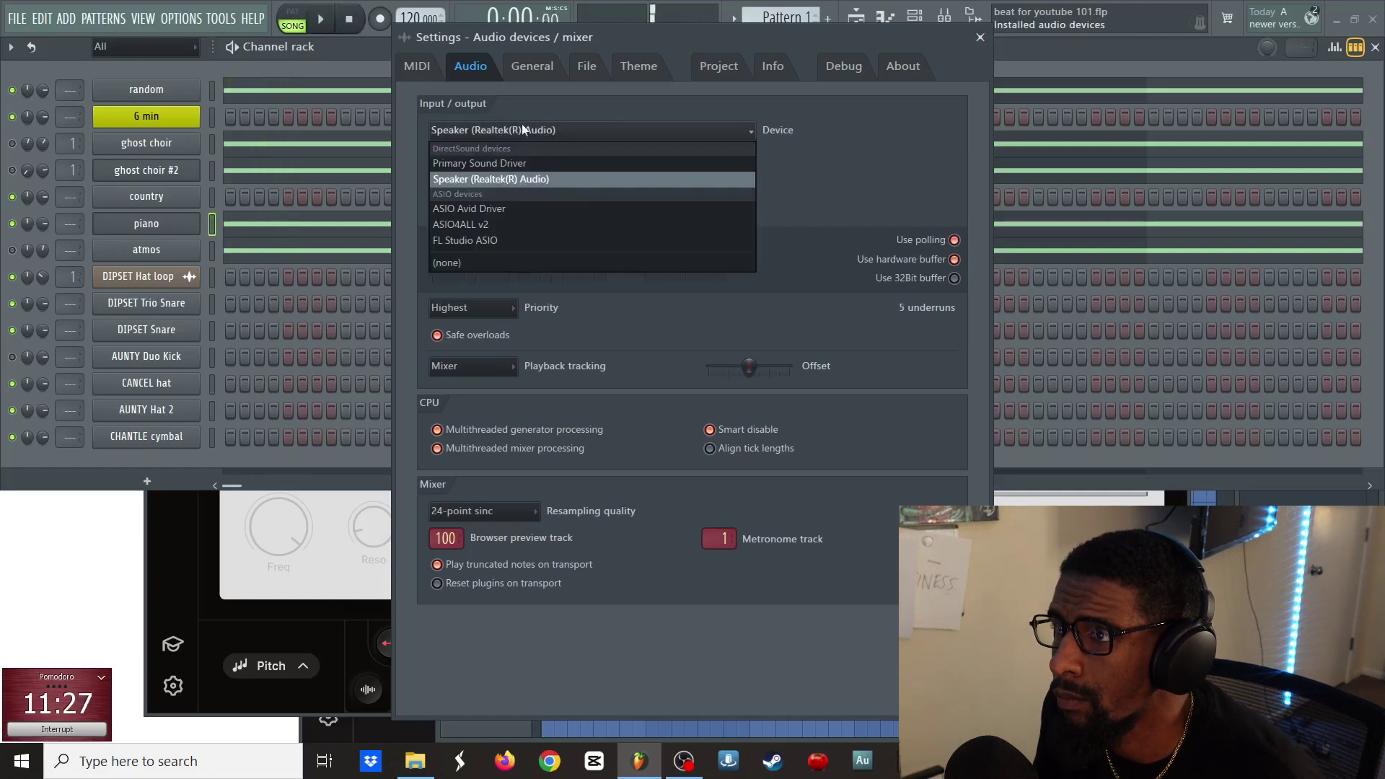
left_click(511, 166)
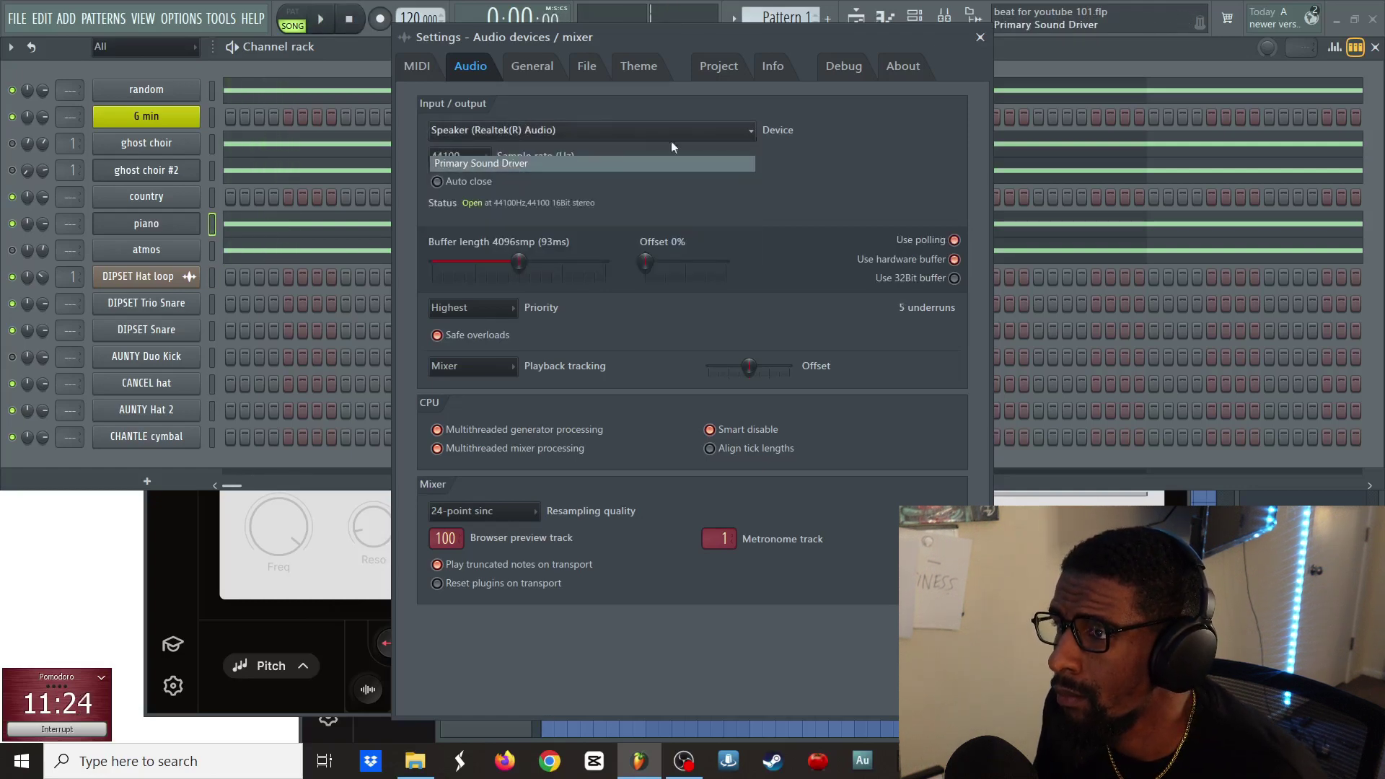
left_click(980, 36)
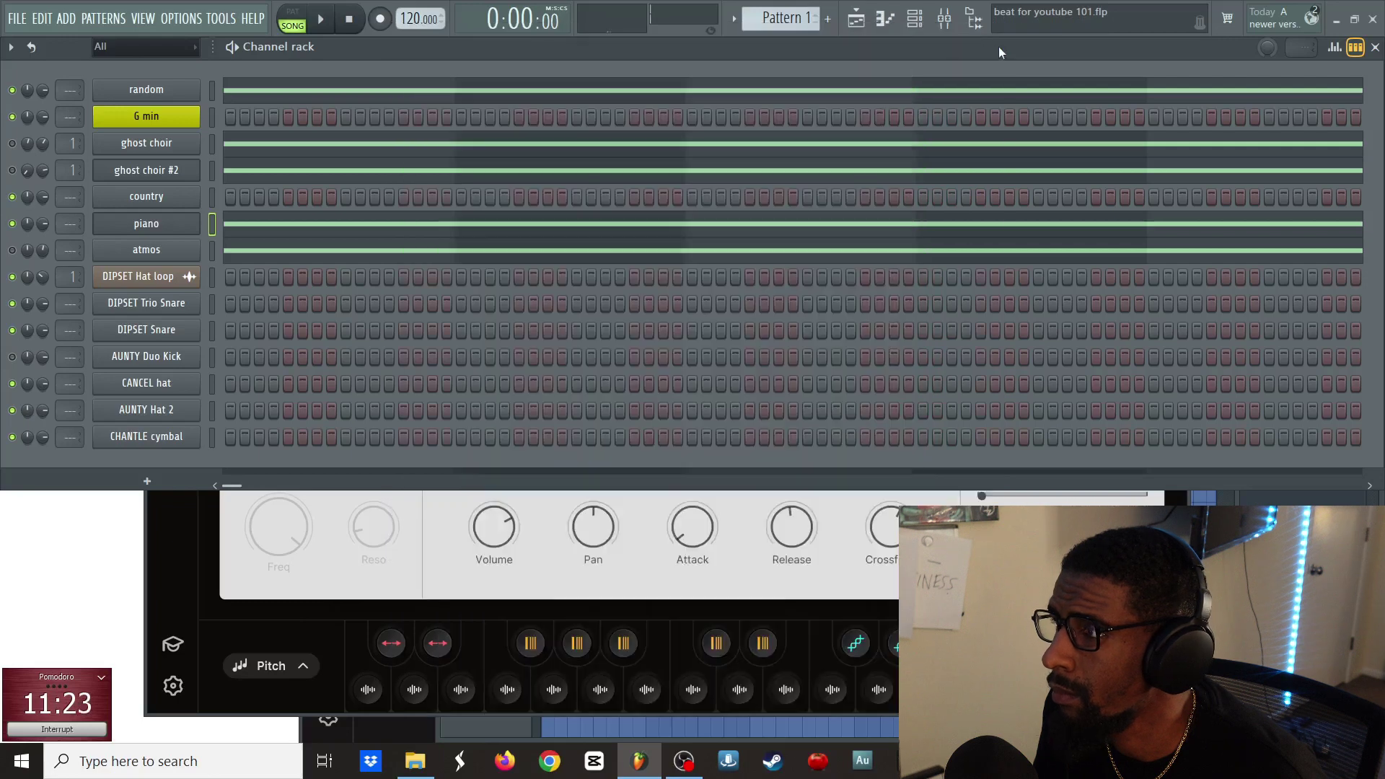
- Play the song and examine the piano channel's trimmed sample in its sample editor
left_click(321, 20)
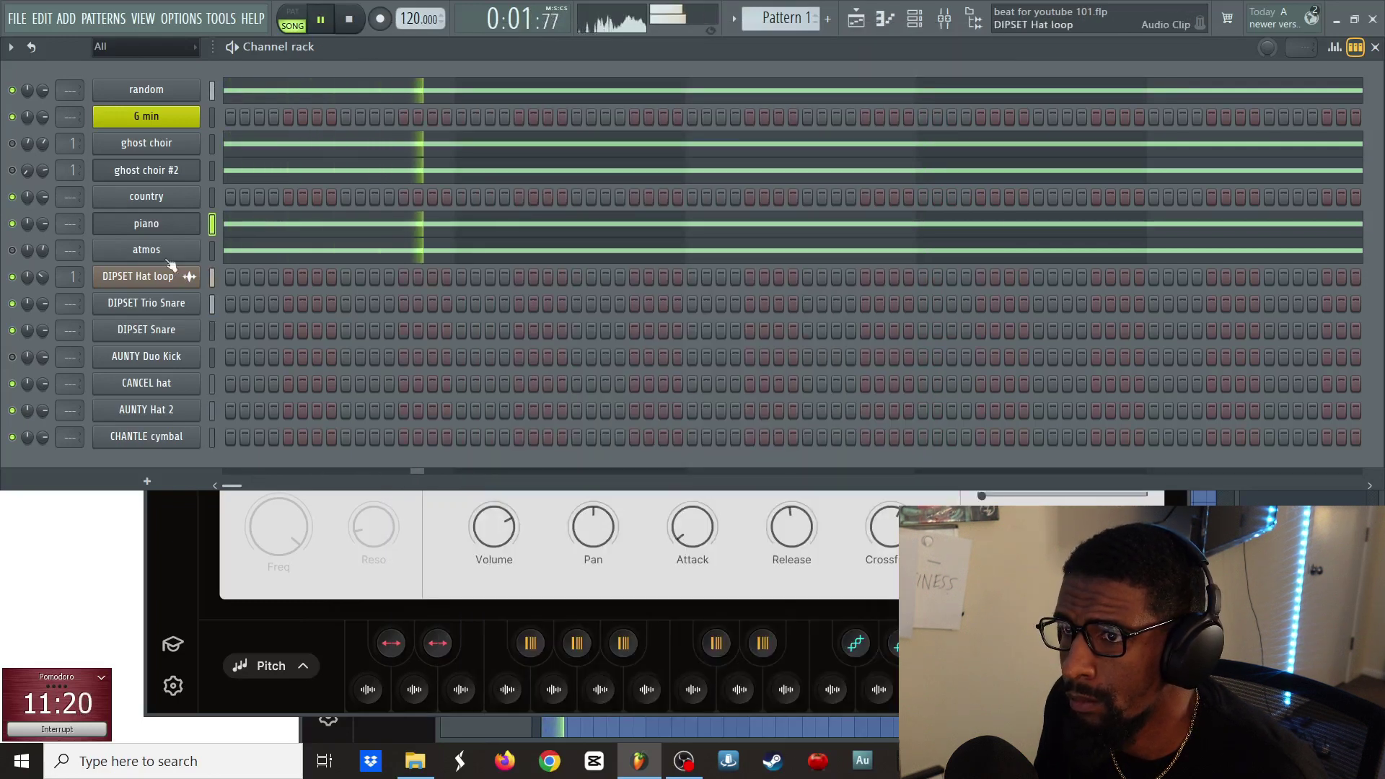
left_click(146, 224)
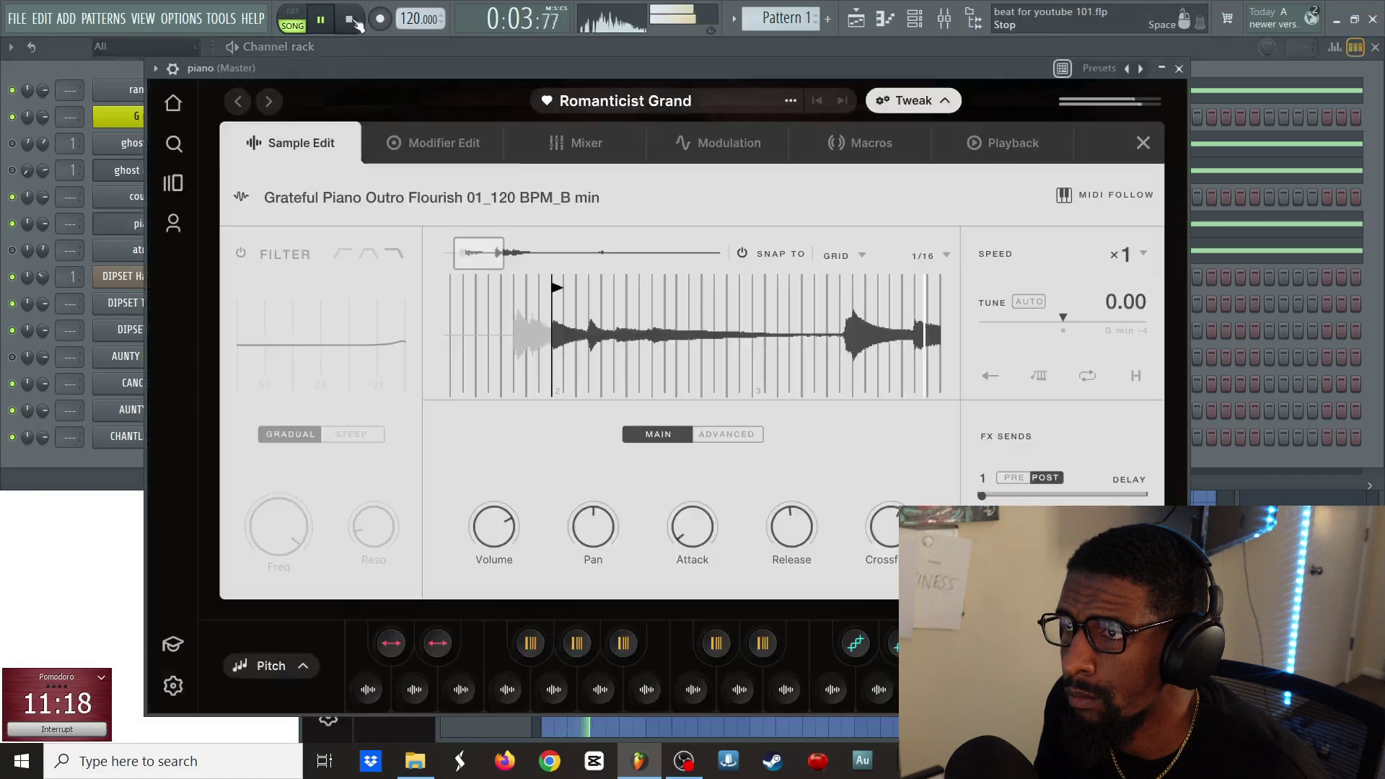
left_click(221, 18)
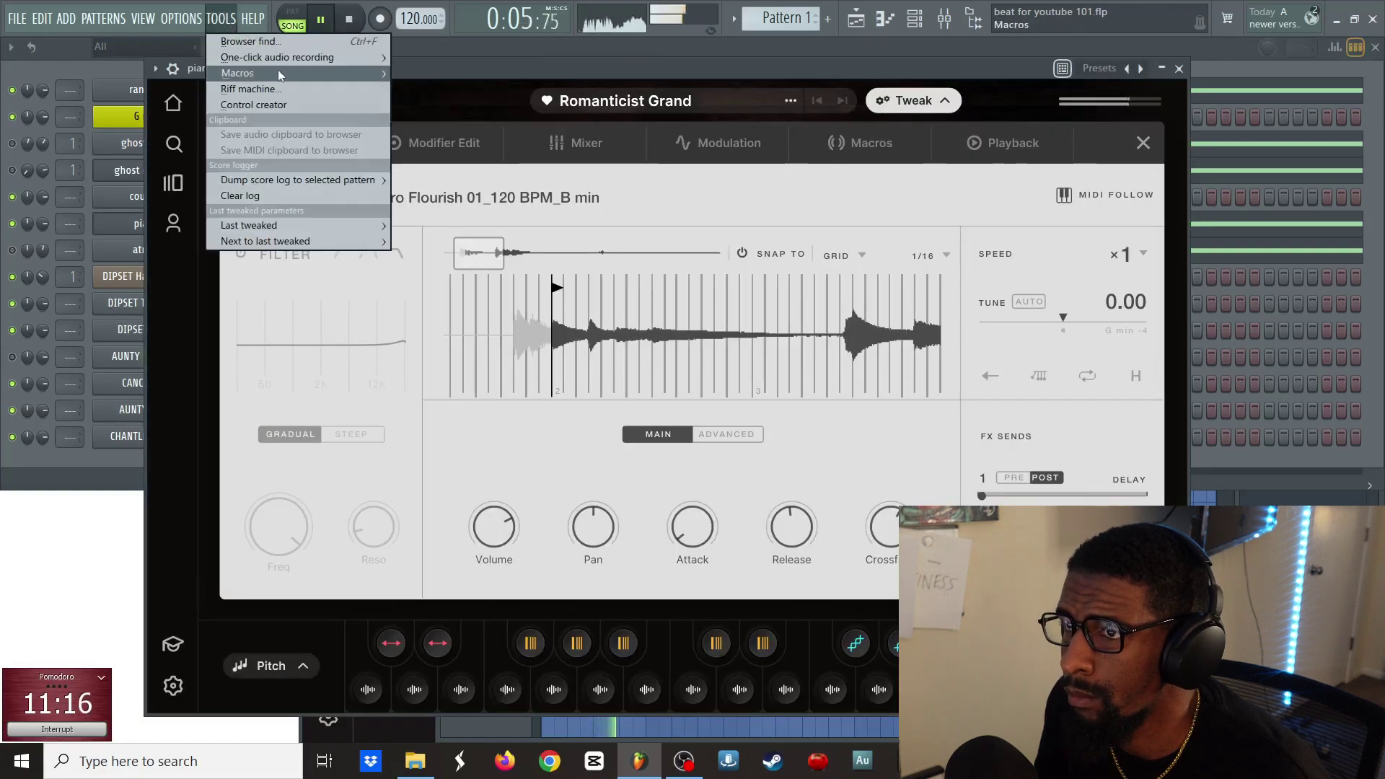
mouse_move(279, 71)
left_click(526, 193)
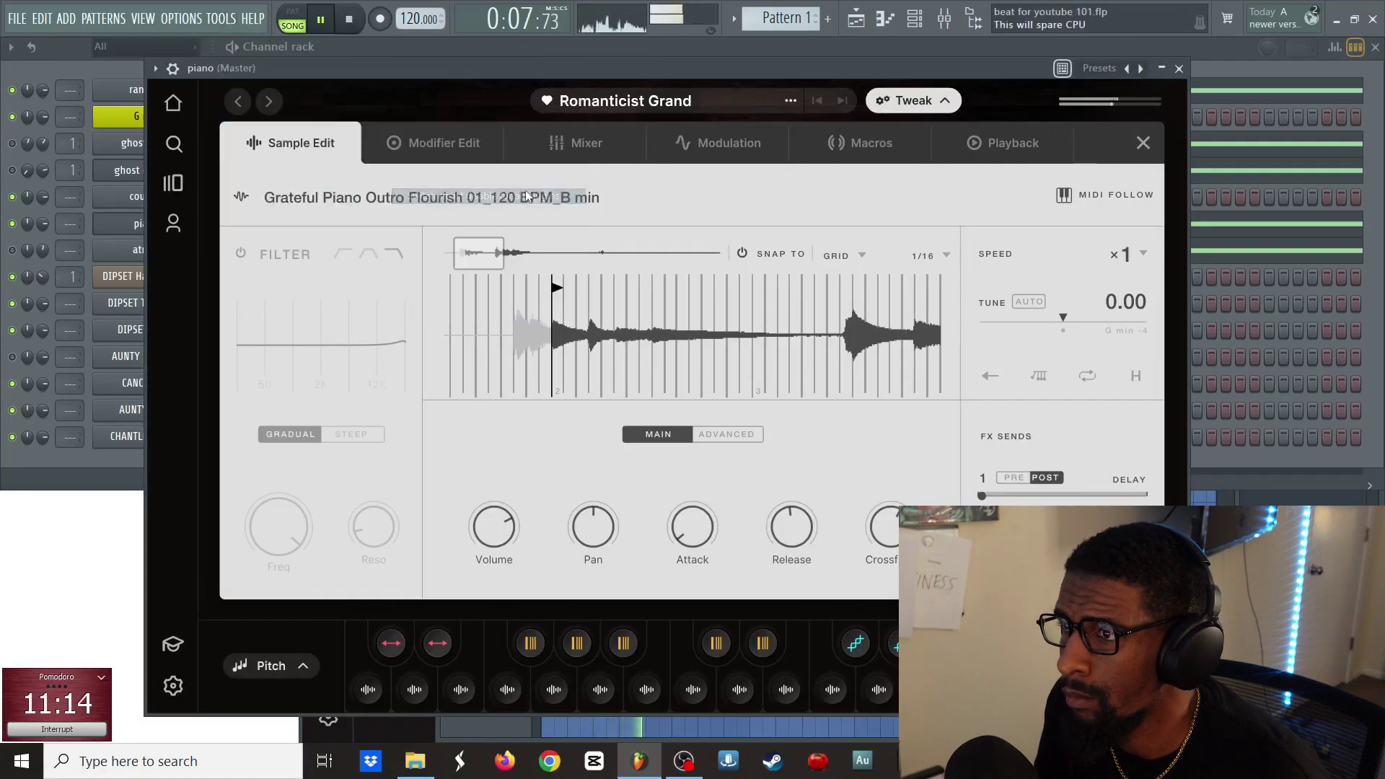
key("Escape")
- Make Pattern 1 the active pattern from the playlist and open the piano channel's notes in the piano roll
right_click(856, 581)
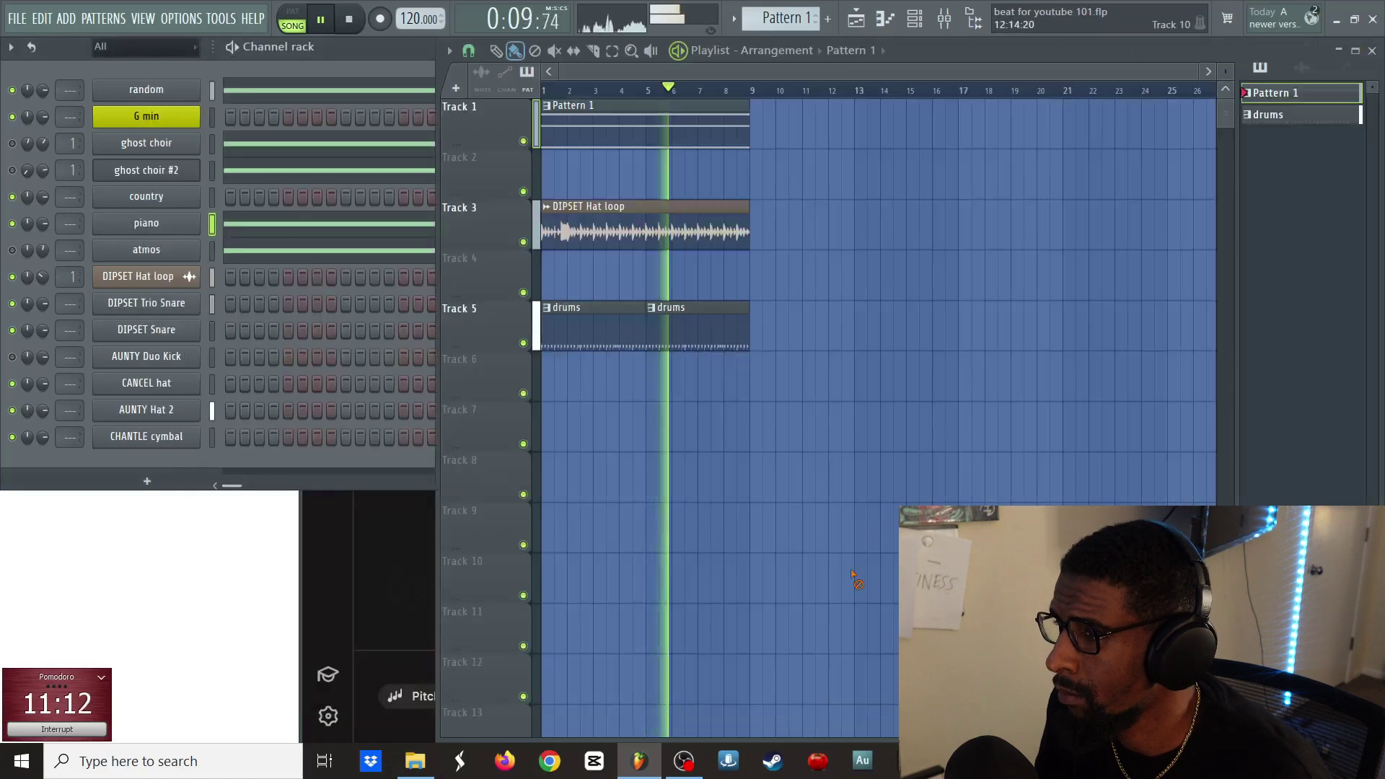
left_click(676, 306)
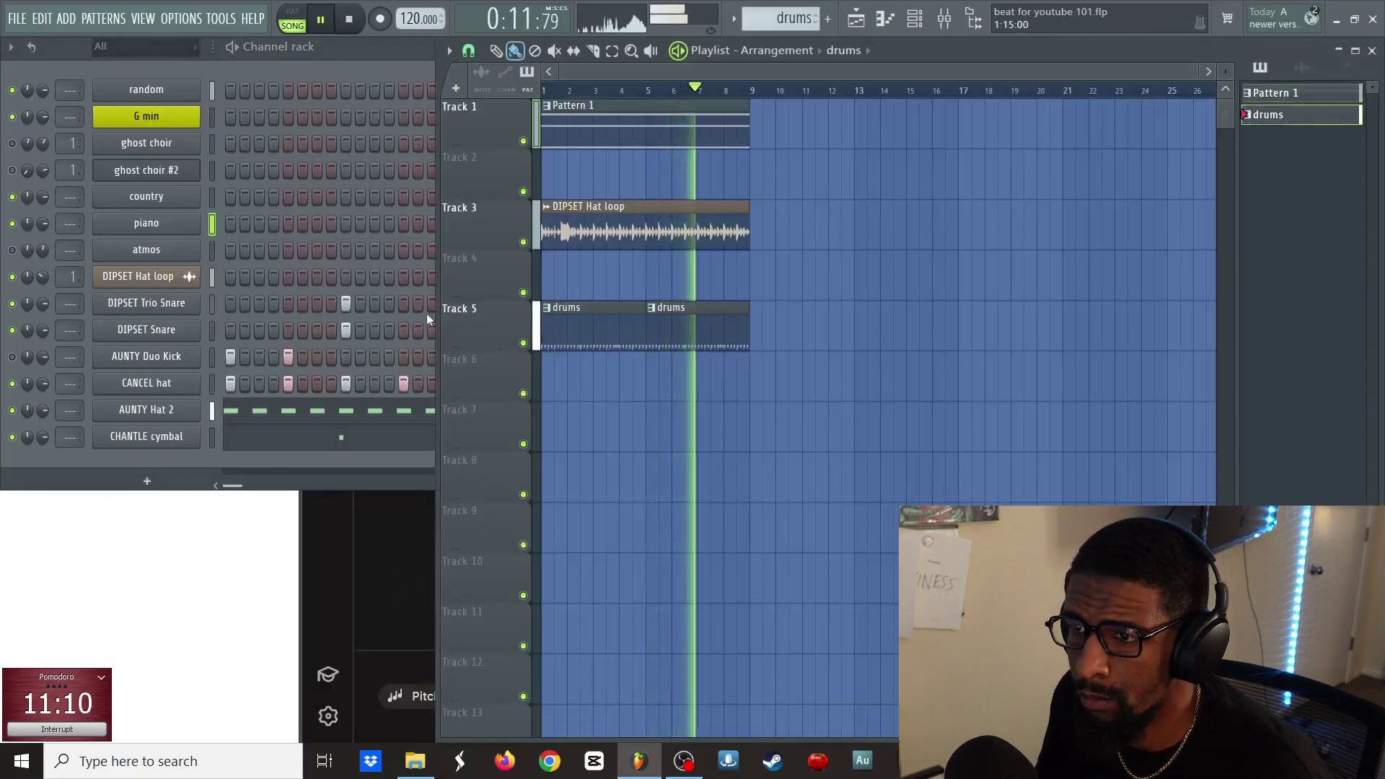
left_click(555, 130)
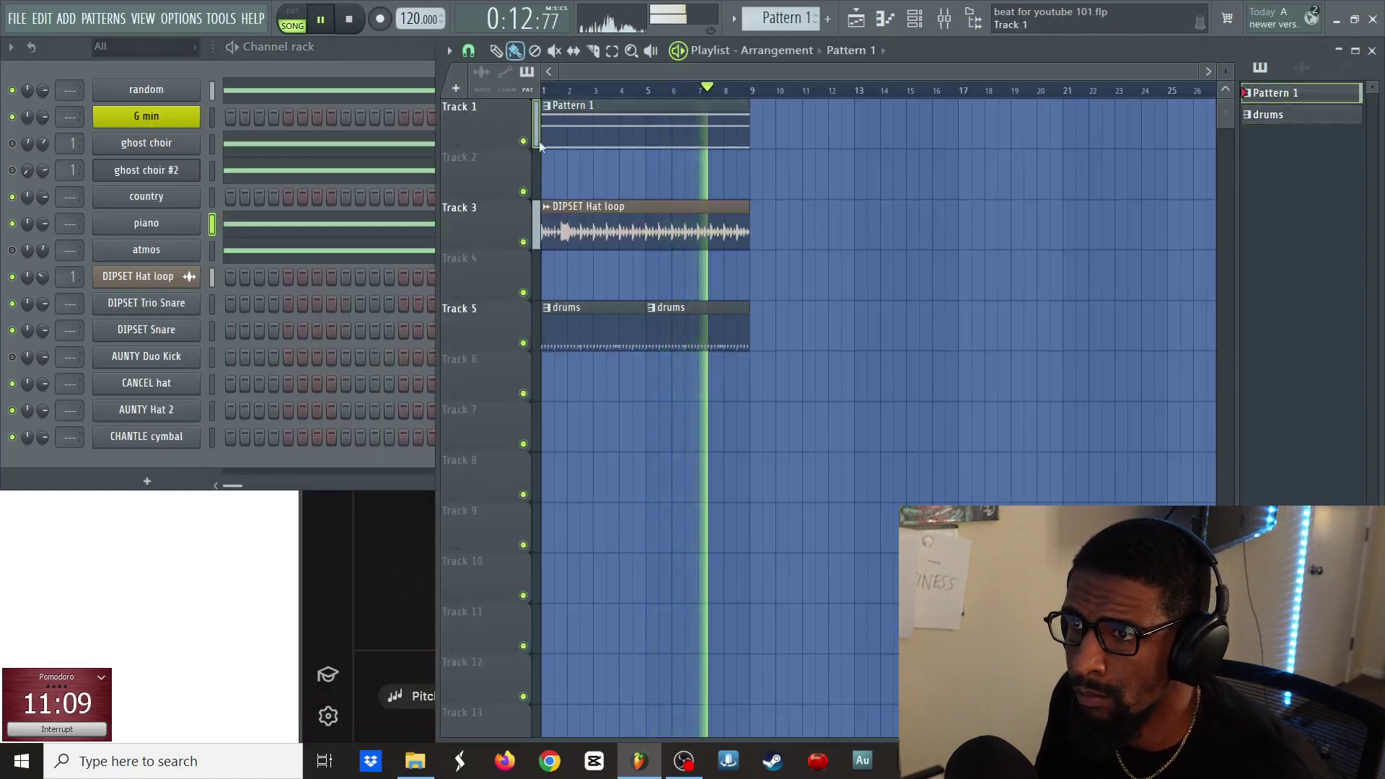
left_click(242, 225)
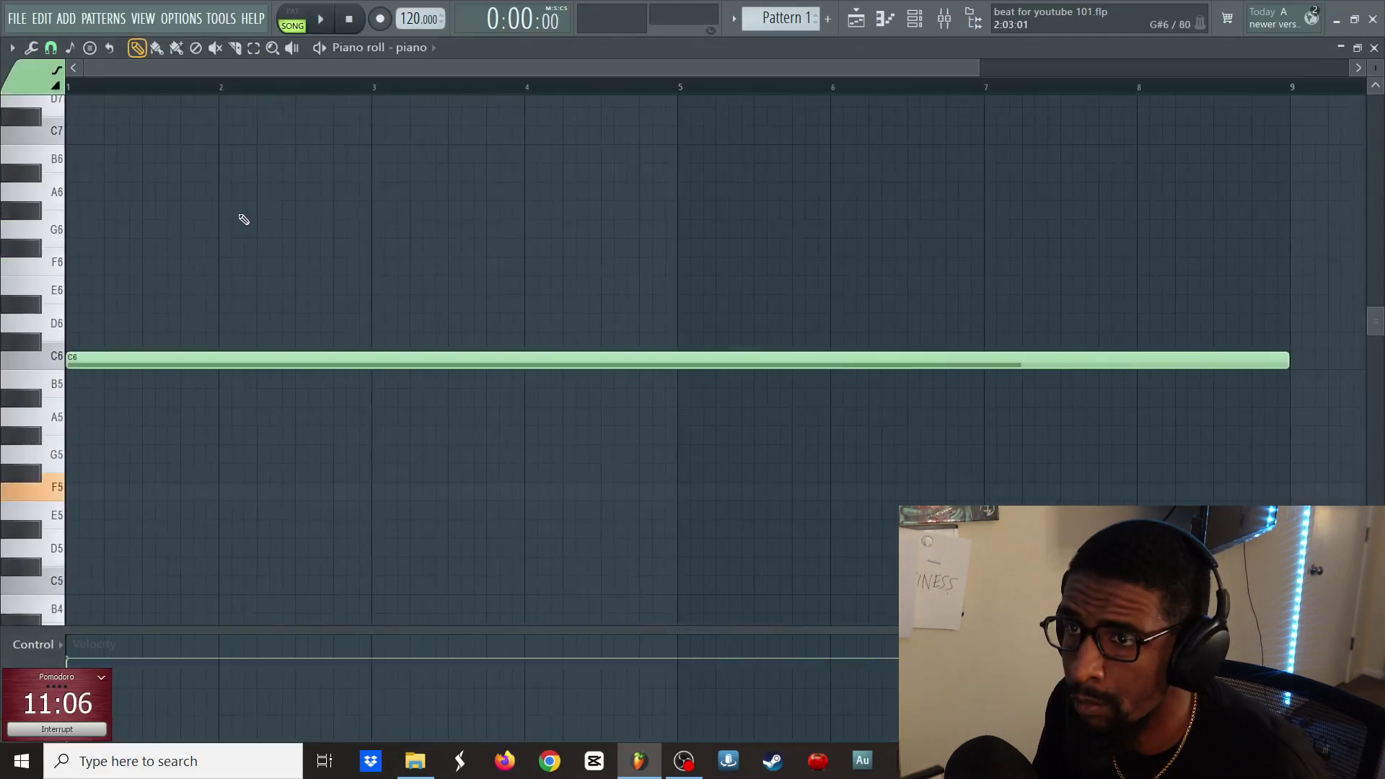
- Audition single piano notes such as D5, F5, G5 and A5, alone and over the playing song
key("x")
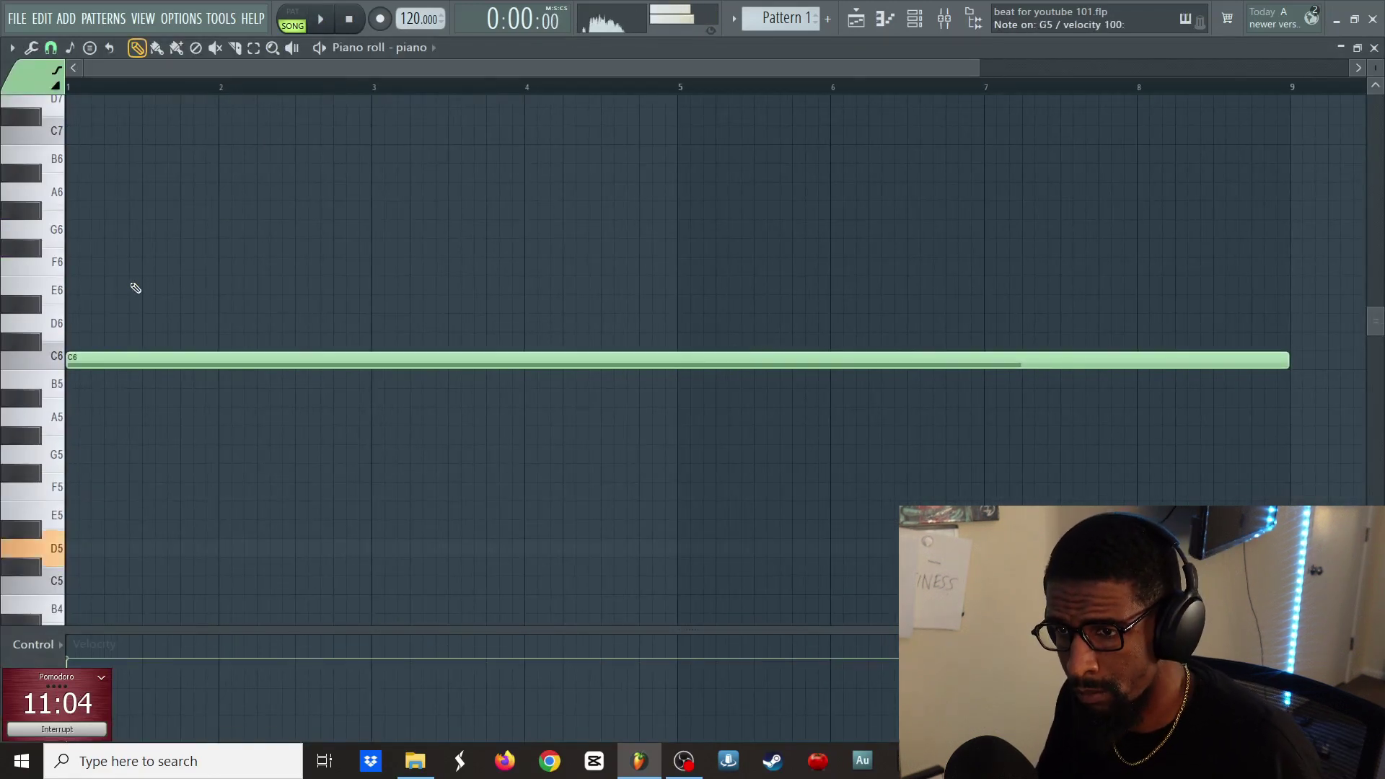
key("b")
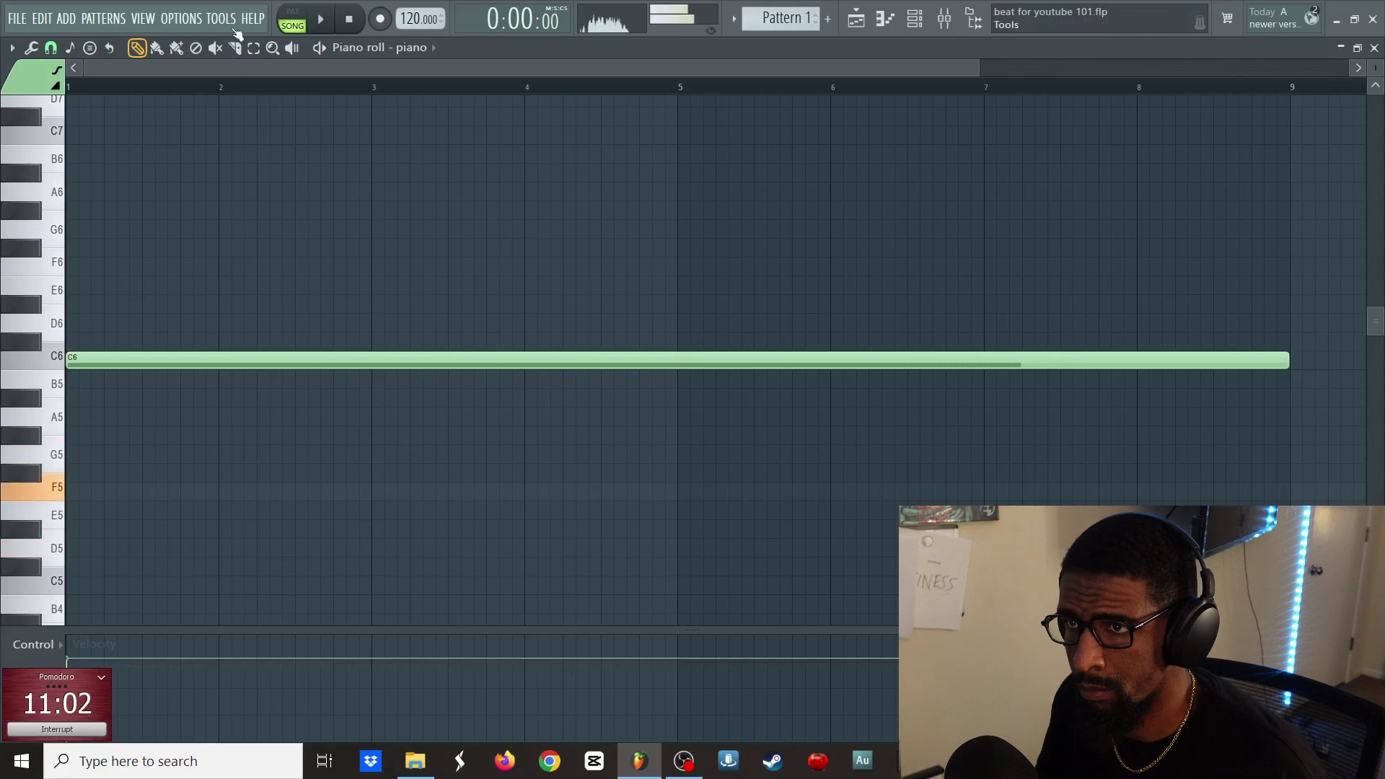
key("space")
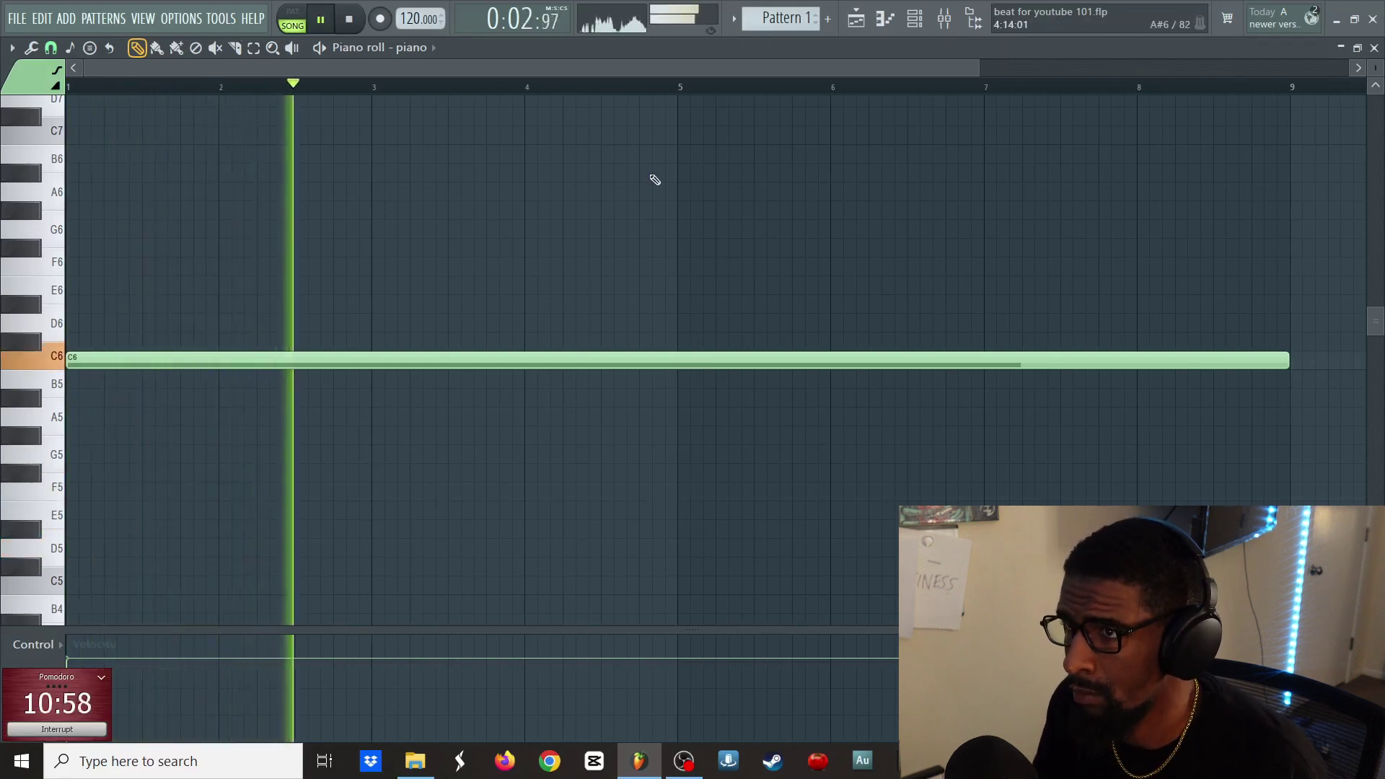
key("v")
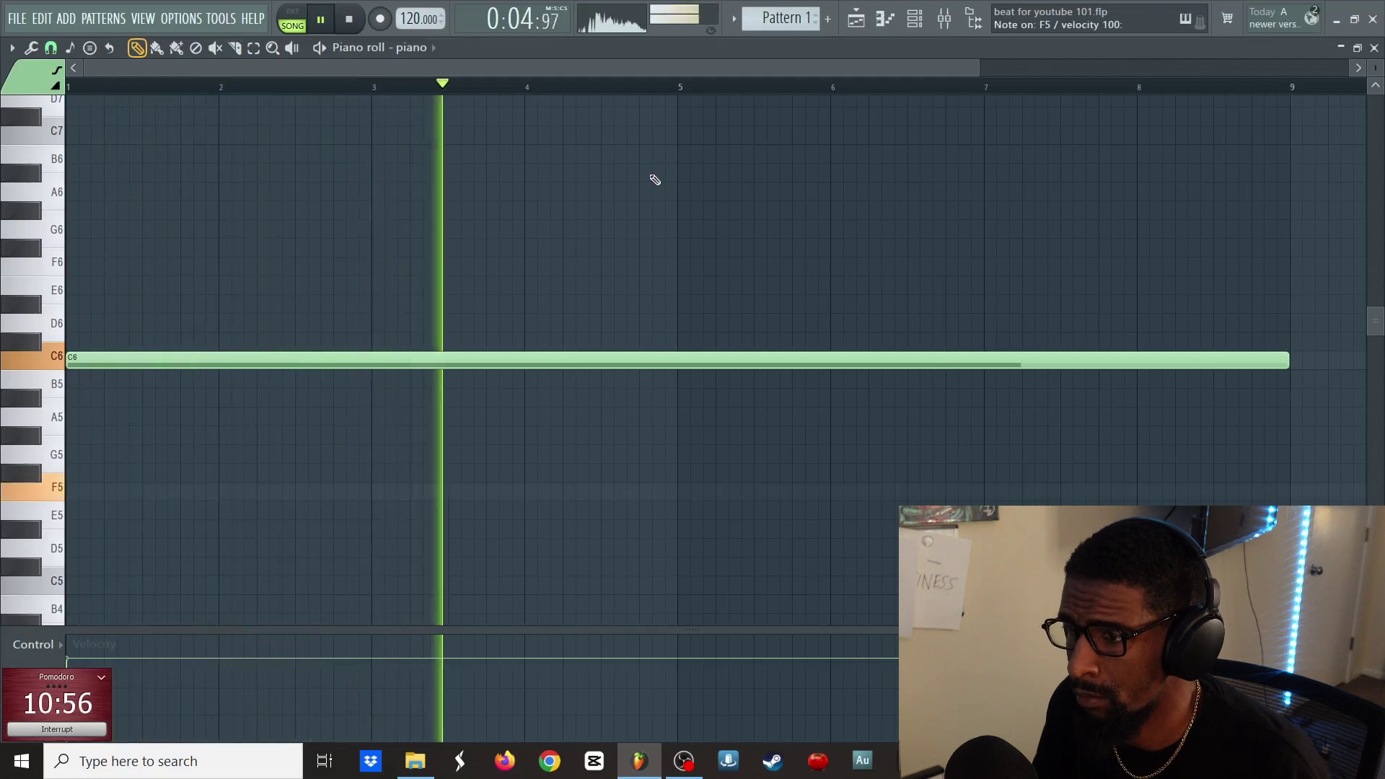
key("n")
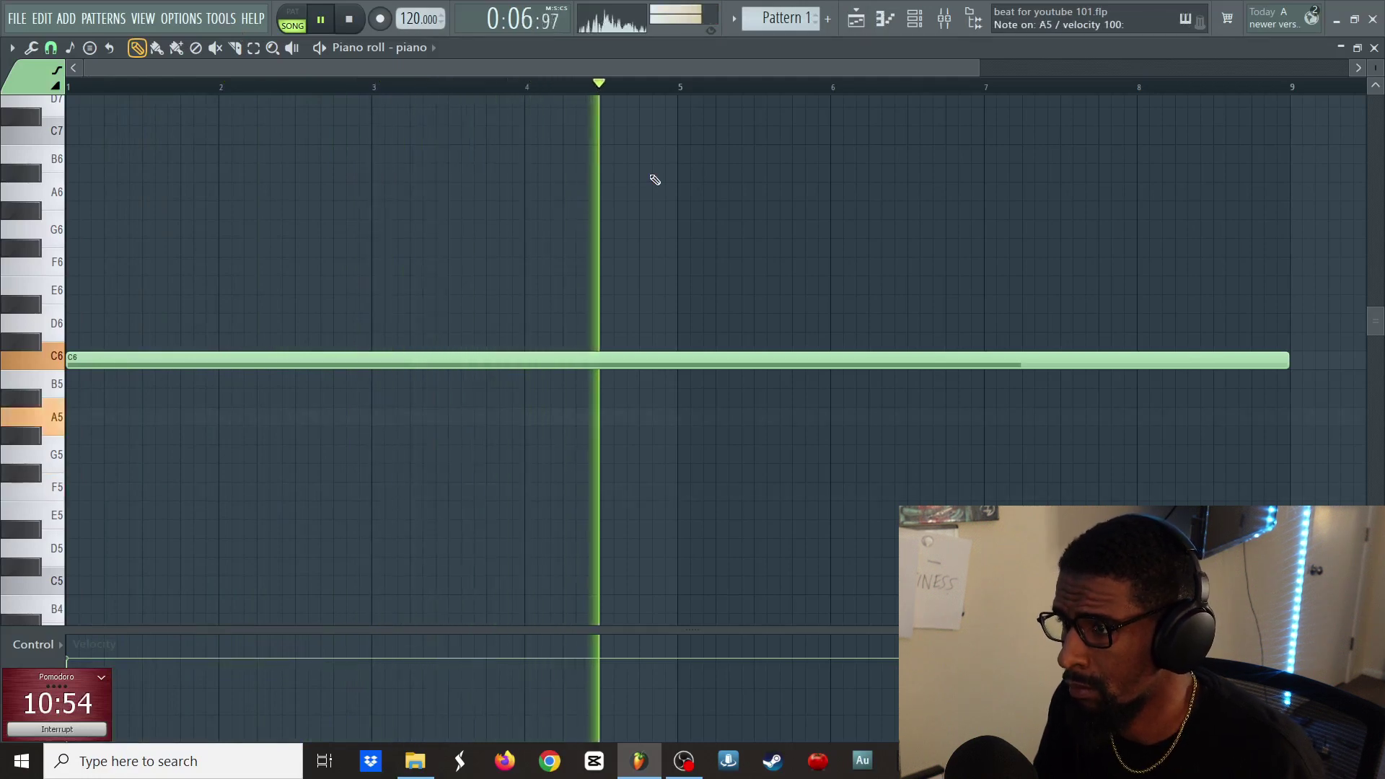
key("m")
key("space")
key("n")
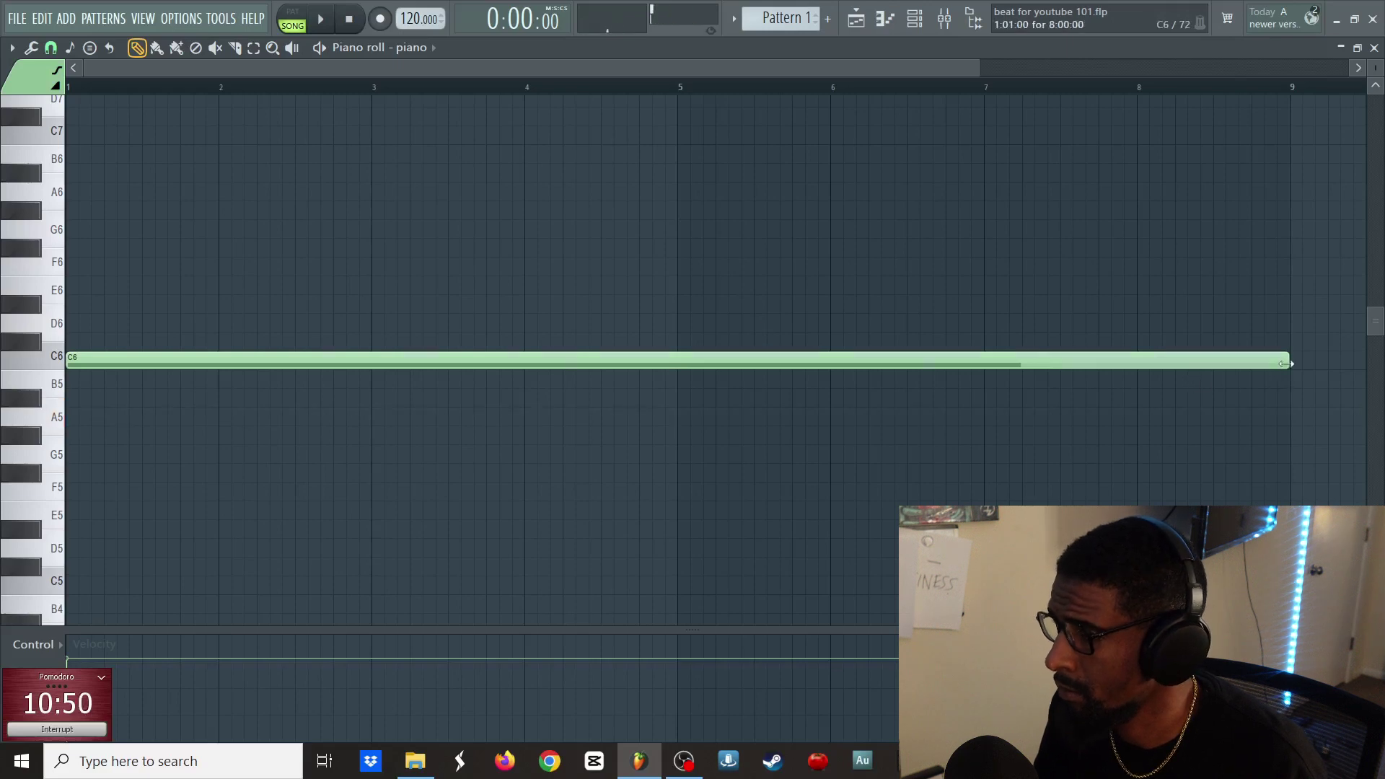
- Shorten the piano's long C6 note to end near bar 4, set snapping to Cell, and play the song briefly
left_click_drag(1287, 363, 502, 355)
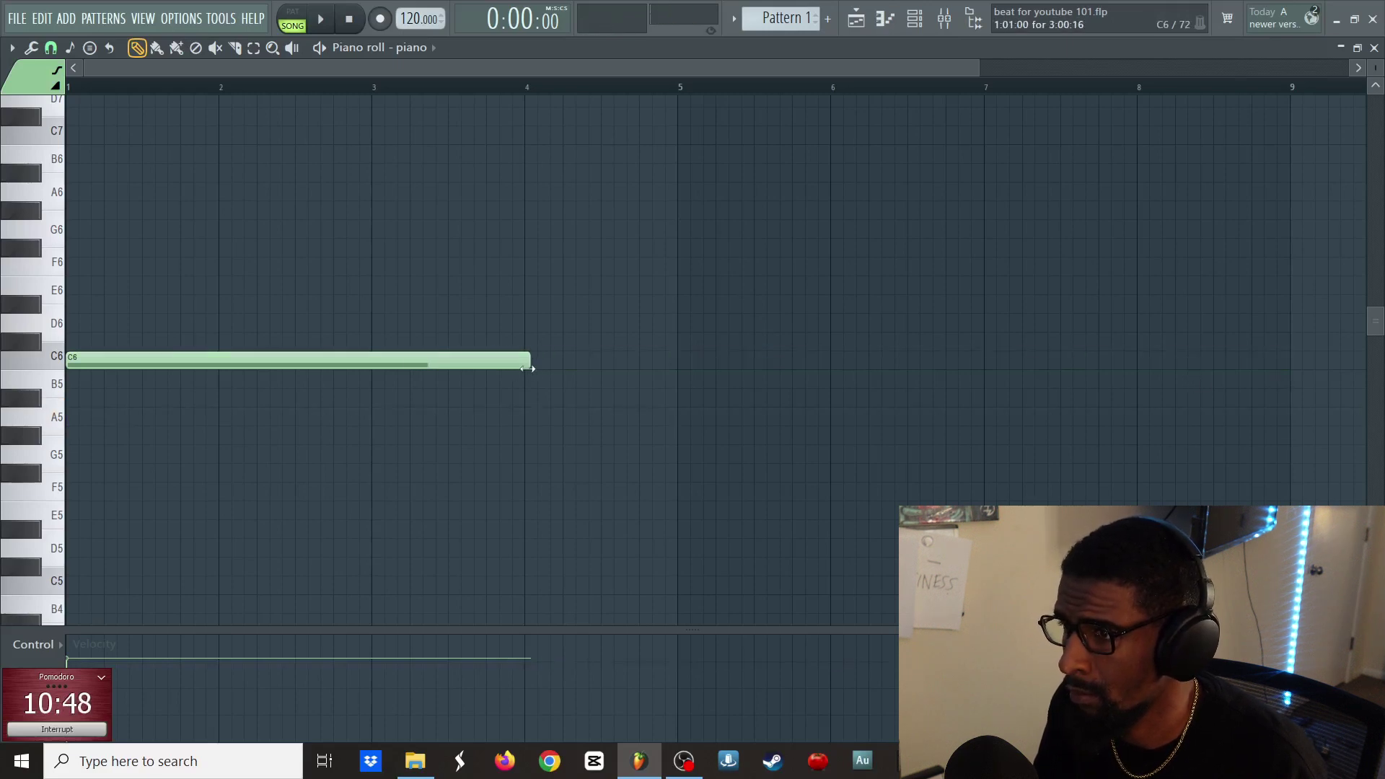
left_click(53, 49)
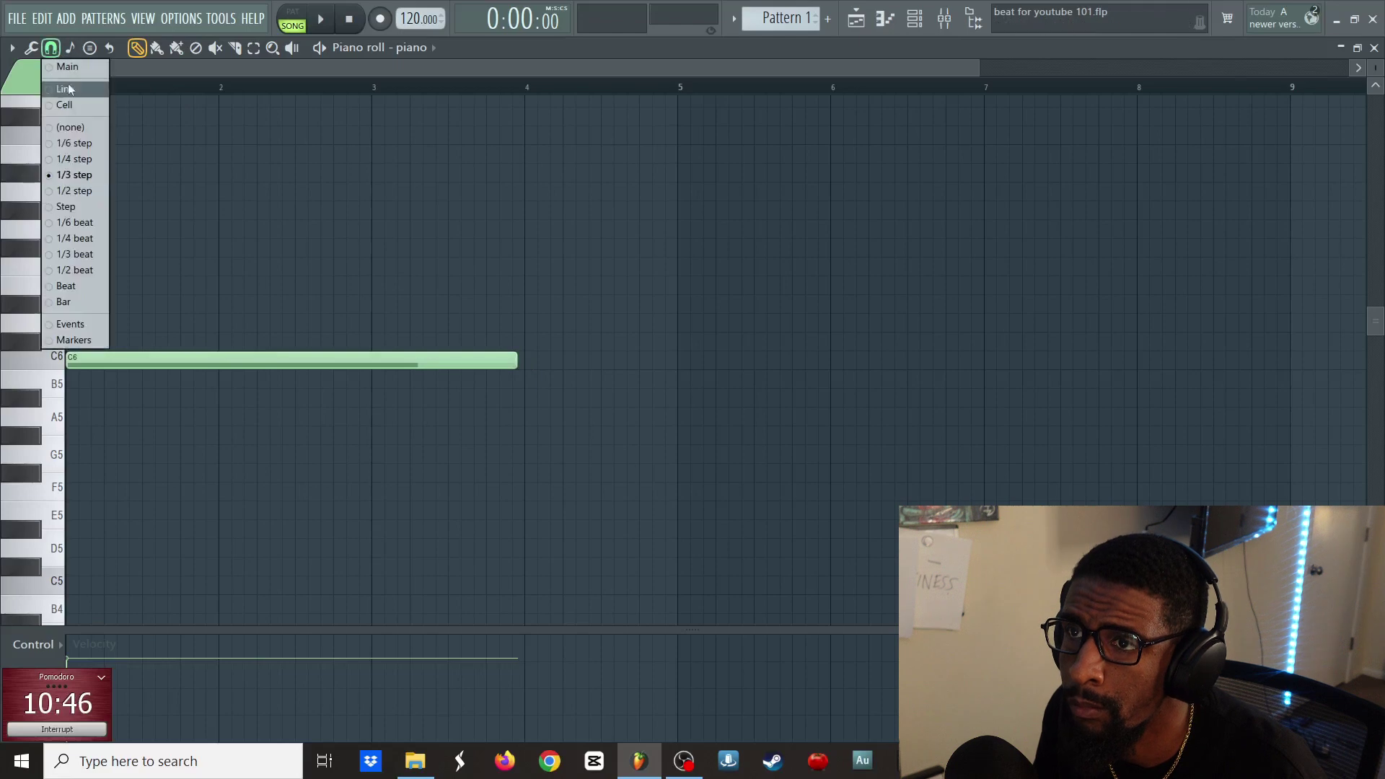
left_click(72, 107)
key("space")
scroll(488, 88, "up", 4)
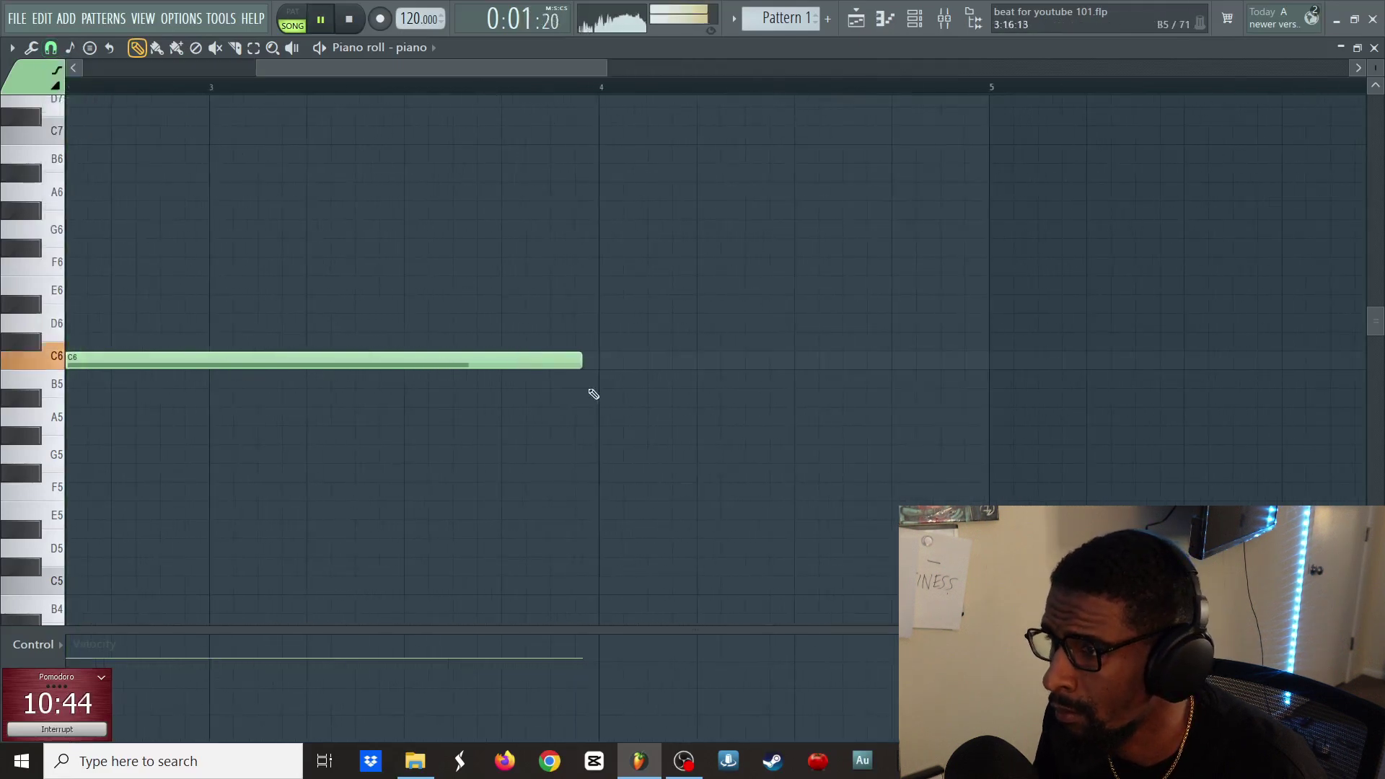
key("space")
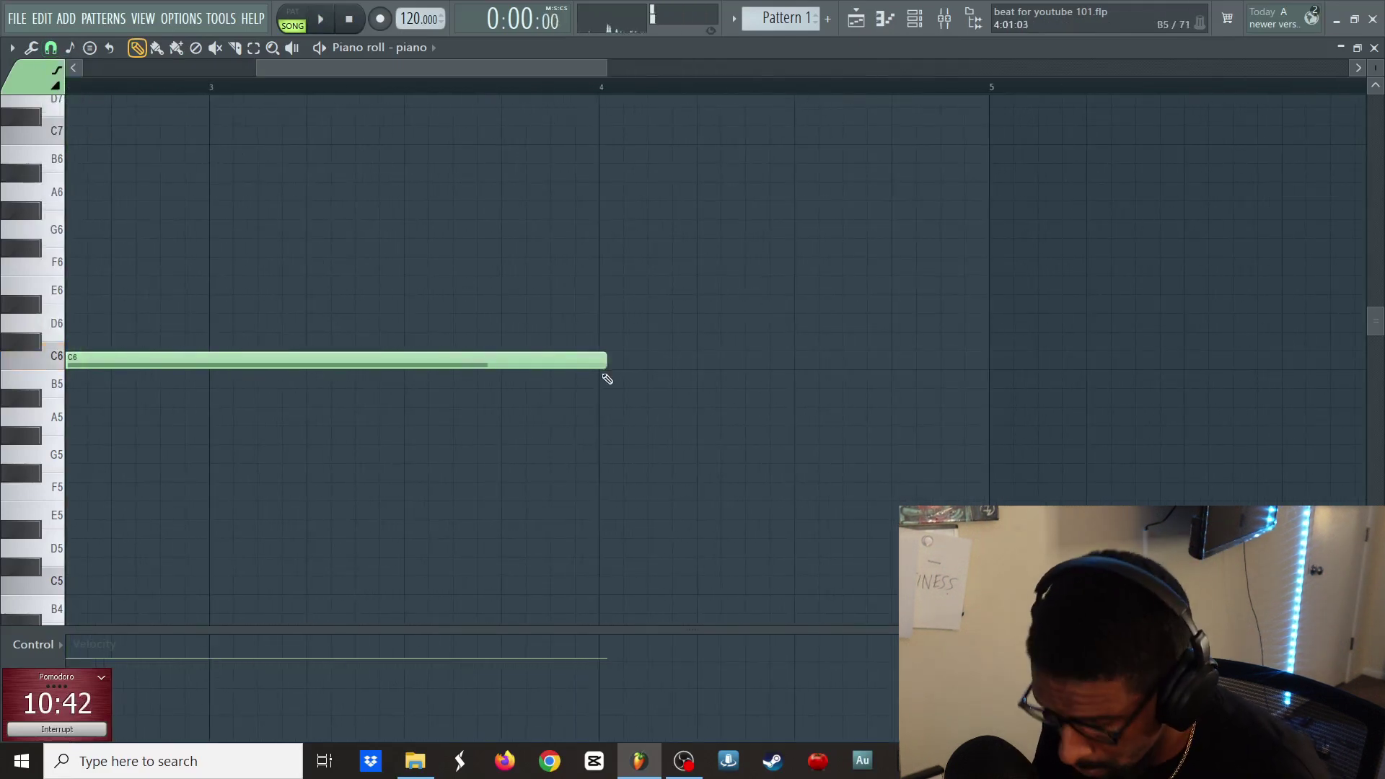
- Set the piano roll snap to 1/6 step and trim the C6 note's end exactly to bar 4
key("alt+q")
left_click(790, 490)
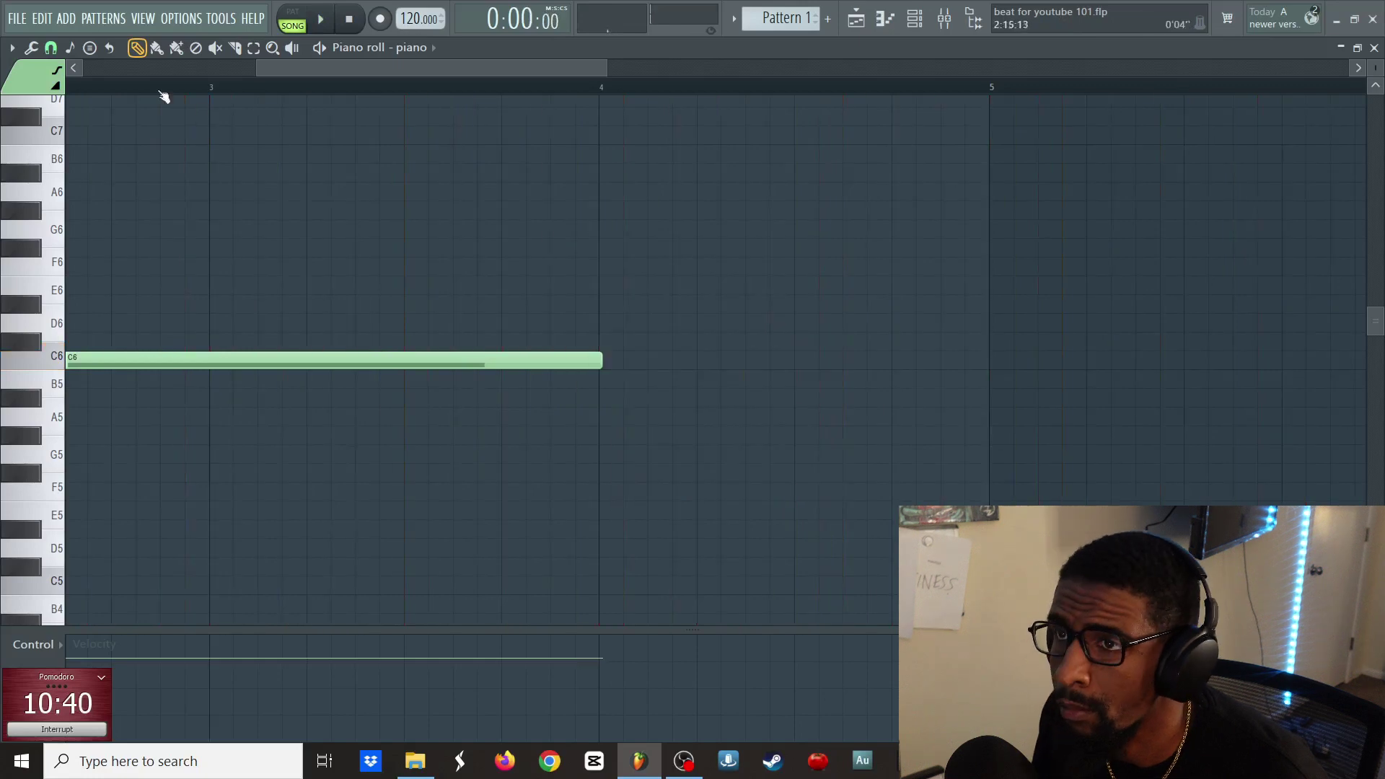
left_click(50, 48)
left_click(98, 144)
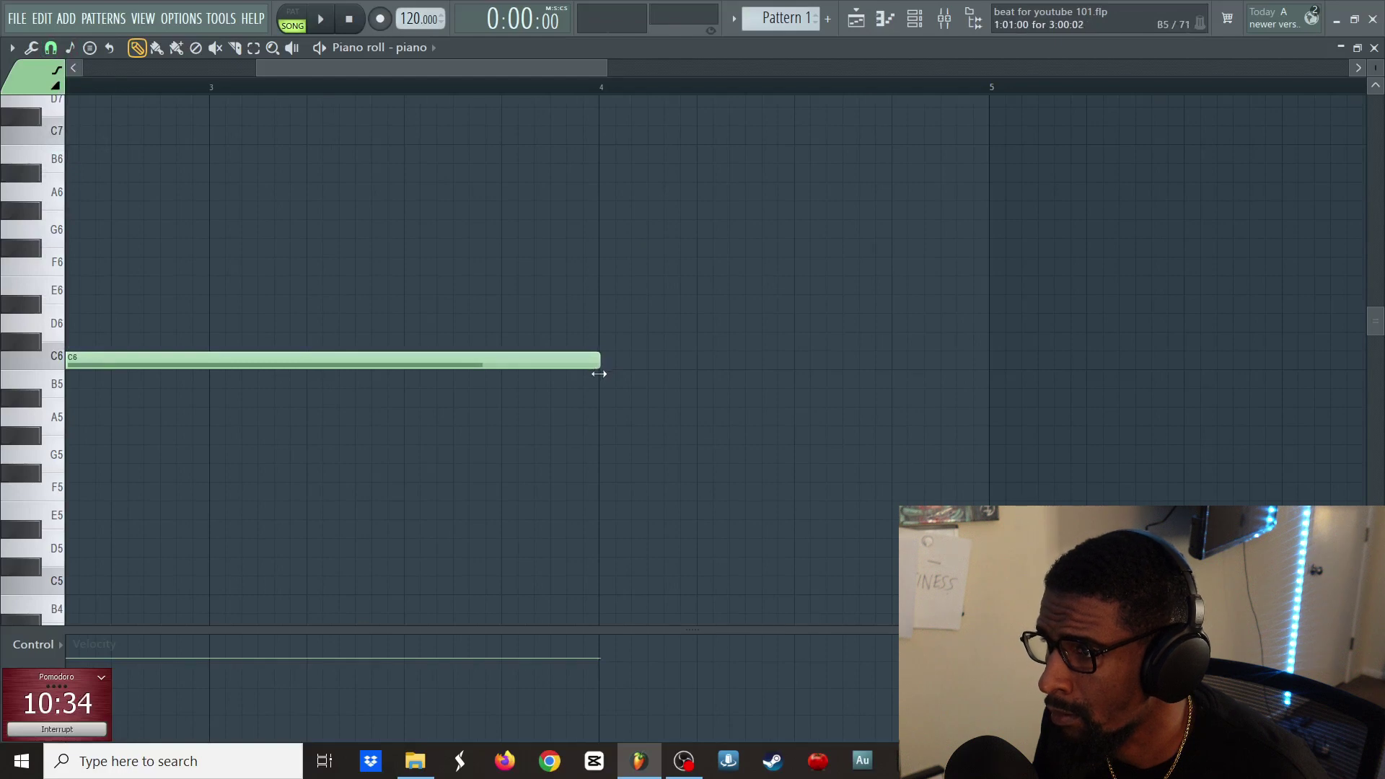
key("space")
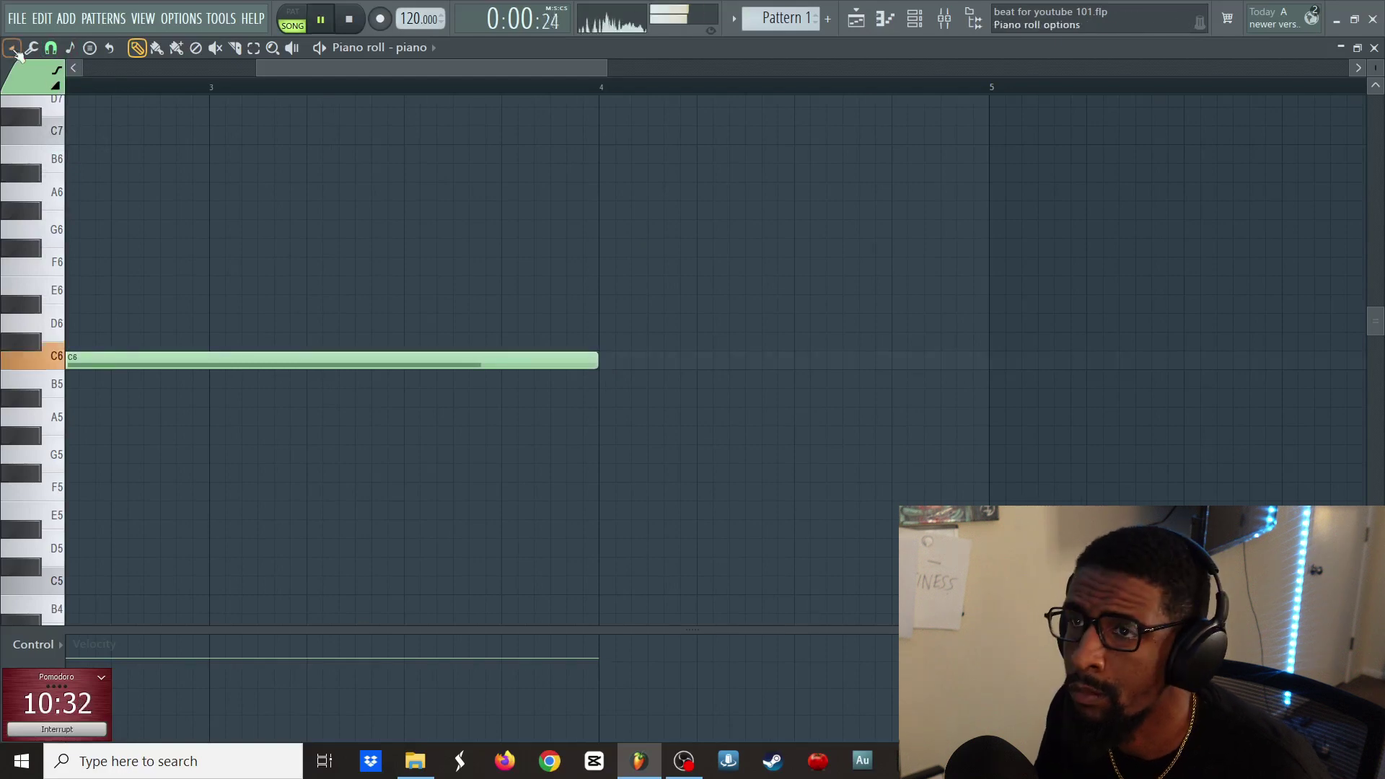
- Set the piano roll snap back to Cell and play the song to check the three-bar C6 note
left_click(50, 47)
left_click(79, 108)
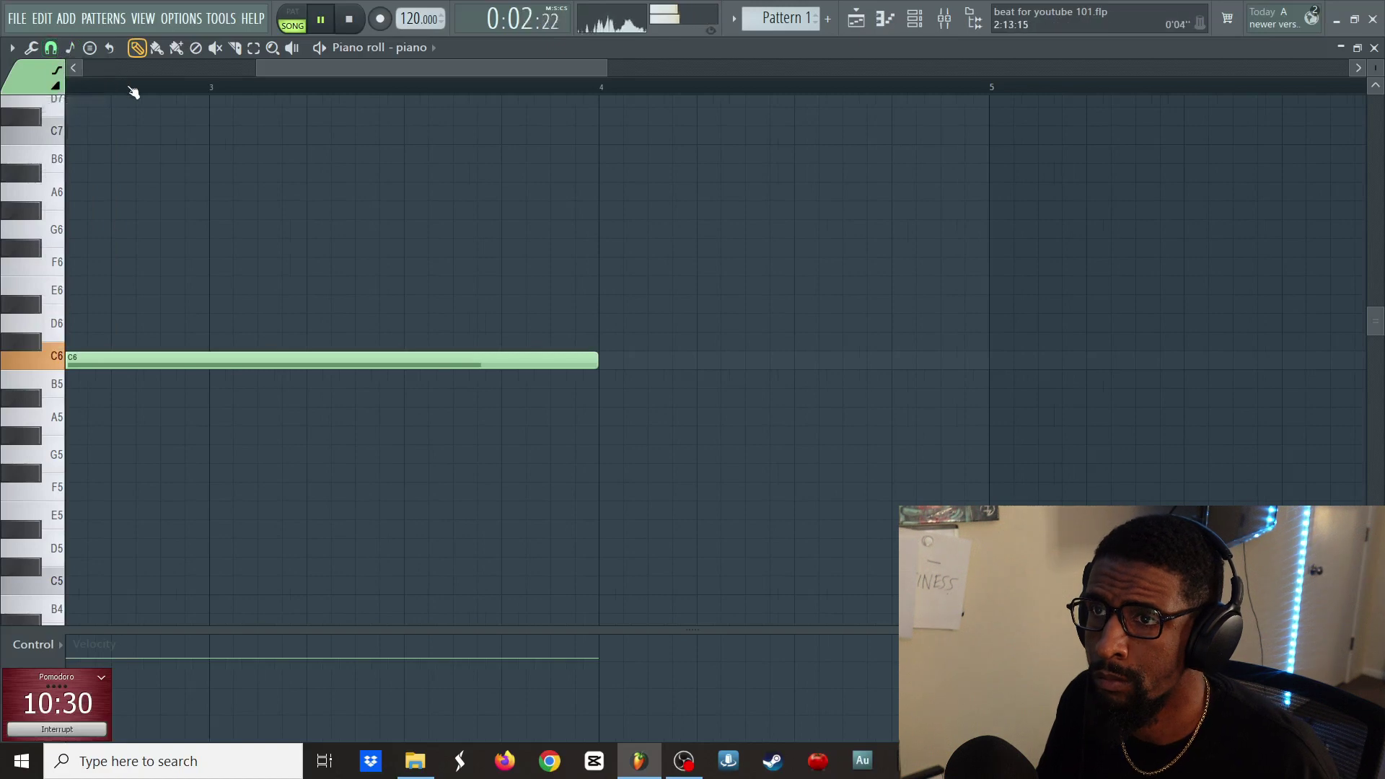
scroll(133, 90, "down", 3)
scroll(134, 90, "down", 2)
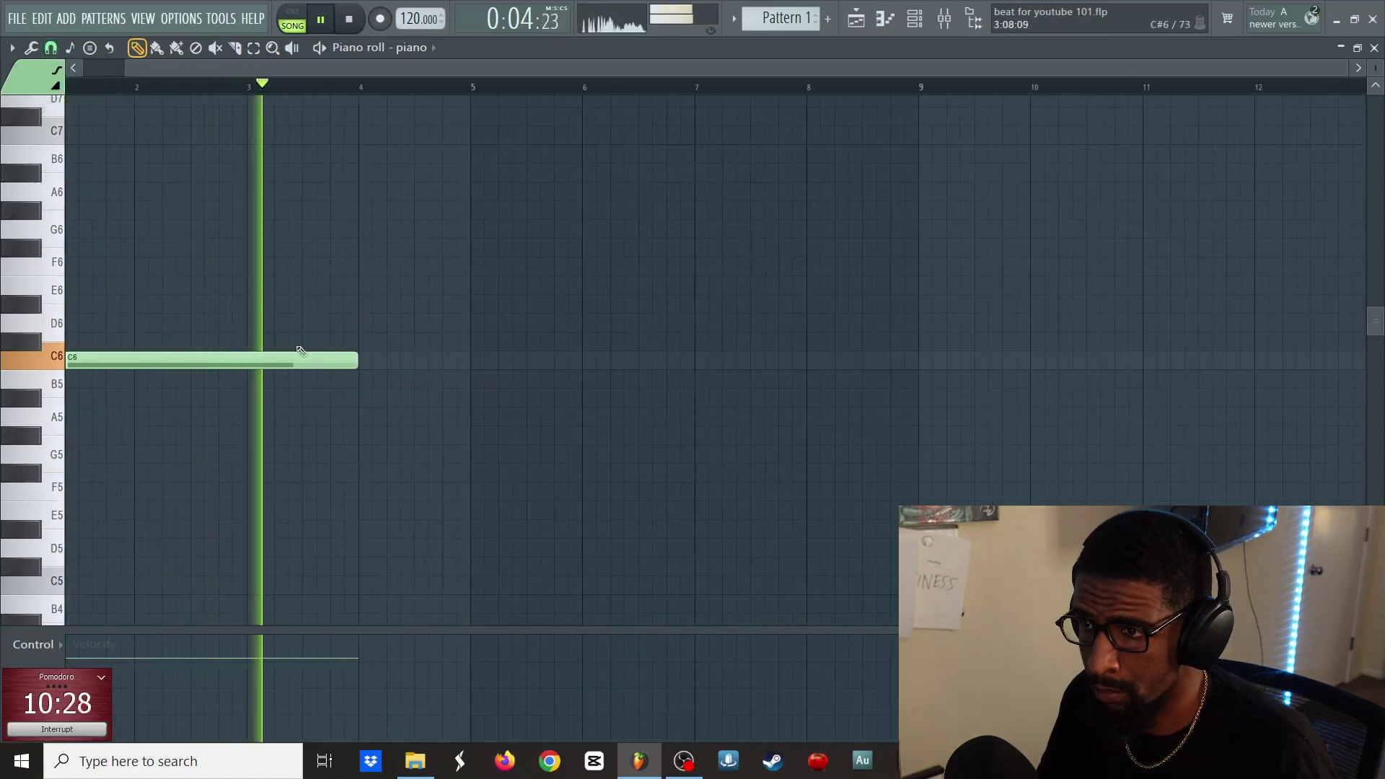
key("space")
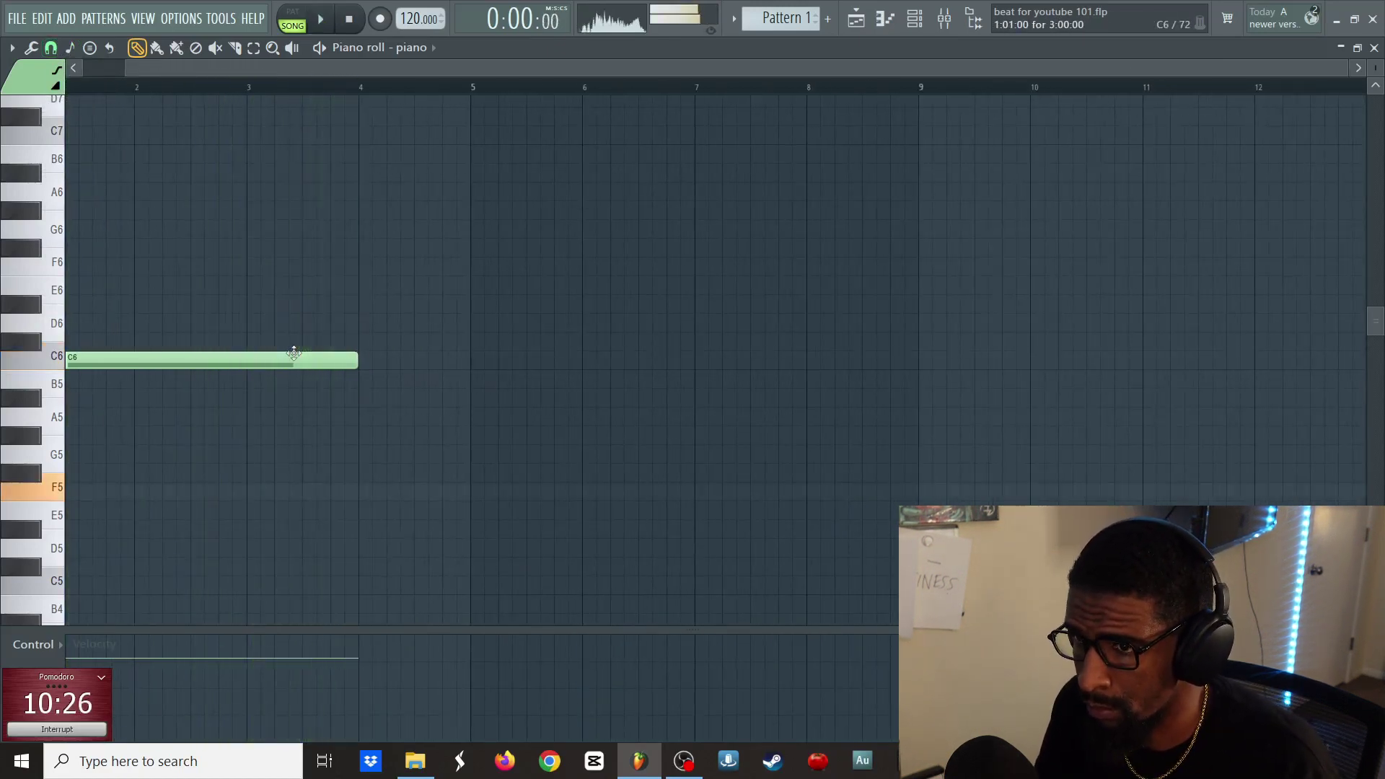
- Audition notes for the piano melody and add a one-bar G5 note at bar 4
key("c")
key("b")
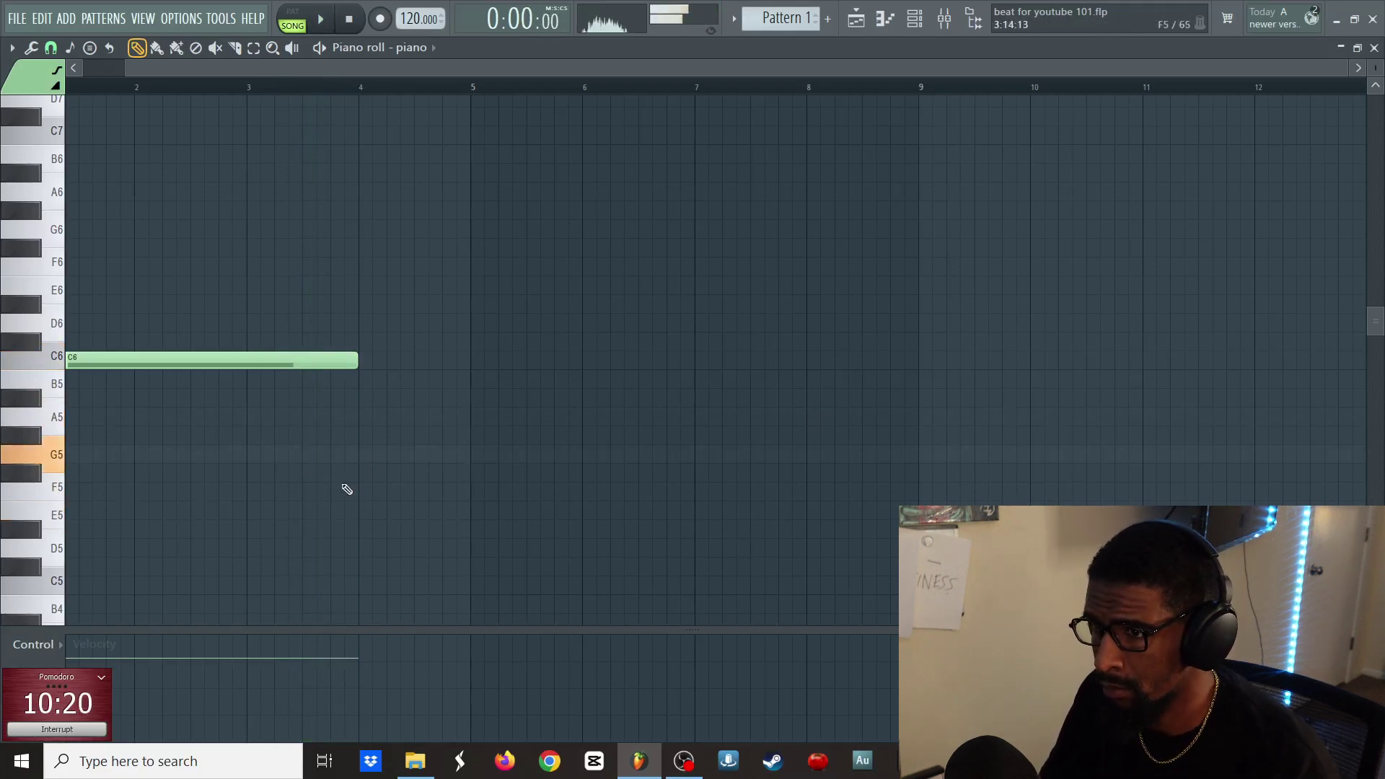
left_click(362, 459)
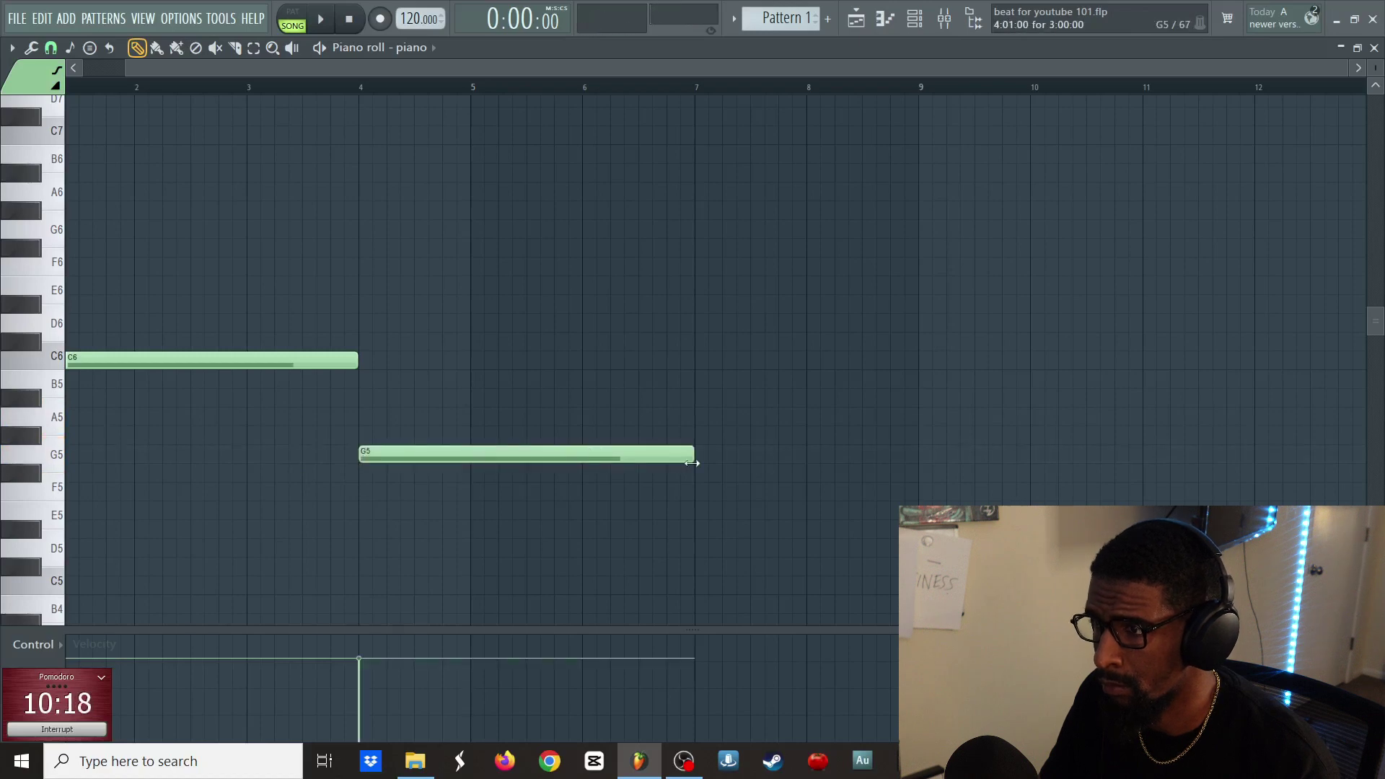
left_click_drag(692, 463, 465, 468)
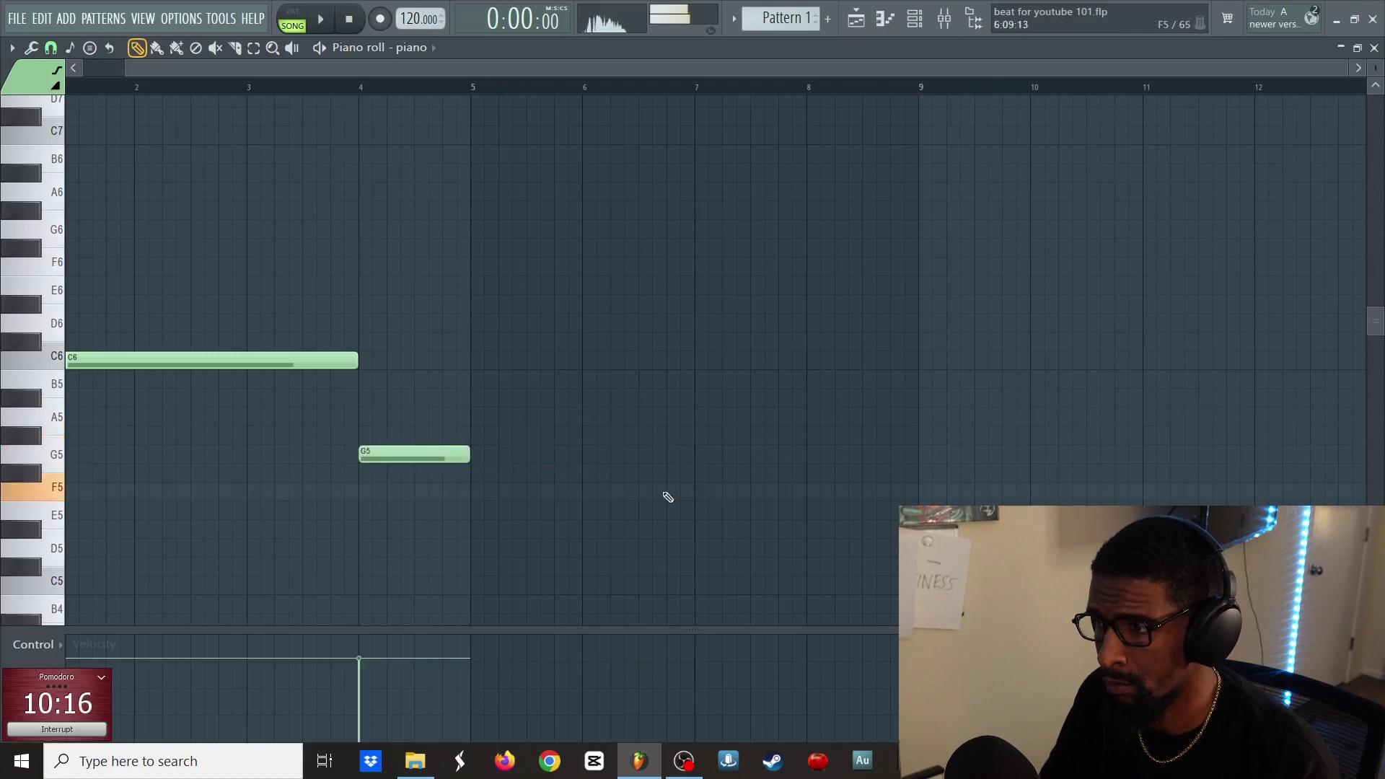
- Add a half-bar F5 before bar 8, a one-bar A5 at bar 8, and a C6 from bar 5 to the start of the F5
left_click(754, 493)
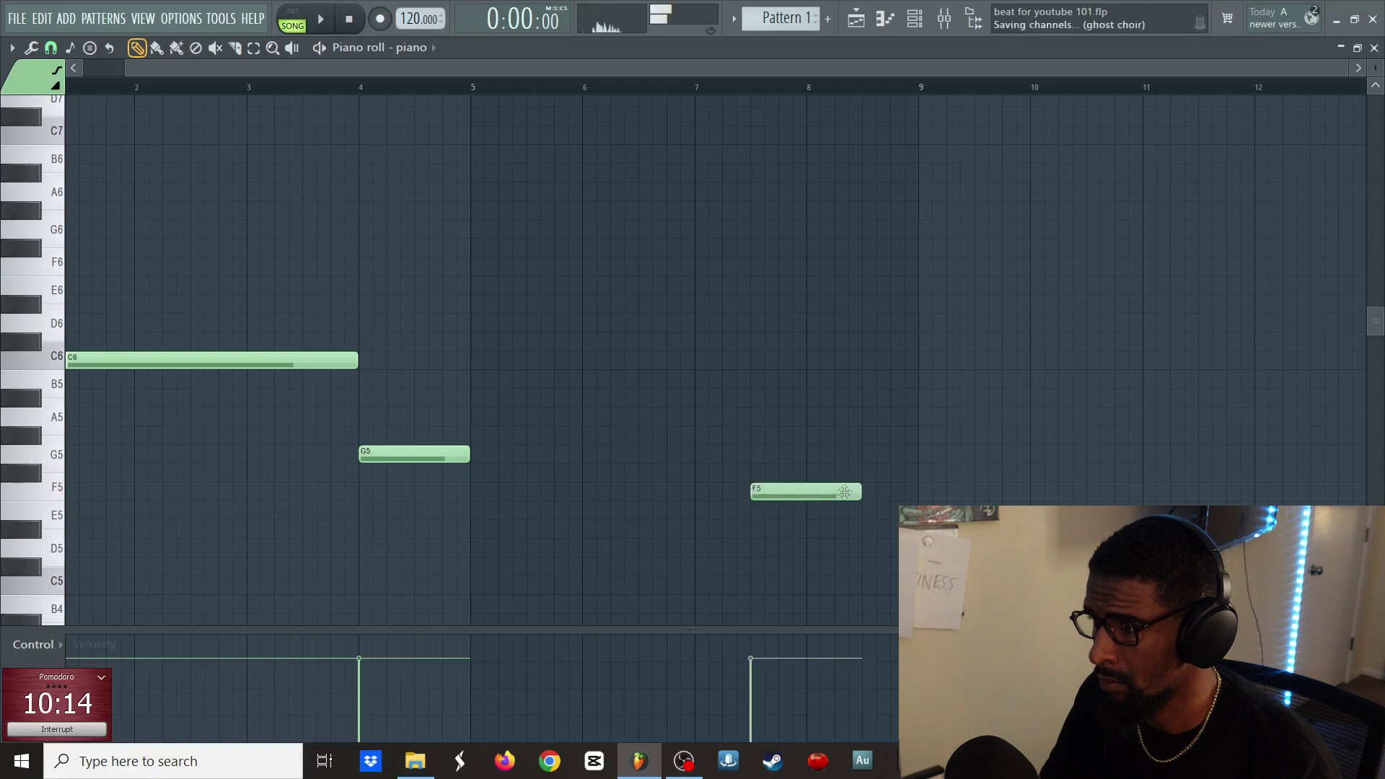
left_click(812, 421)
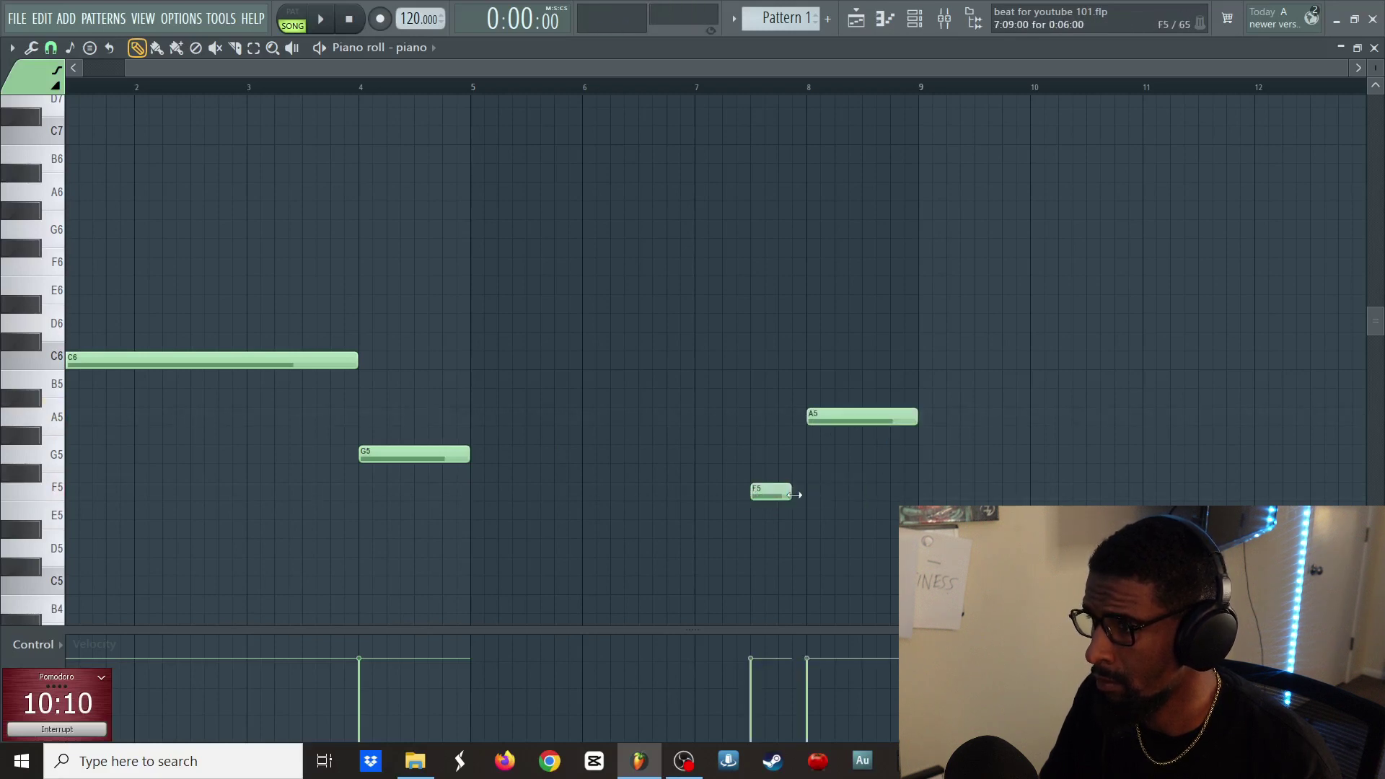
left_click(492, 358)
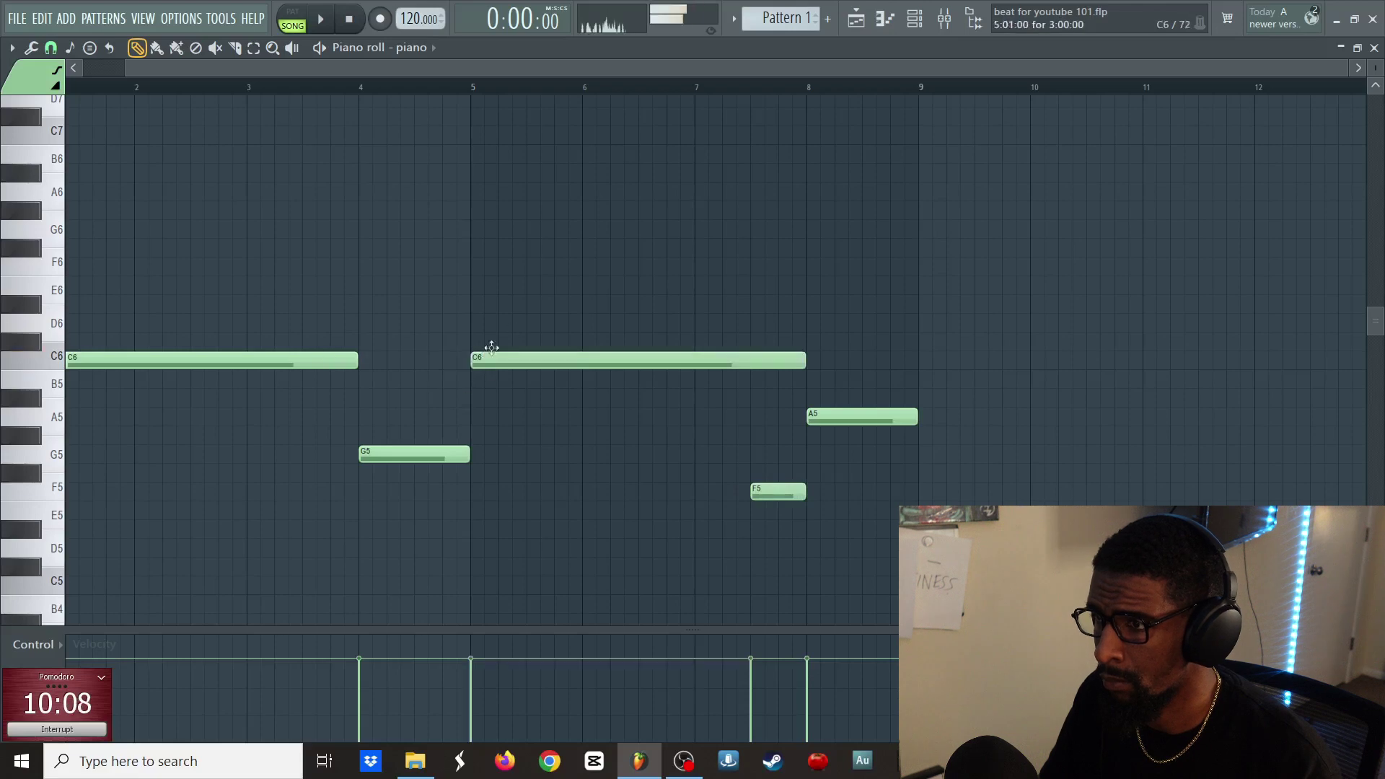
key("ctrl+l")
- Play the song from the start to hear the new piano melody, returning to the channel rack and playlist
key("space")
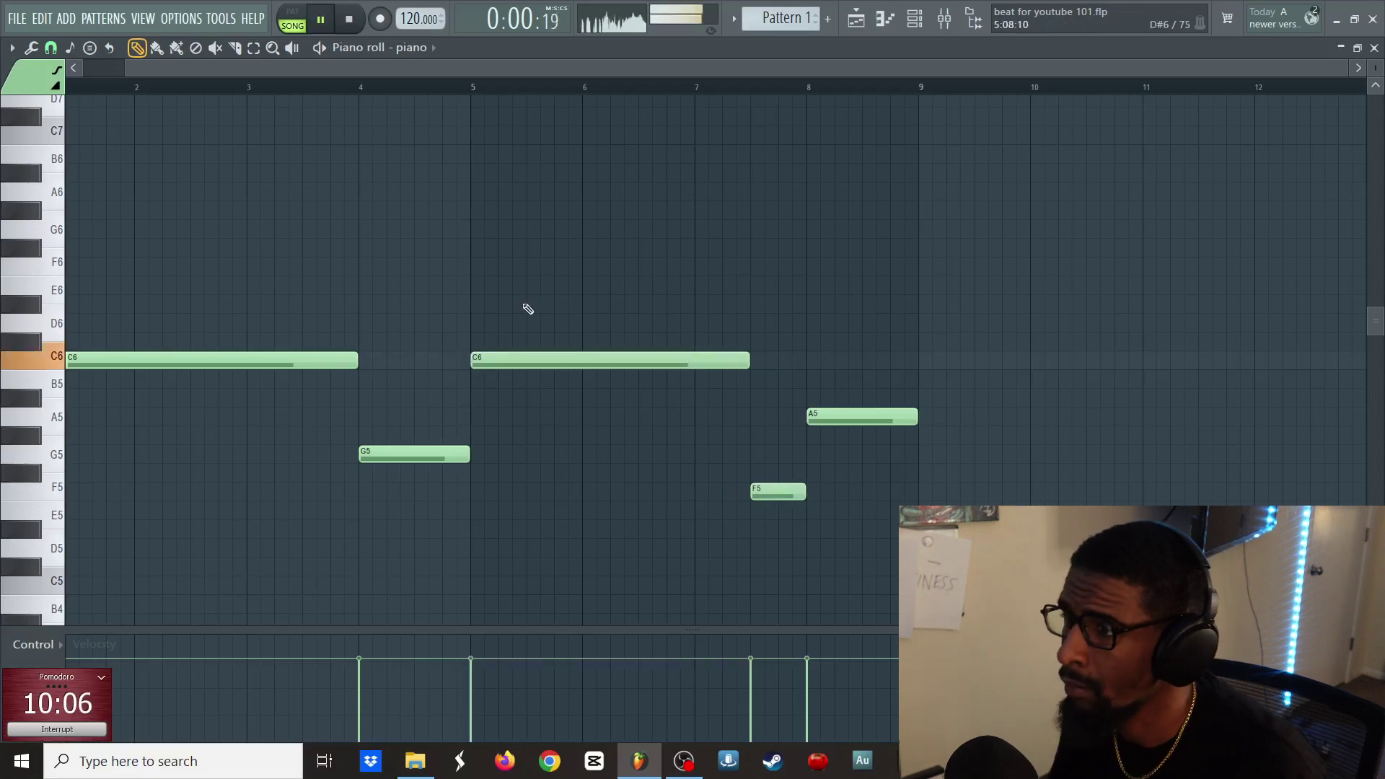
key("Escape")
left_click(12, 91)
key("space")
key("space")
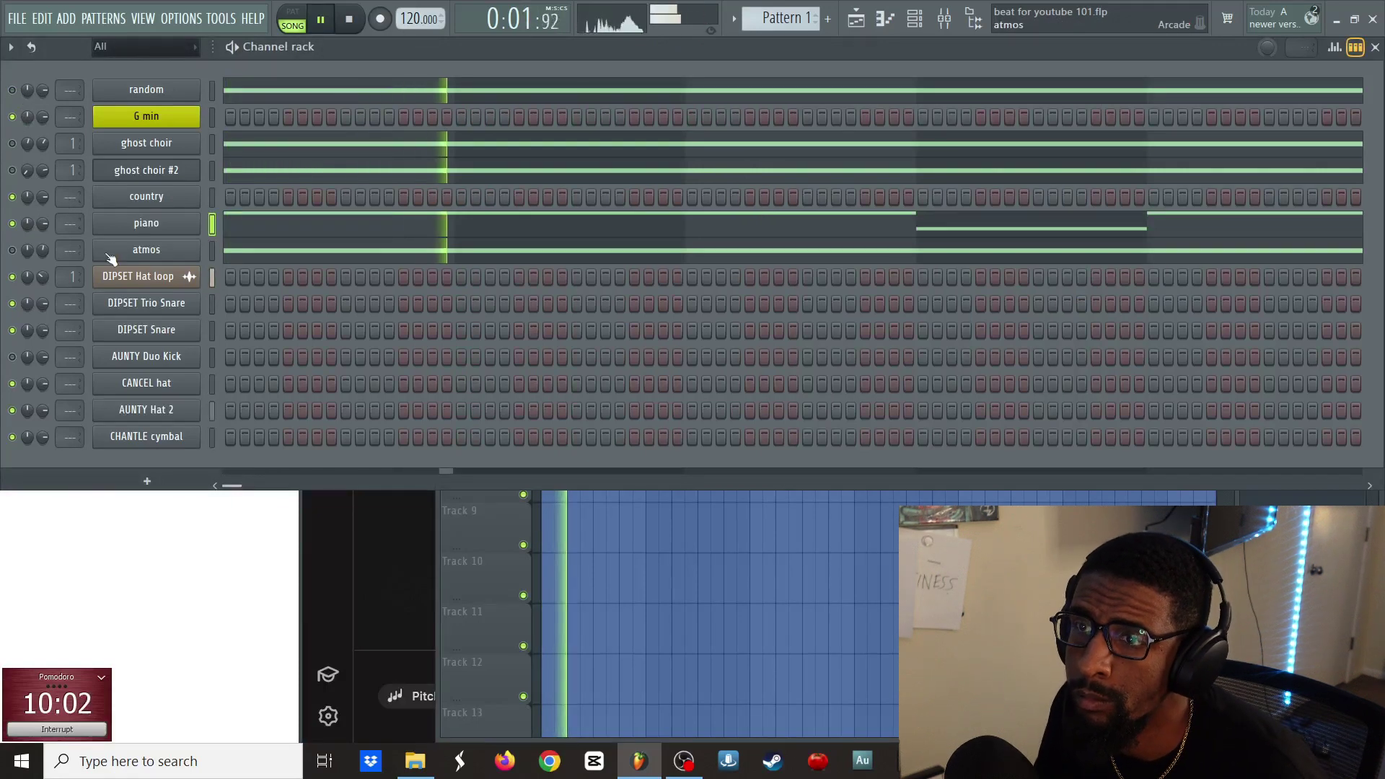
left_click(600, 547)
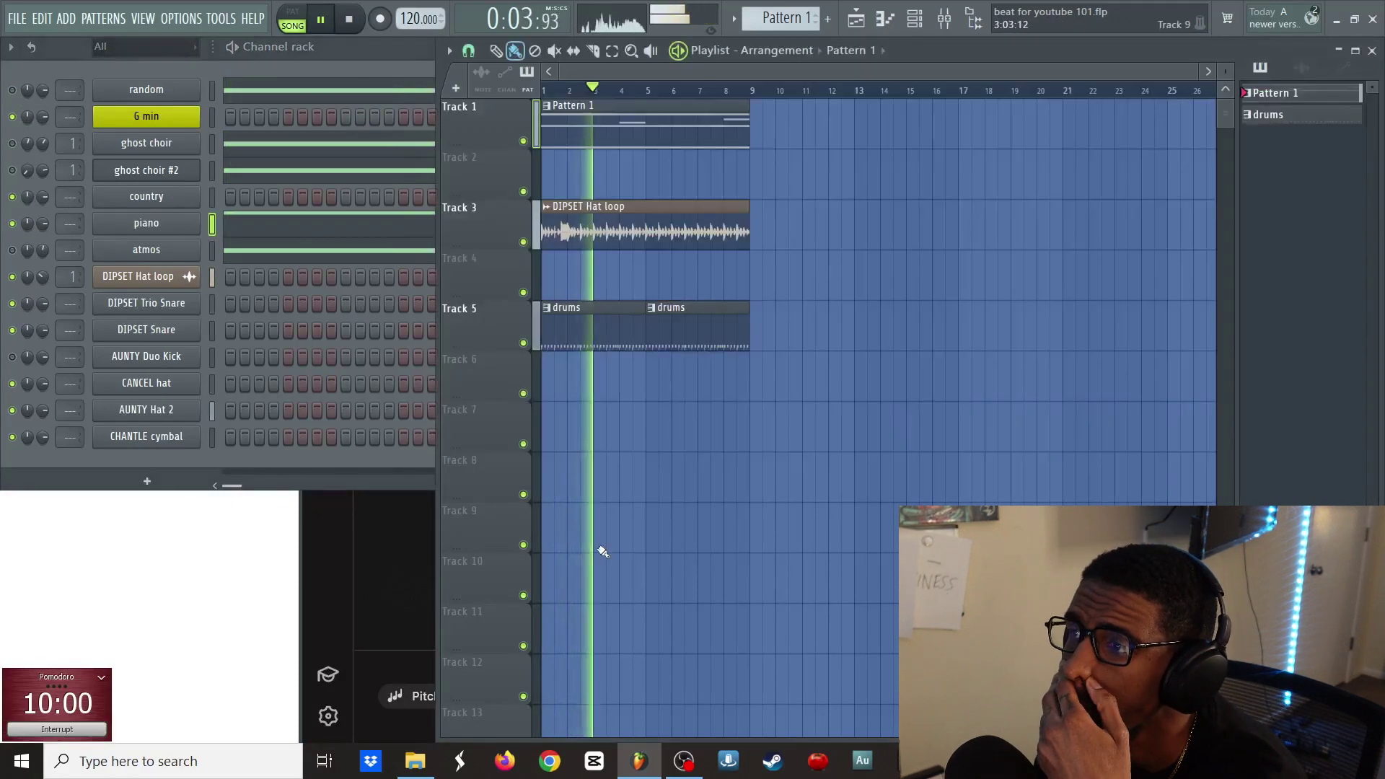
- Switch to the drums pattern and unmute the AUNTY Duo Kick channel while the song plays
left_click(610, 345)
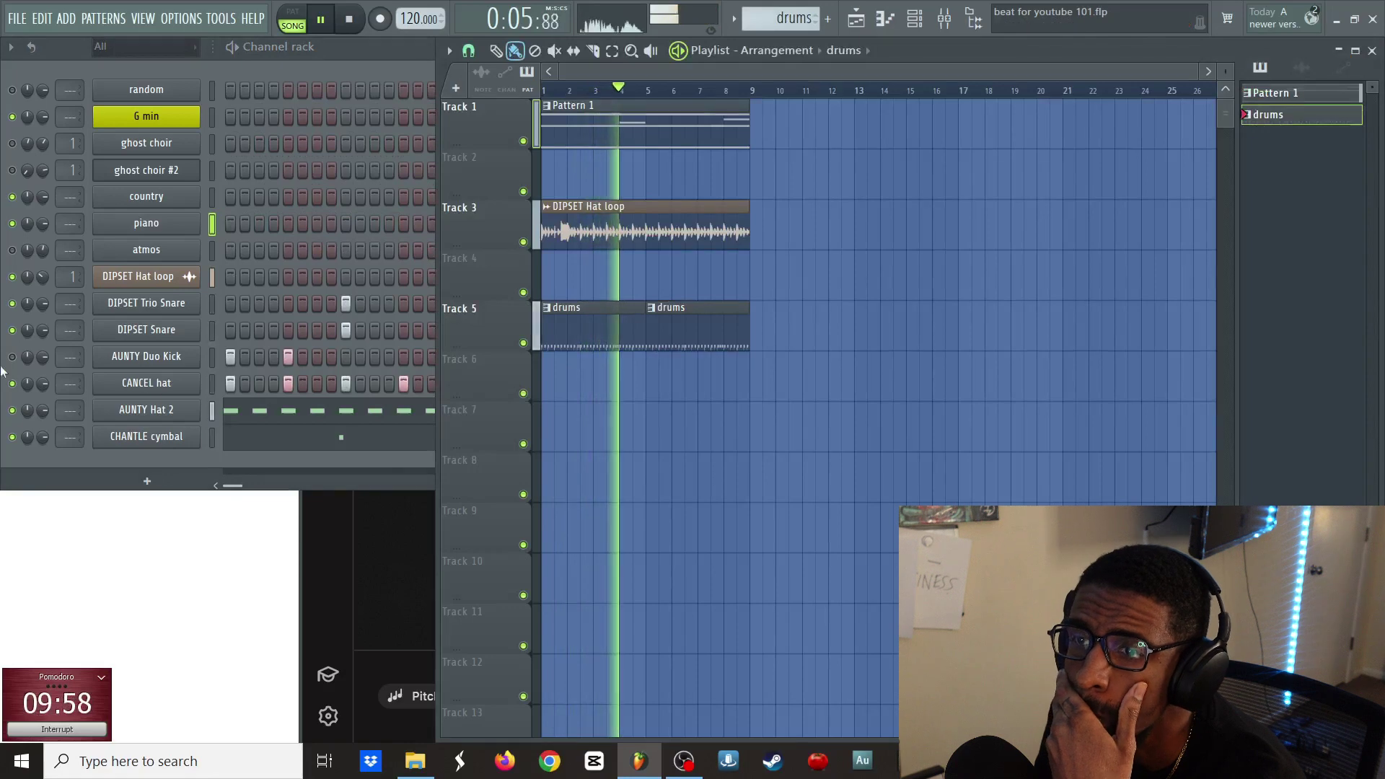
left_click(26, 357)
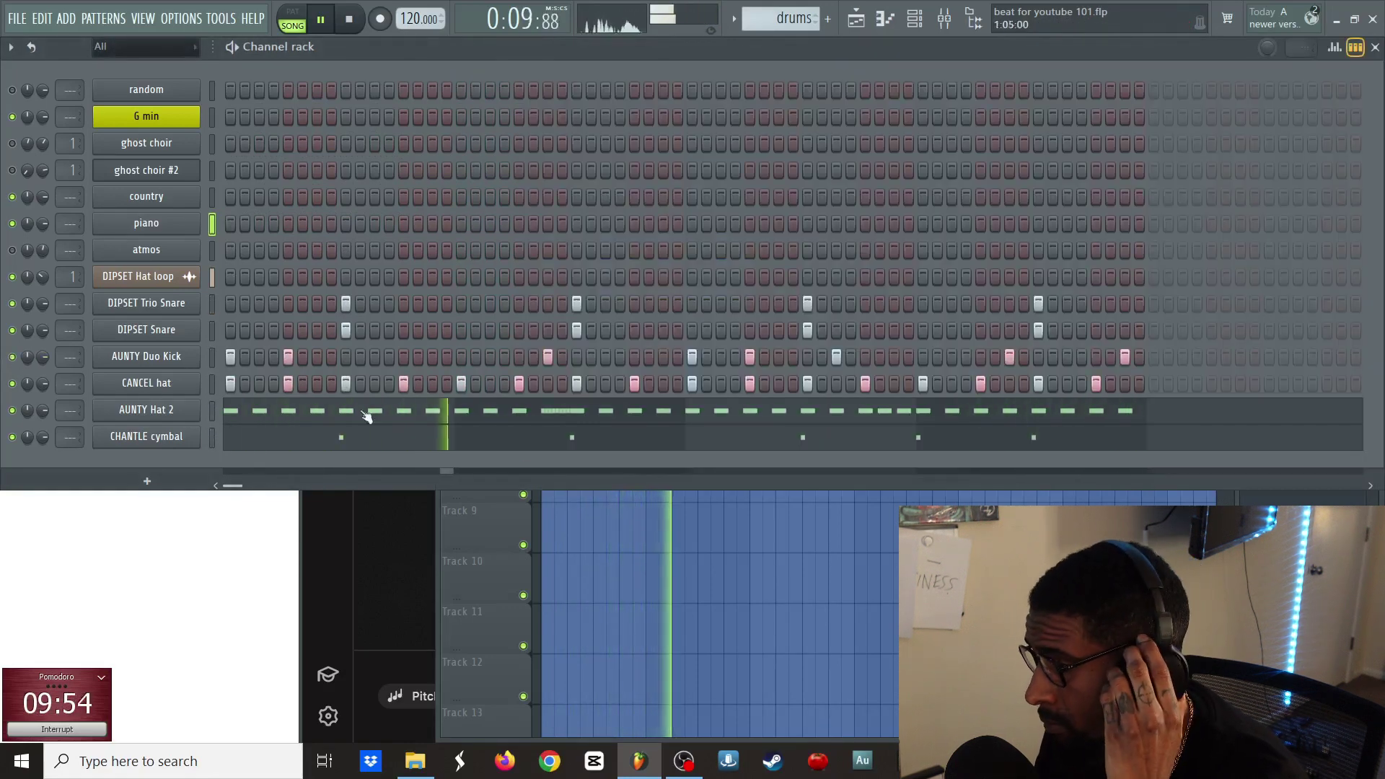
left_click(743, 559)
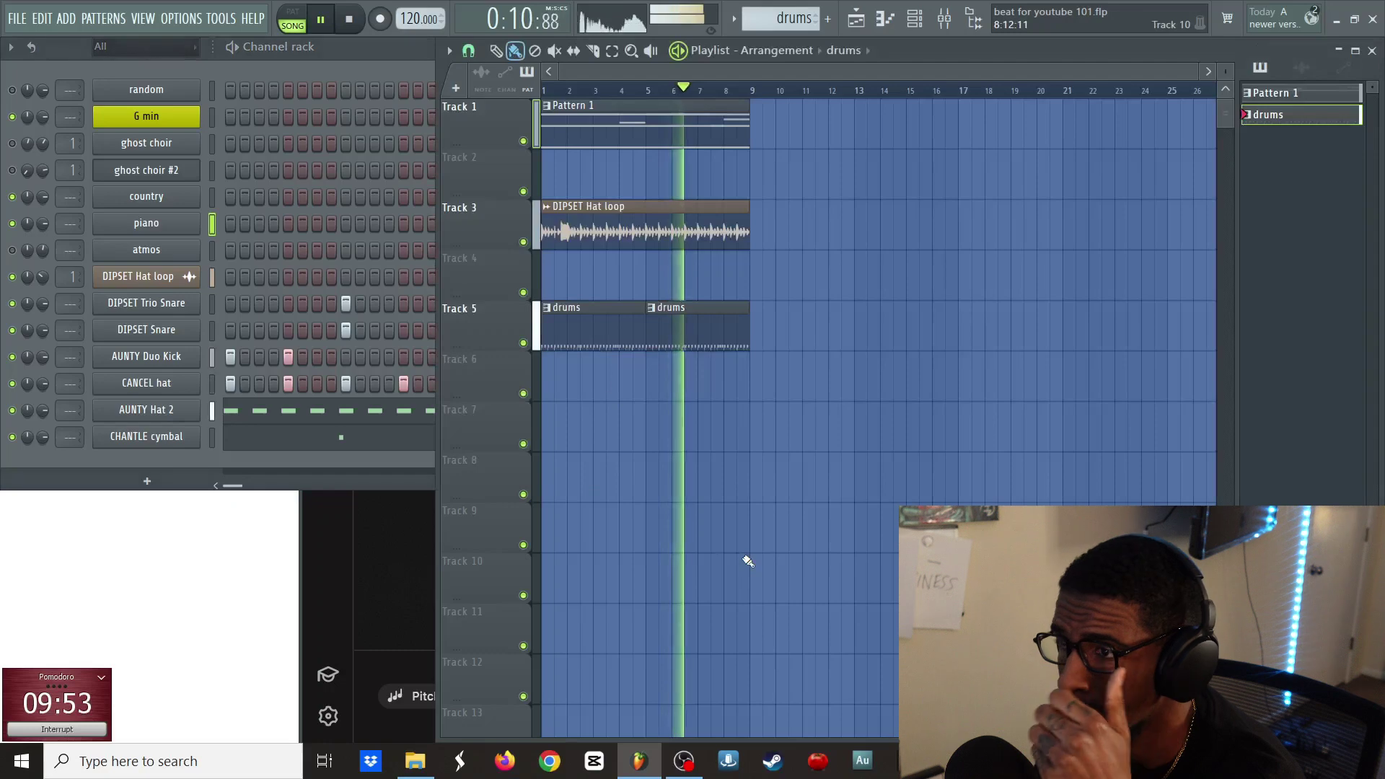
- Raise the piano's Delay, Reso Space, Formant Wave and Spread macros in Arcade, and set its channel volume to 86%
left_click(352, 537)
left_click(146, 169)
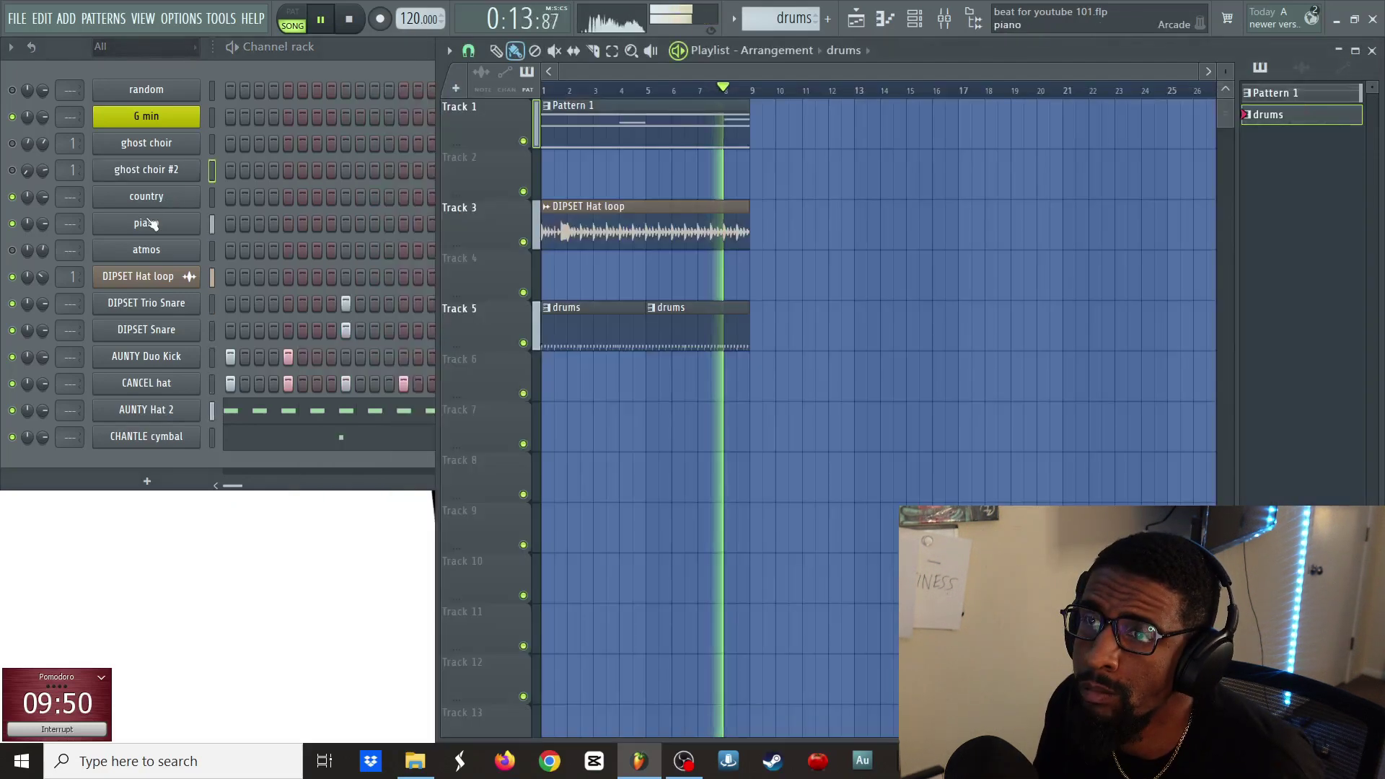
left_click(145, 225)
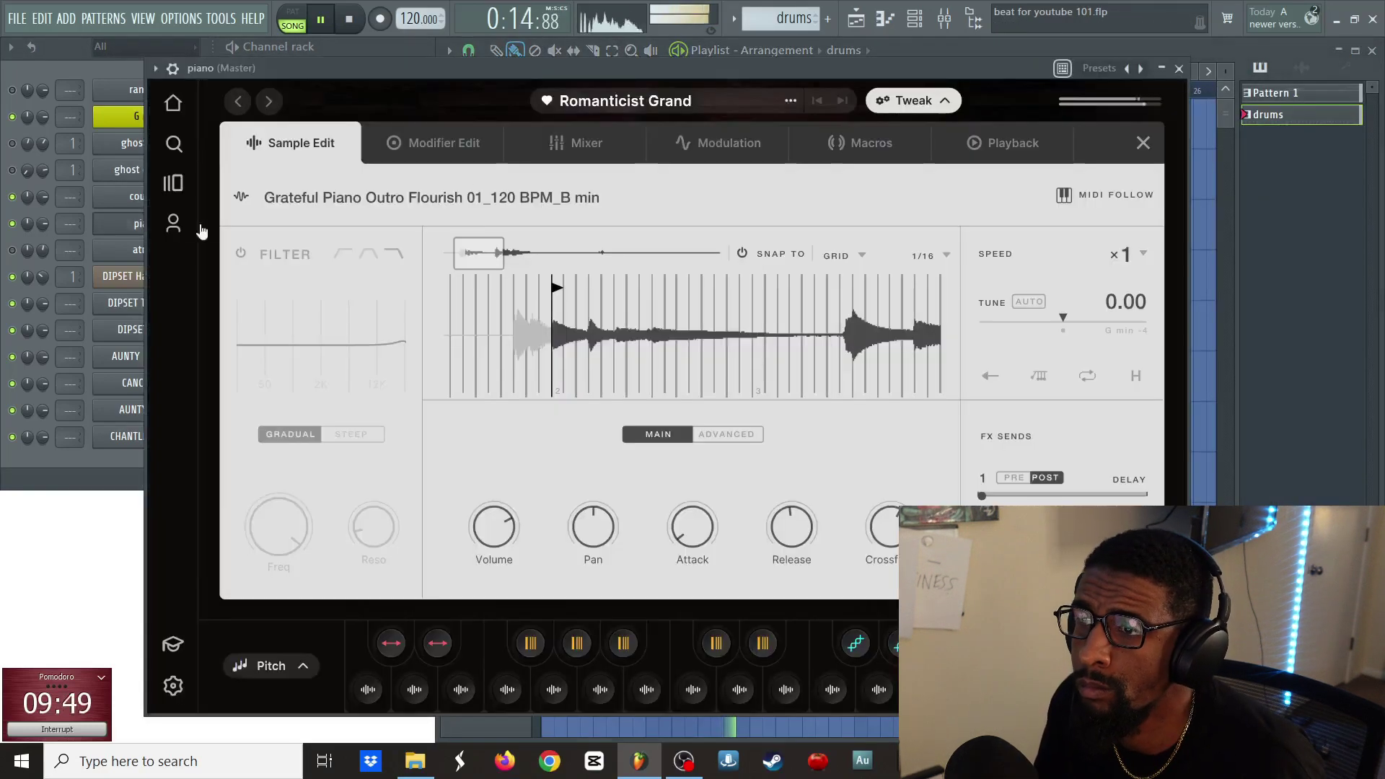
left_click(1147, 146)
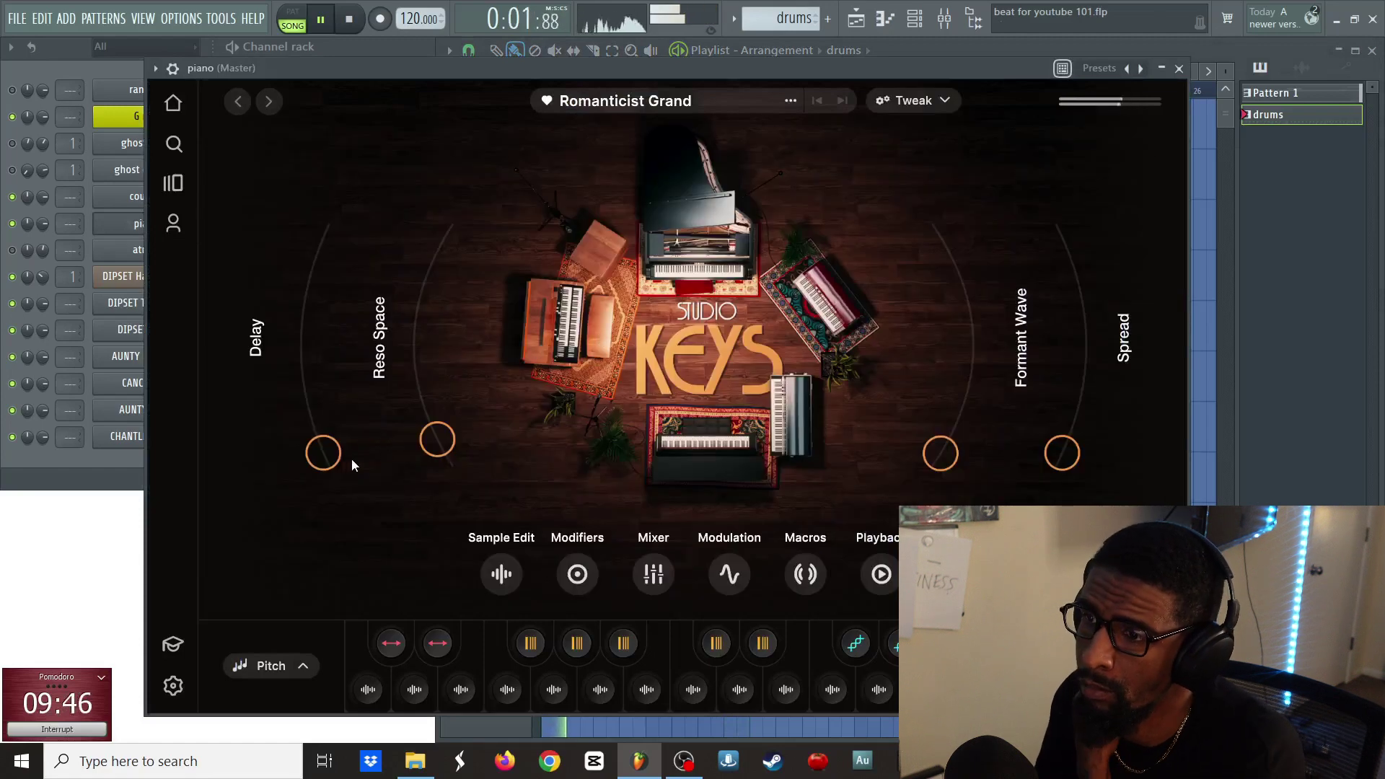
left_click_drag(338, 345, 336, 336)
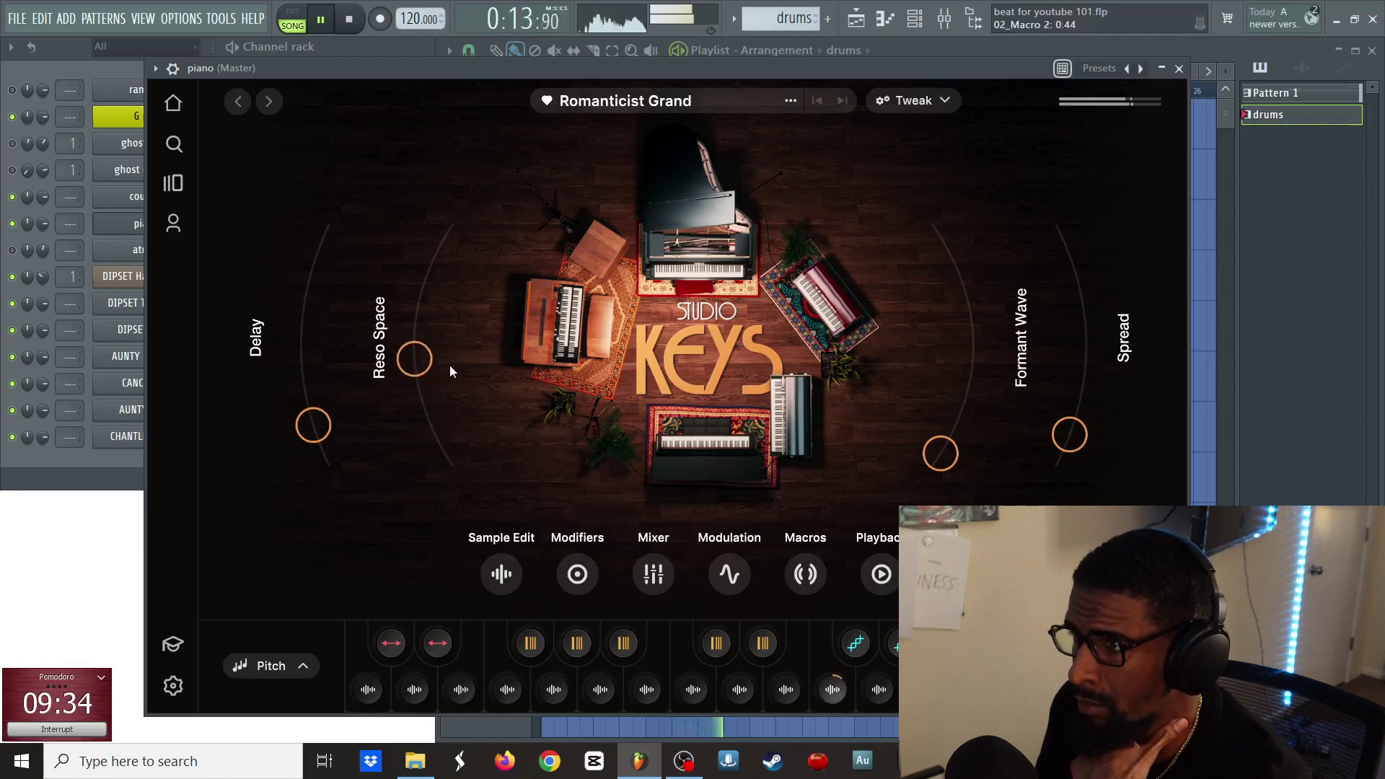
left_click_drag(449, 365, 448, 328)
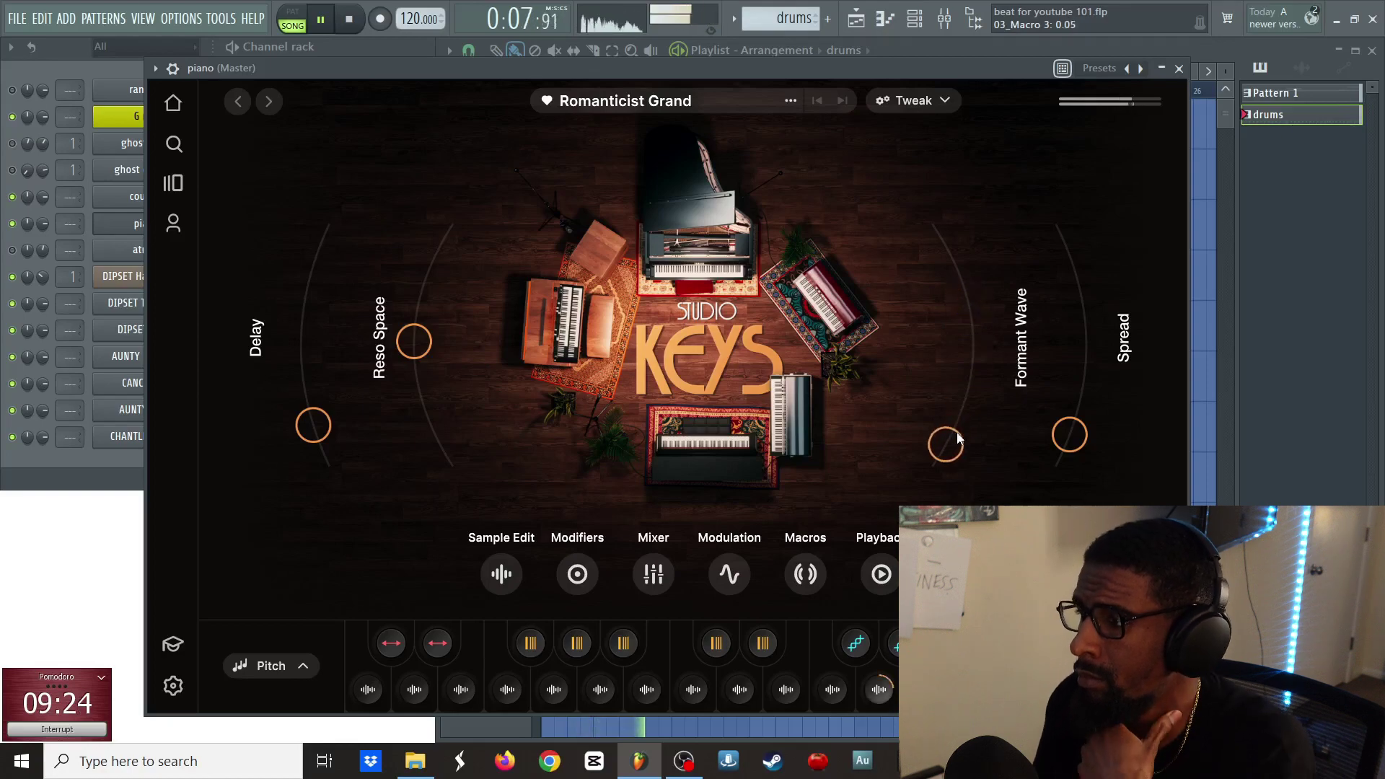
key("Escape")
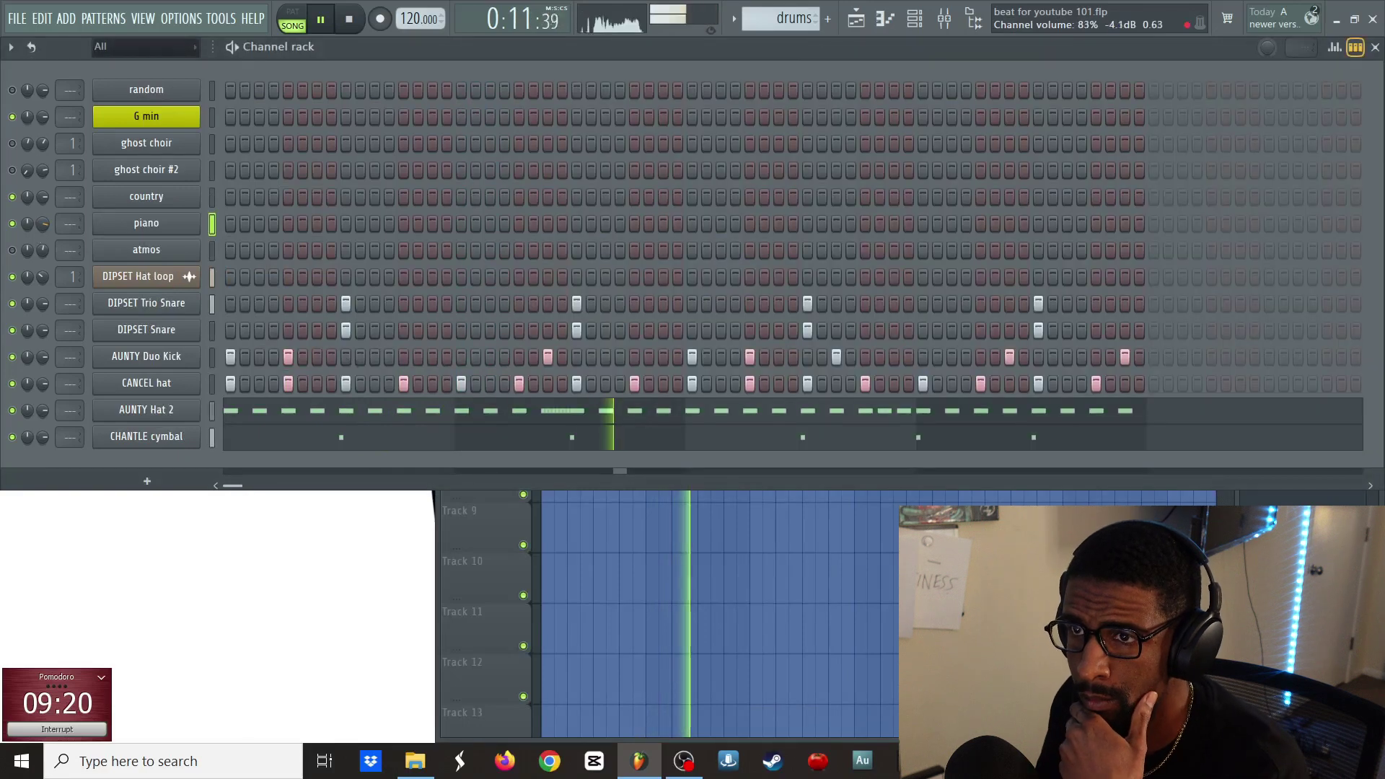
left_click(38, 223)
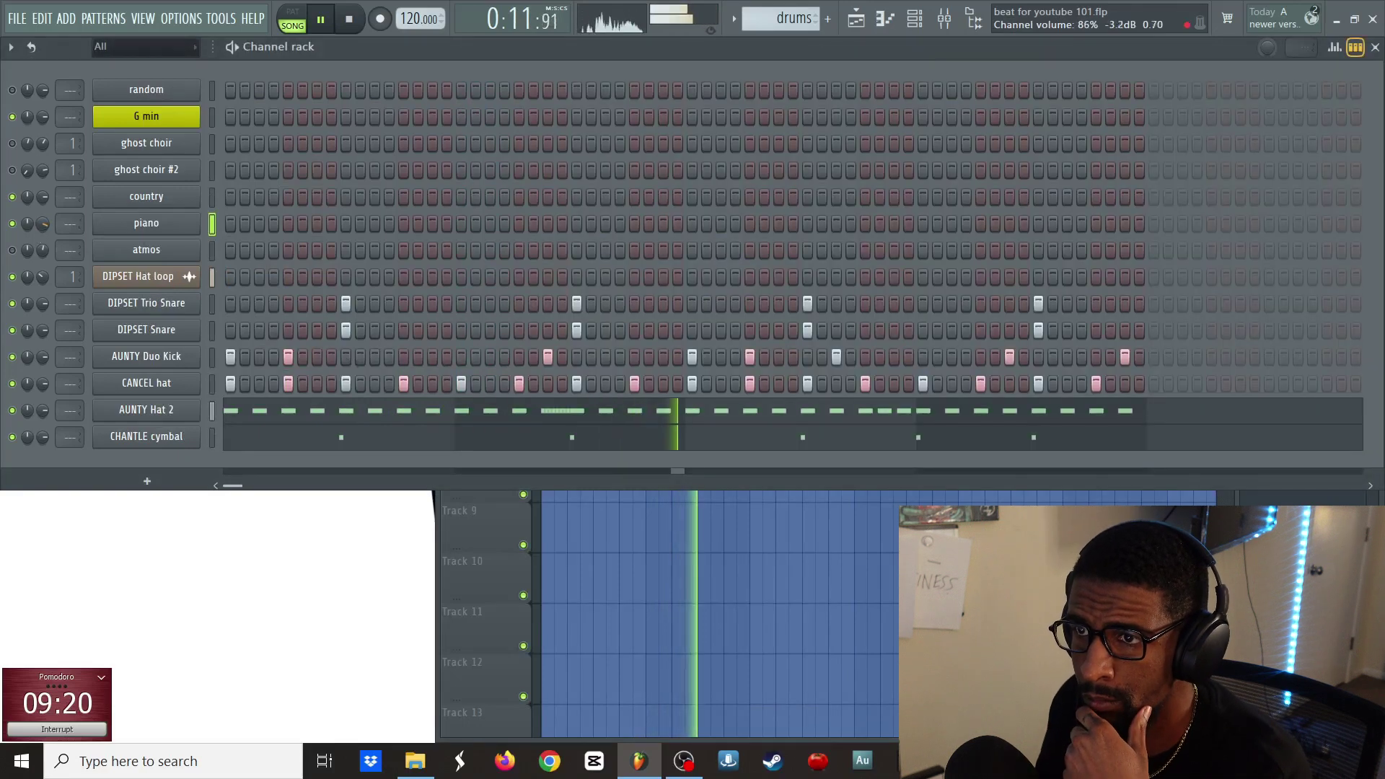
- Add a quick fade-out to the DIPSET Trio Snare sample and pan the channel 10% left
left_click(159, 307)
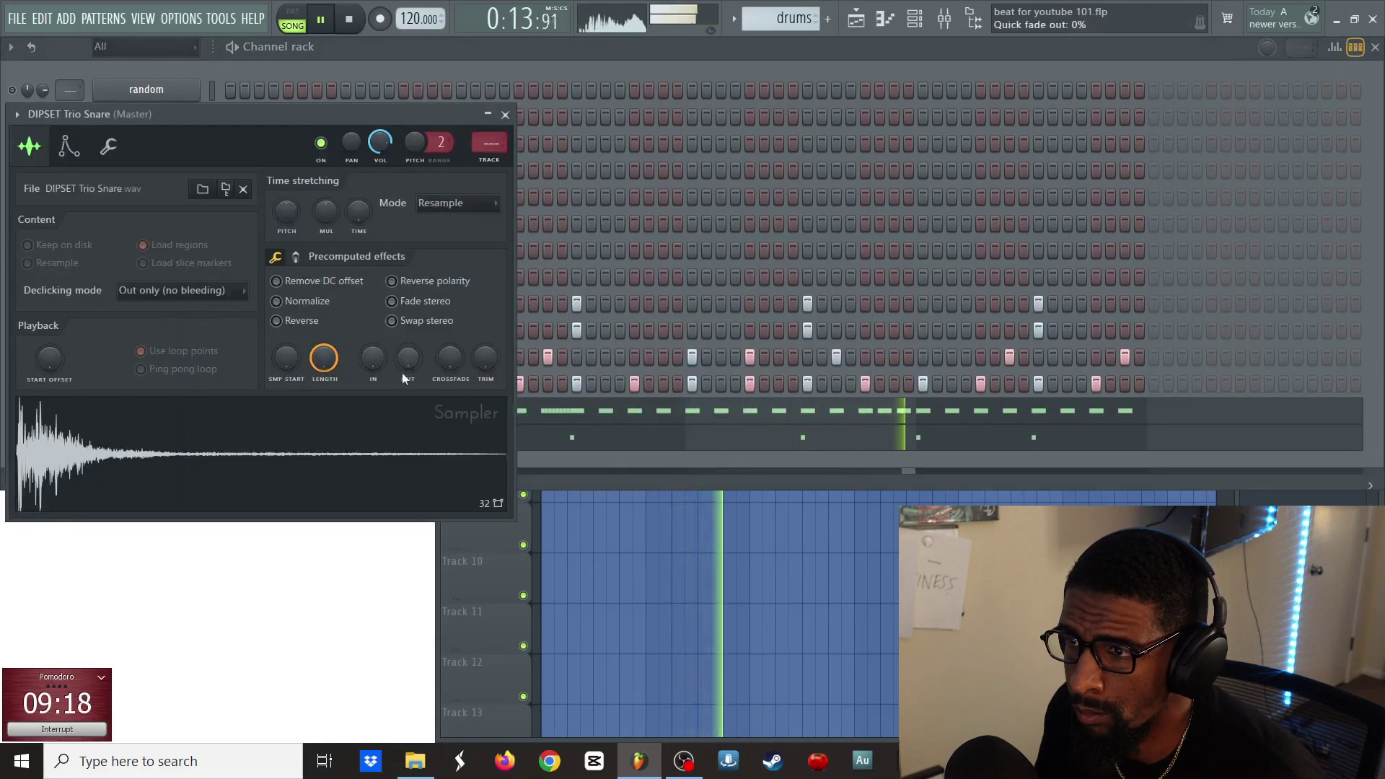
mouse_move(402, 365)
left_mouse_down()
mouse_move(408, 354)
mouse_move(409, 367)
left_mouse_up()
scroll(352, 145, "down", 3)
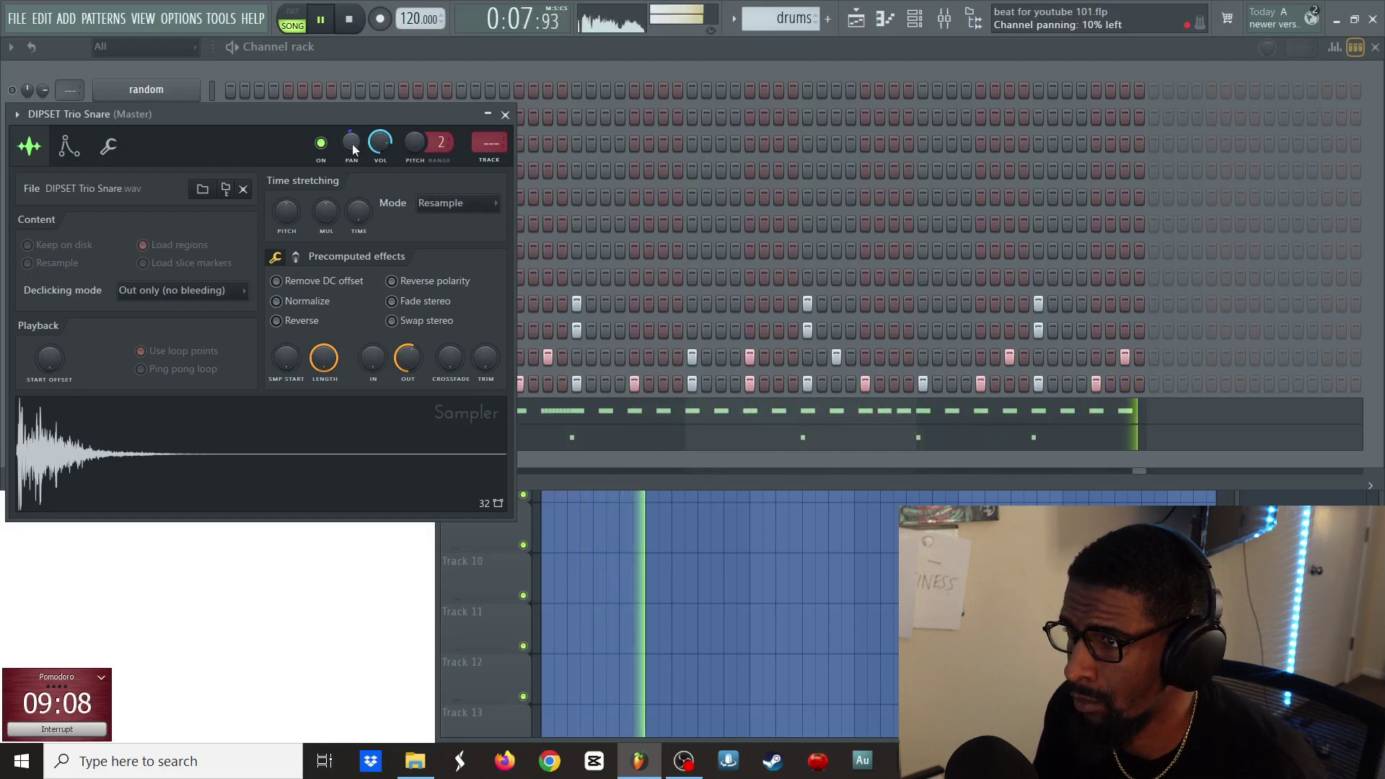
key("Escape")
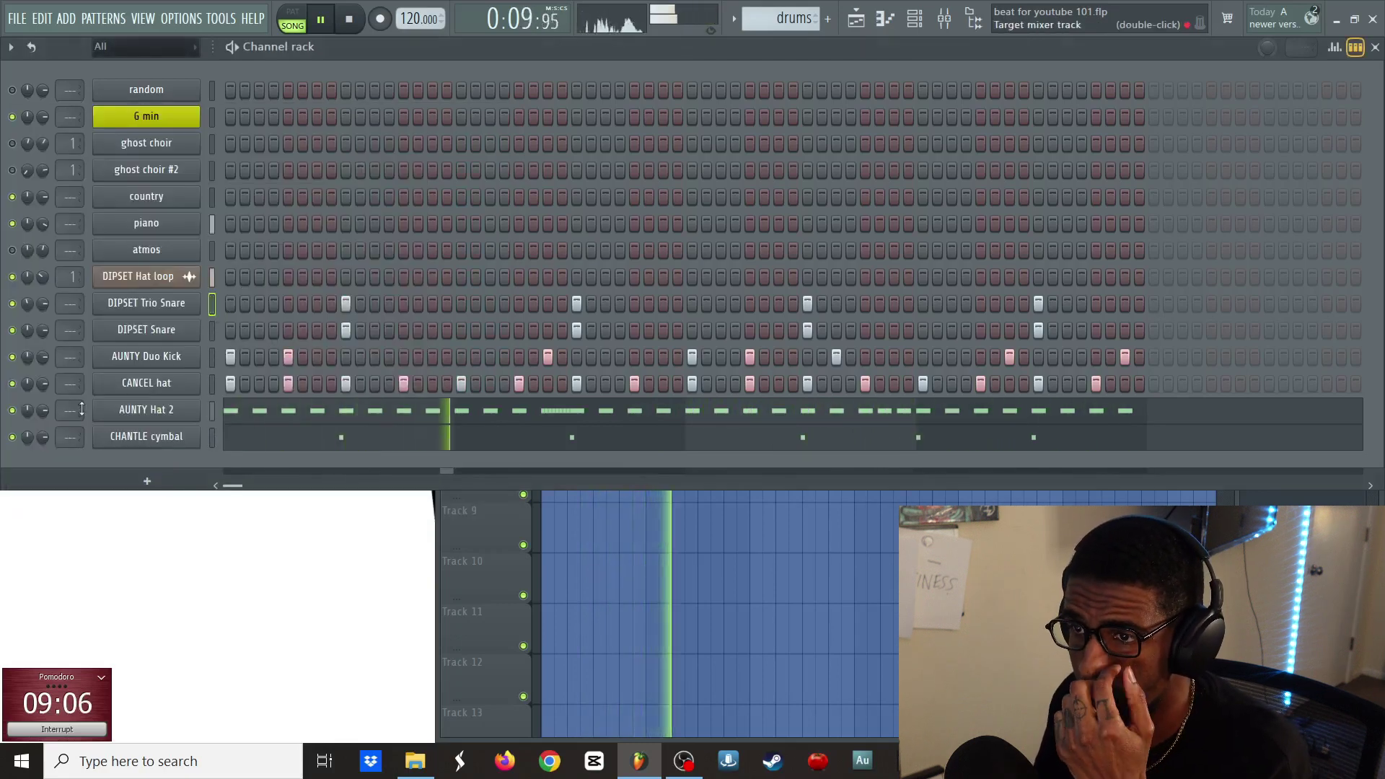
- Add a quick fade-out to the CHANTLE cymbal sample and pan the channel 31% right
left_click(147, 436)
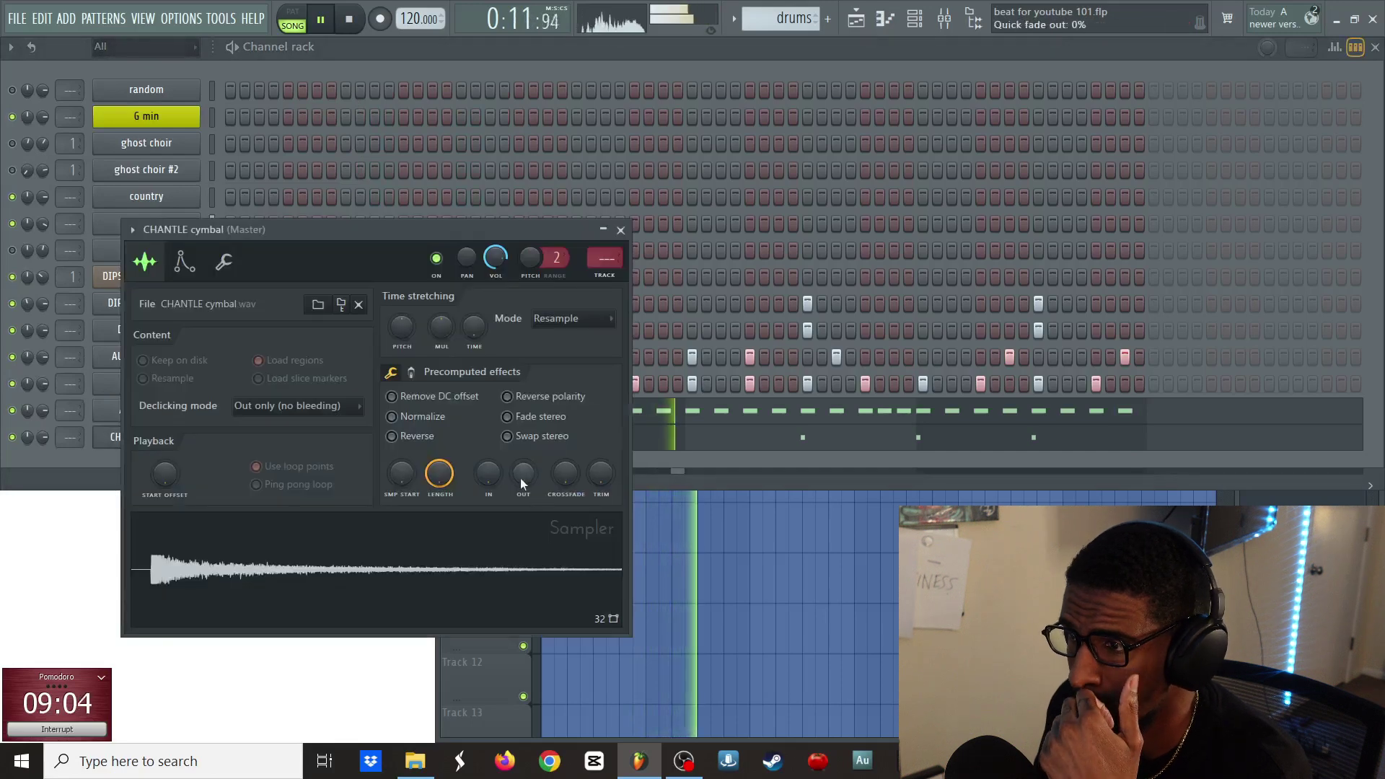
mouse_move(521, 478)
left_mouse_down()
mouse_move(521, 448)
mouse_move(523, 484)
left_mouse_up()
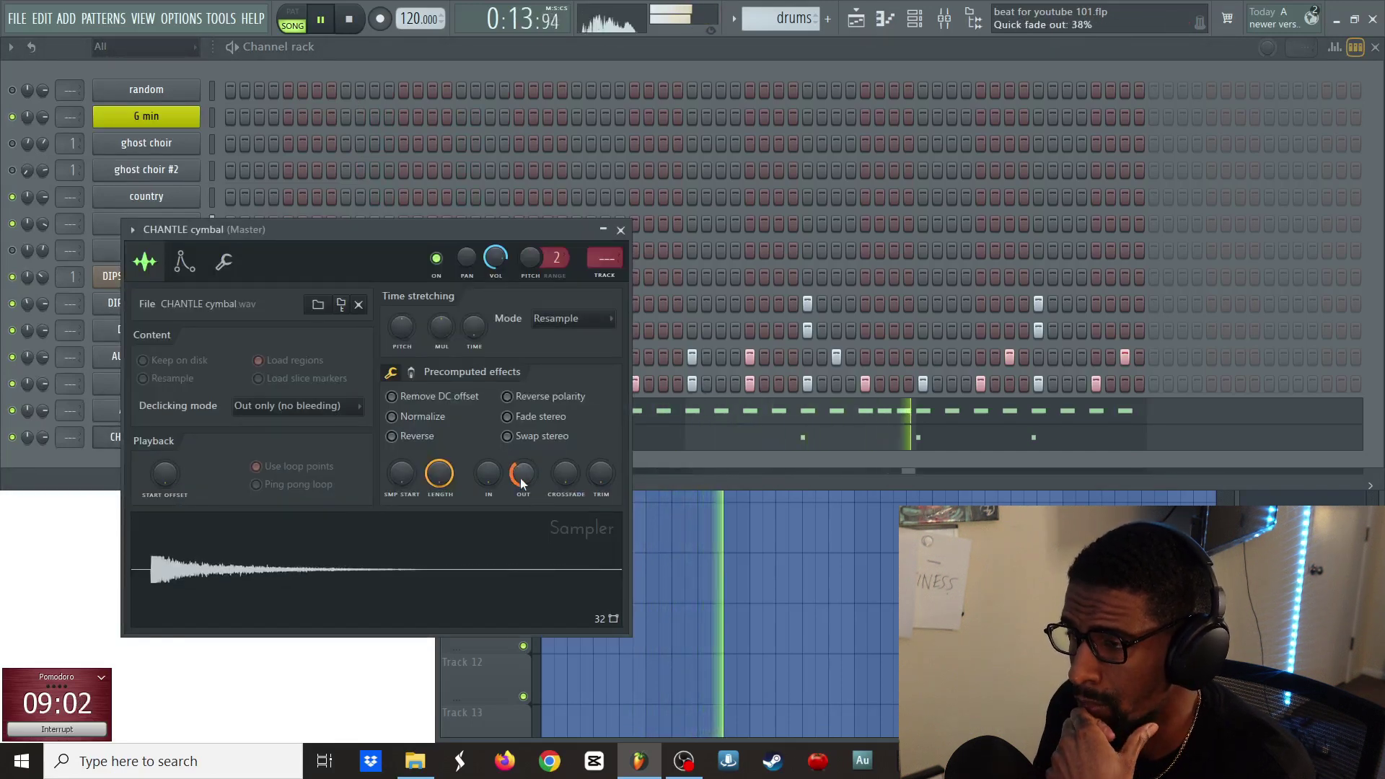
left_click_drag(467, 257, 470, 262)
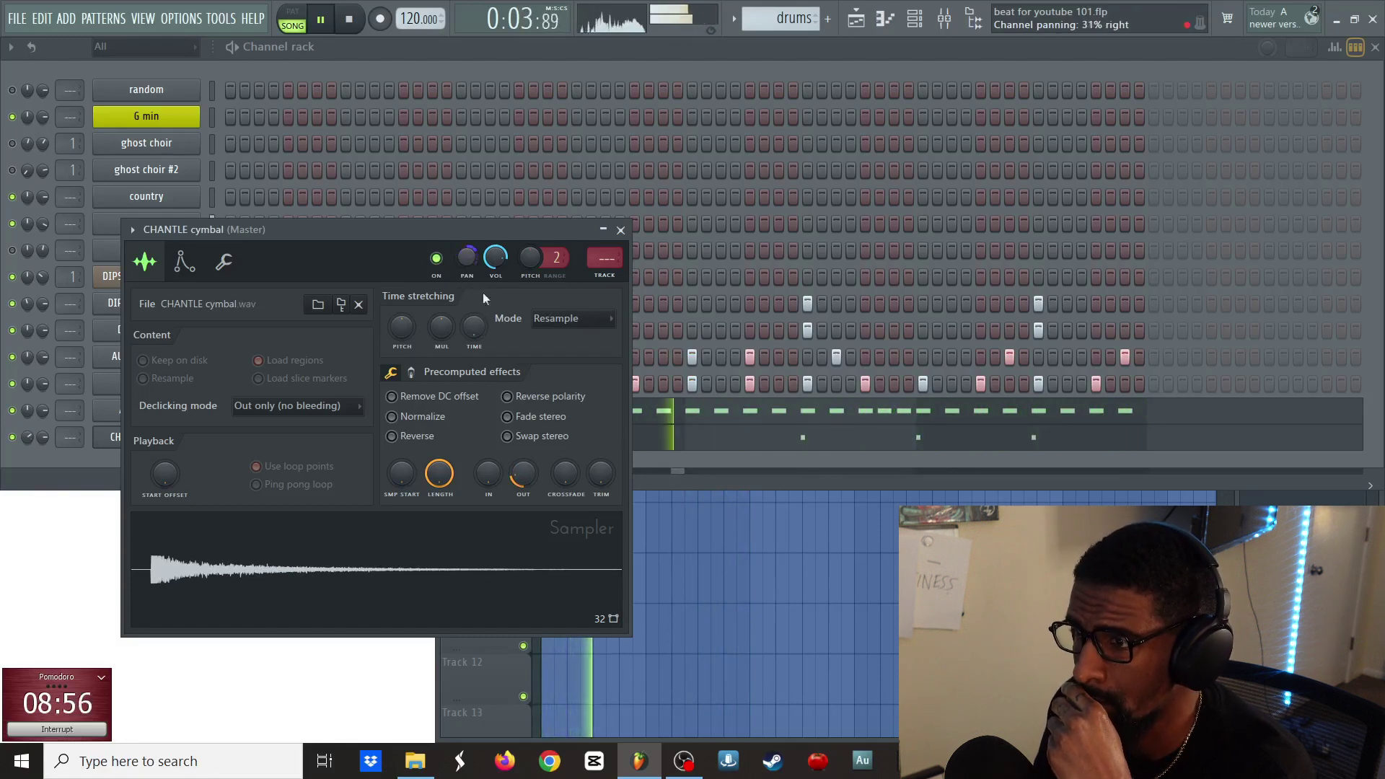
key("Escape")
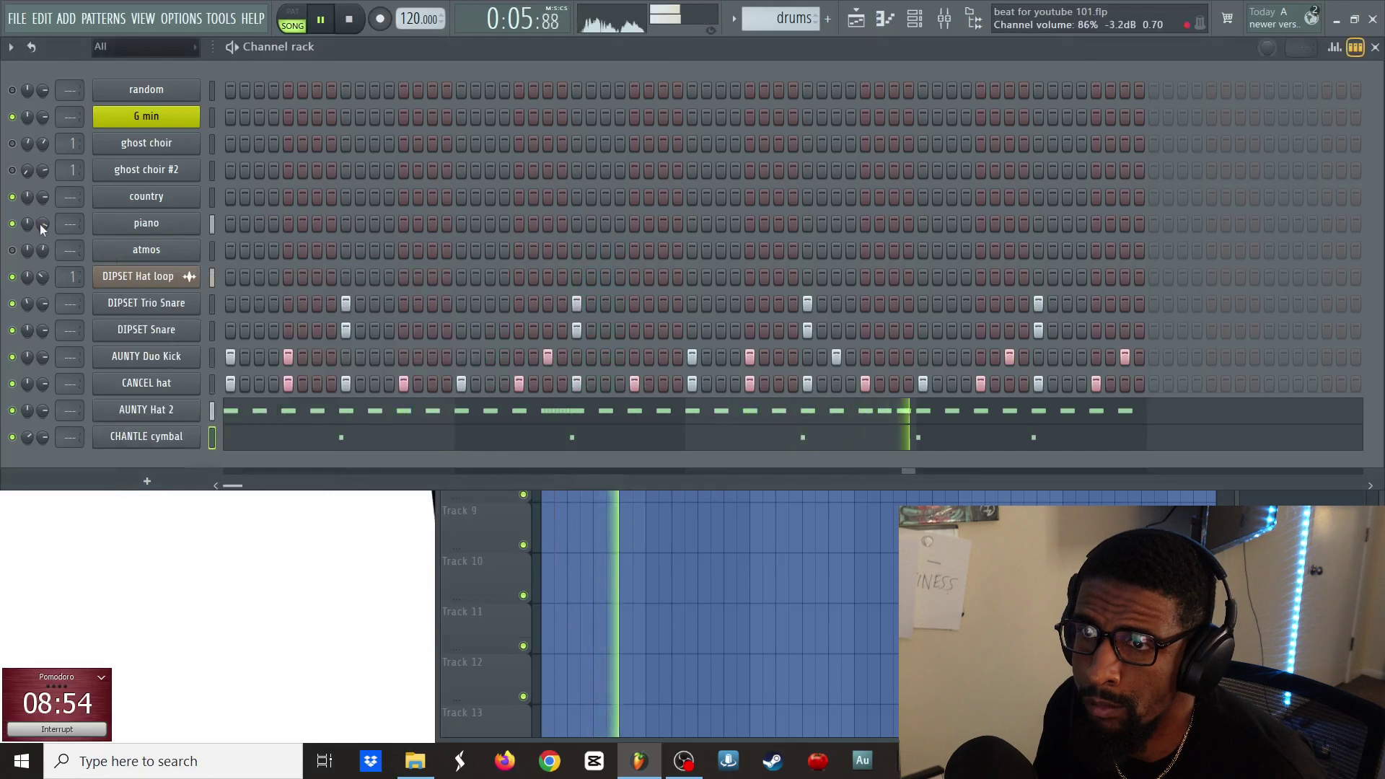
- Pan the piano channel to the left and return to the playlist
left_click_drag(28, 226, 27, 250)
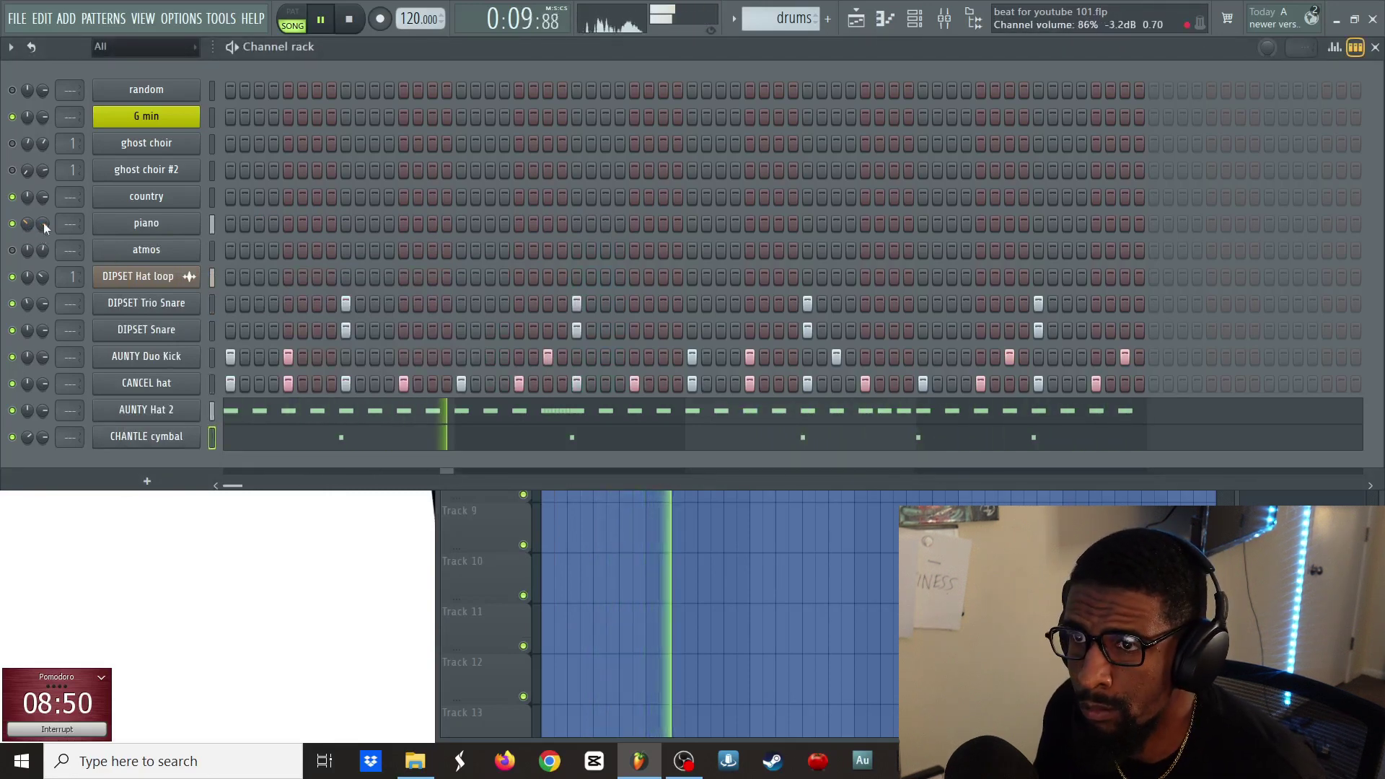
key("F5")
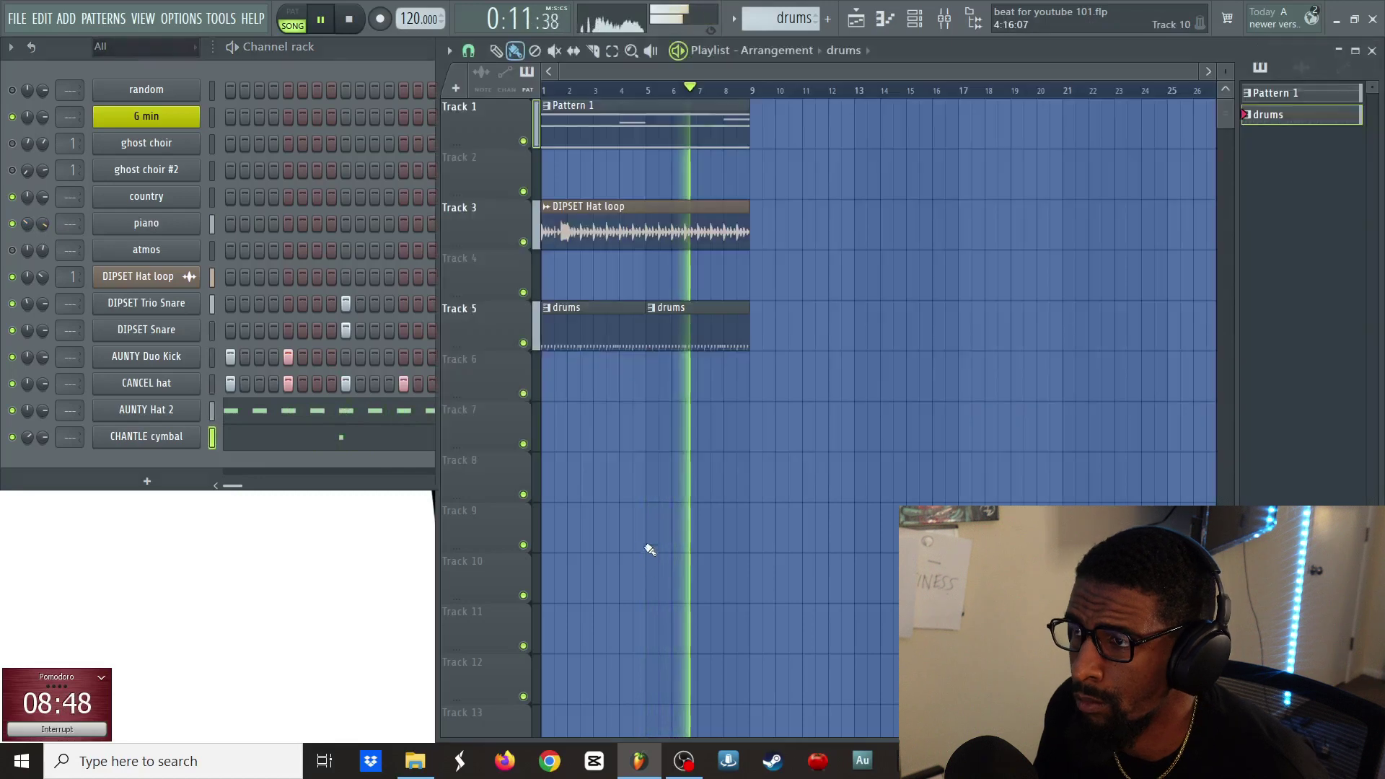
- Switch to Pattern 1, unmute both ghost choir channels and adjust the ghost choir #2 volume
left_click(605, 140)
left_click(2, 185)
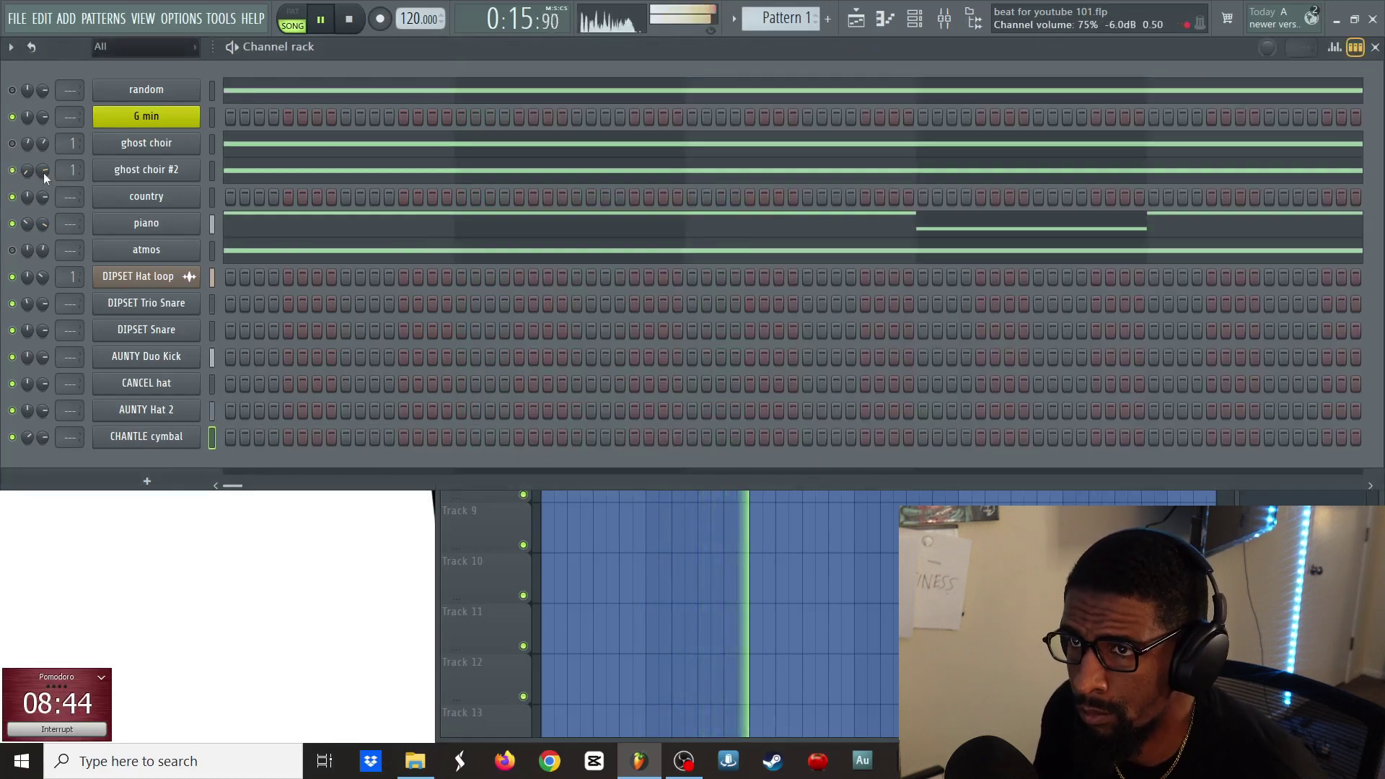
left_click_drag(42, 170, 42, 166)
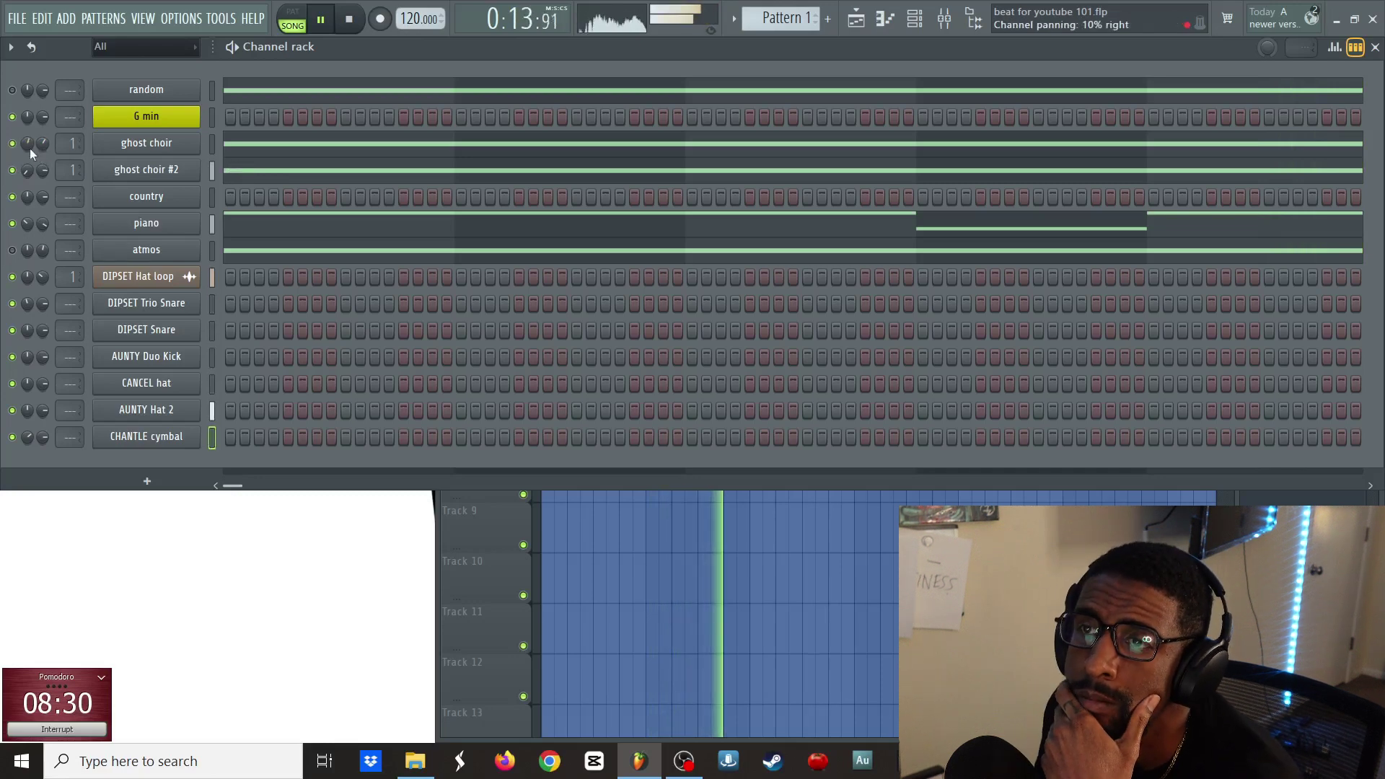
- Adjust the ghost choir channel's panning and pan ghost choir #2 10% right
mouse_move(28, 143)
left_mouse_down()
mouse_move(29, 126)
mouse_move(33, 162)
left_mouse_up()
right_click(31, 167)
left_click(36, 172)
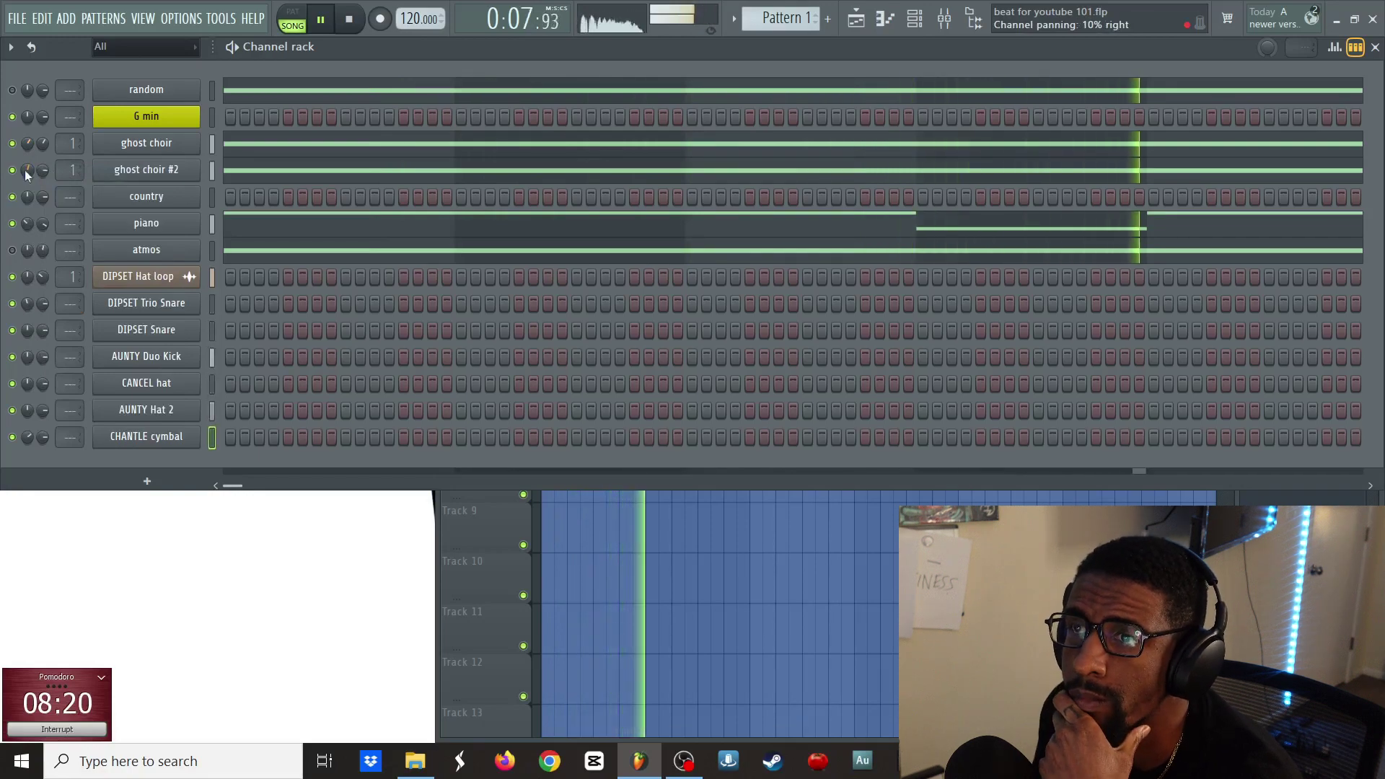
- Replace the eight-bar E4 note of the ghost choir with a four-bar E4 note starting at bar 5
left_click(245, 144)
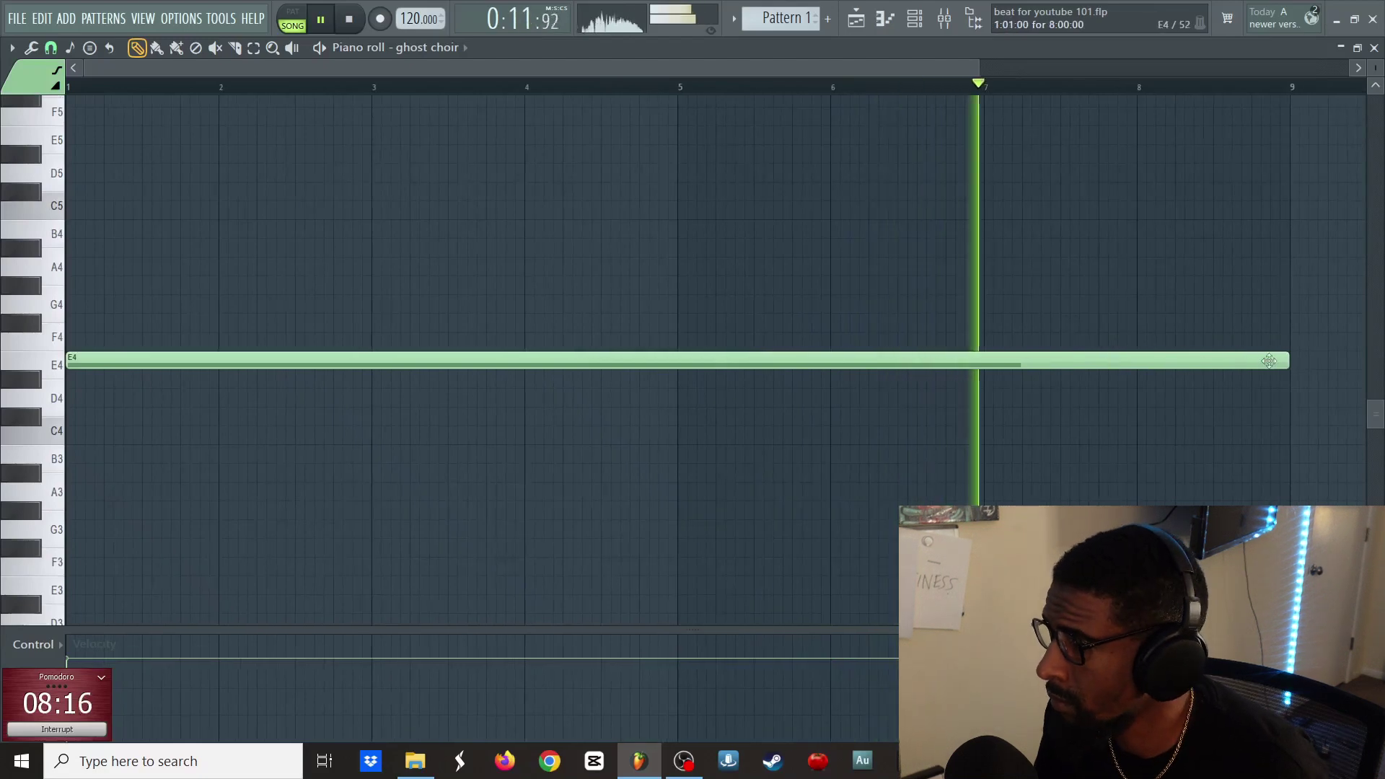
left_click_drag(1288, 360, 675, 372)
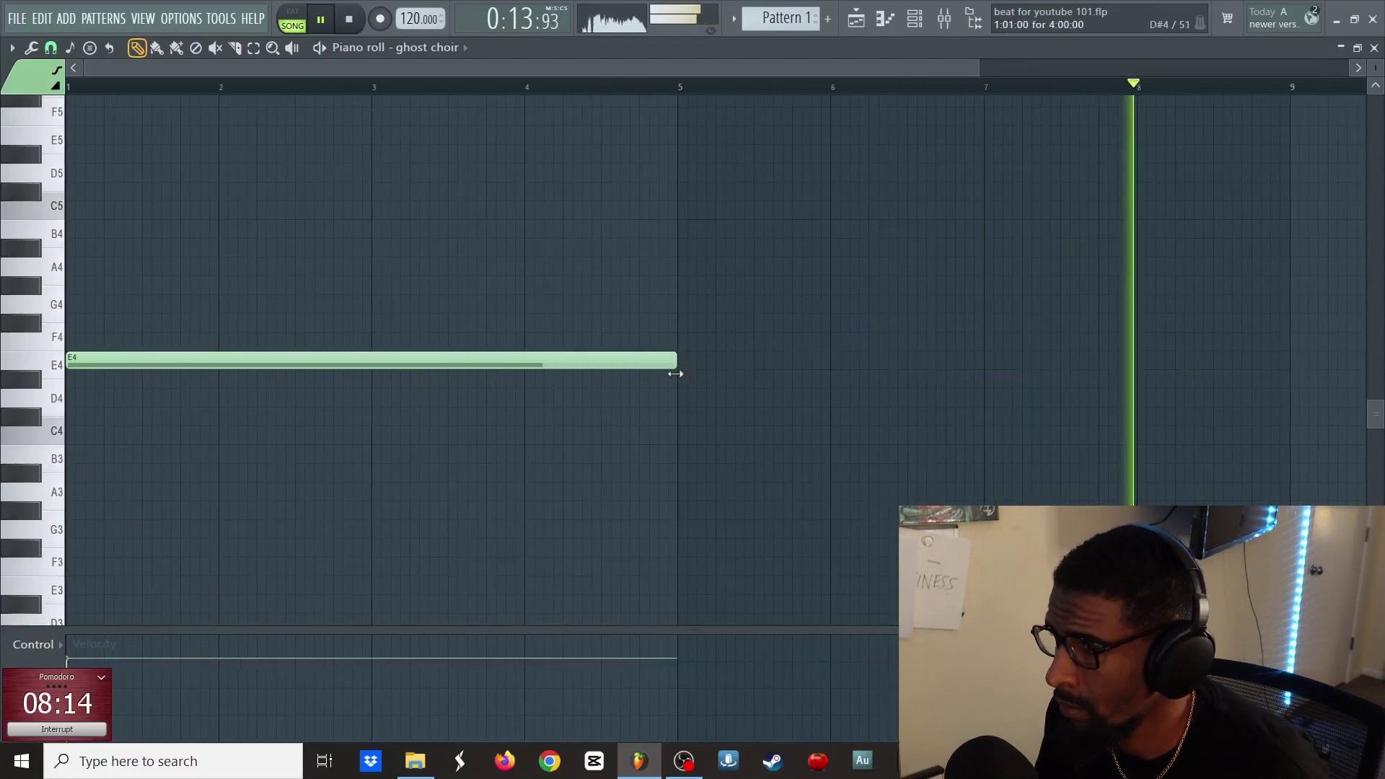
left_click(685, 366)
right_click(634, 359)
key("Escape")
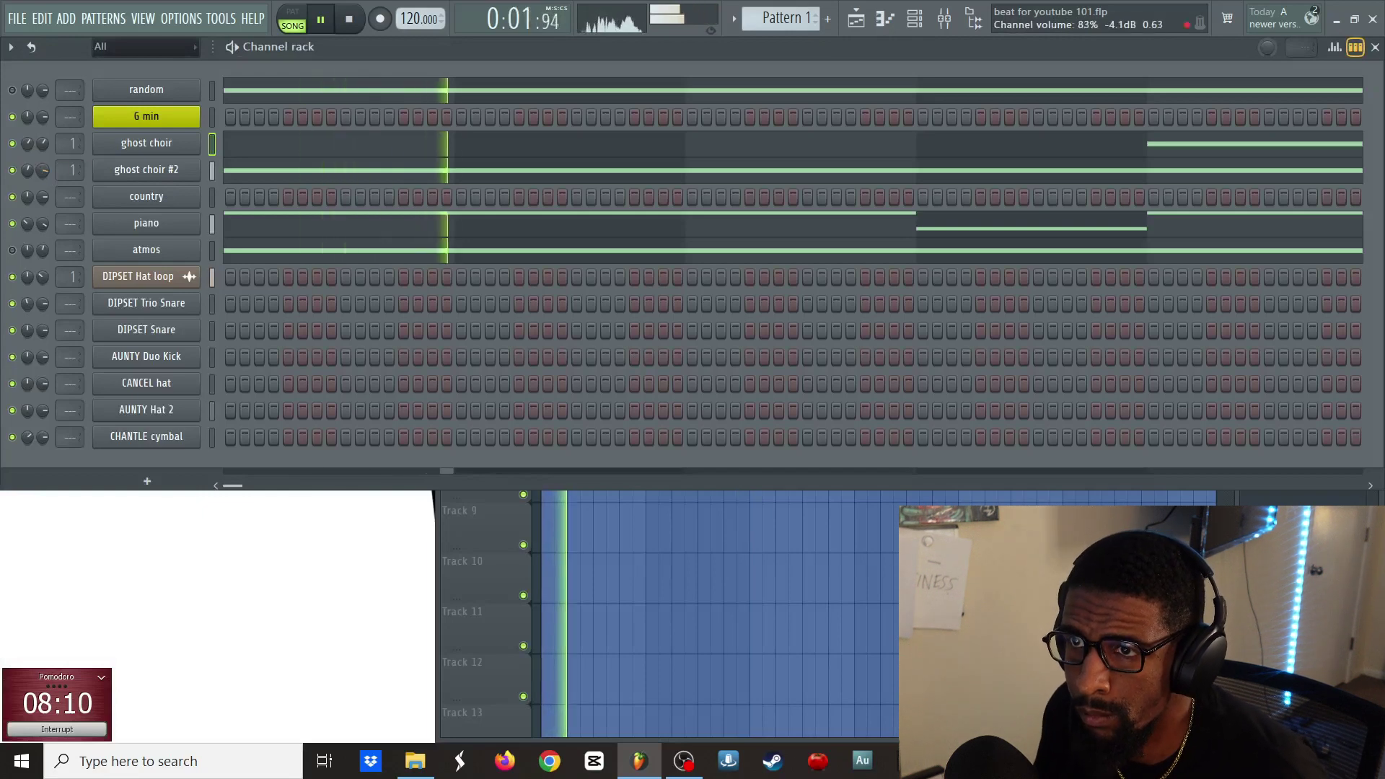
- Raise the ghost choir #2 channel's volume and readjust its panning
left_click_drag(32, 170, 32, 153)
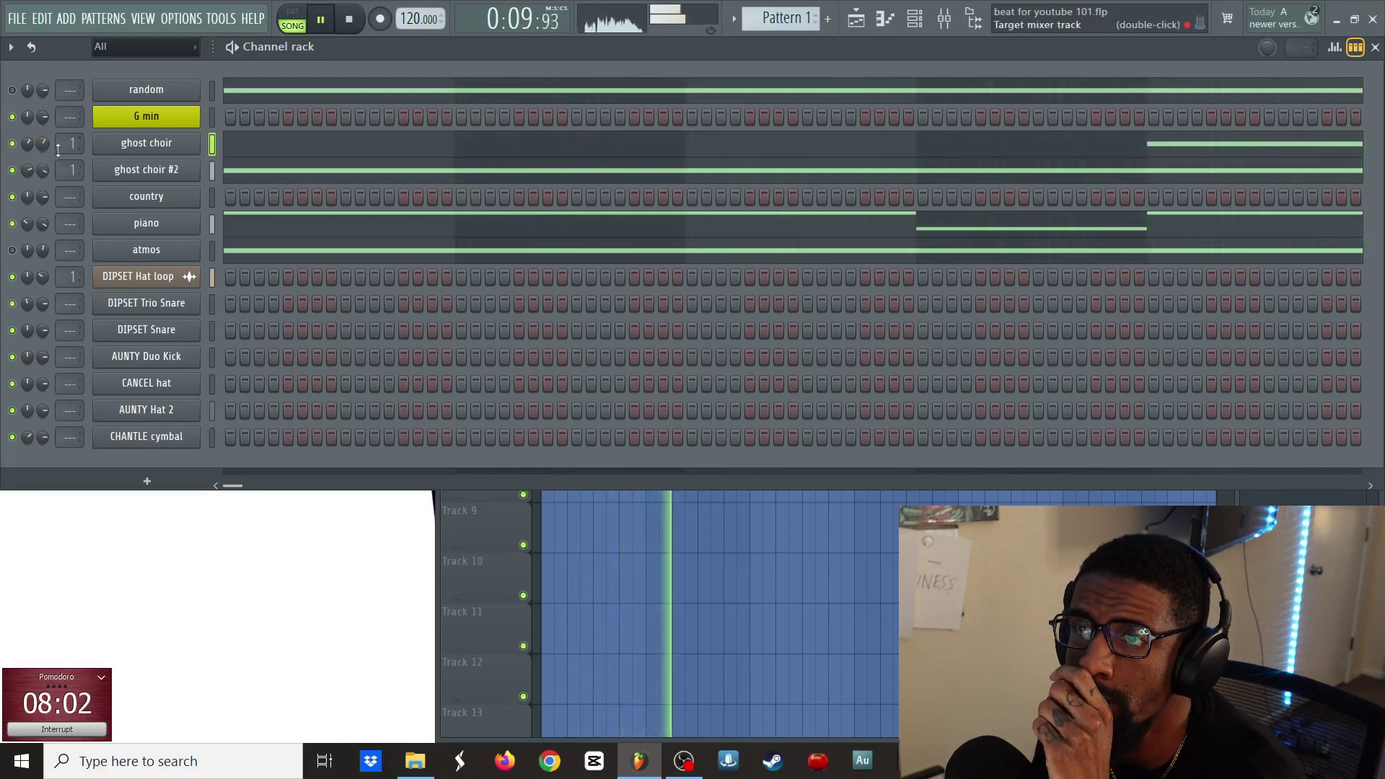
- Clear the ghost choir channel's target mixer track, adjust its panning and stop playback
left_click_drag(62, 147, 29, 141)
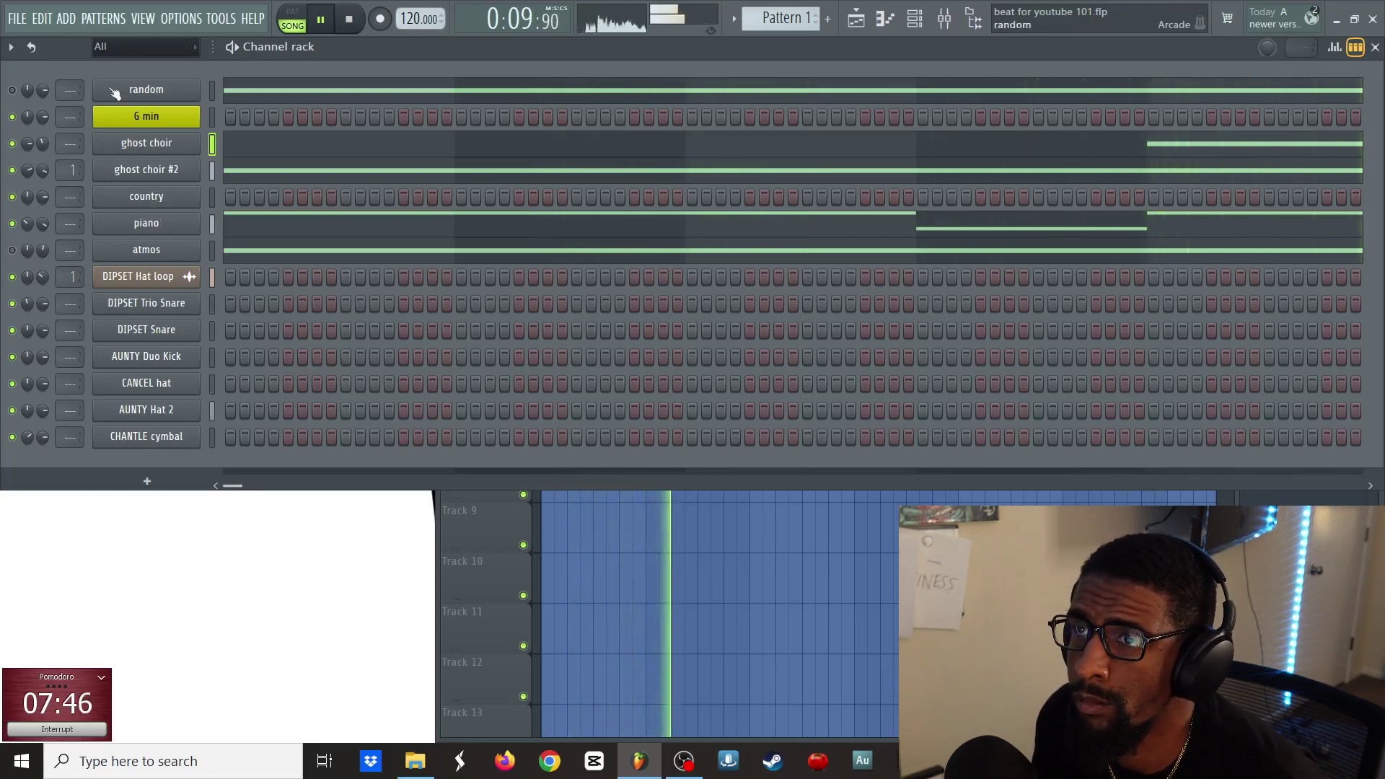
key("space")
- Add a four-bar C5 note at bar 1 to the random channel
left_click(264, 93)
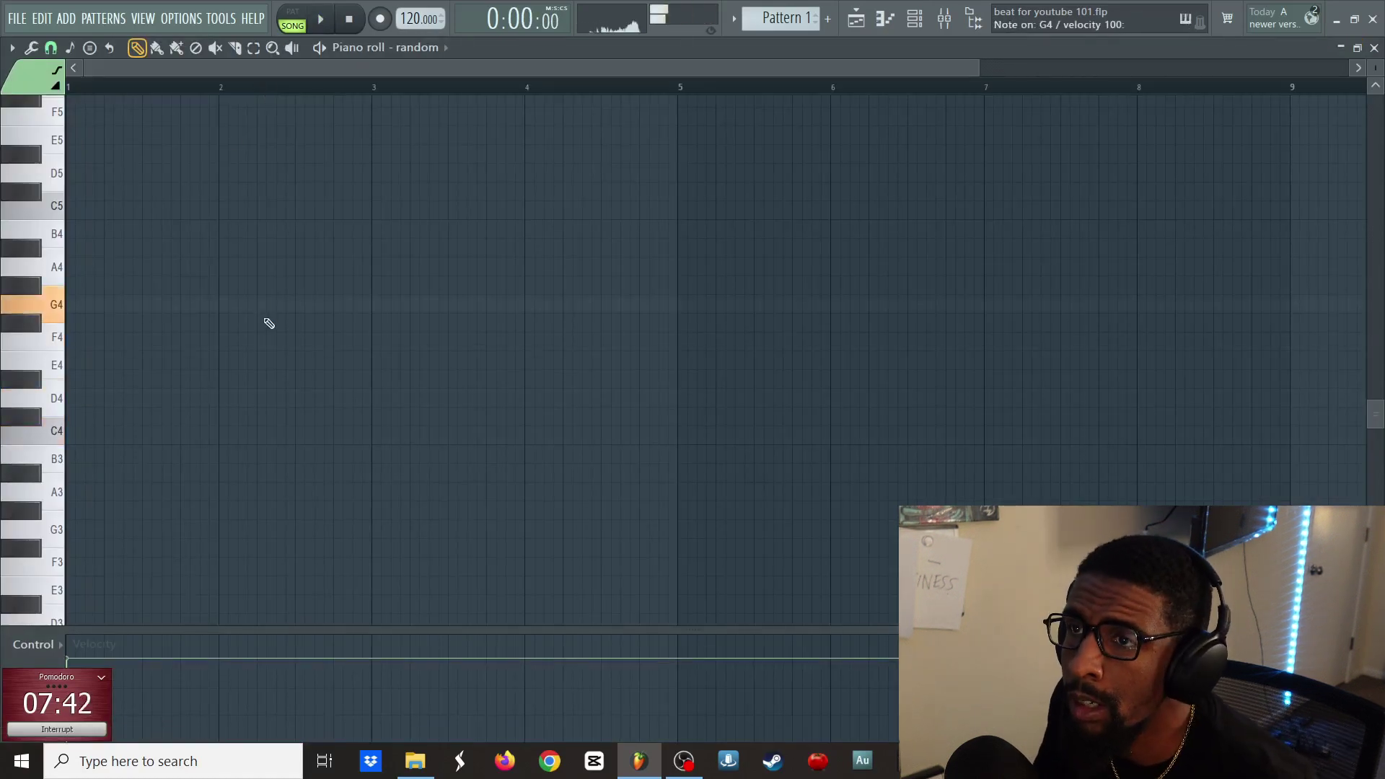
left_click(1375, 48)
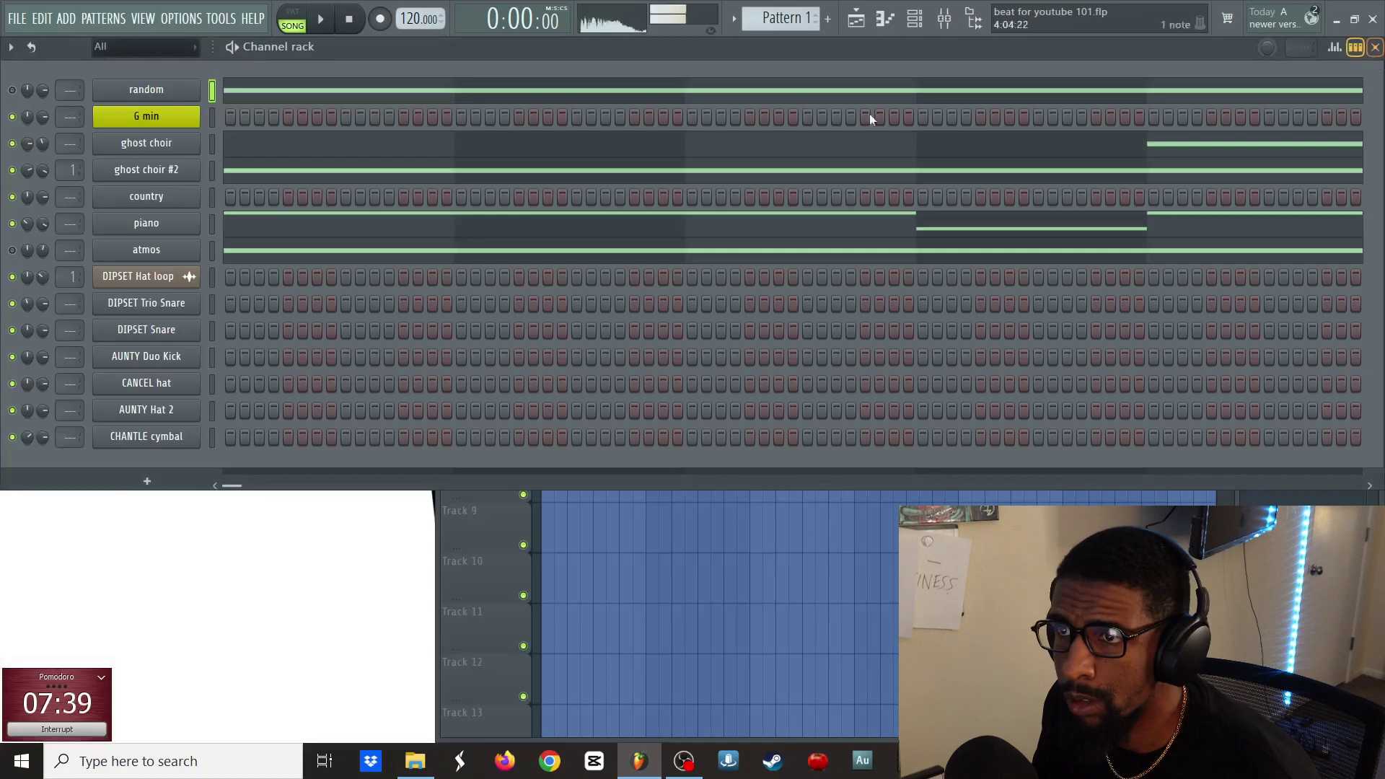
left_click(109, 91)
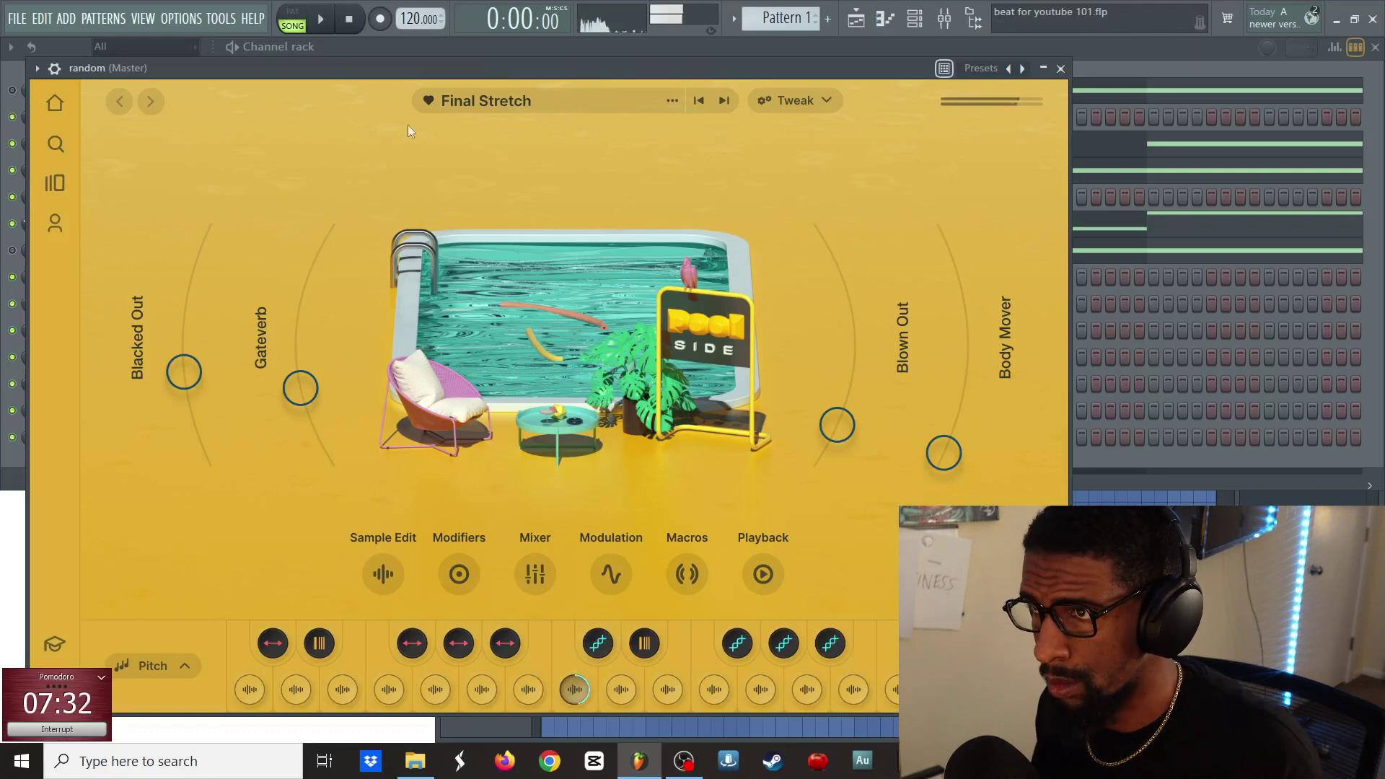
left_click_drag(432, 74, 580, 138)
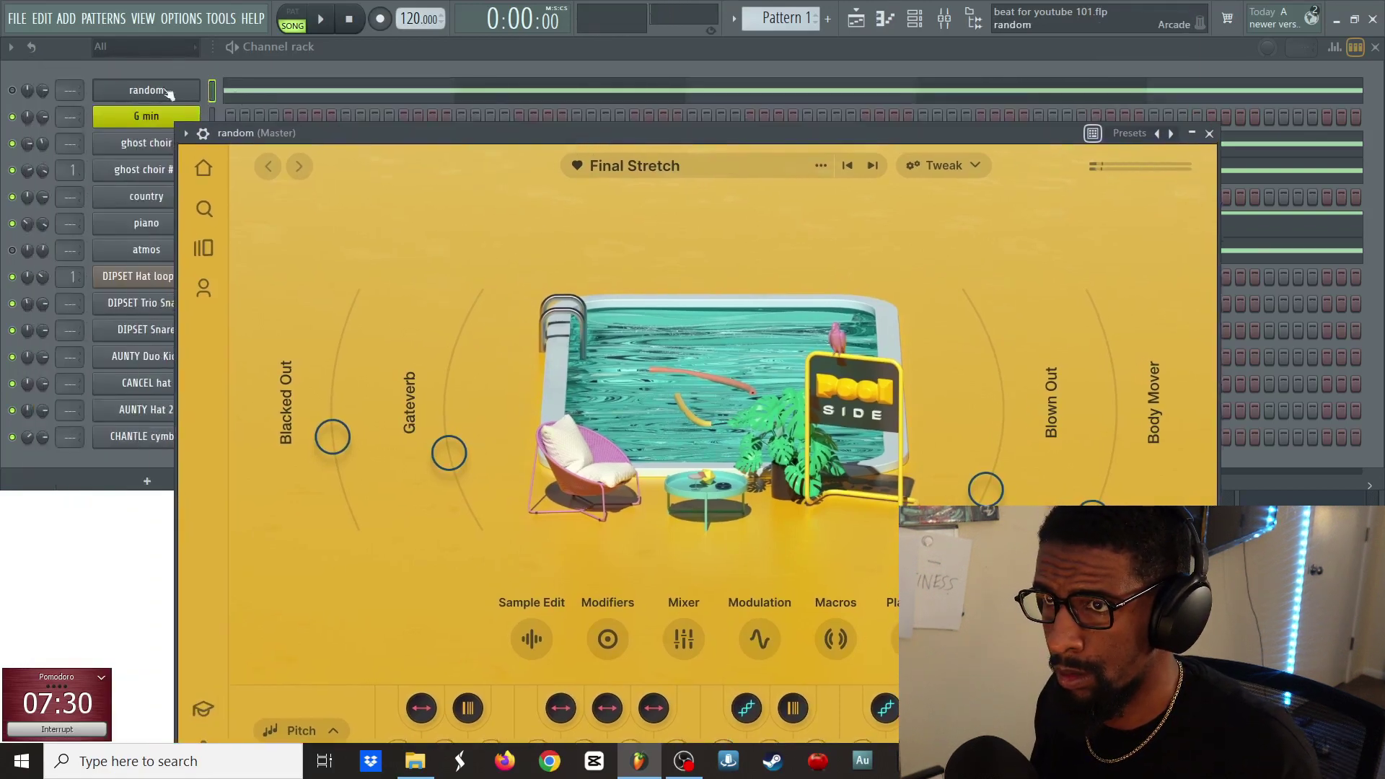
left_click(13, 90)
left_click(312, 92)
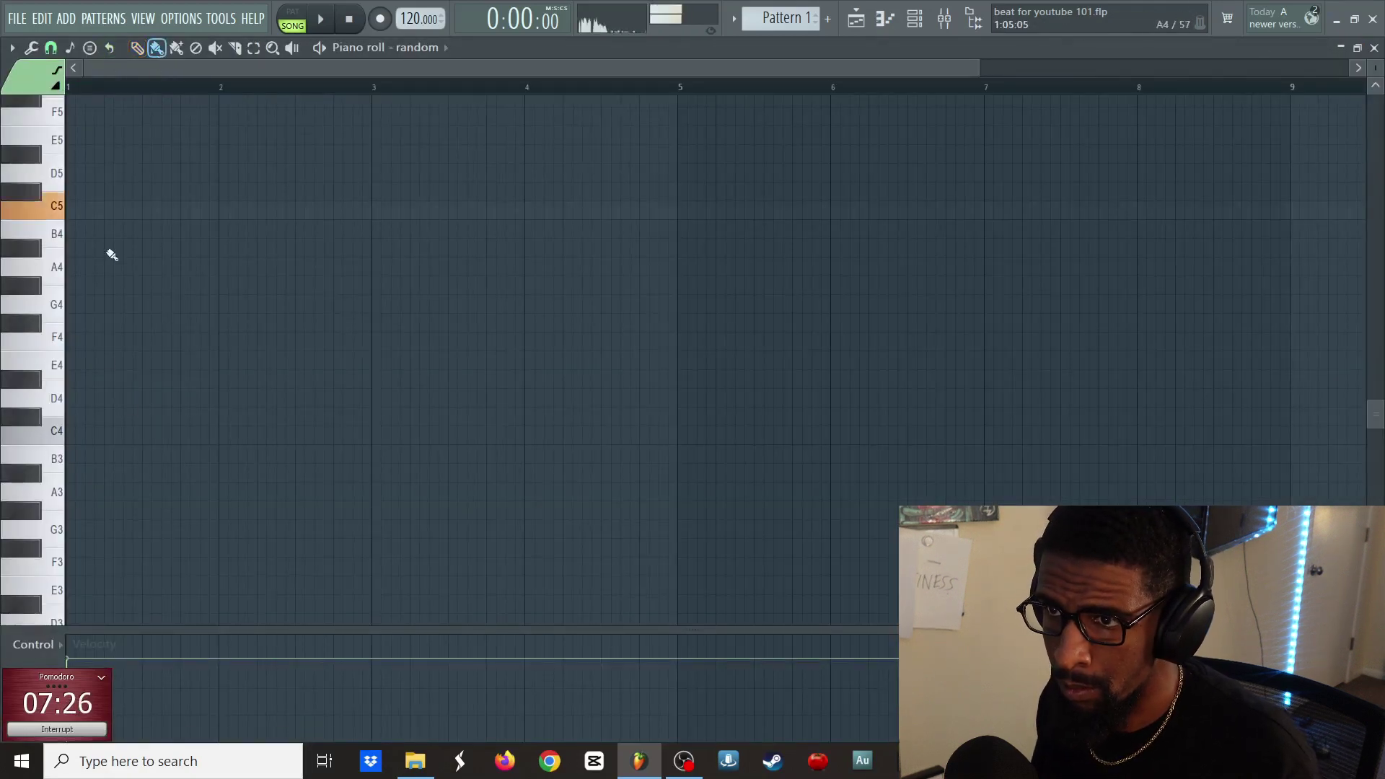
left_click(76, 216)
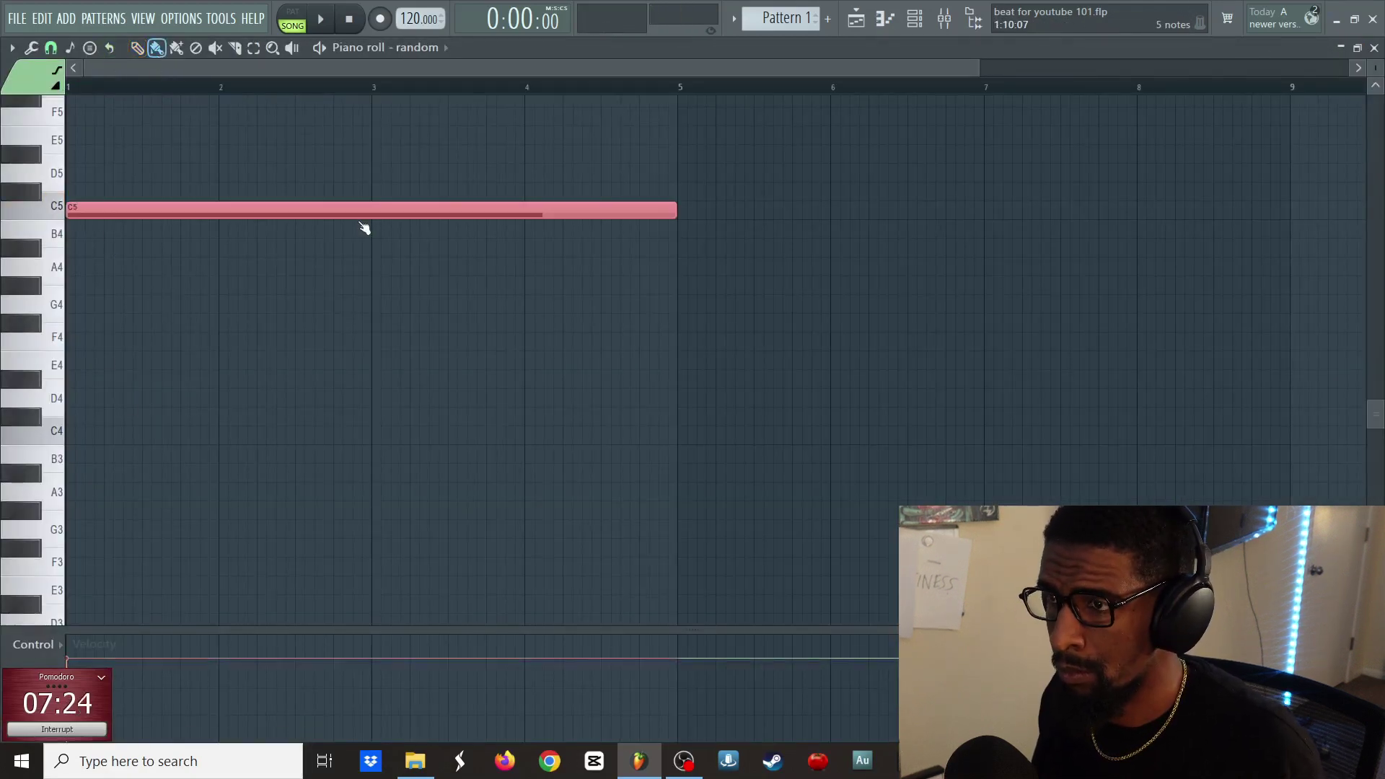
- Play Pattern 1 with random unmuted and both ghost choir channels muted, and reset the random channel's volume to 78%
key("F7")
key("space")
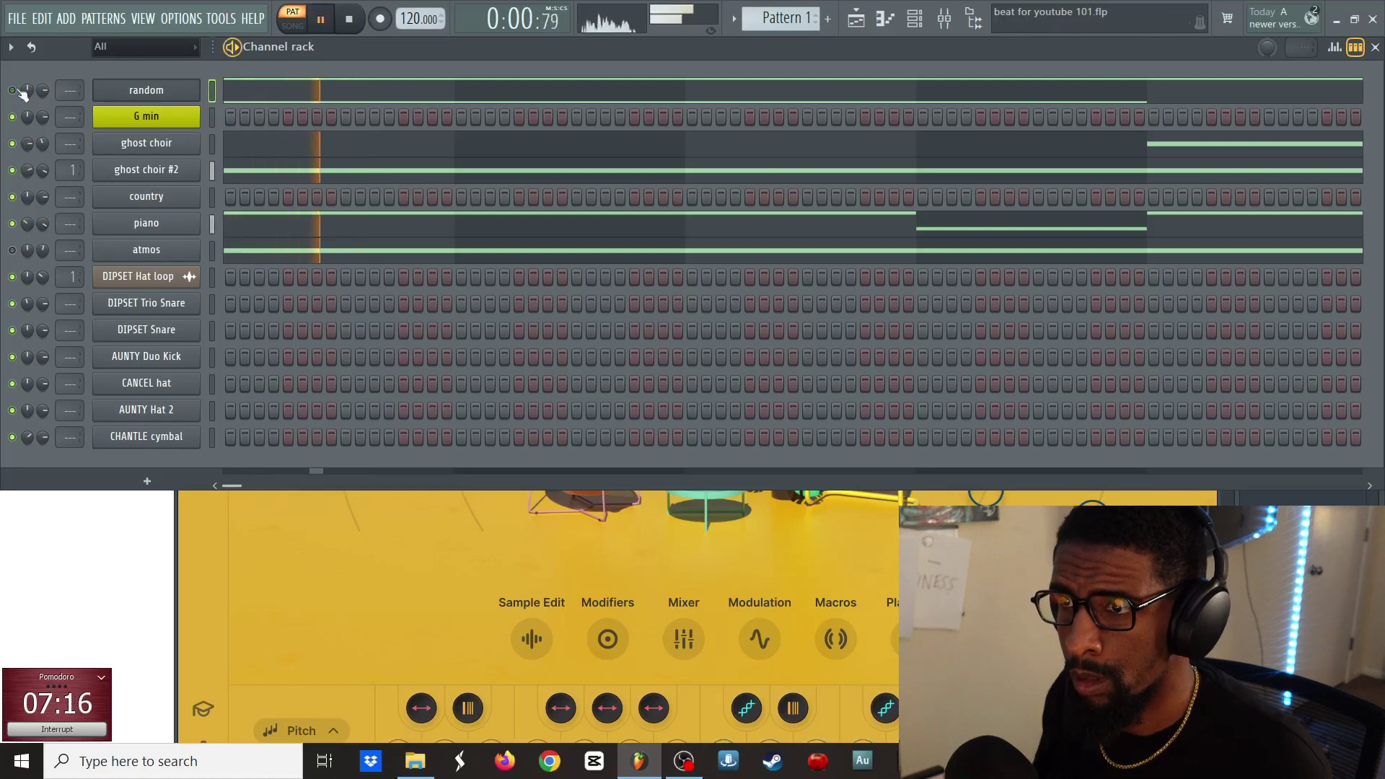
key("space")
key("space")
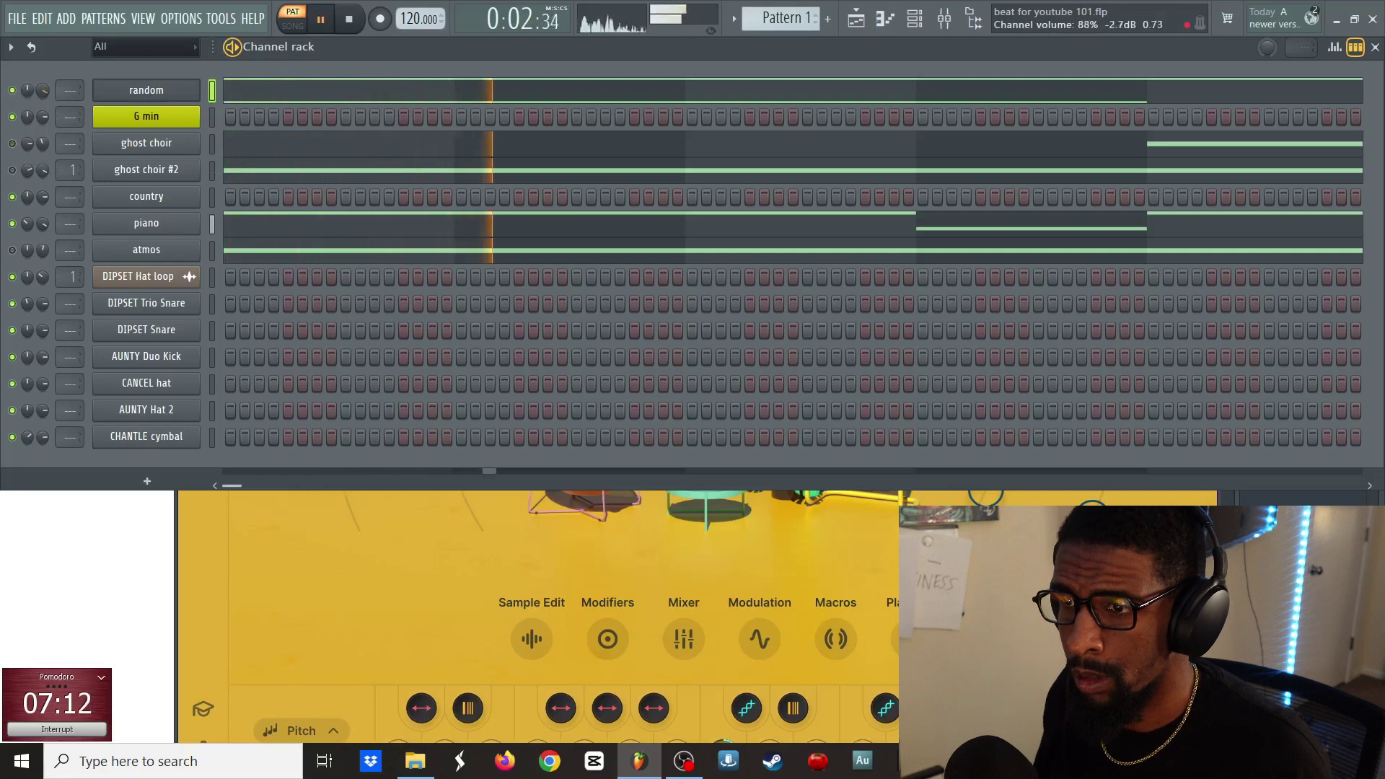
right_click(44, 92)
left_click(53, 101)
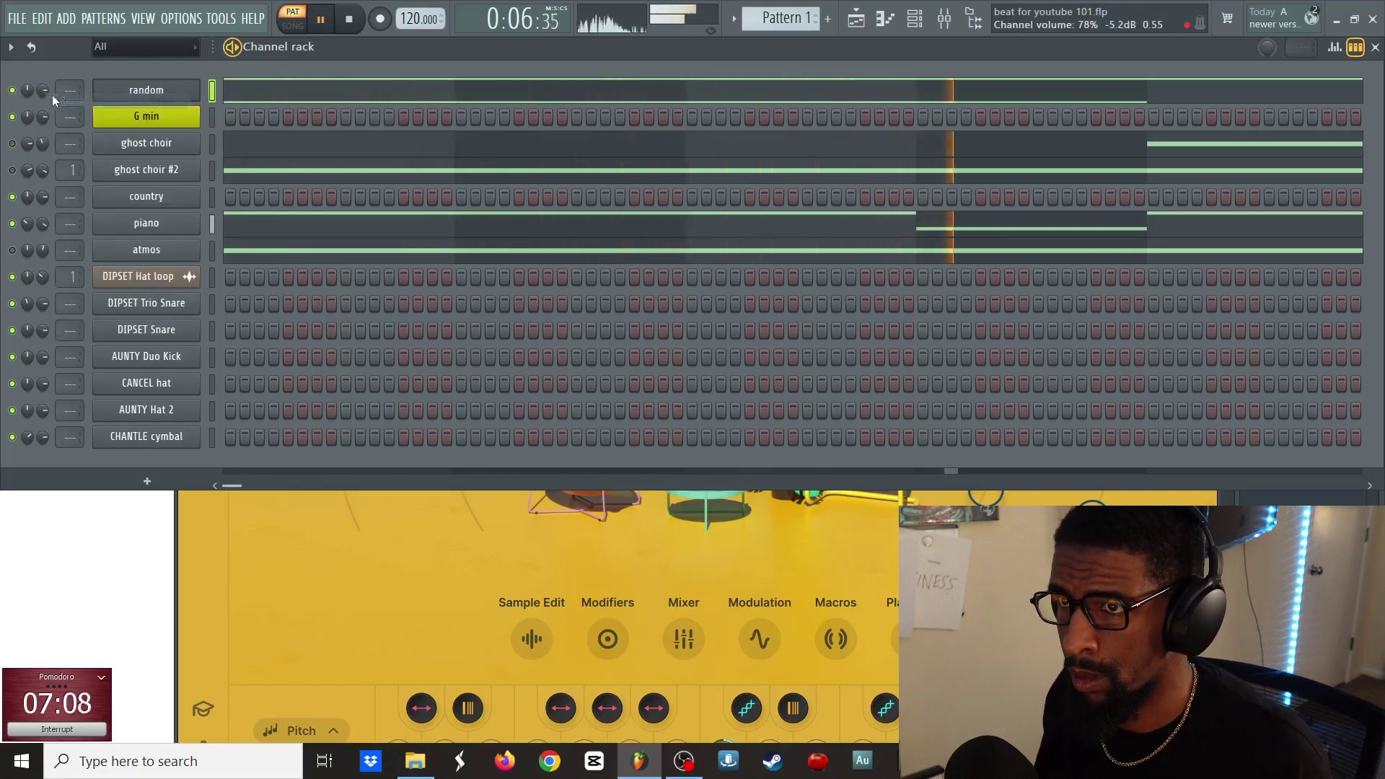
- Delete the four-bar C5 note from the random channel, keeping its eight-bar C6 note
left_click(221, 91)
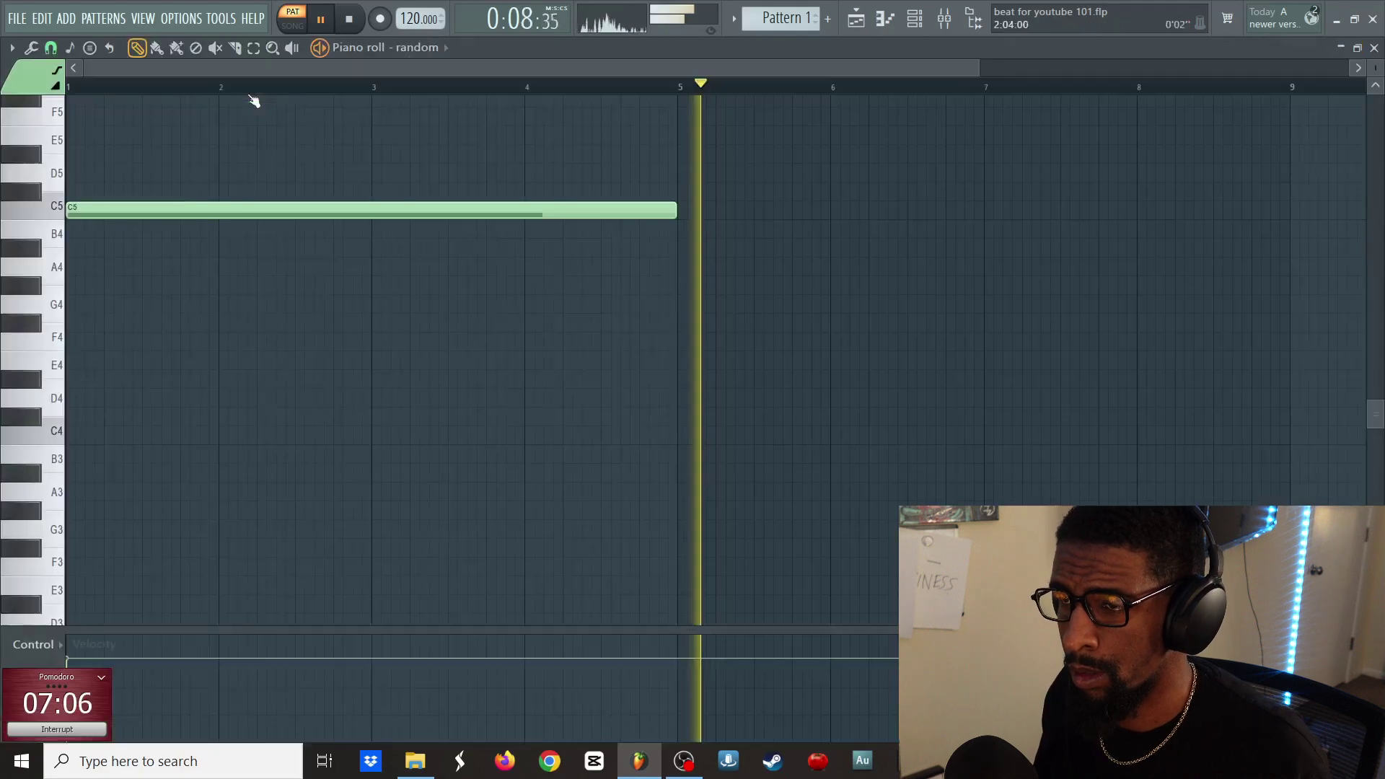
key("space")
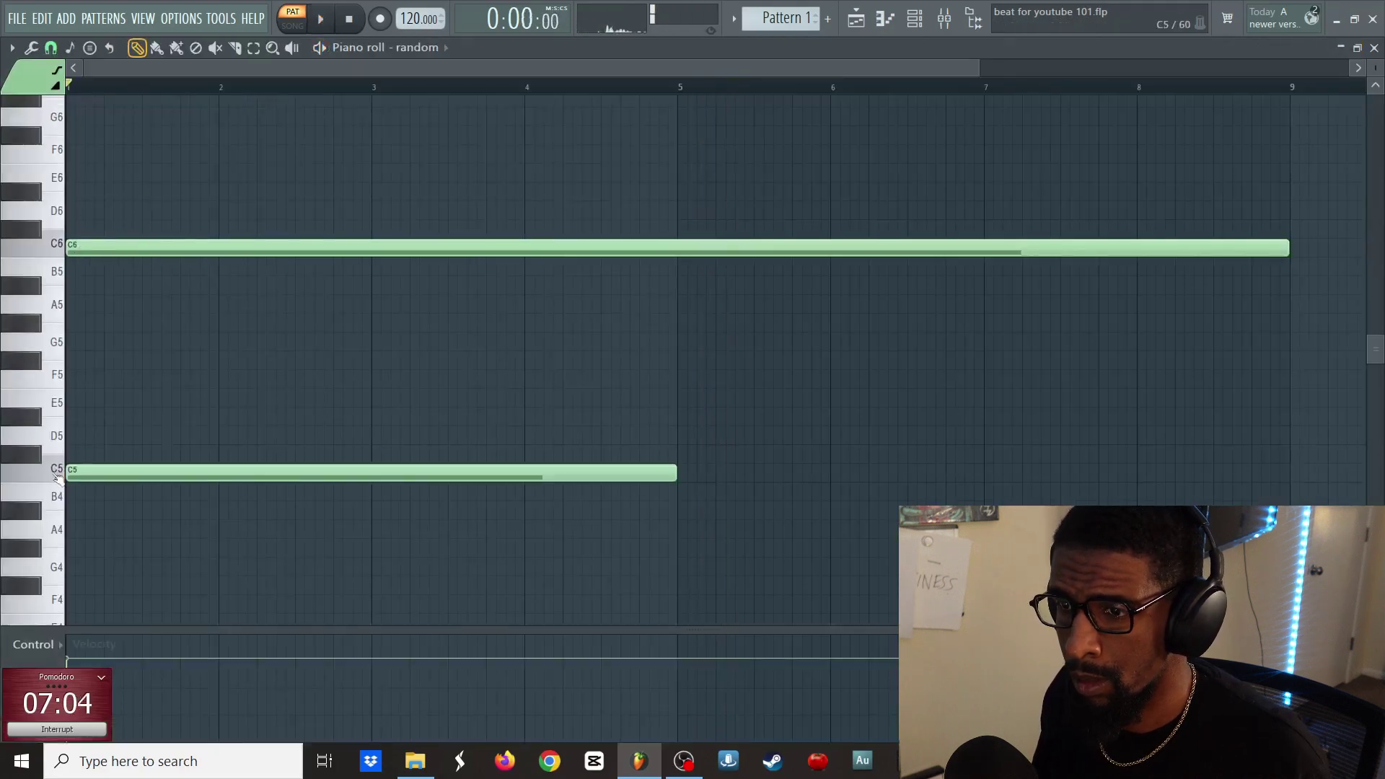
left_click(57, 479)
key("Escape")
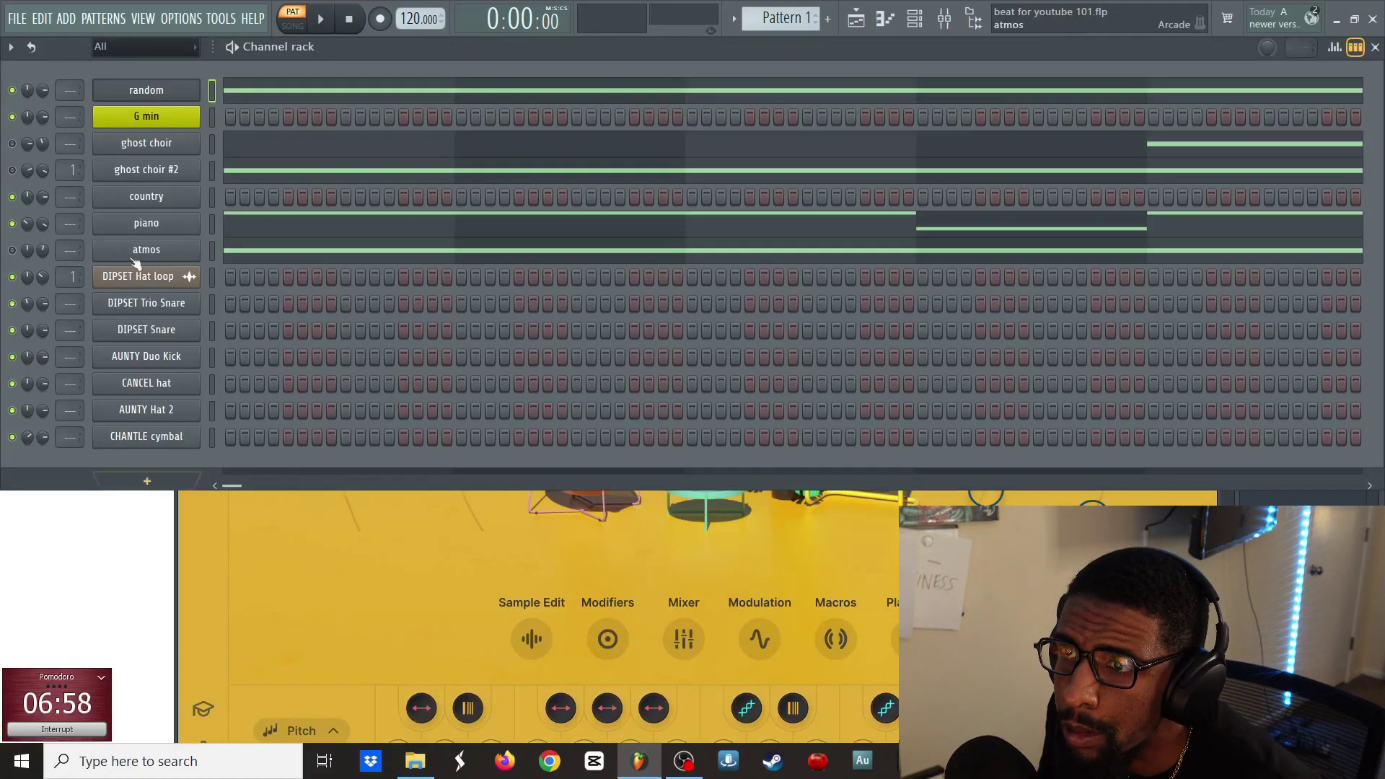
- Clone the atmos channel and open the Bassline line in the copy's Arcade library
left_click(212, 250)
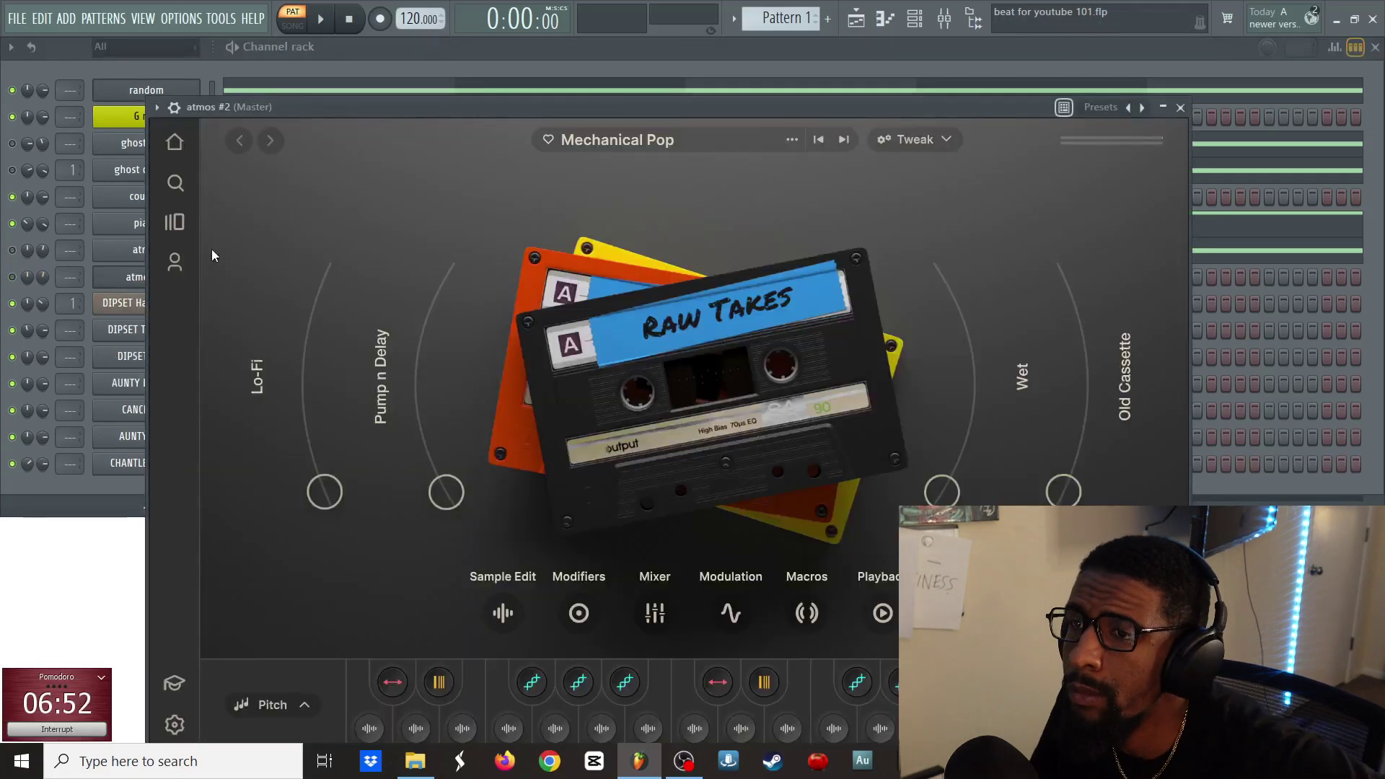
left_click(176, 223)
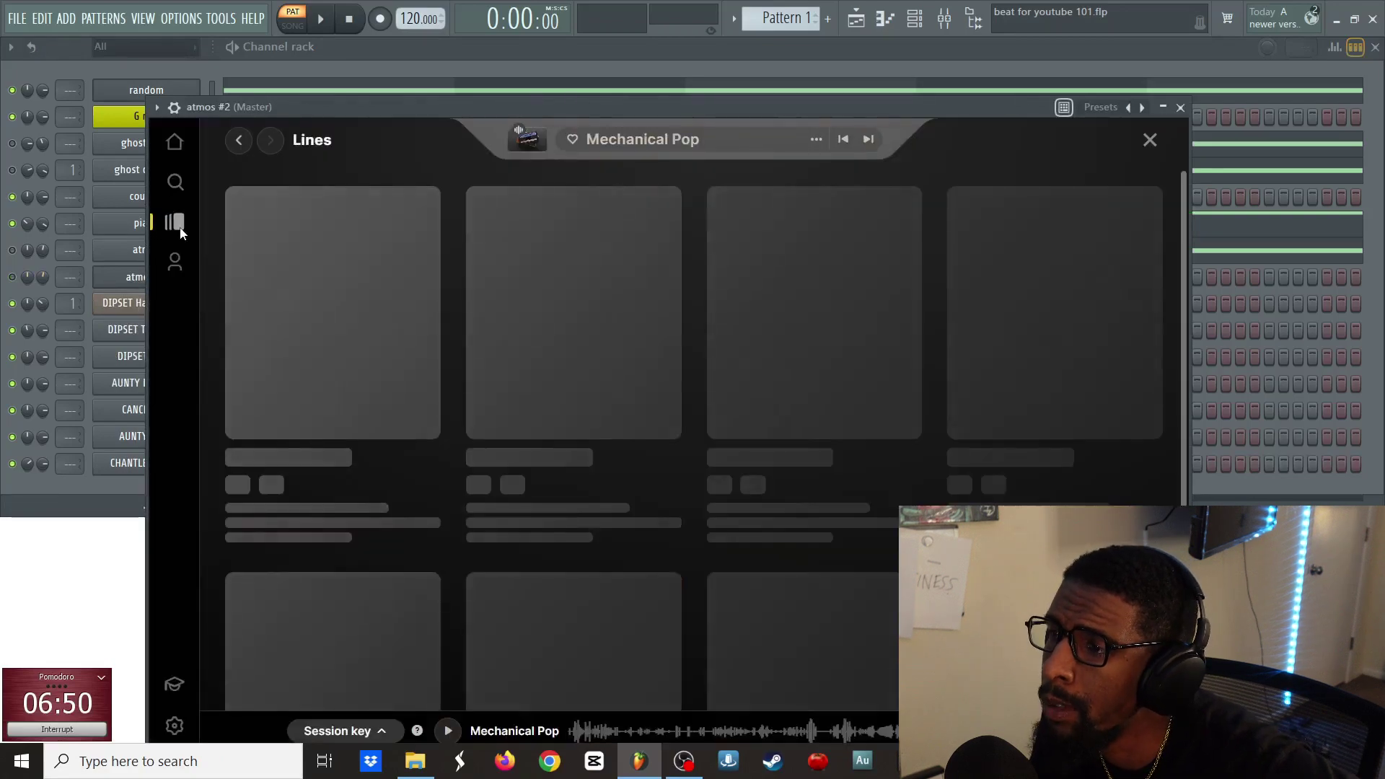
mouse_move(637, 401)
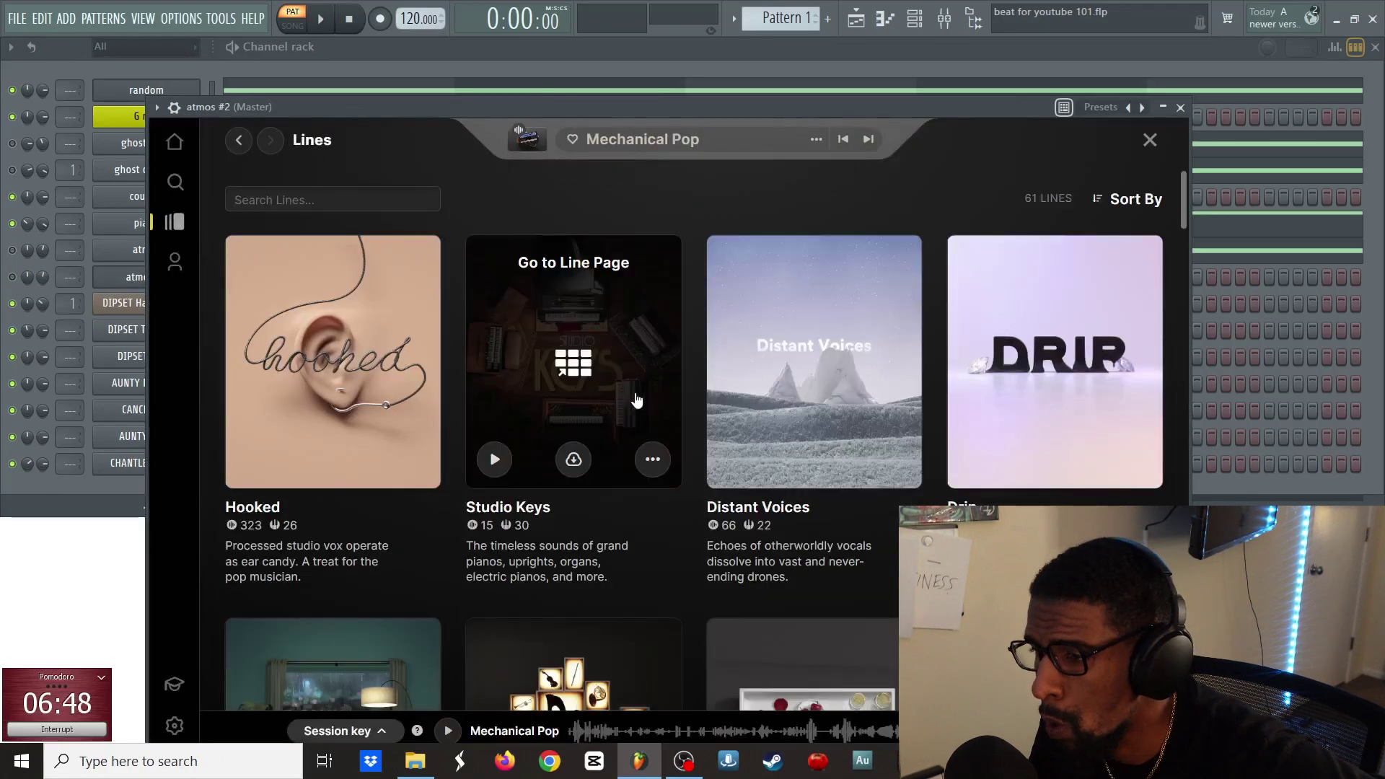
scroll(636, 400, "down", 10)
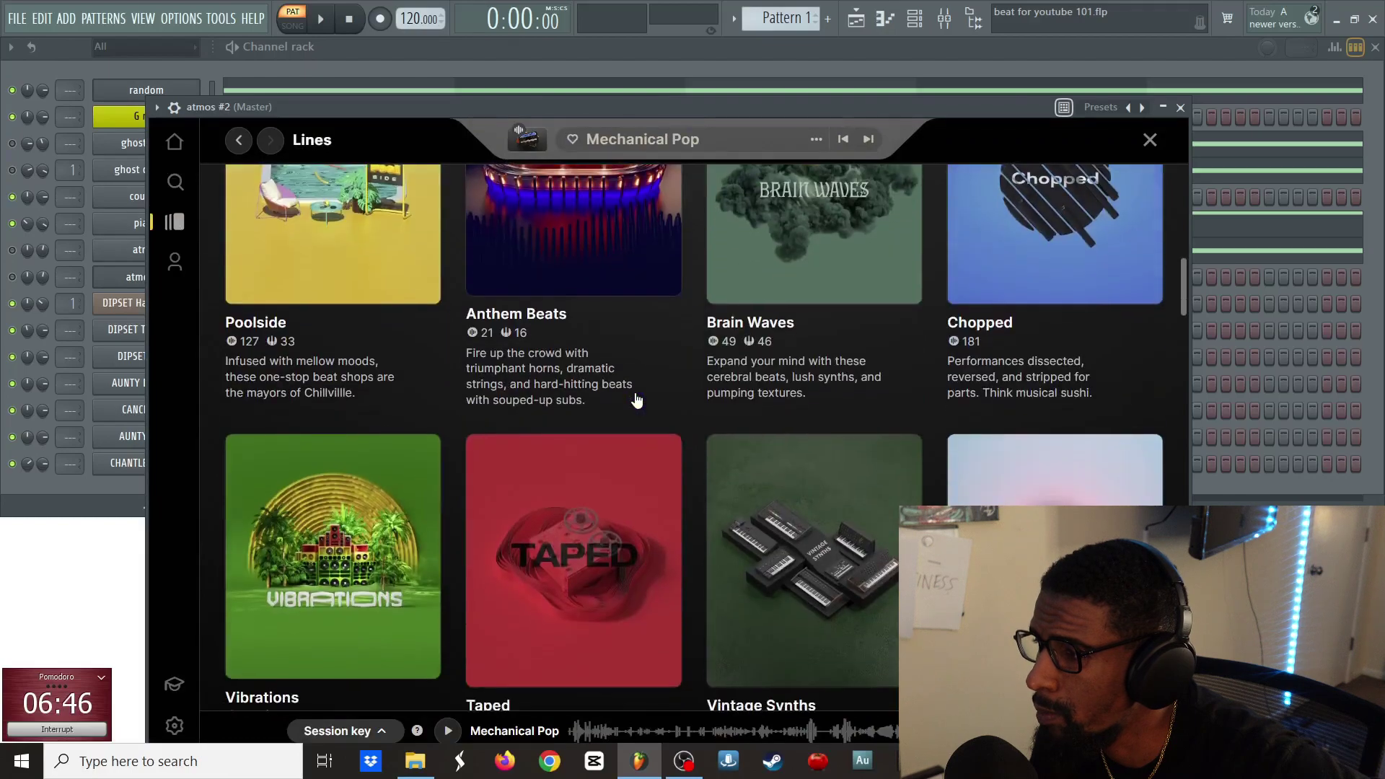
scroll(636, 400, "down", 15)
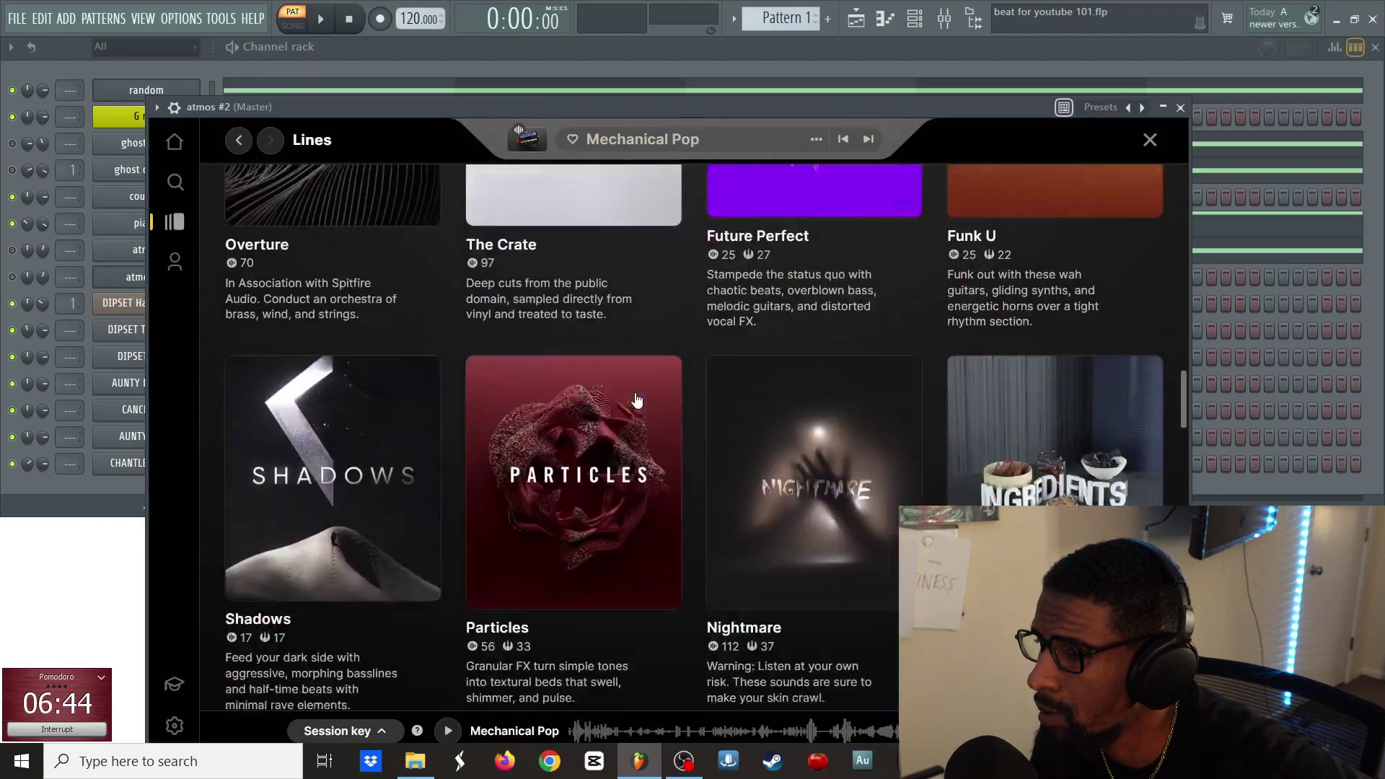
scroll(637, 400, "down", 15)
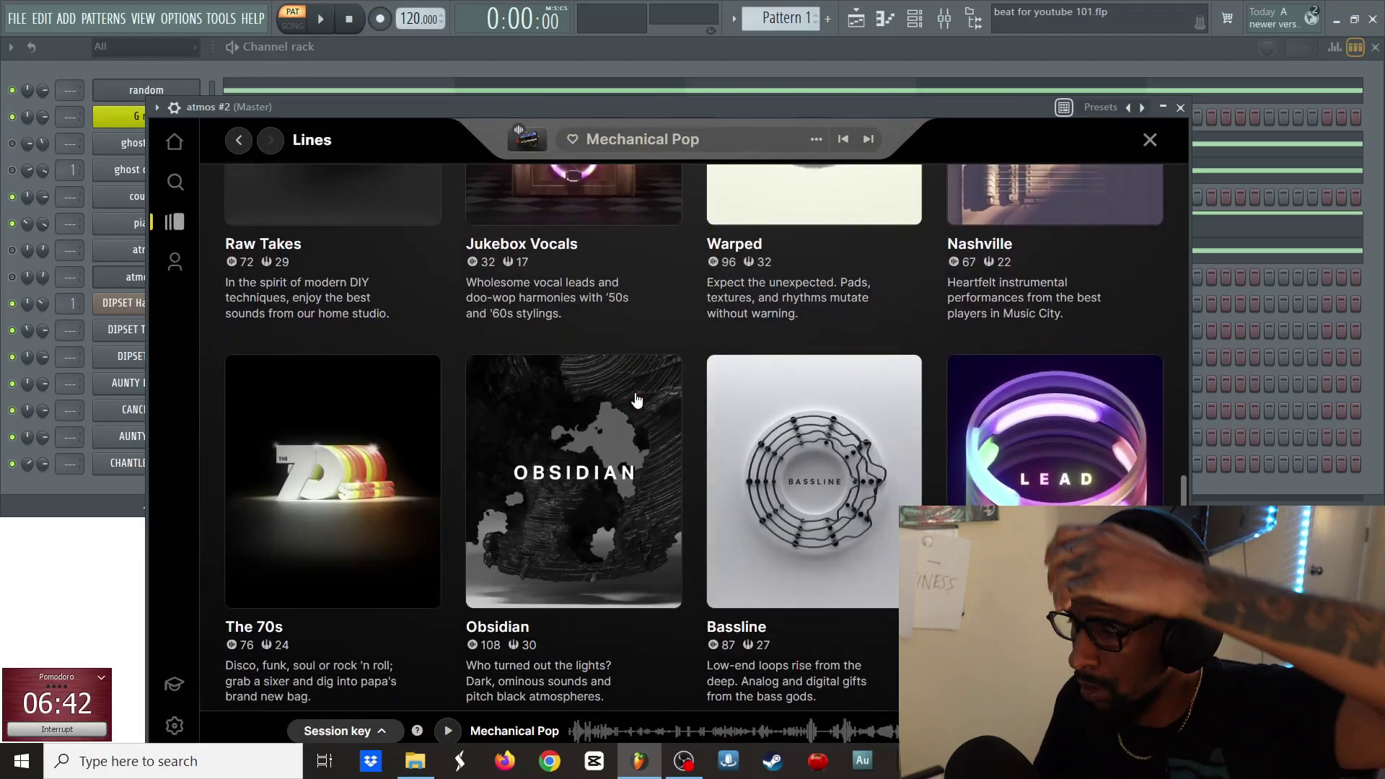
scroll(635, 396, "down", 4)
scroll(635, 397, "up", 3)
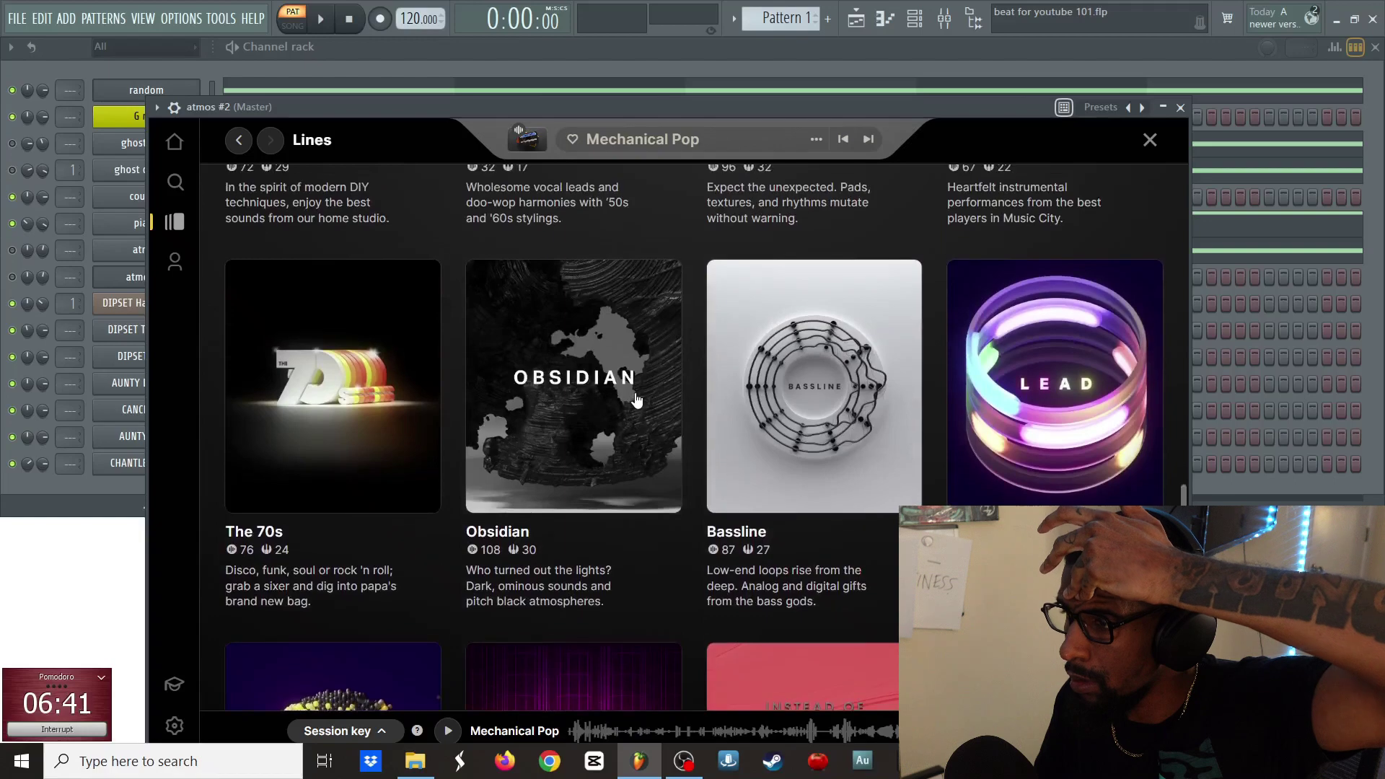
left_click(827, 412)
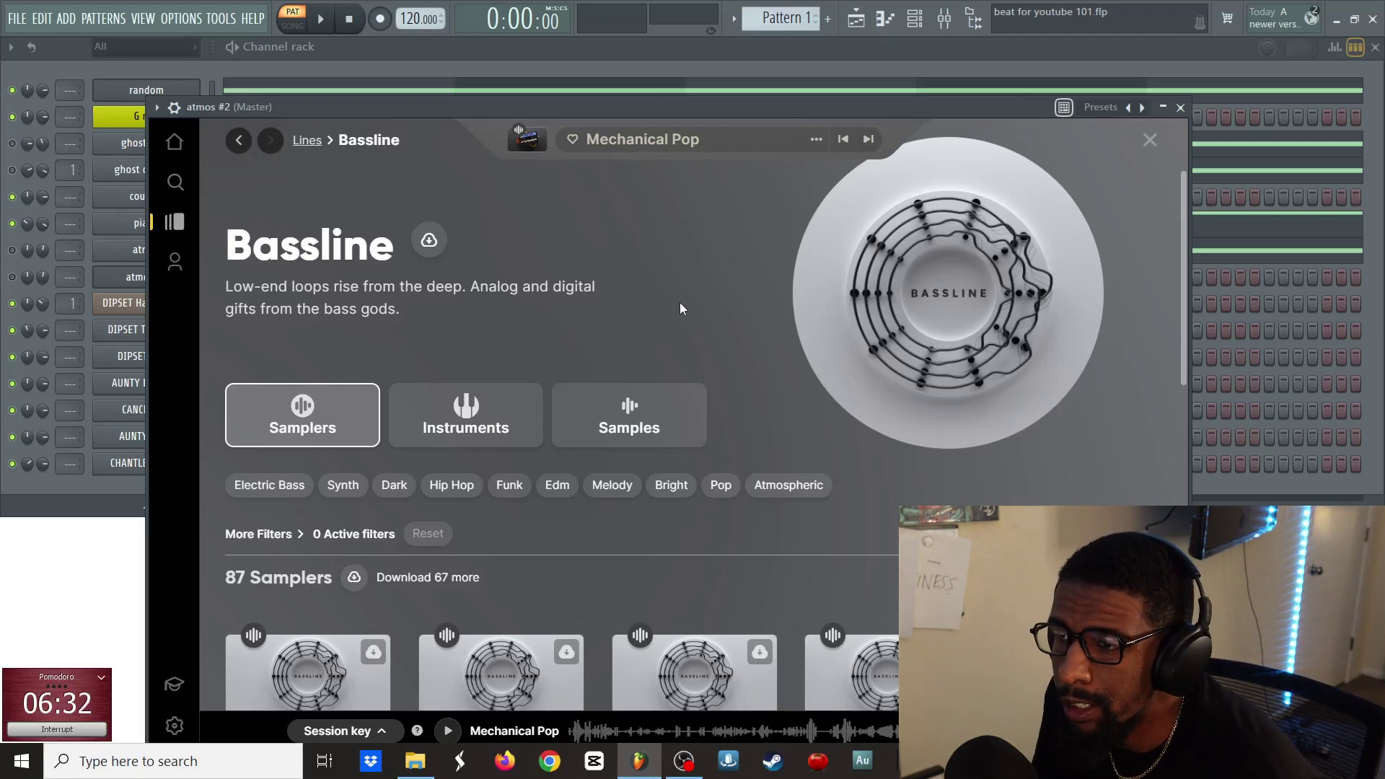
- Filter the Bassline samplers by Hip Hop, preview Funk Foundation and load it into atmos #2
scroll(680, 303, "down", 3)
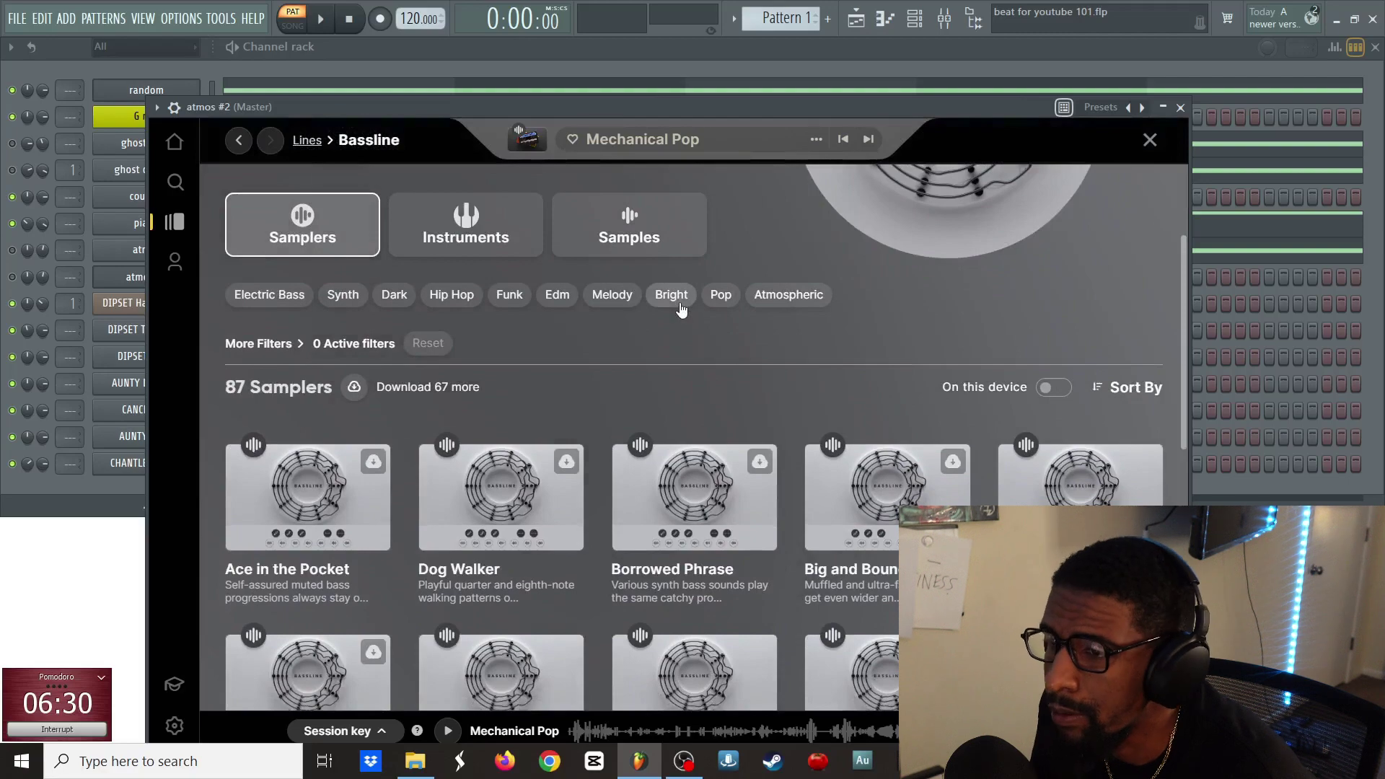
scroll(680, 309, "down", 3)
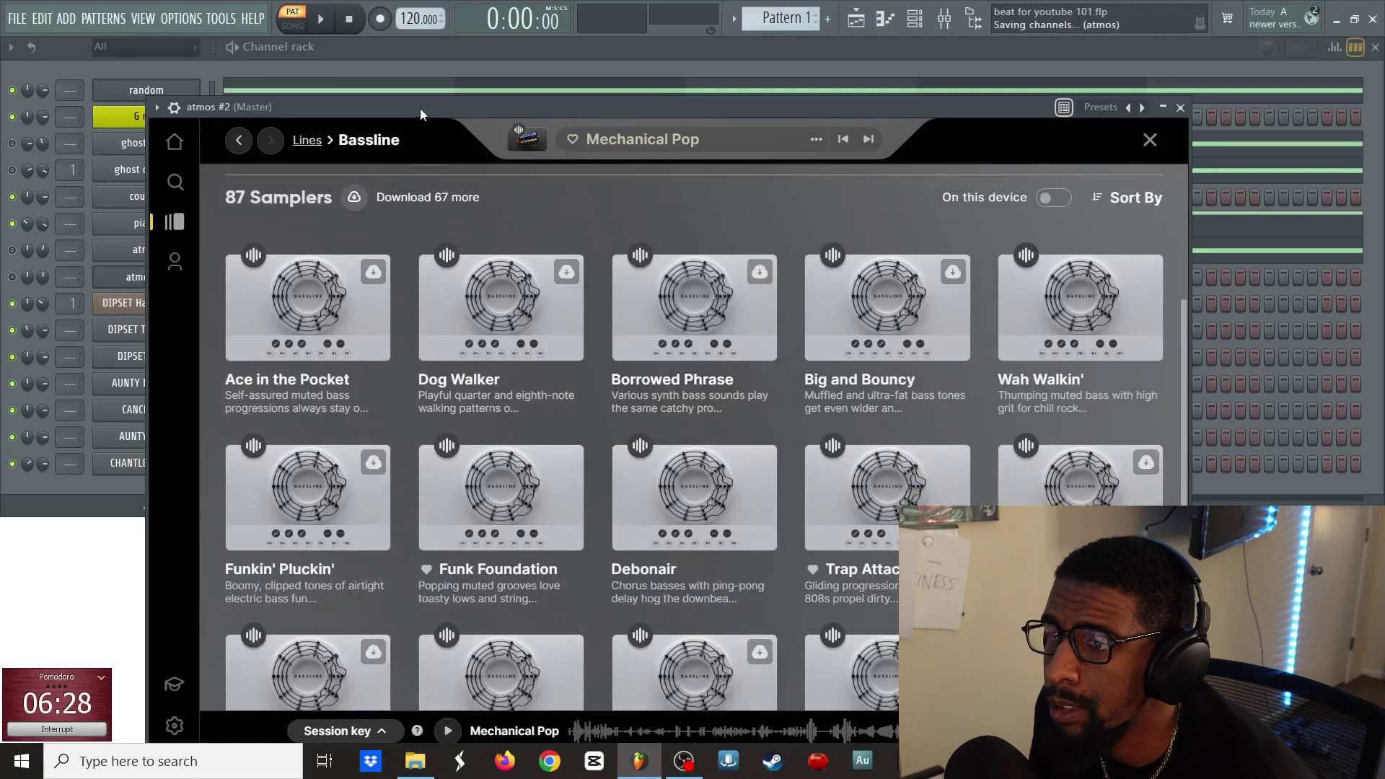
left_click_drag(538, 104, 586, 44)
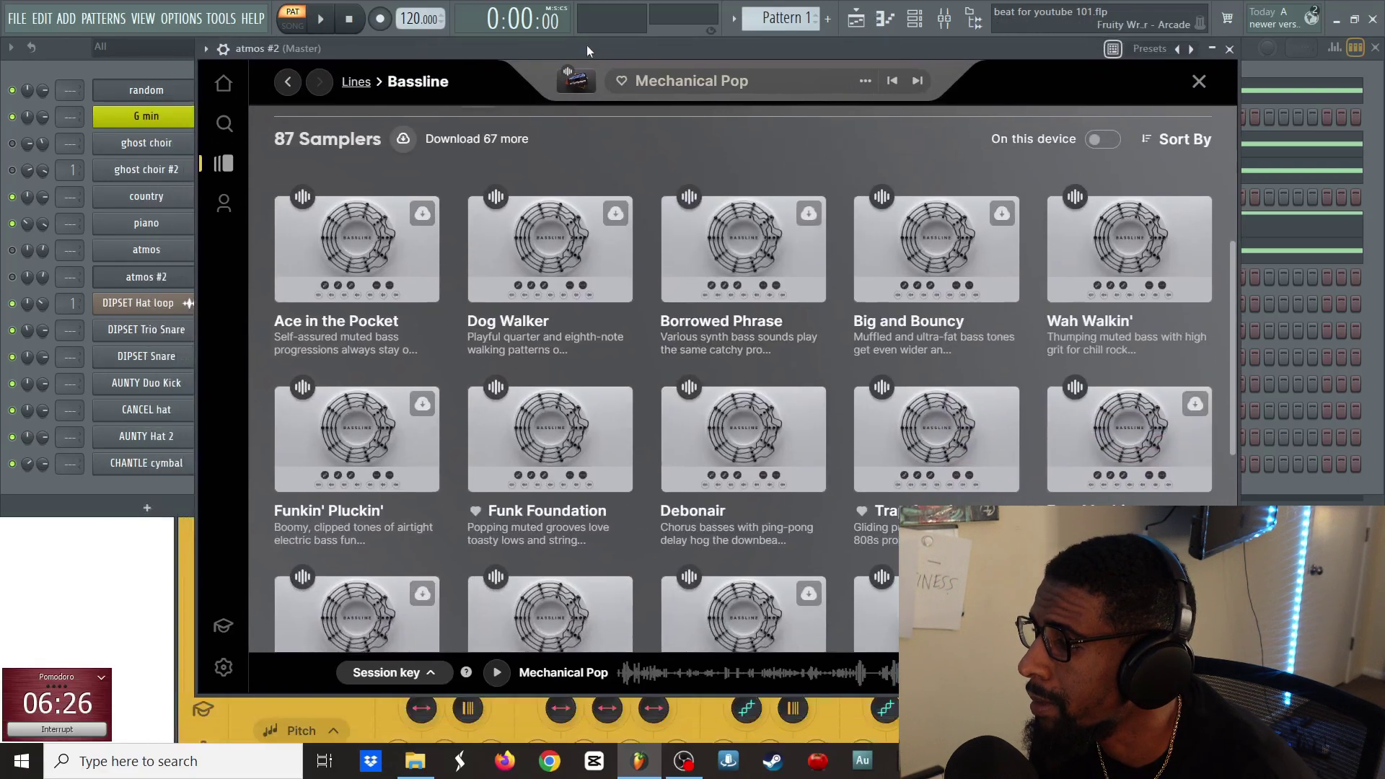
scroll(829, 389, "up", 3)
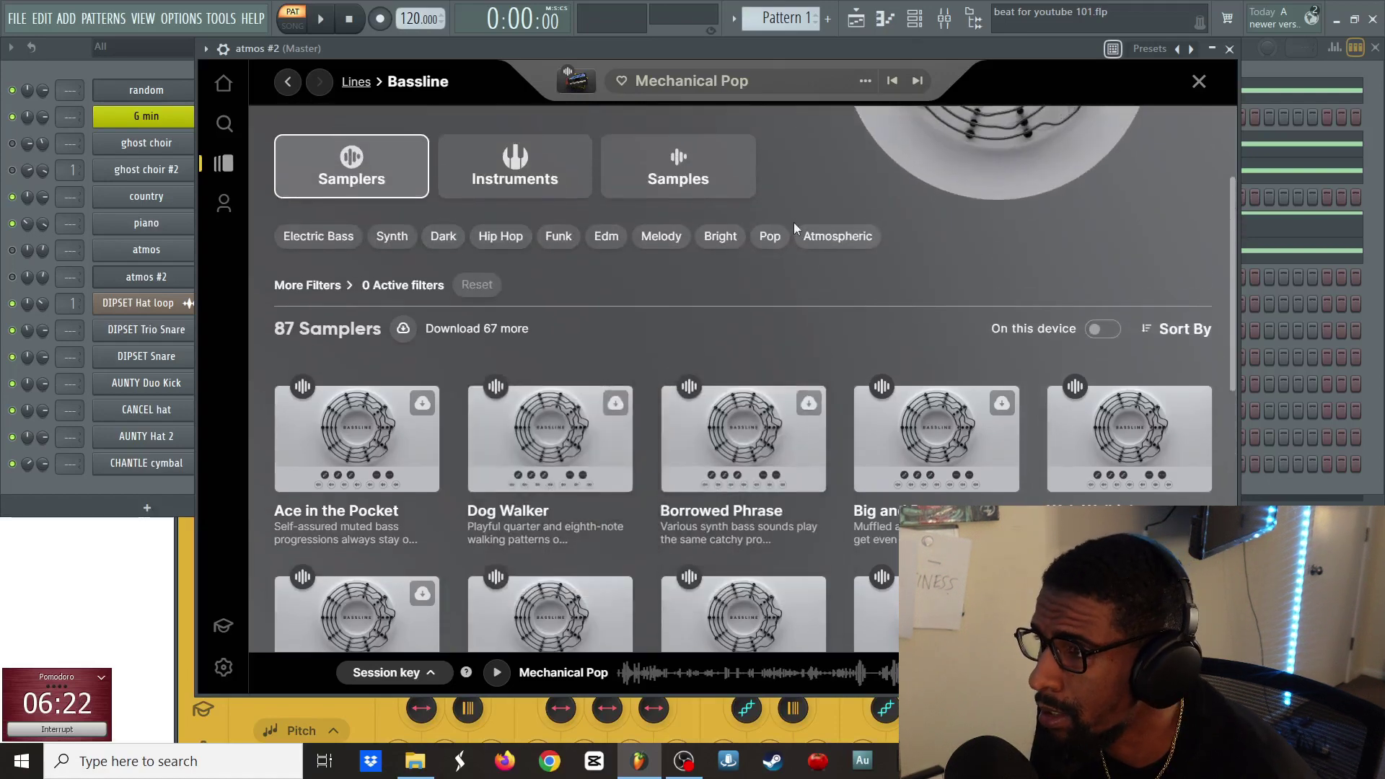
left_click(501, 238)
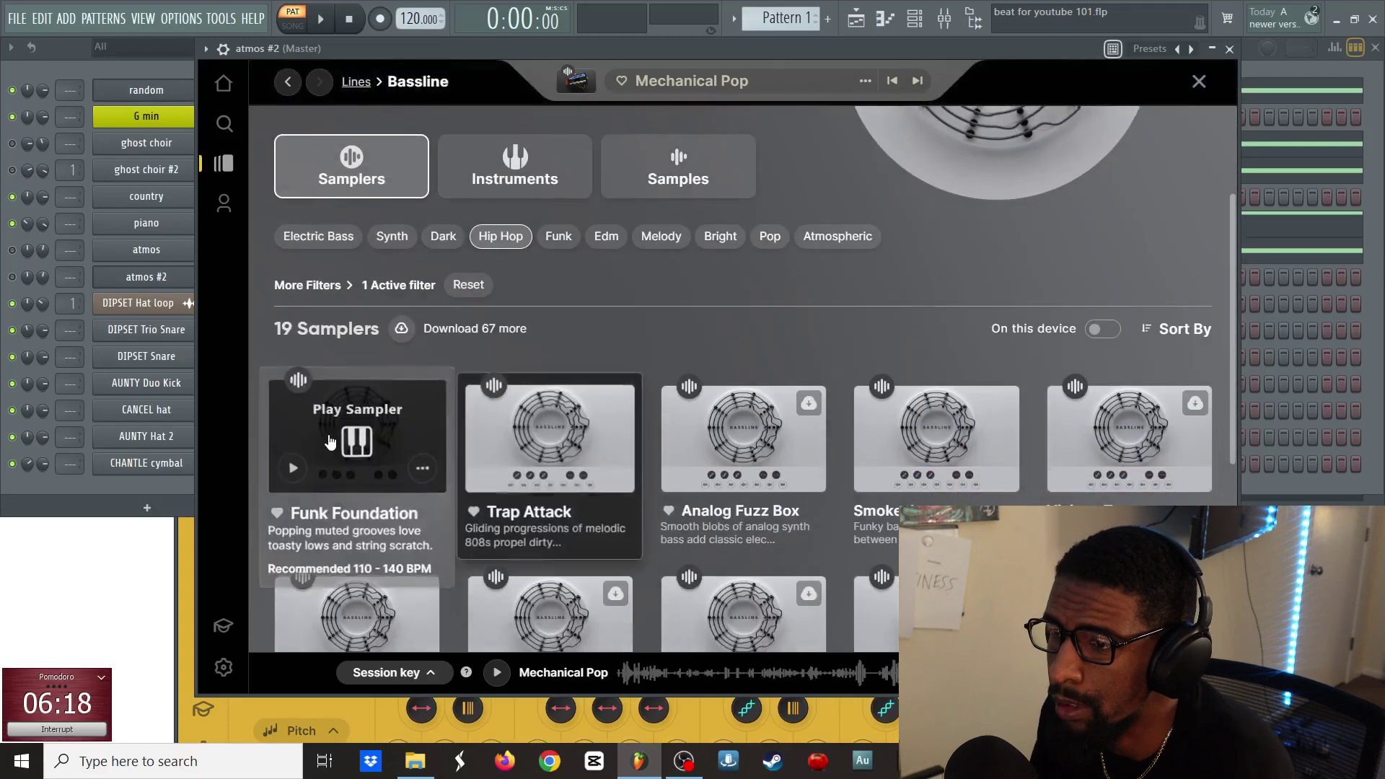
left_click(295, 469)
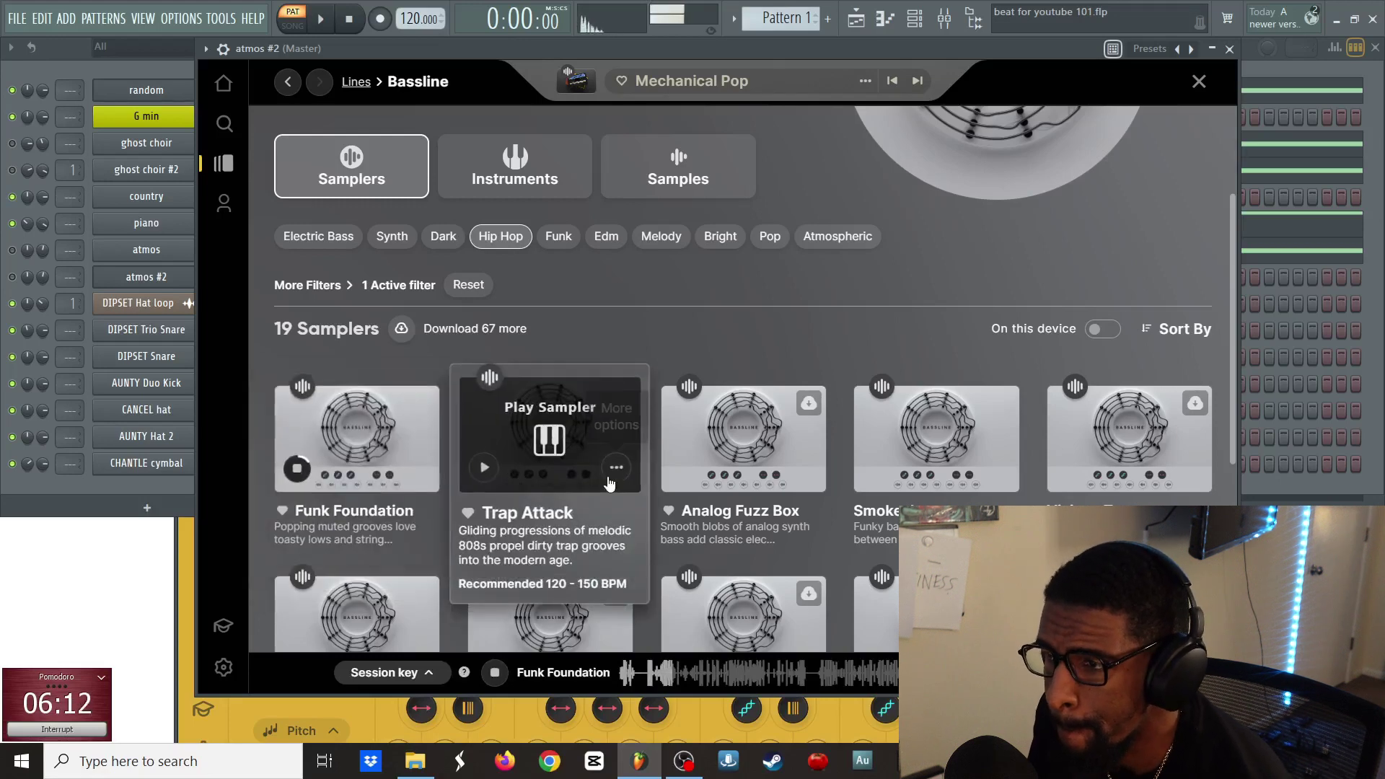
left_click(348, 436)
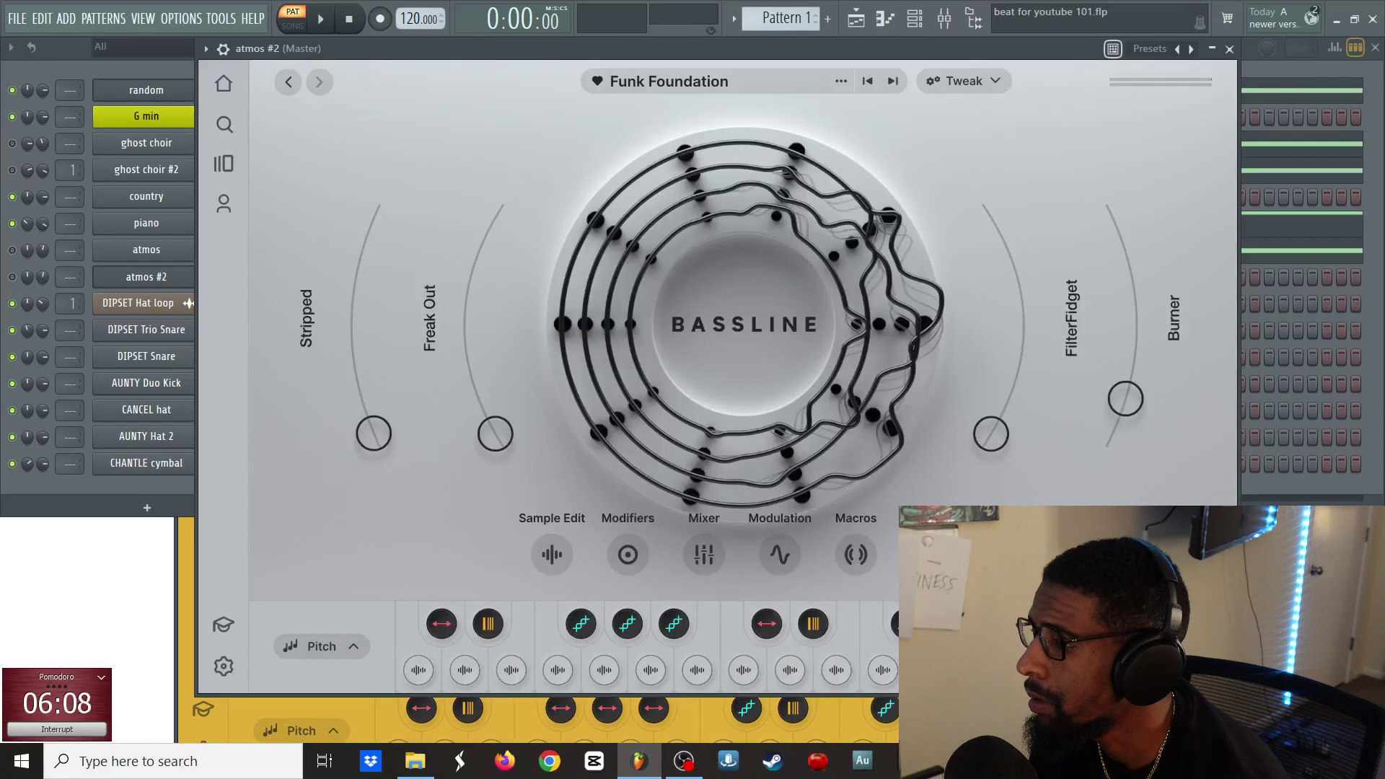
- Raise Funk Foundation's session key by one octave and open its sample editing view
left_click(1163, 647)
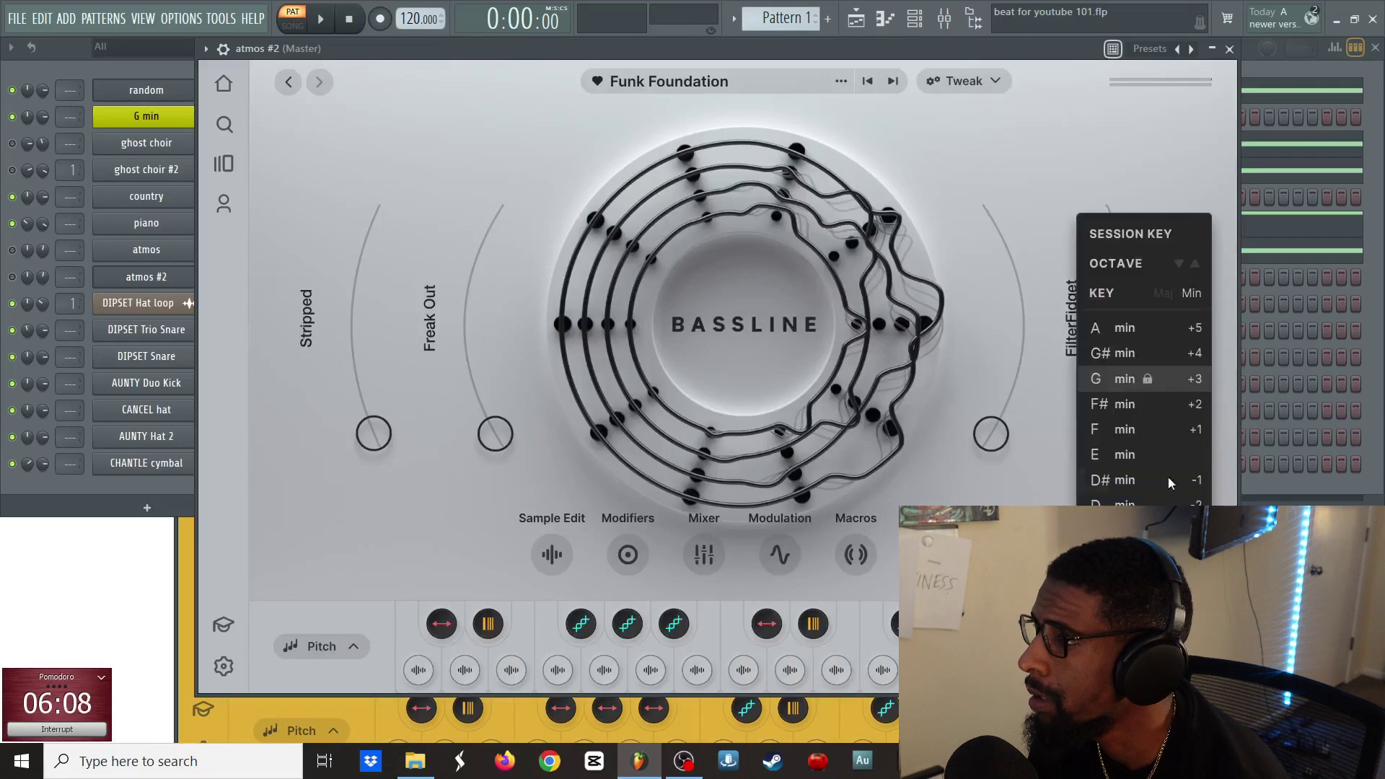
left_click(1196, 267)
left_click(1014, 50)
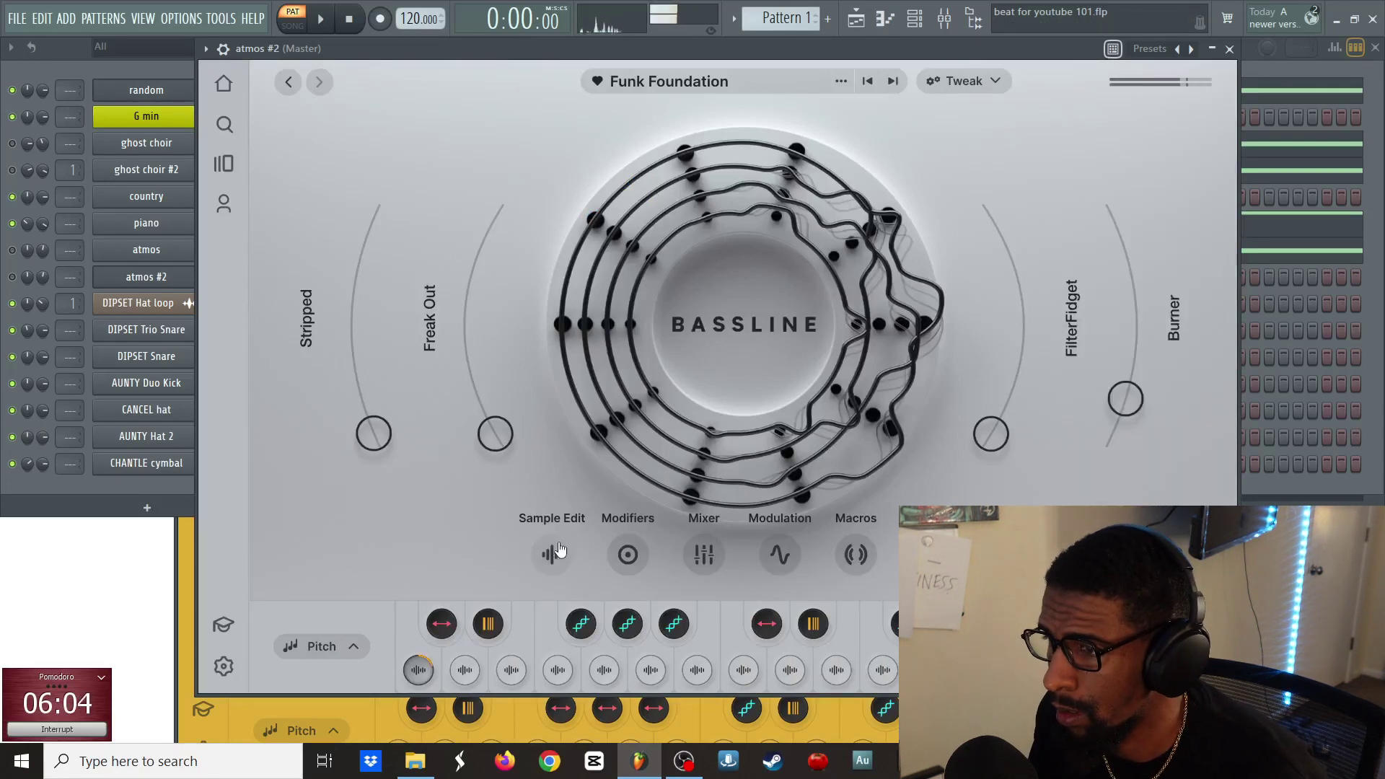
left_click(579, 519)
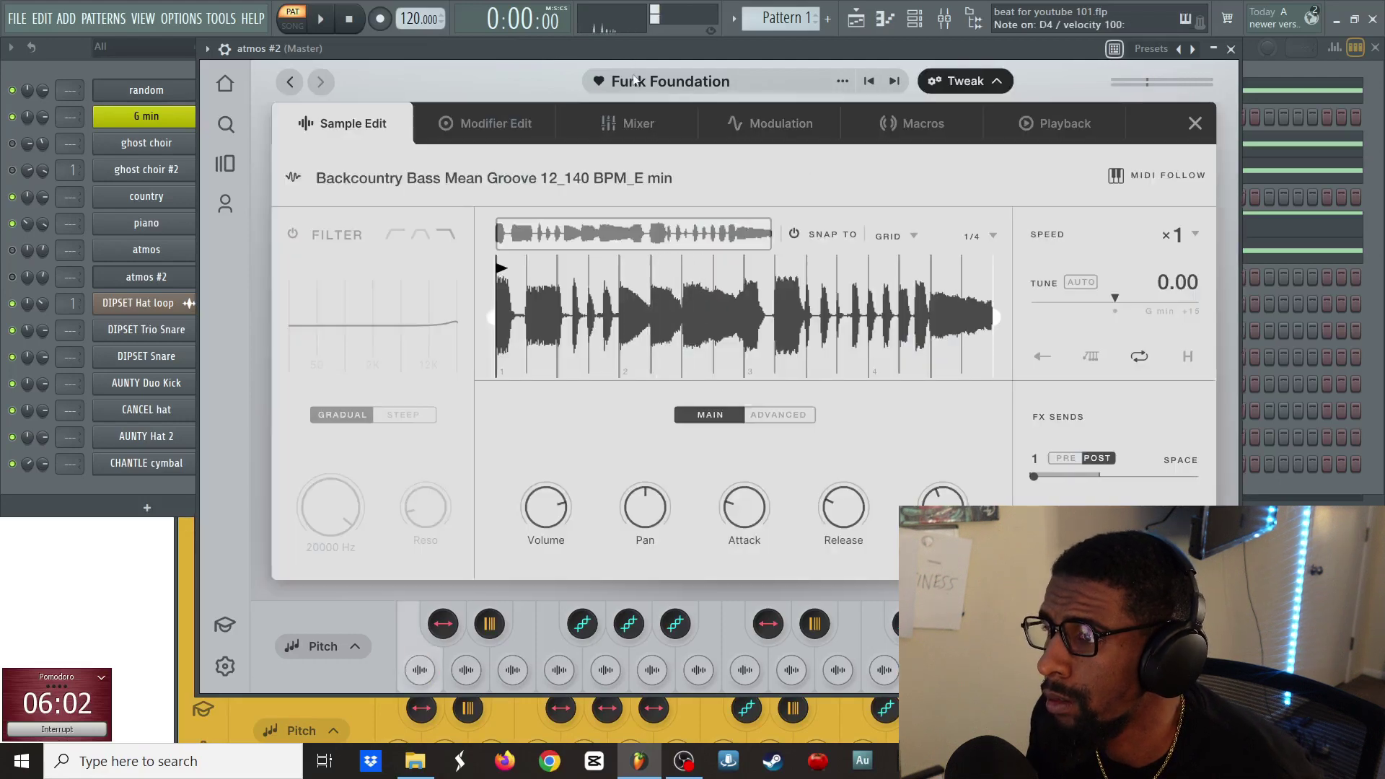
left_click_drag(628, 57, 632, 86)
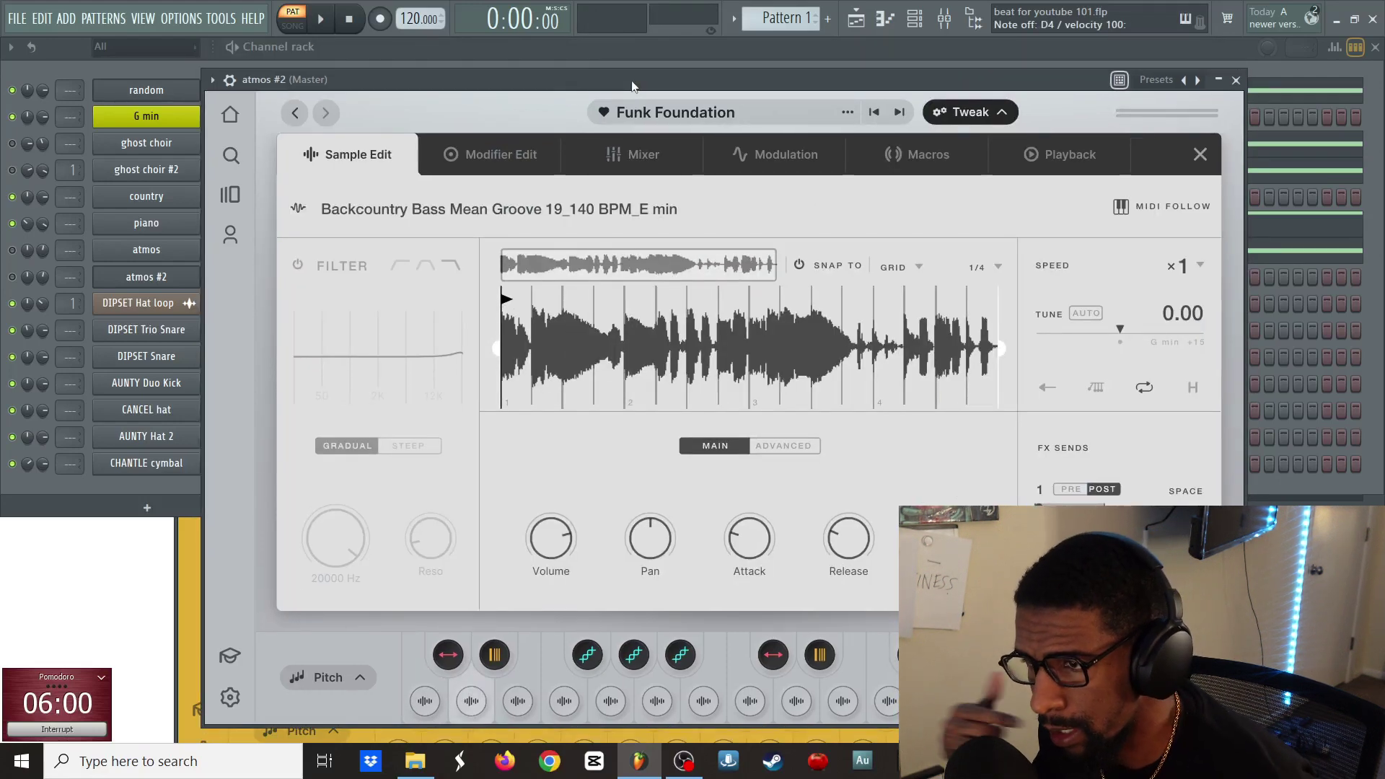
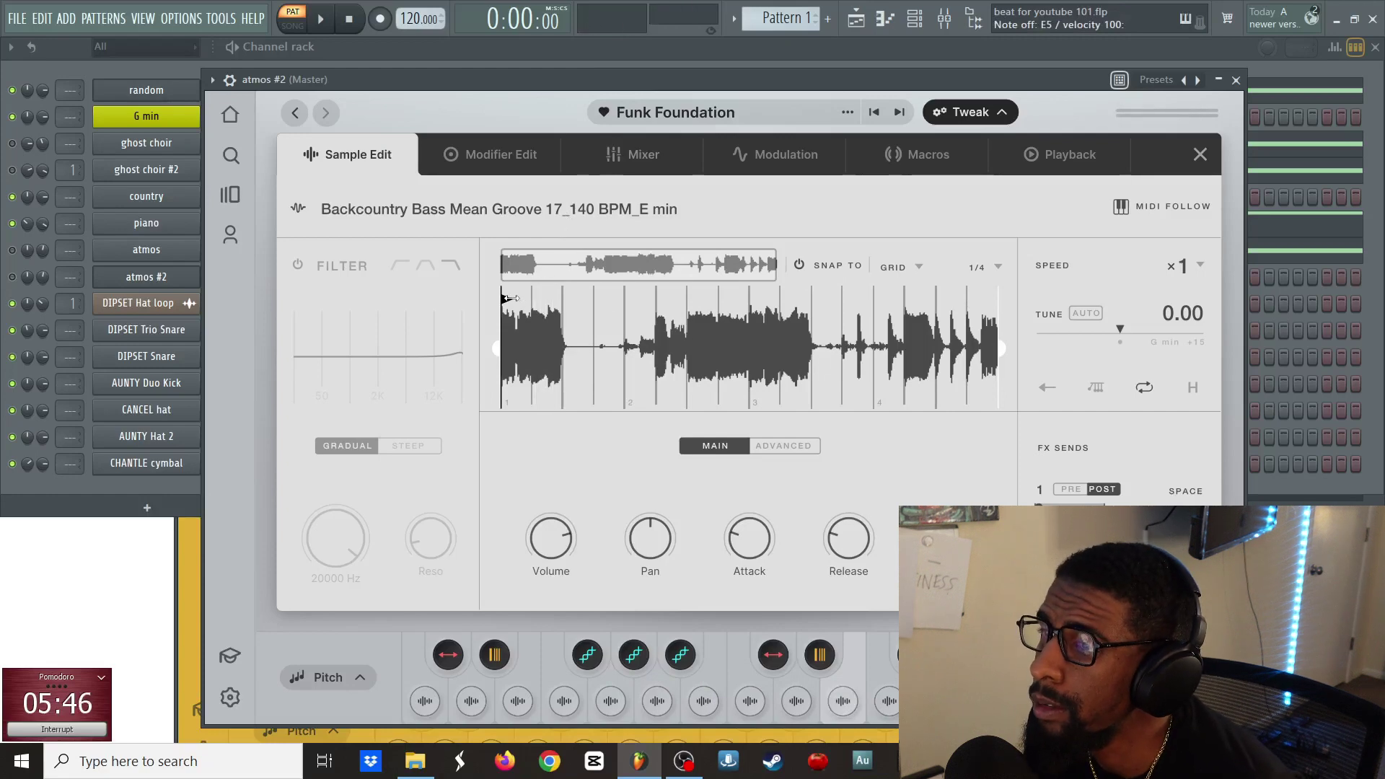
- Try moving the start point of the Backcountry Bass Mean Groove 17 sample to 0.38
left_click_drag(503, 298, 676, 289)
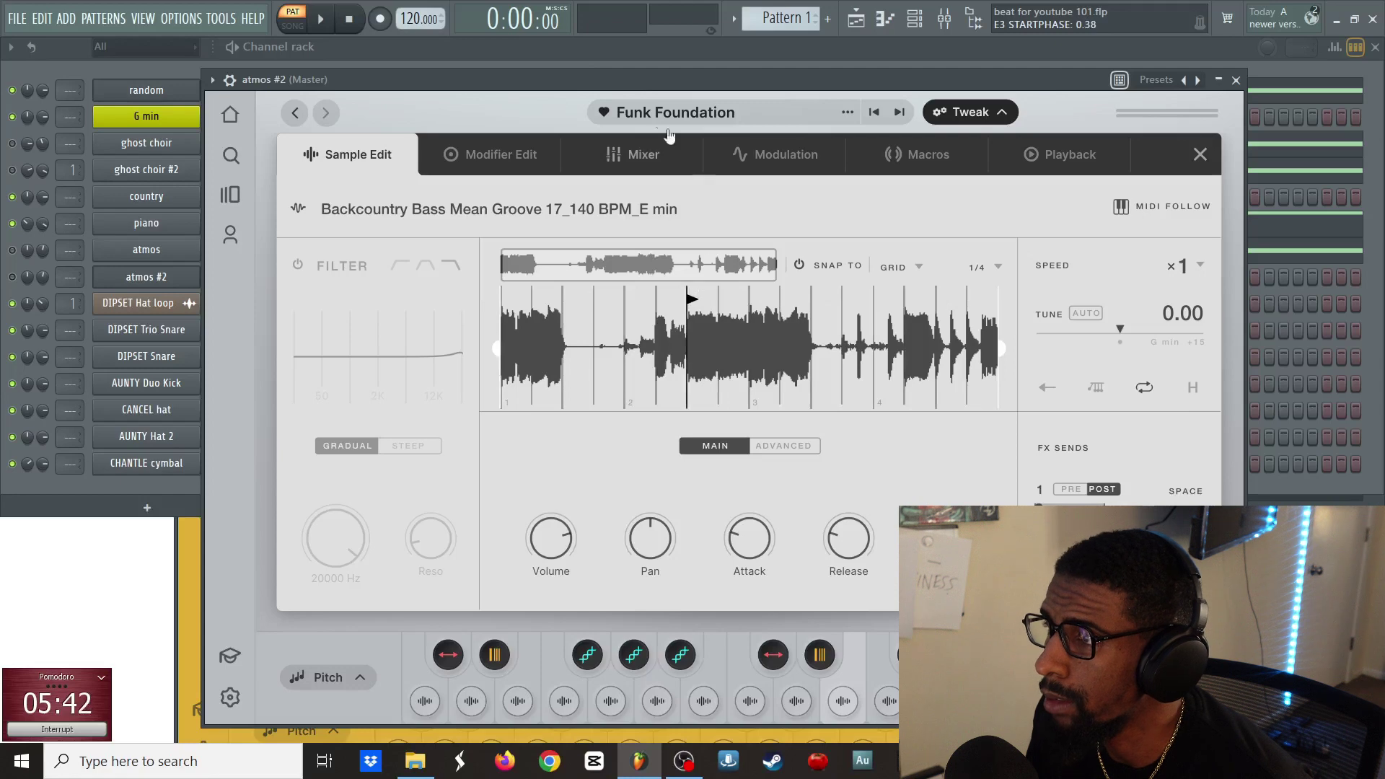
left_click_drag(625, 90, 621, 97)
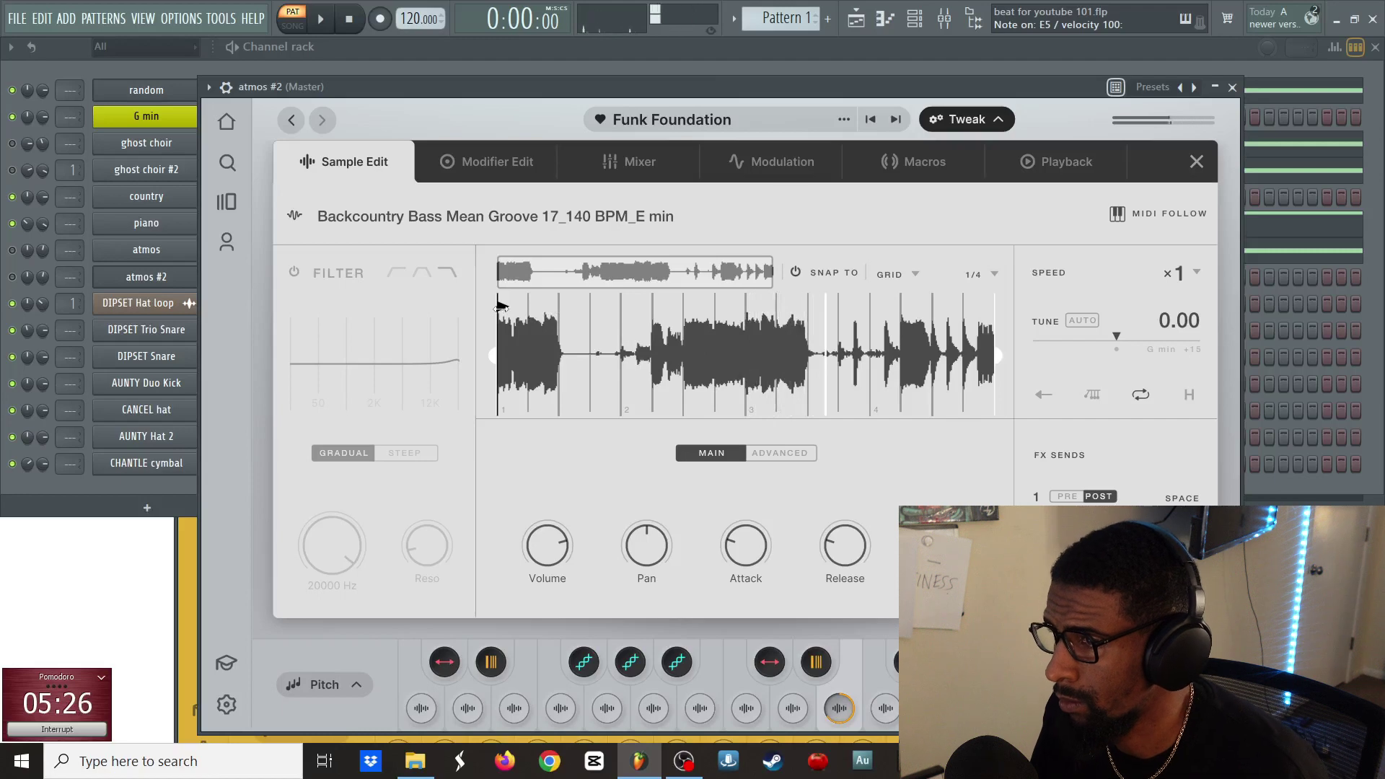
- Move the bass sample's start marker midway through bar 2 and narrow its loop region from the quarter line before it to early bar 4
left_click_drag(502, 307, 689, 310)
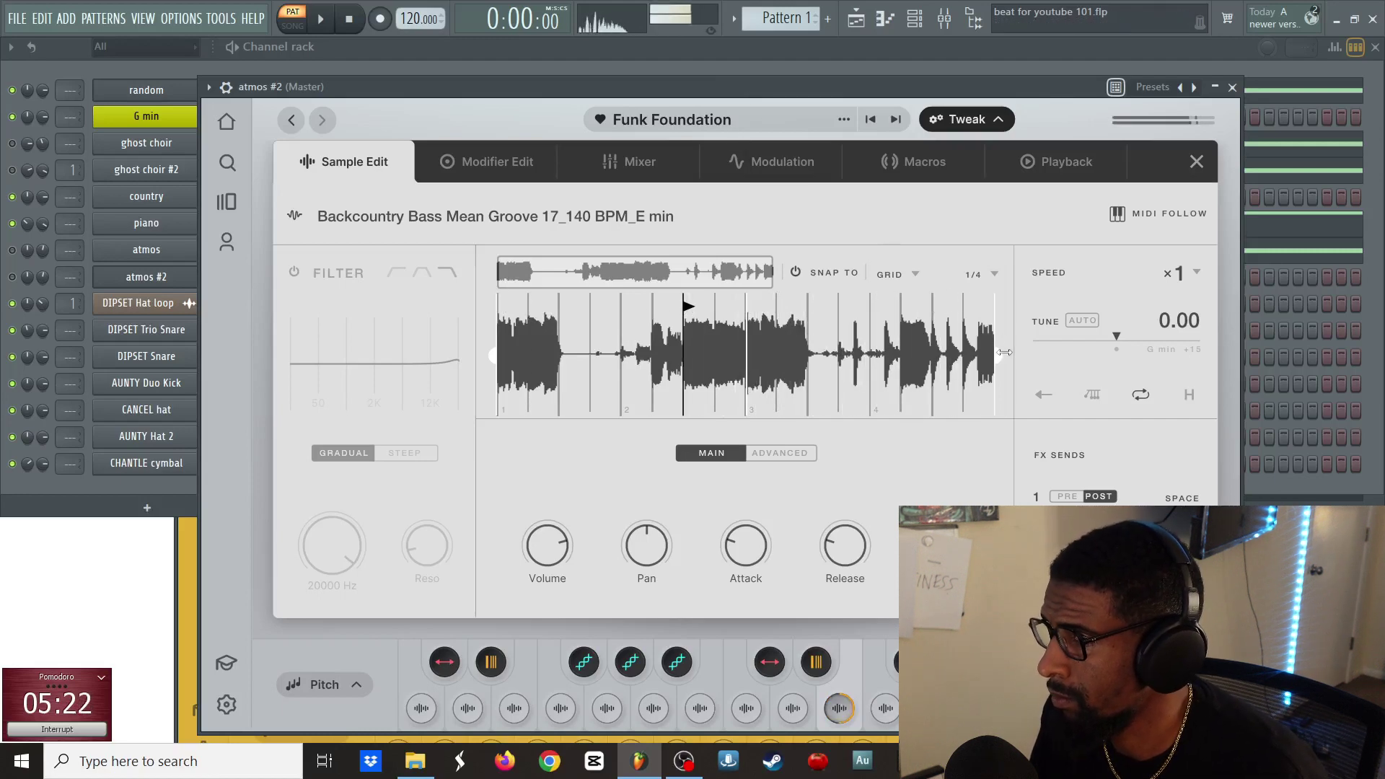
left_click_drag(491, 352, 603, 364)
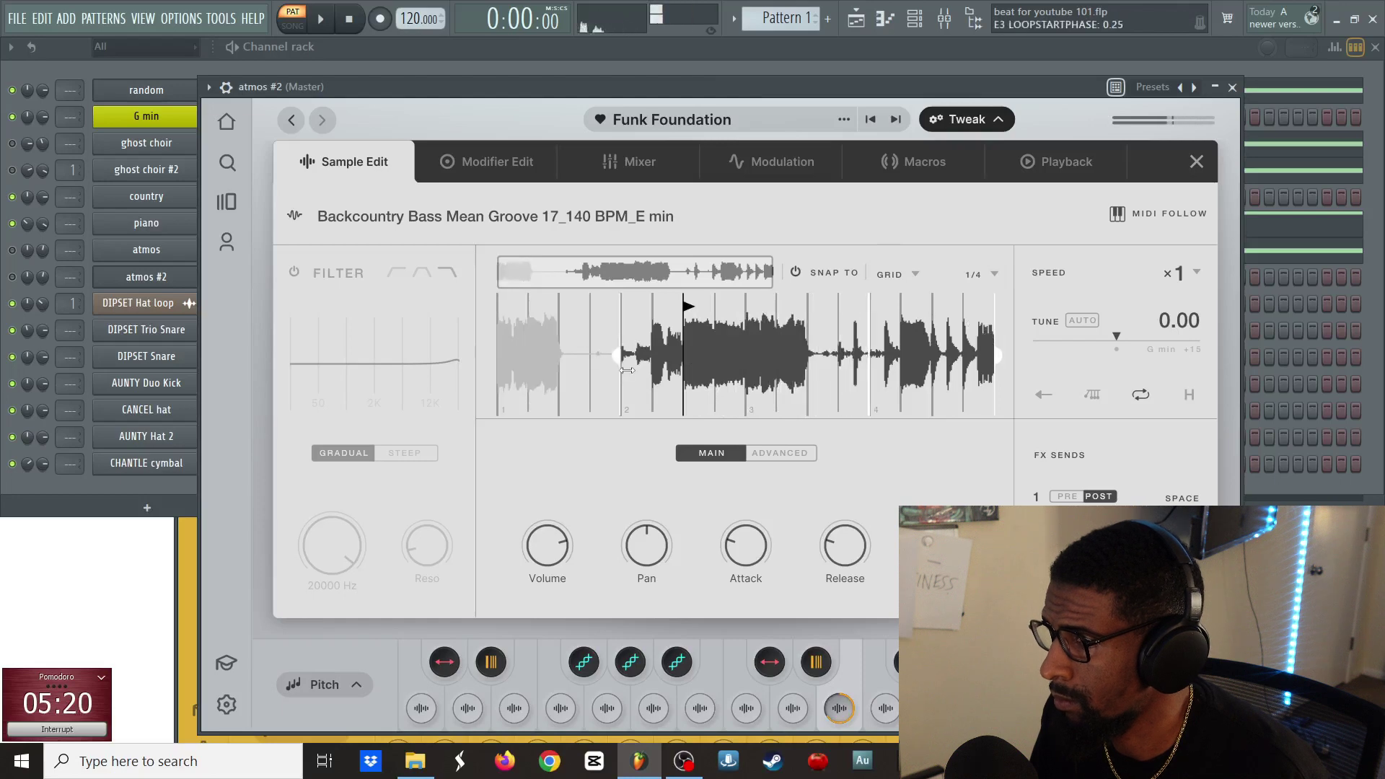
left_click_drag(997, 355, 894, 353)
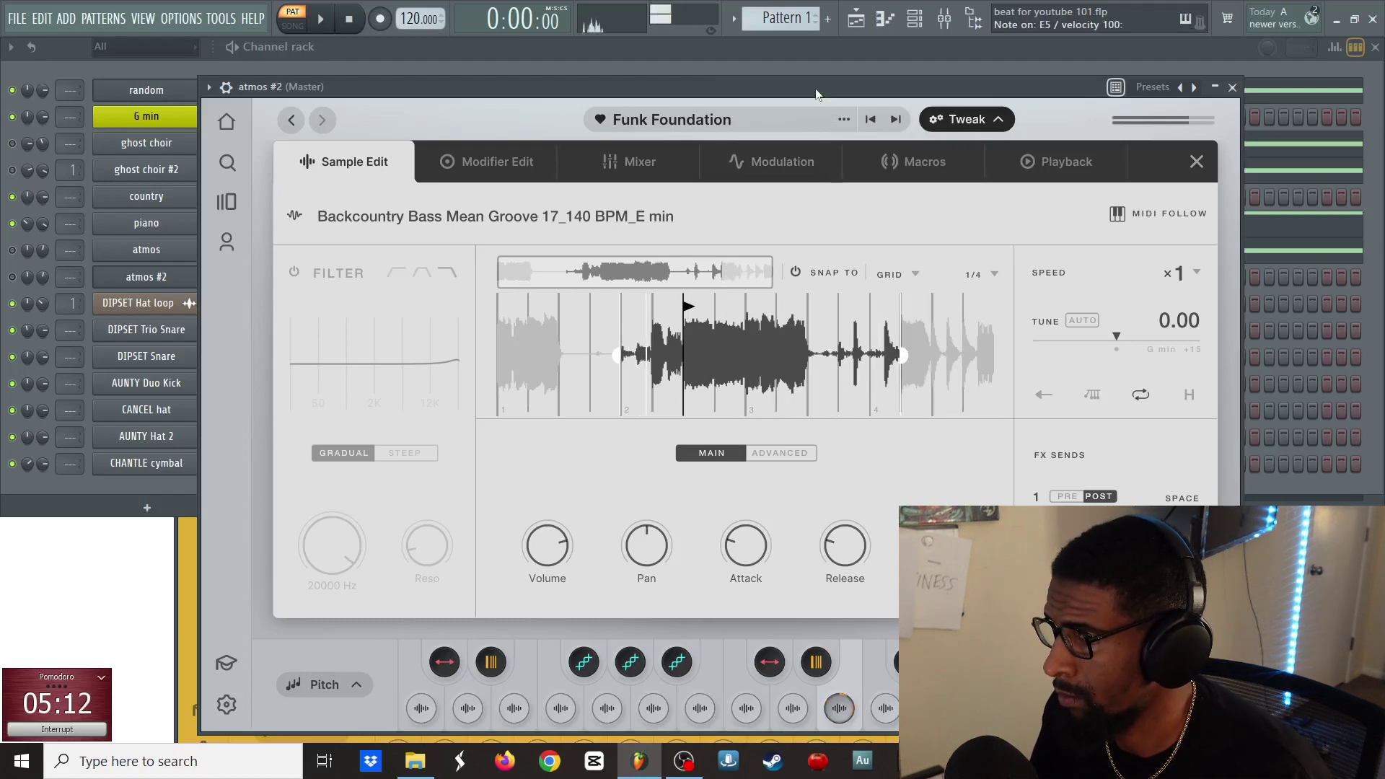
left_click_drag(624, 358, 650, 366)
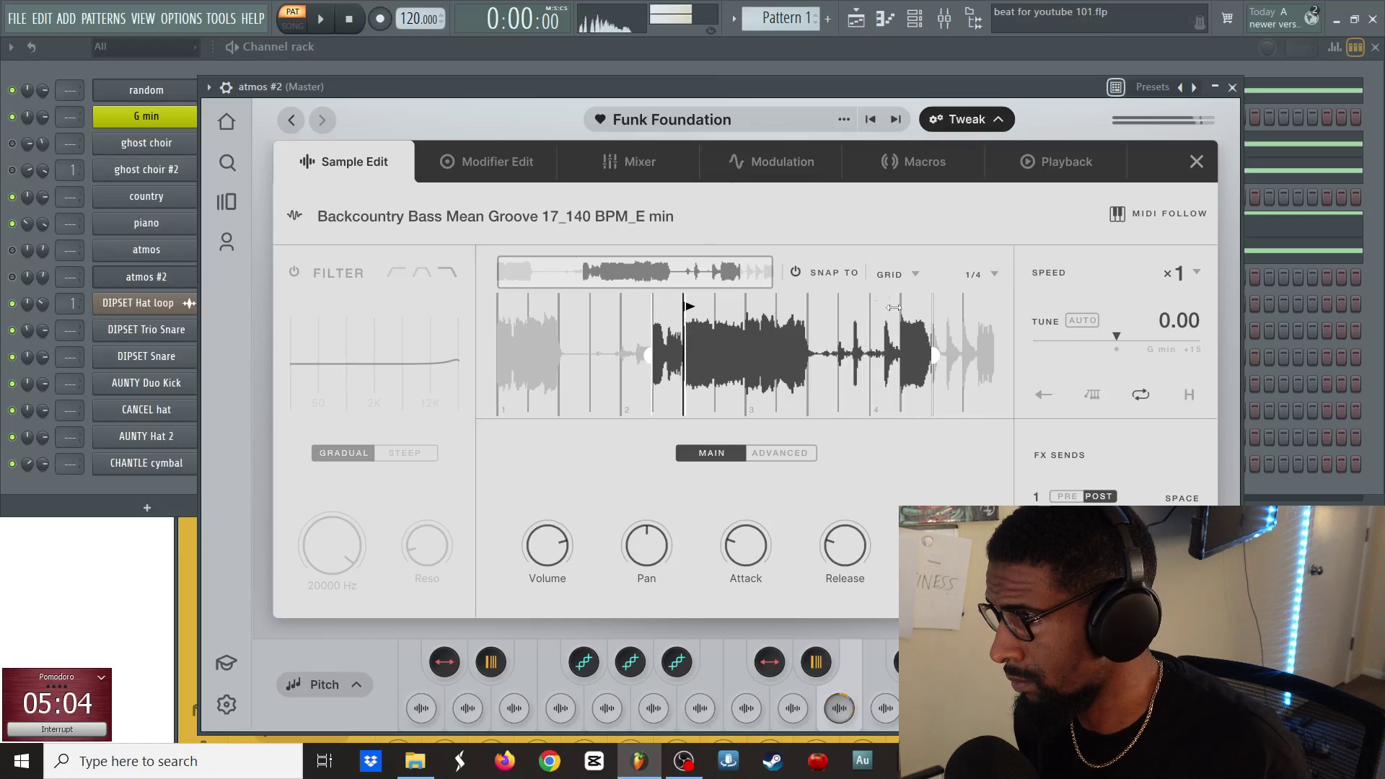
left_click_drag(934, 356, 905, 358)
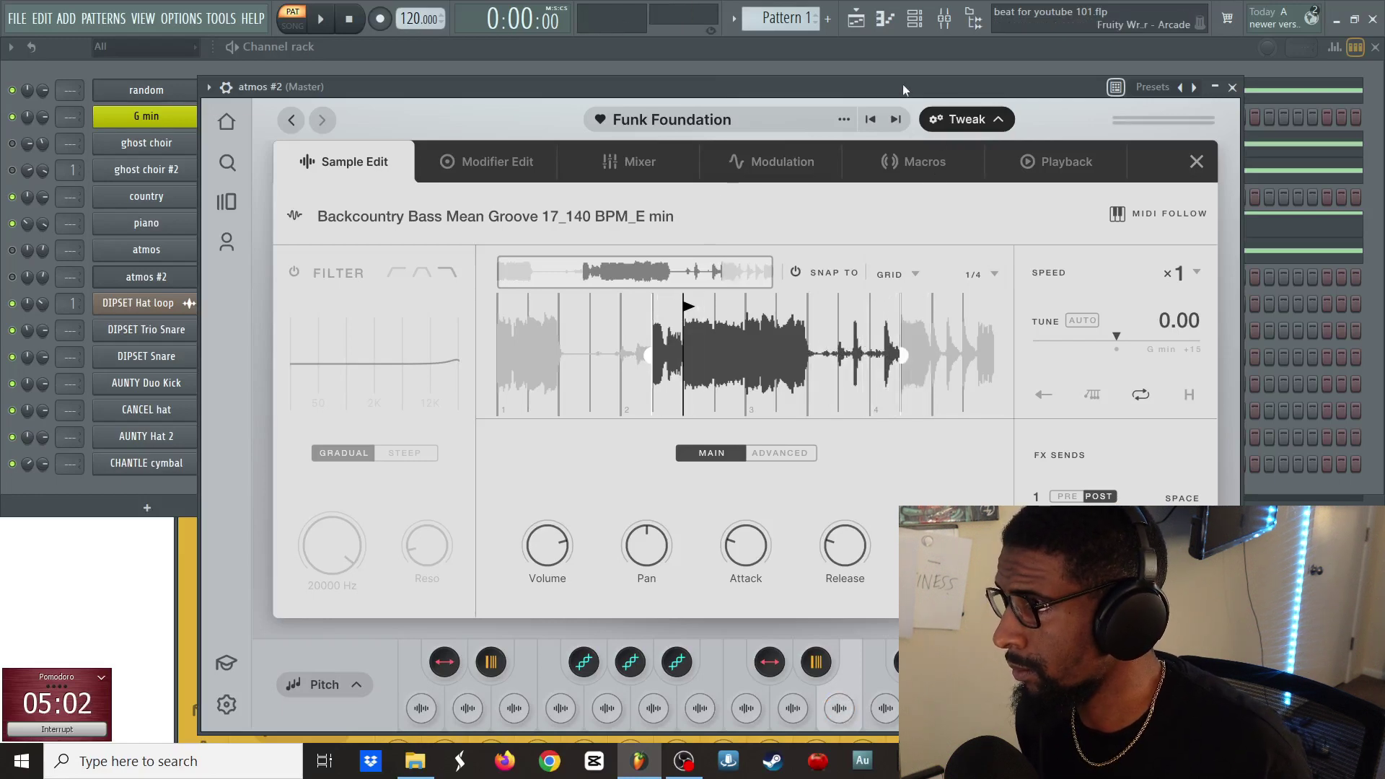
- Lower Funk Foundation's session key by one octave and close the sample editing view
key("e")
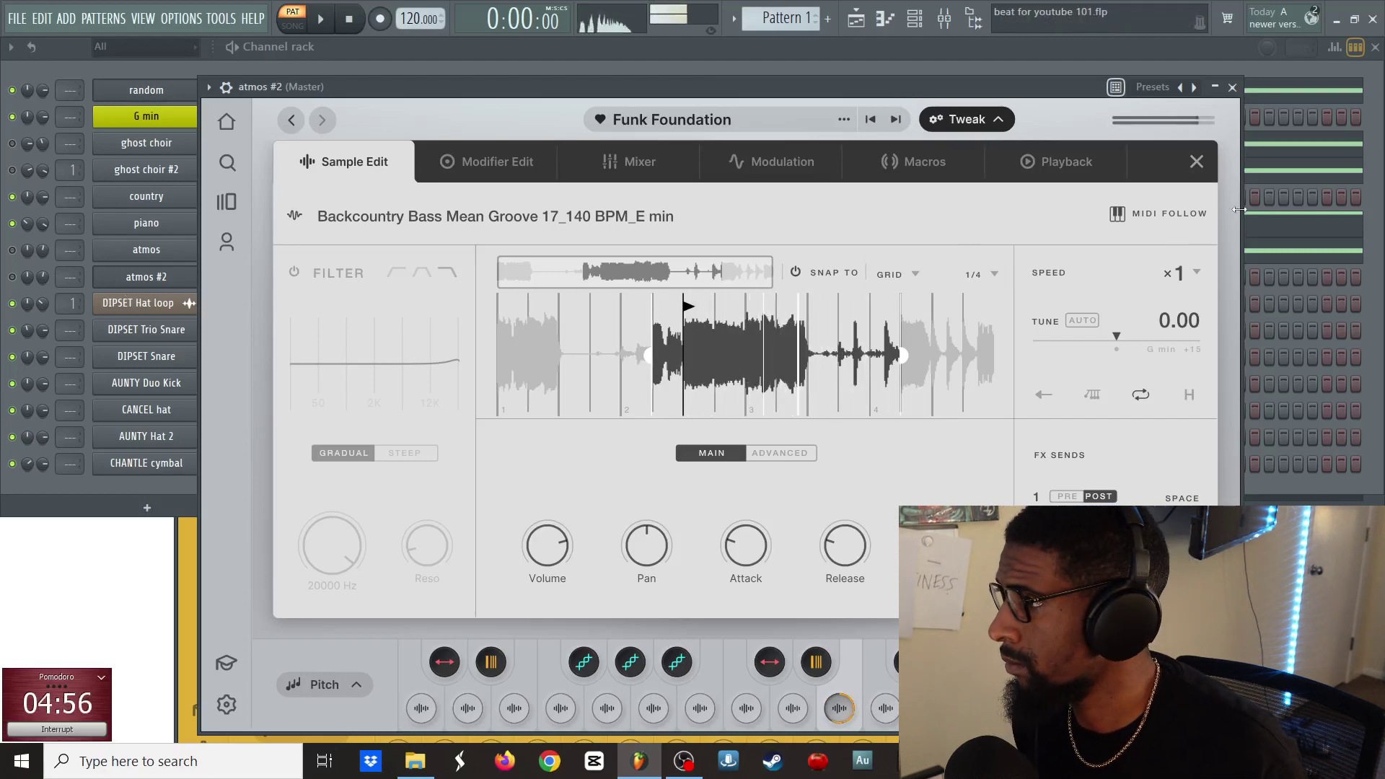
left_click(1174, 349)
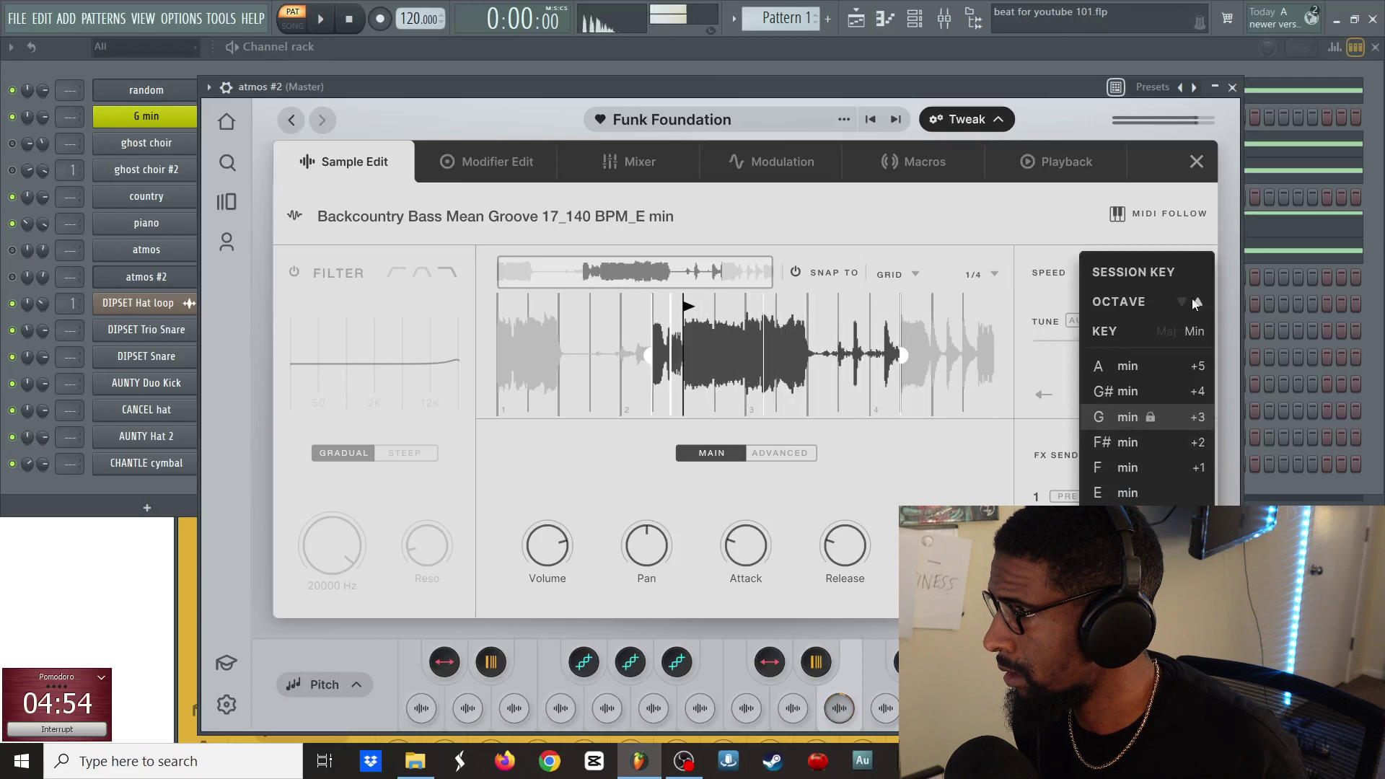
left_click(1050, 83)
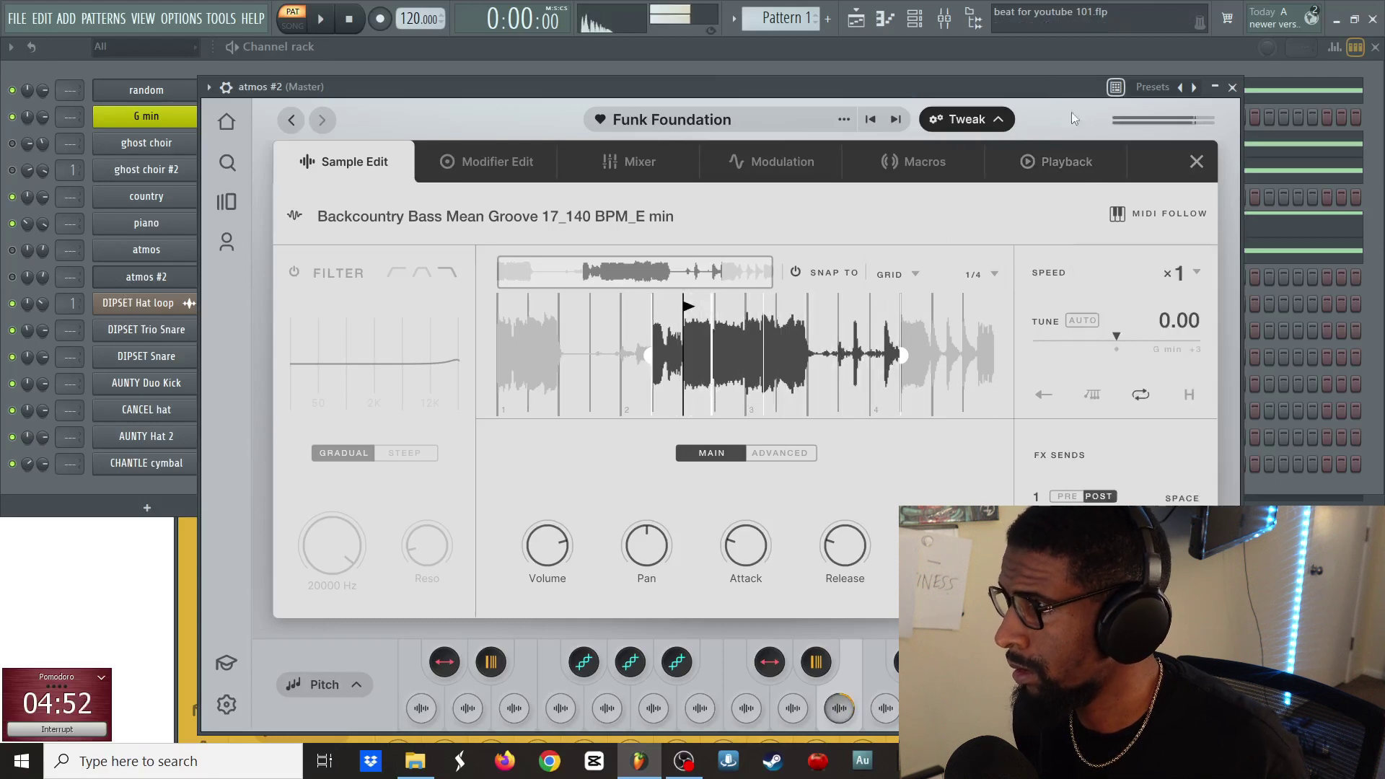
left_click(1196, 162)
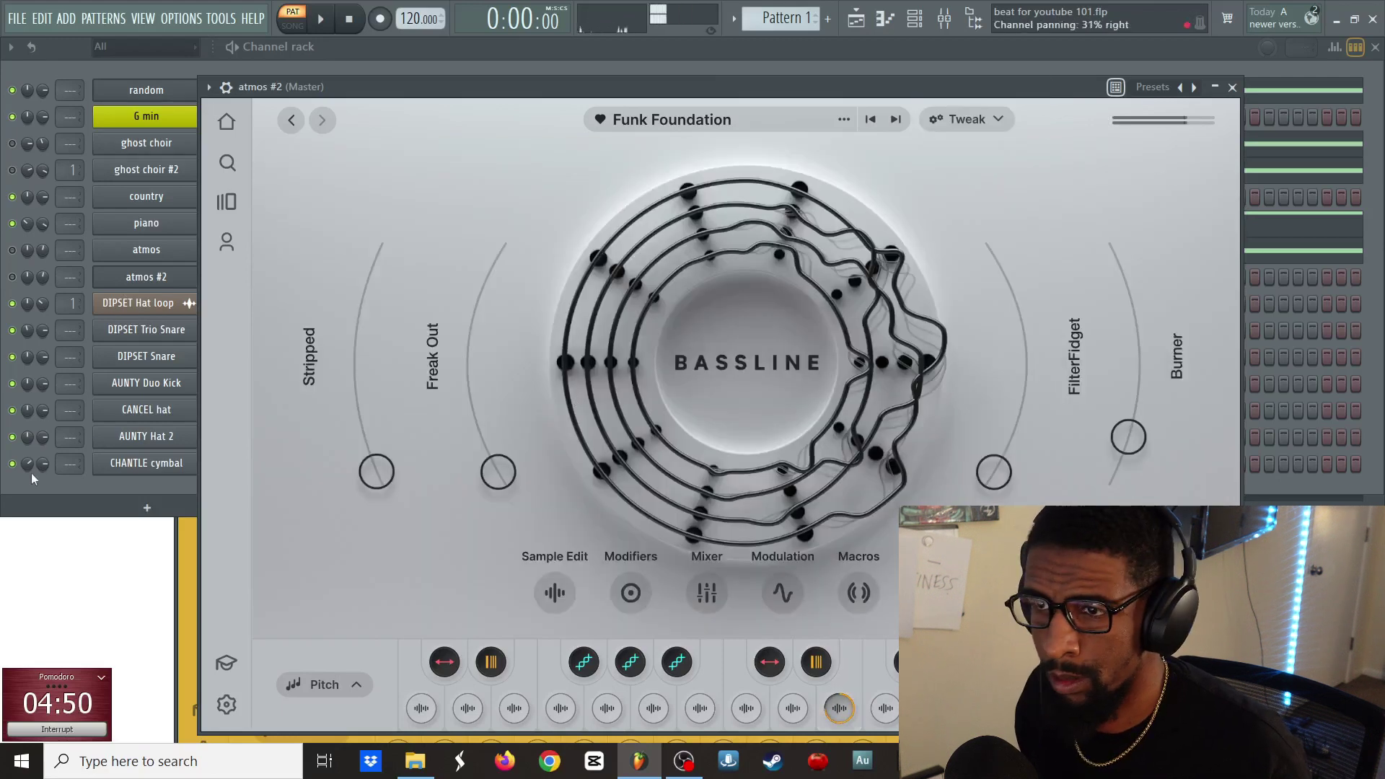
- Set the Burner macro to 0.00 and audition the Stripped, Freak Out and FilterFidget macros, returning each to zero
left_click_drag(1128, 437, 1132, 483)
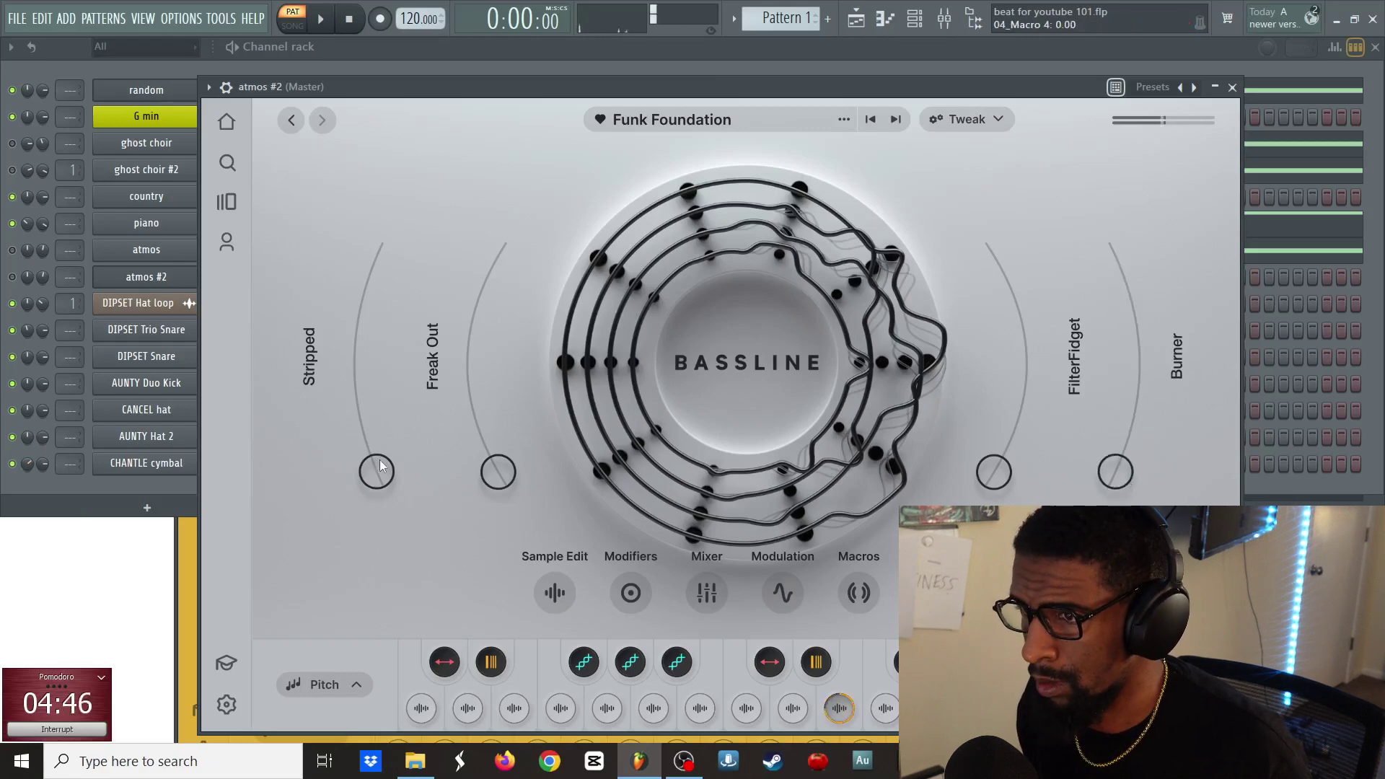
left_click_drag(380, 465, 397, 339)
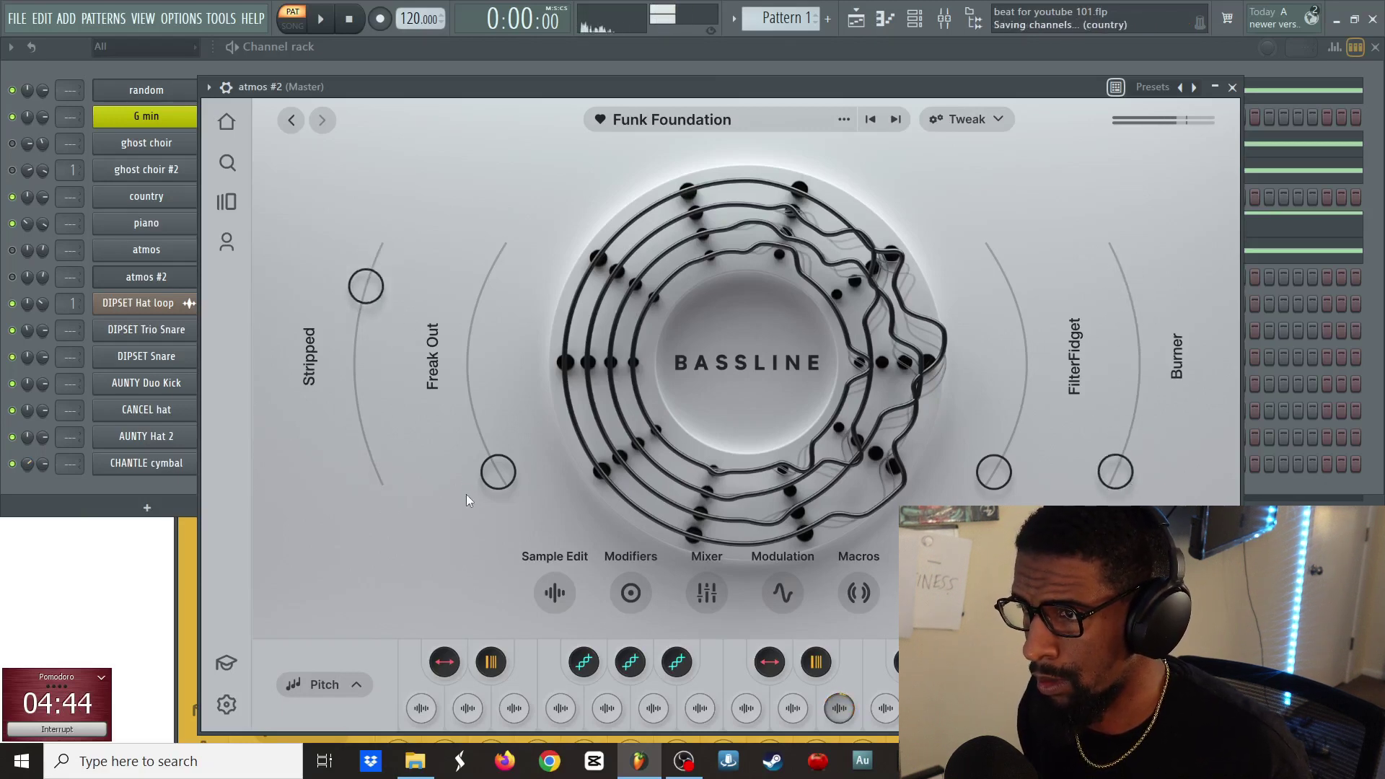
left_click_drag(491, 469, 486, 347)
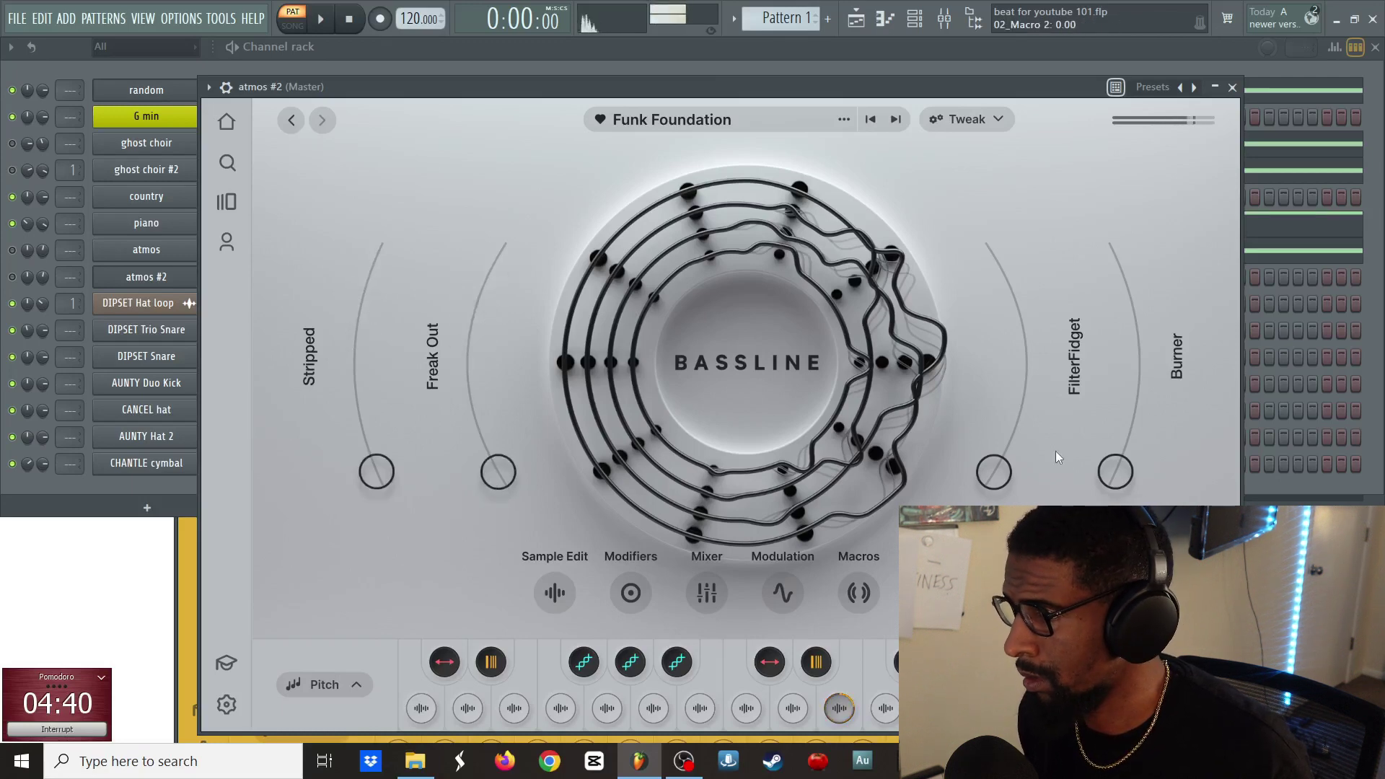
left_click_drag(996, 470, 1019, 346)
left_click_drag(995, 269, 1016, 467)
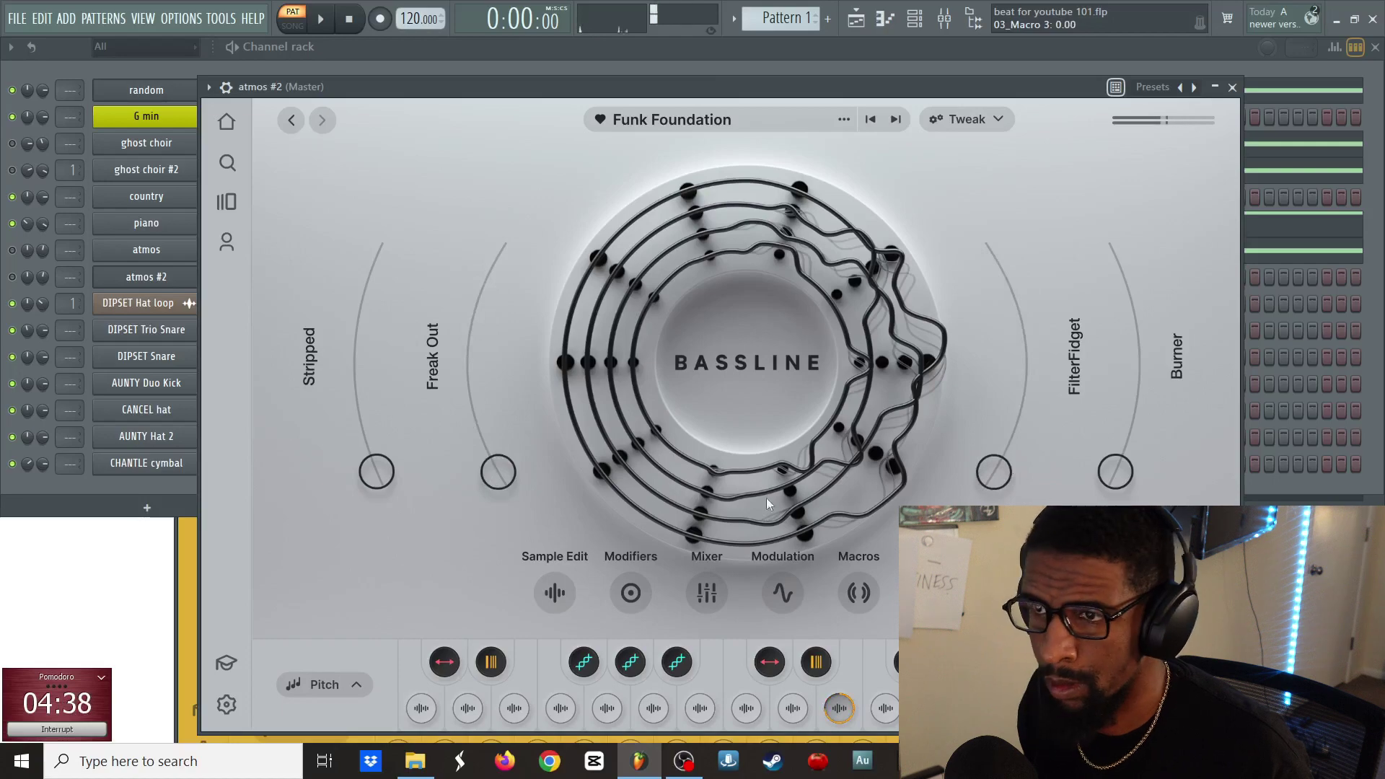
- Add a four-bar E5 note at the start of the atmos #2 channel's piano roll
left_click(2, 326)
right_click(196, 280)
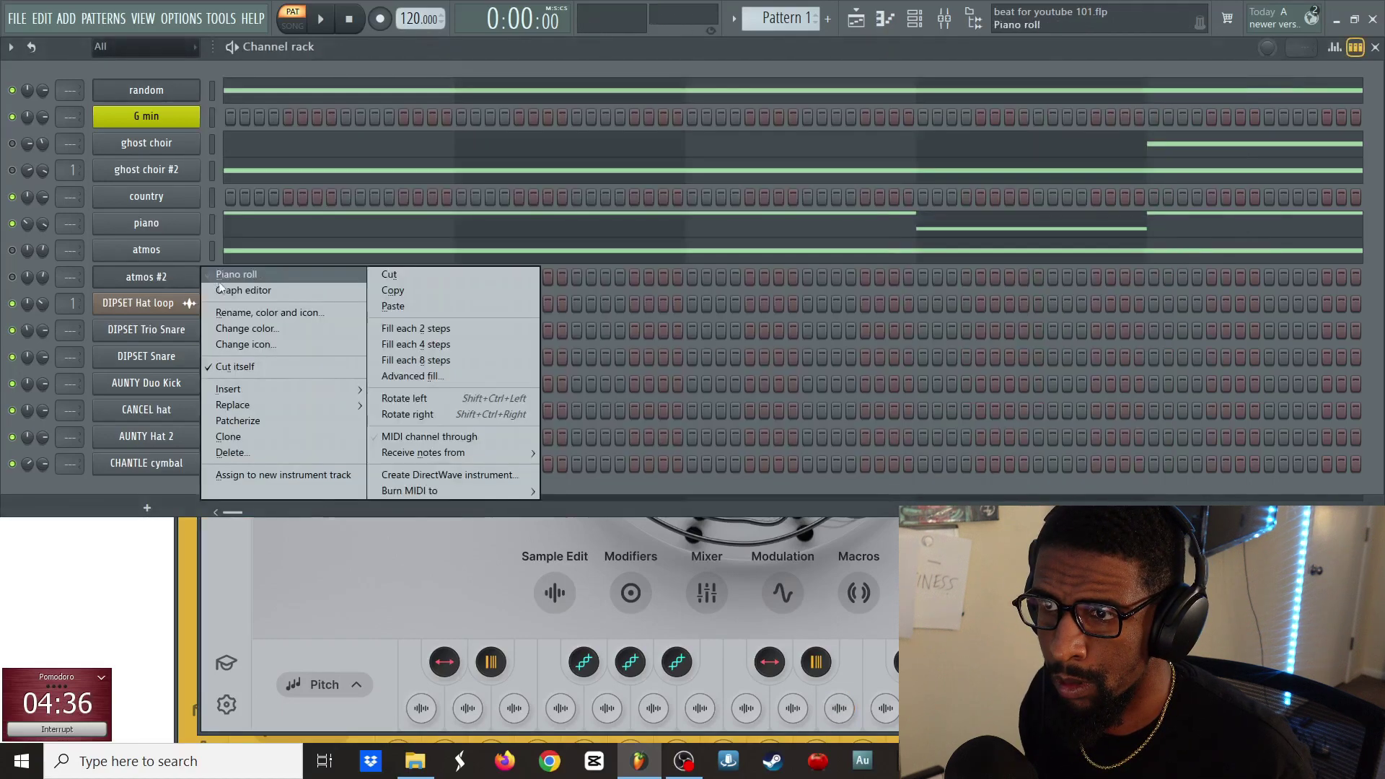
left_click(227, 276)
left_click(78, 401)
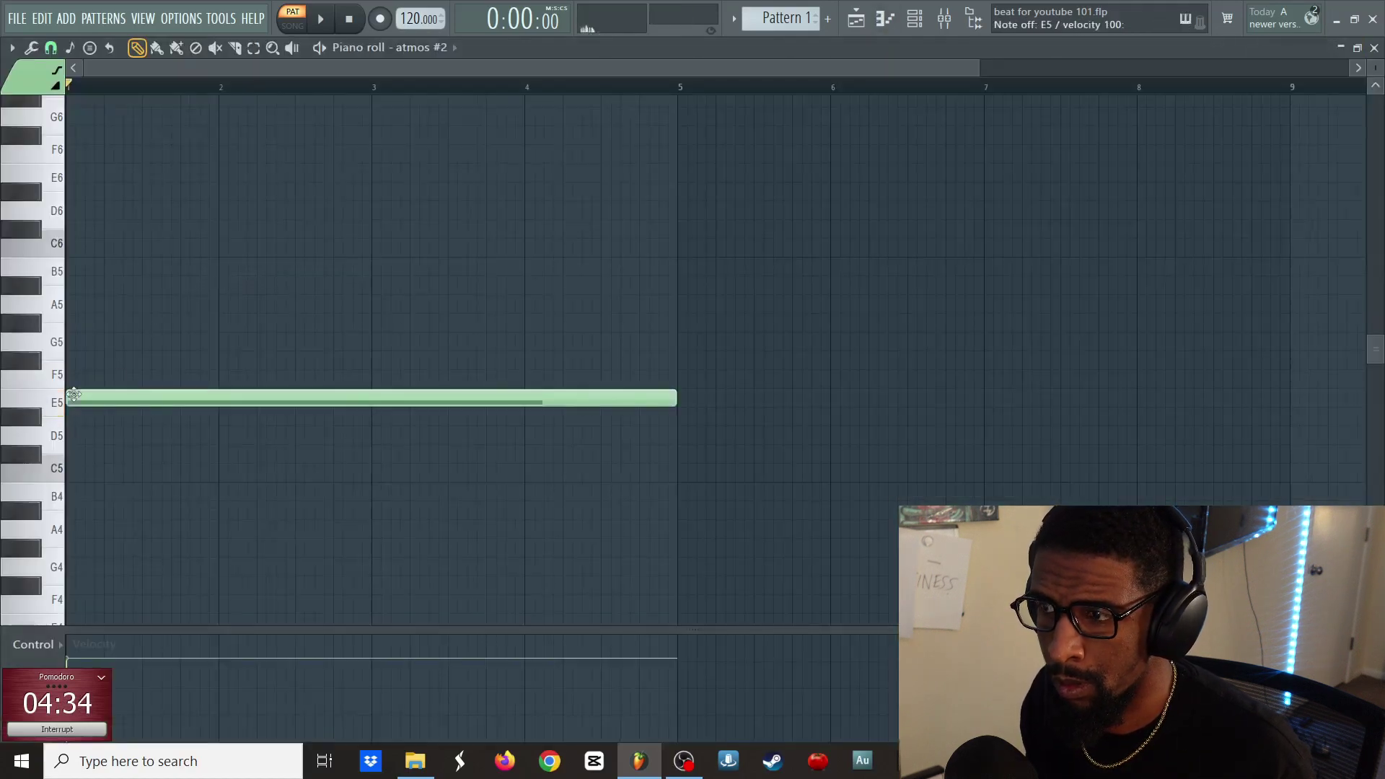
key("Escape")
- Rename the atmos #2 channel as bass
right_click(191, 277)
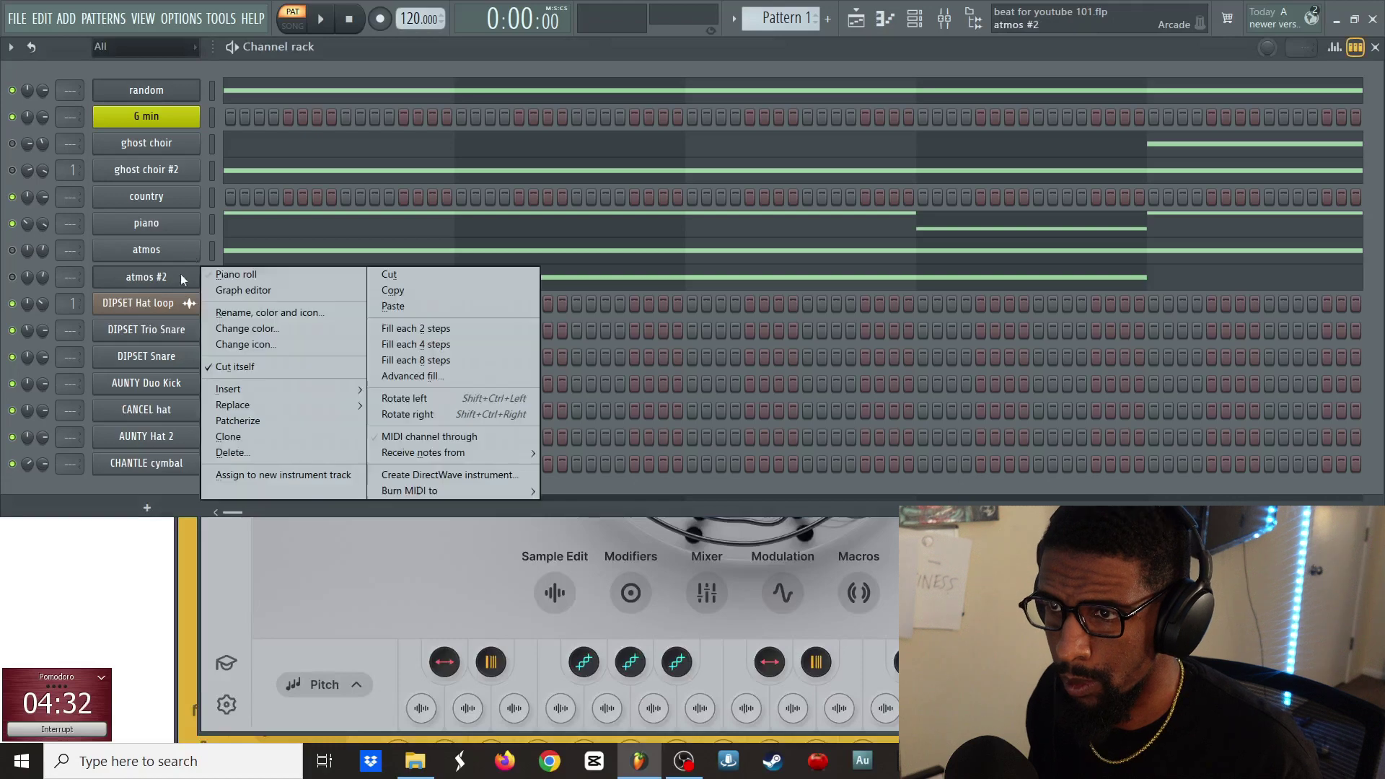
left_click(230, 290)
right_click(189, 282)
left_click(240, 274)
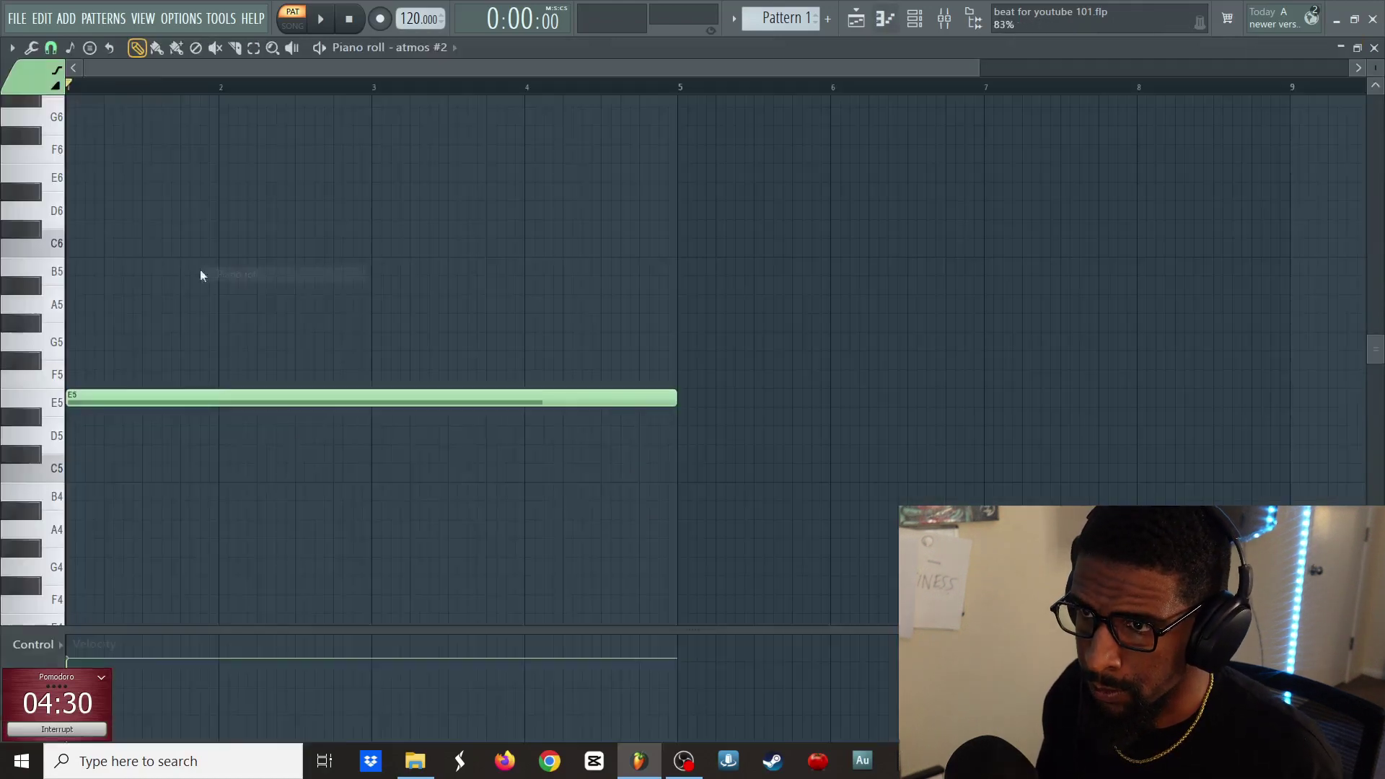
key("Escape")
right_click(199, 274)
left_click(259, 312)
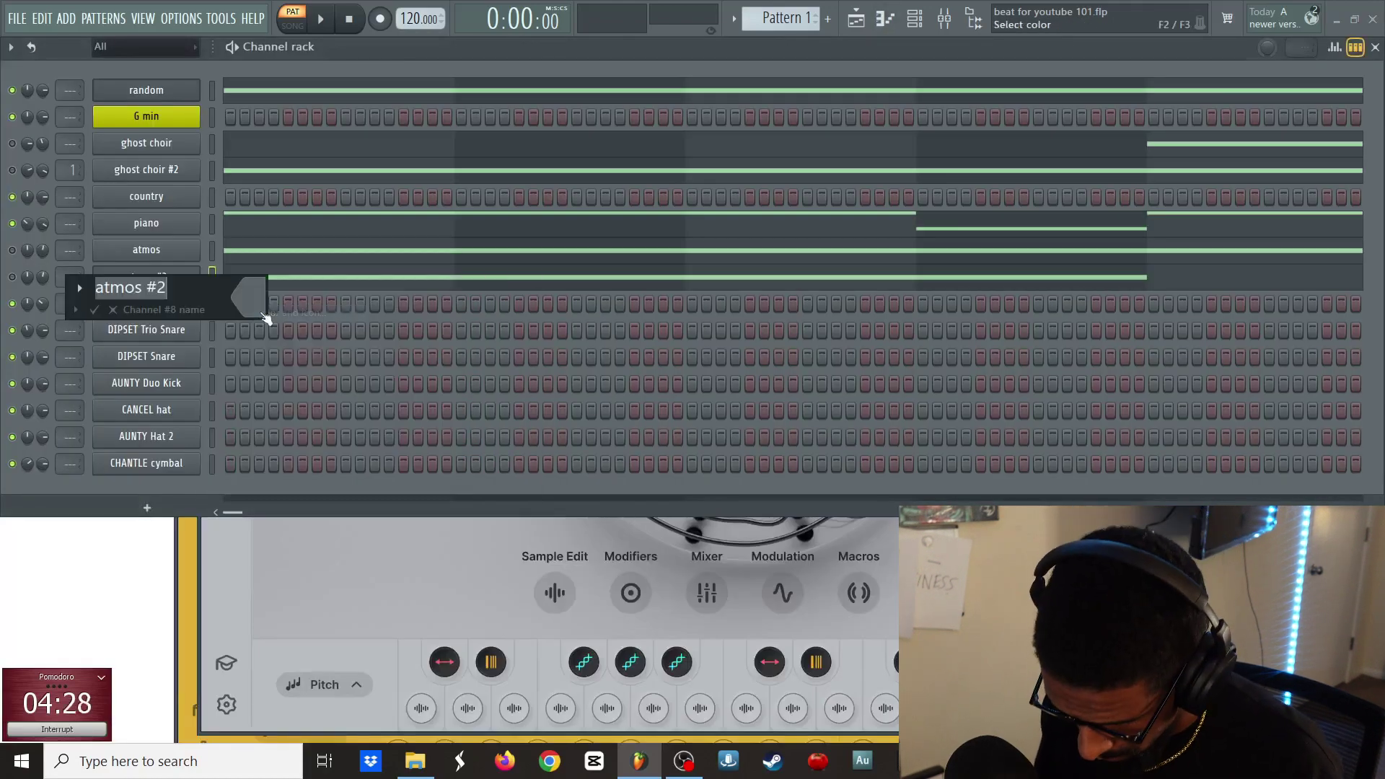
type("bass")
key("Return")
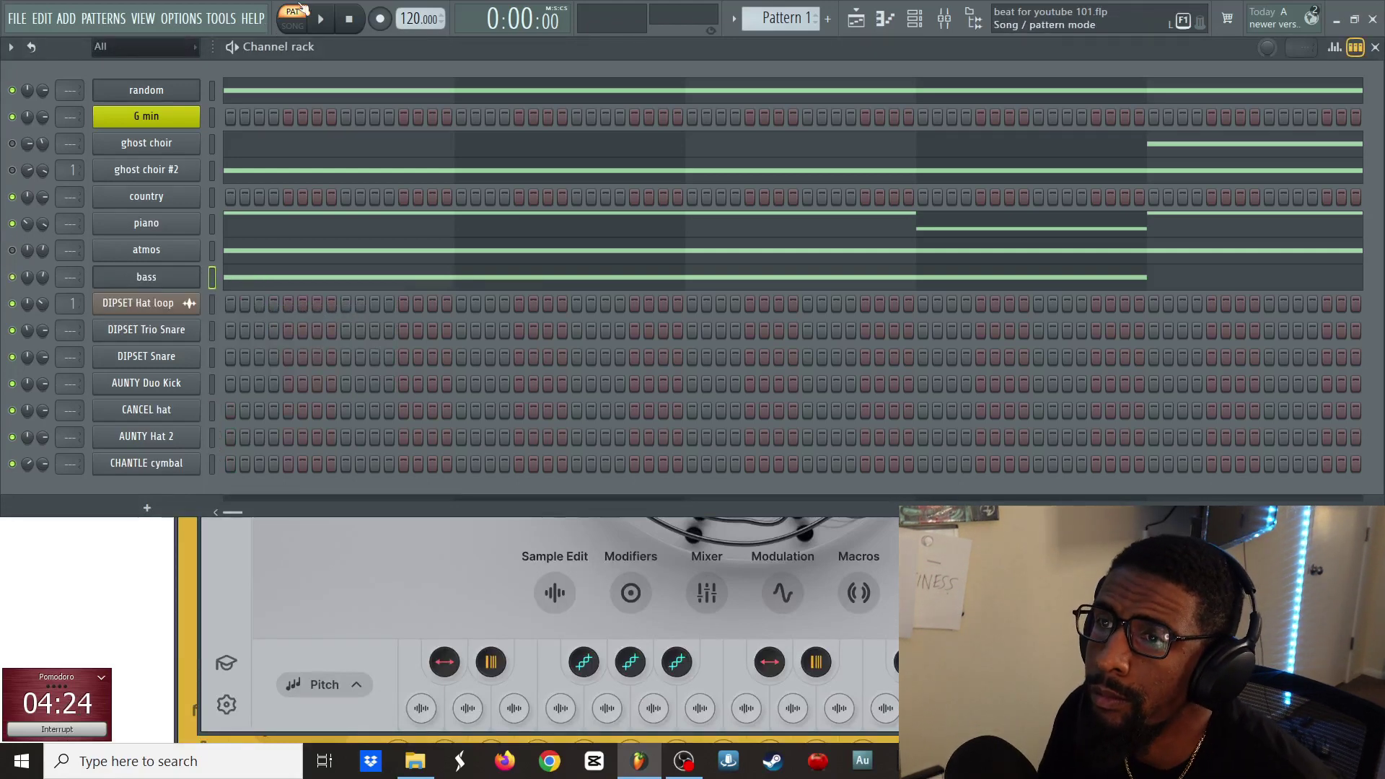
- Set the bass channel's volume to about 54% and route it to mixer track 2, with the random and piano channels muted
key("space")
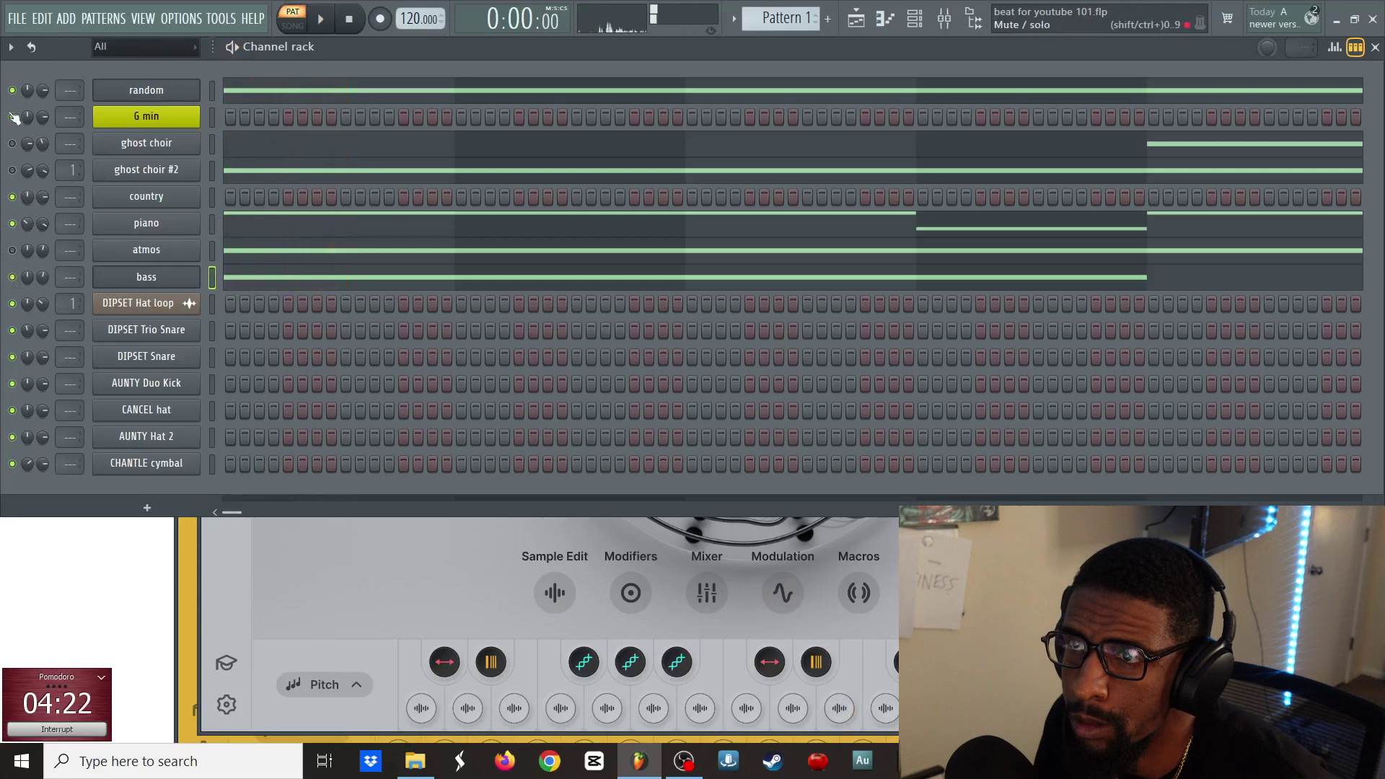
key("space")
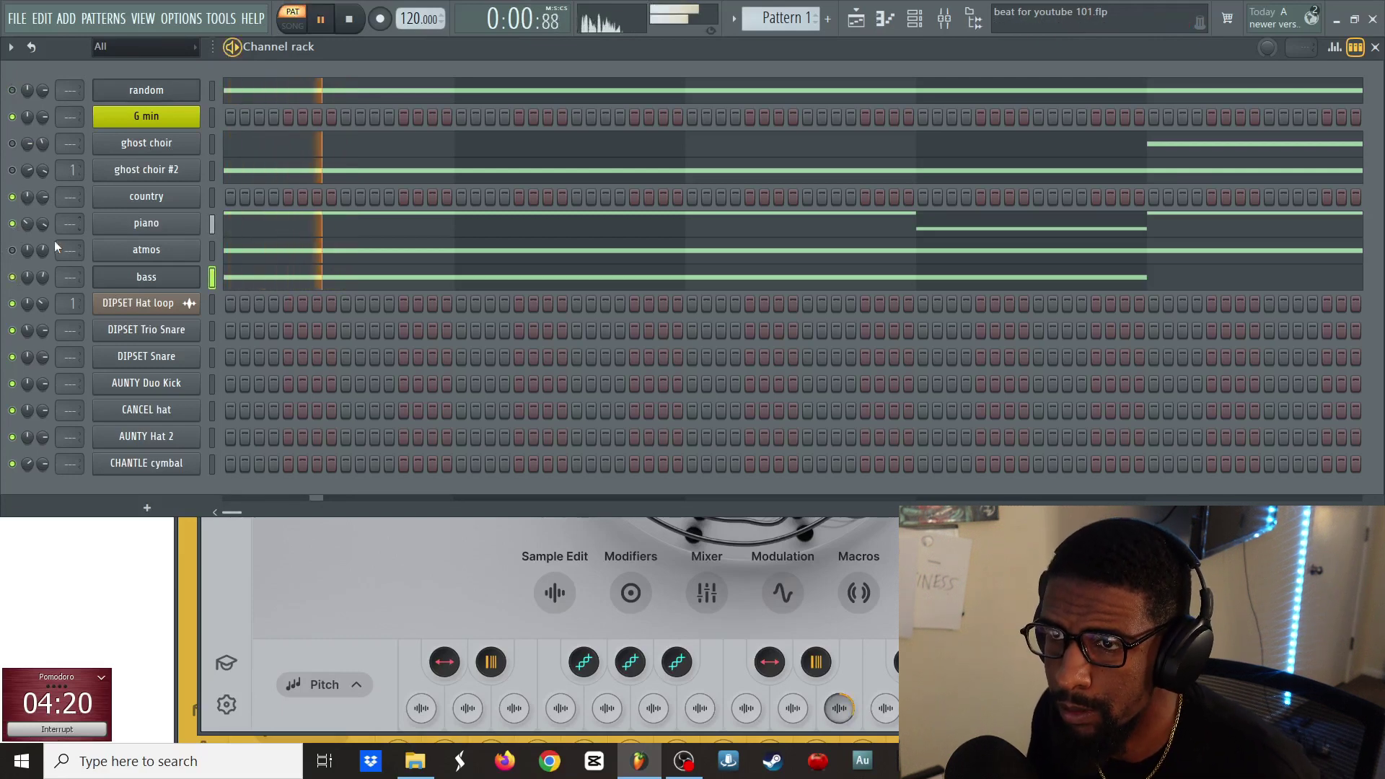
mouse_move(43, 280)
left_mouse_down()
mouse_move(43, 250)
mouse_move(44, 297)
left_mouse_up()
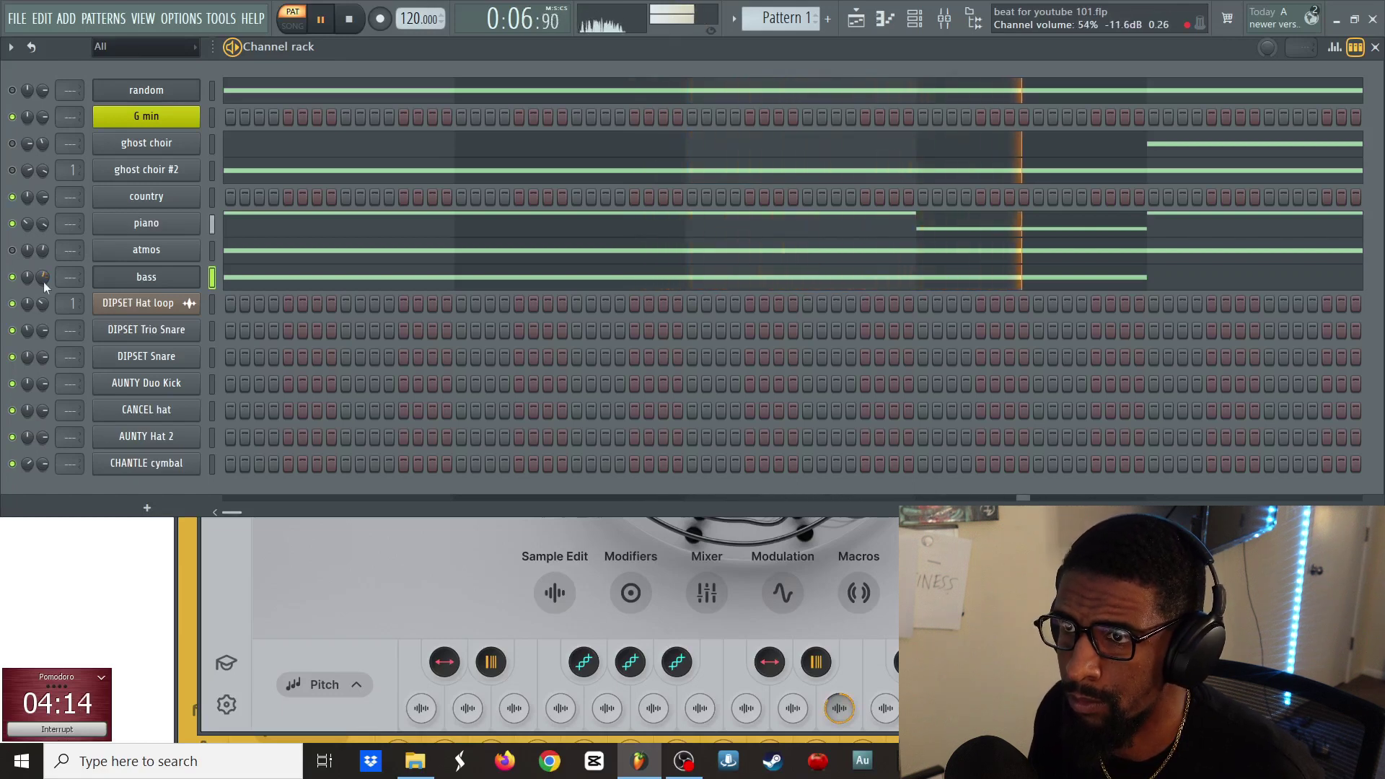
left_click(12, 223)
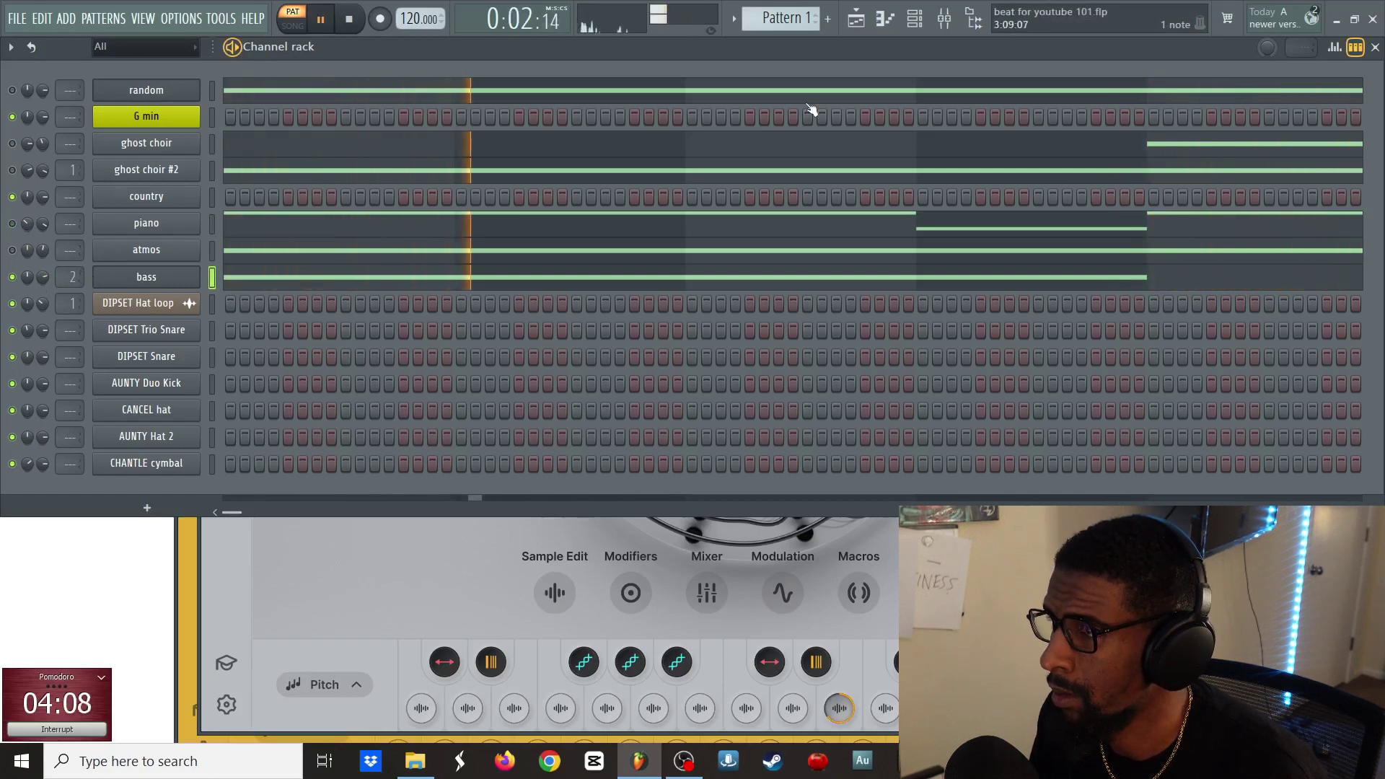
key("space")
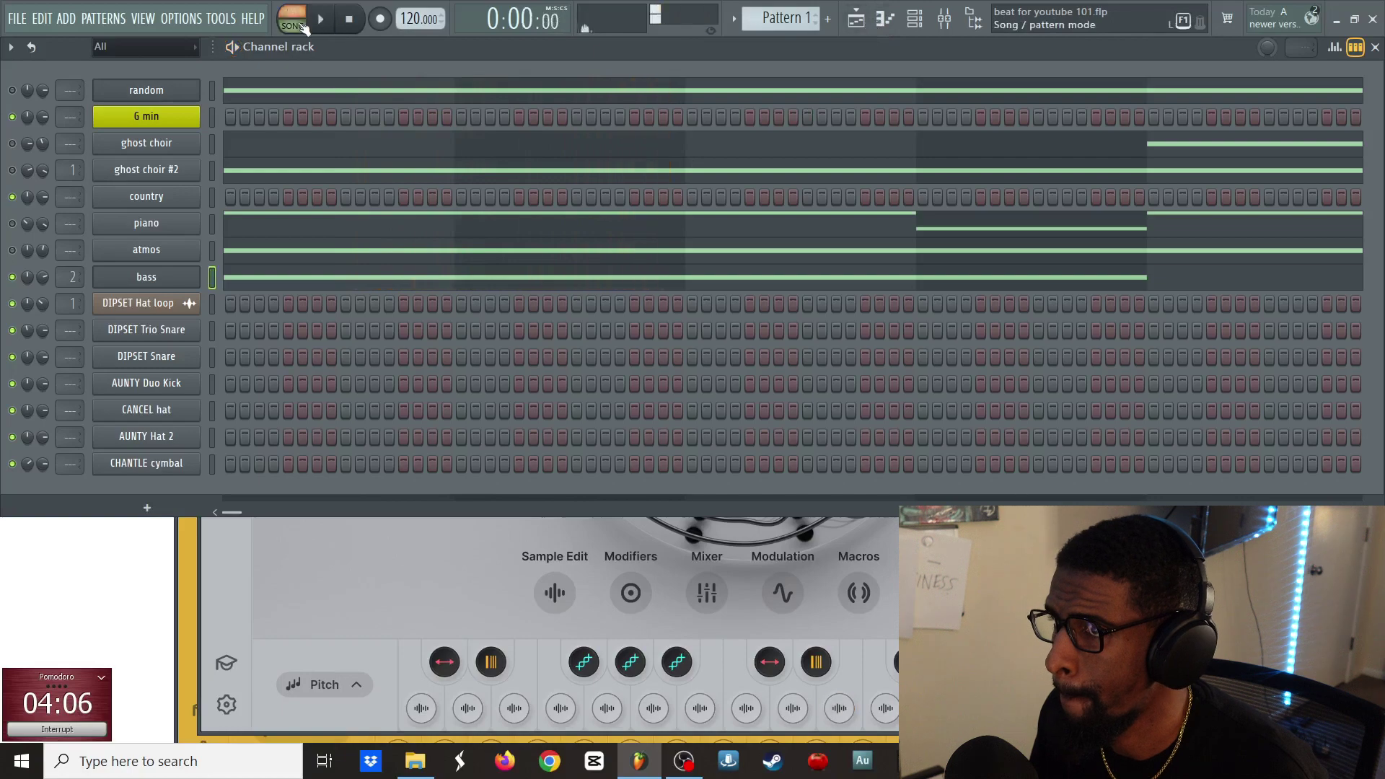
- Play the arrangement in song mode and load Fruity Parametric EQ 2 into slot 4 of mixer Insert 2
left_click(296, 23)
key("space")
left_click(861, 26)
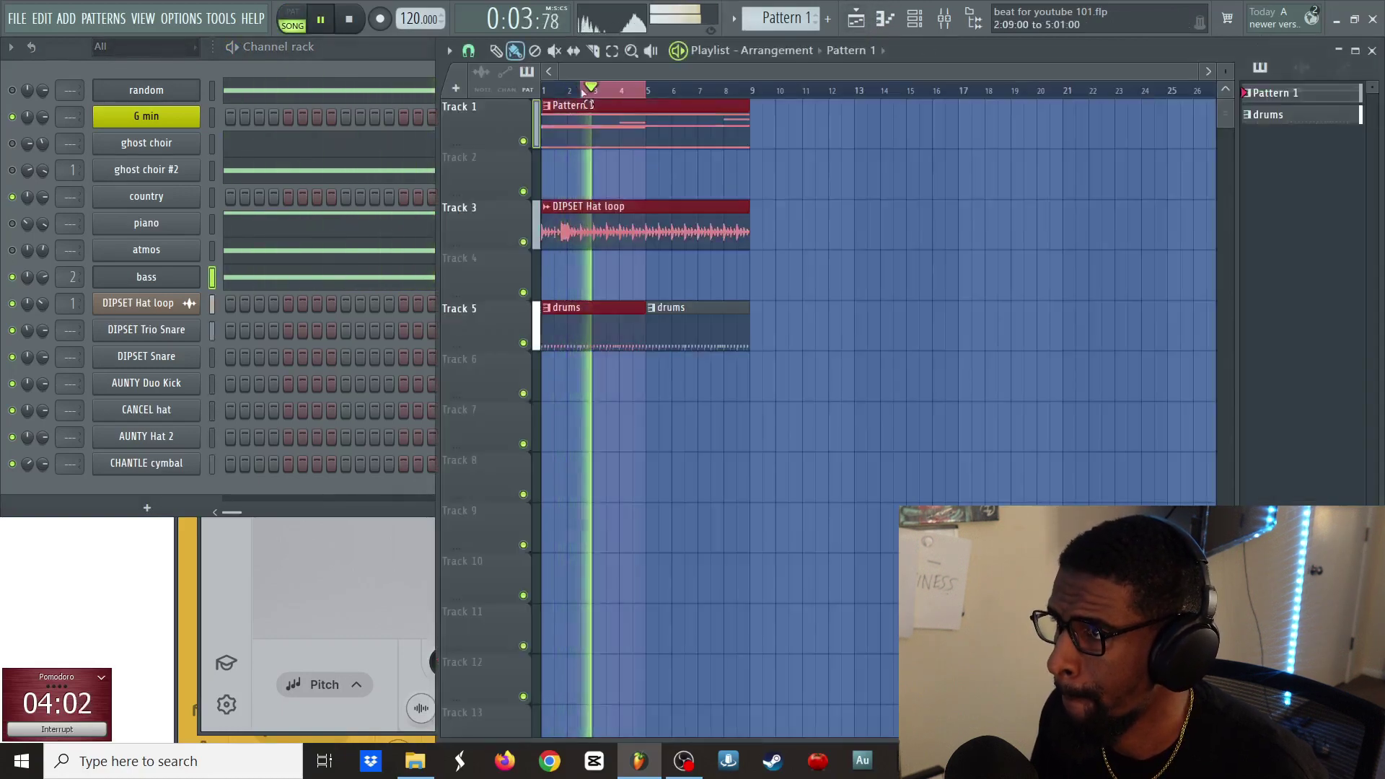
left_click(951, 23)
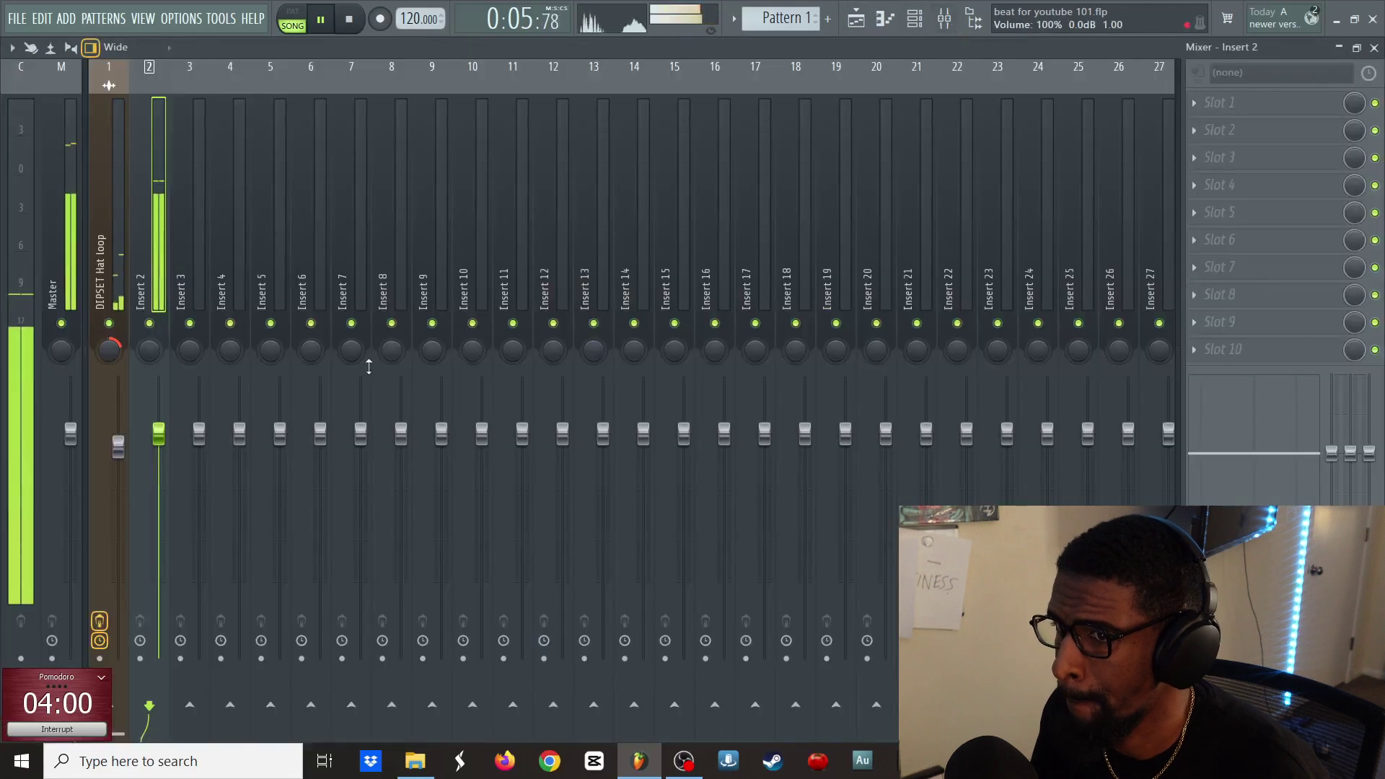
left_click(1219, 186)
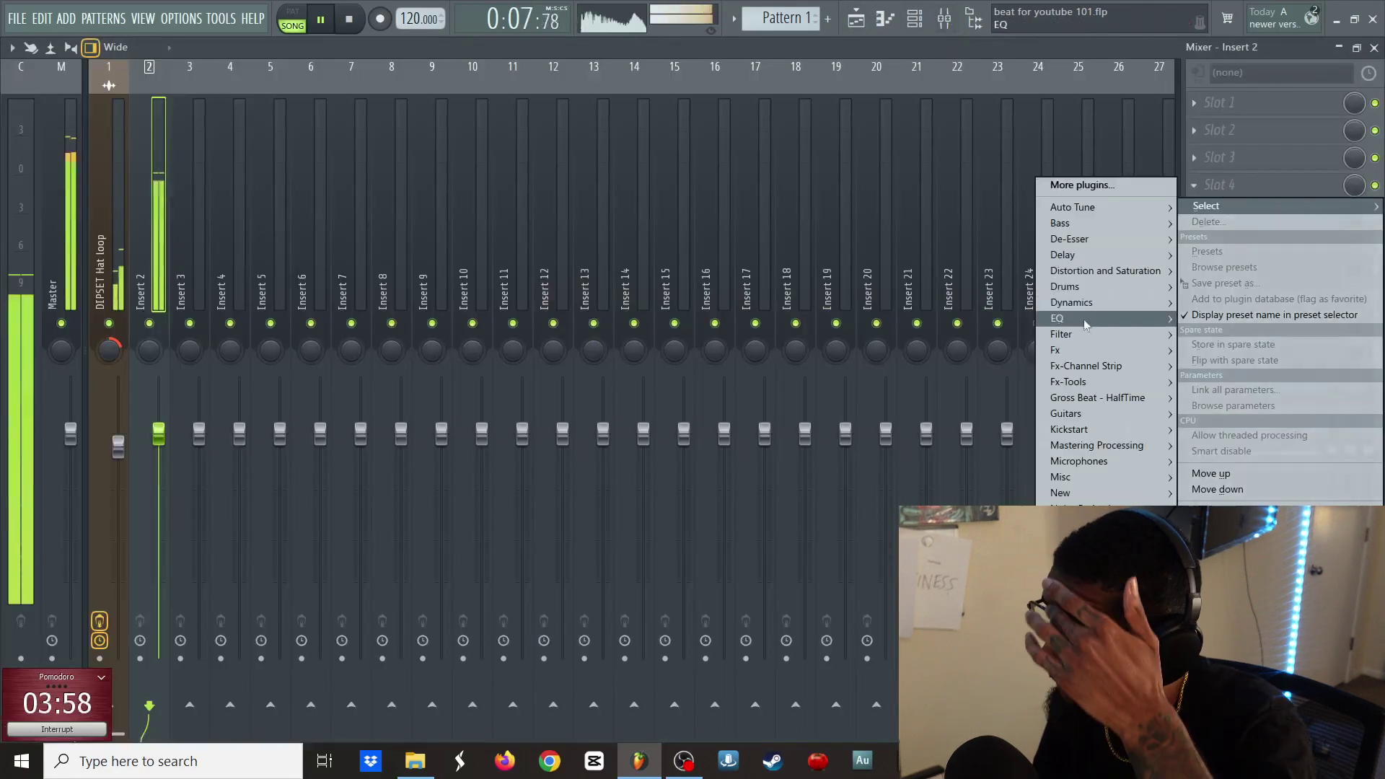
mouse_move(1068, 318)
mouse_move(1021, 319)
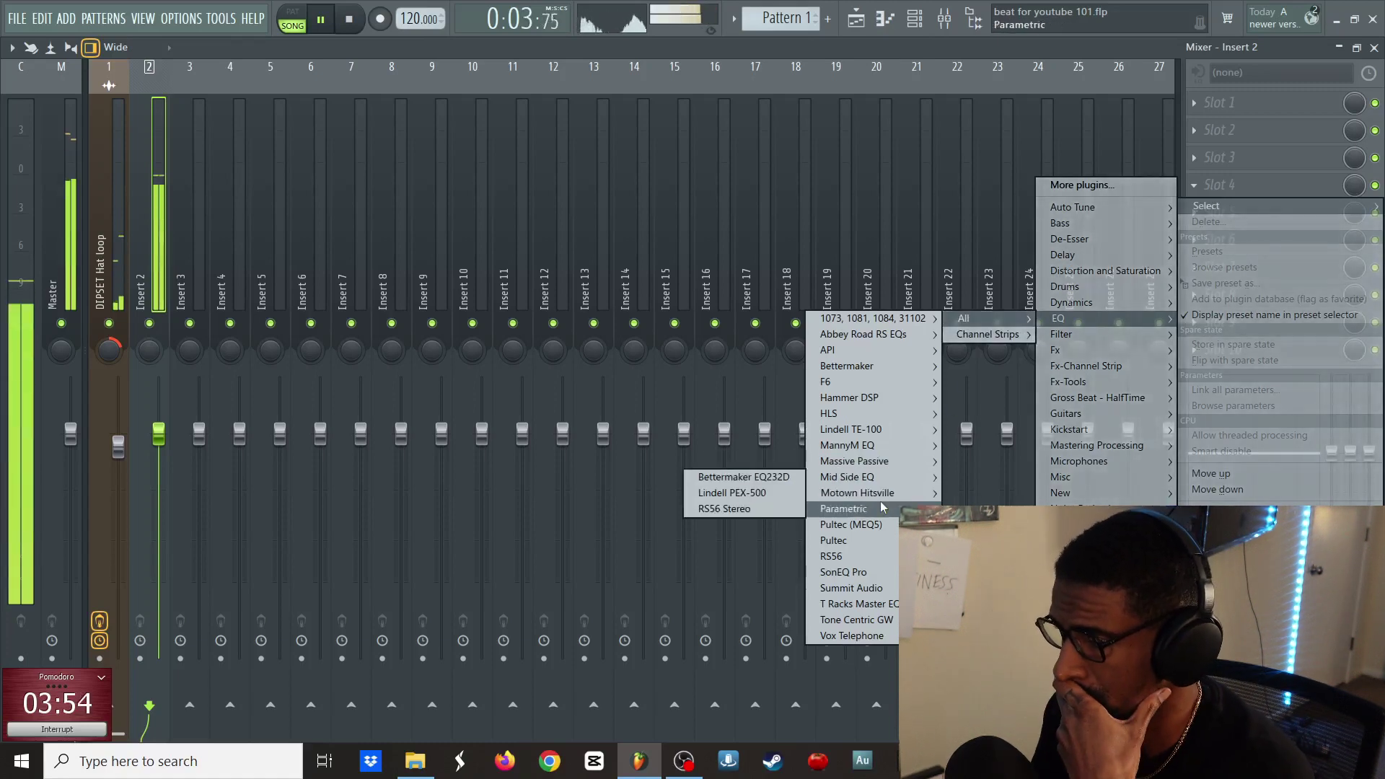
left_click(759, 529)
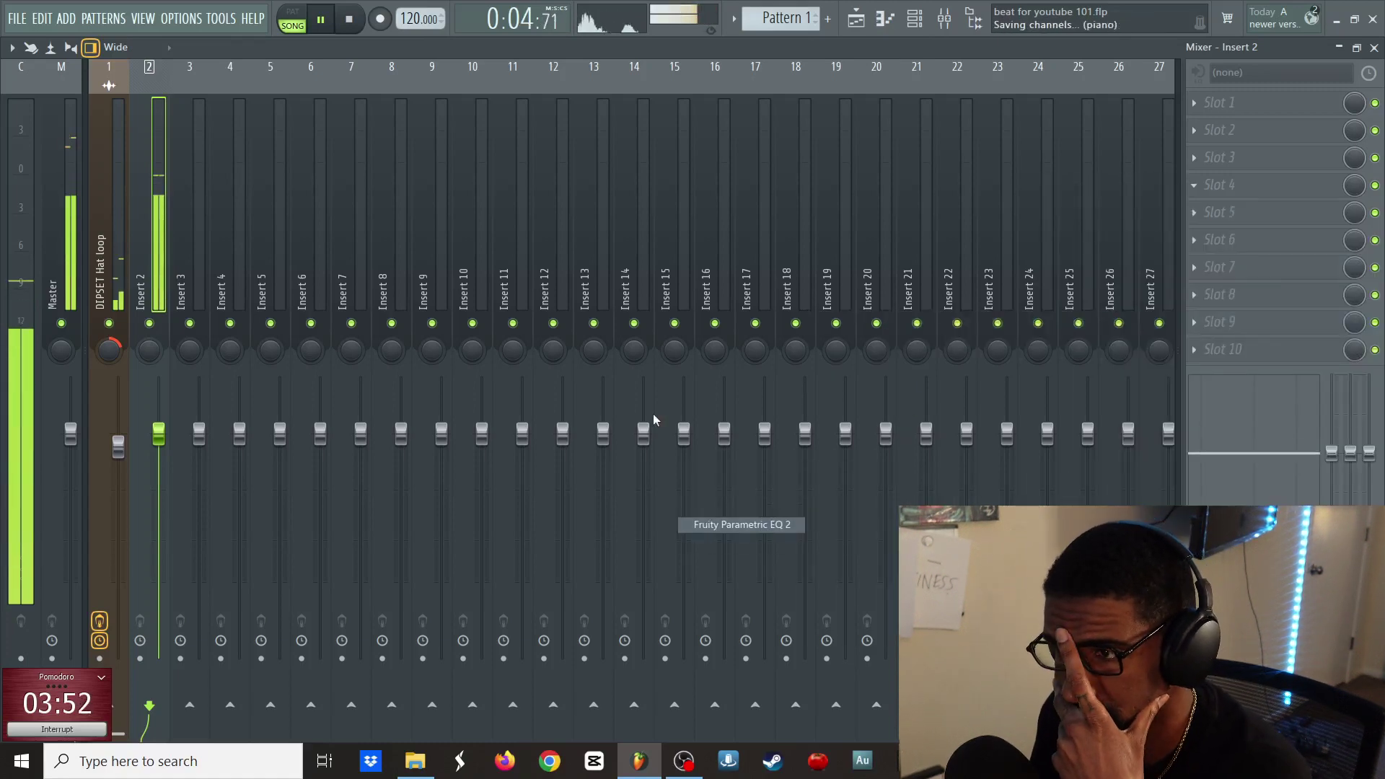
- Roll off the bass's highs with EQ band 7 and its lows with band 1 at about 34 Hz, using the Gentle 8 order for band 1
left_click_drag(415, 290, 388, 409)
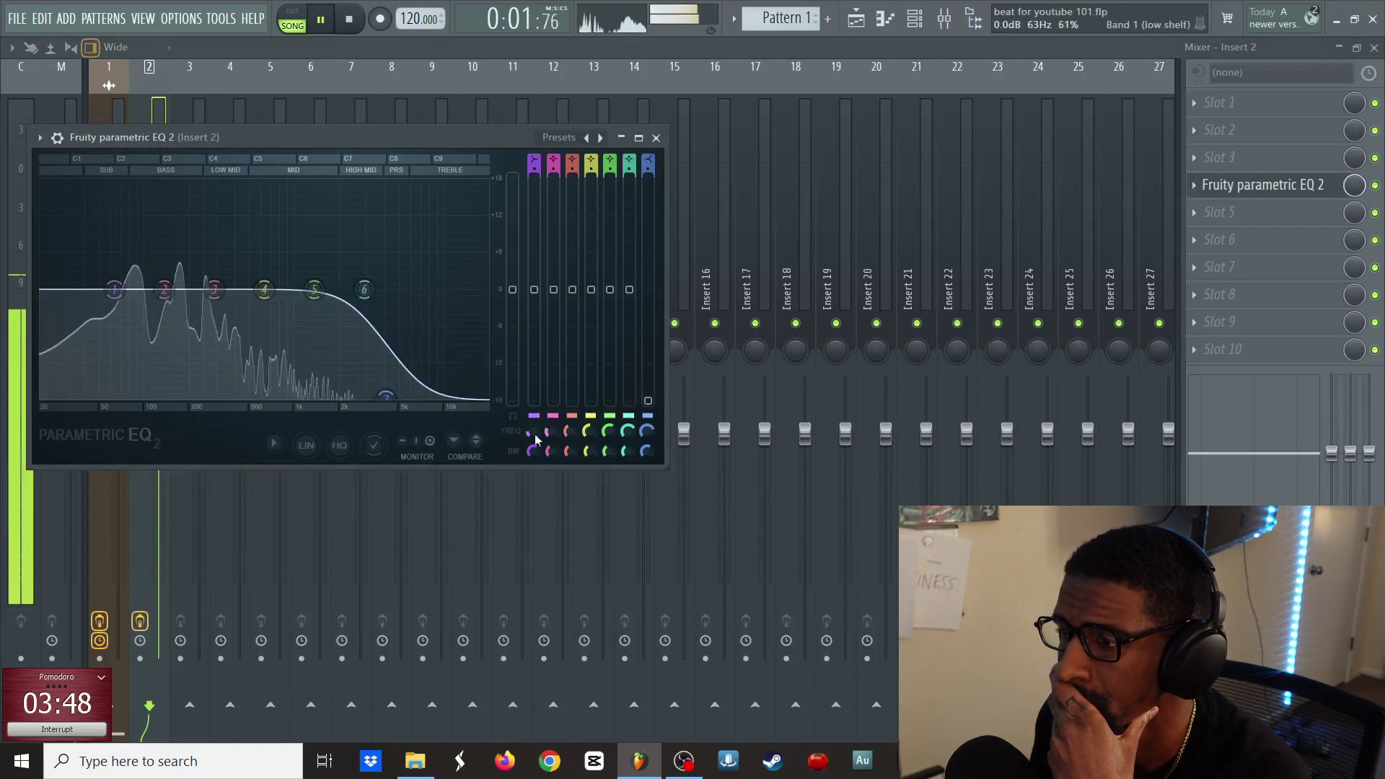
left_click_drag(536, 438, 536, 469)
left_click_drag(58, 290, 61, 290)
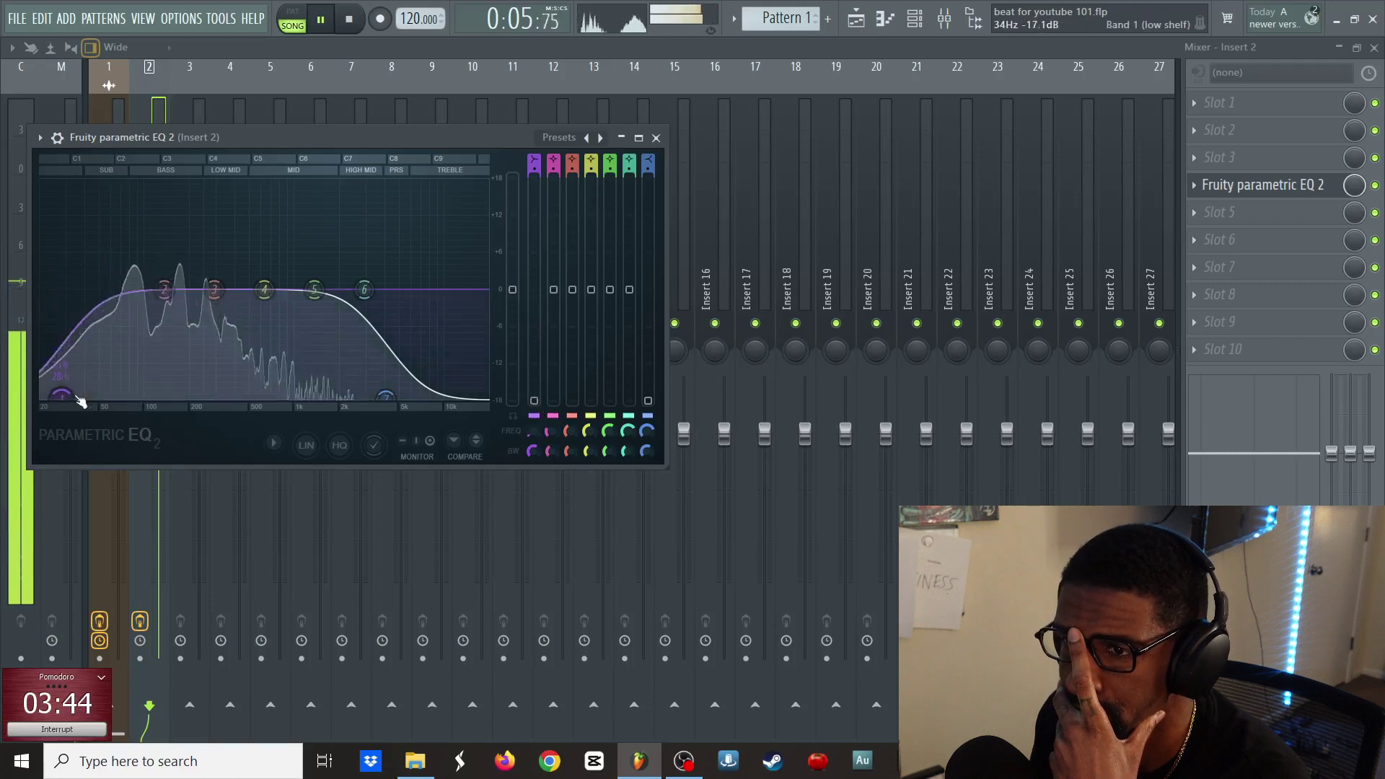
right_click(62, 399)
mouse_move(92, 461)
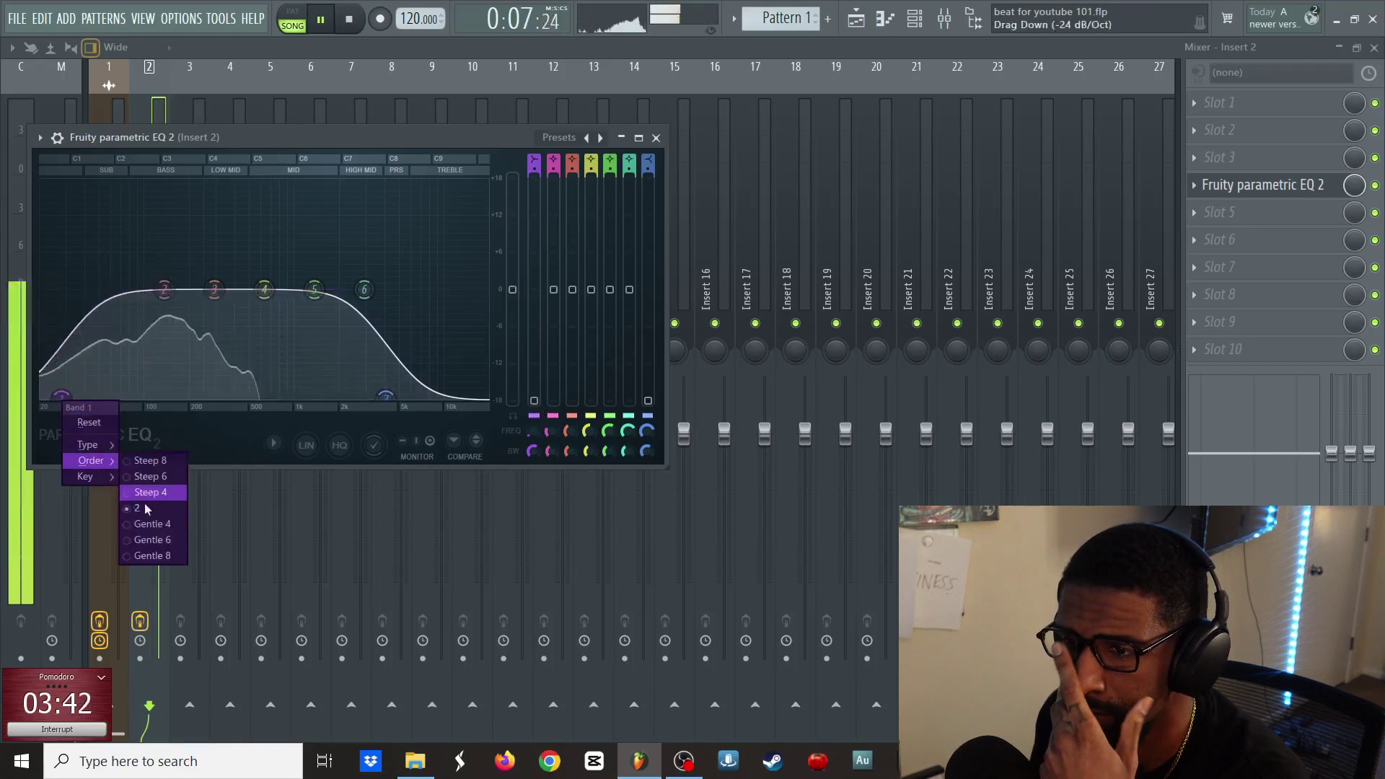
left_click(157, 556)
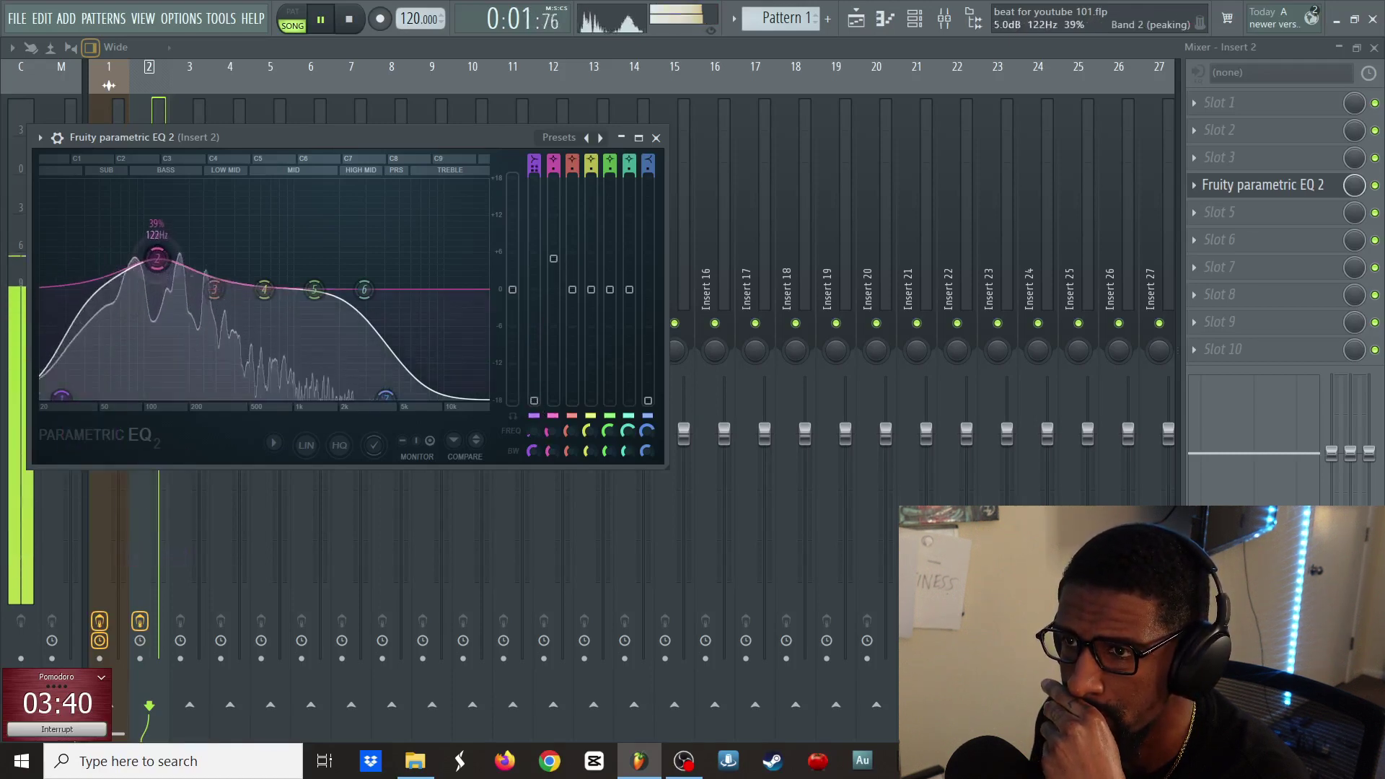
- Boost EQ band 2 around 100 Hz, lift the upper mids with band 5 and close the equalizer
left_click_drag(156, 258, 166, 255)
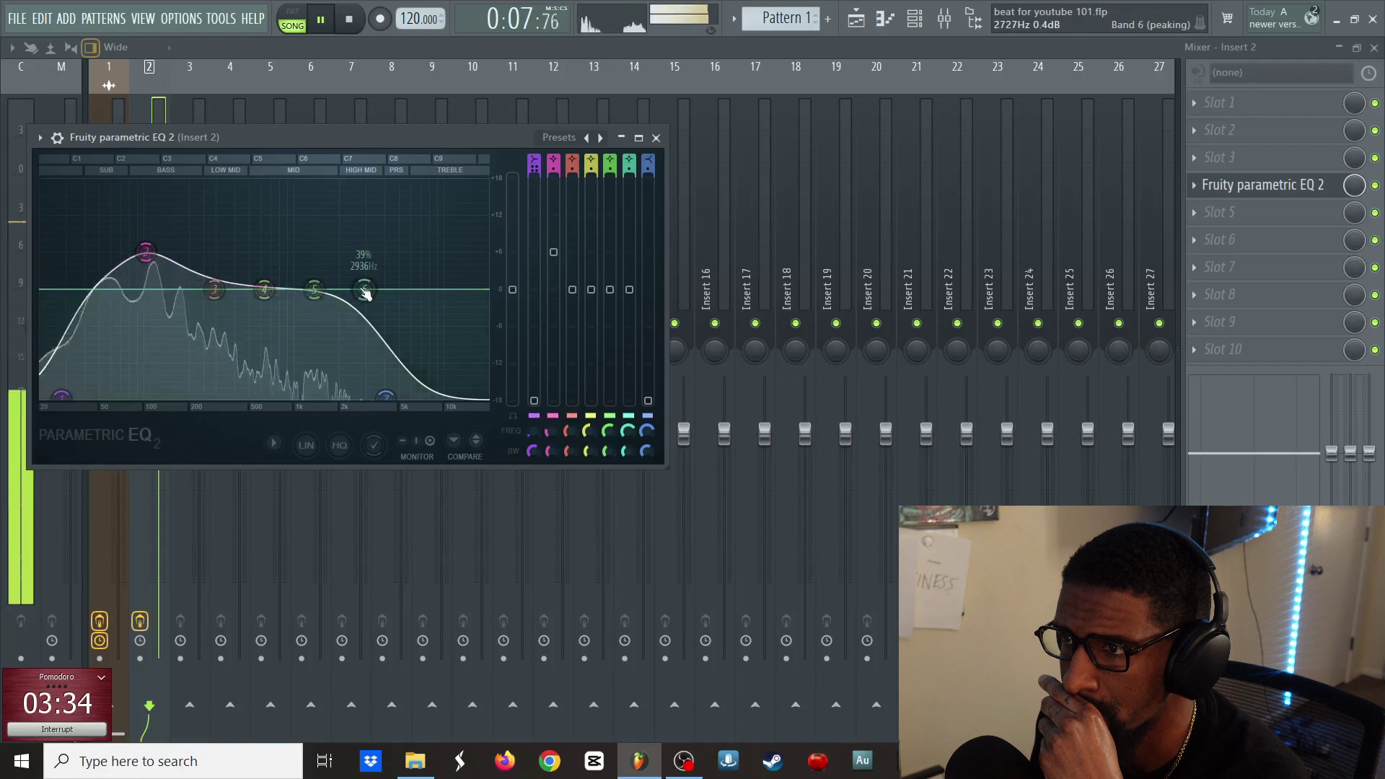
left_click_drag(314, 290, 317, 255)
left_click(1263, 185)
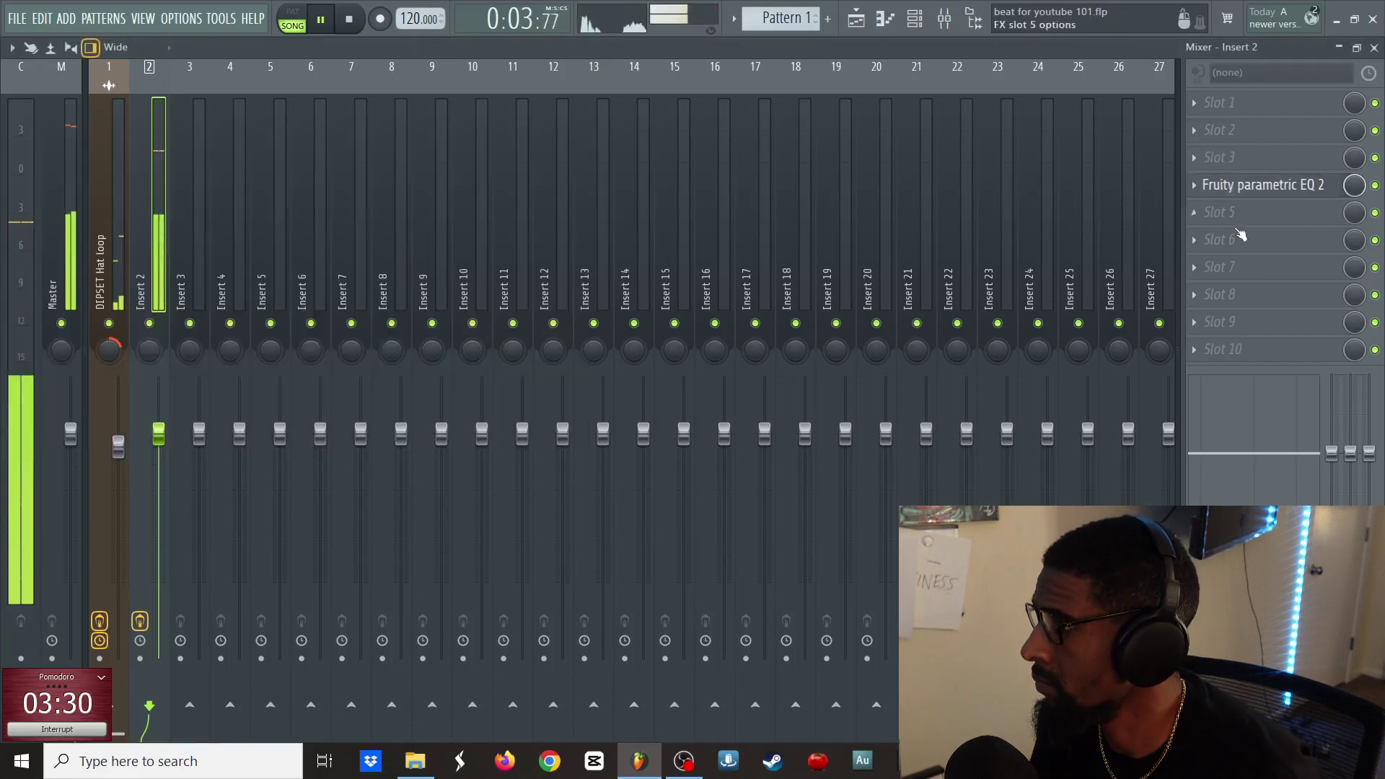
- Load Monomaker (stereo) into slot 7 of mixer Insert 2, close its window and lower the track's fader slightly
left_click(1238, 268)
mouse_move(1050, 368)
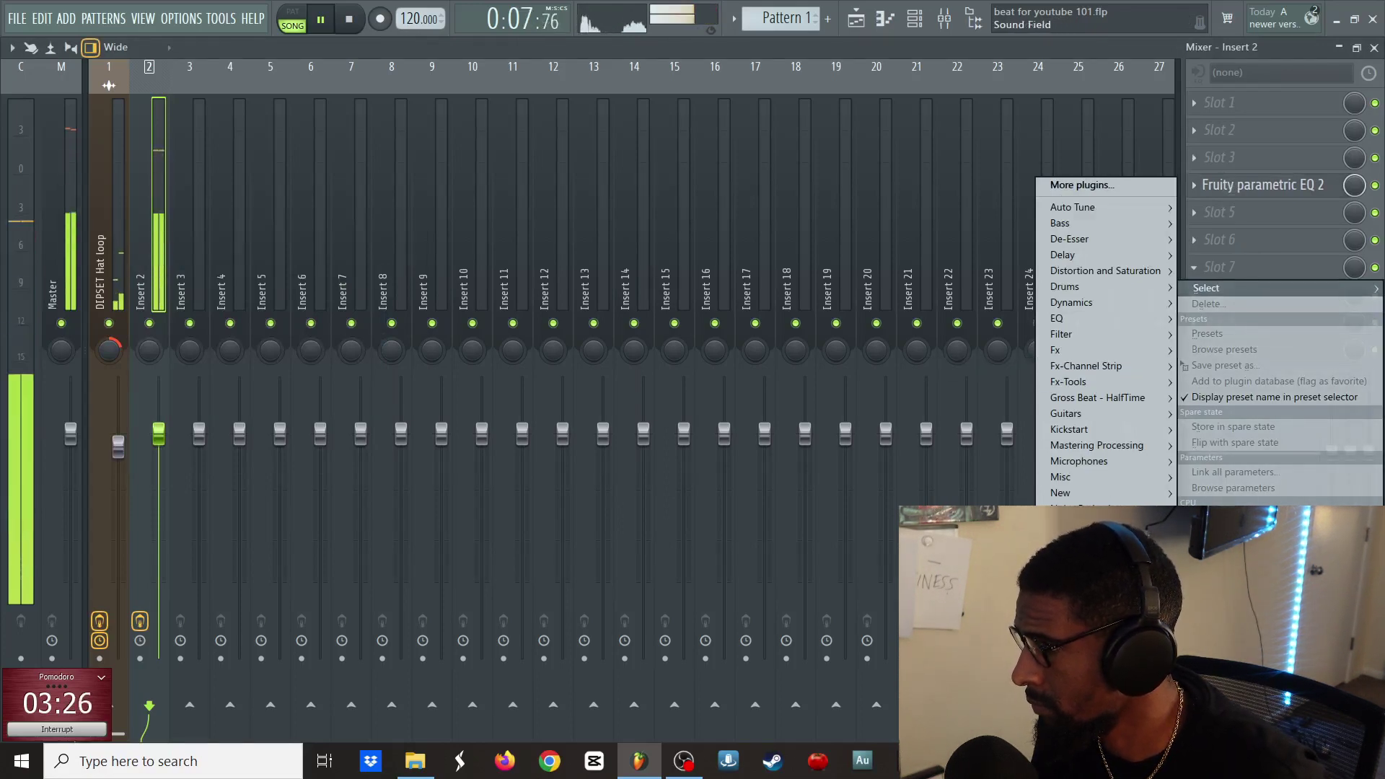
mouse_move(974, 572)
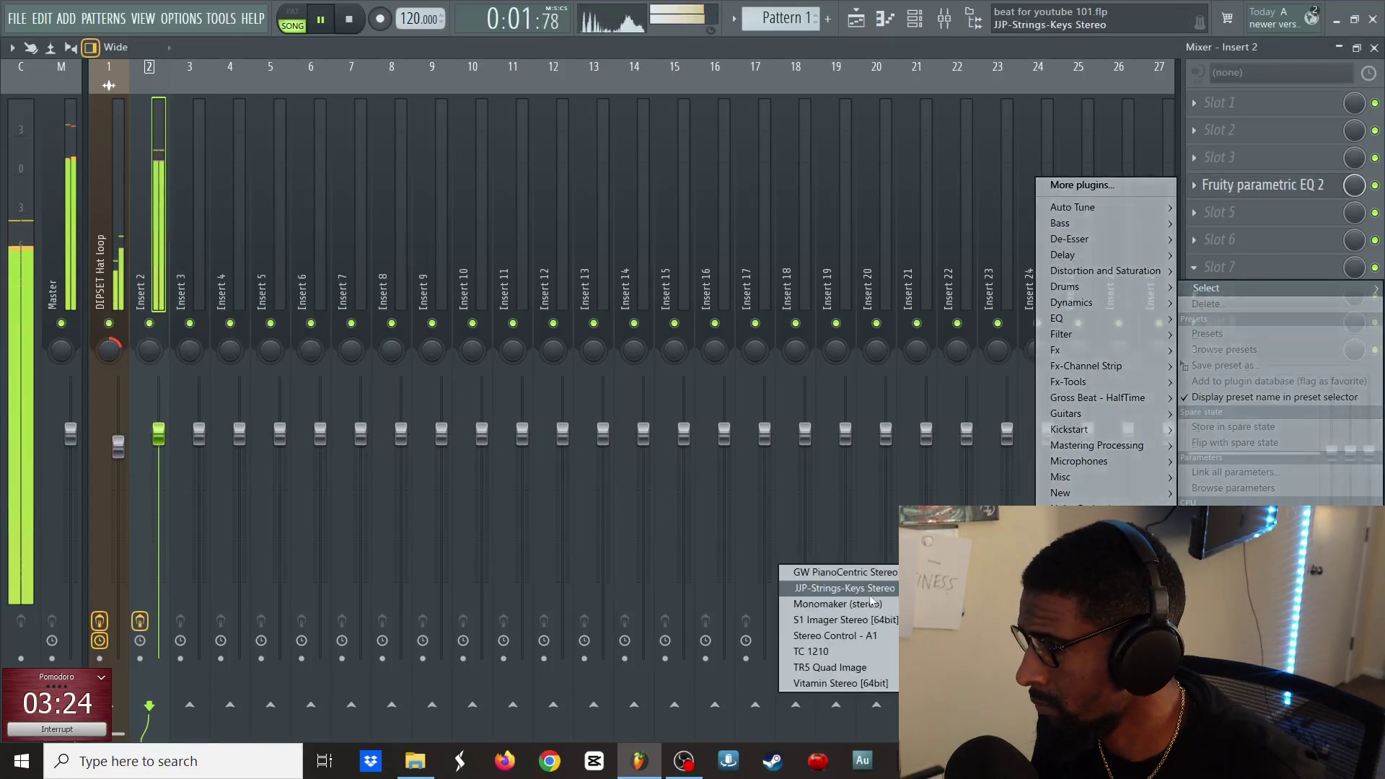
left_click(830, 604)
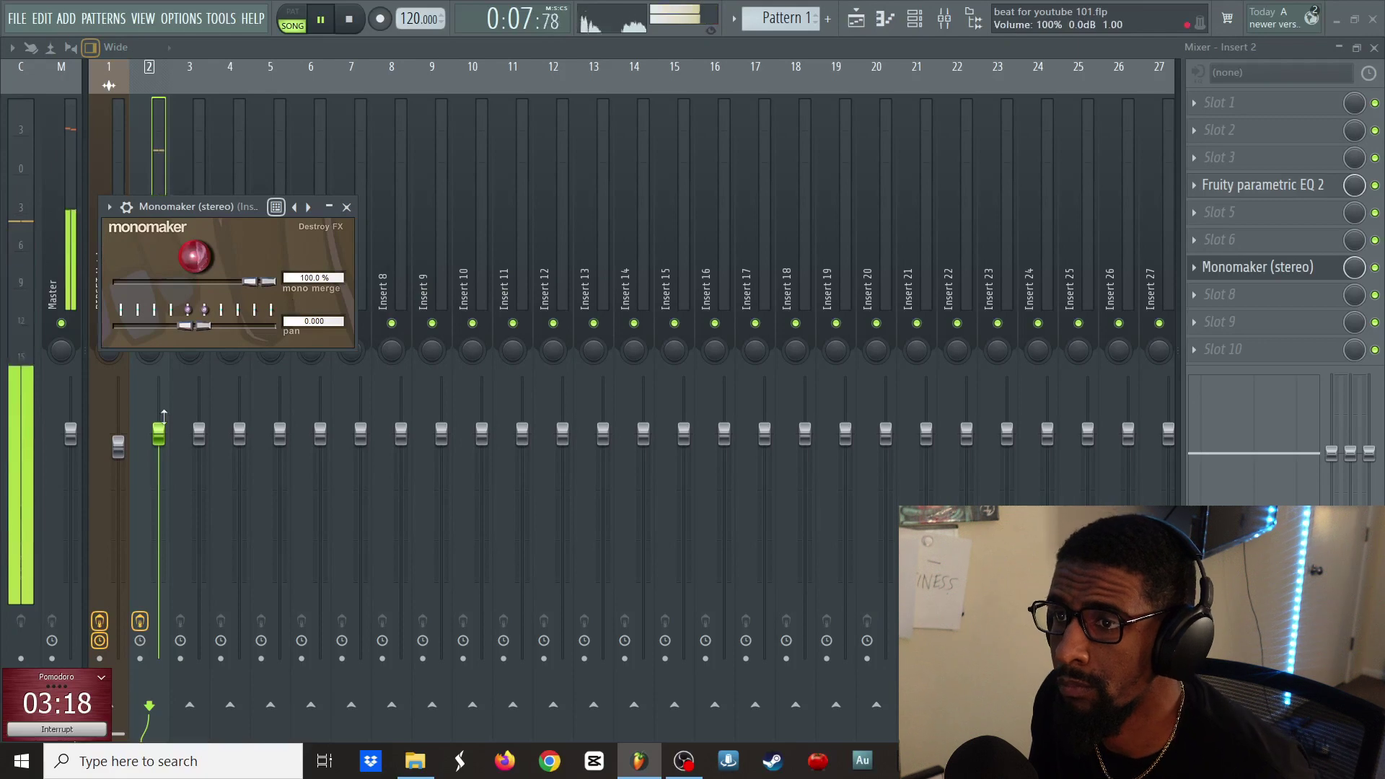
left_click(345, 210)
left_click_drag(158, 433, 158, 452)
- Load the CLA-76 Stereo compressor into slot 9 of mixer Insert 2 and stop playback
left_click(1283, 323)
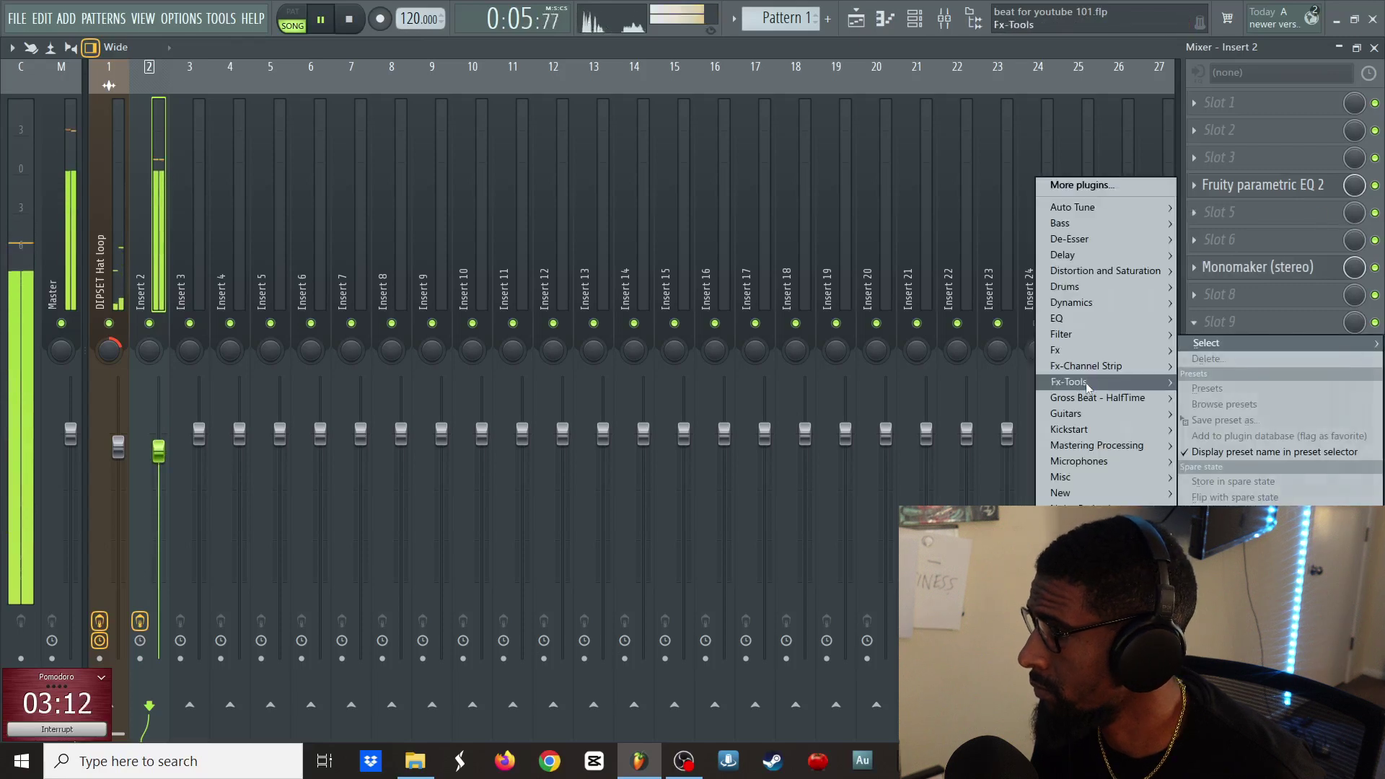
mouse_move(1036, 310)
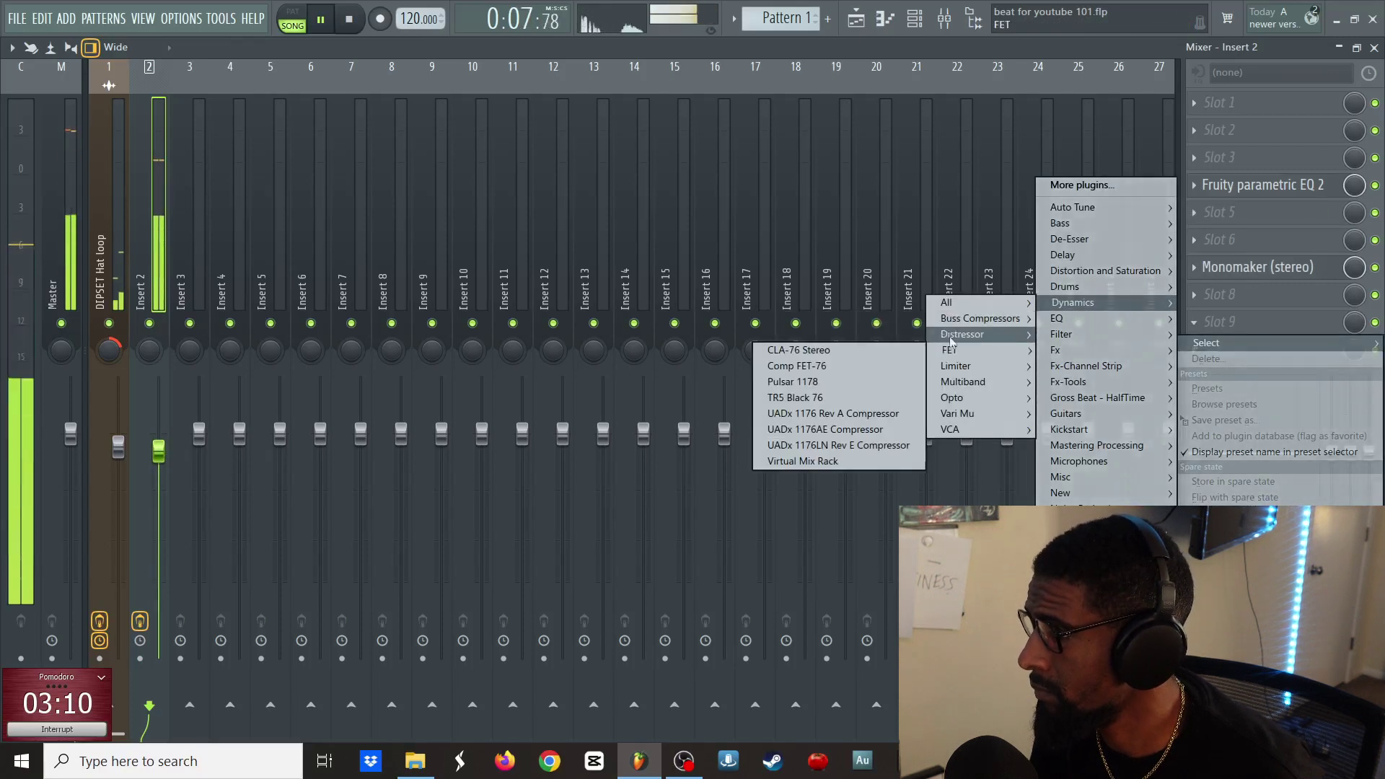
mouse_move(949, 303)
mouse_move(830, 213)
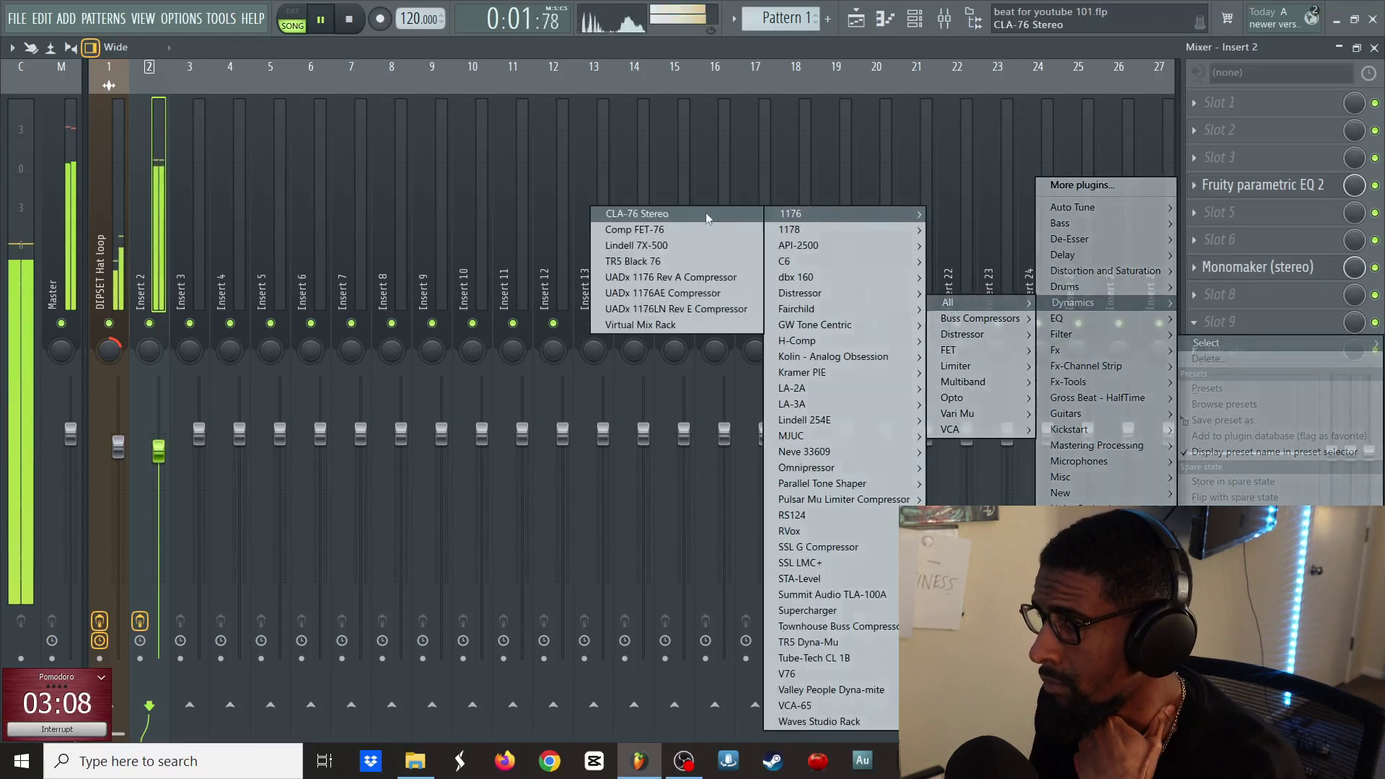
left_click(687, 216)
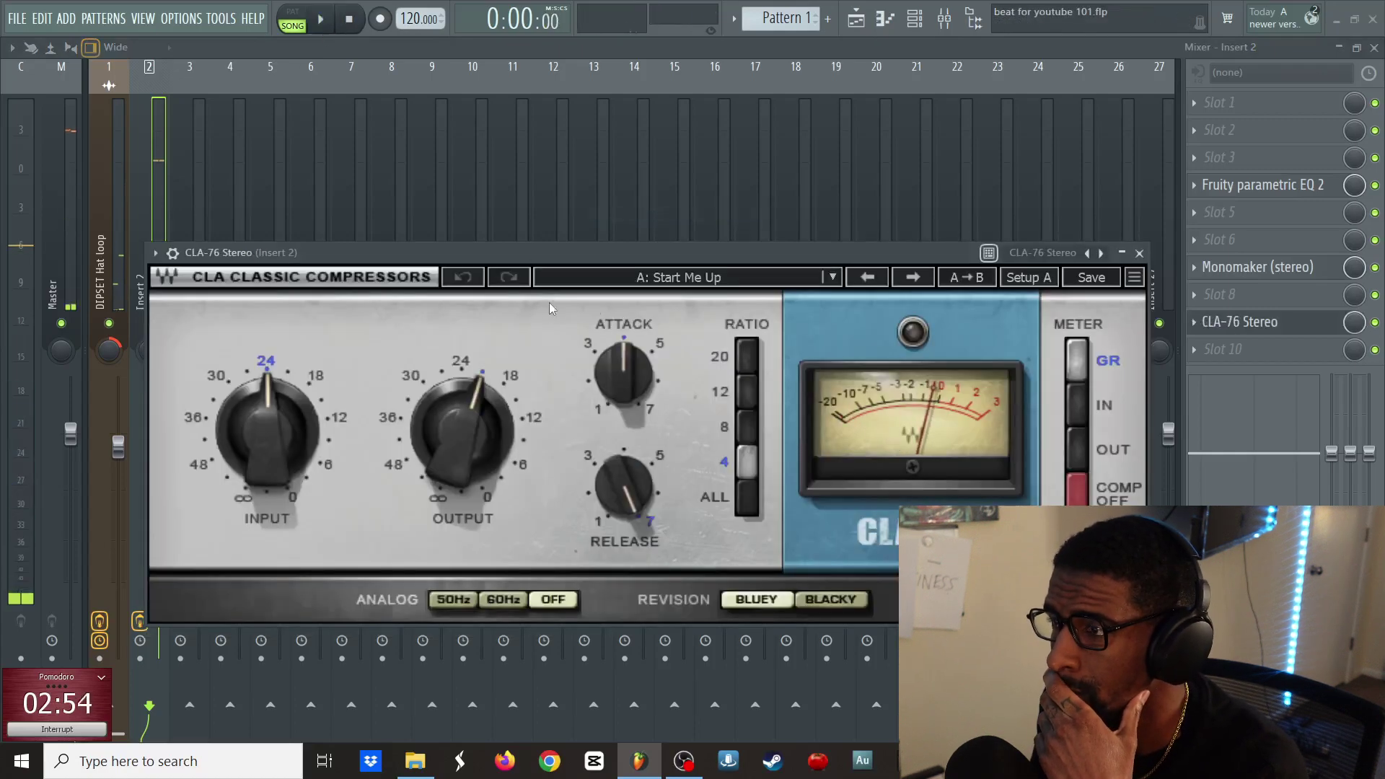
key("space")
- Apply the Bass preset from the Bluey group to the CLA-76 compressor and play the arrangement
left_click(645, 278)
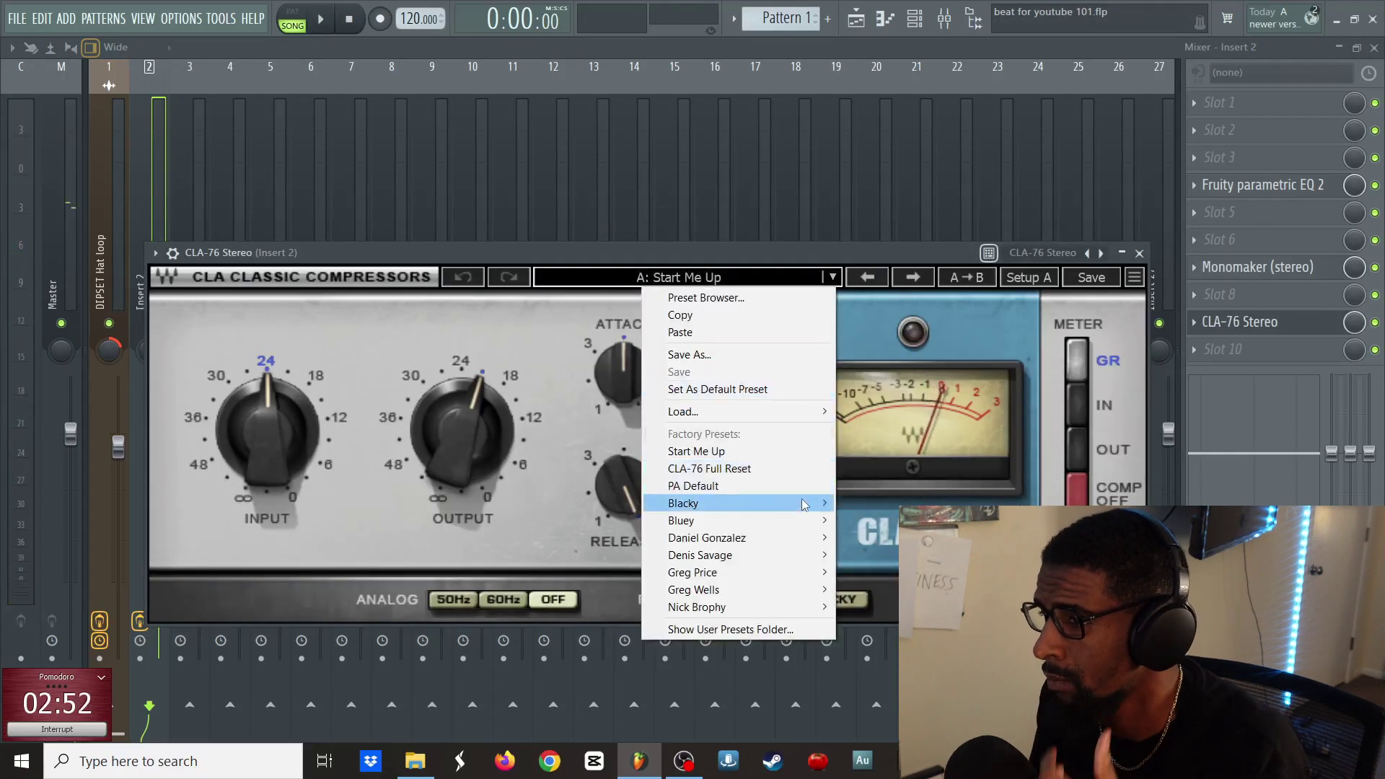
mouse_move(805, 504)
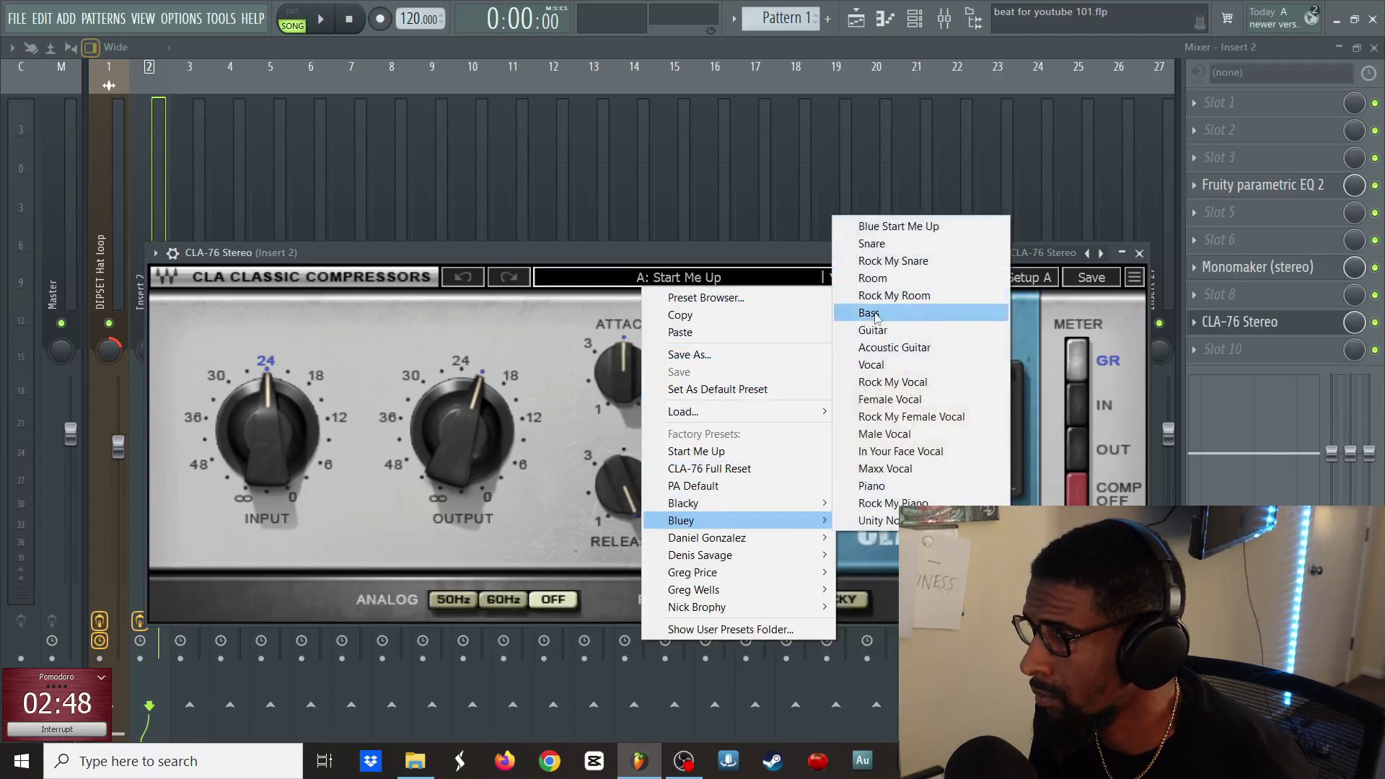
left_click(872, 312)
left_click(327, 22)
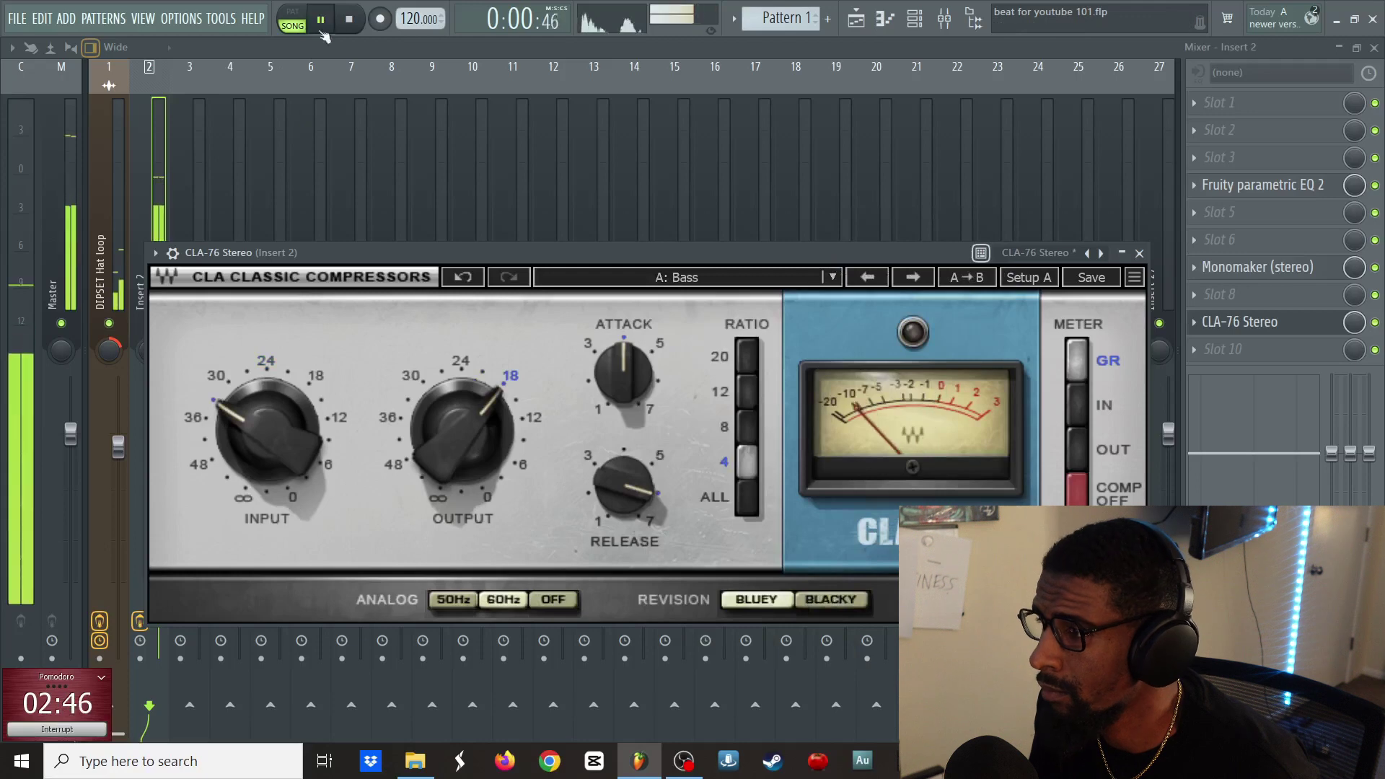
- Set the CLA-76 input to about -45.5, raise its output, set release to 7 and attack to 3, and close the compressor
left_click(202, 464)
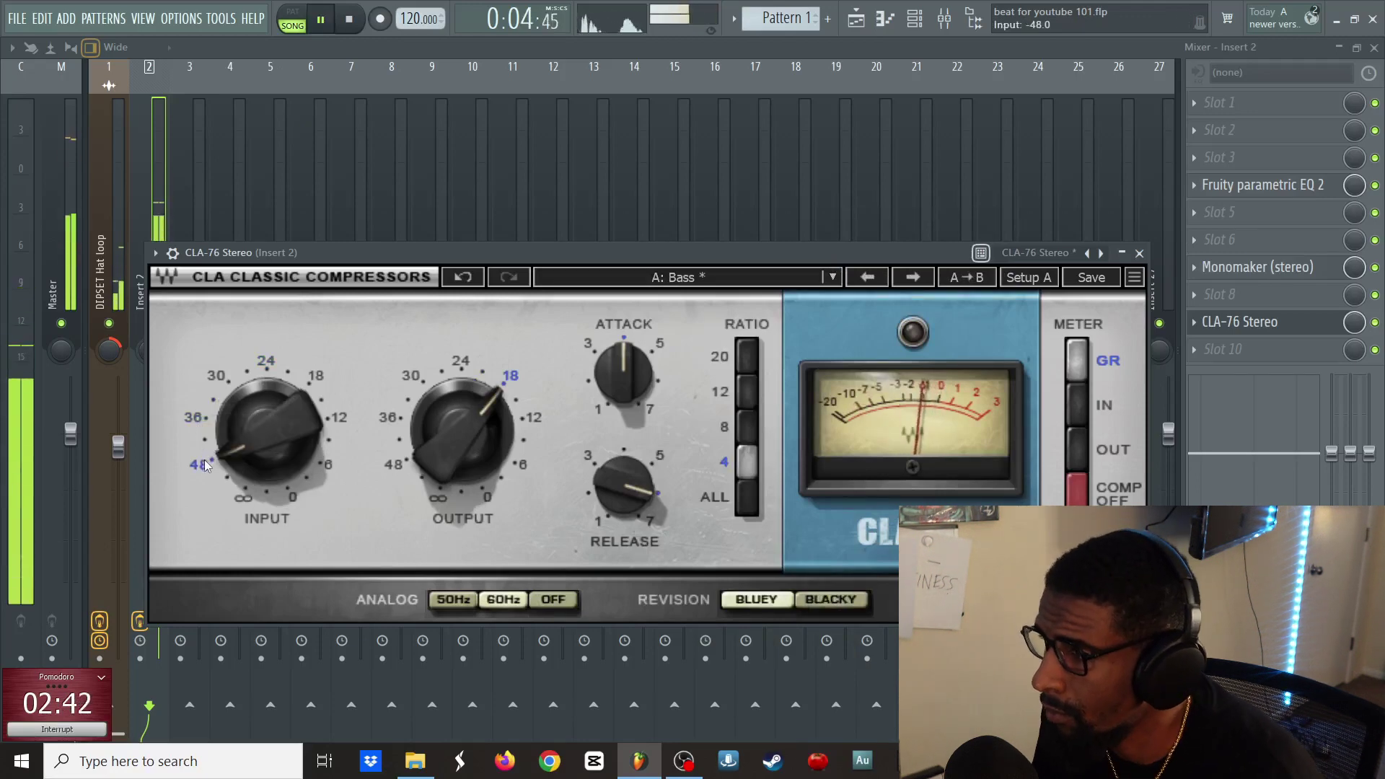
left_click(206, 446)
left_click_drag(244, 444, 244, 452)
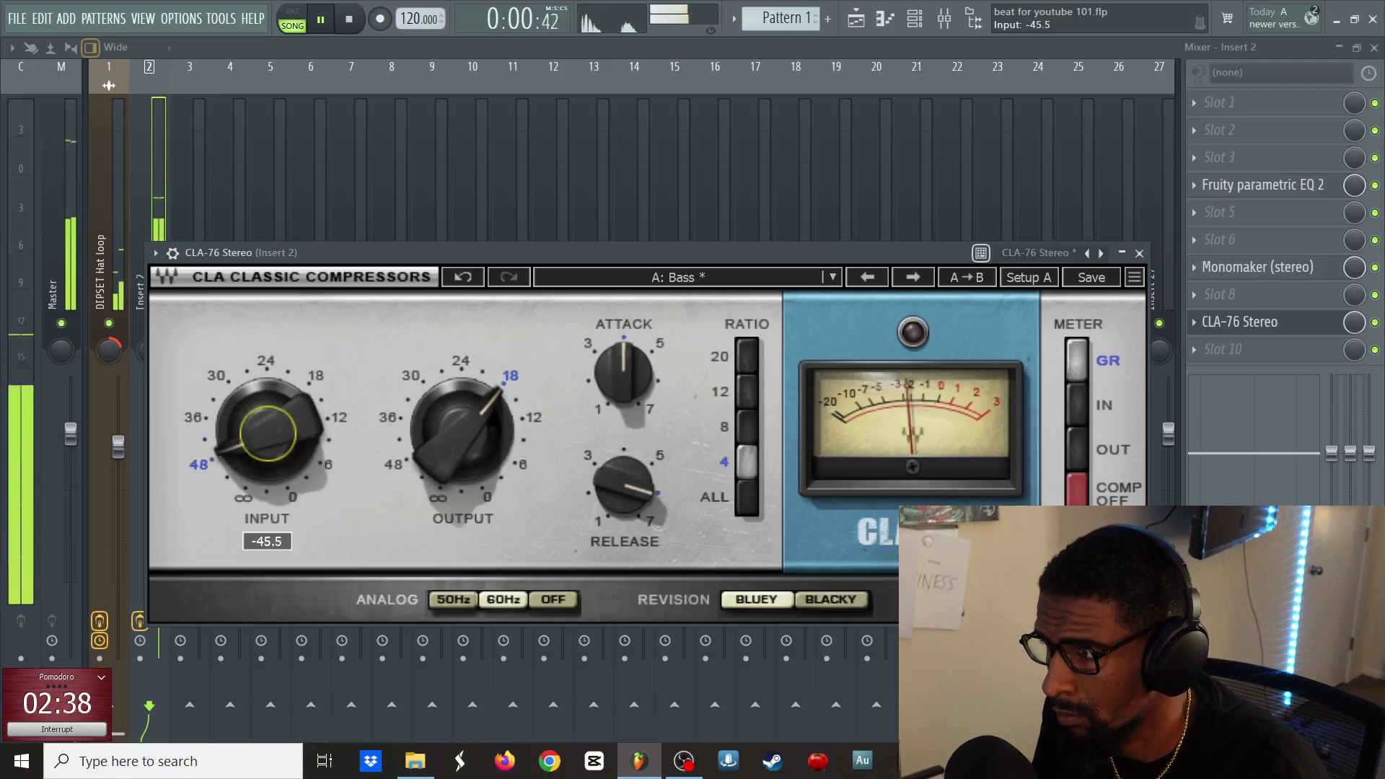
left_click(516, 401)
left_click(638, 521)
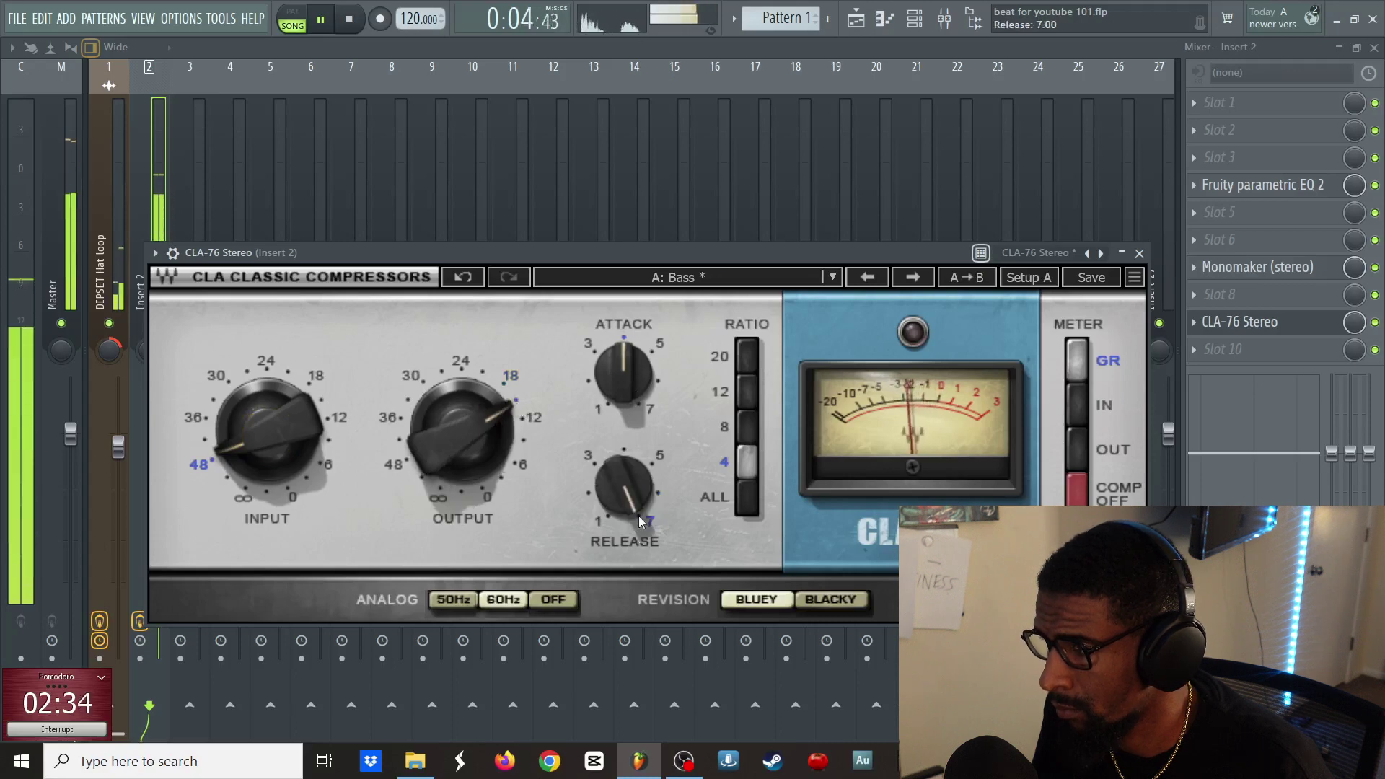
left_click(590, 352)
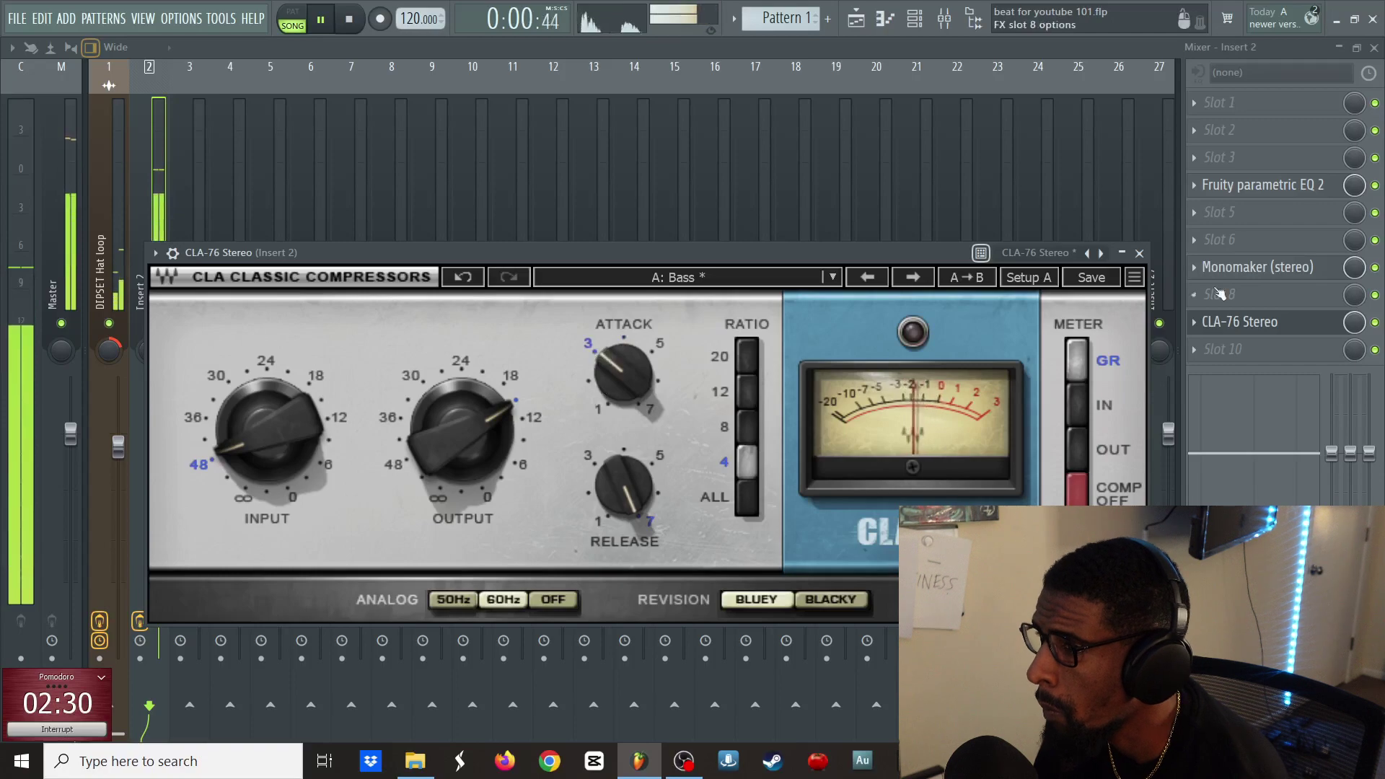
left_click(1262, 322)
- Close the mixer, unmute the random channel, restart playback and toggle the bass channel's instrument window
key("F9")
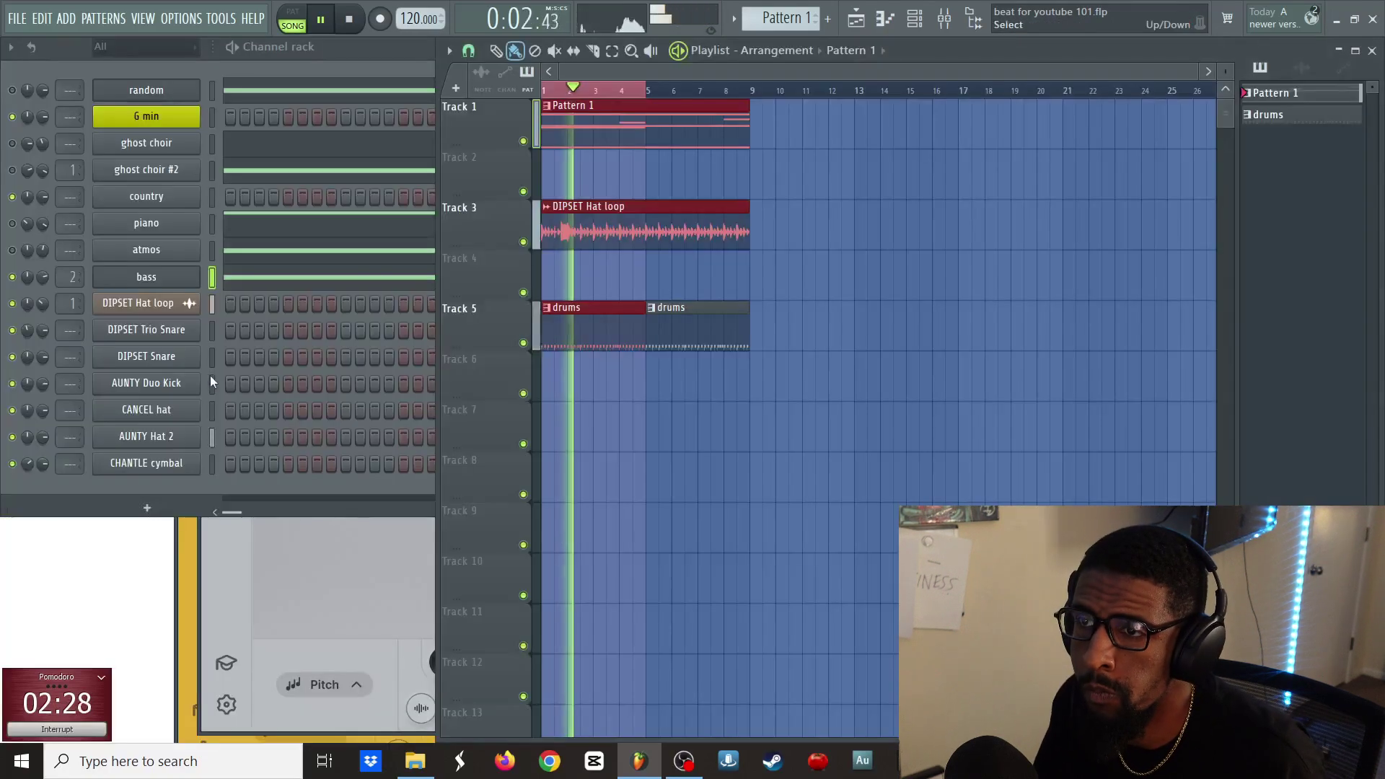
key("space")
left_click(12, 92)
key("space")
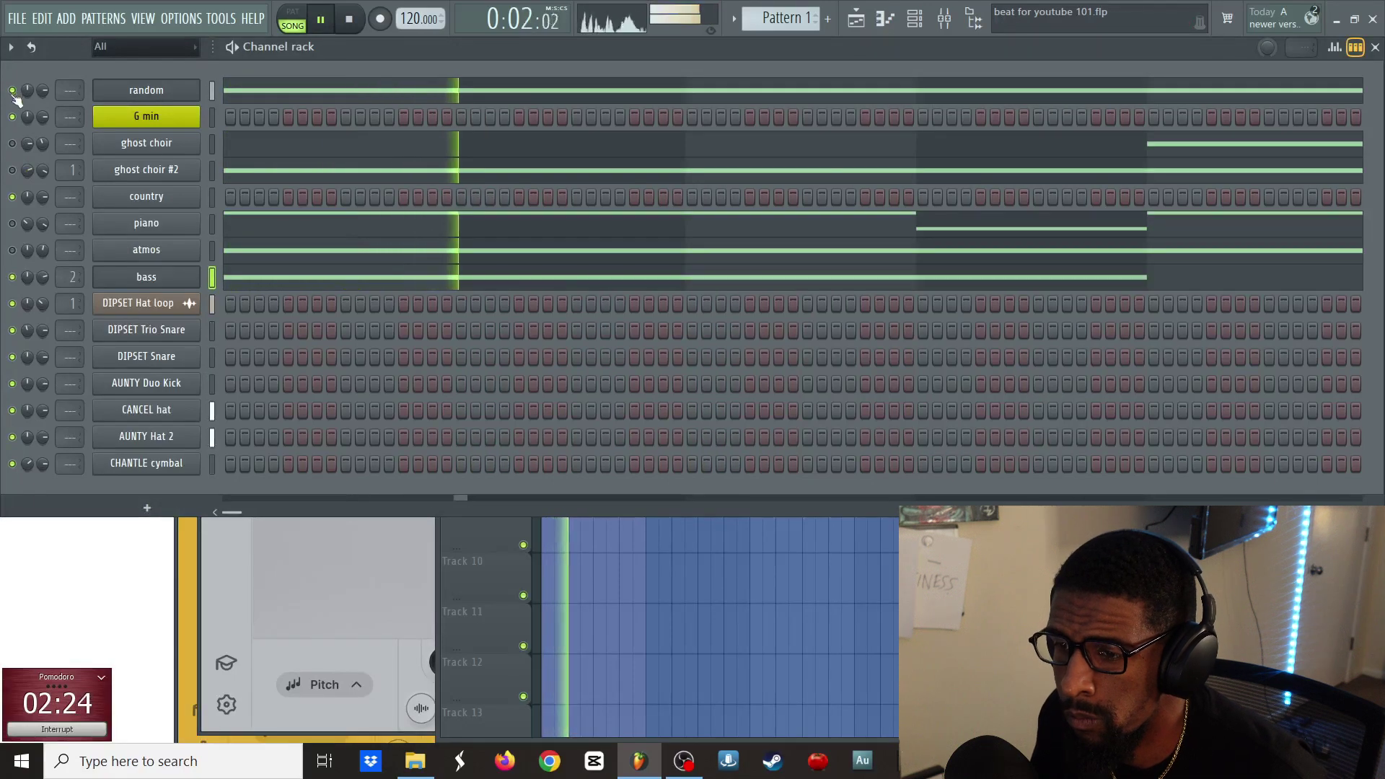
left_click(147, 277)
left_click(146, 277)
- Run the macro that switches smart disable for all plugins and dismiss the remaining windows
left_click(187, 22)
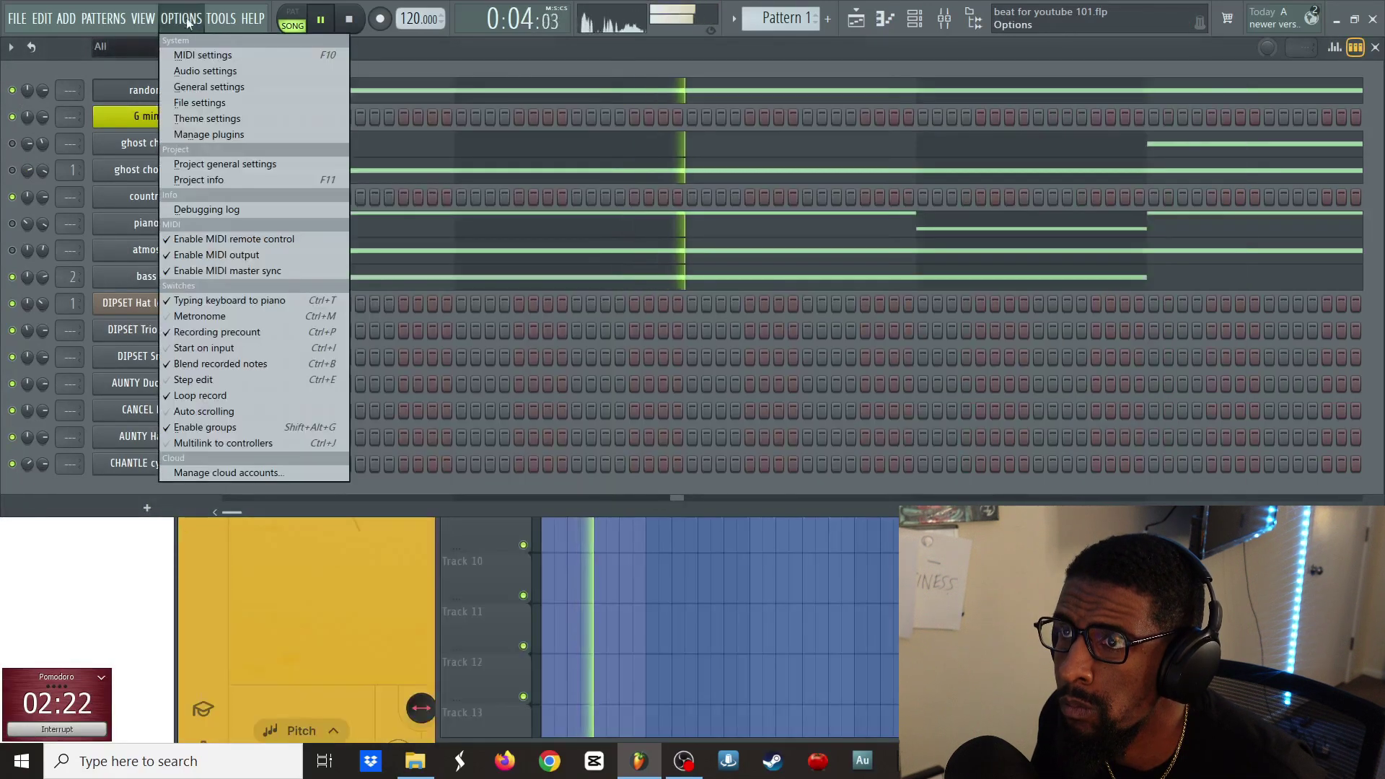
mouse_move(222, 21)
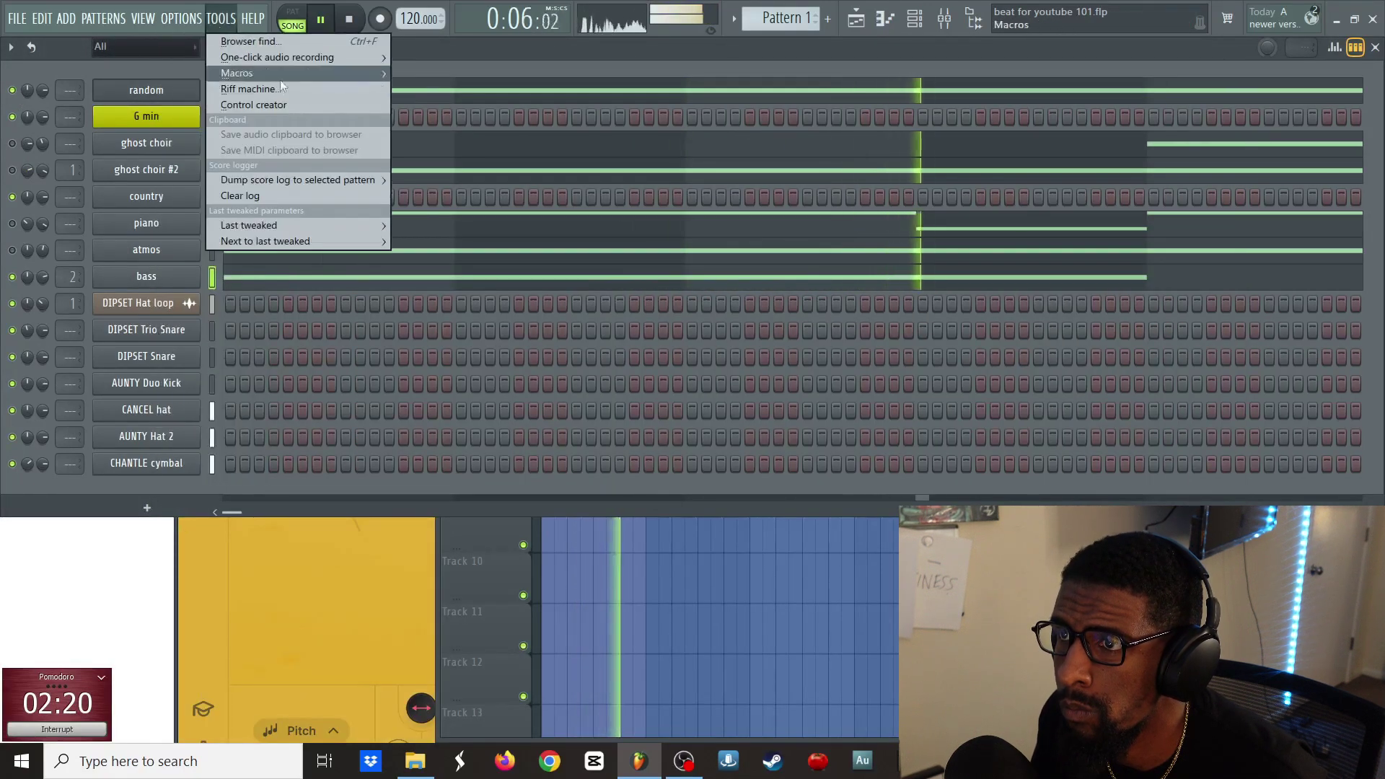
mouse_move(305, 72)
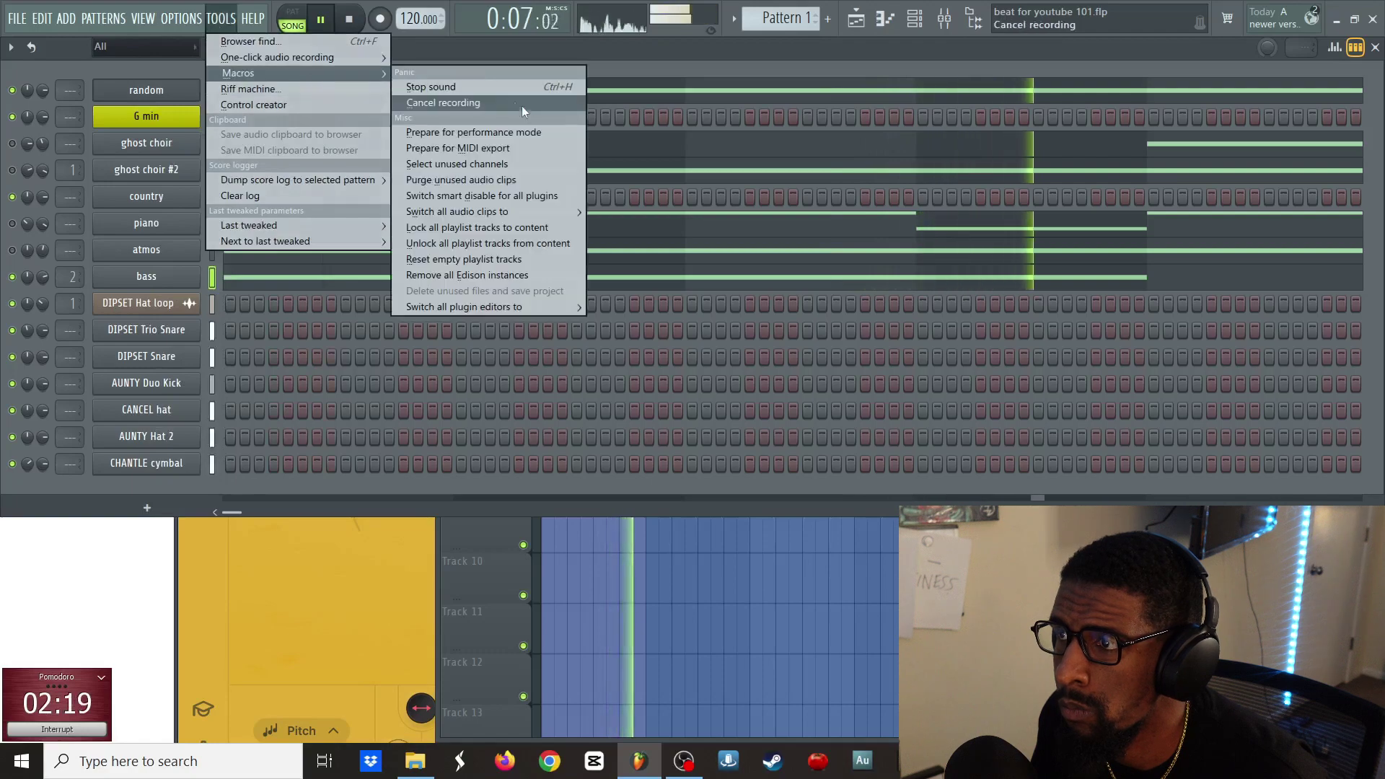
left_click(536, 192)
left_click(195, 607)
key("Escape")
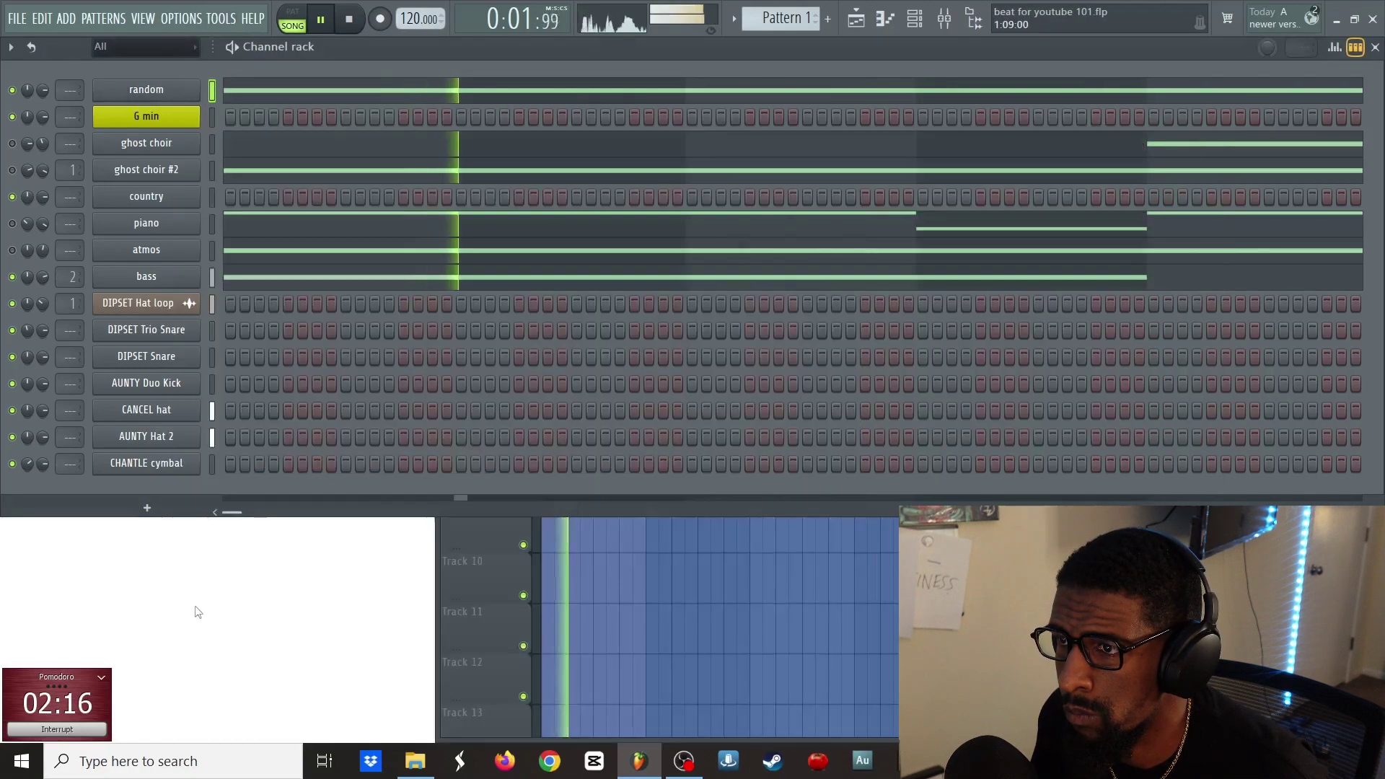
- Stop playback and add a G5 note at bar 5 of the bass piano roll, shortened to about 3 bars
left_click(704, 632)
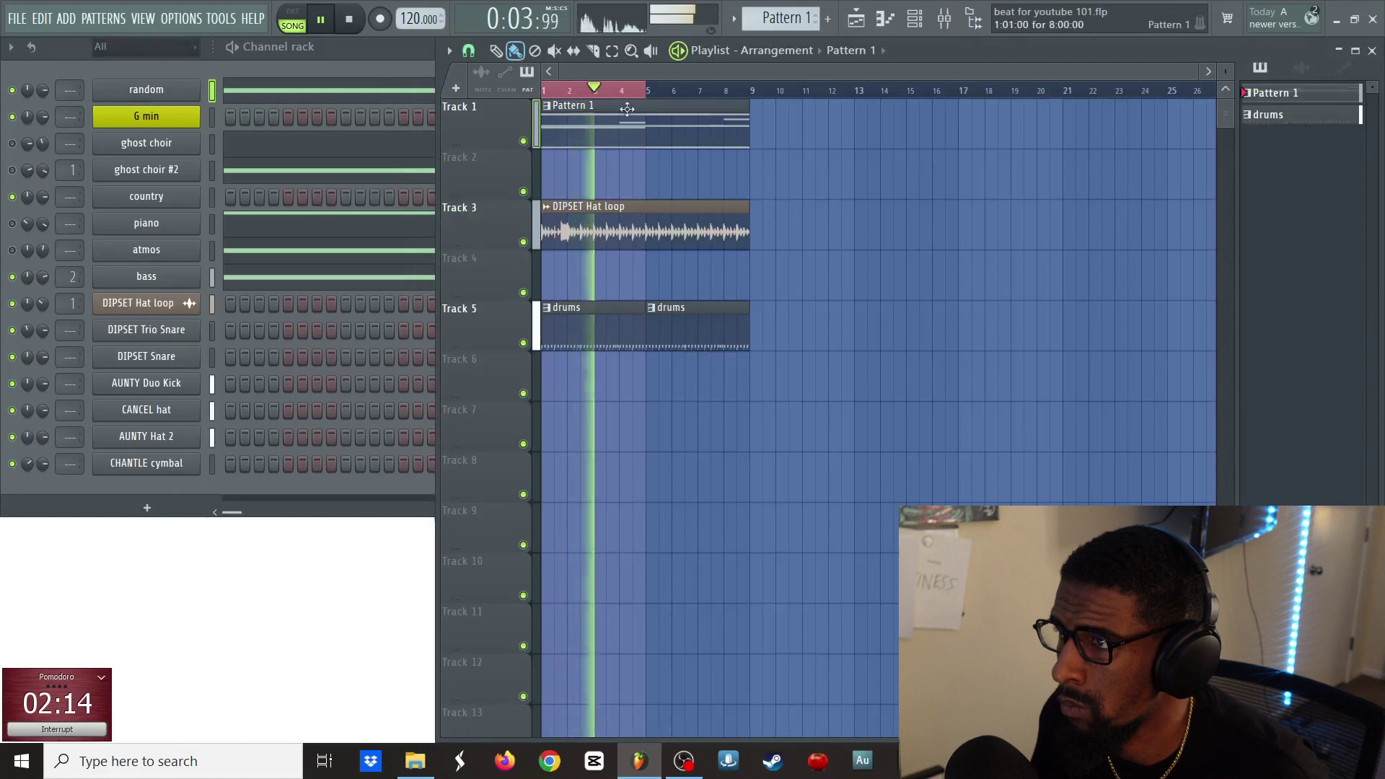
left_click(271, 274)
key("space")
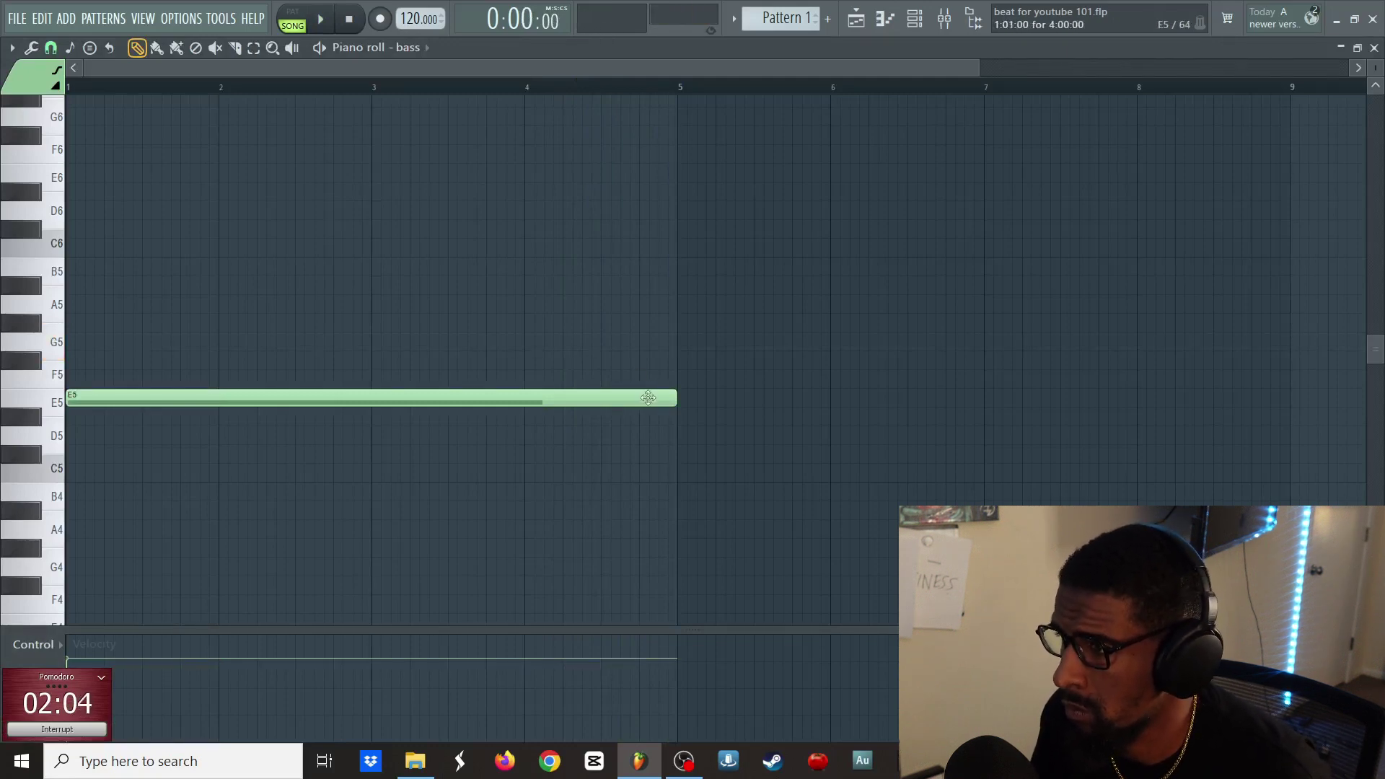
left_click(680, 351)
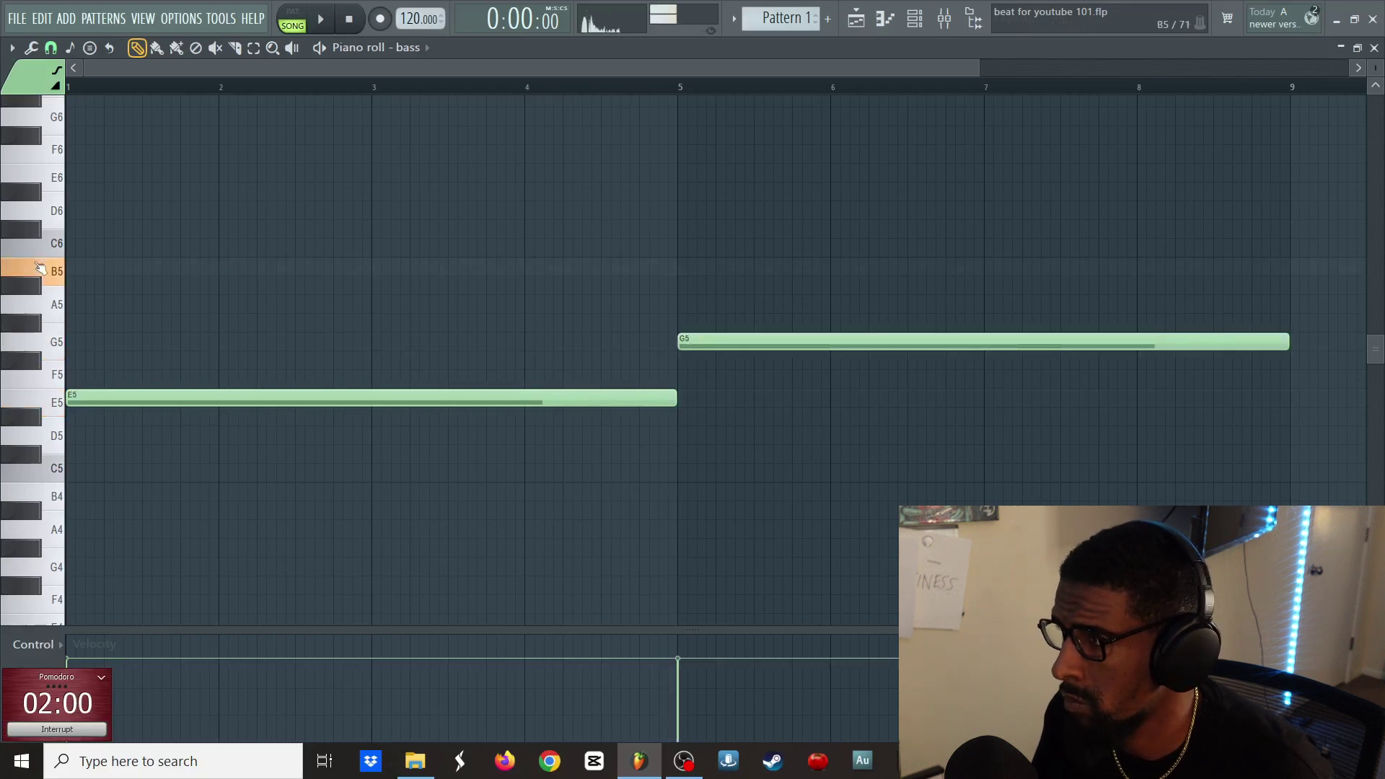
left_click_drag(1285, 345, 1149, 342)
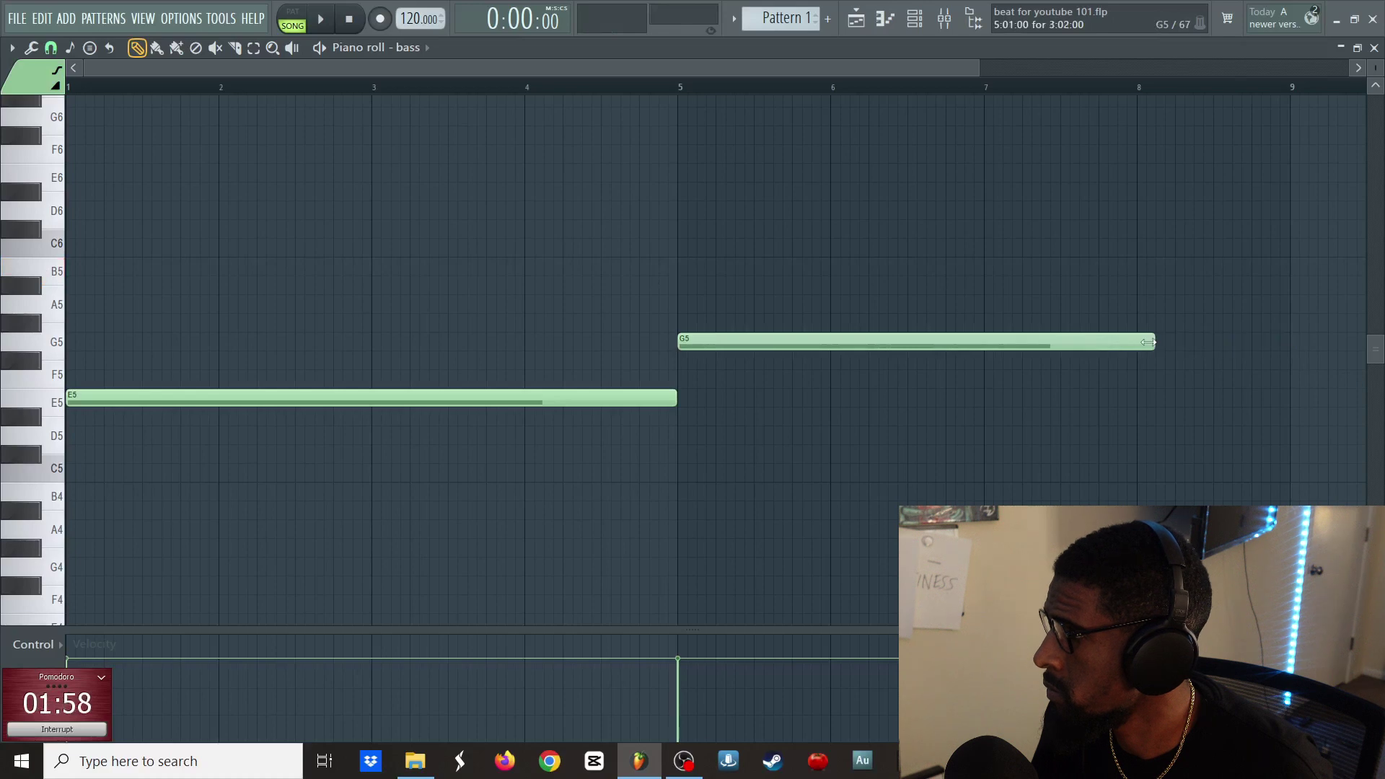
- Add a B5 bass note at bar 8, shorten it to end just after bar 10 starts, and close the piano roll
left_click(1154, 277)
scroll(1273, 300, "down", 2)
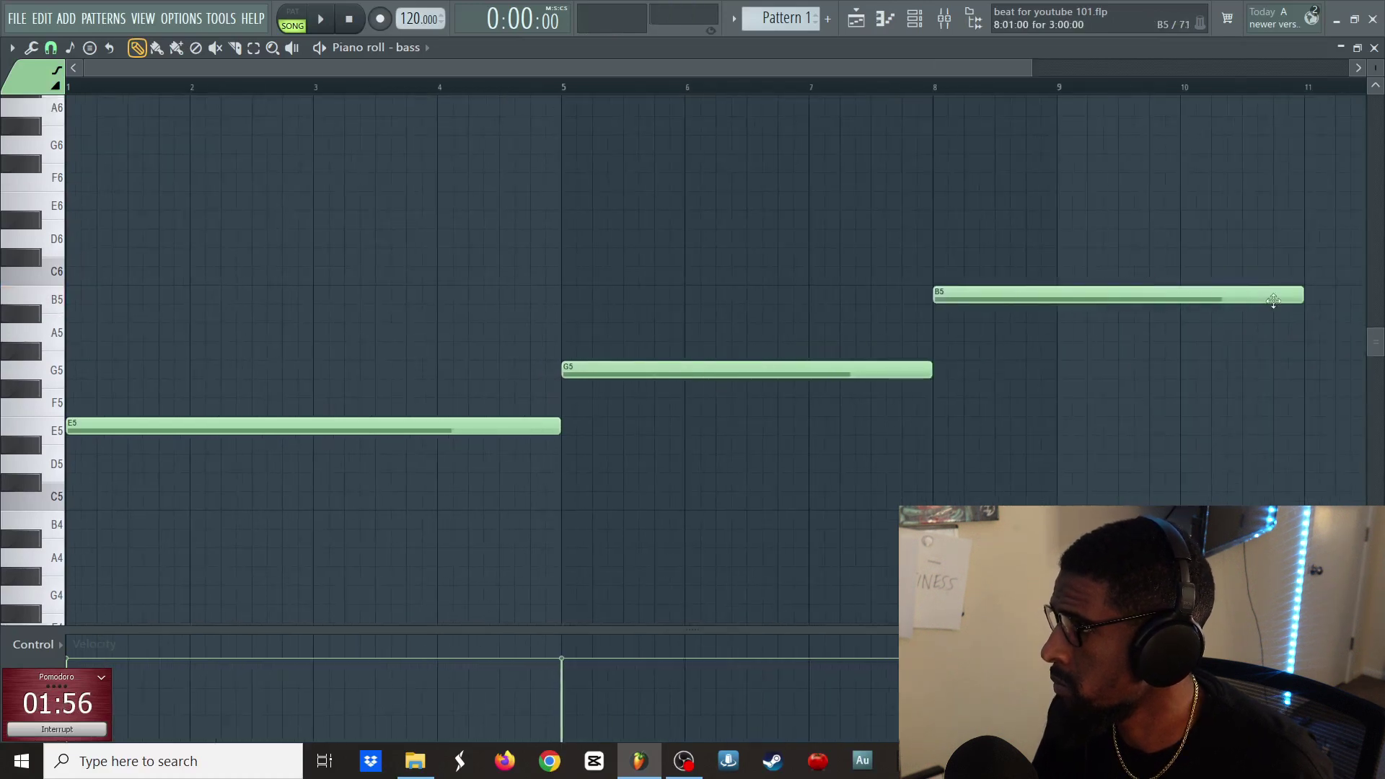
left_click_drag(1306, 297, 1214, 296)
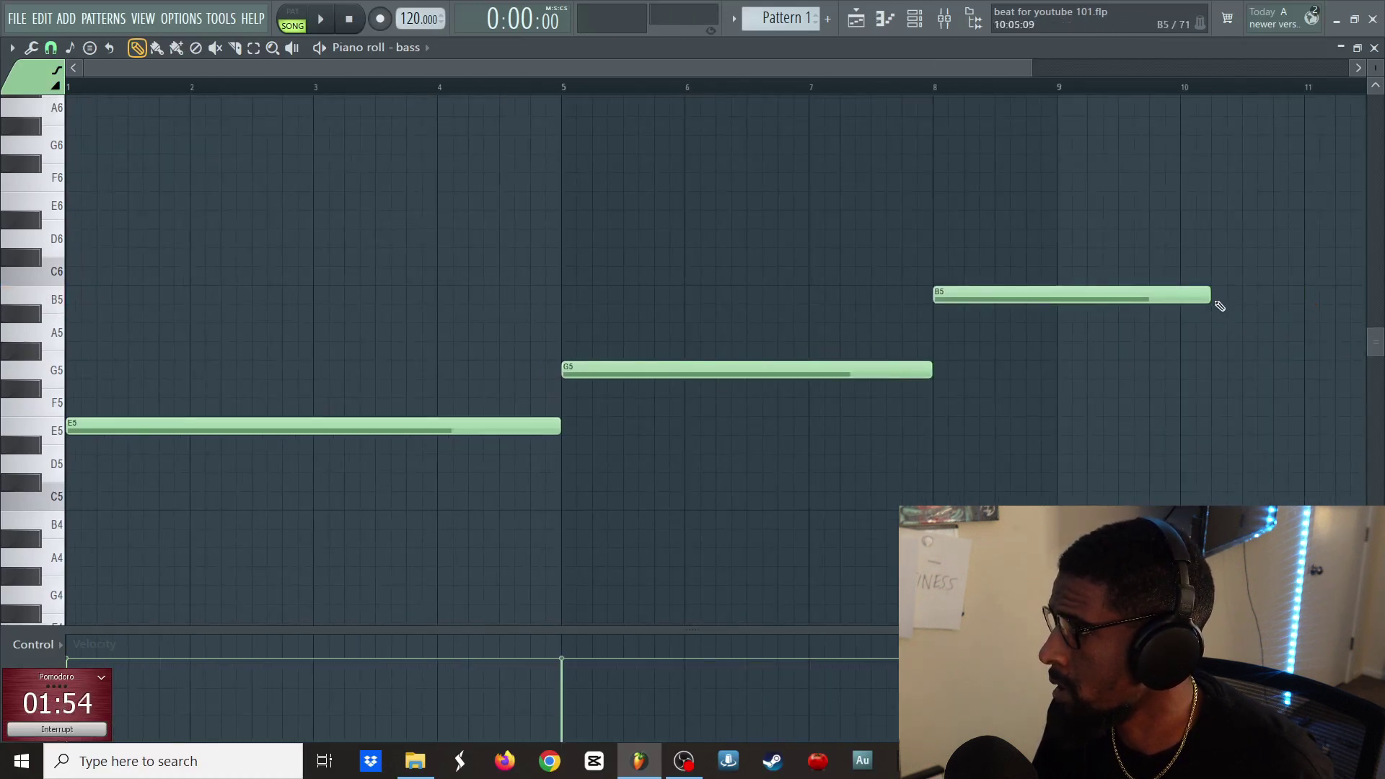
key("F7")
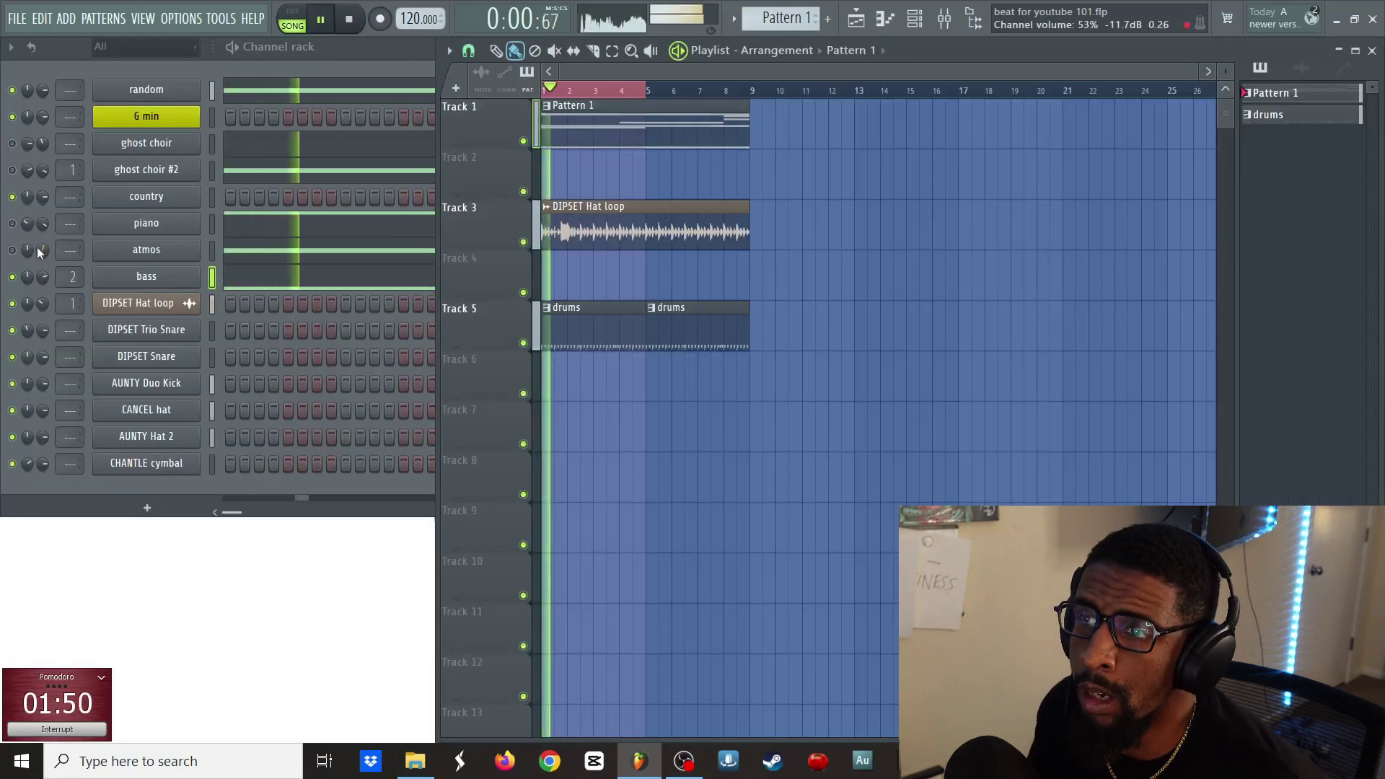
- Play the arrangement with the piano channel unmuted and random muted, and reset the piano channel's volume
key("space")
left_click(16, 230)
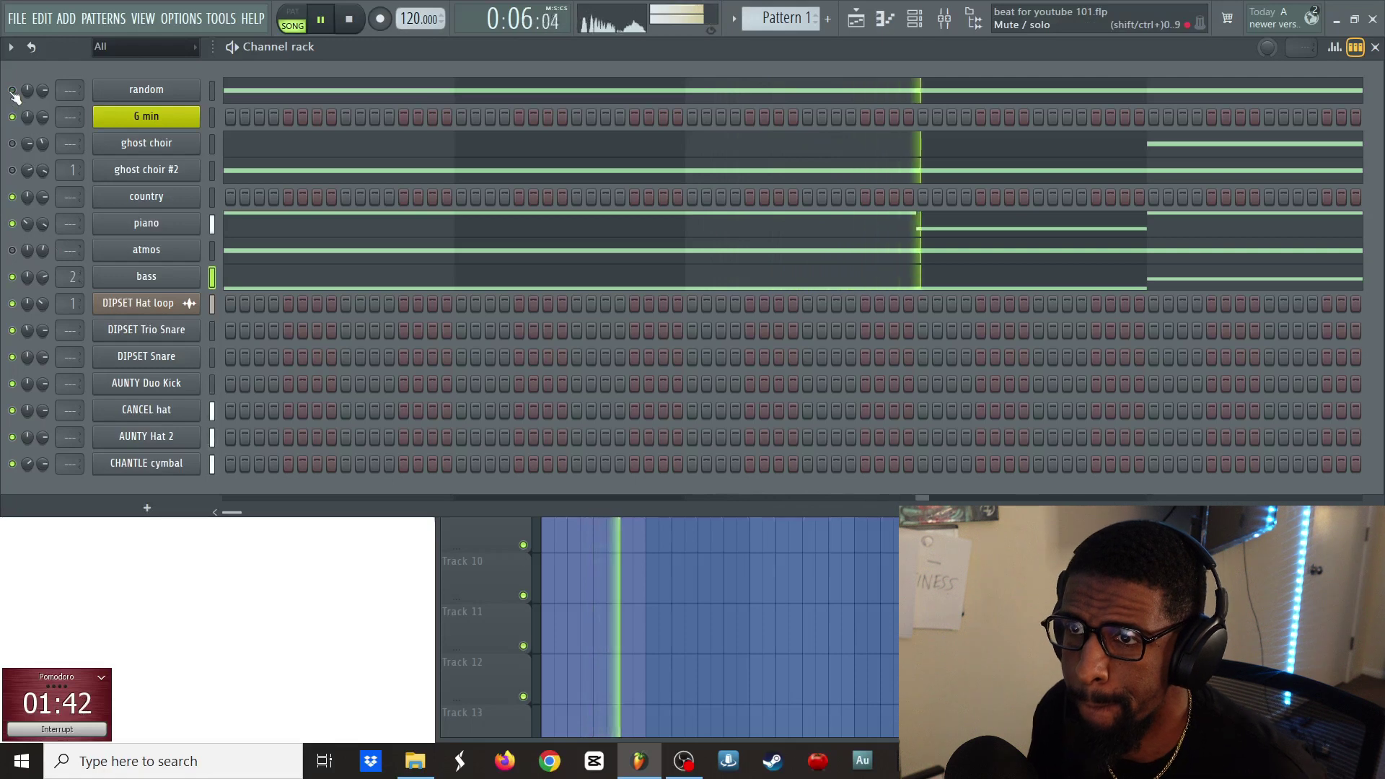
right_click(42, 225)
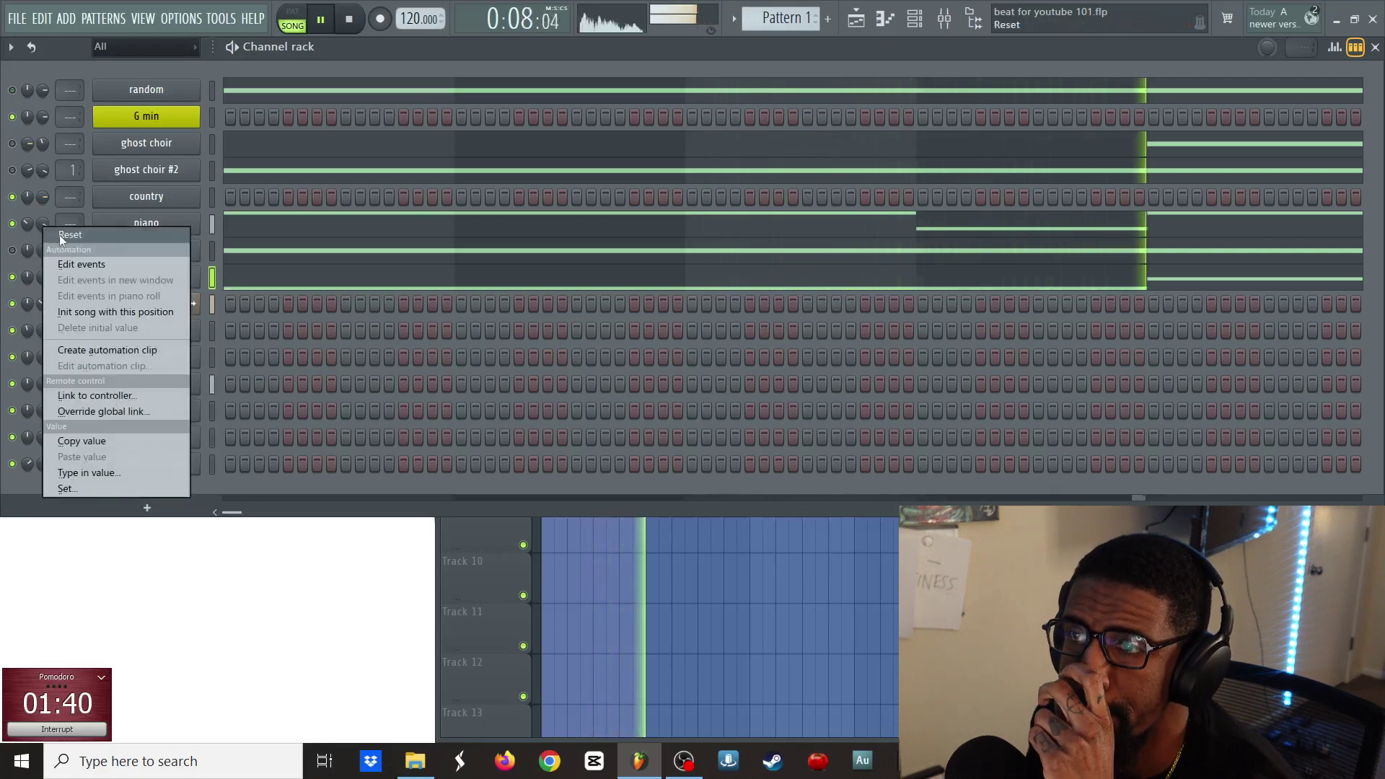
left_click(59, 235)
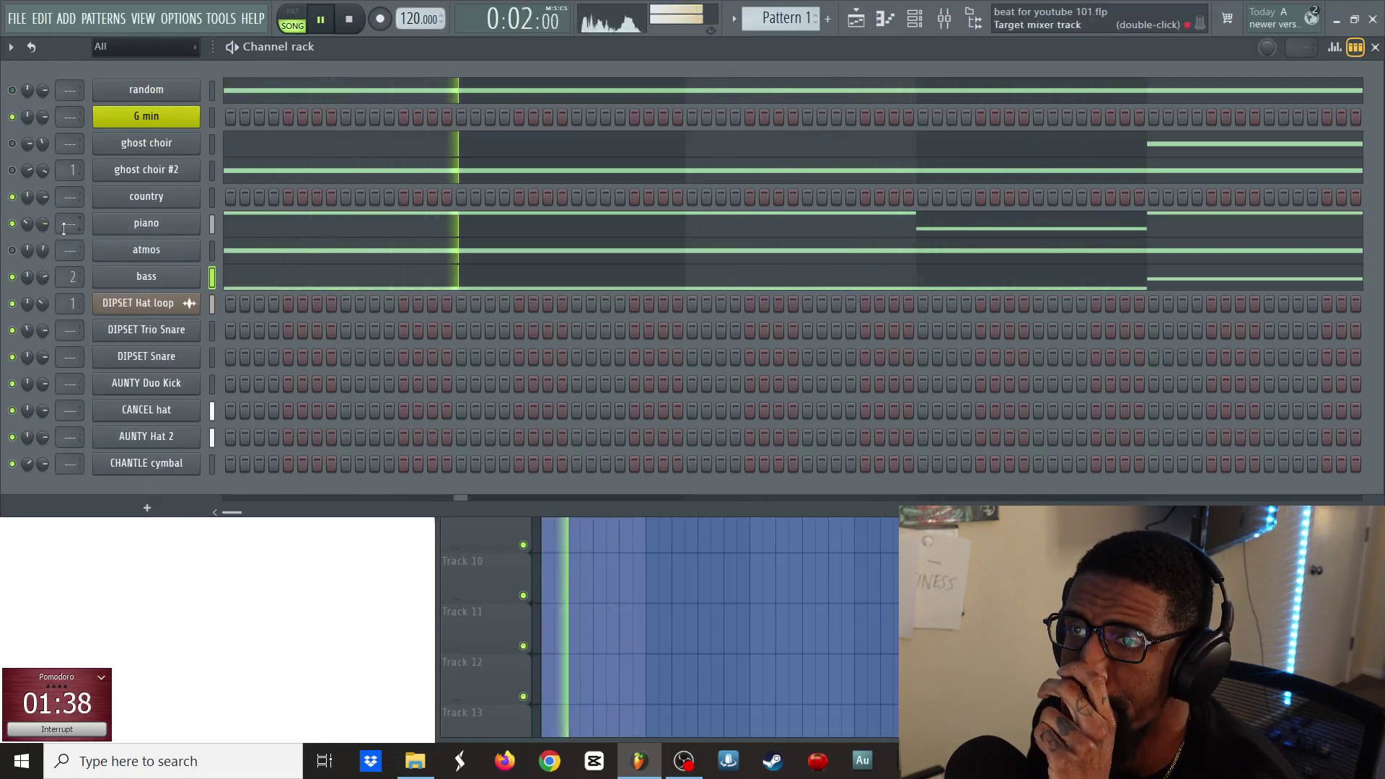
- Route the piano channel to mixer track 3 and reset its panning
scroll(63, 229, "up", 2)
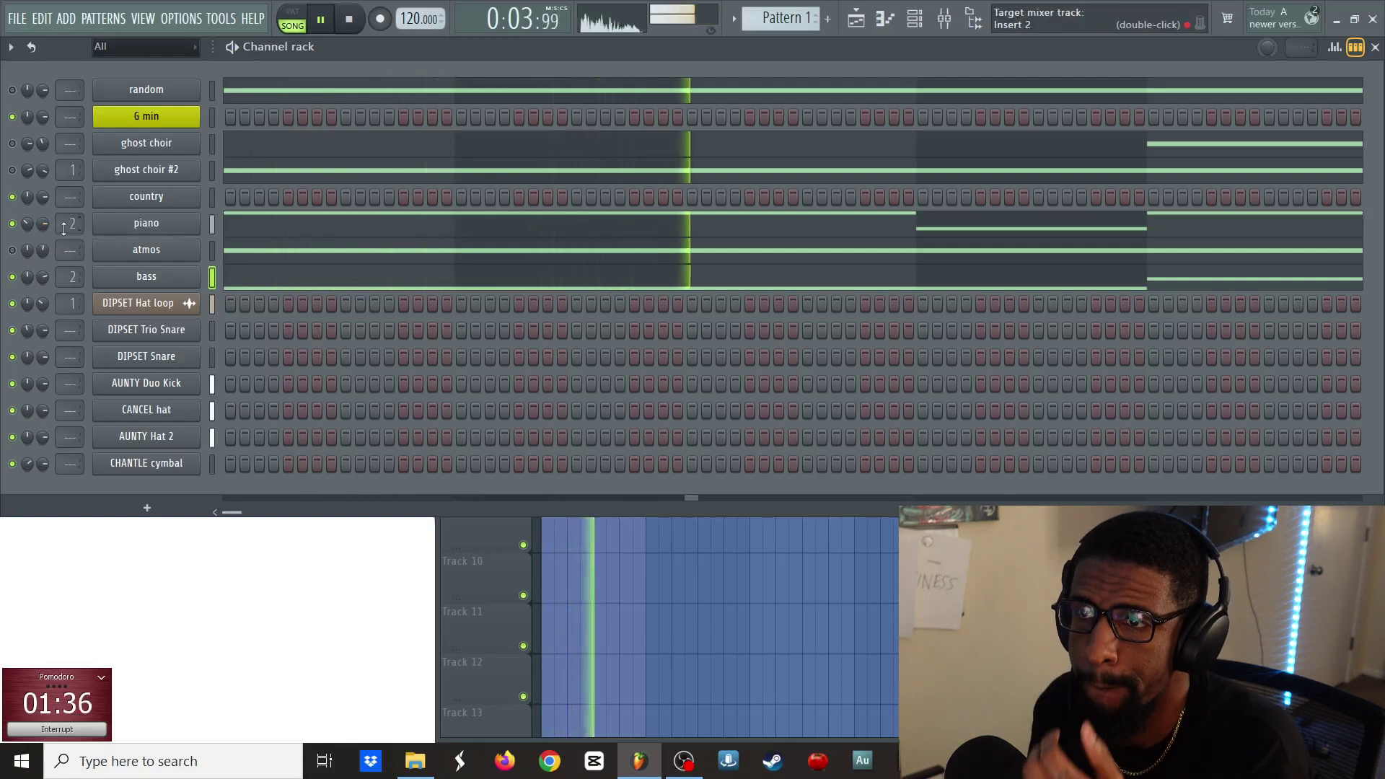
right_click(29, 225)
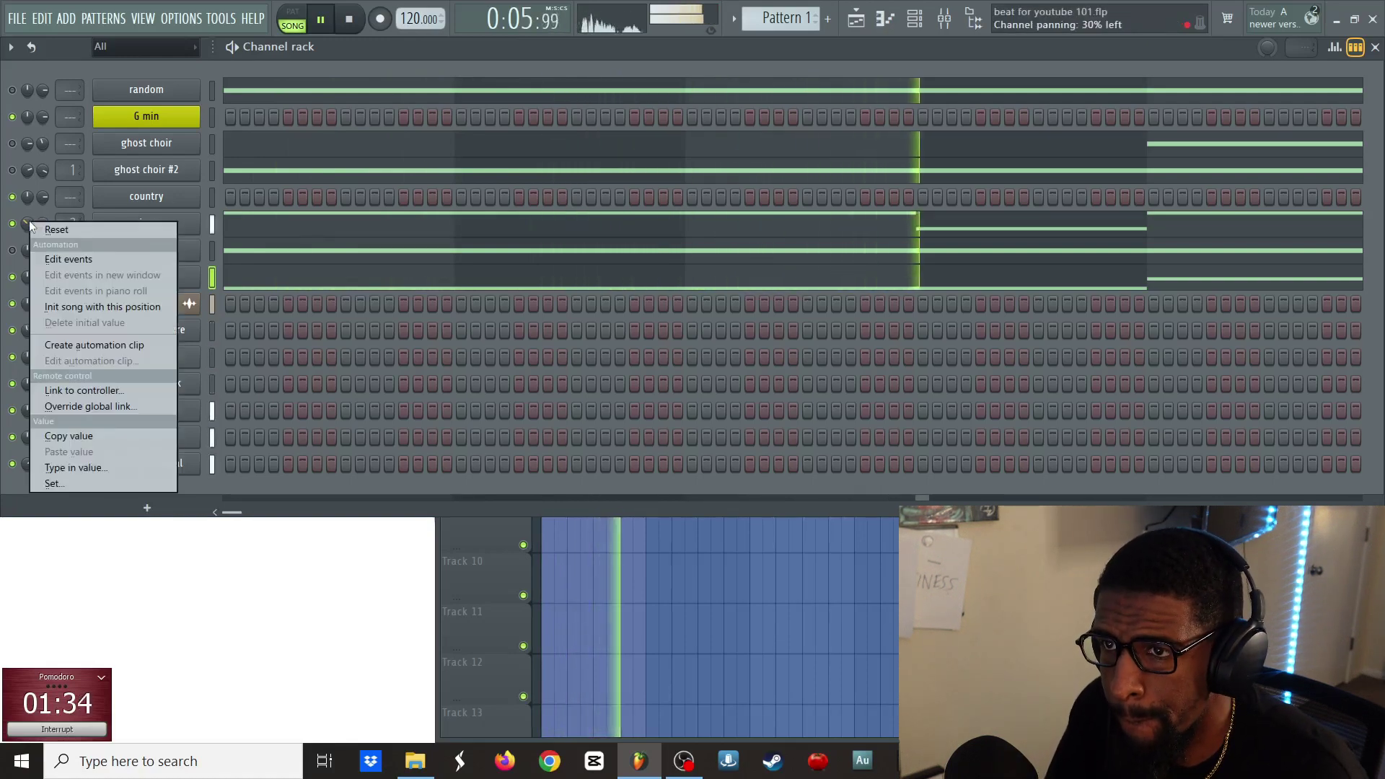
left_click(44, 232)
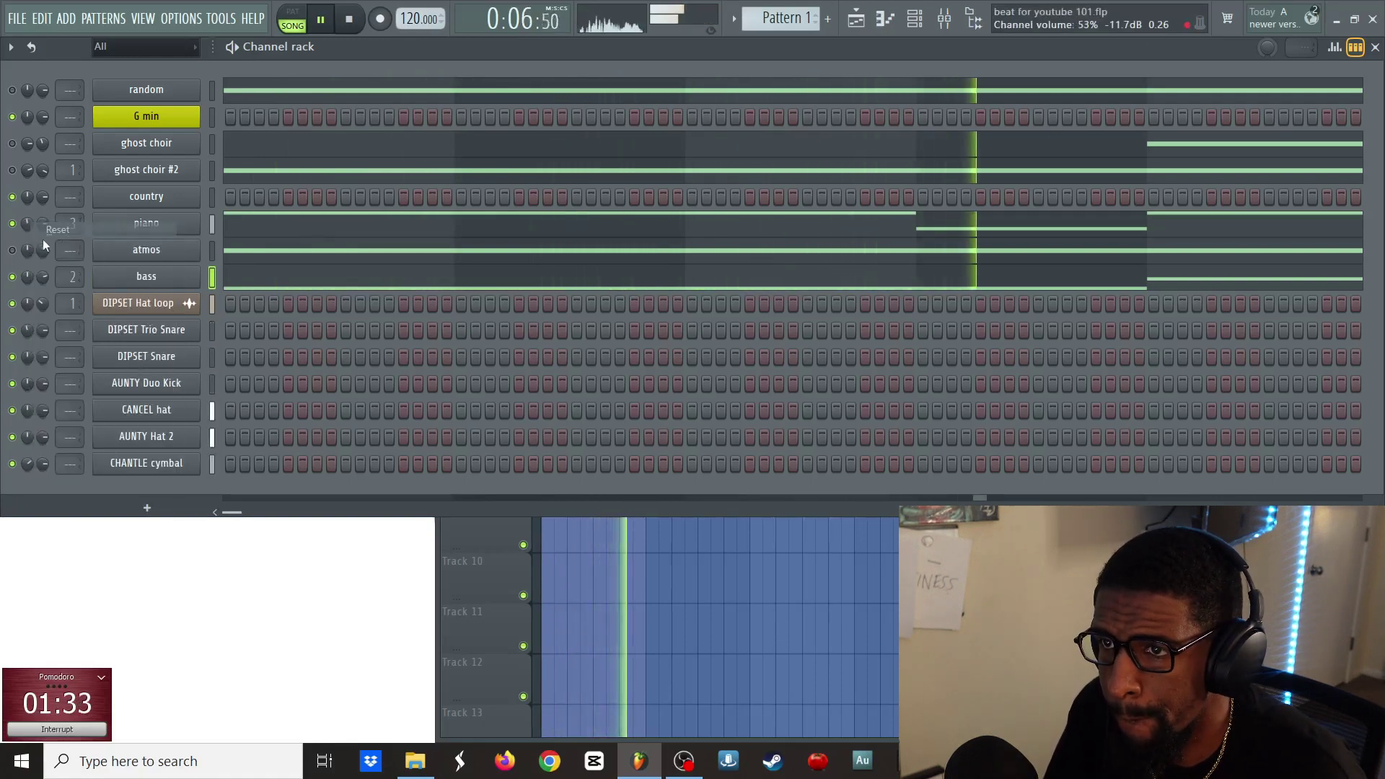
- Pan the piano's mixer insert 3 about 40% left, lower its volume, and load Fruity Parametric EQ 2 into effect slot 4
left_click(947, 21)
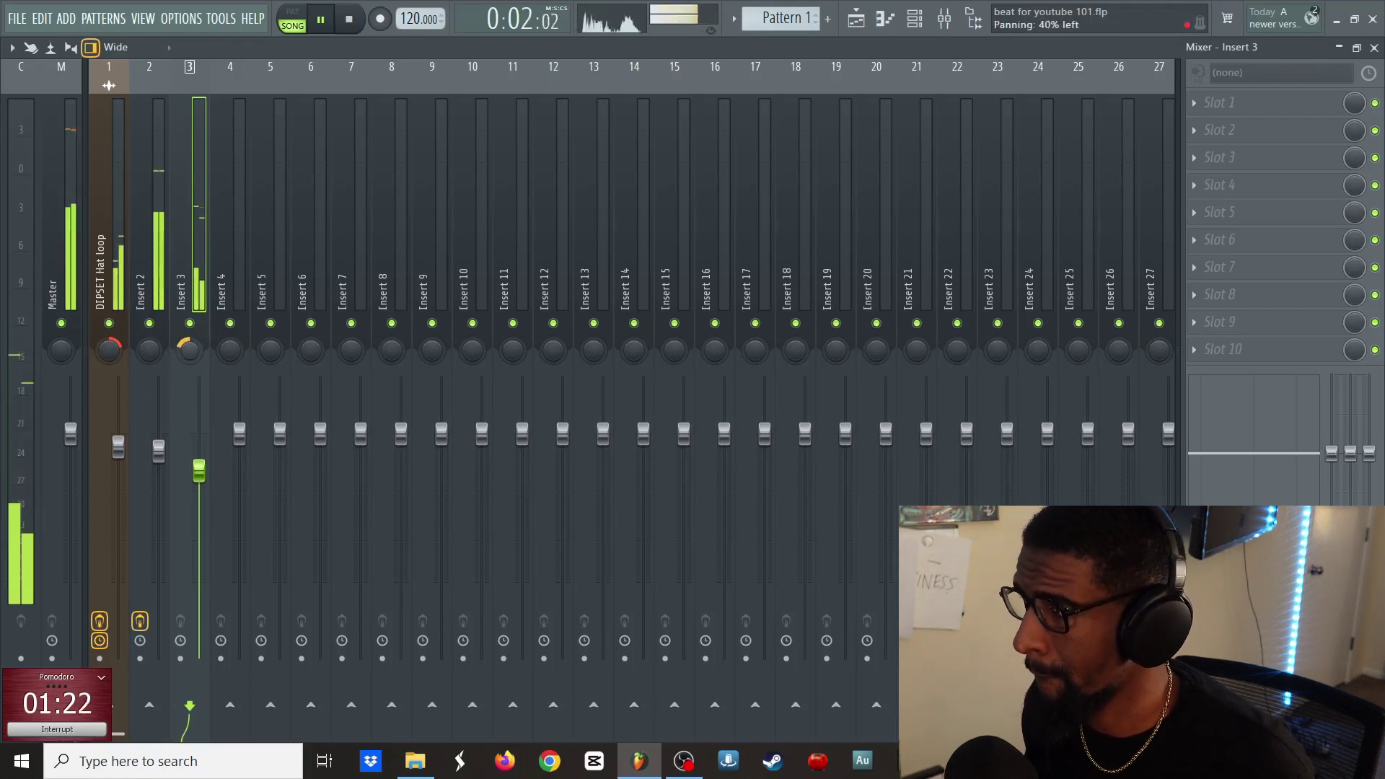
left_click(1187, 189)
mouse_move(1083, 318)
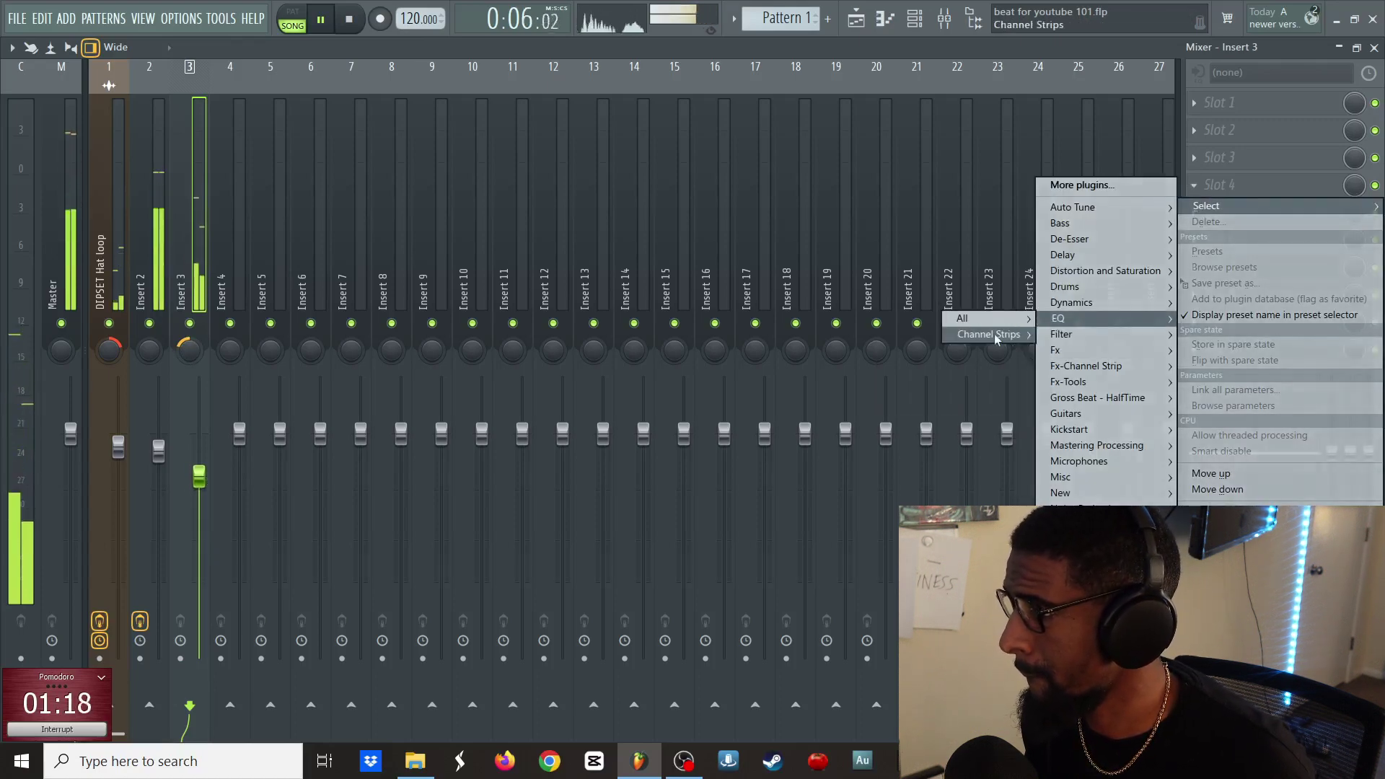
mouse_move(967, 318)
mouse_move(844, 509)
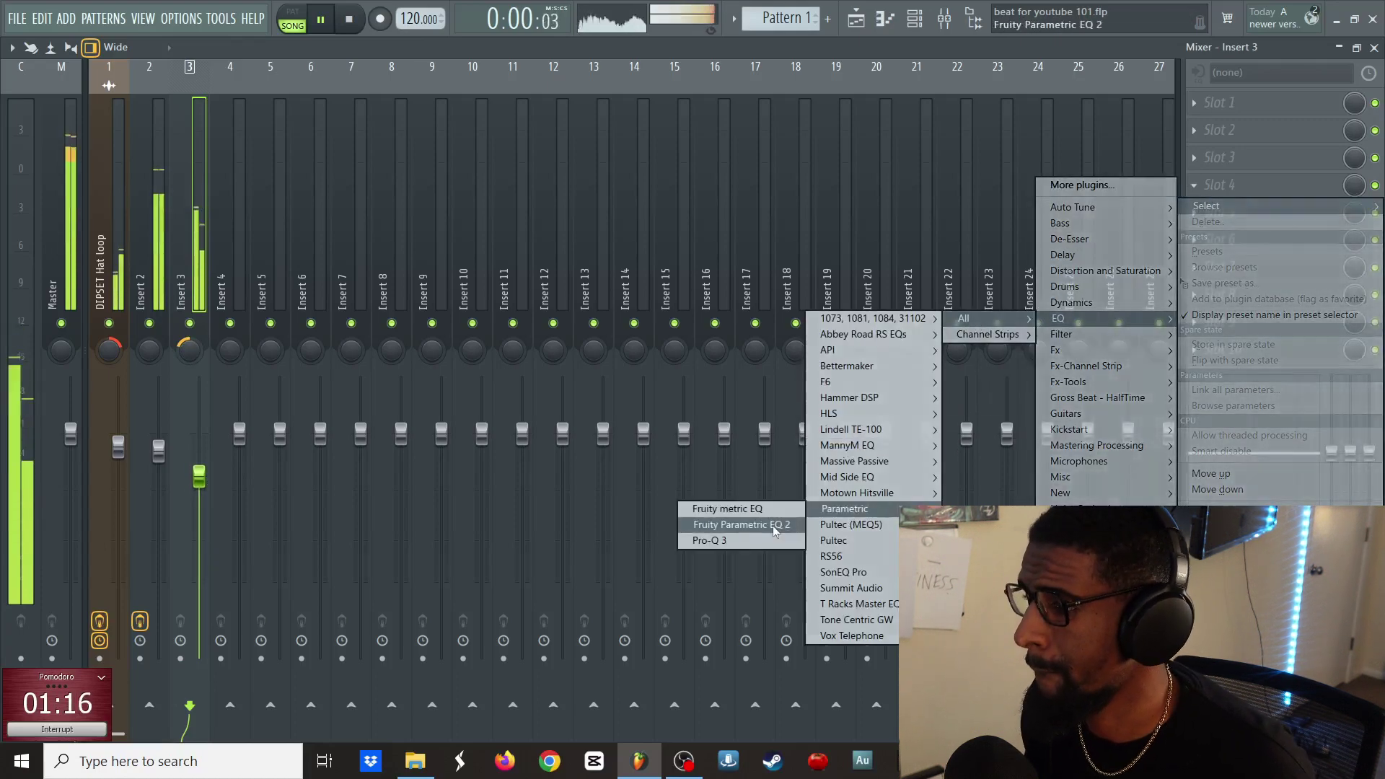
left_click(775, 525)
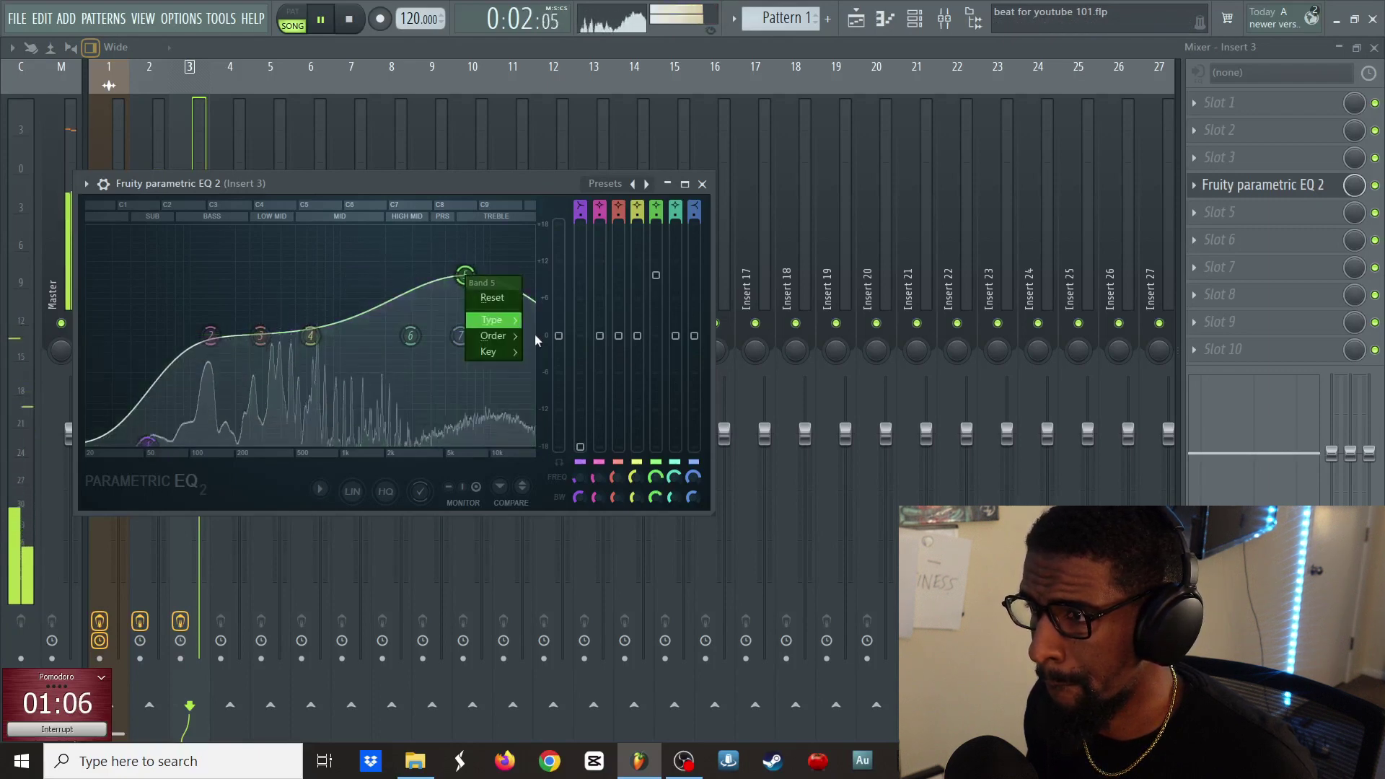
- Shape the piano EQ with a low cut, a boosted high shelf on band 5, a slight band 3 boost, and a band 7 cut of about 3.8 dB
mouse_move(513, 324)
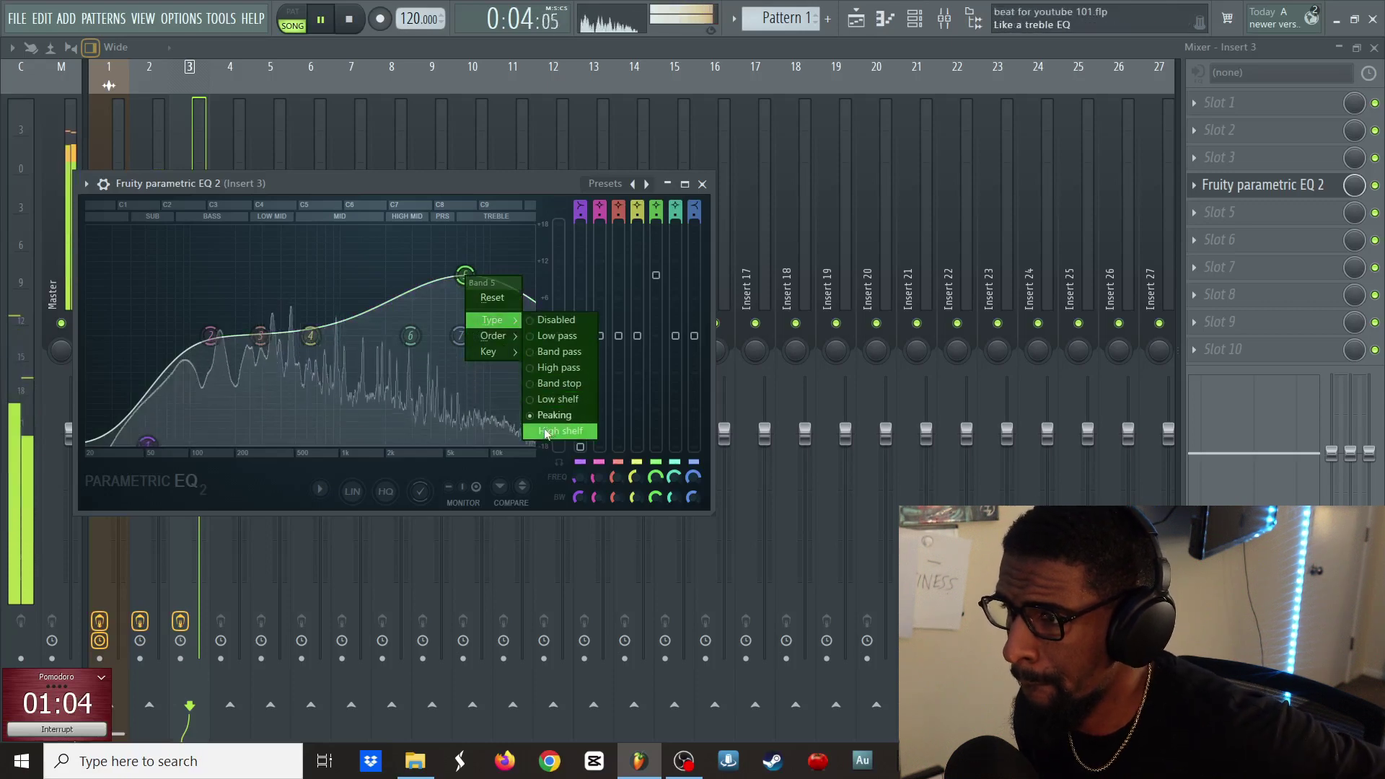
left_click(546, 431)
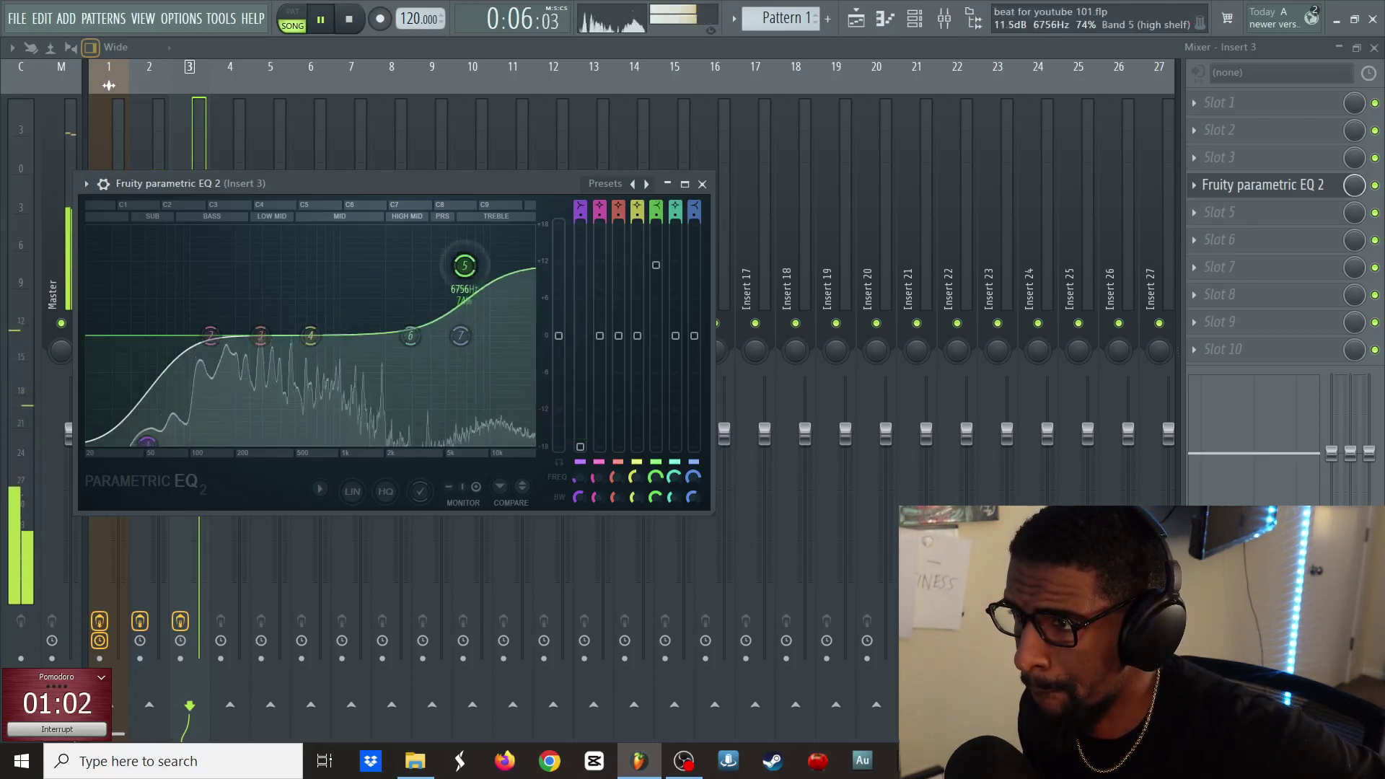
left_click_drag(464, 265, 382, 263)
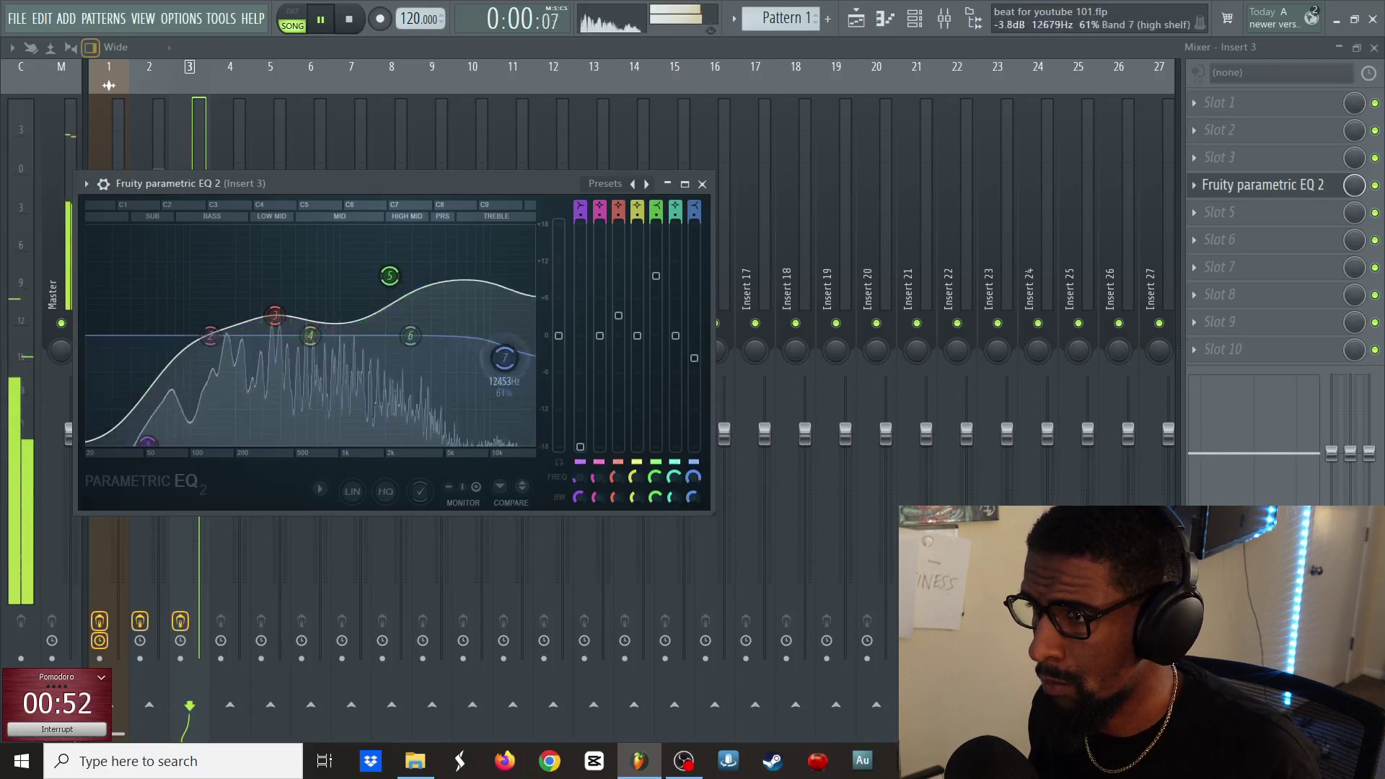
key("Escape")
key("Escape")
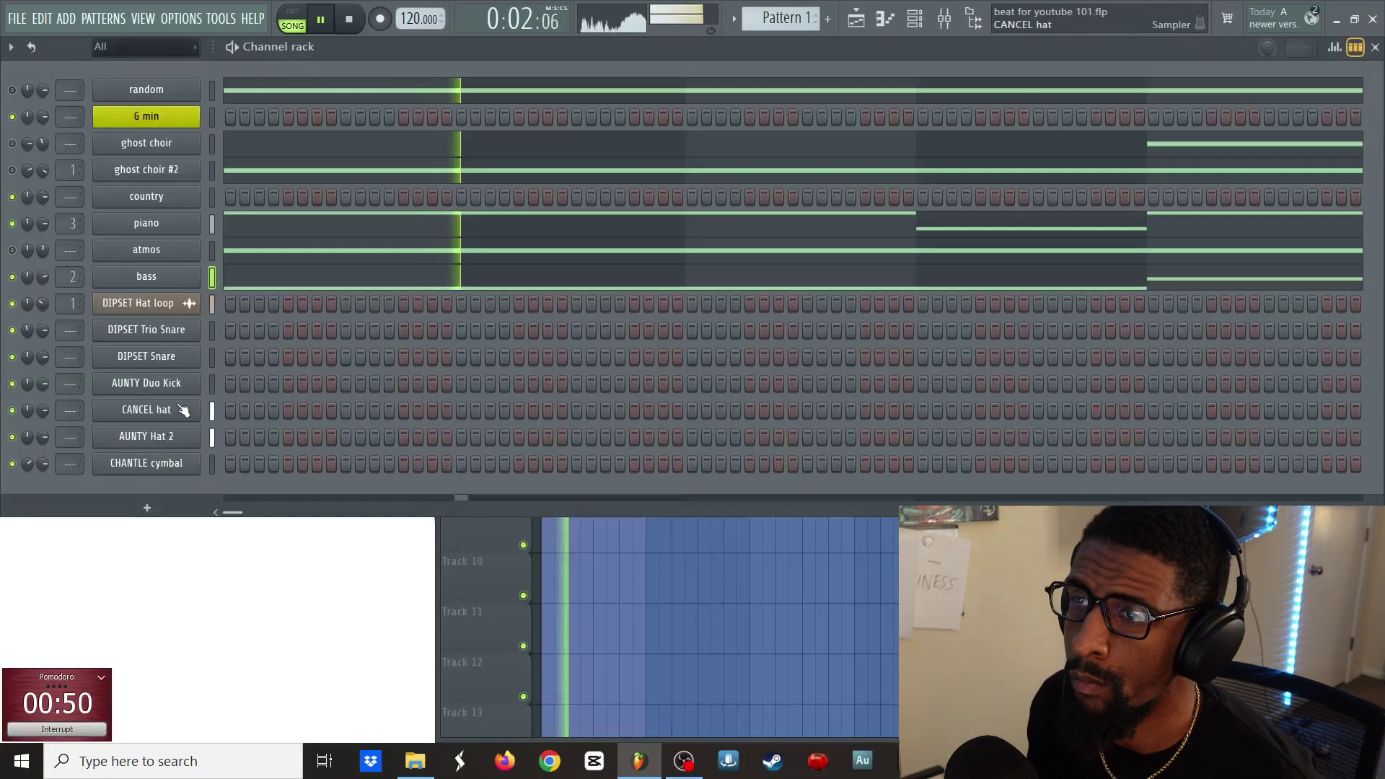
- Rename the random channel to bells
right_click(180, 89)
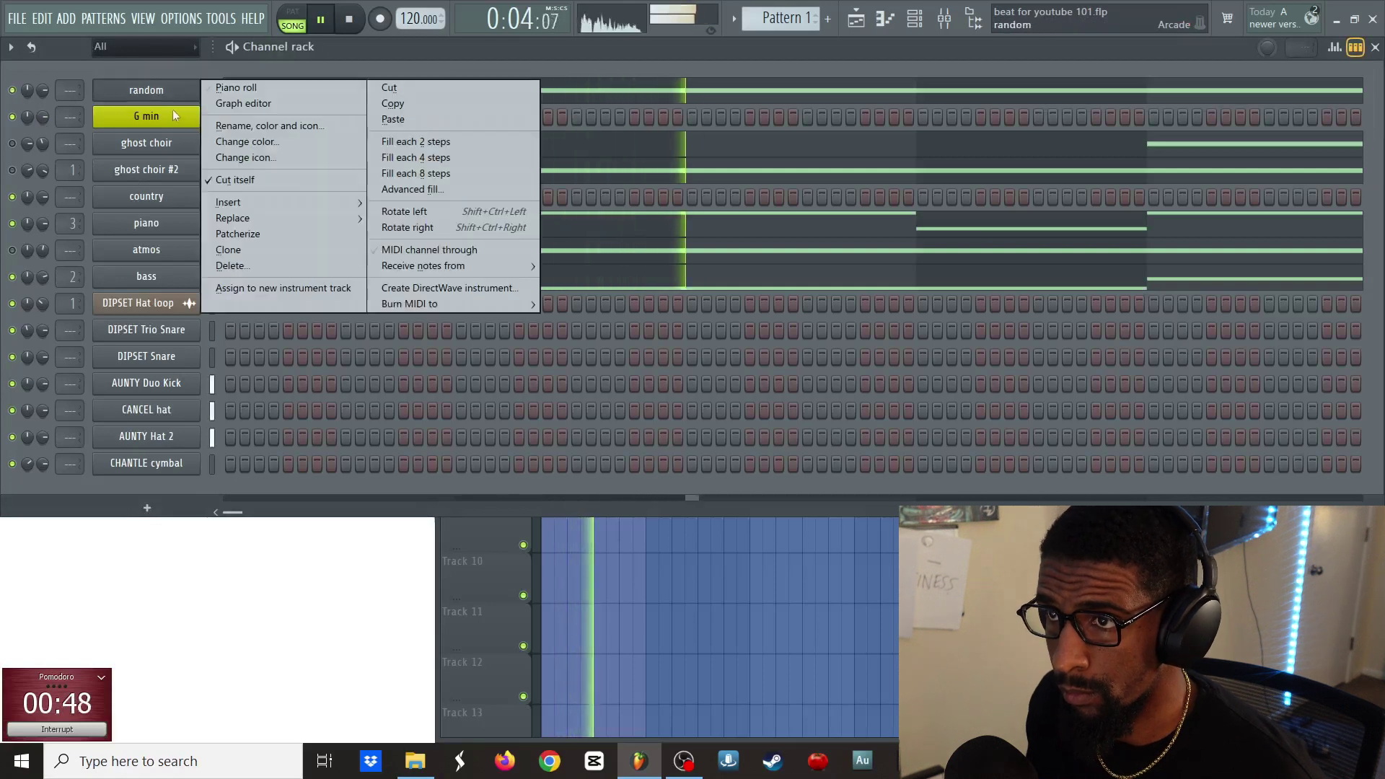
left_click(231, 128)
type("bells")
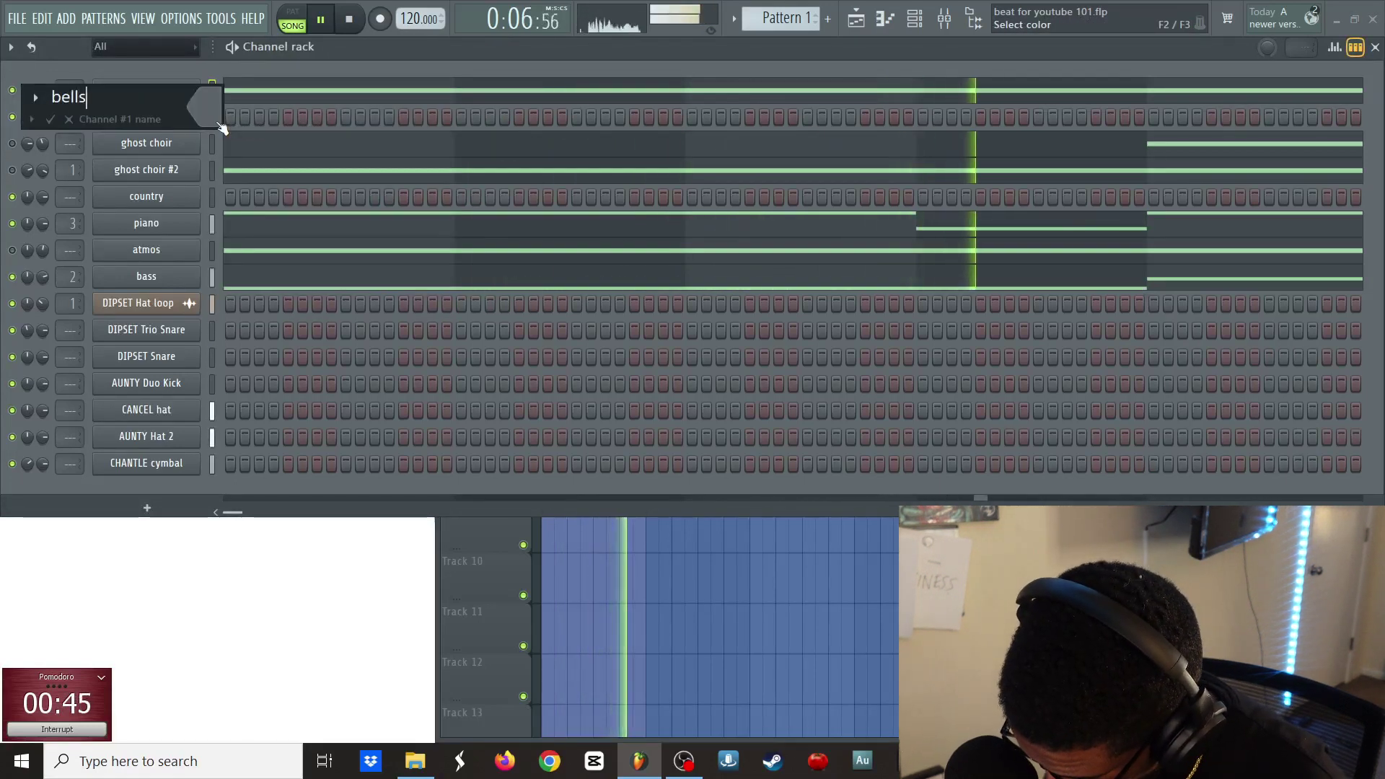
key("Return")
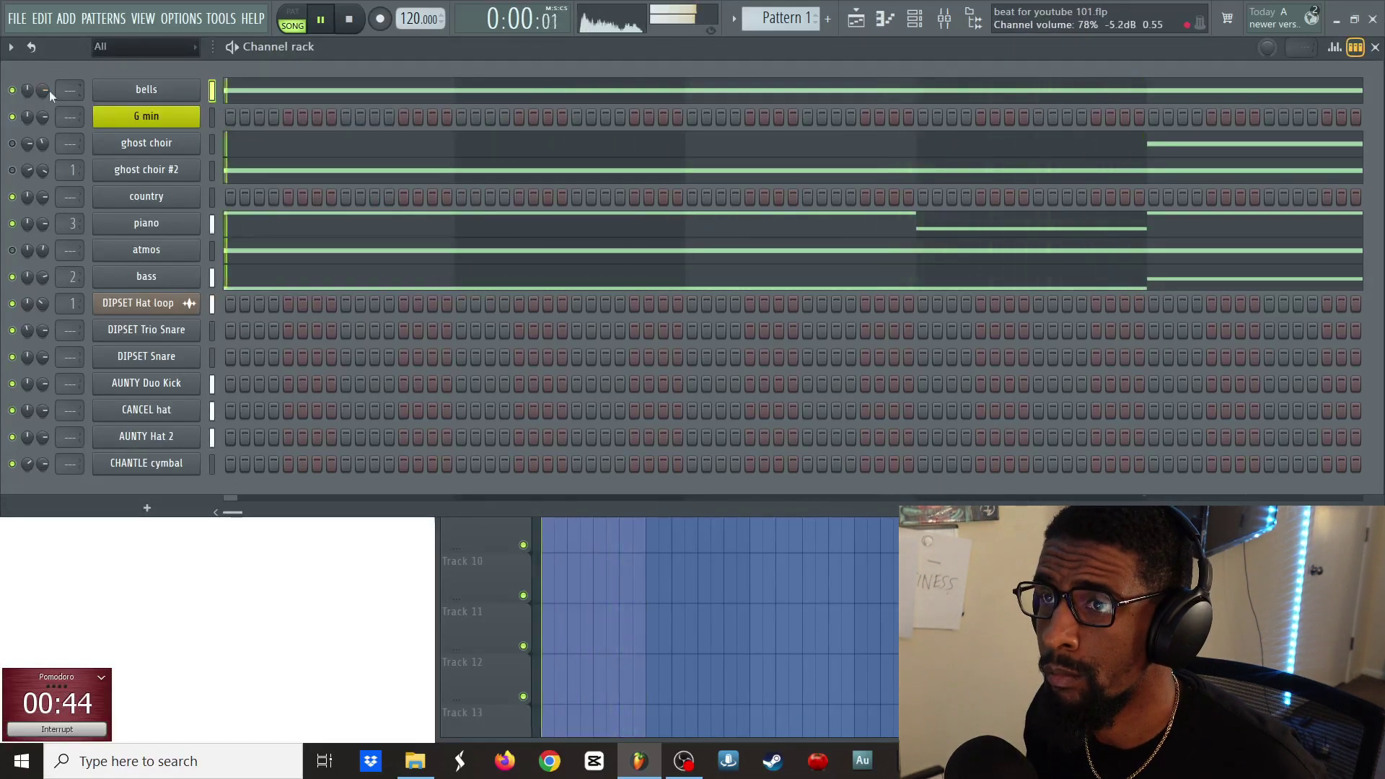
- Route the bells channel to mixer track 4, pan that track right, and lower its volume to about -4.0 dB
scroll(73, 97, "up", 4)
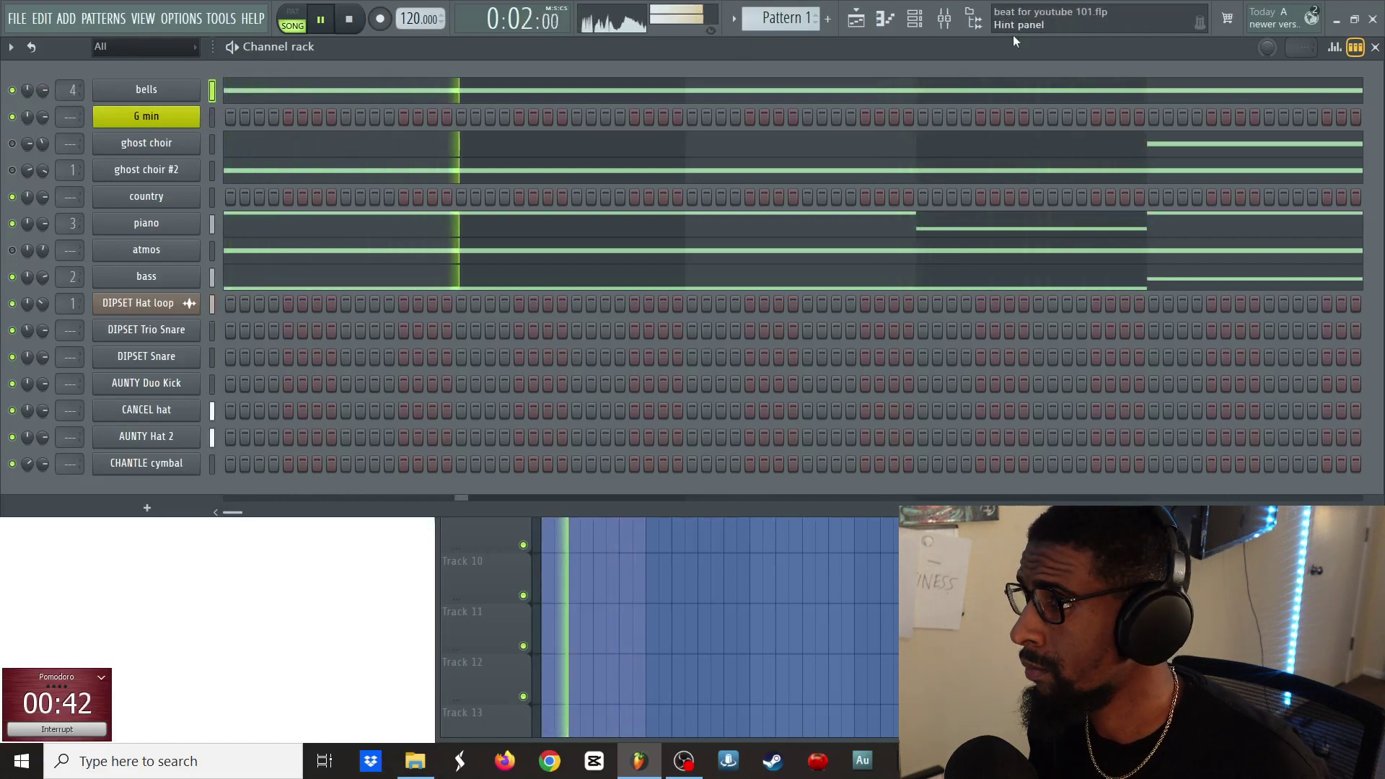
left_click(956, 23)
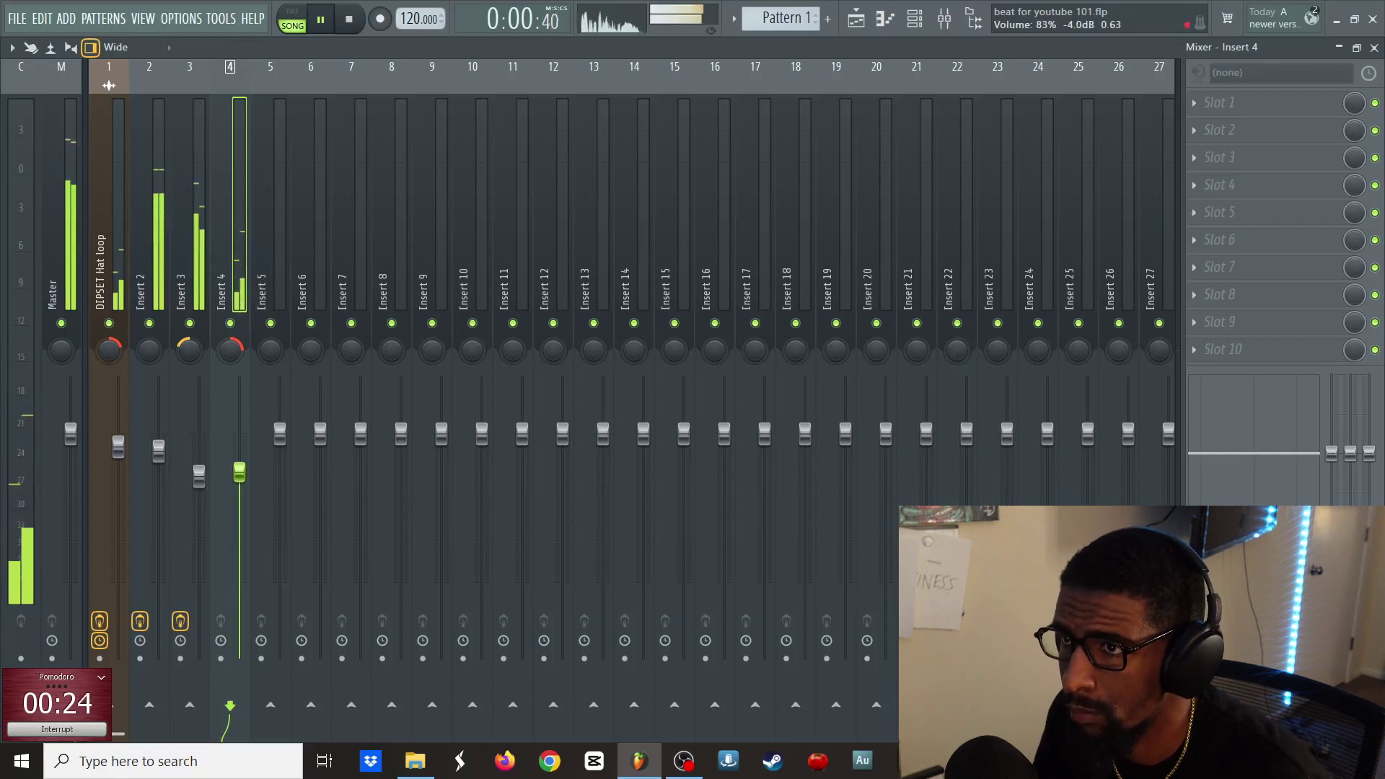
key("F6")
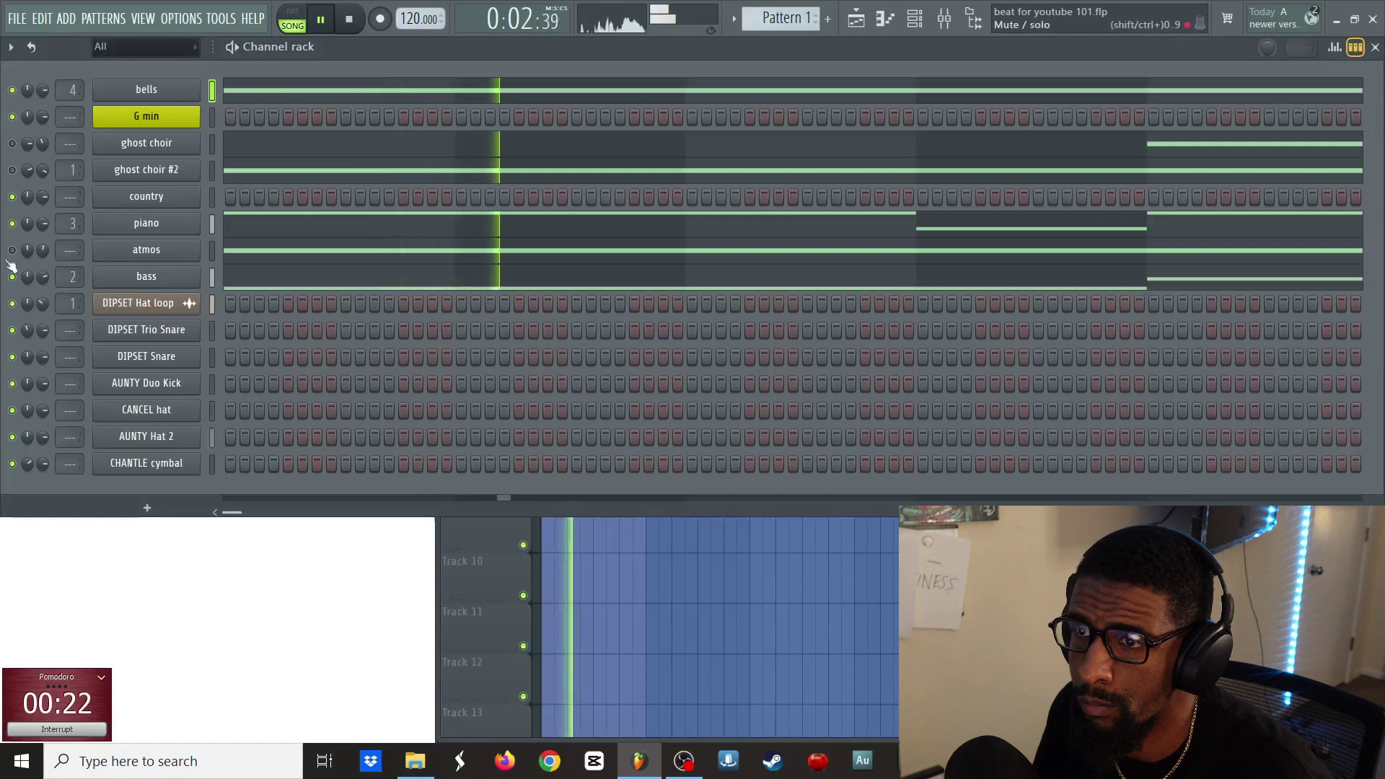
- Replace the long F5 note in the atmos piano roll with an F5 note at bar 4, shortened to 1.5 bars
left_click(238, 253)
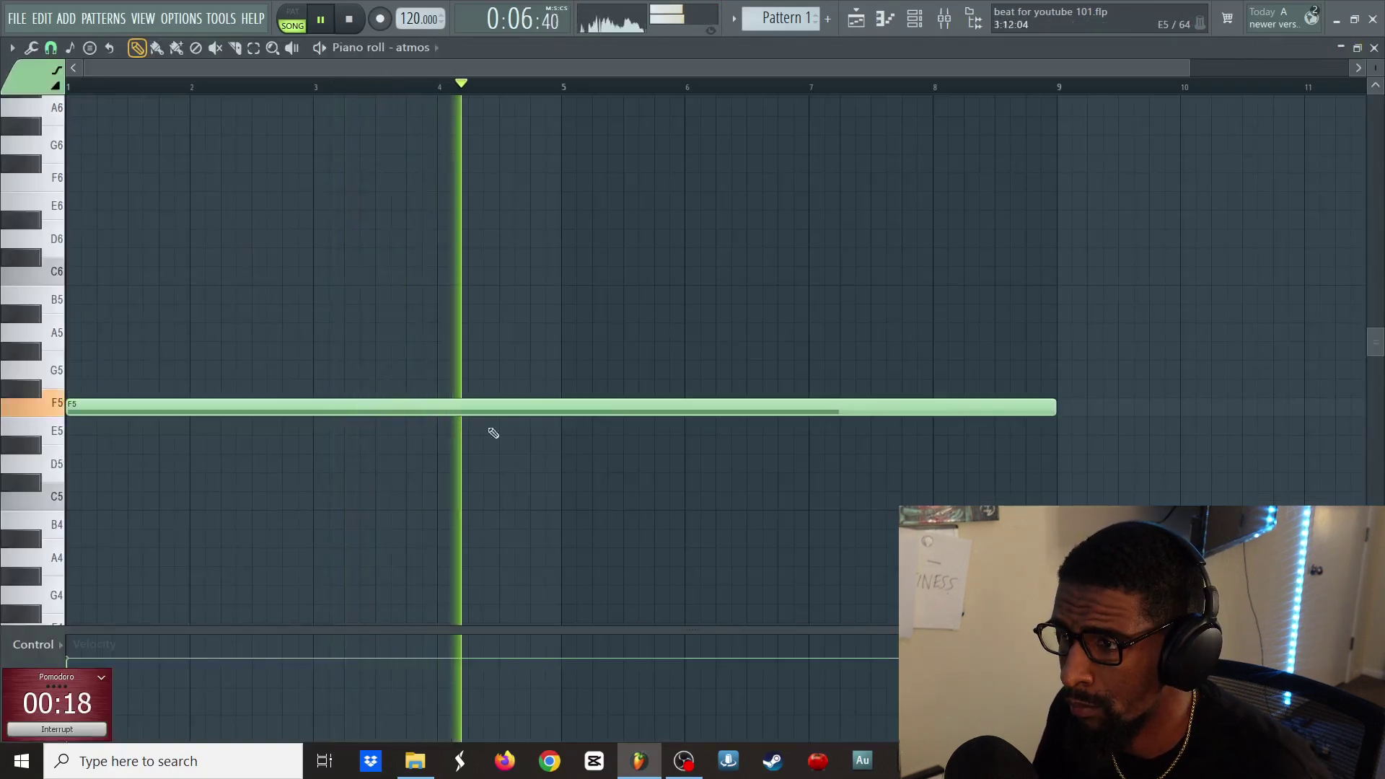
left_click_drag(1051, 413, 437, 450)
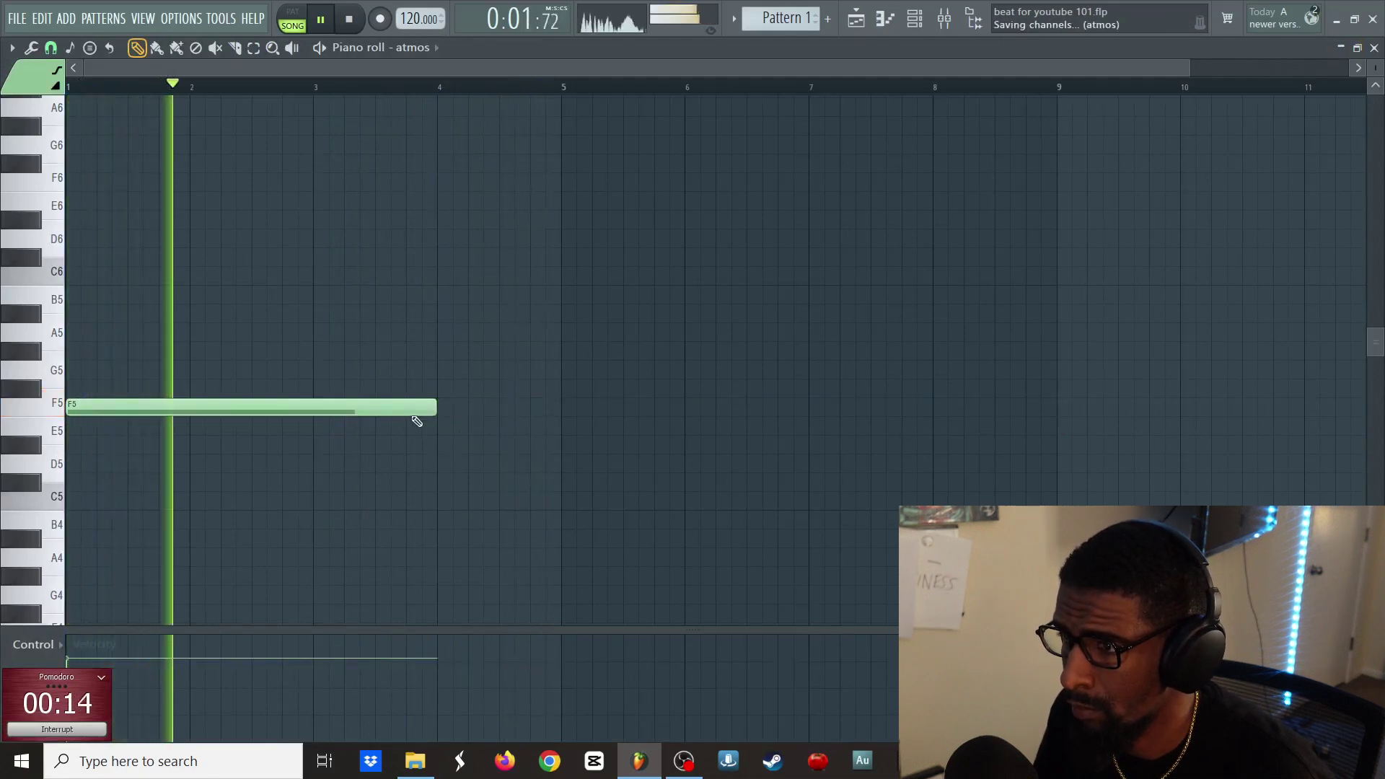
right_click(418, 409)
left_click(442, 407)
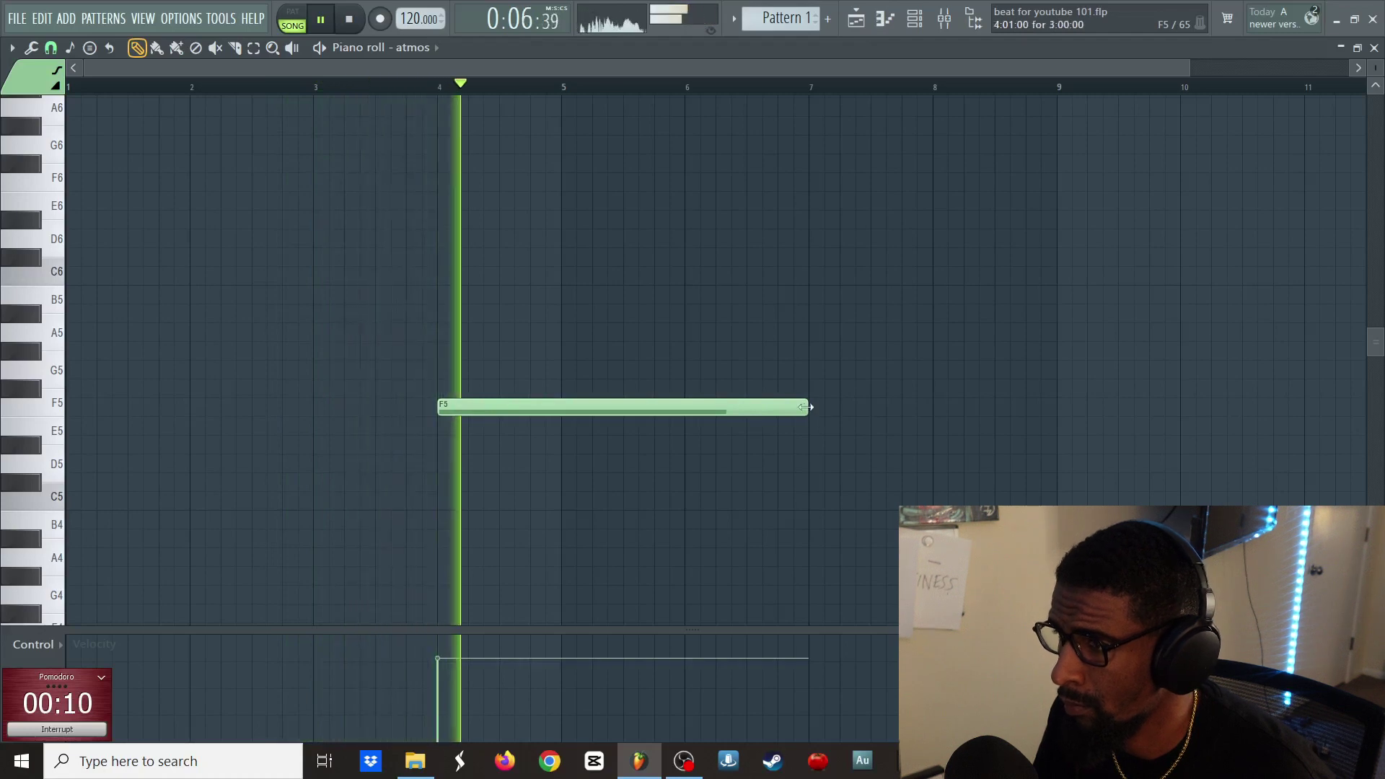
left_click_drag(806, 407, 622, 407)
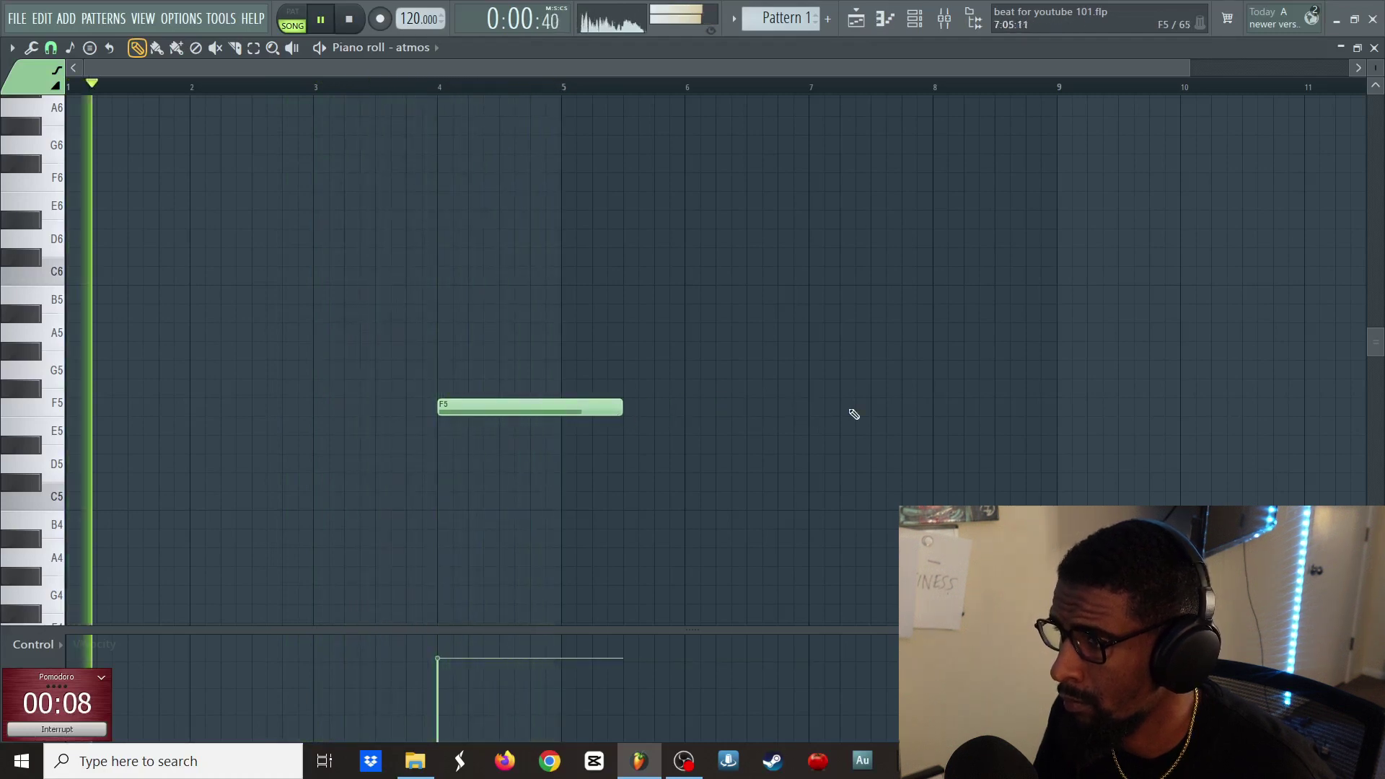
- Close the atmos piano roll, clear the playlist's bars 1–4 loop selection, and replay the arrangement from the start
key("F7")
key("F5")
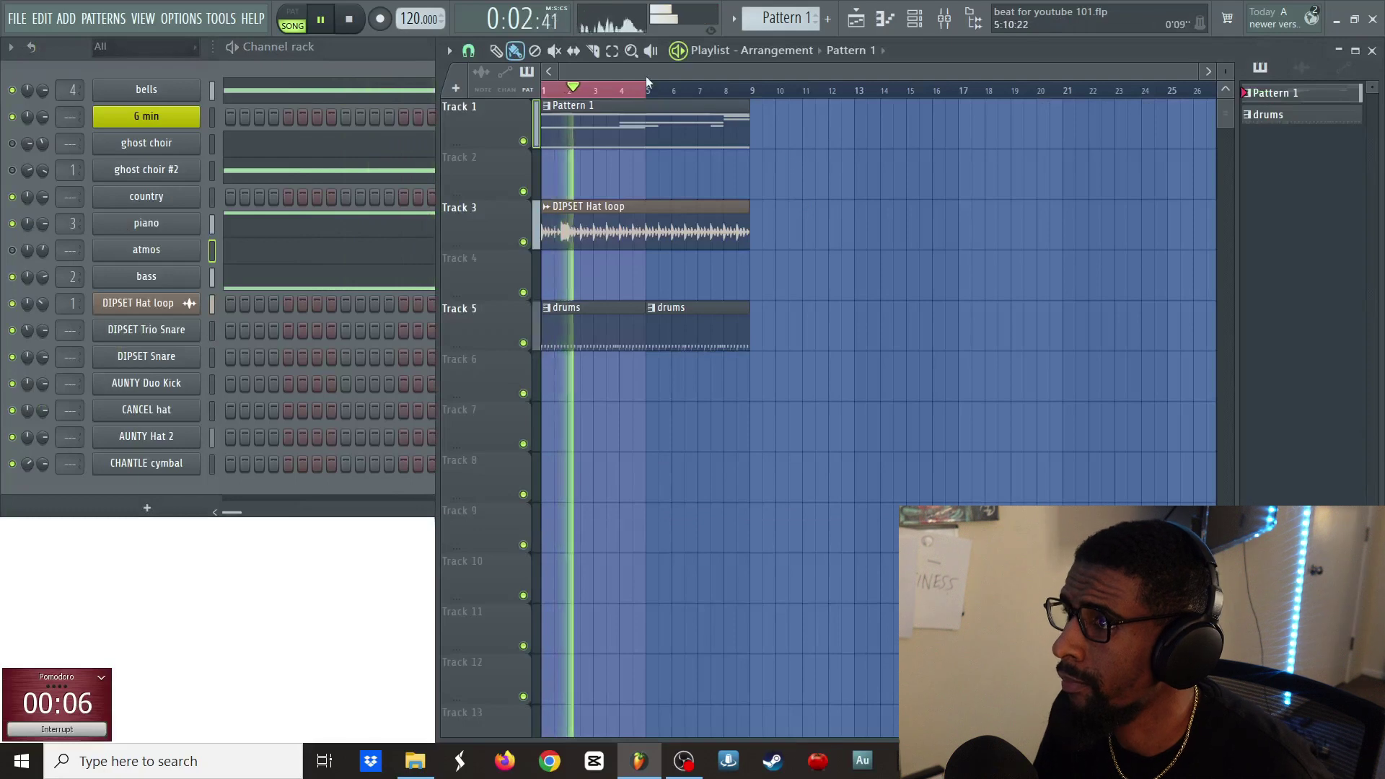
key("space")
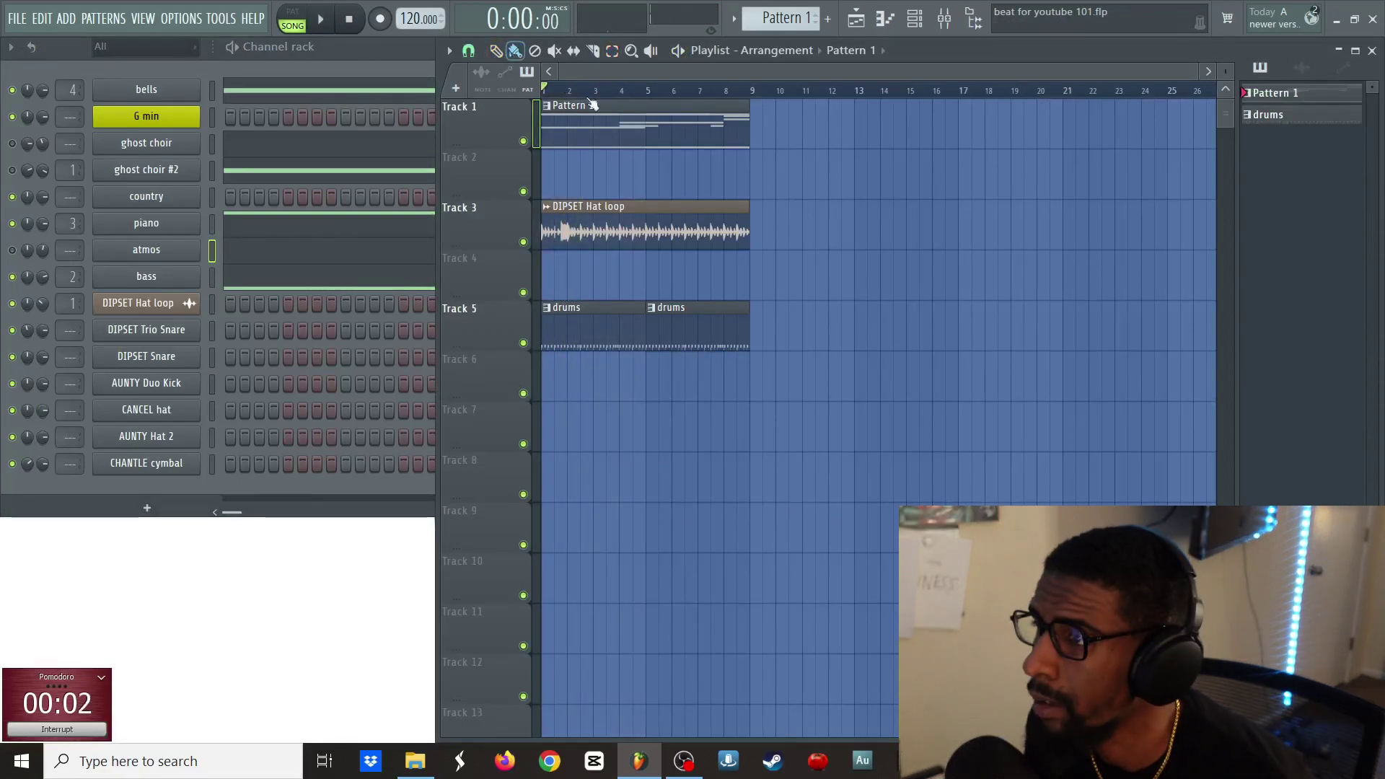
key("space")
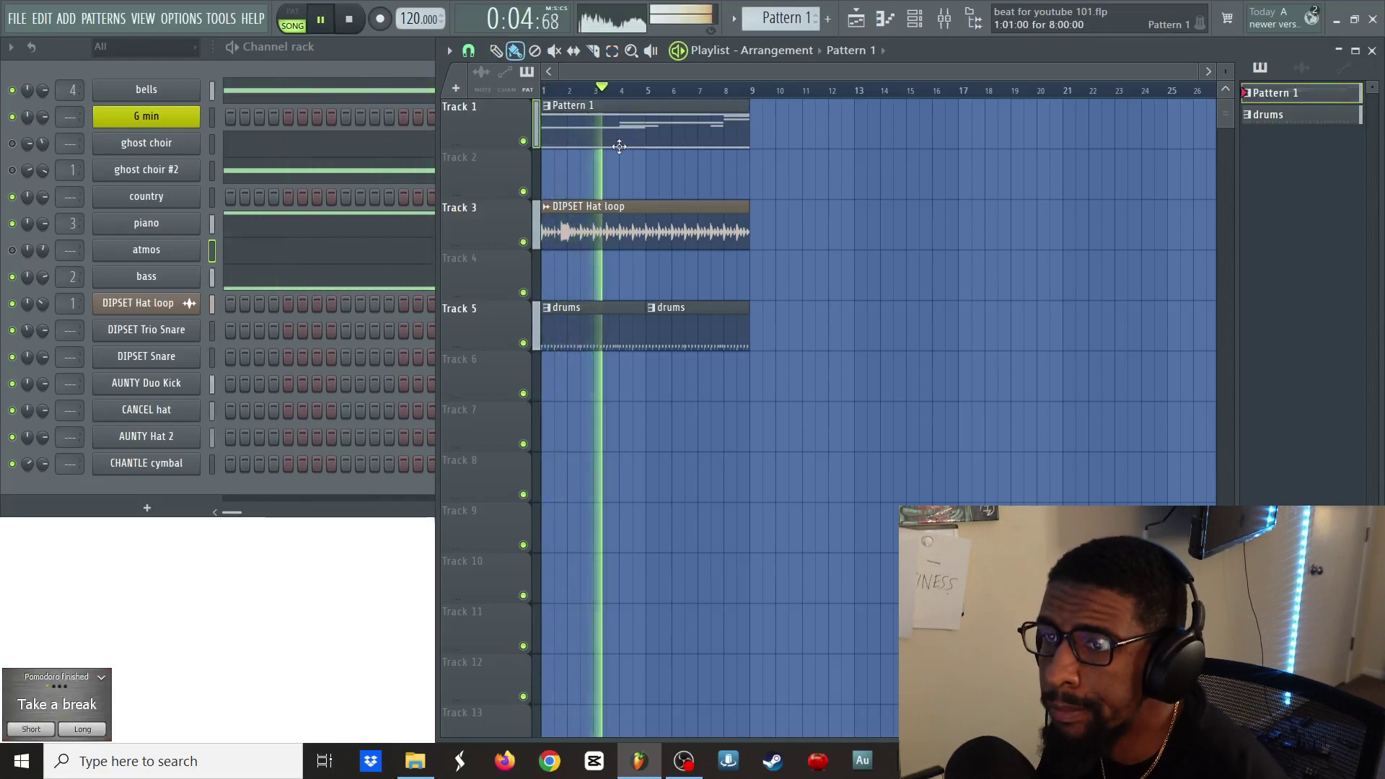
key("space")
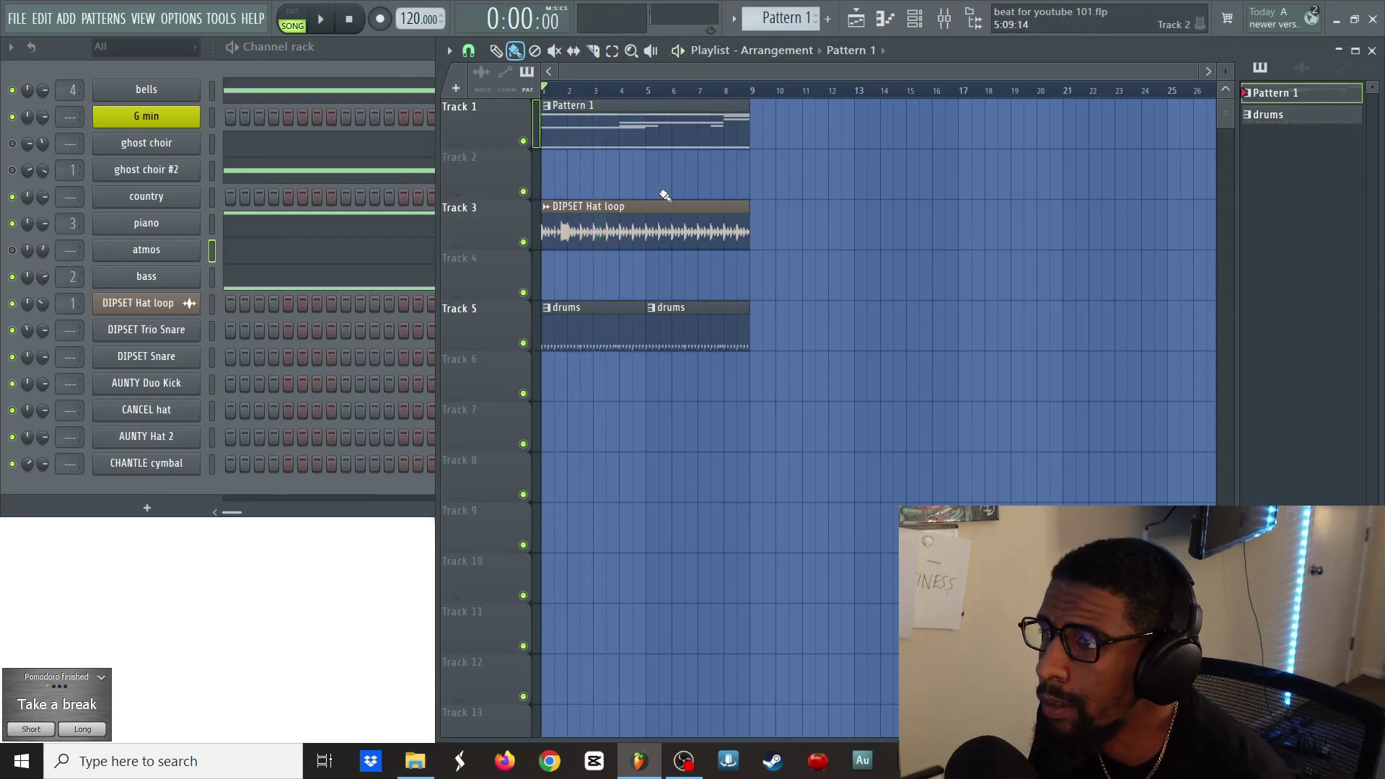
key("space")
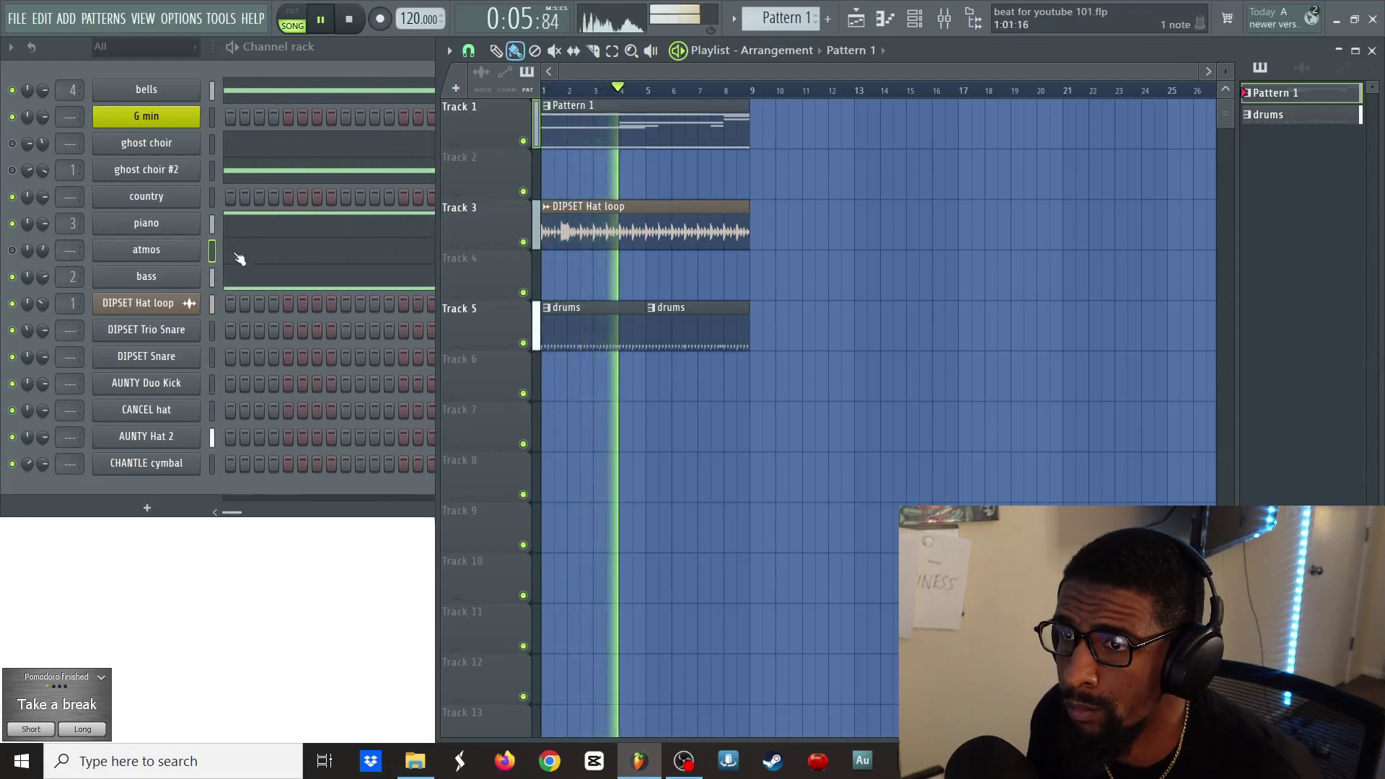
- Unmute the atmos channel, add an F5 note at bar 8 in its piano roll, and shorten it to one bar
left_click(12, 250)
left_click(293, 252)
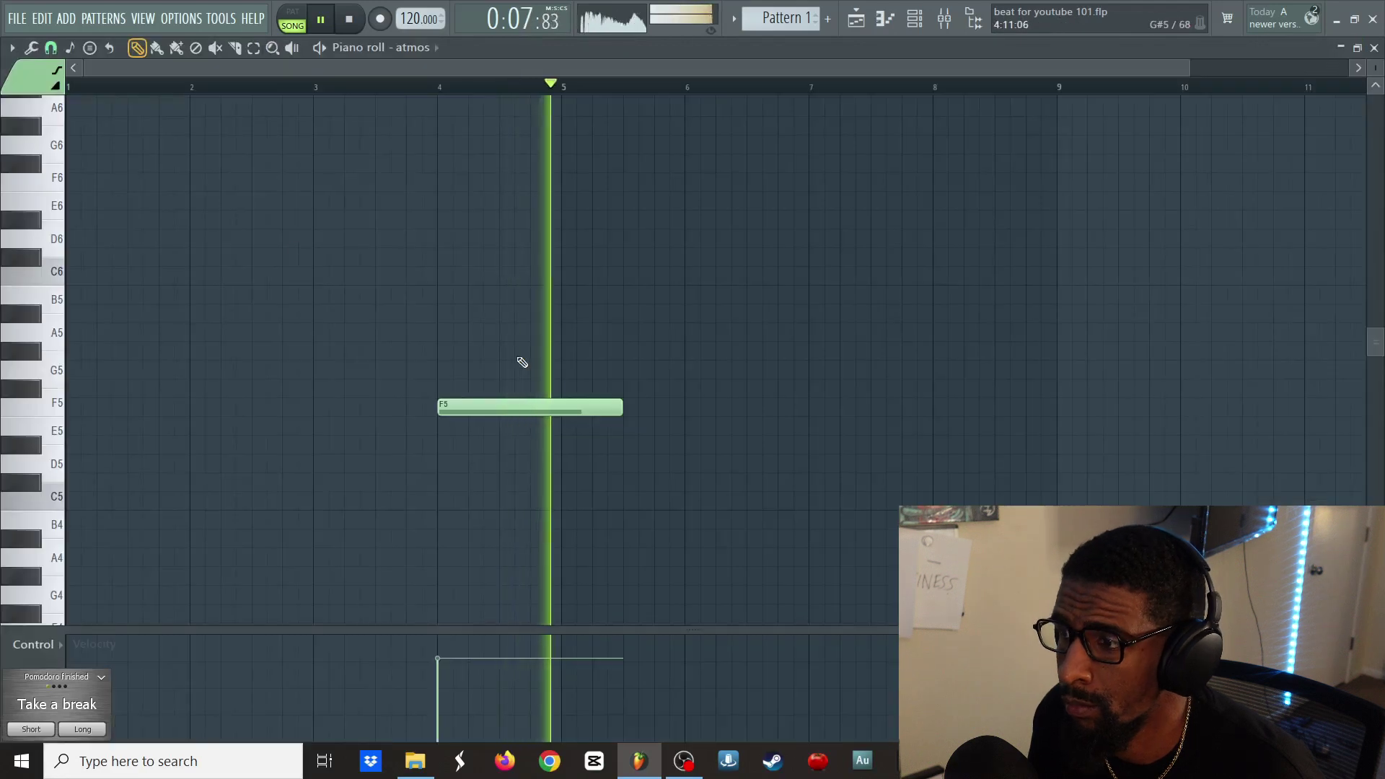
left_click(942, 408)
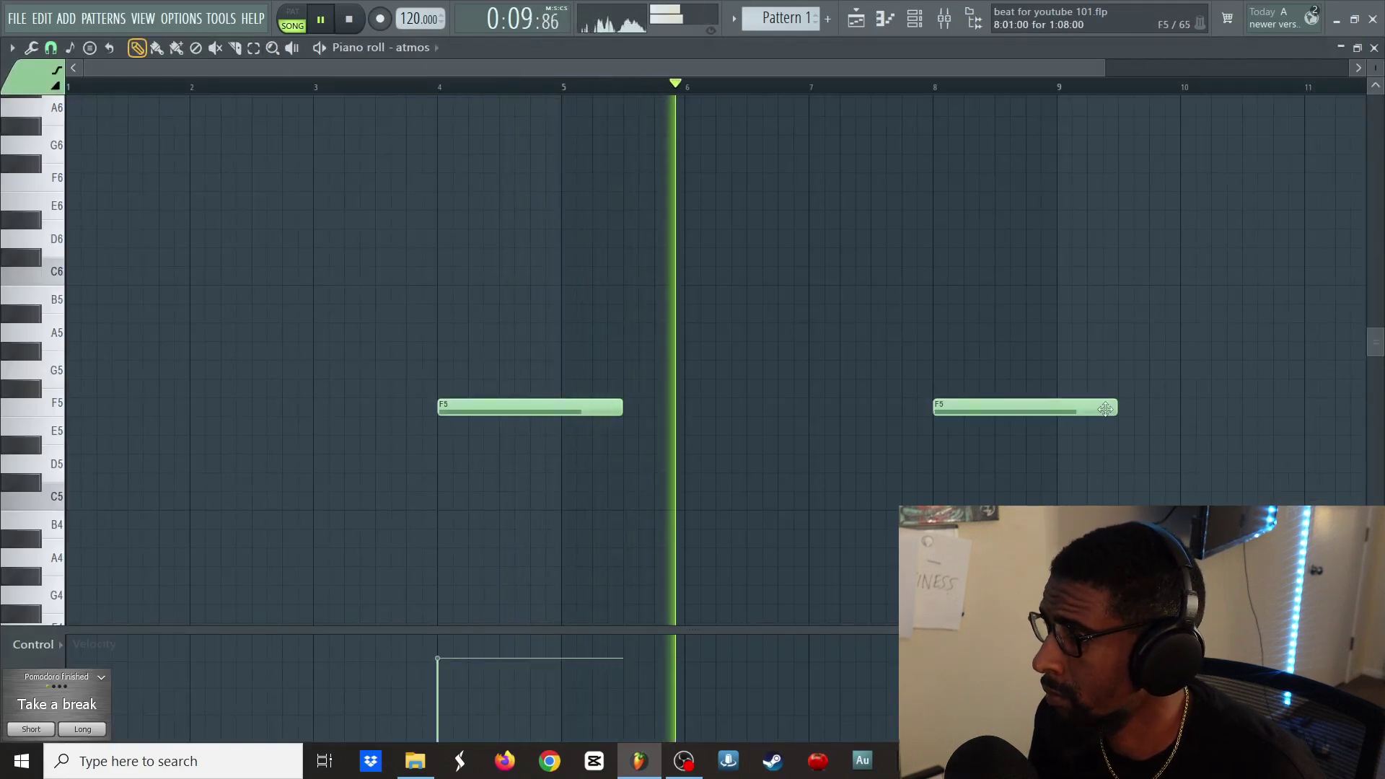
left_click_drag(1115, 408, 1056, 408)
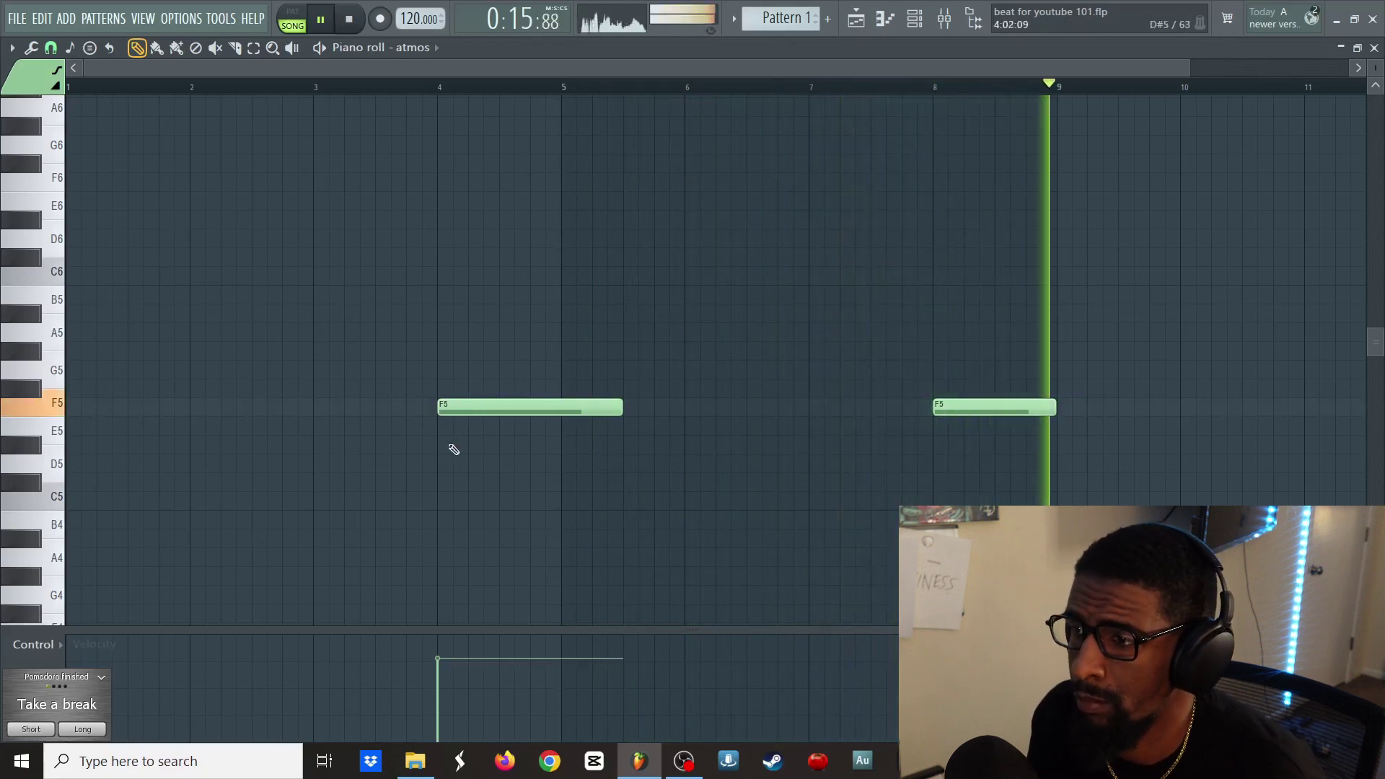
key("F6")
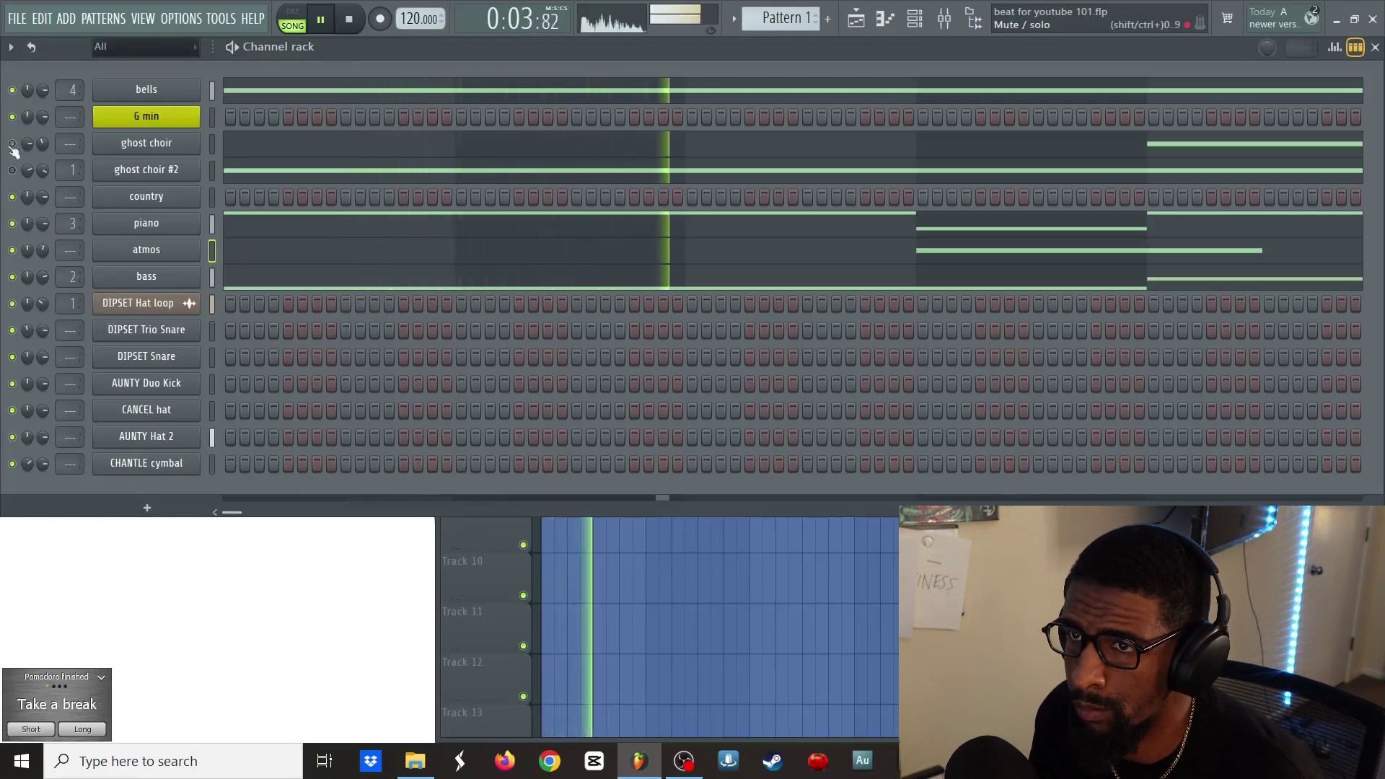
- Audition the arrangement with both ghost choir channels unmuted and the bells and piano muted, and select the bass channel
left_click(12, 170)
left_click(11, 144)
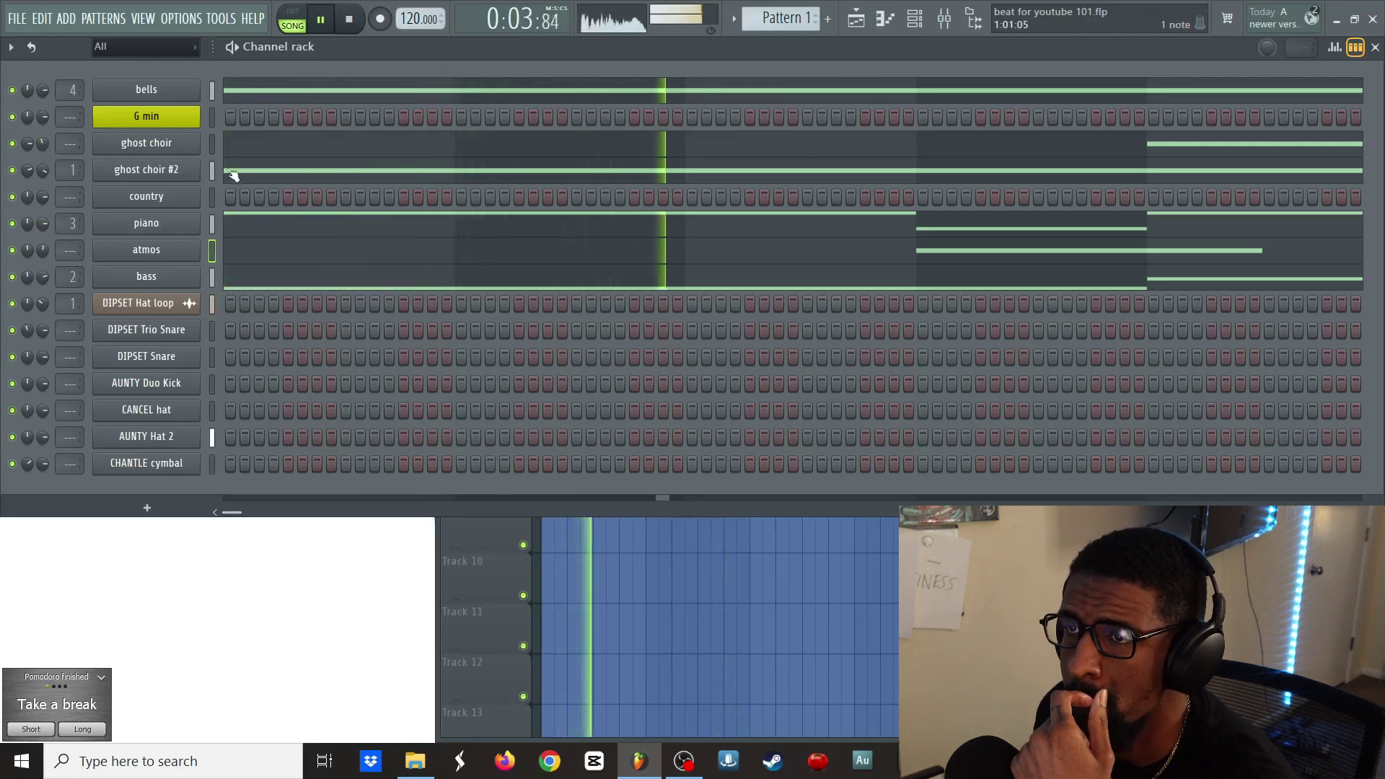
left_click(212, 277)
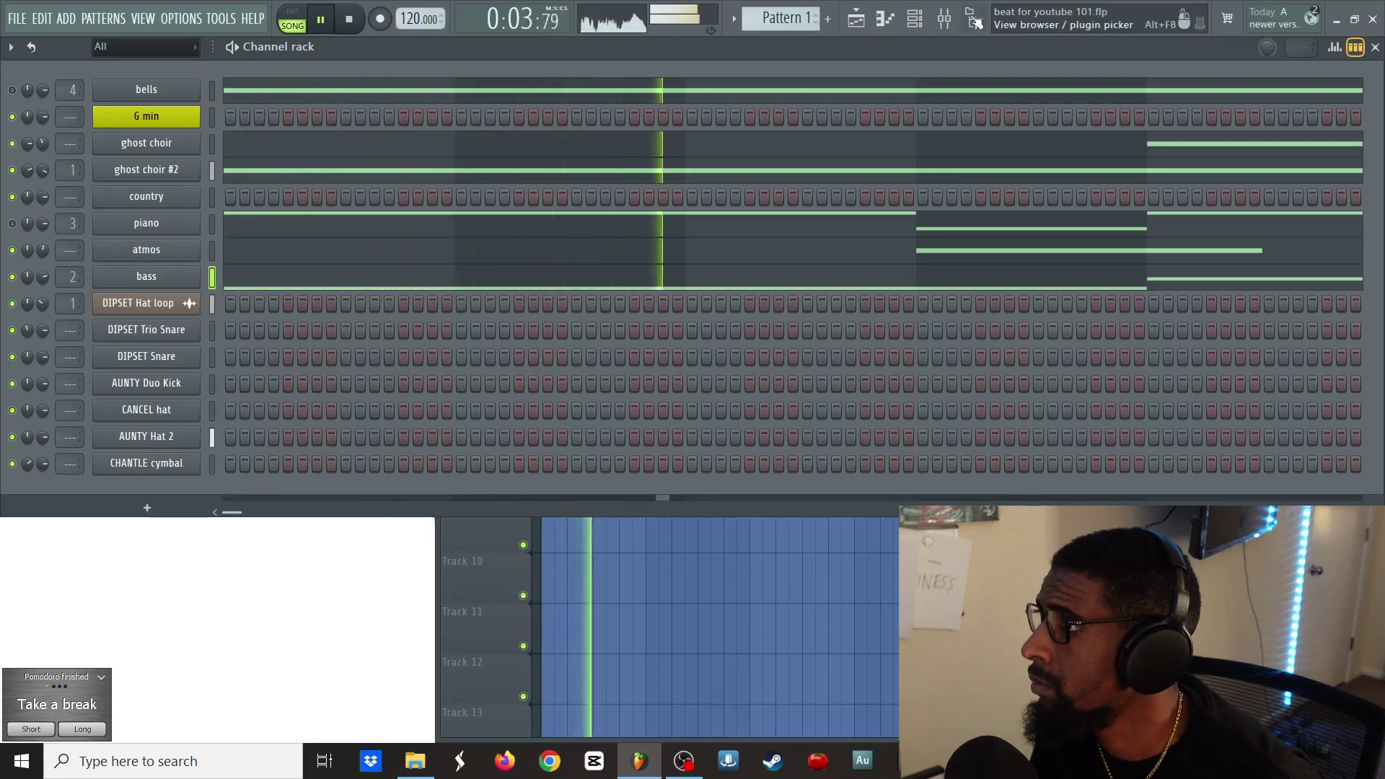
left_click(974, 20)
left_click(974, 20)
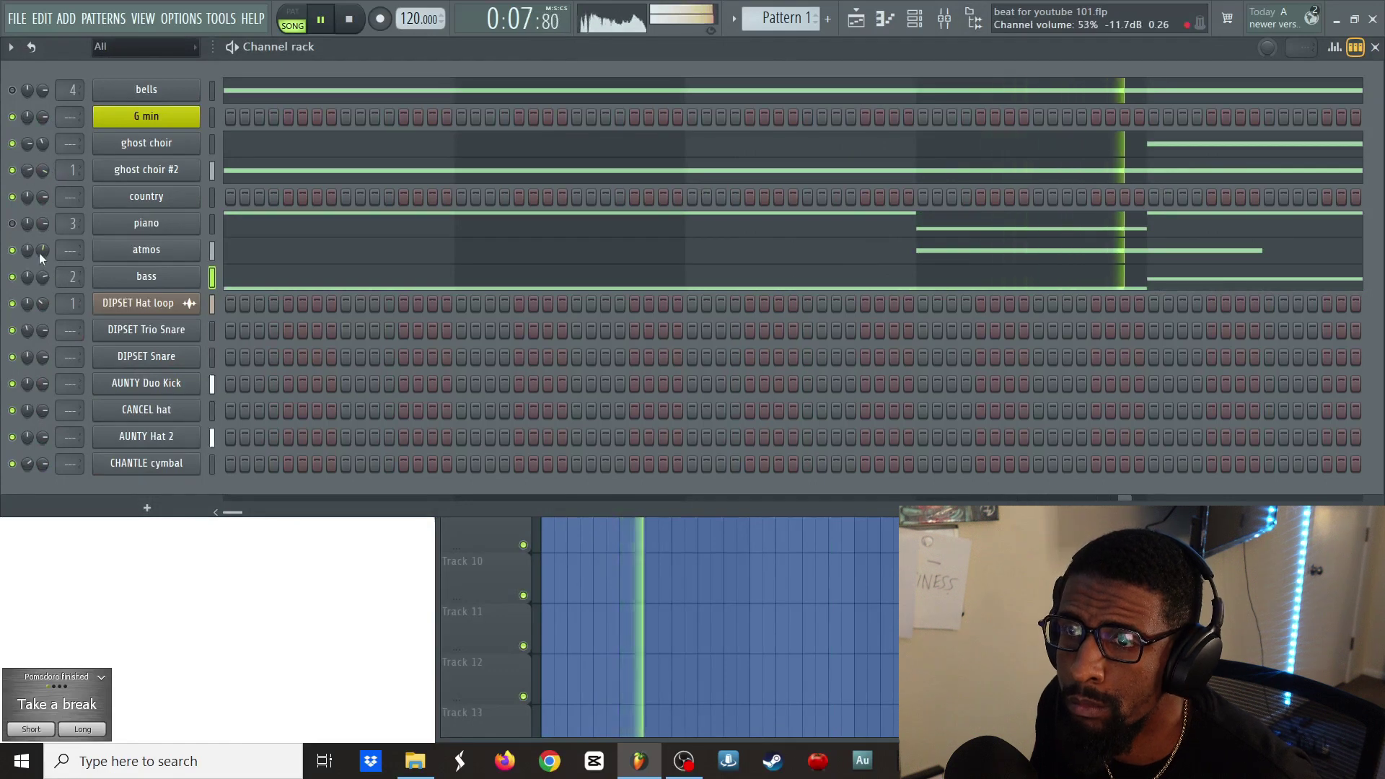
- Raise the atmos channel volume, mute both ghost choirs and country, unmute the bells, and stop playback
left_click_drag(41, 251, 42, 238)
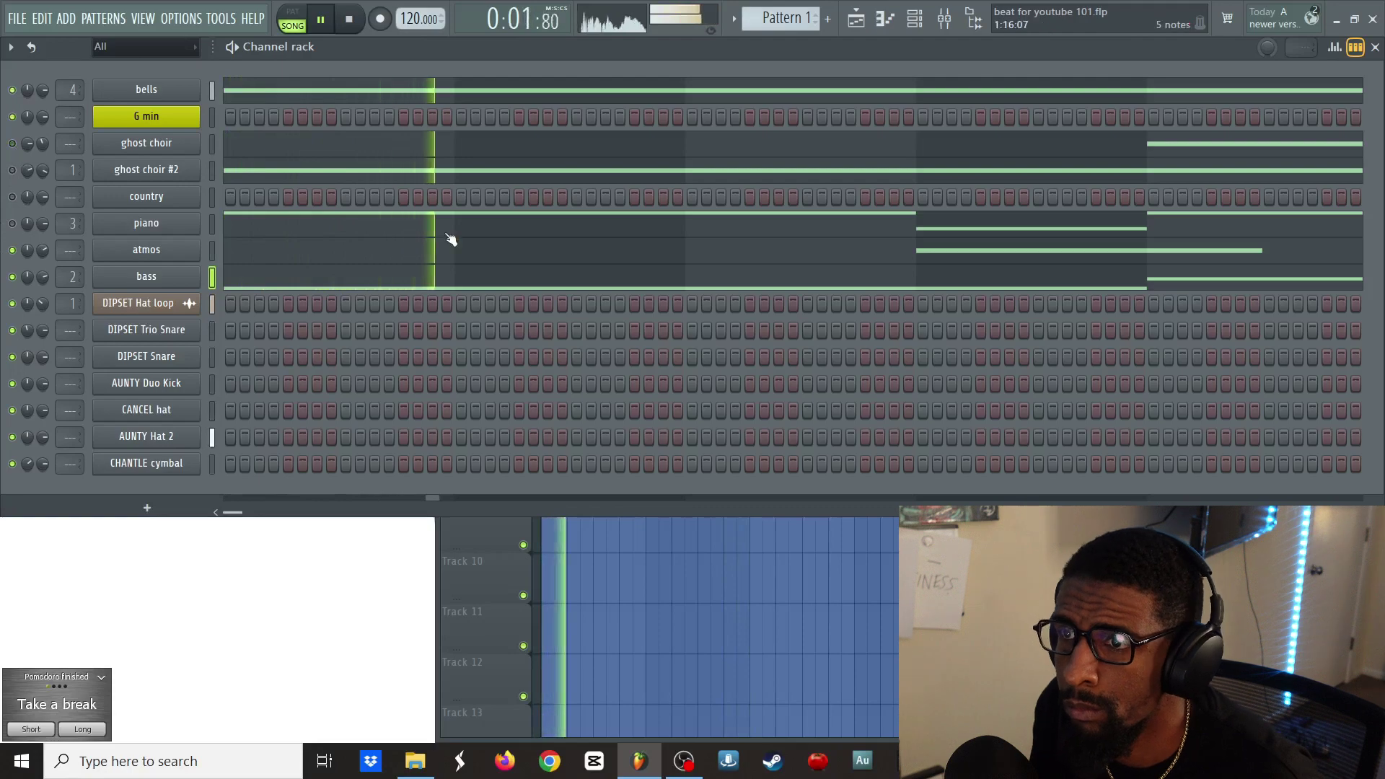
key("space")
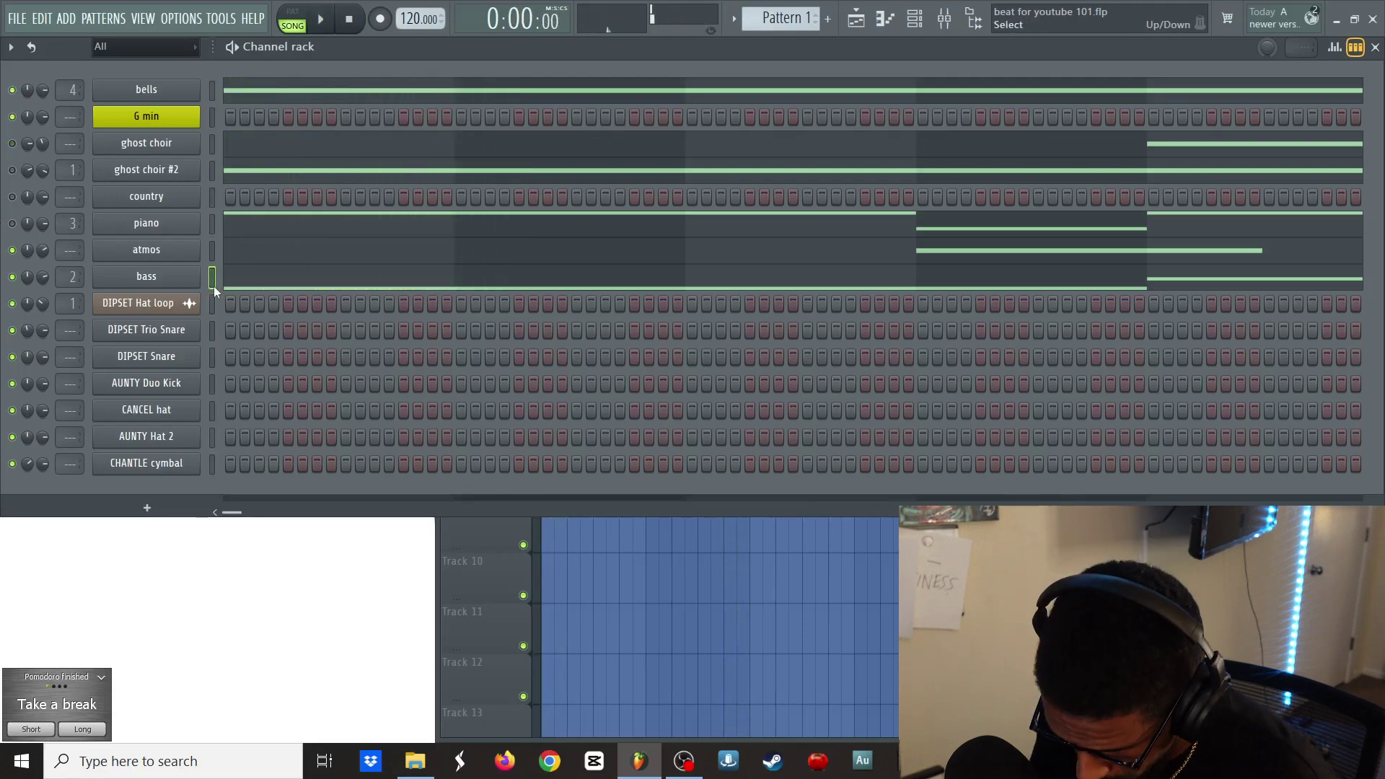
- Clone the bass channel and clear the copy's custom name to restore its default name
key("alt+c")
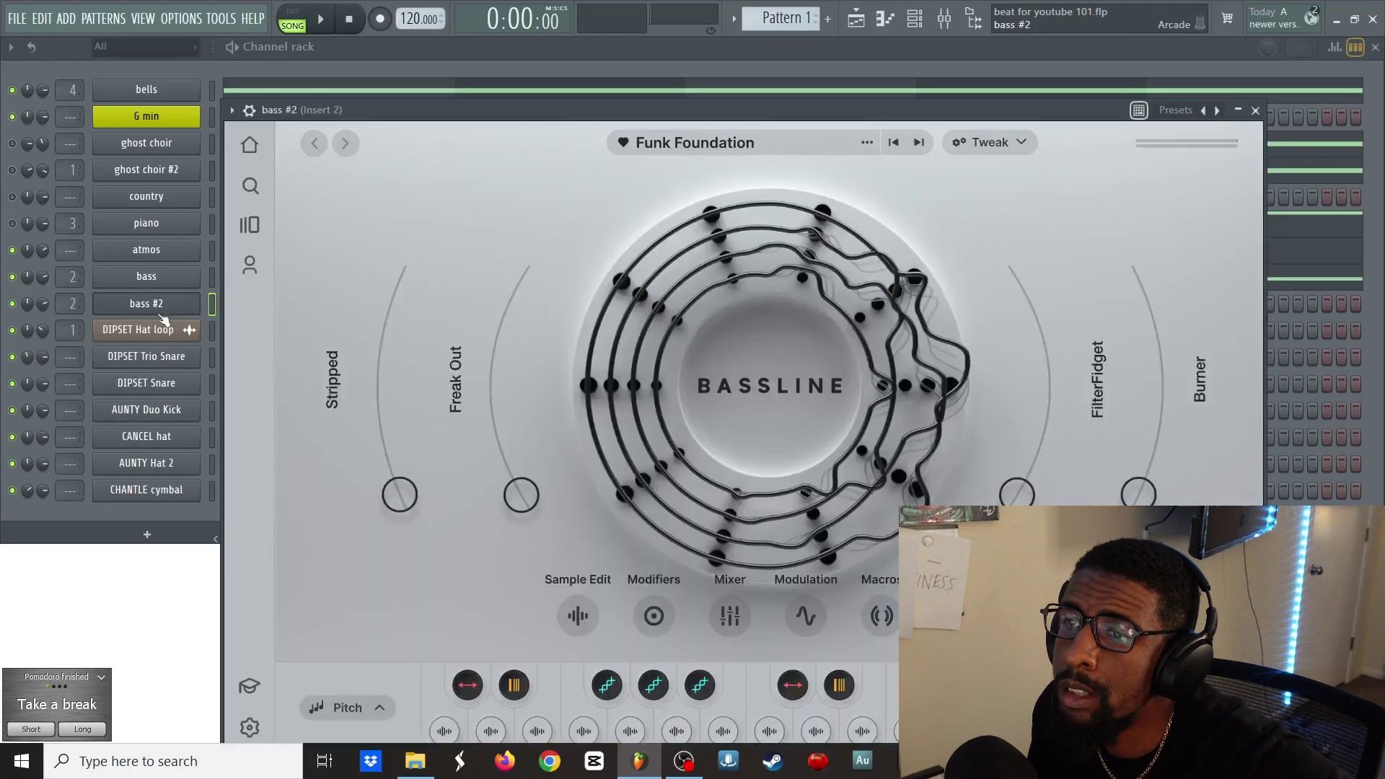
right_click(185, 303)
left_click(227, 337)
key("BackSpace")
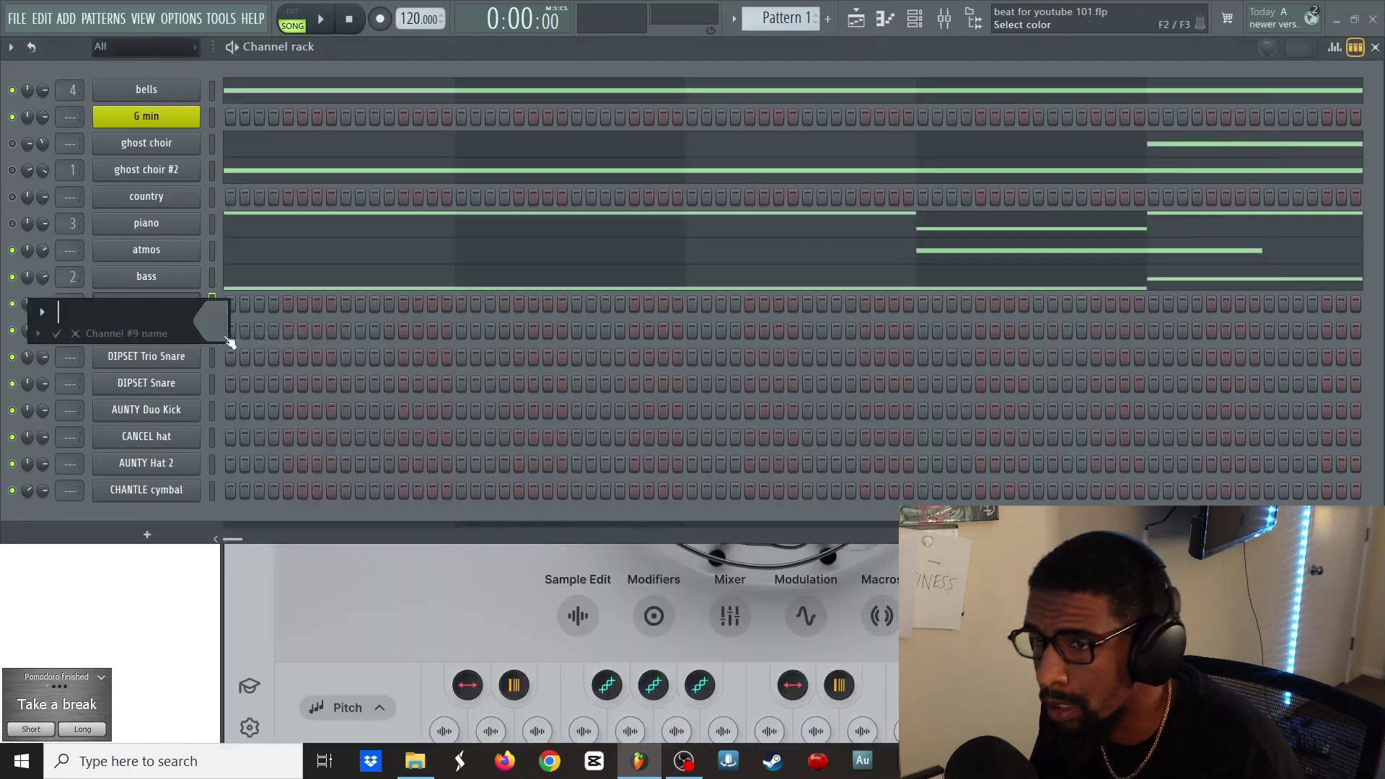
key("Return")
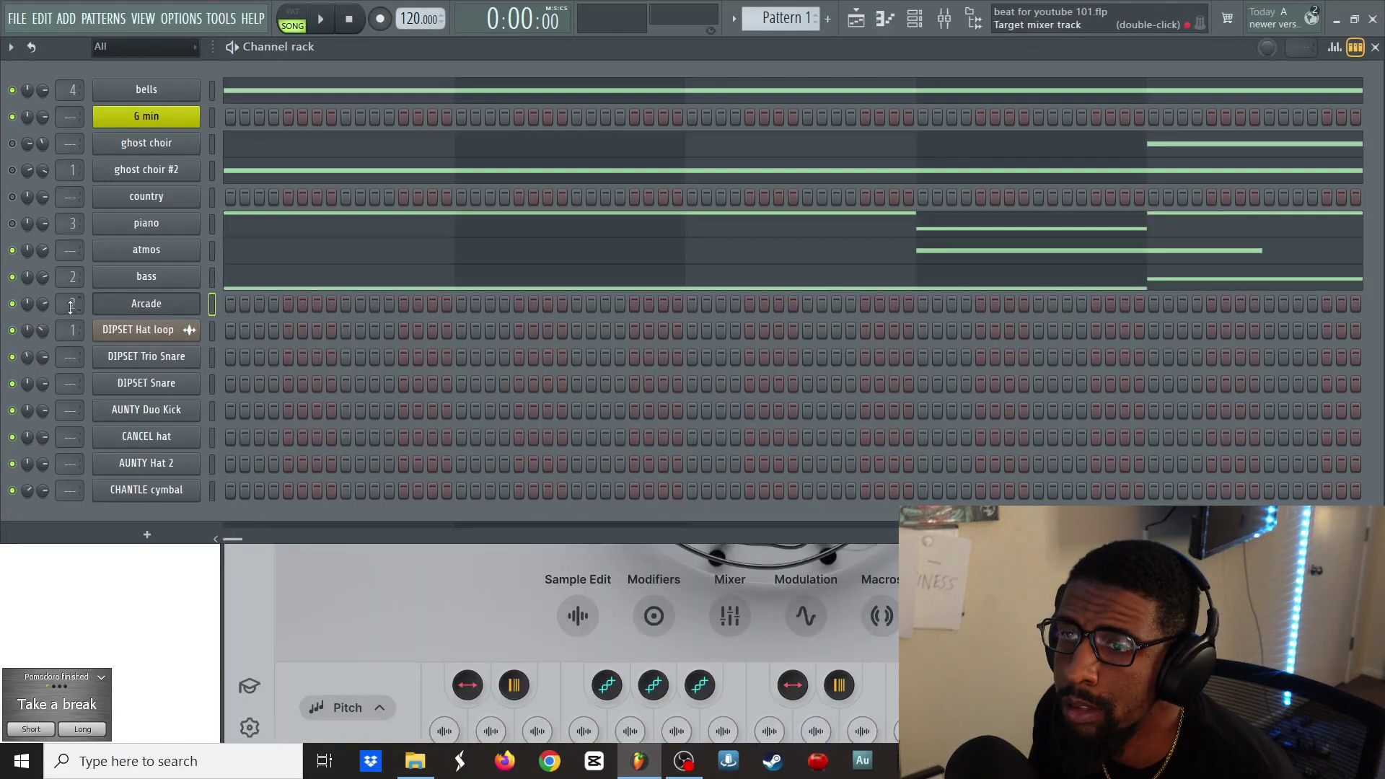
- Open the cloned Arcade channel, then download and load the Scared to Fall sampler from The Latest collection
left_click(148, 307)
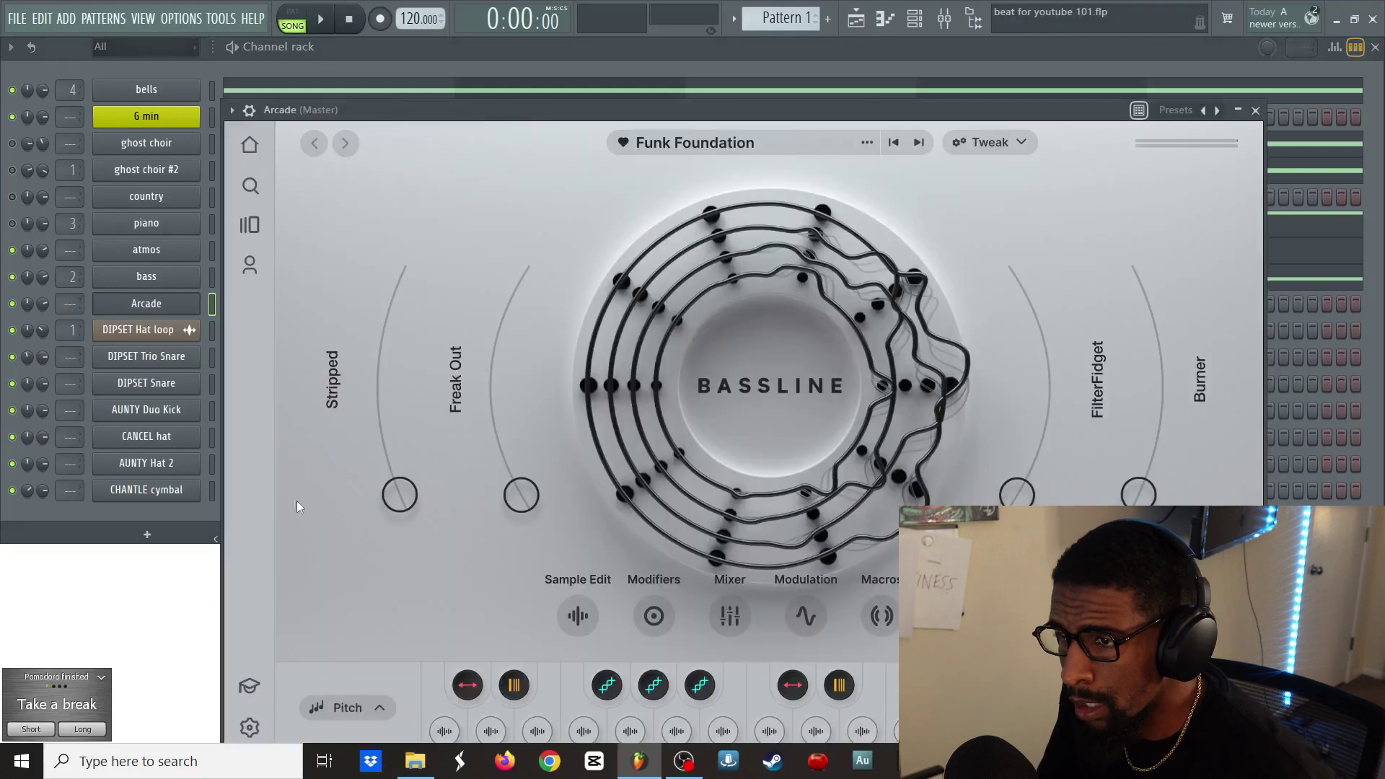
left_click(250, 144)
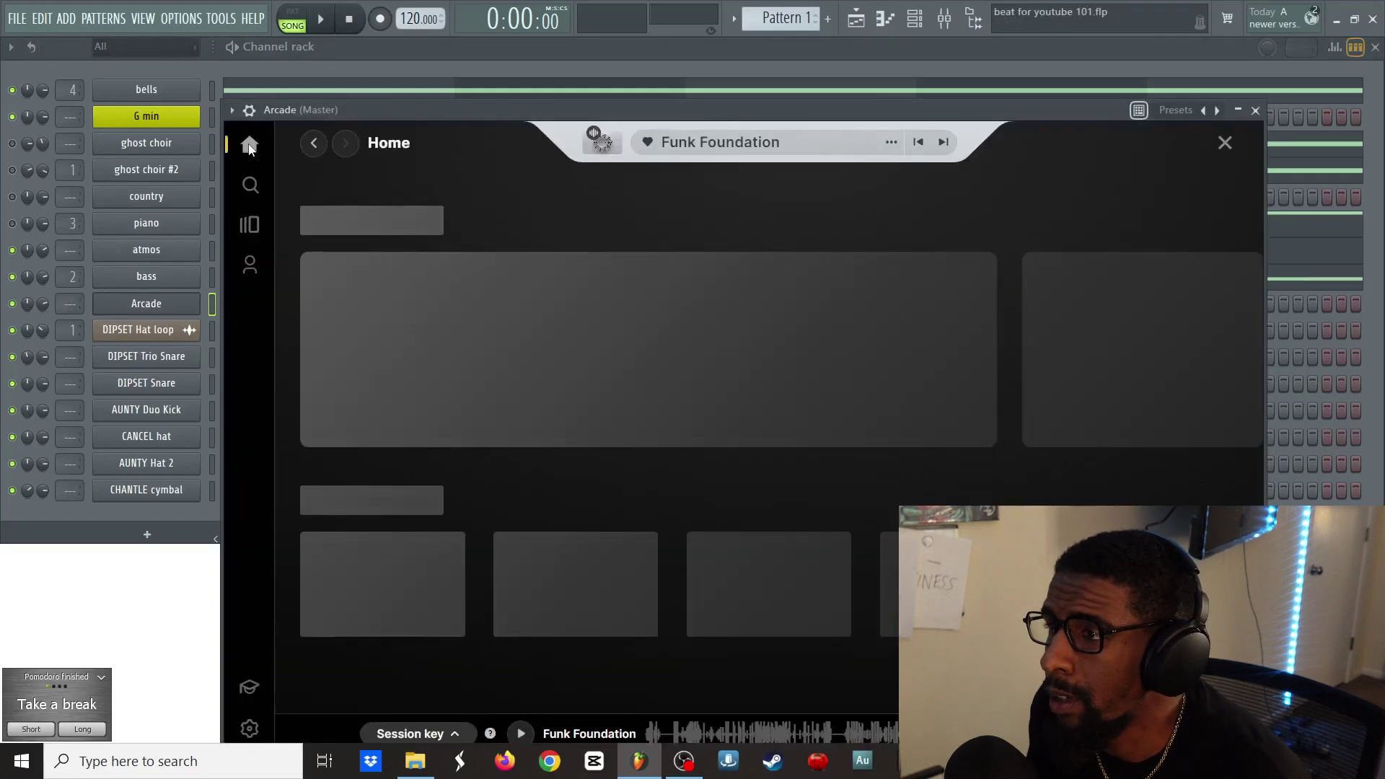
scroll(430, 364, "down", 5)
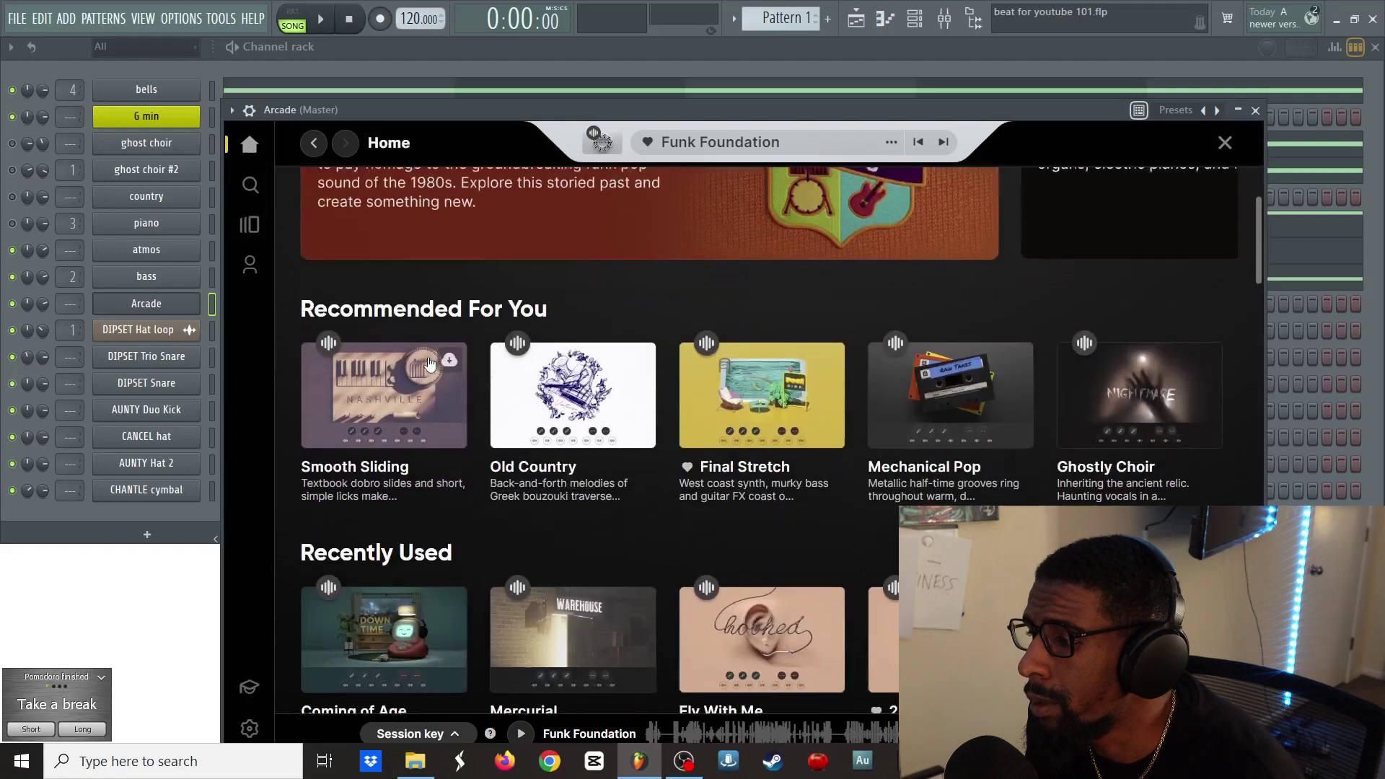
scroll(429, 364, "down", 3)
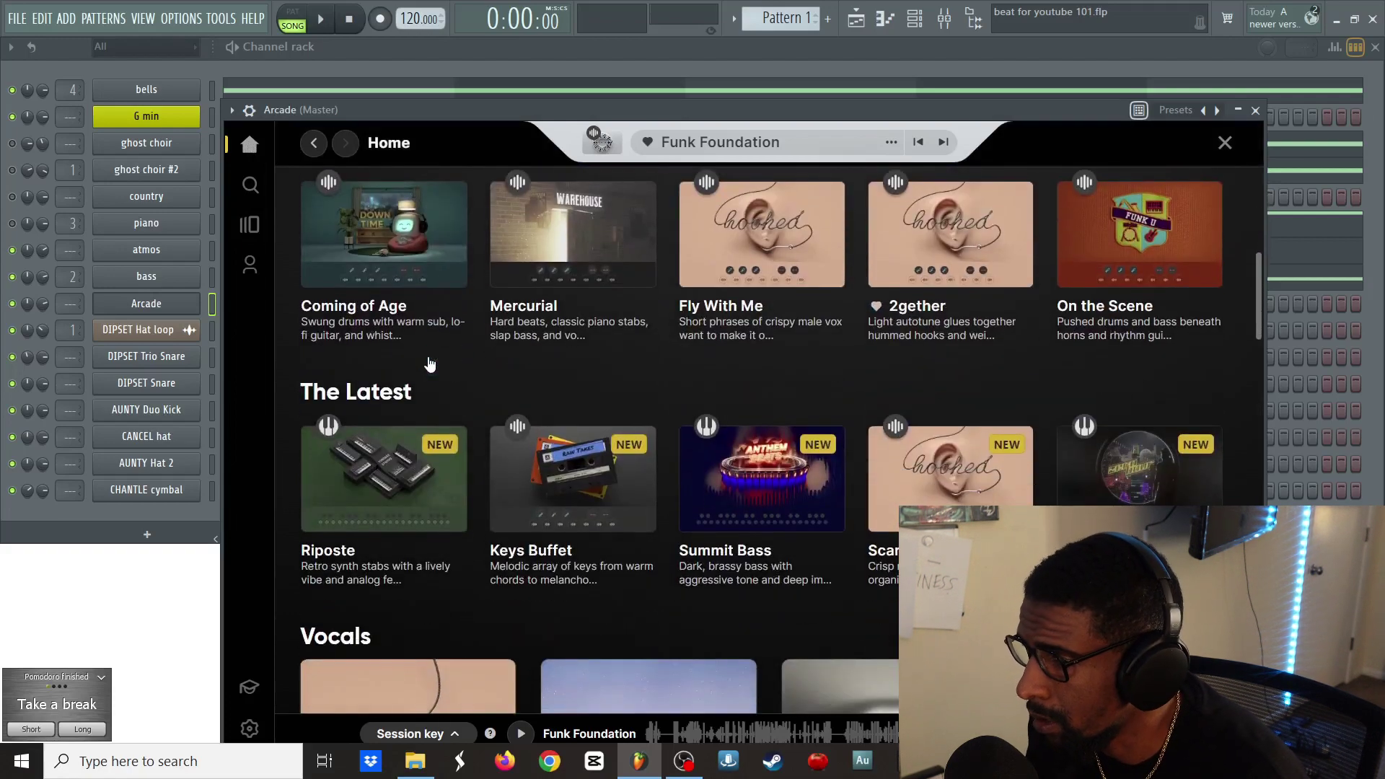
scroll(902, 361, "down", 1)
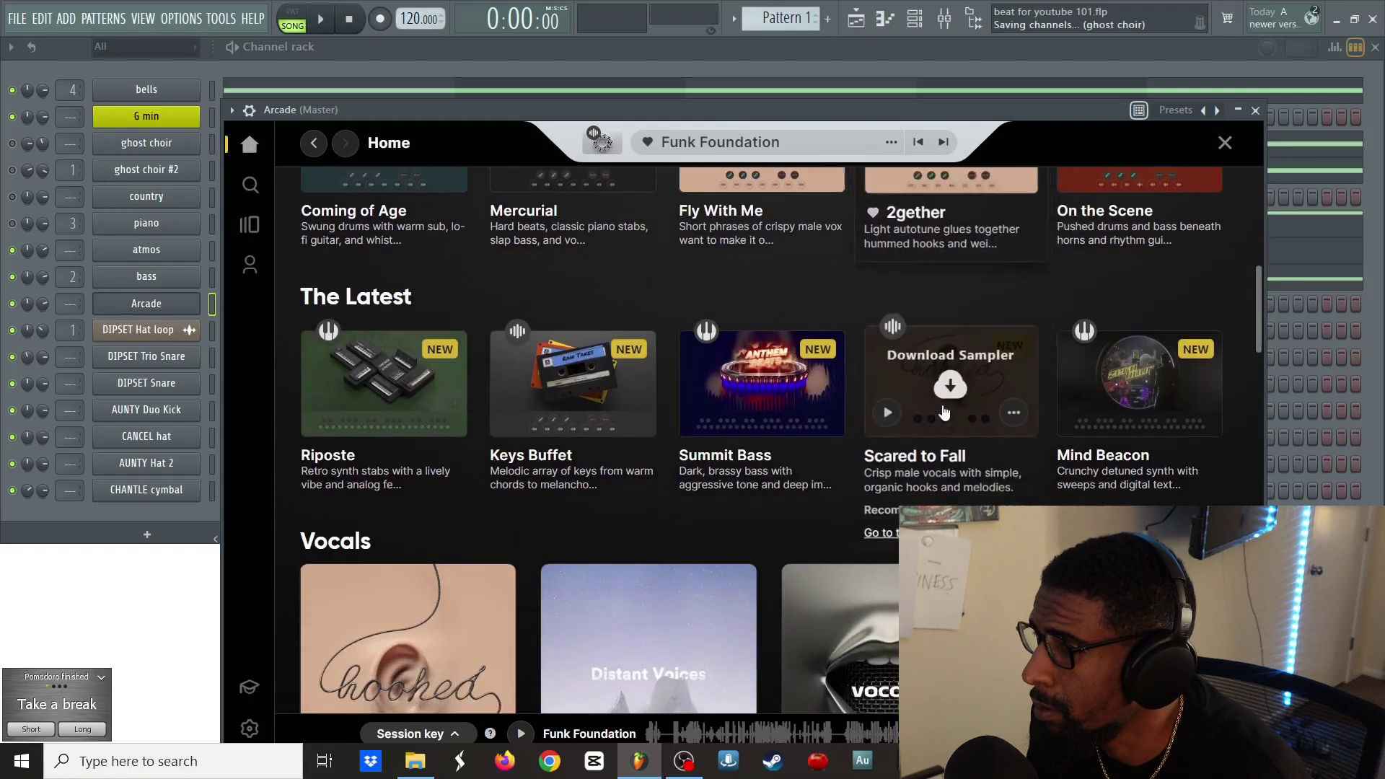
left_click(937, 399)
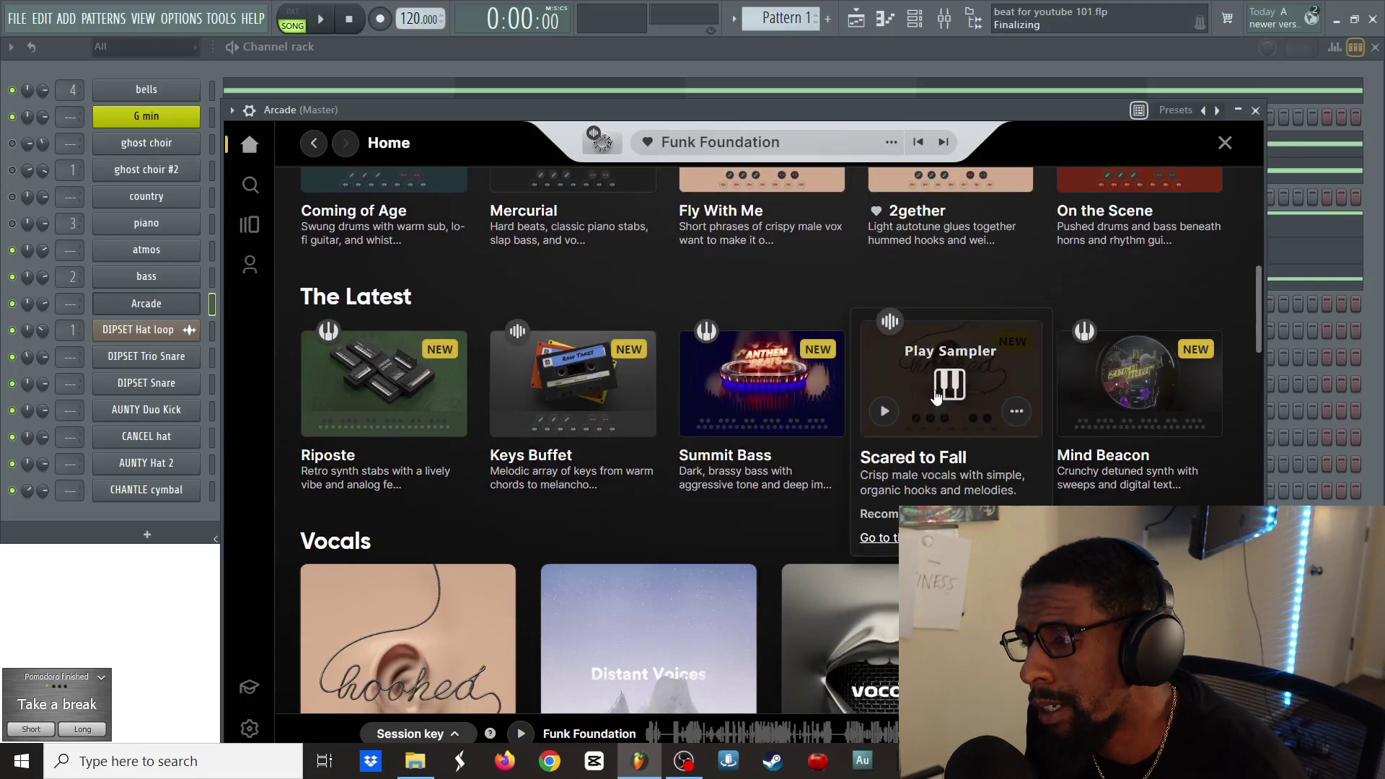
left_click(938, 371)
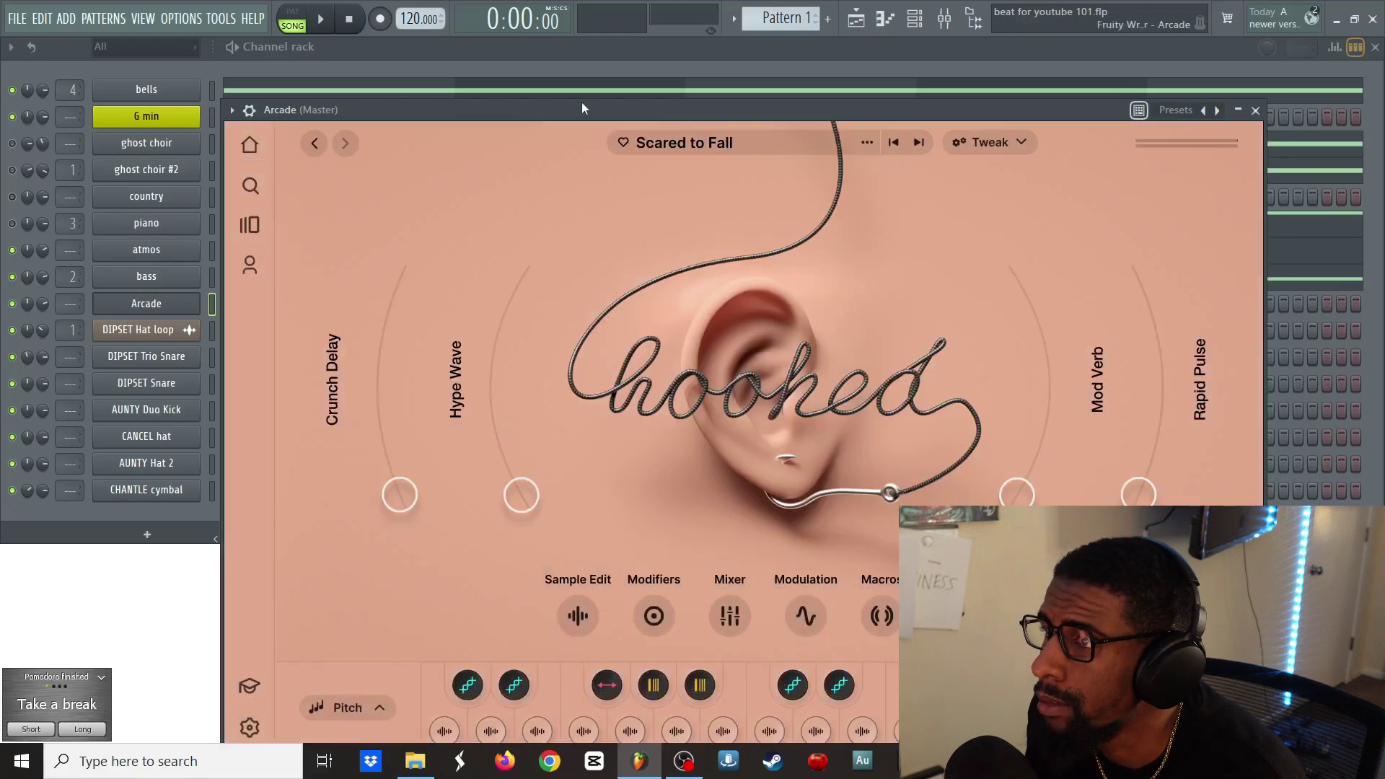
- Audition several Scared to Fall vocal notes and raise the Mod Verb macro to about the middle of its range
left_click_drag(586, 113, 575, 64)
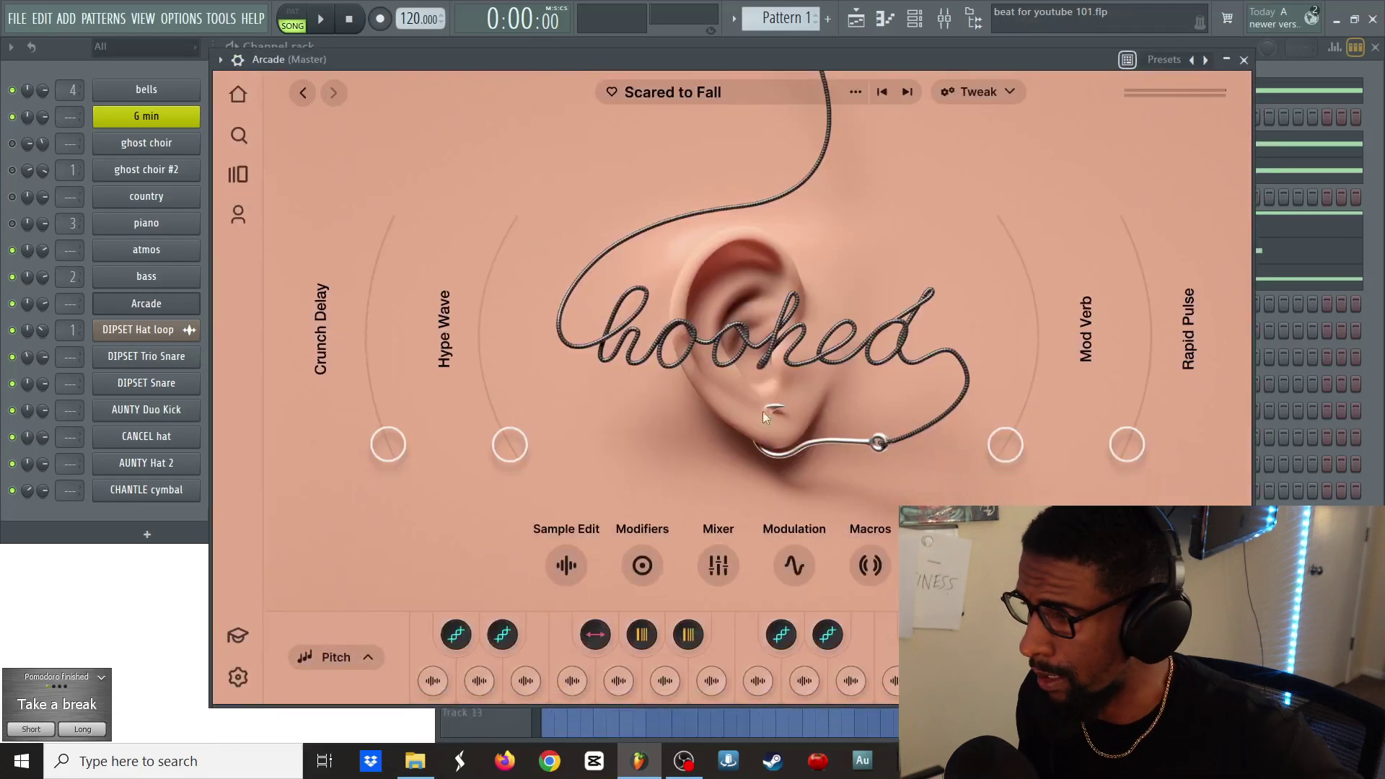
key("e")
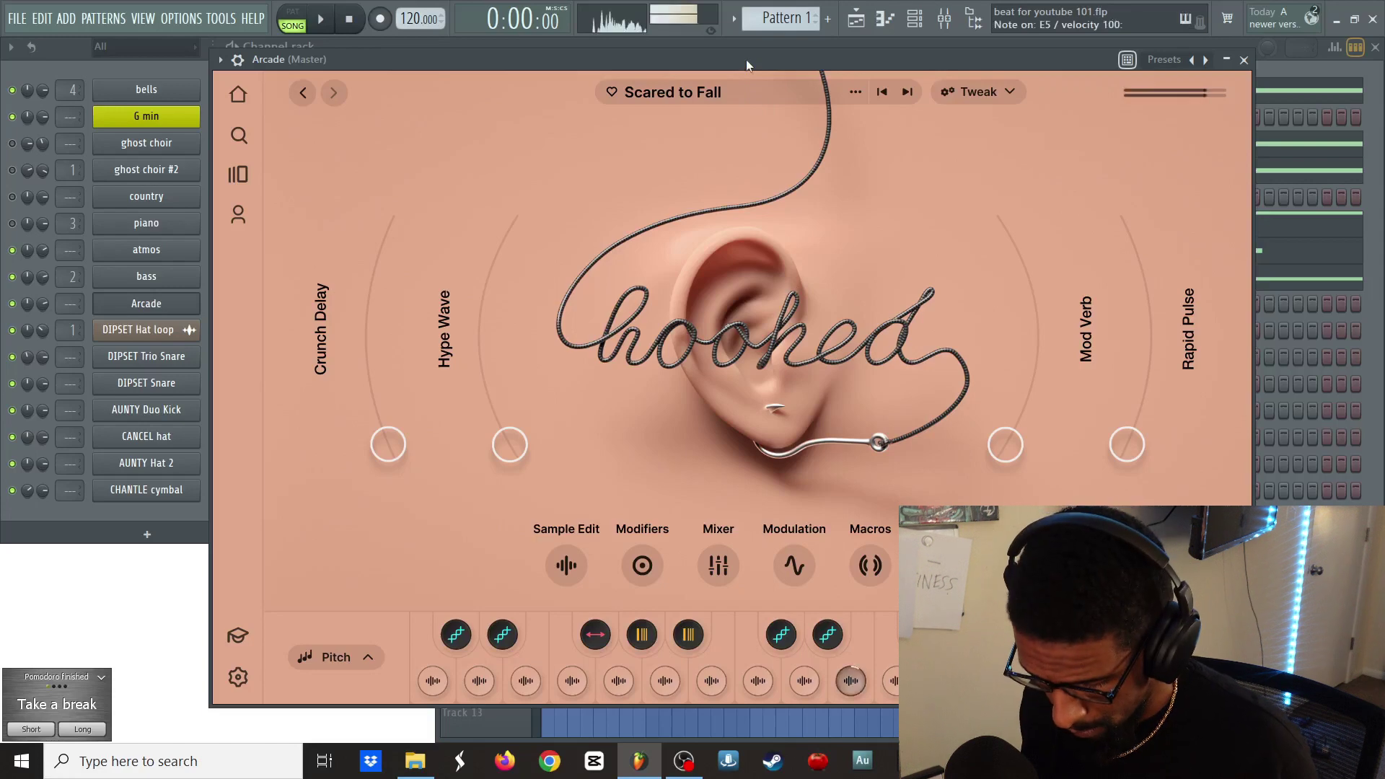
key("w")
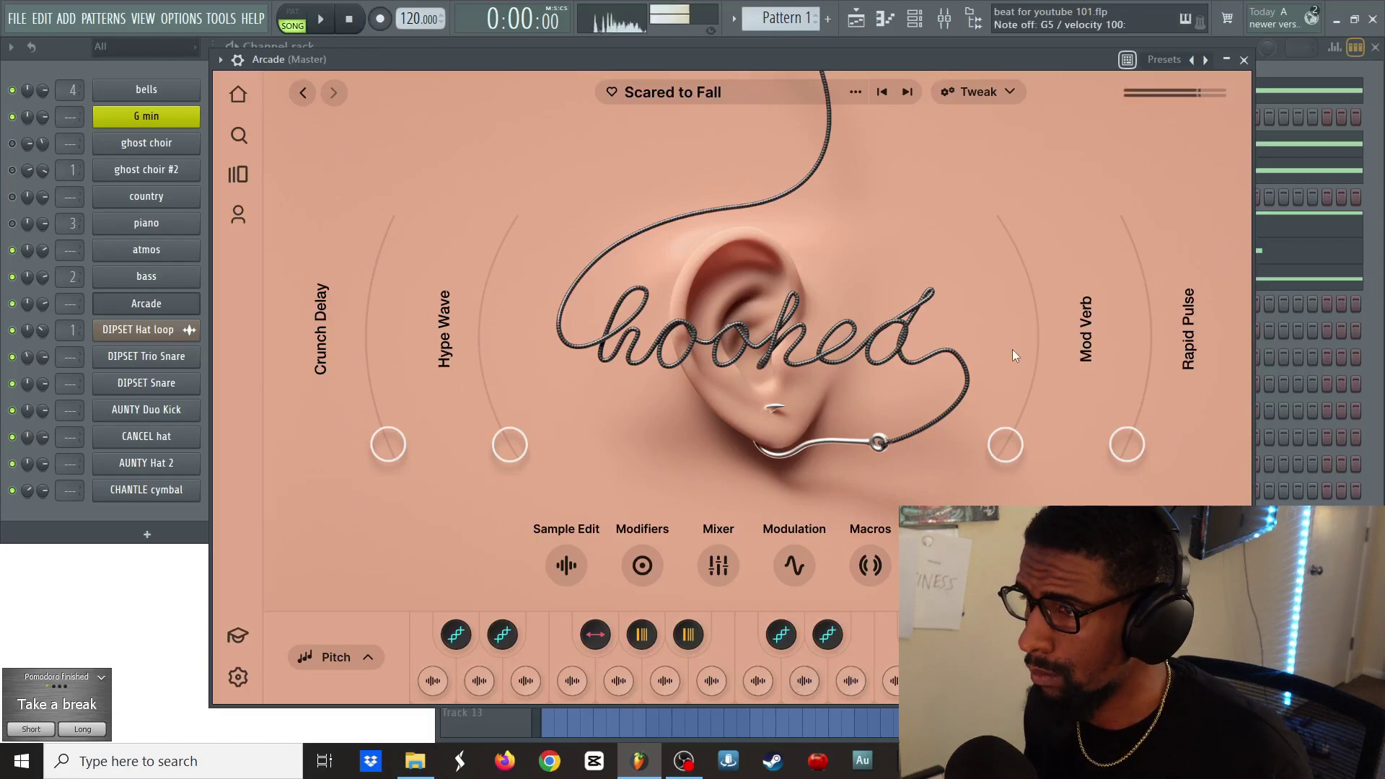
left_click(1040, 336)
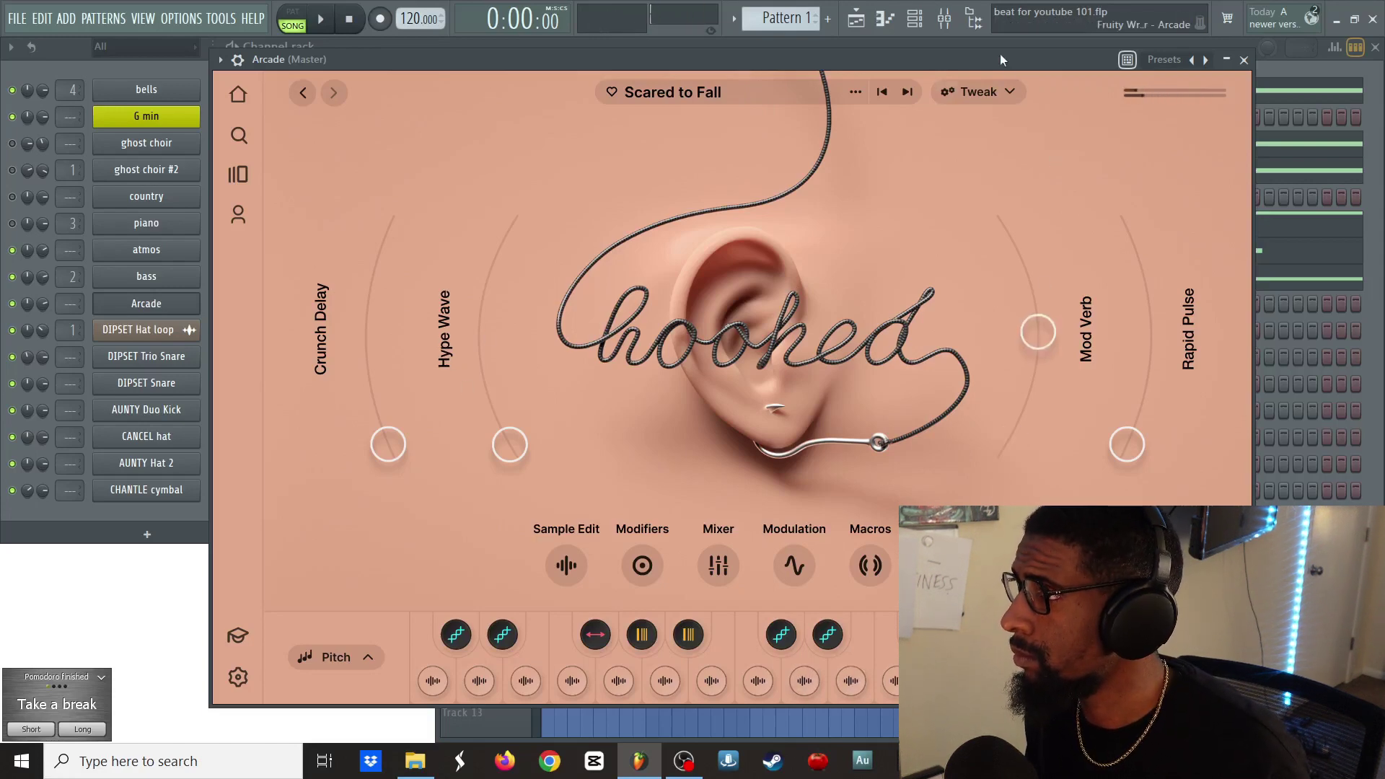
left_click_drag(1000, 55, 1010, 106)
key("r")
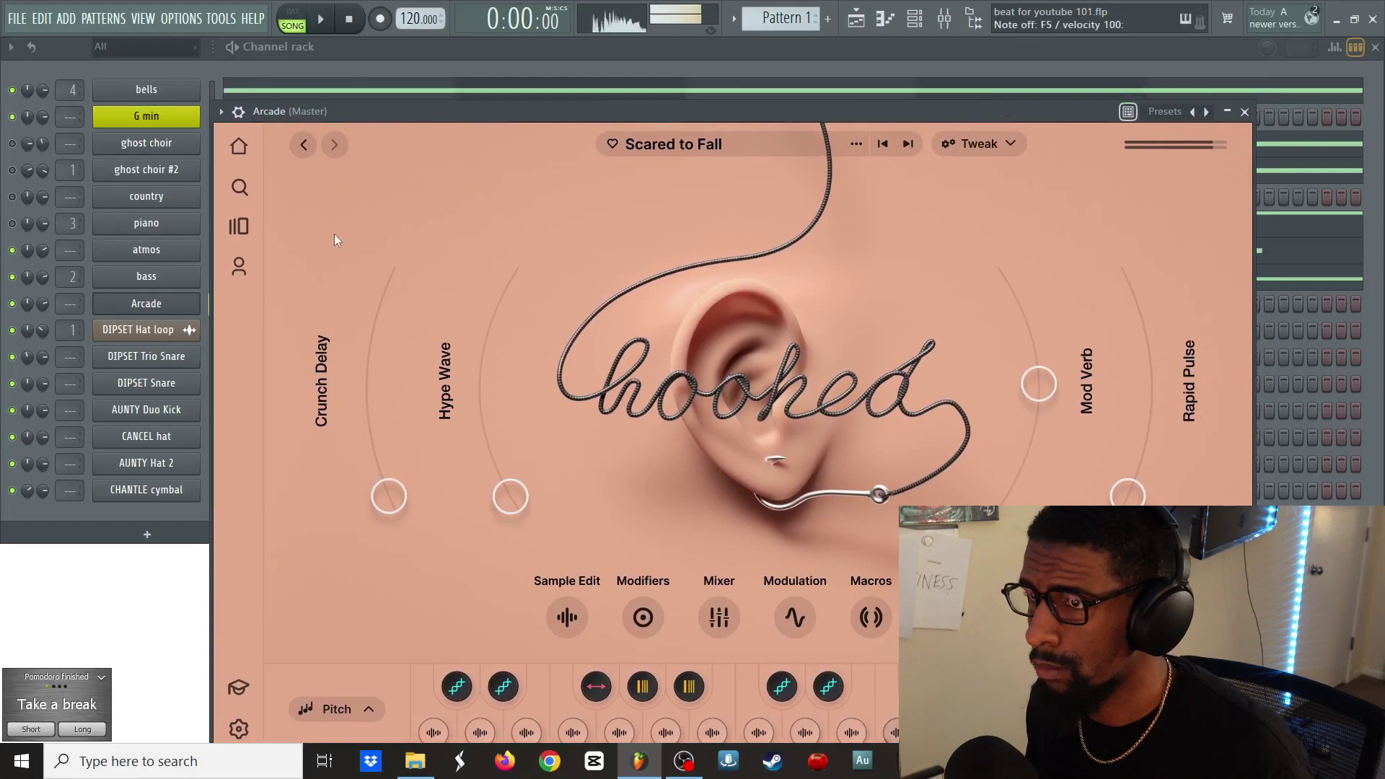
- Browse the Arcade lines to the Hooked line and filter its samplers by Hip Hop
left_click(750, 148)
scroll(619, 372, "down", 4)
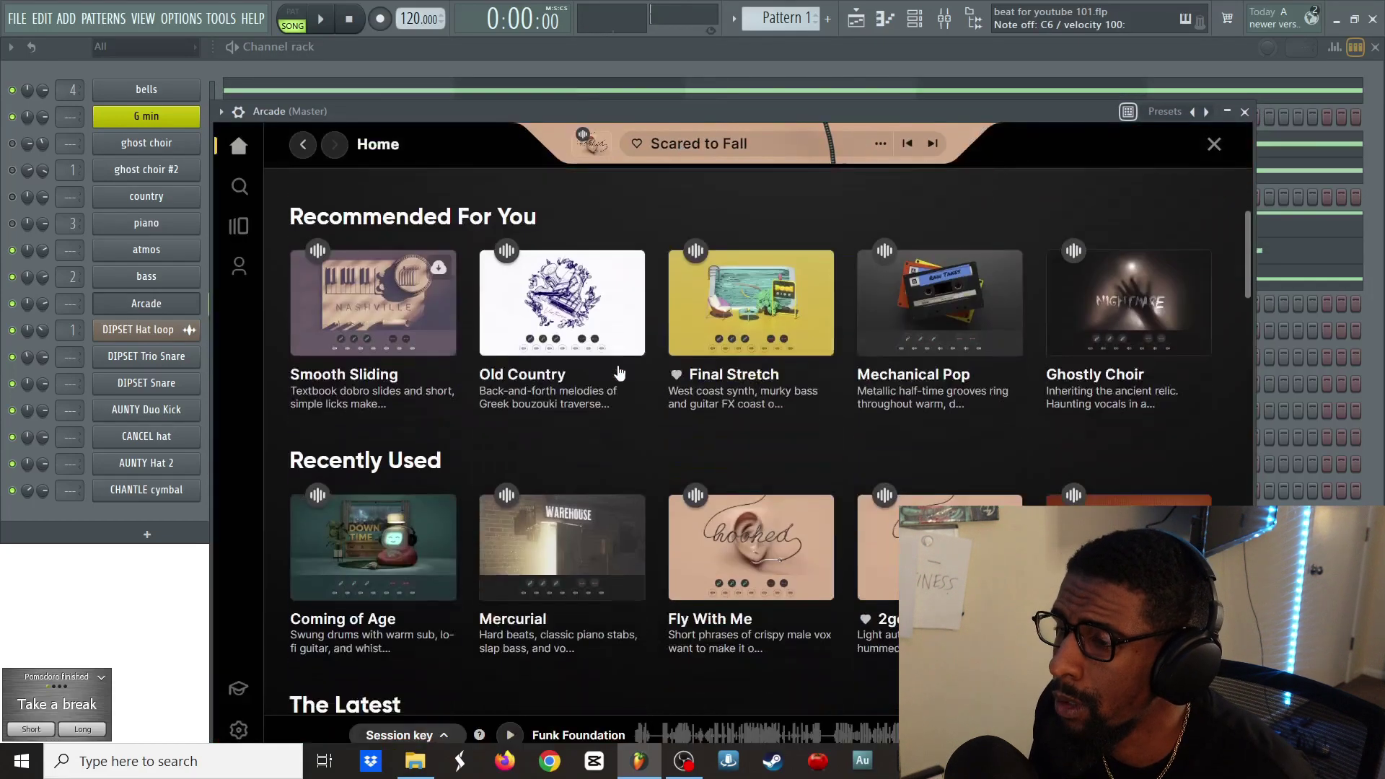
left_click(238, 226)
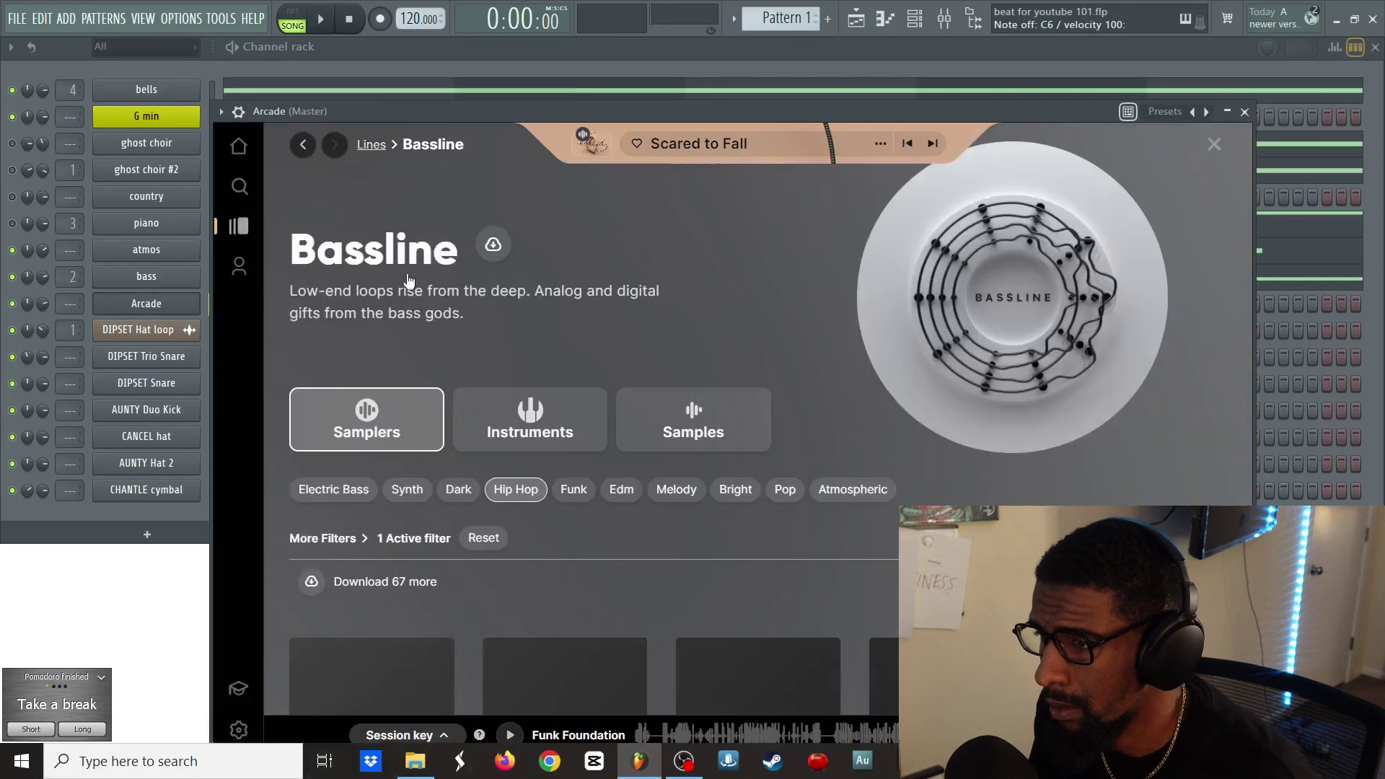
scroll(448, 289, "down", 4)
left_click(241, 228)
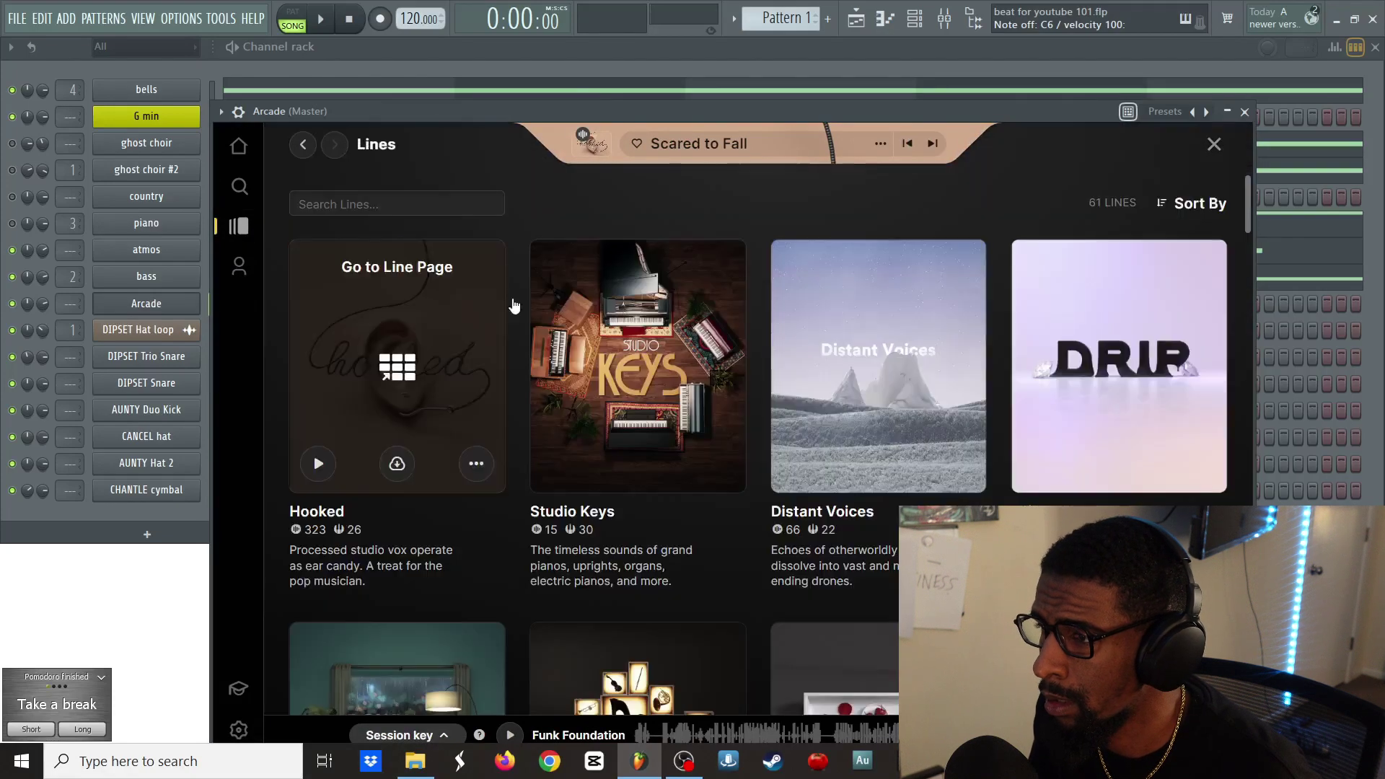
left_click(409, 324)
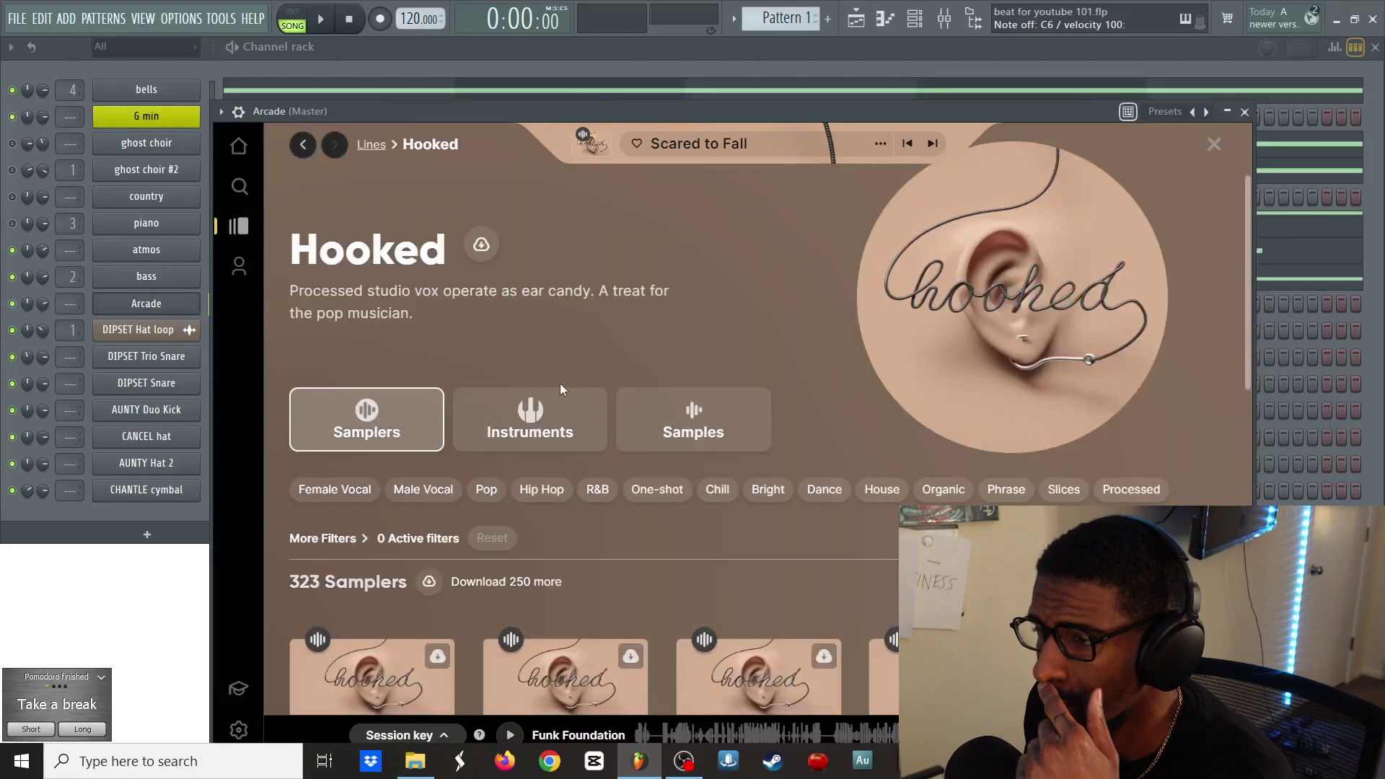
left_click(554, 492)
scroll(594, 335, "down", 4)
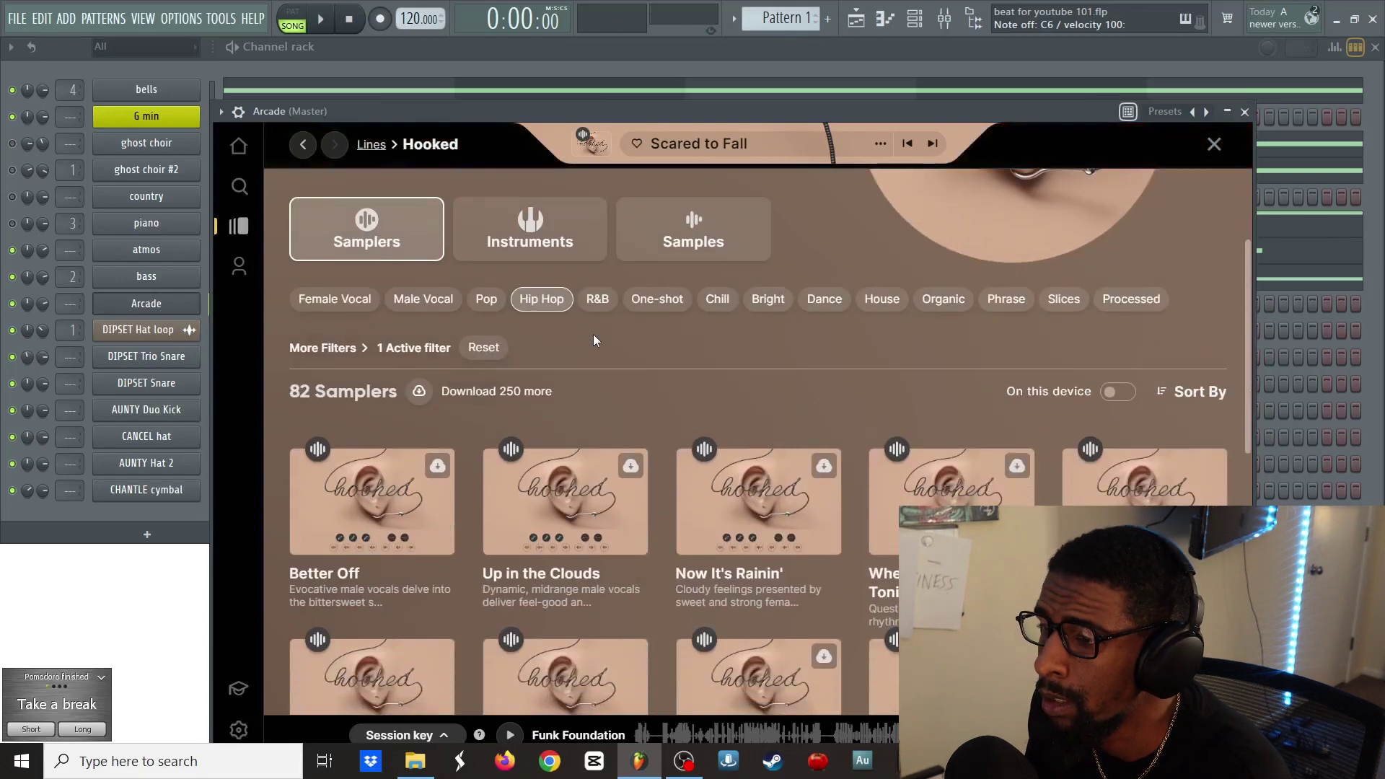
- Preview the Up in the Clouds, Better Off, Where Were You Tonight and Incredulous samplers, and load Incredulous
mouse_move(586, 354)
left_click(497, 435)
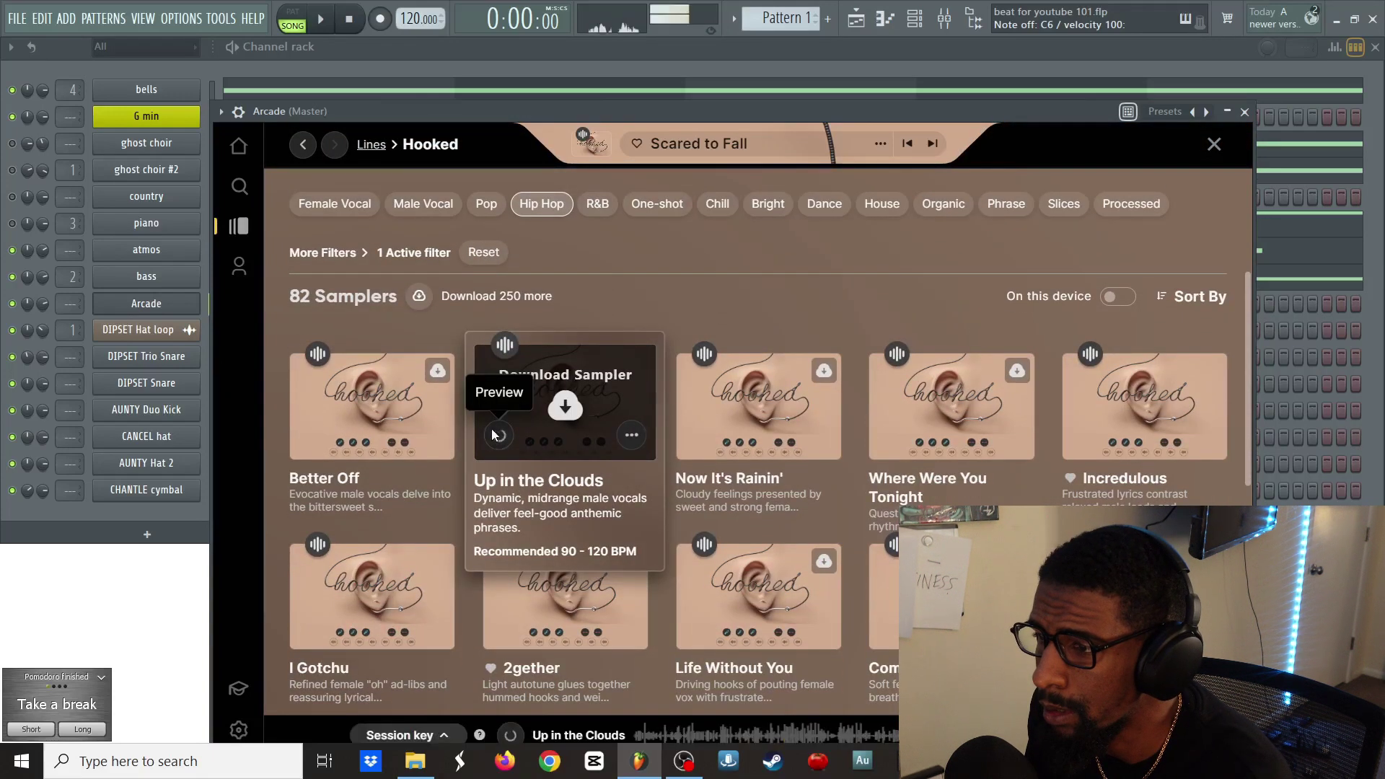
left_click(305, 437)
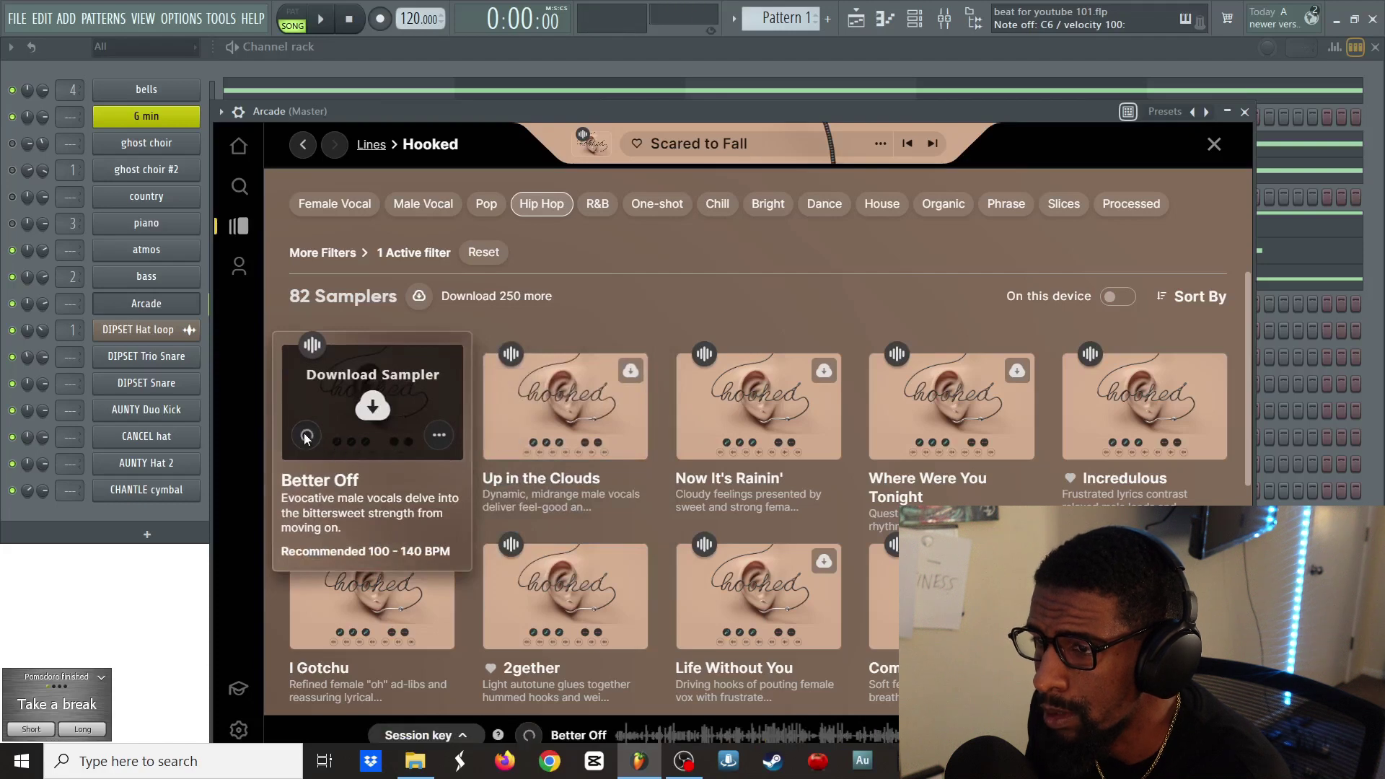
left_click(879, 435)
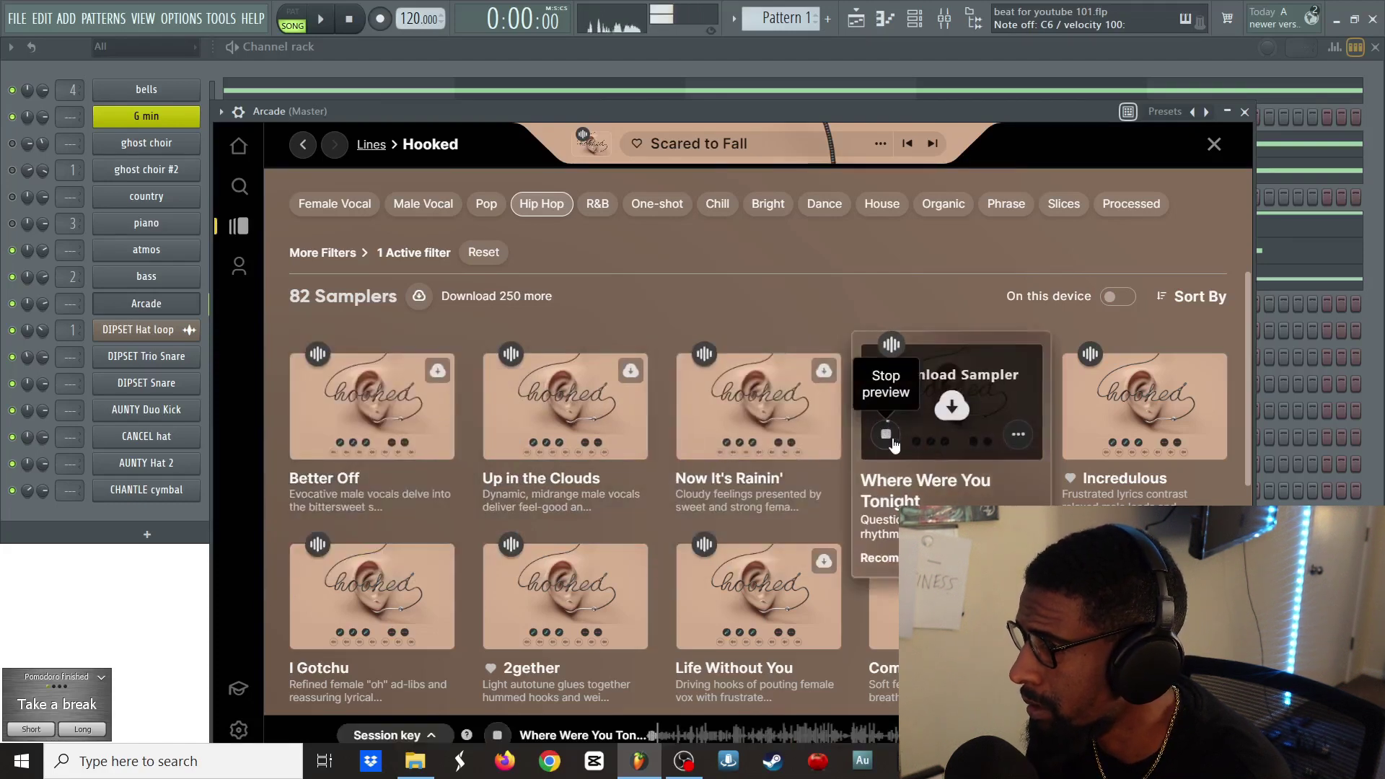
left_click(1079, 438)
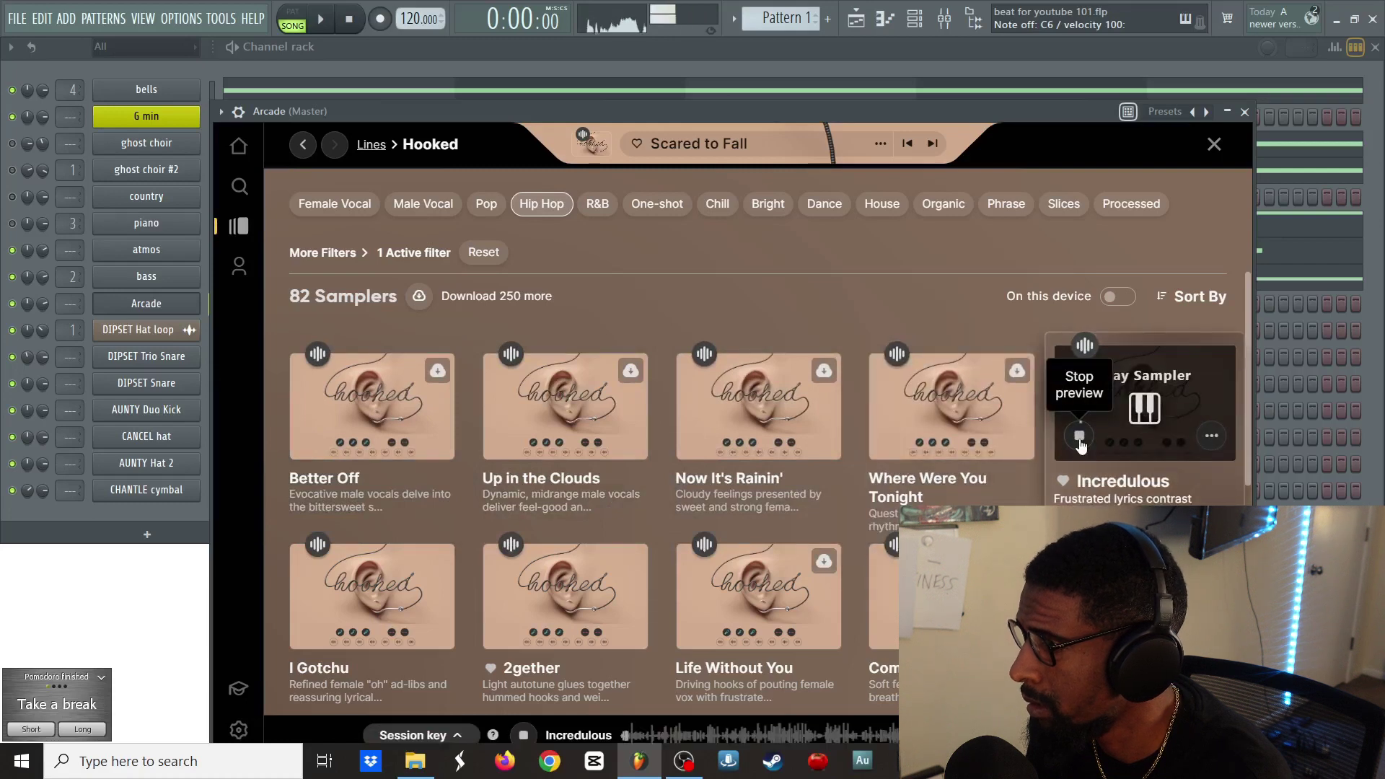
left_click(1145, 414)
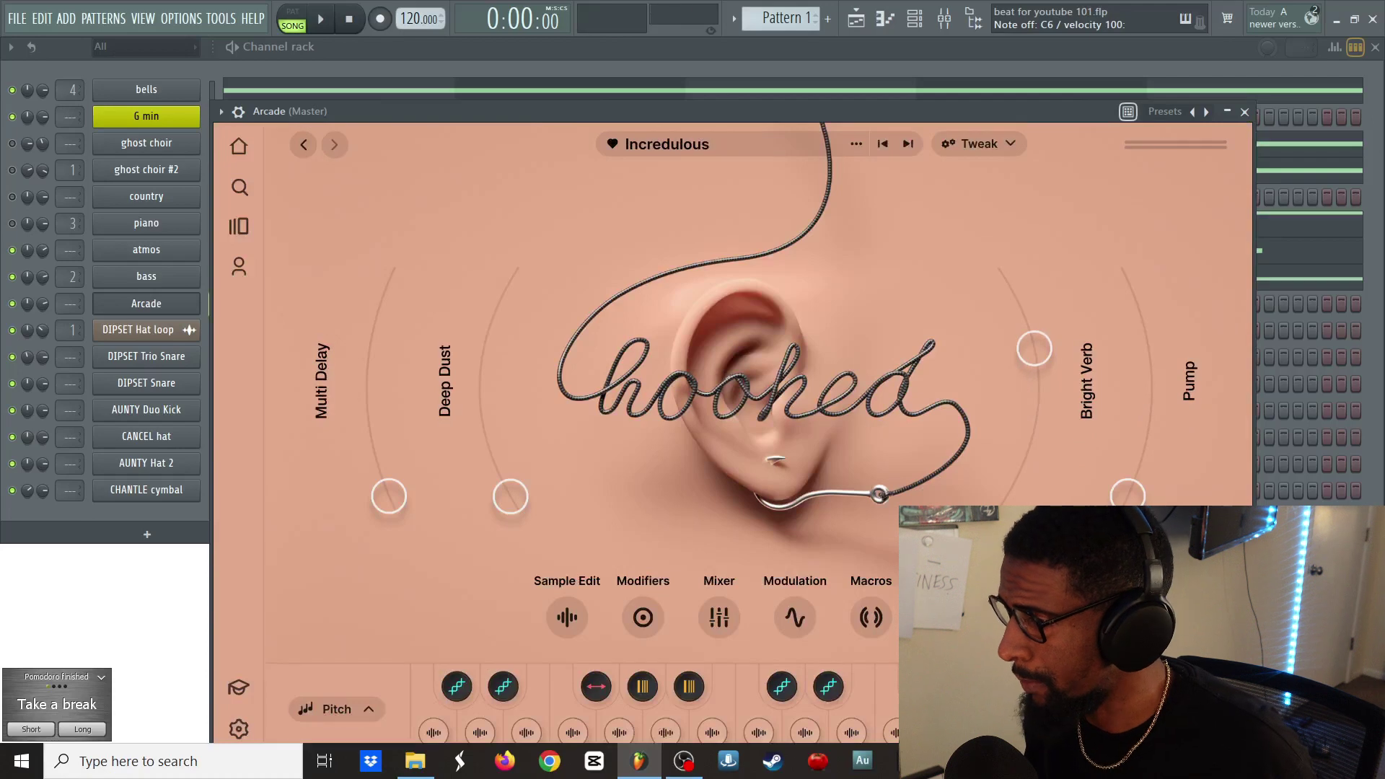
- Check the session key, raise the Bright Verb macro, and lower the Arcade channel's volume
left_click(1160, 709)
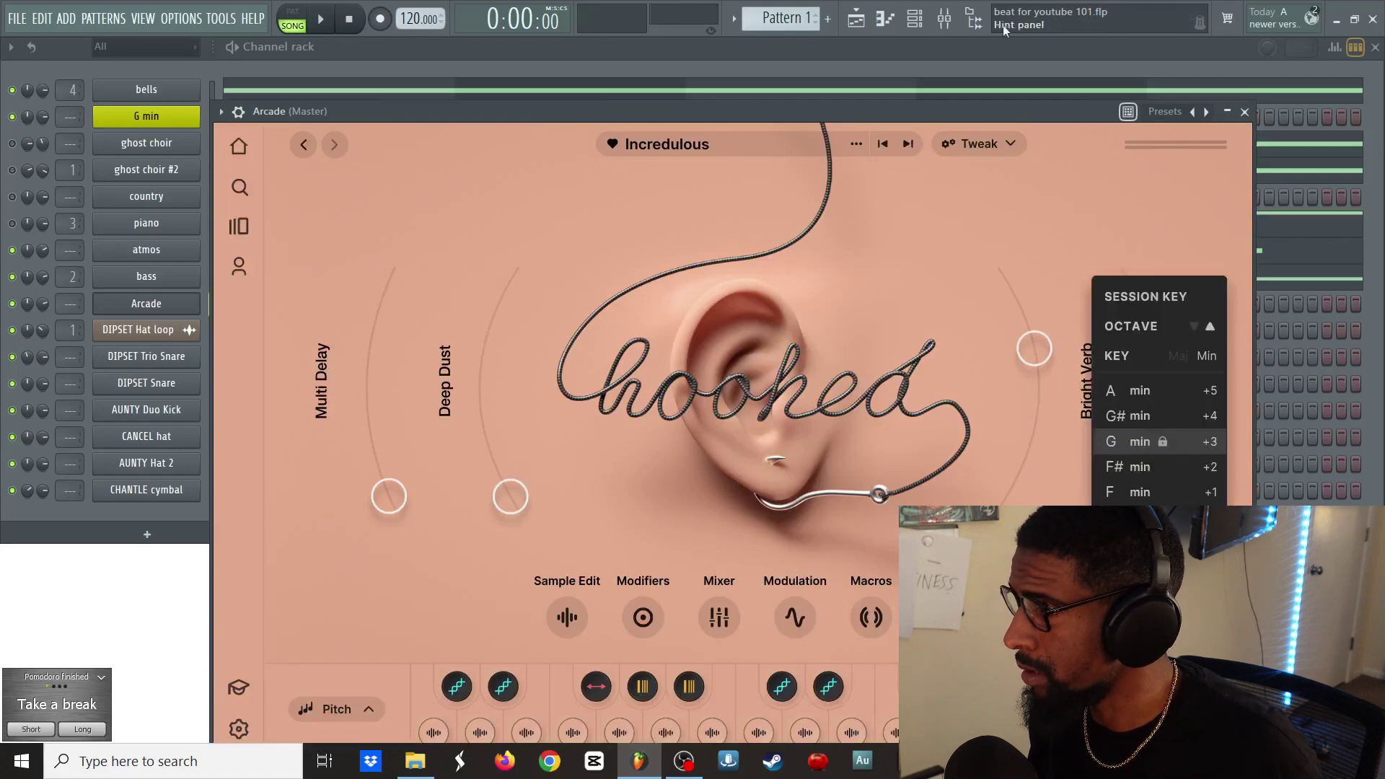
left_click(973, 112)
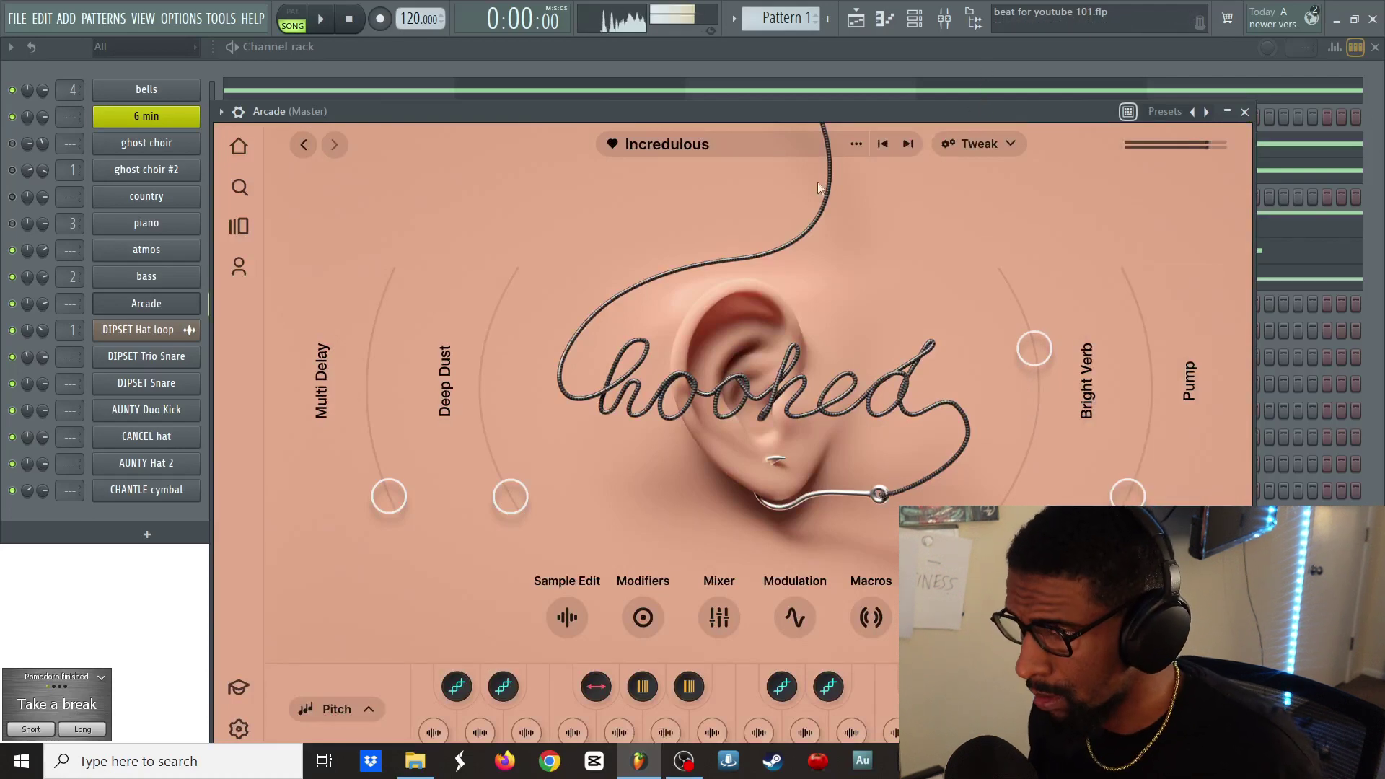
left_click_drag(1035, 349, 1022, 311)
left_click_drag(42, 304, 43, 324)
left_click(150, 306)
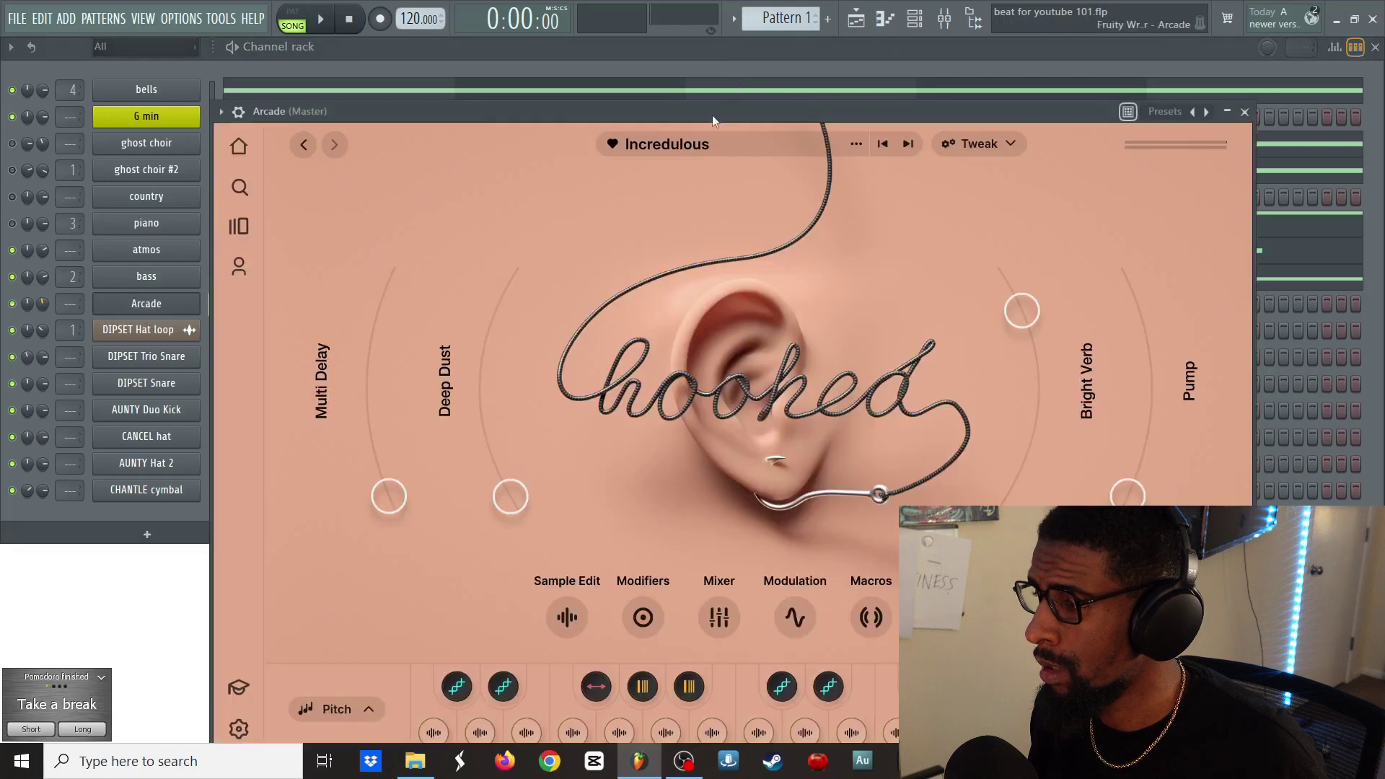
- Set the Incredulous macros to about 0.67 for Multi Delay, 0.46 for Deep Dust and 0.26 for Pump
left_click_drag(712, 114, 746, 72)
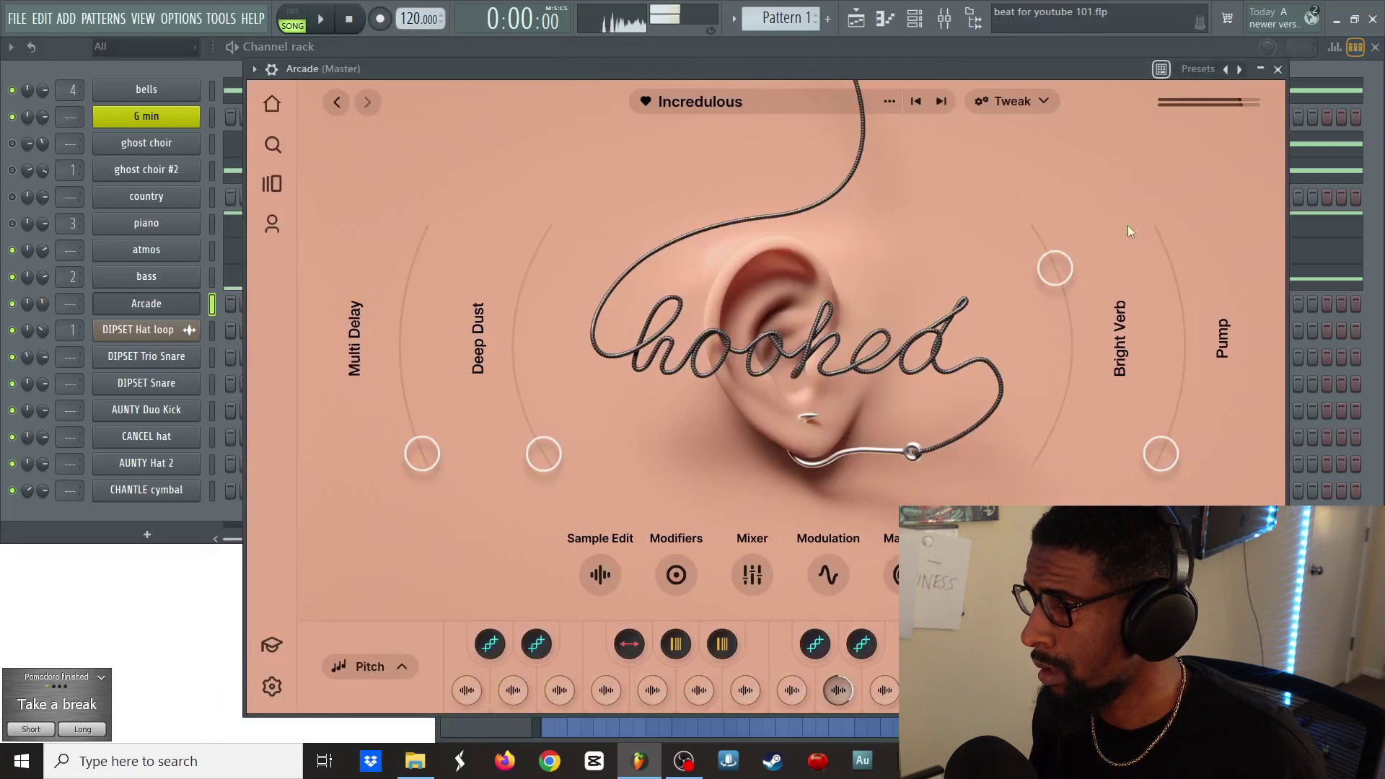
left_click(1193, 667)
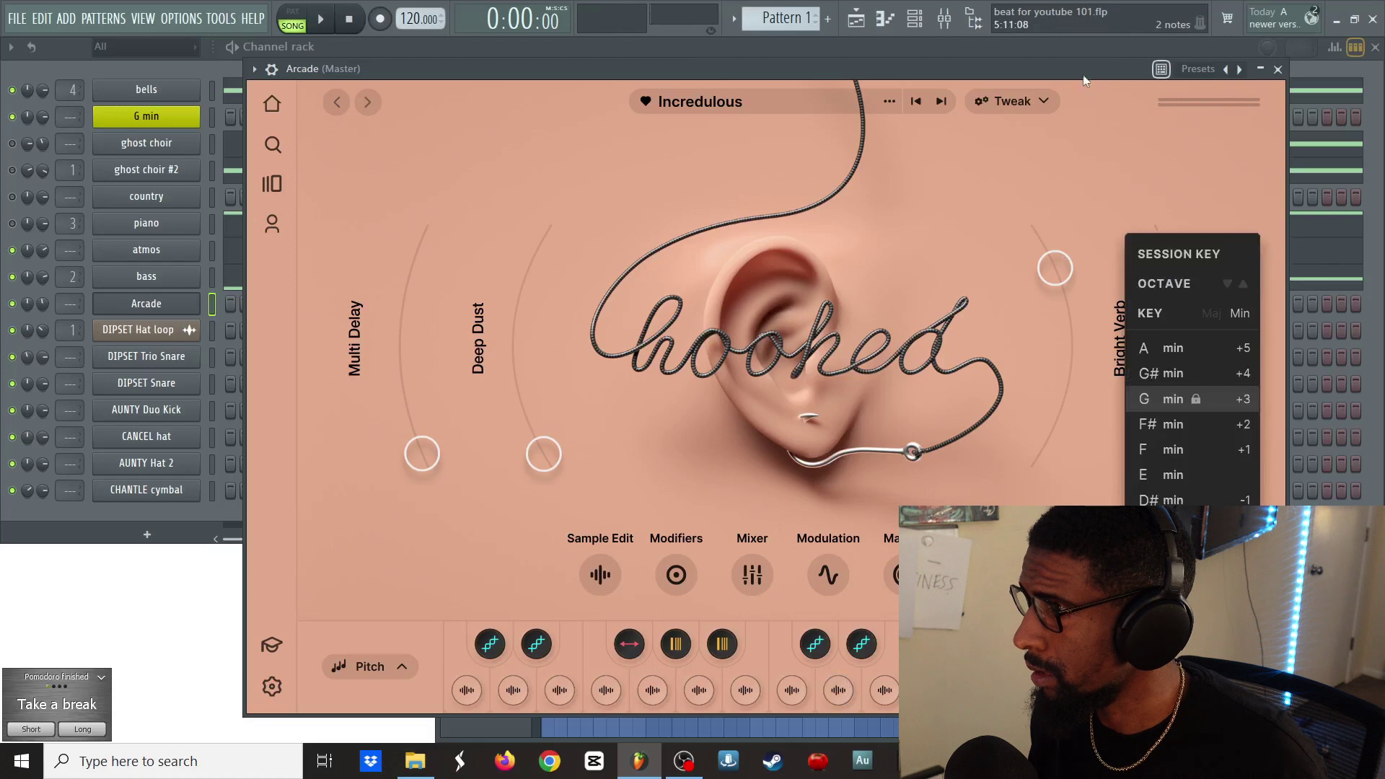
left_click_drag(1084, 75, 1080, 80)
left_click_drag(404, 456, 411, 331)
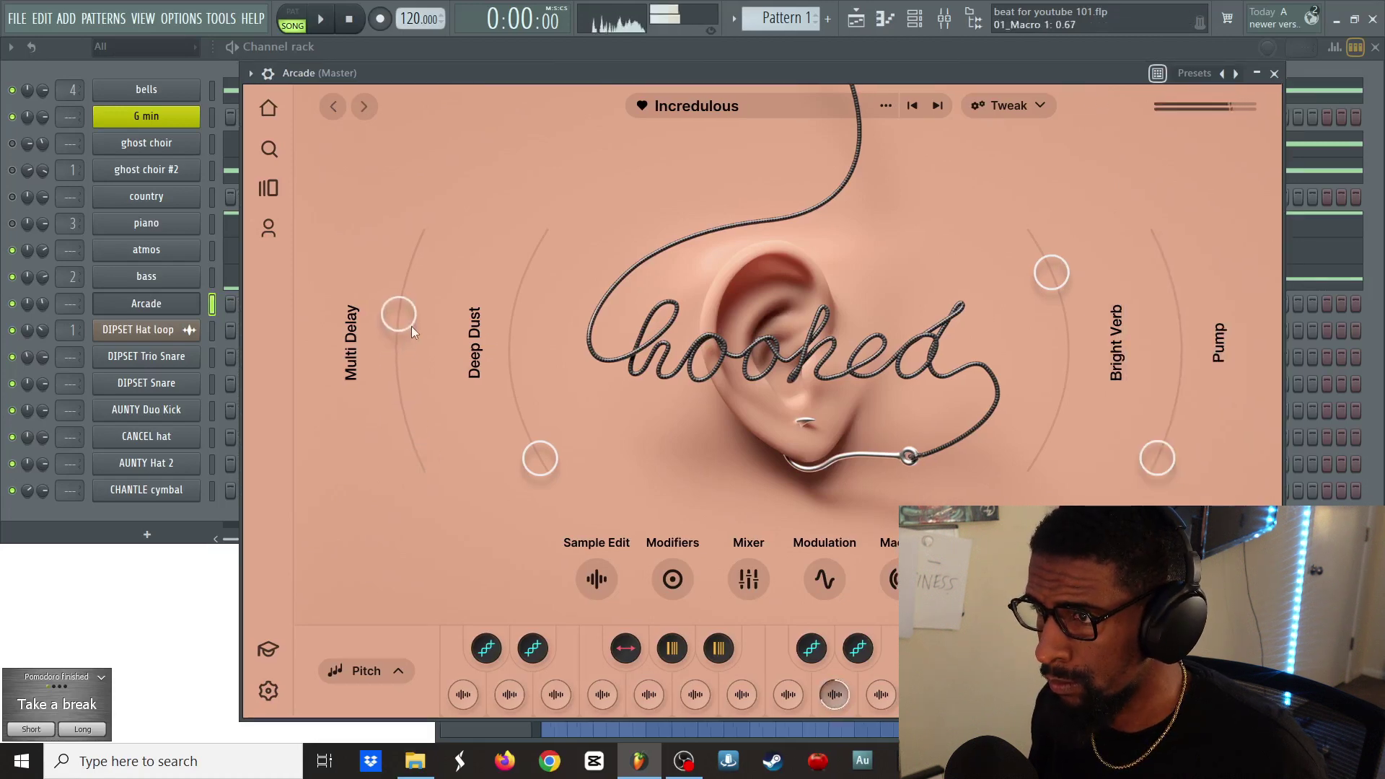
left_click_drag(535, 469, 521, 379)
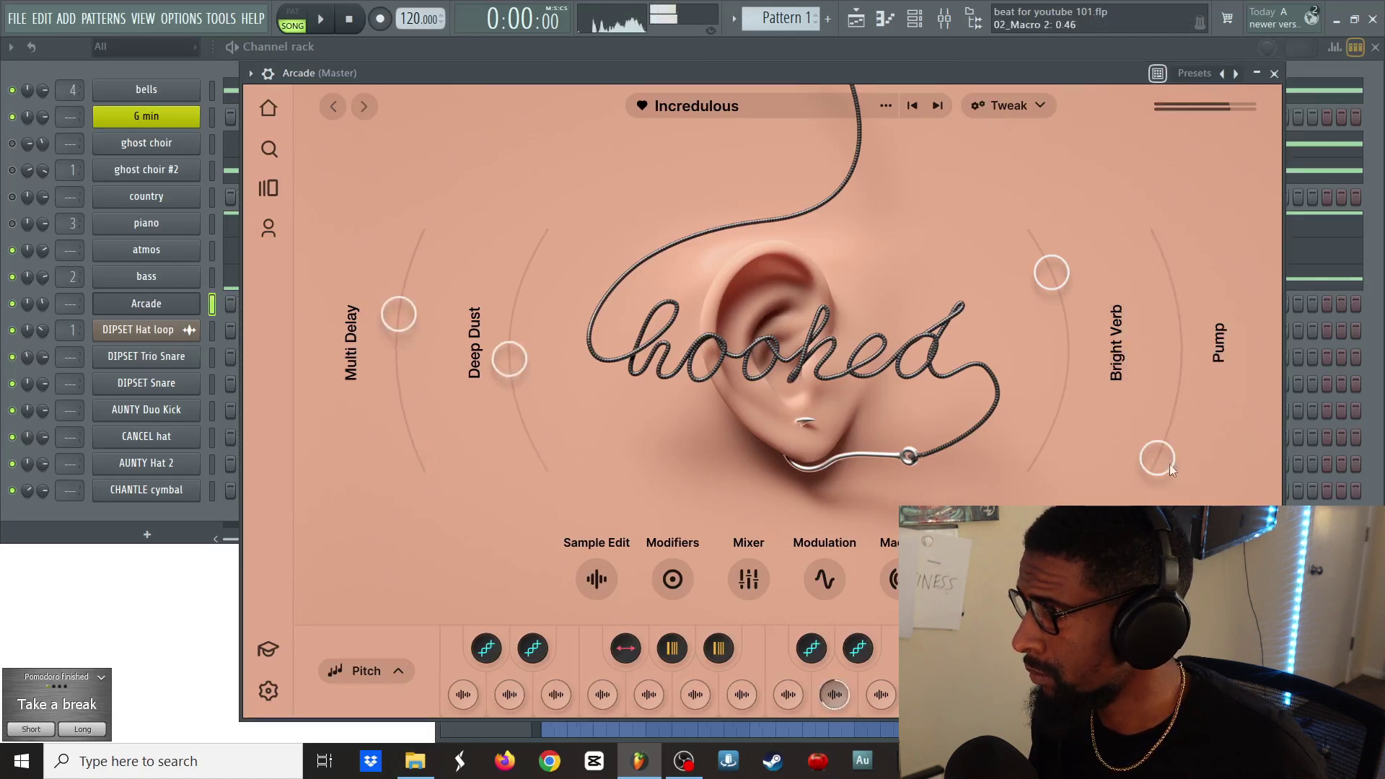
left_click_drag(1171, 469, 1164, 352)
left_click_drag(1157, 404, 1155, 414)
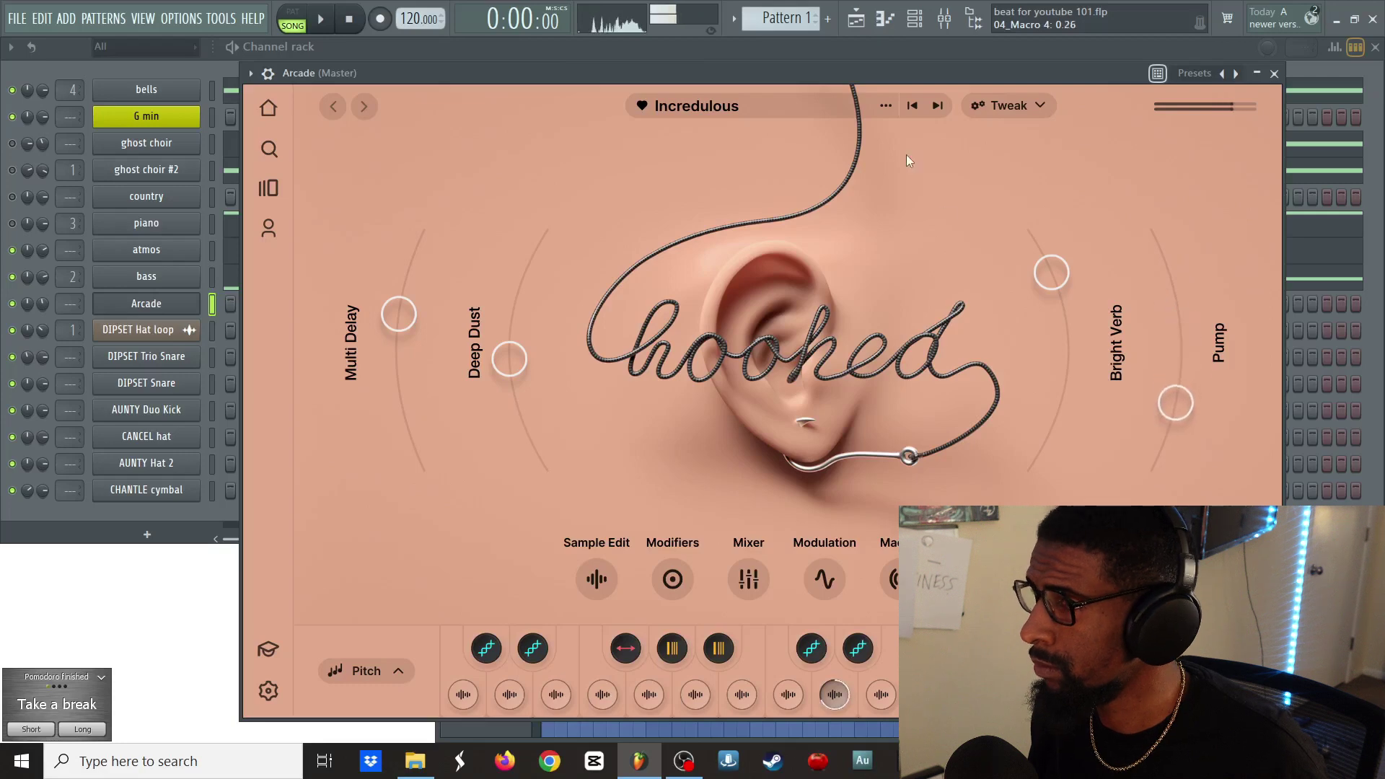
- Audition the vocal samples over the arrangement in Sample Edit and turn off looping for the Simple Male Vox All This Time sample
left_click(598, 591)
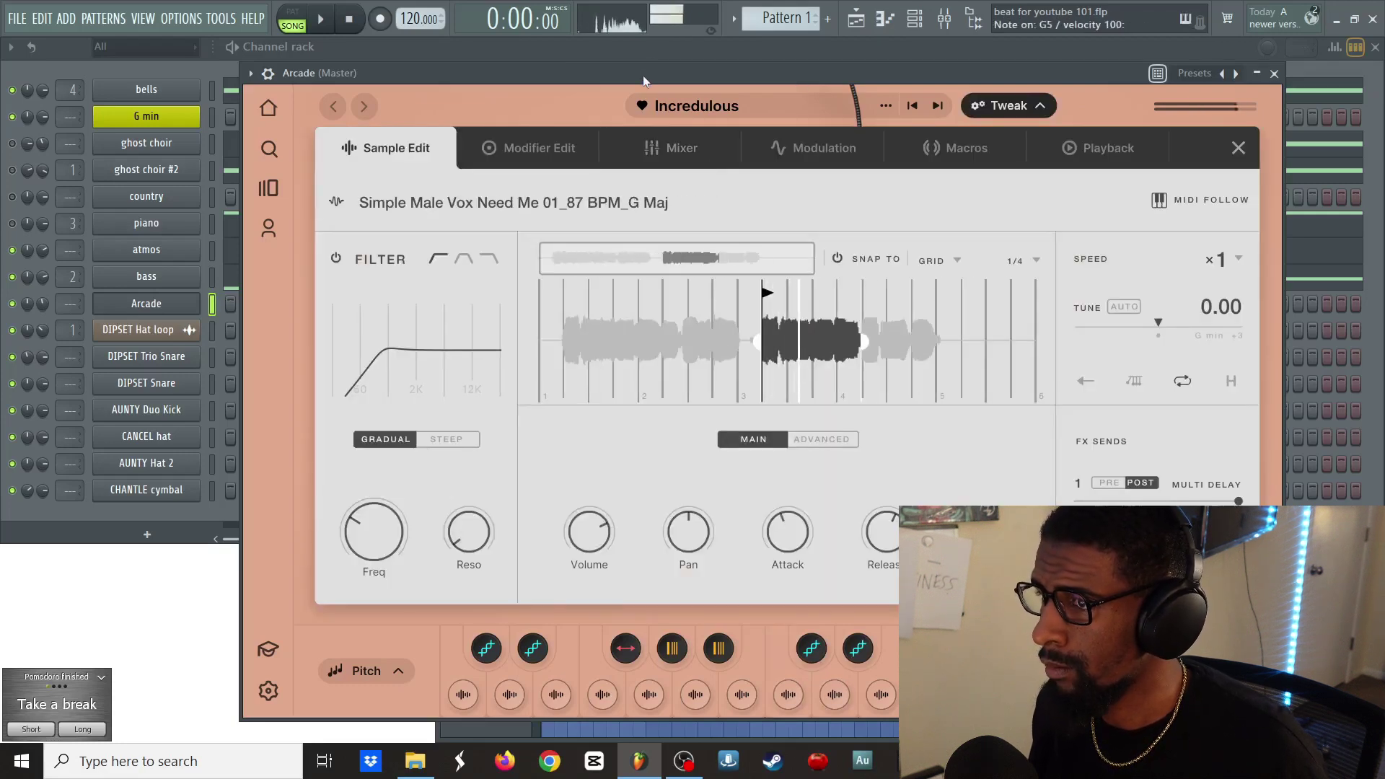
key("space")
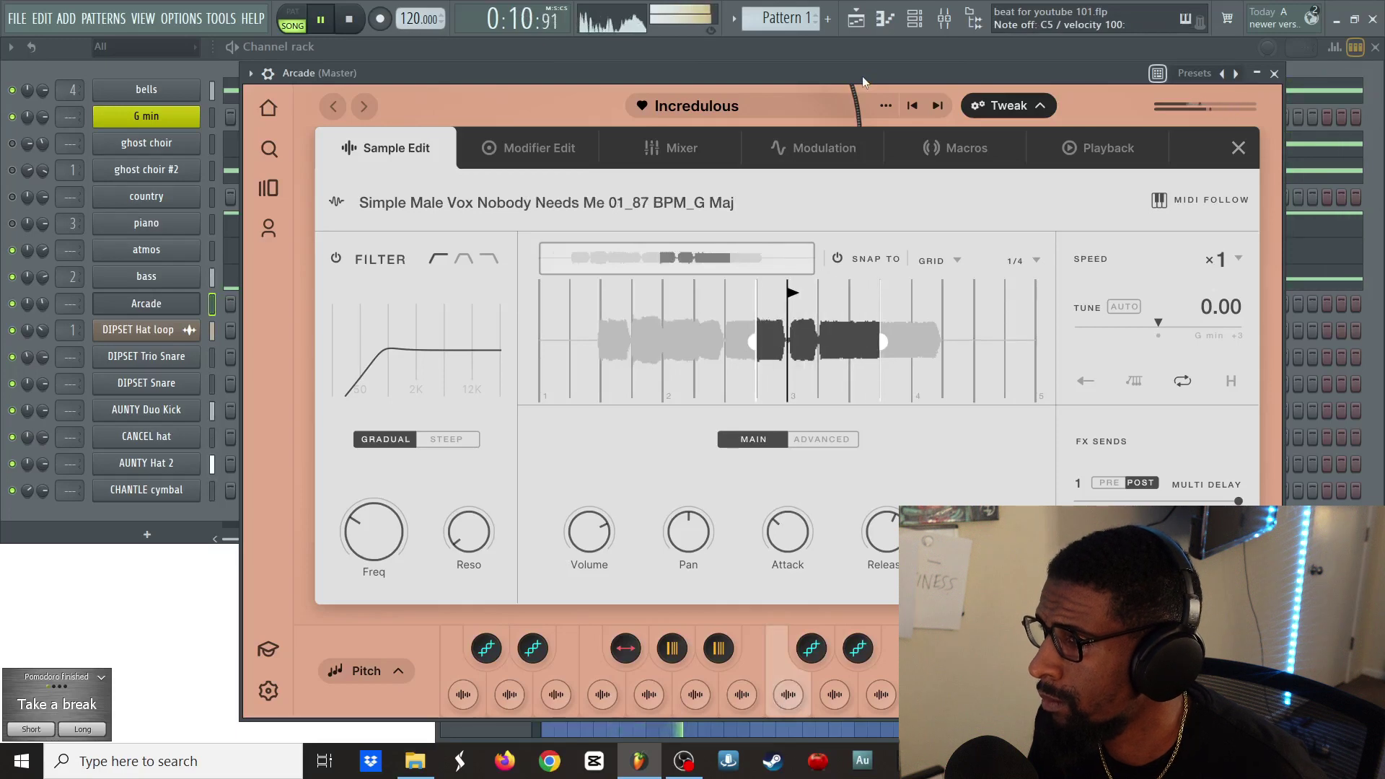
key("space")
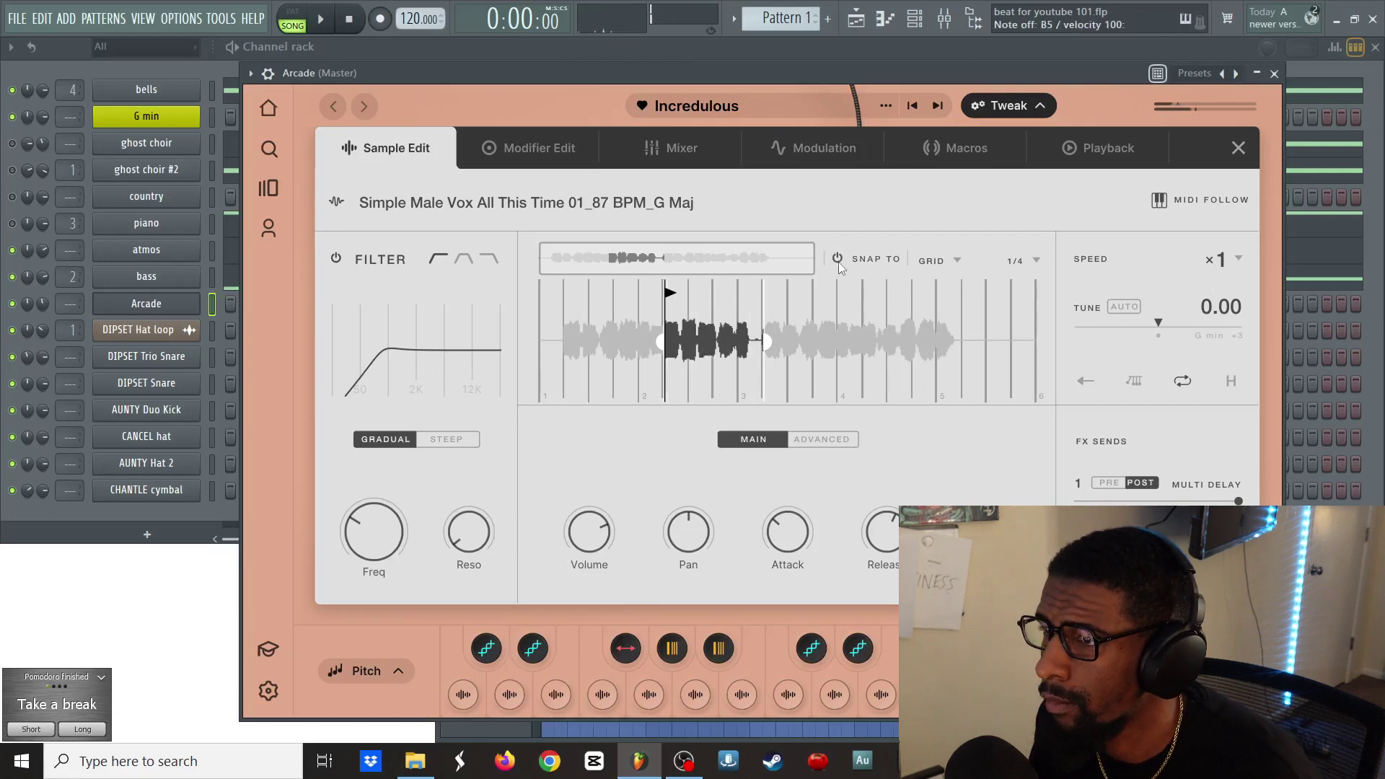
left_click(1184, 381)
key("space")
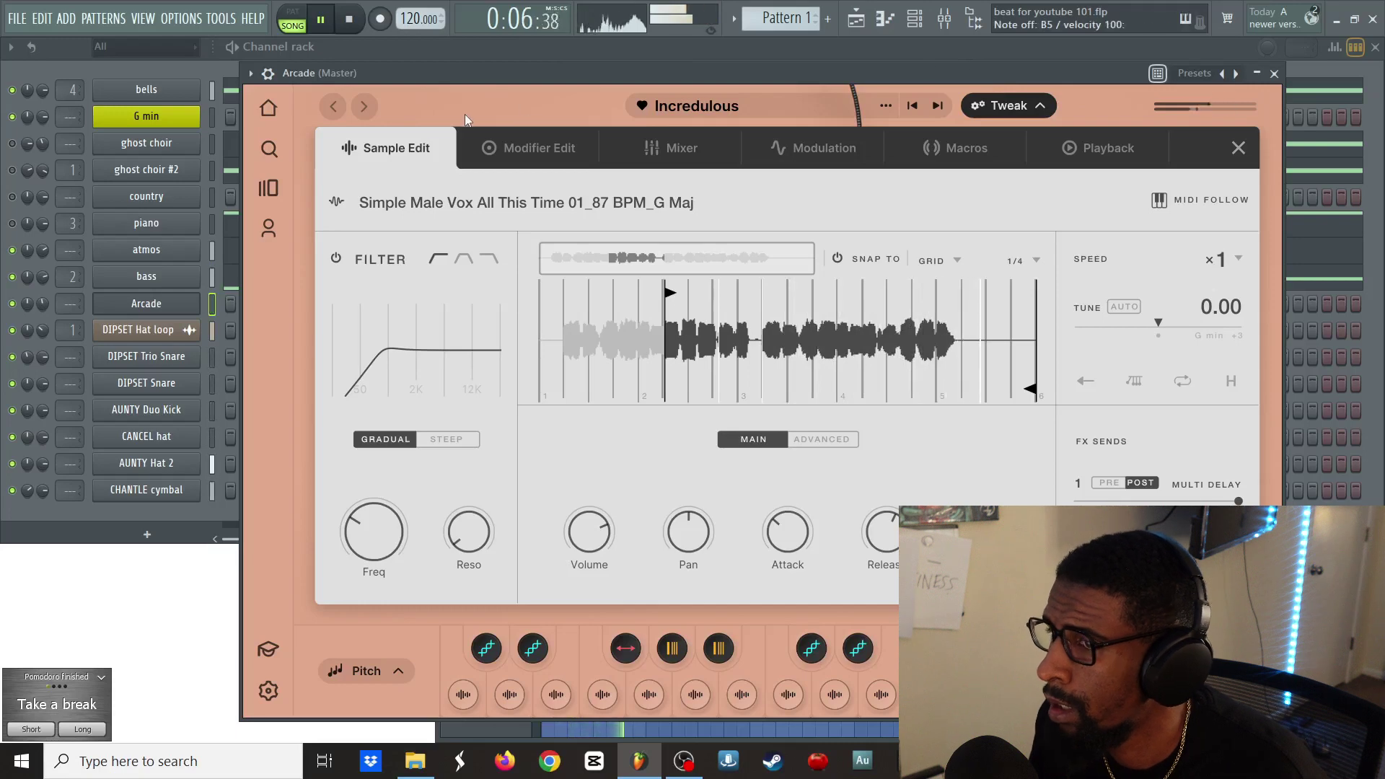
left_click(4, 216)
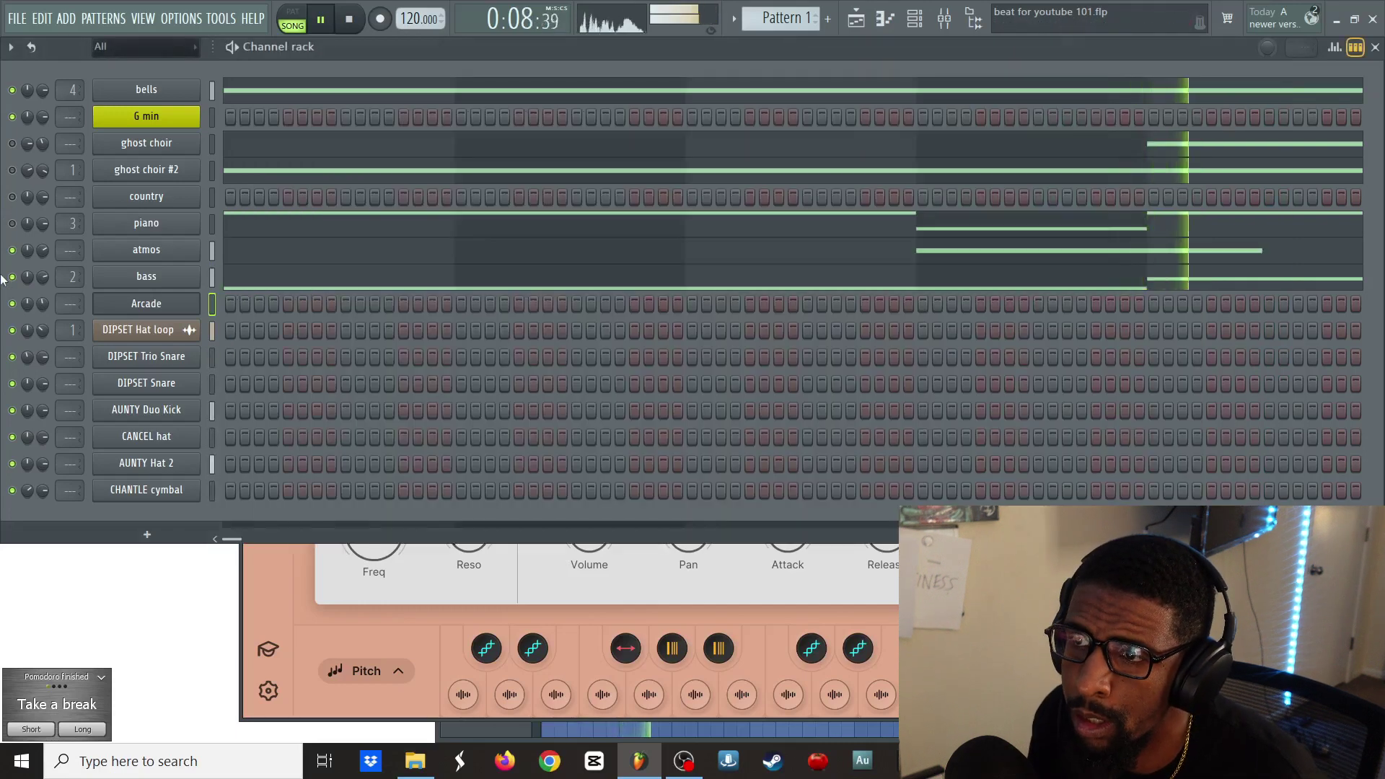
- Mute the bass and AUNTY Duo Kick channels, unmute the piano, and set the Arcade channel's volume to 61% during playback
key("space")
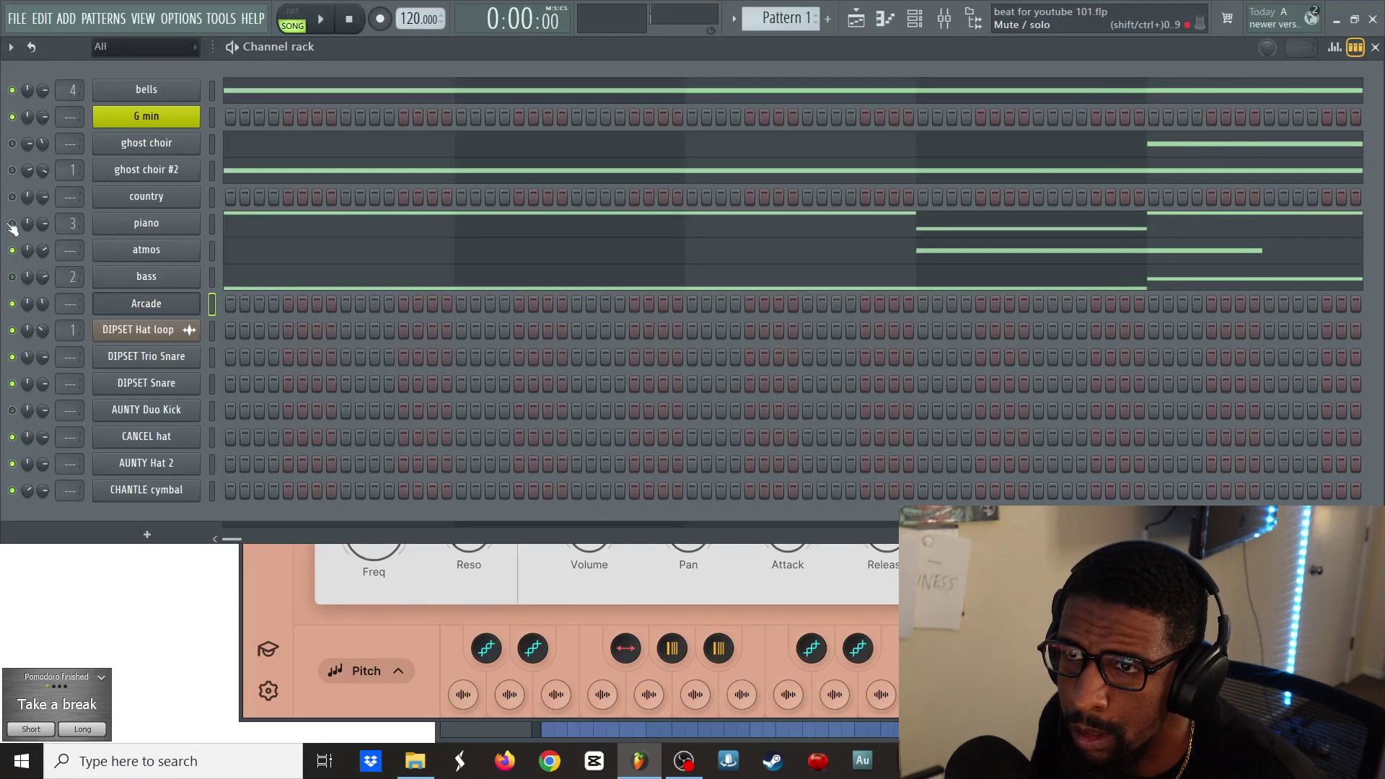
key("space")
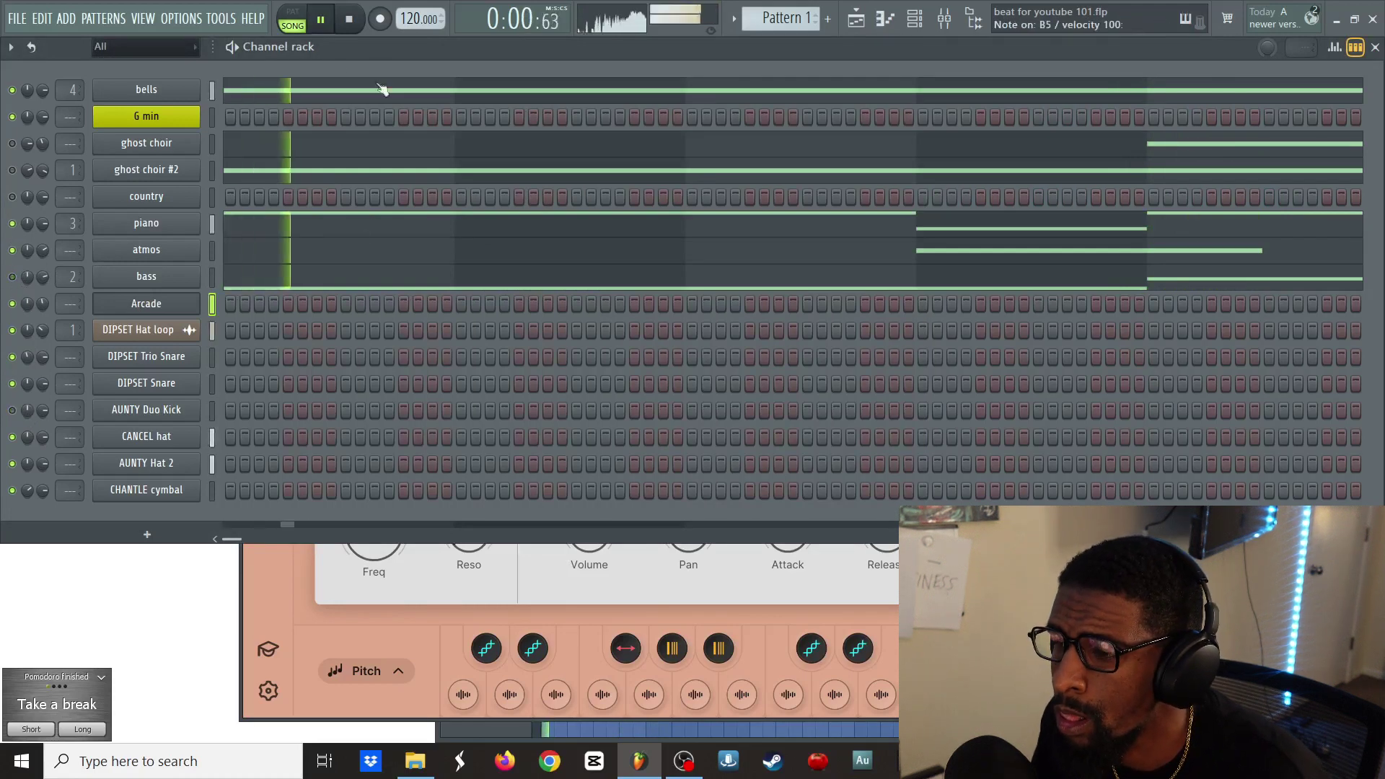
left_click_drag(44, 304, 43, 286)
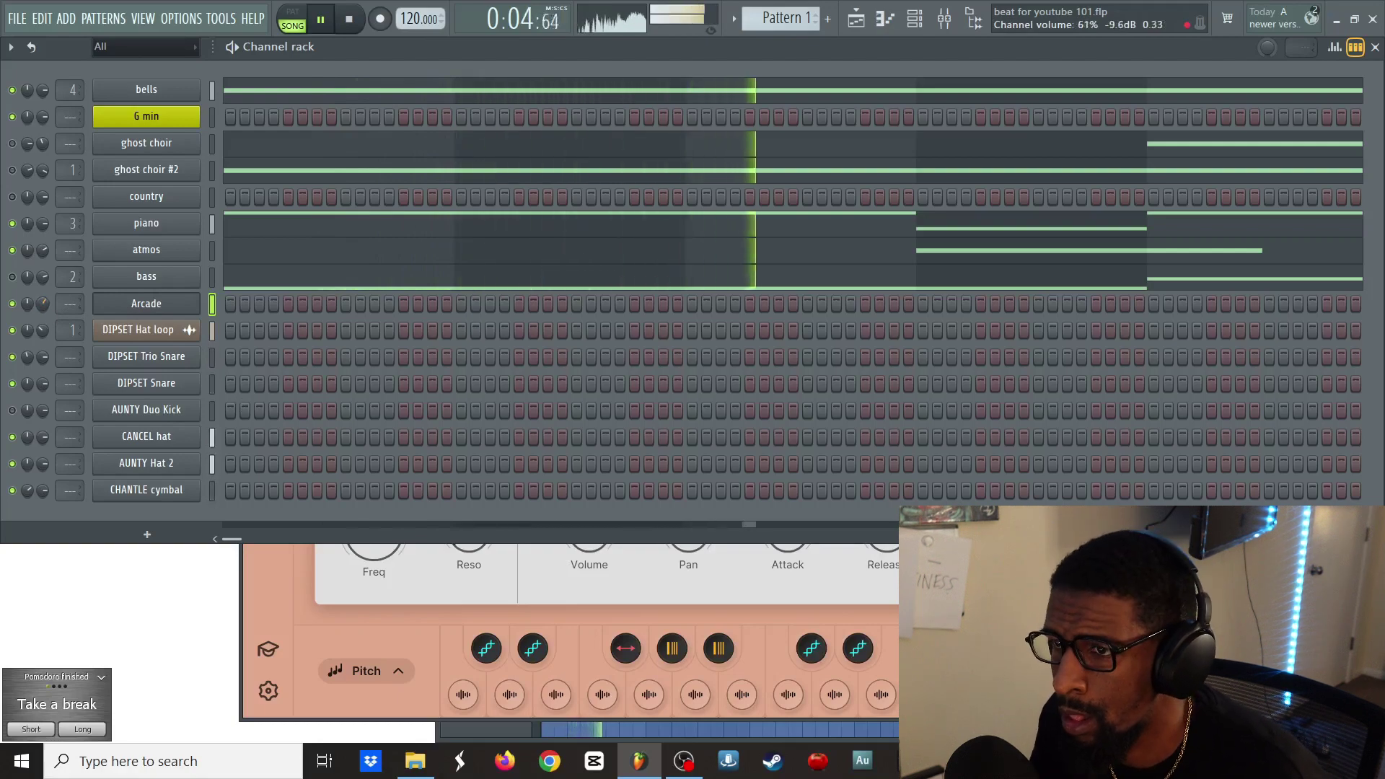
- Audition the Simple Male Vox samples of the Incredulous sampler with and without the arrangement playing
left_click(252, 575)
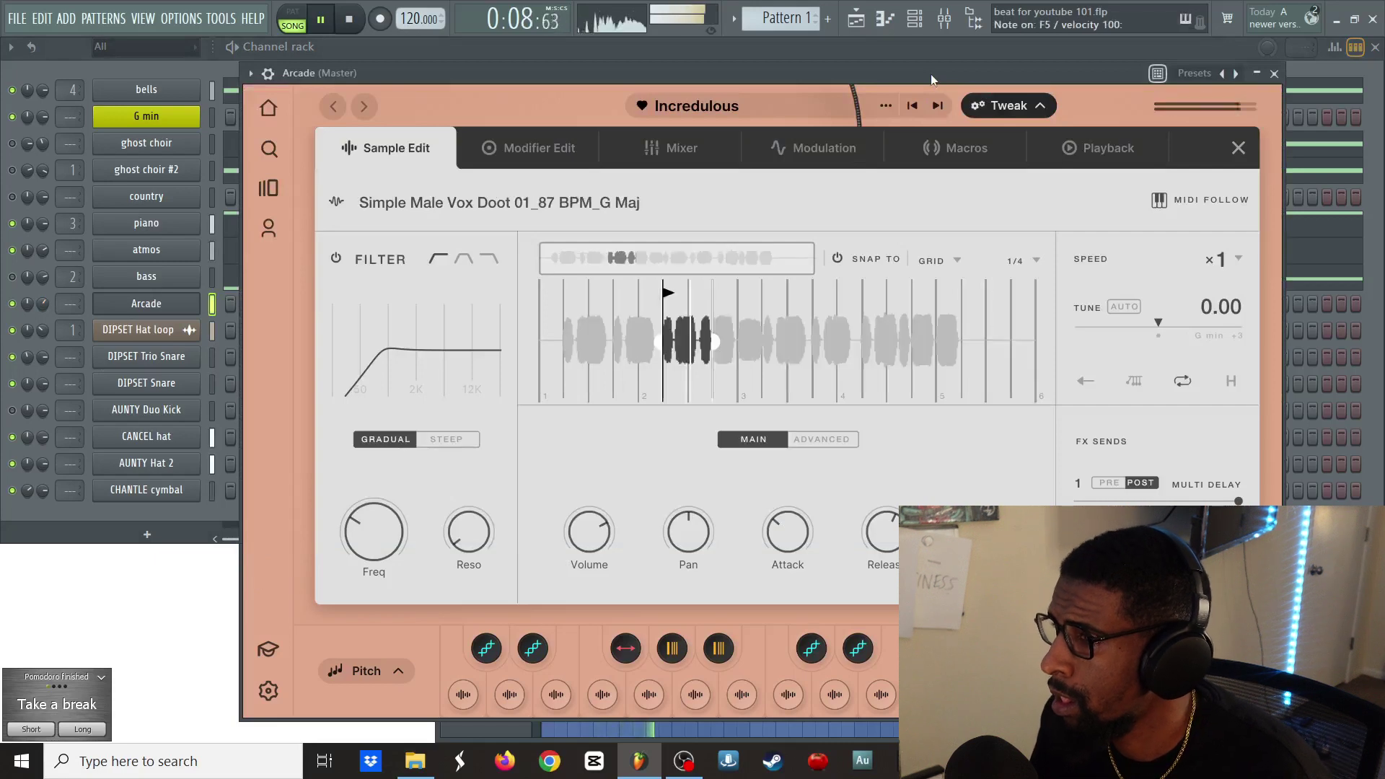
key("space")
key("x")
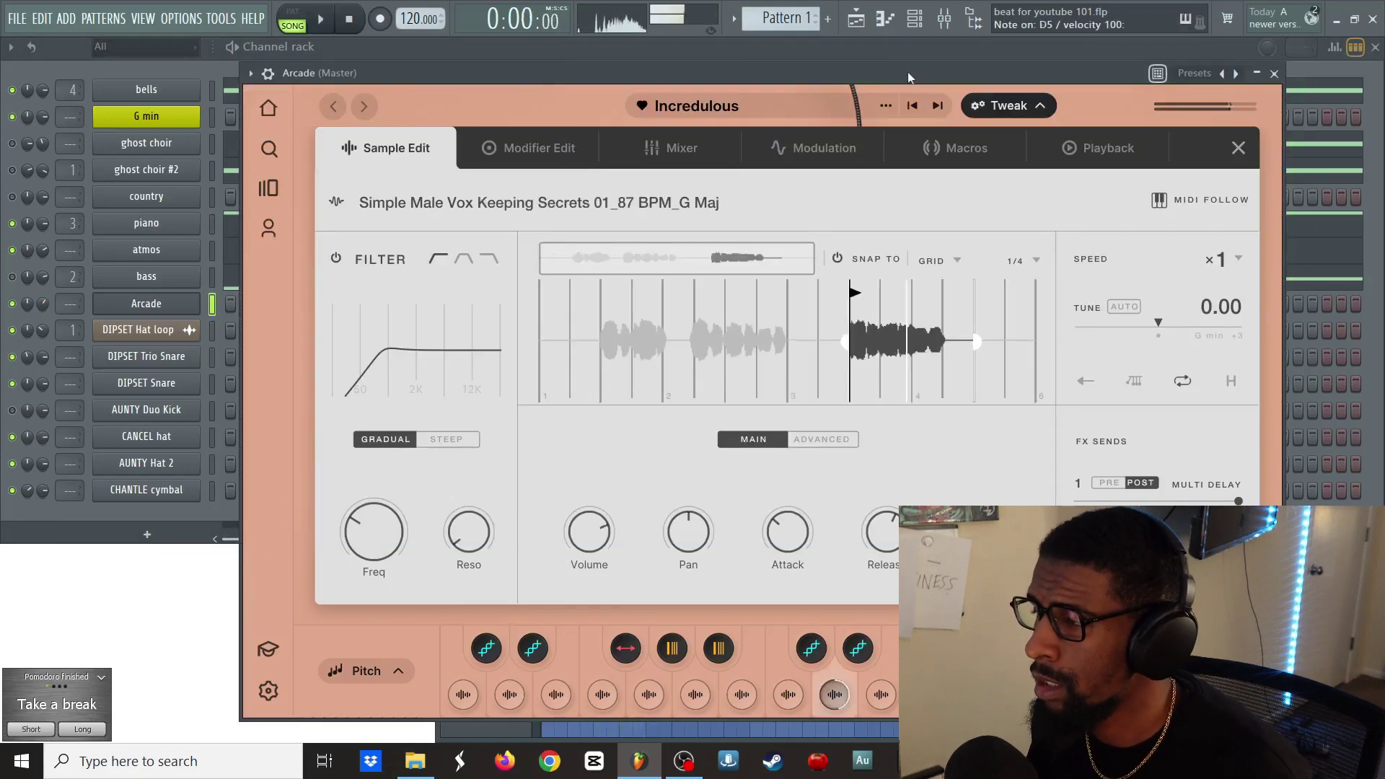
- Draw a four-bar B5 note from bar 1 in the Arcade channel's piano roll
left_click(856, 19)
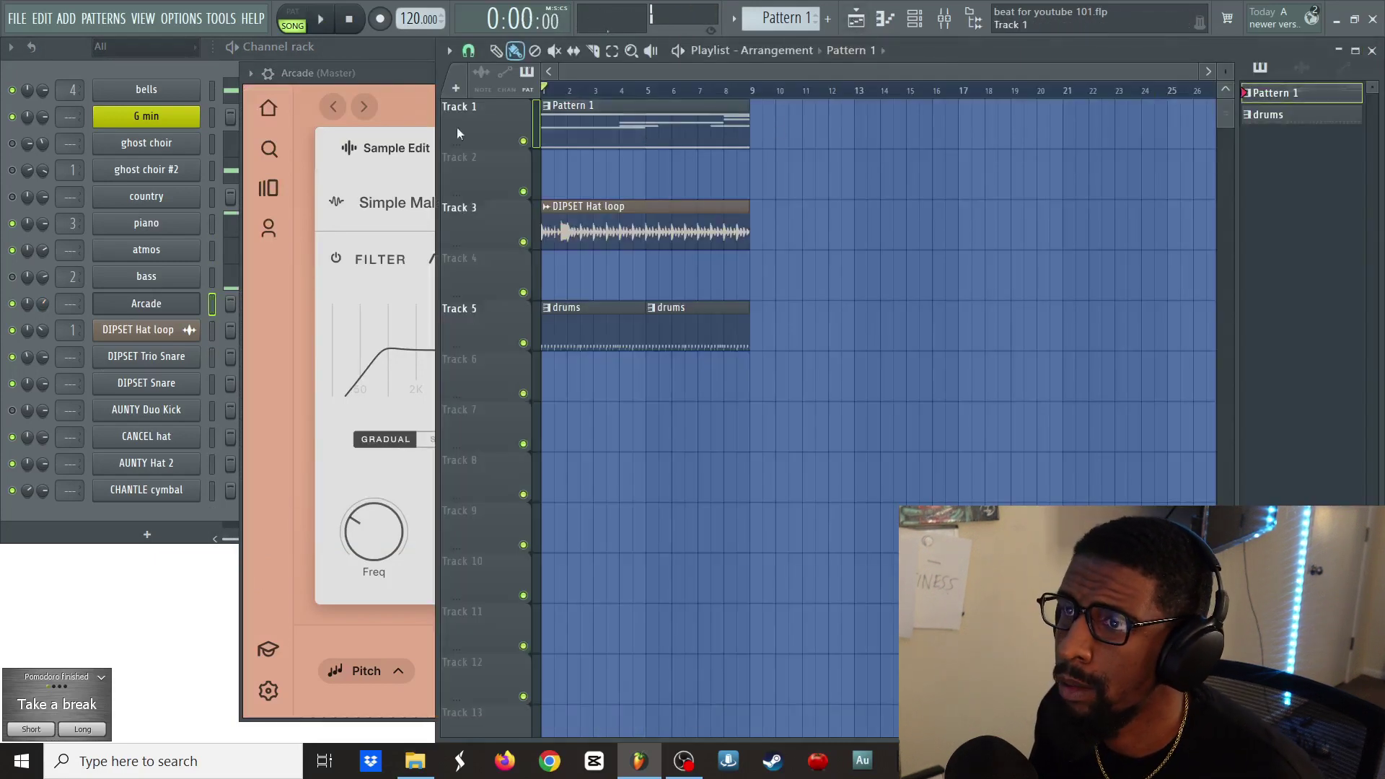
left_click(201, 65)
right_click(190, 309)
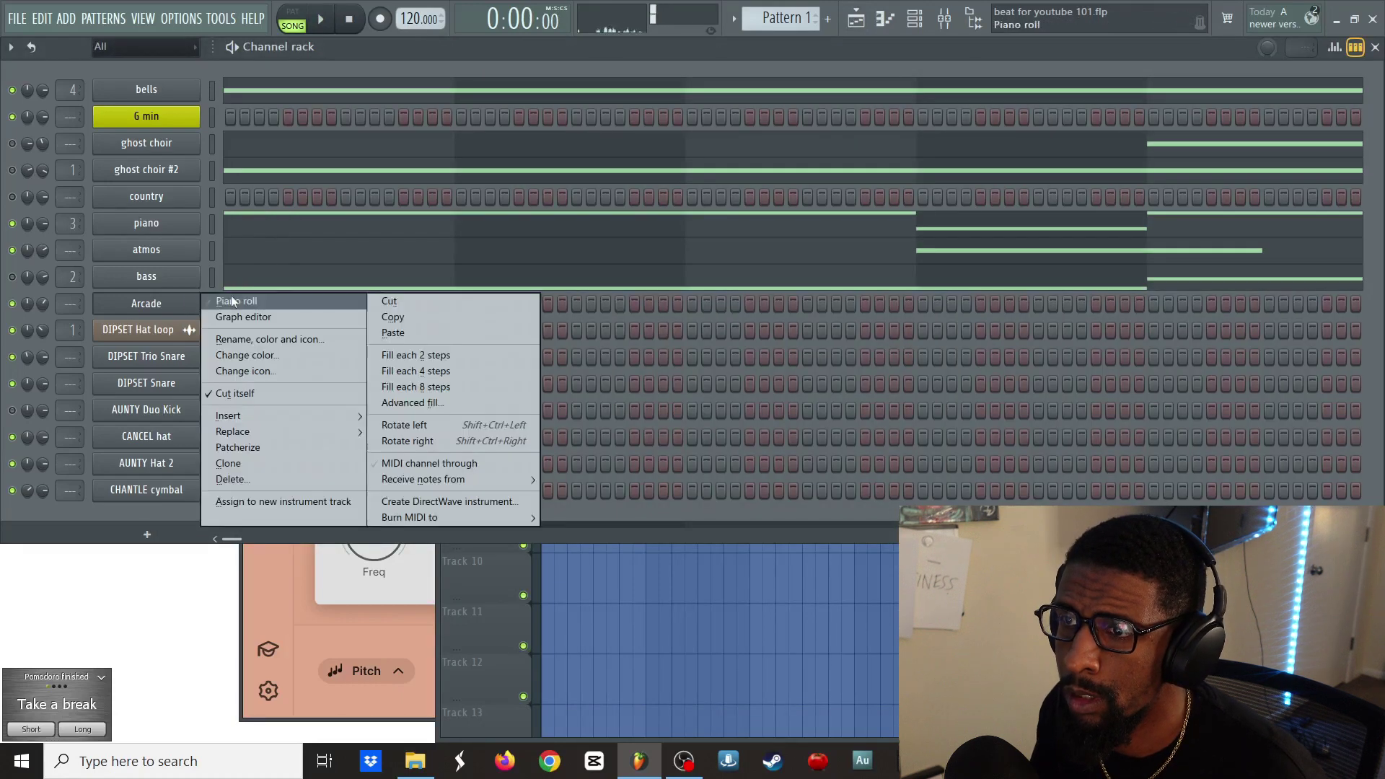
left_click(237, 296)
left_click(70, 298)
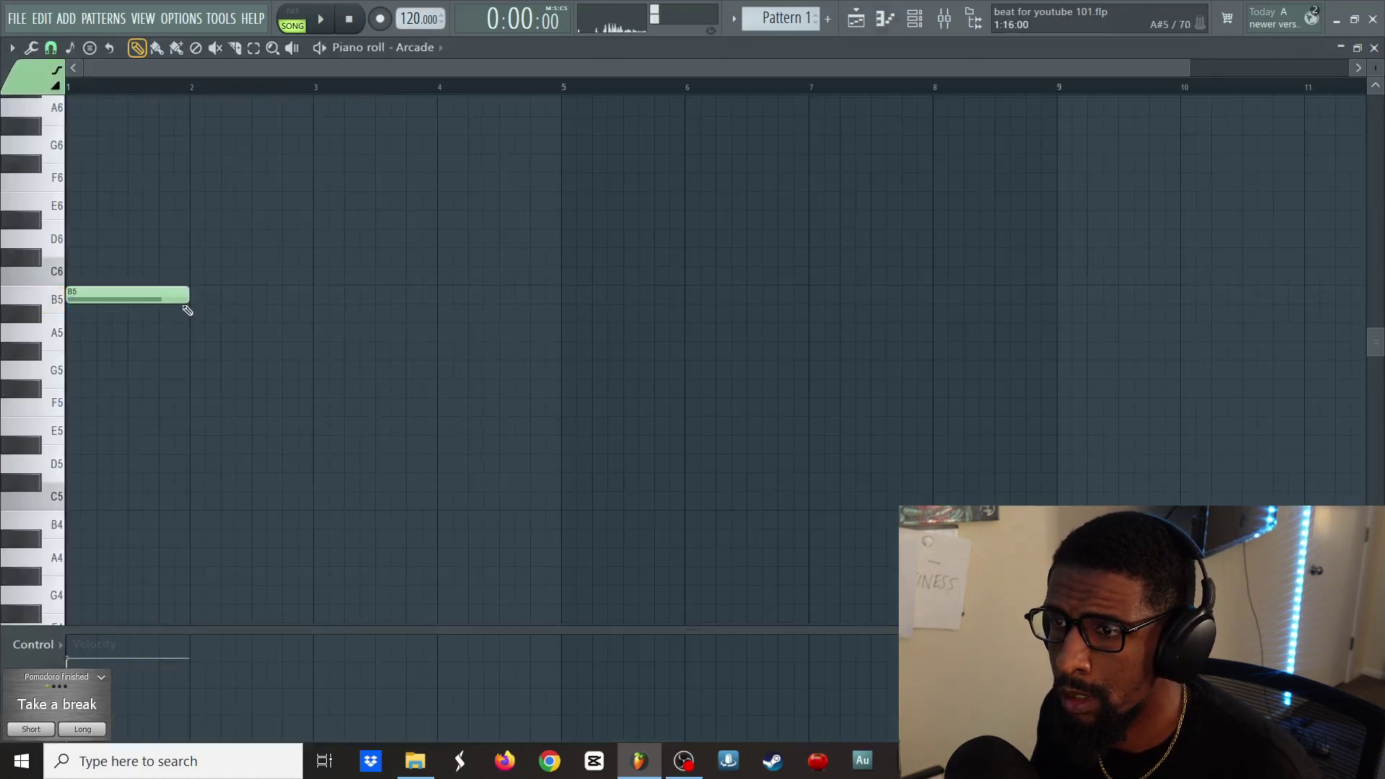
left_click_drag(186, 298, 521, 322)
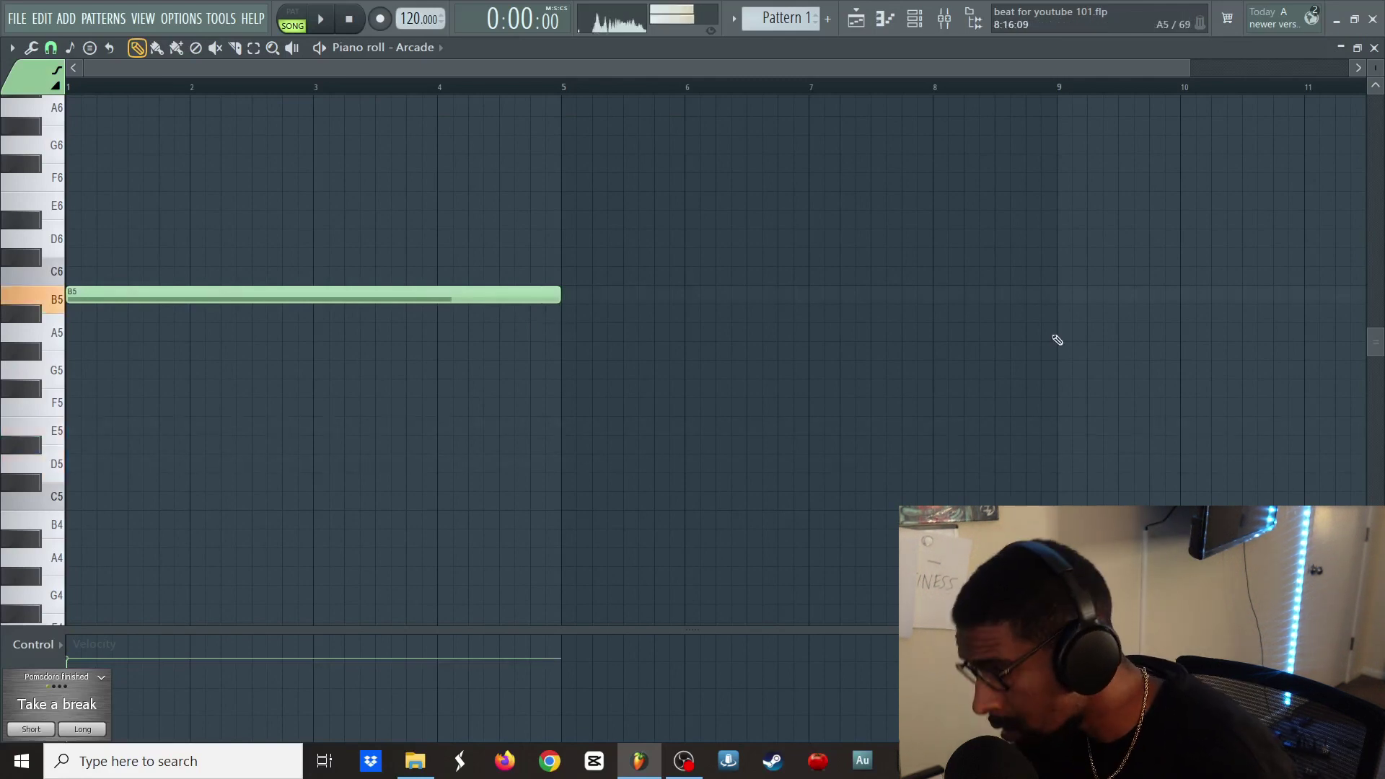
- Add a C6 note at bar 4 of the Arcade piano roll and shorten it to one bar
left_click(1376, 51)
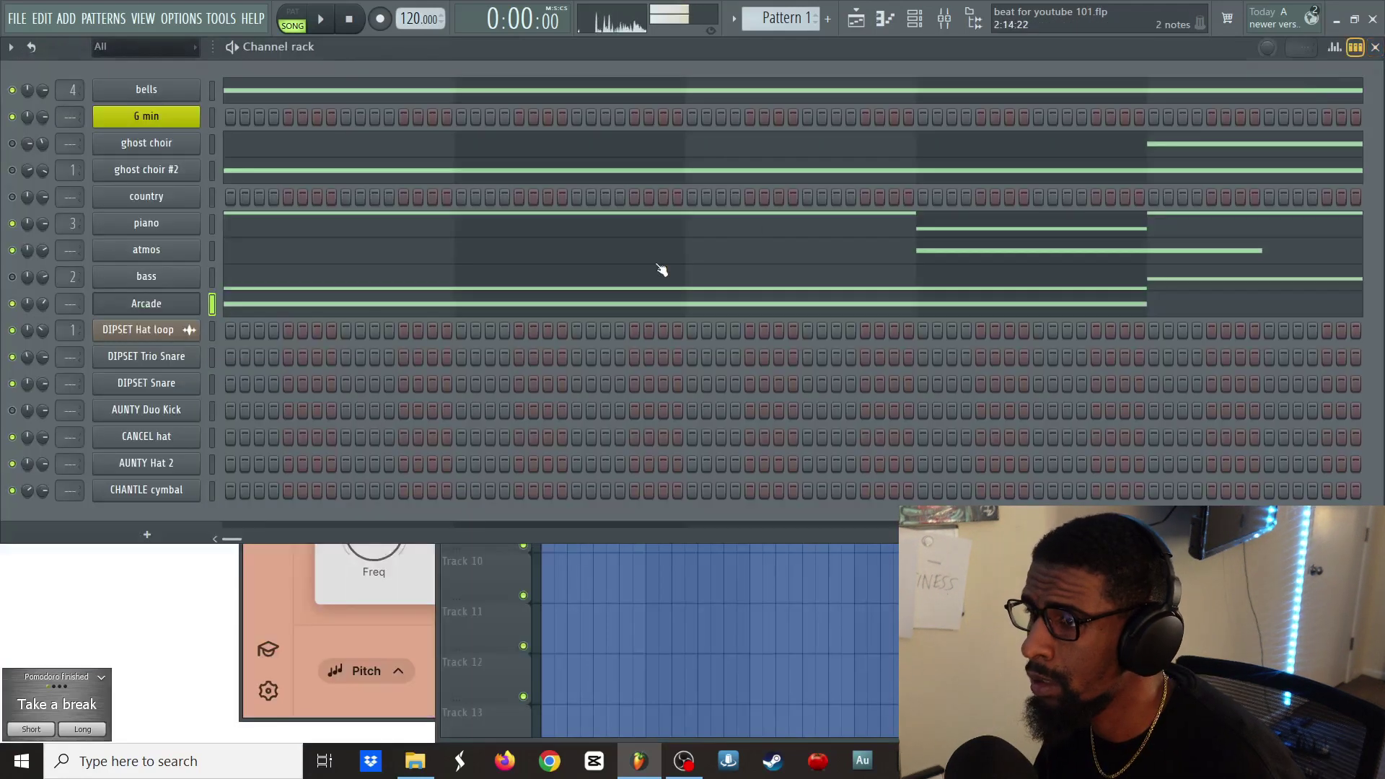
left_click(341, 310)
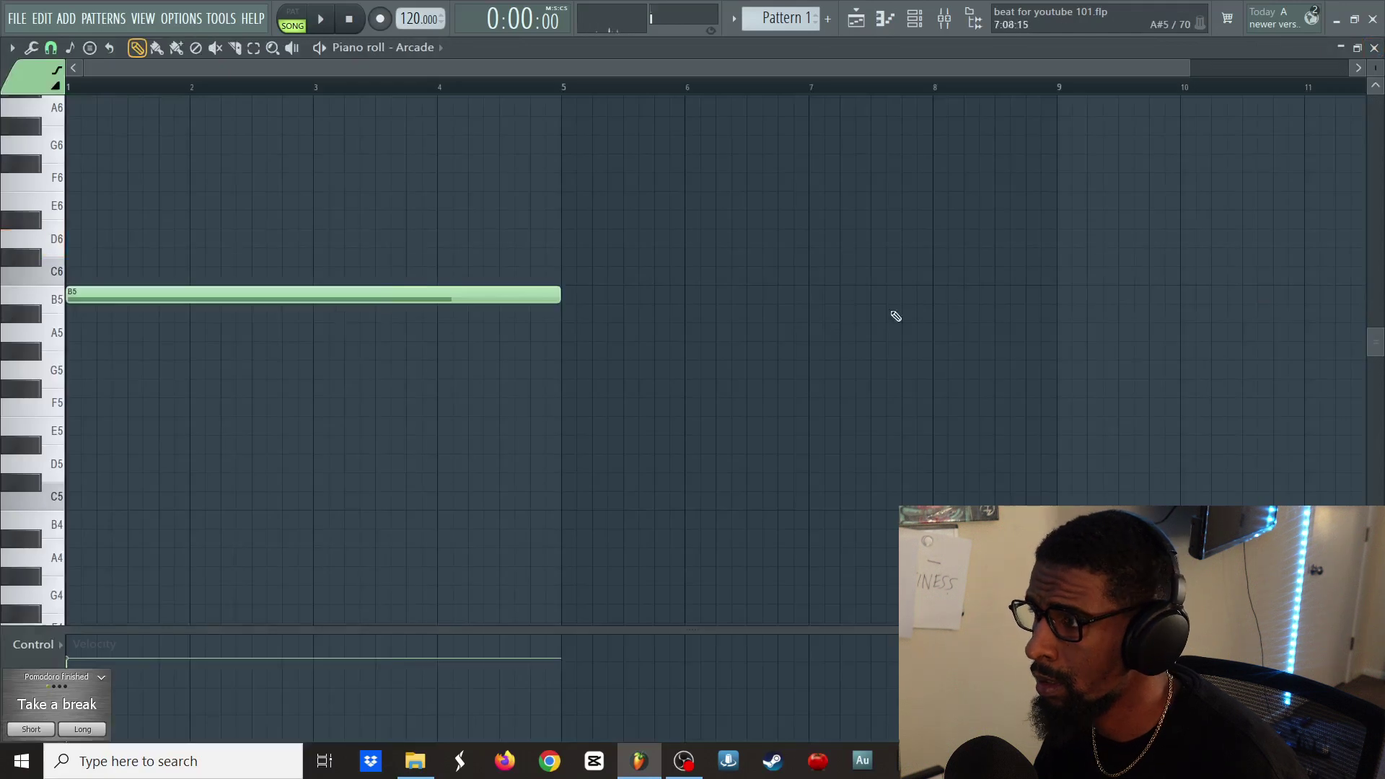
left_click(440, 276)
left_click(937, 280)
right_click(937, 282)
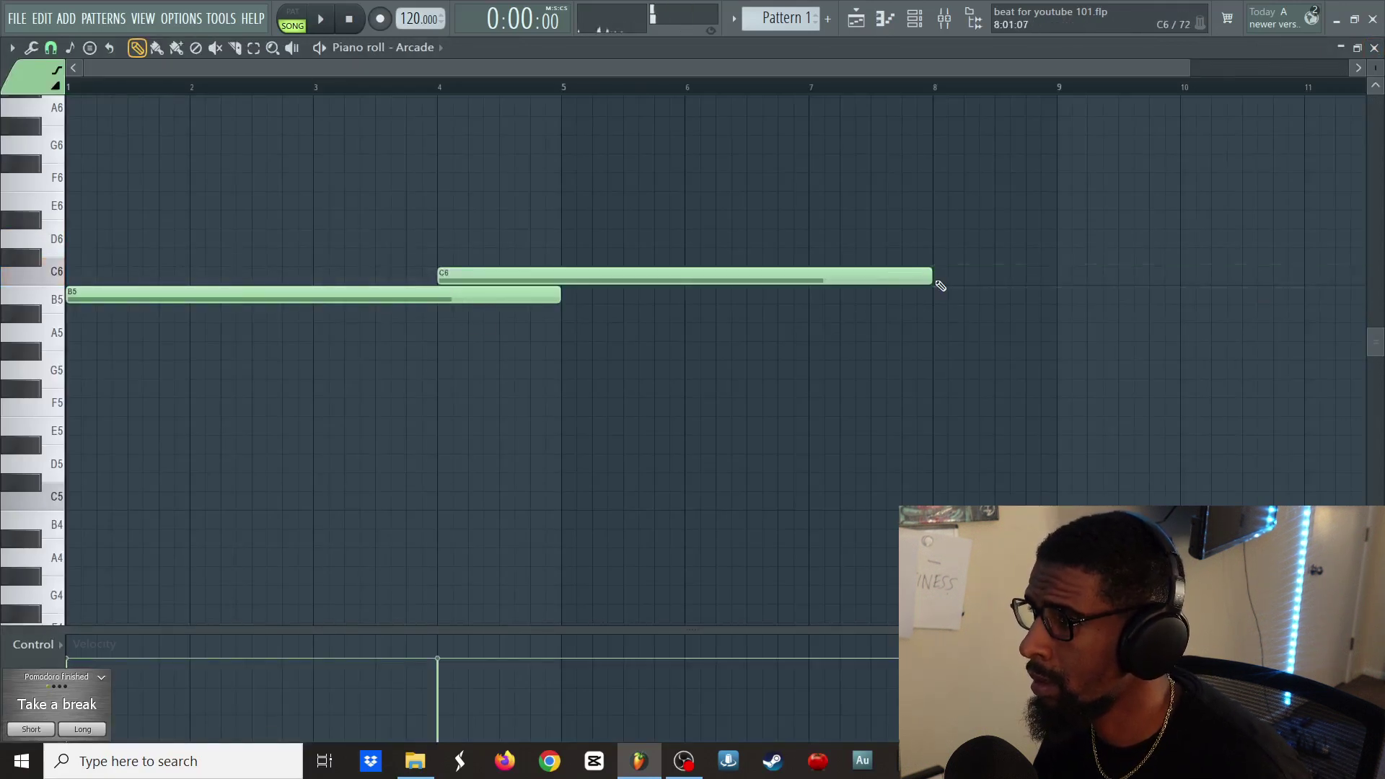
left_click_drag(928, 278, 590, 267)
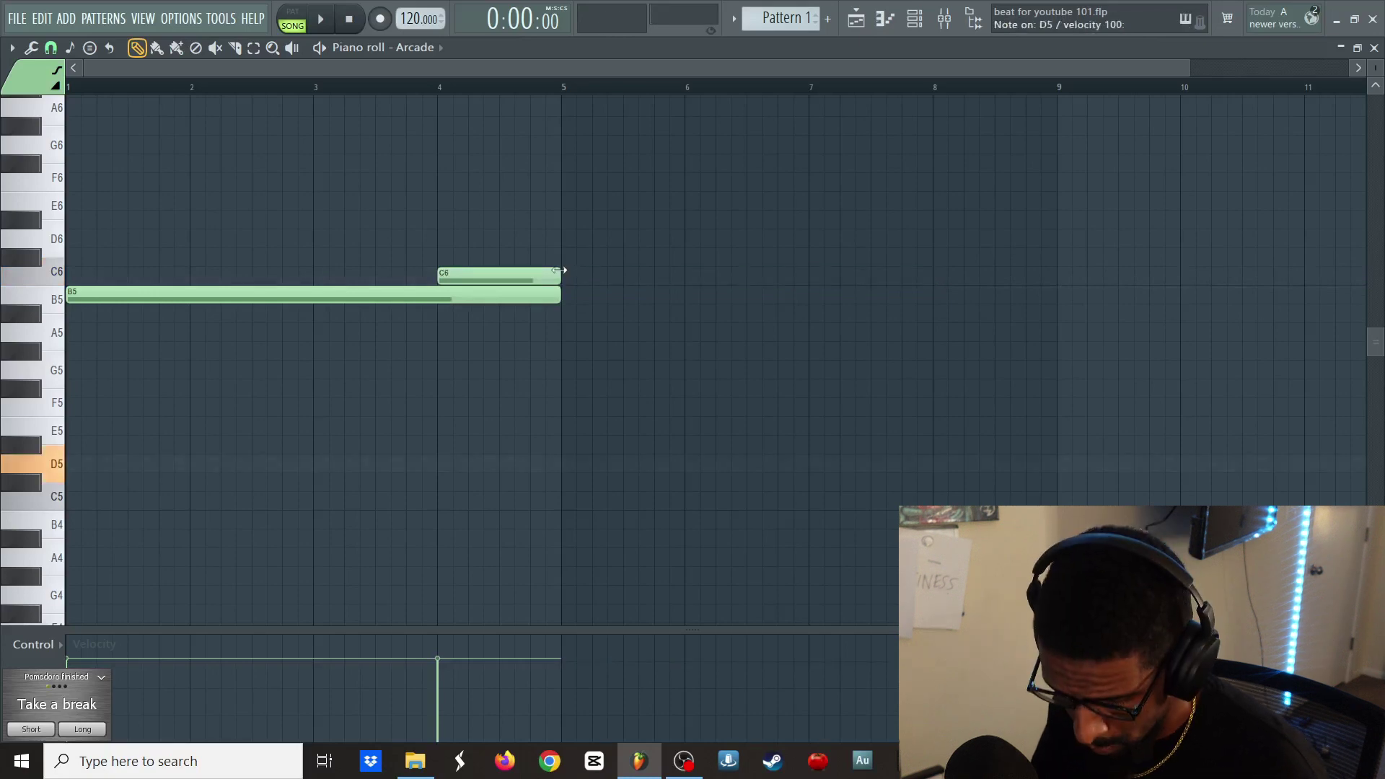
- Audition more Arcade samples, then add an A4 note midway through bar 7 and an A5 note from bar 5 up to its start
left_click(1374, 47)
left_click(322, 583)
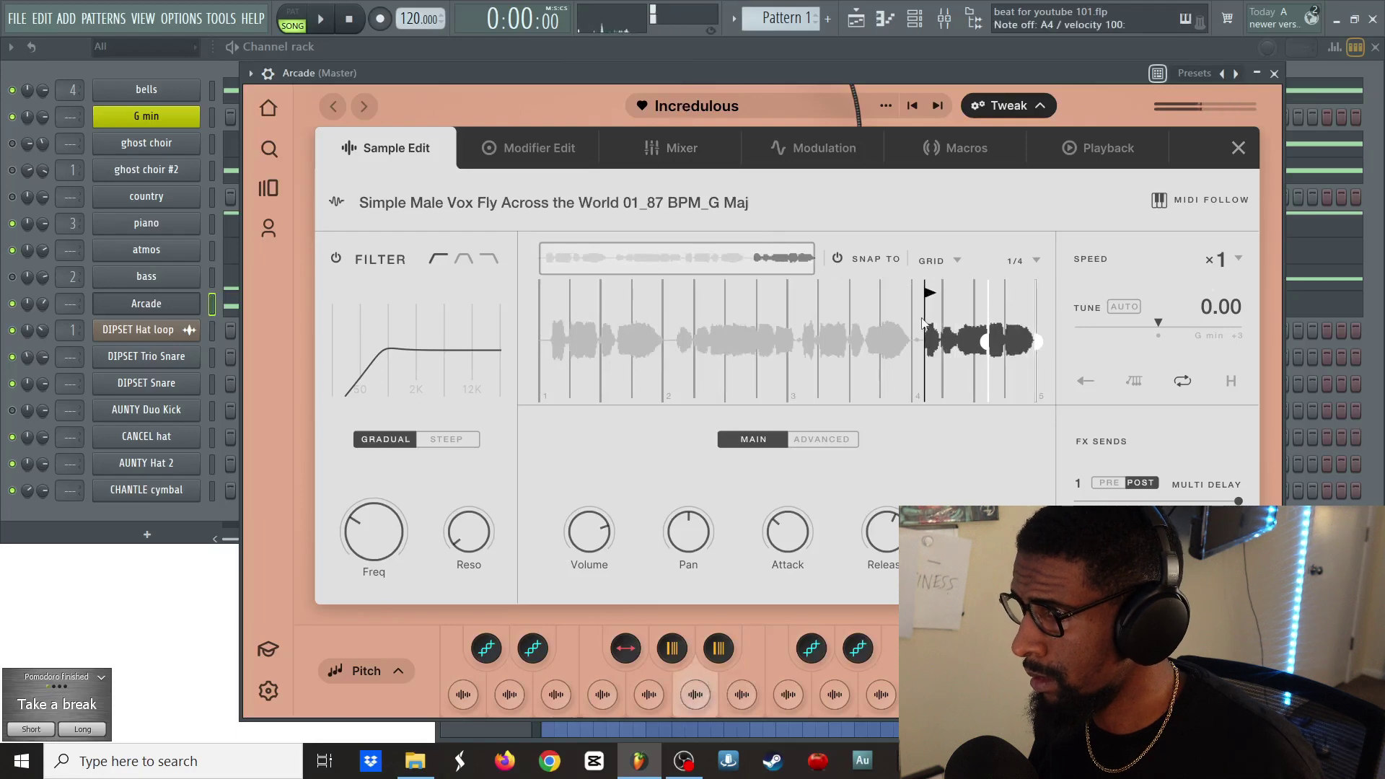
left_click(231, 306)
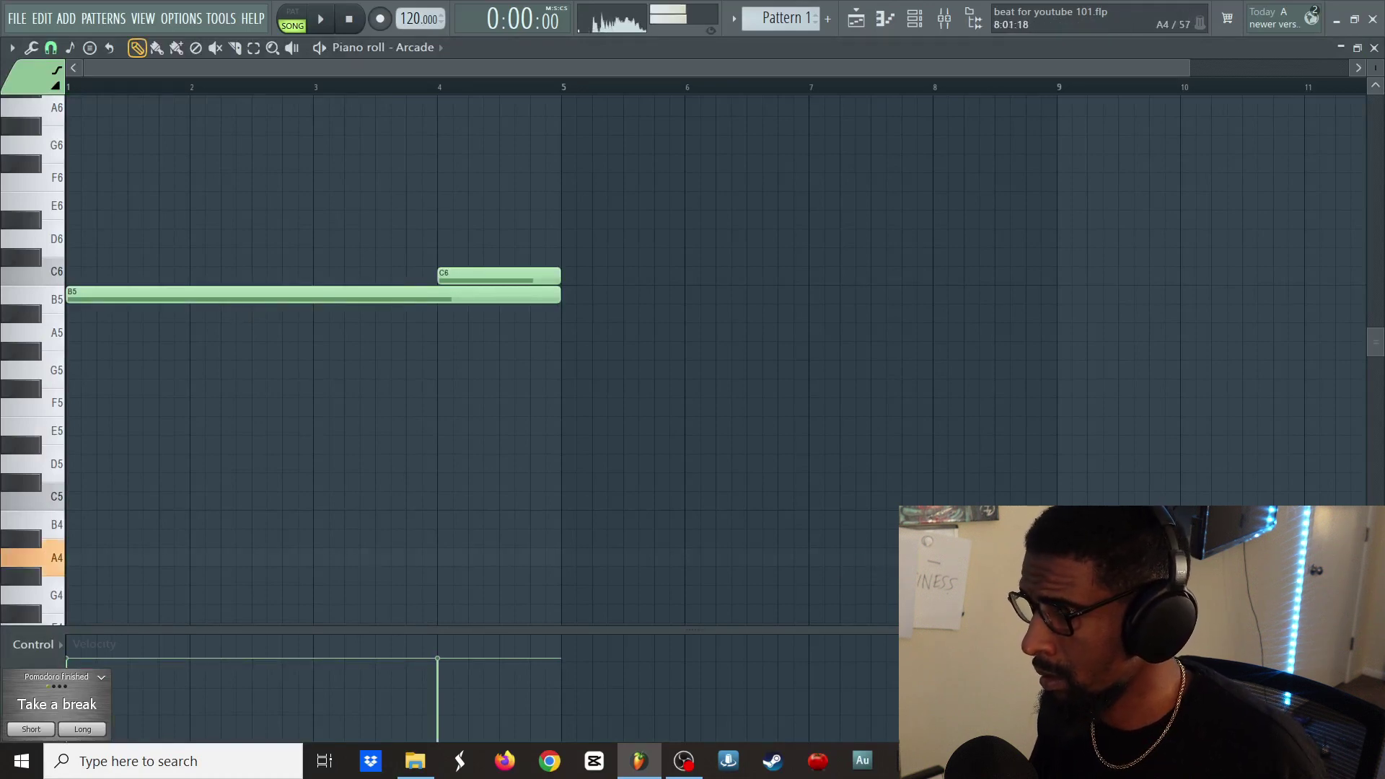
left_click(883, 563)
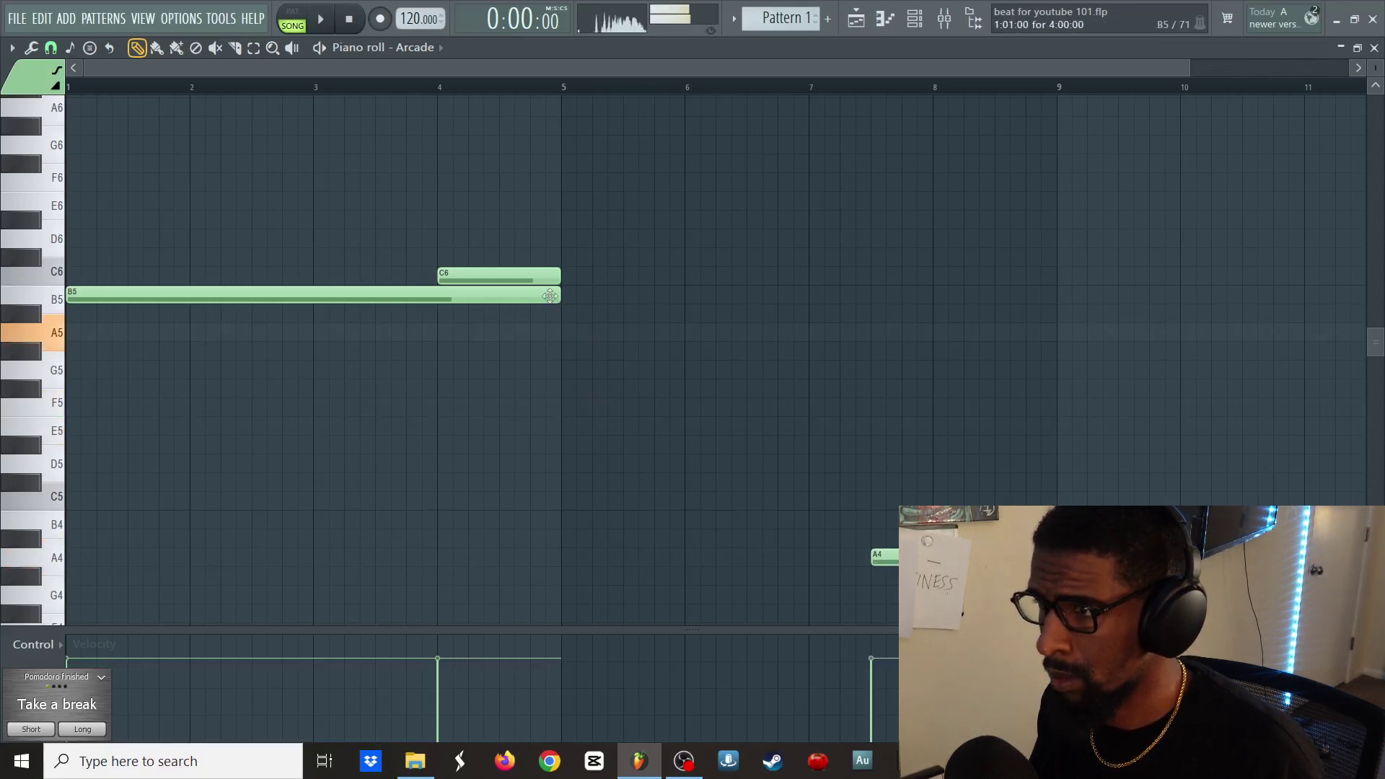
left_click(567, 335)
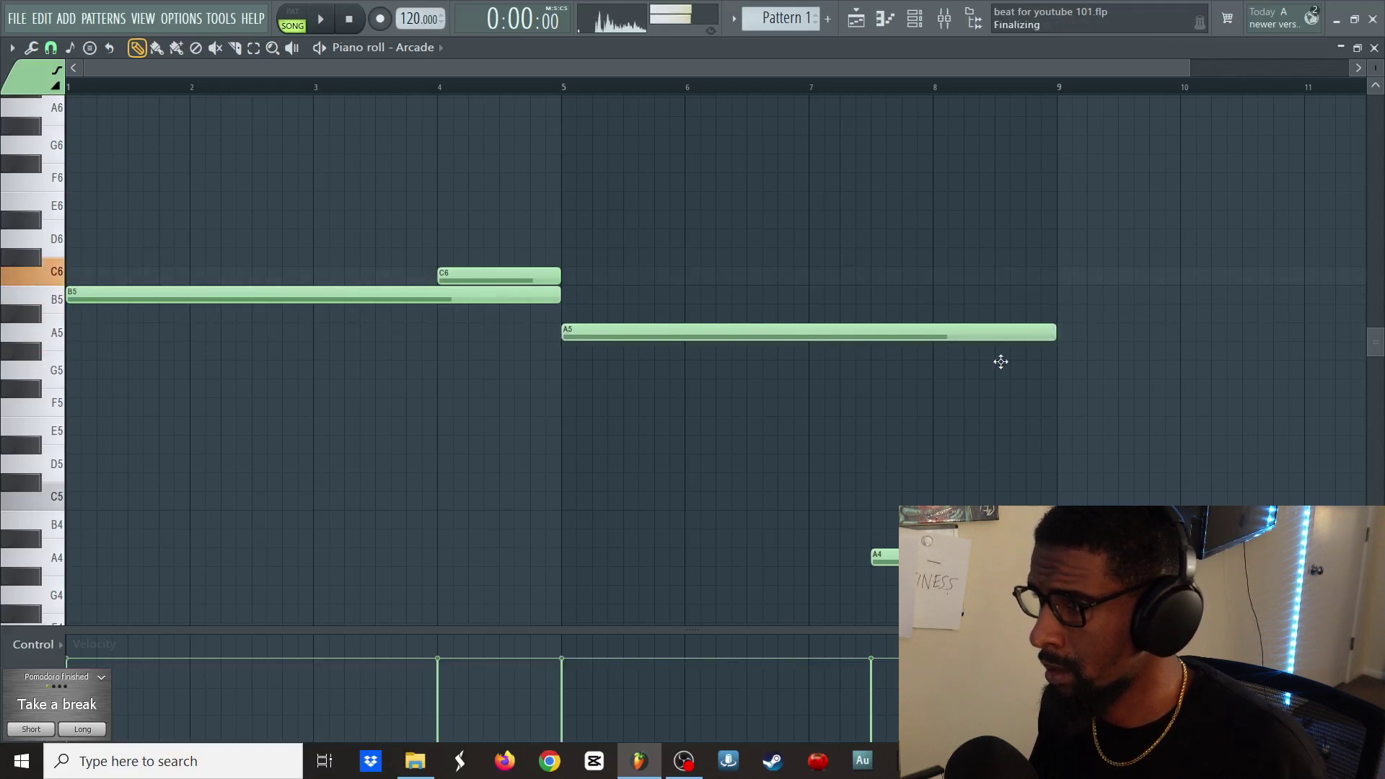
left_click_drag(1058, 338, 906, 348)
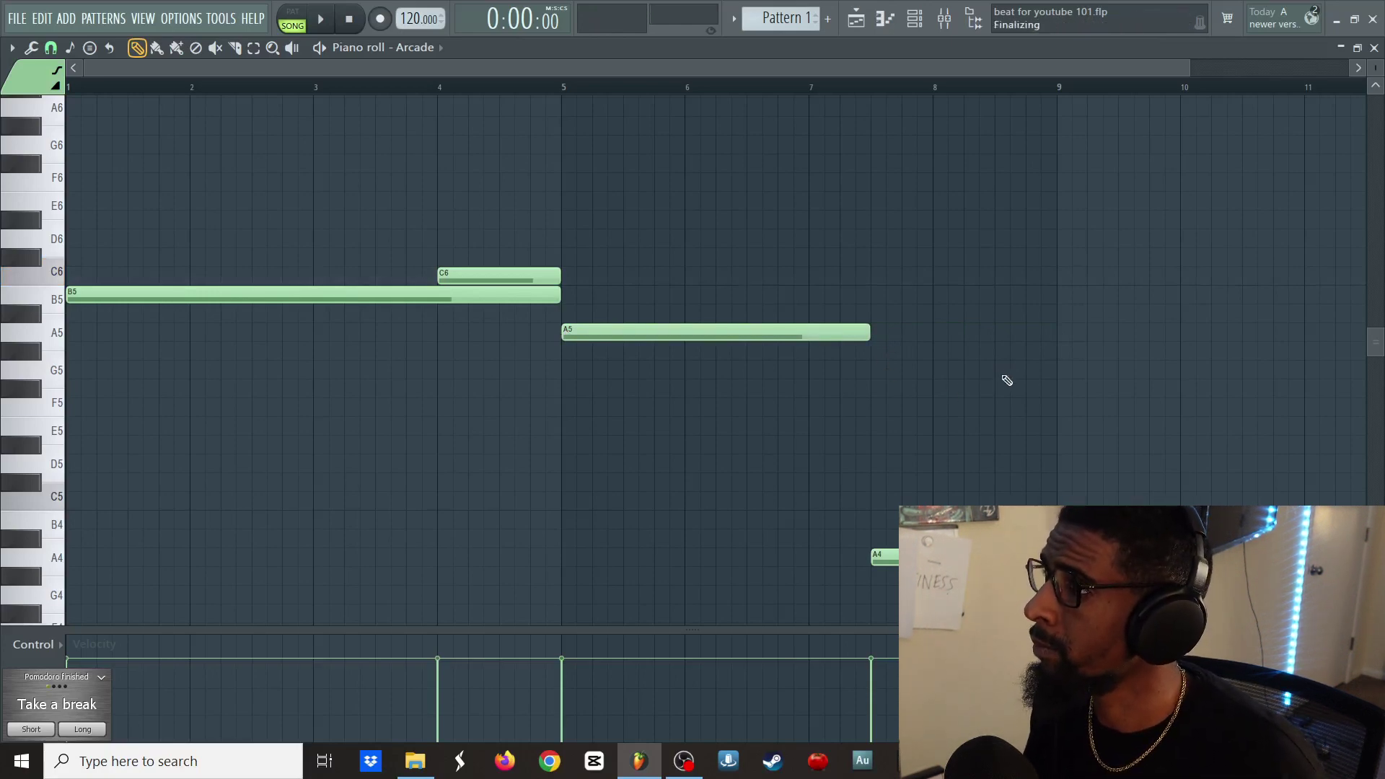
- Play the vocal notes with the arrangement, set the Arcade channel's volume to 70%, and review its piano roll
key("space")
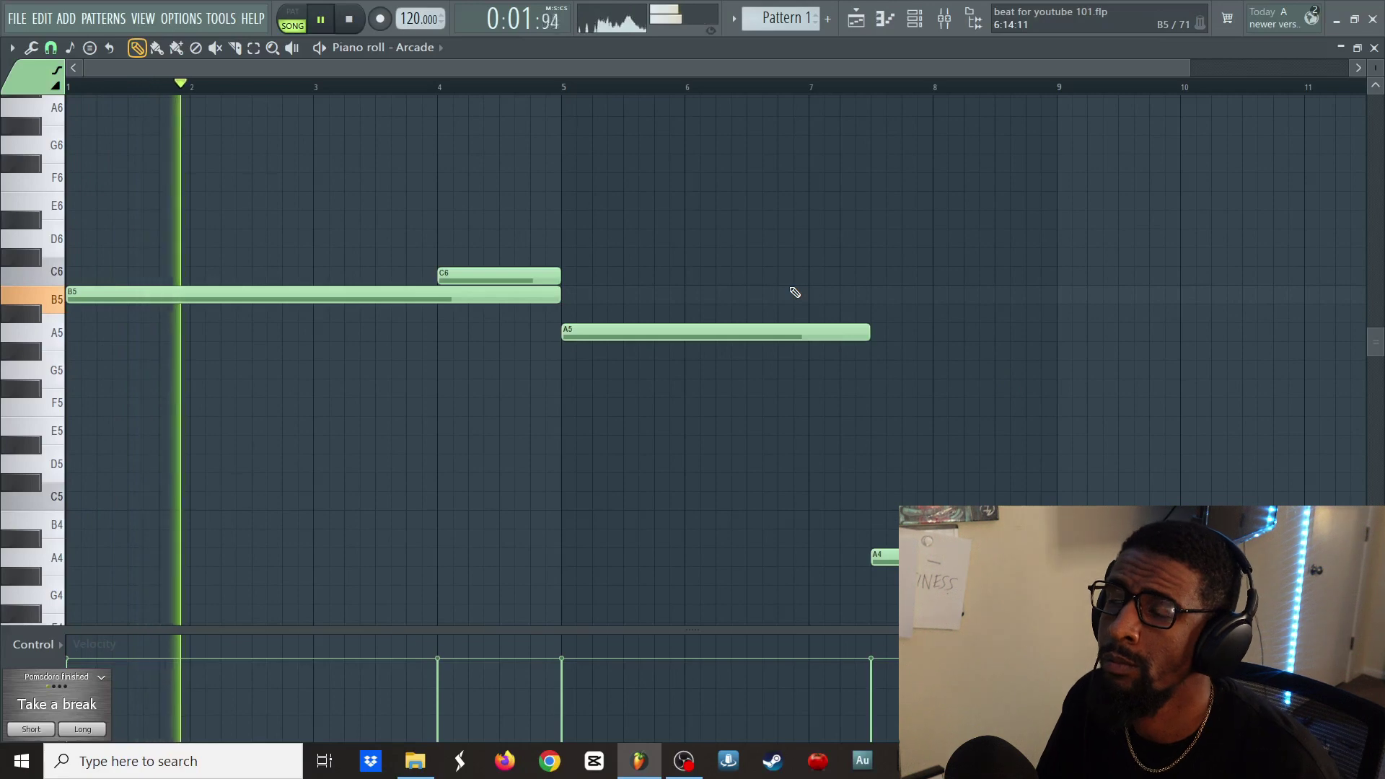
left_click(1374, 49)
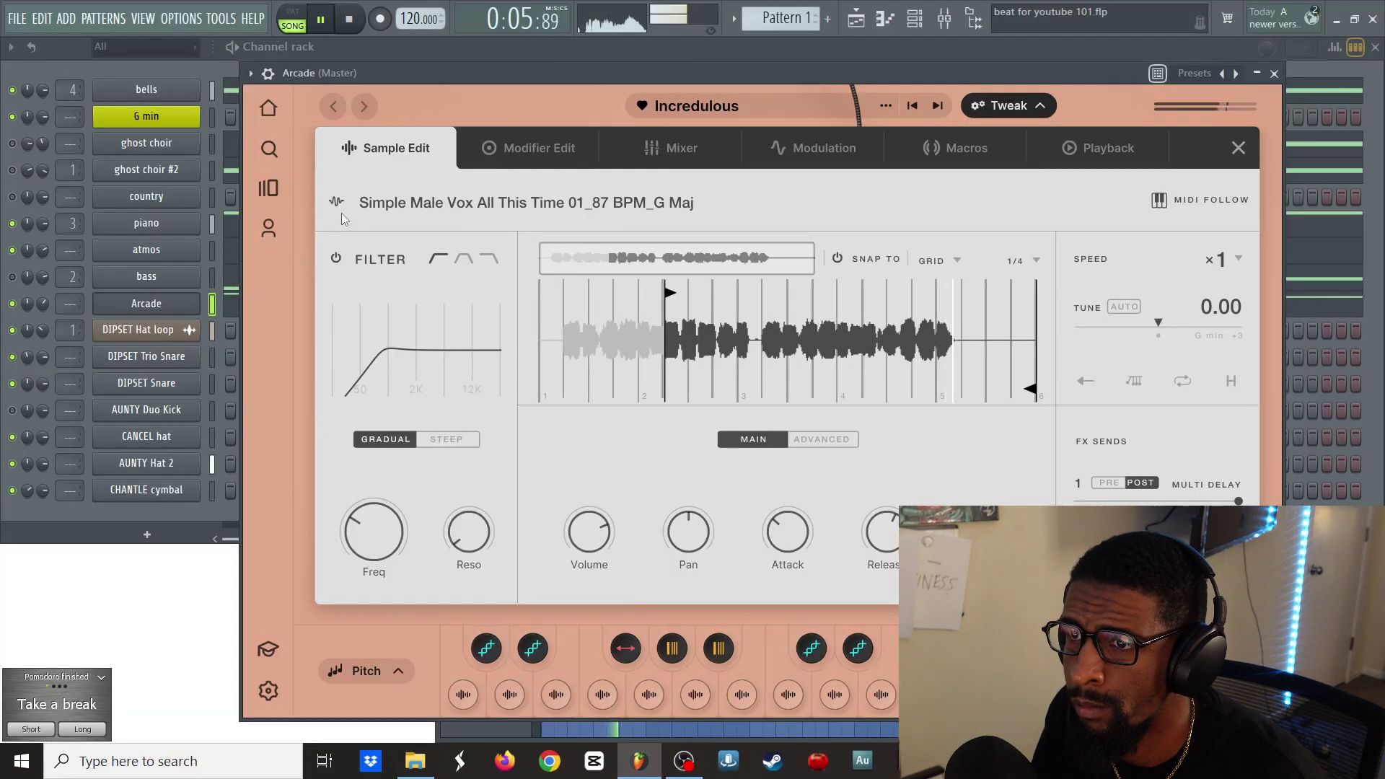
key("Escape")
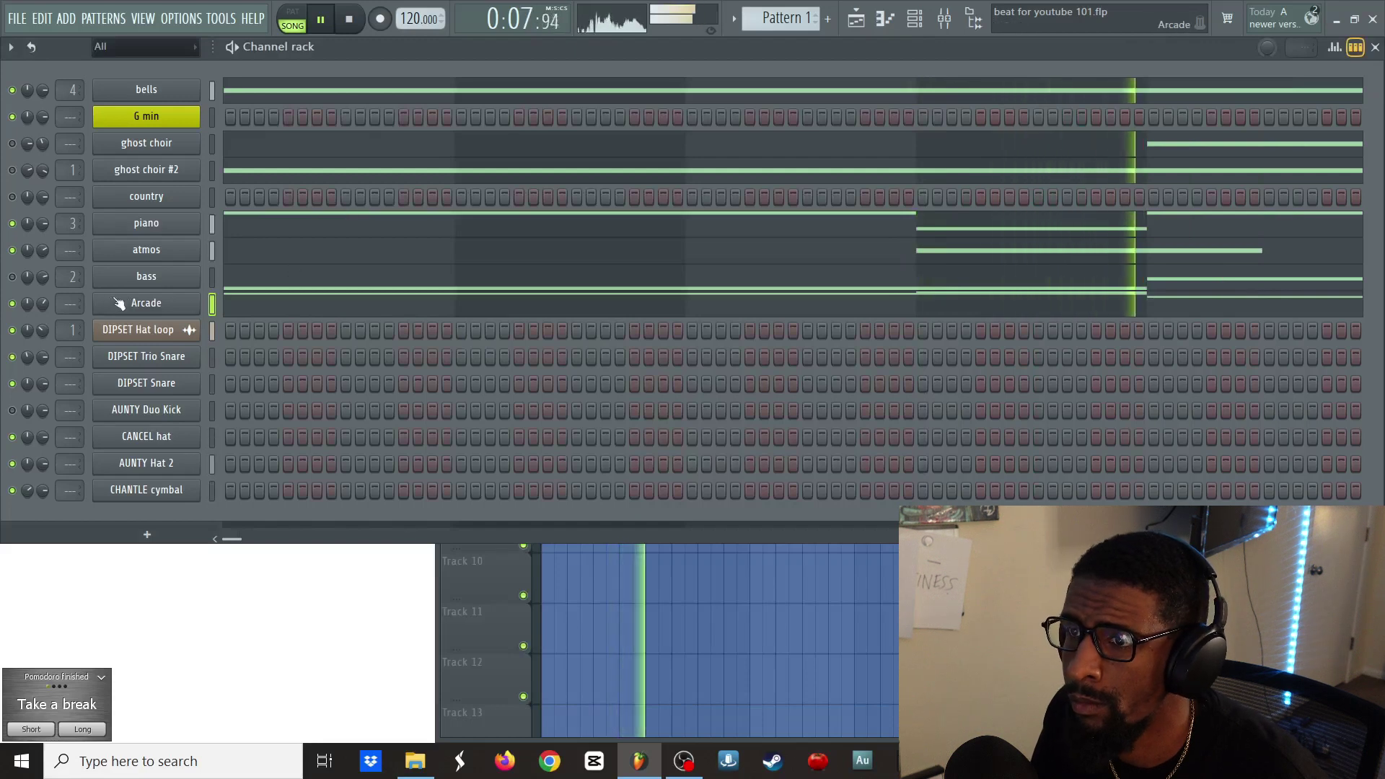
left_click_drag(43, 304, 42, 305)
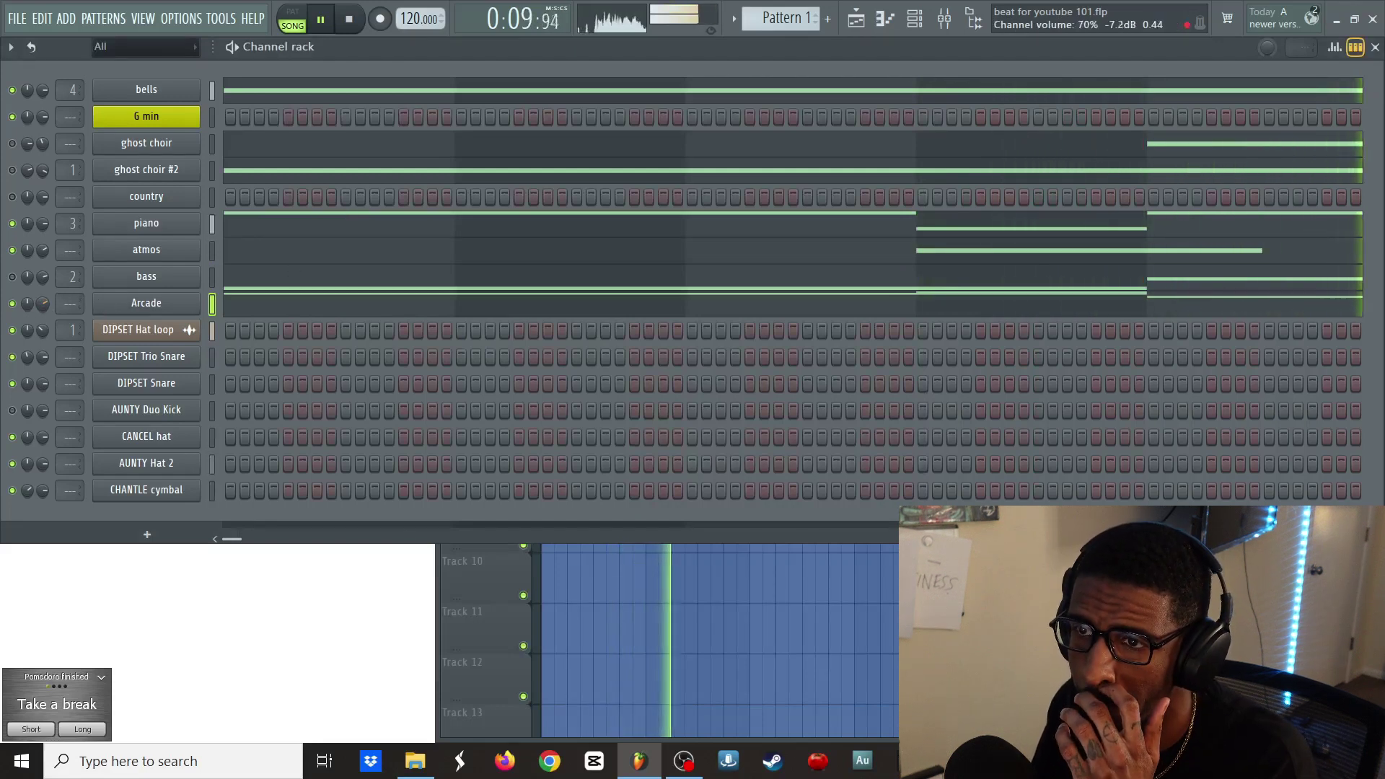
left_click(265, 303)
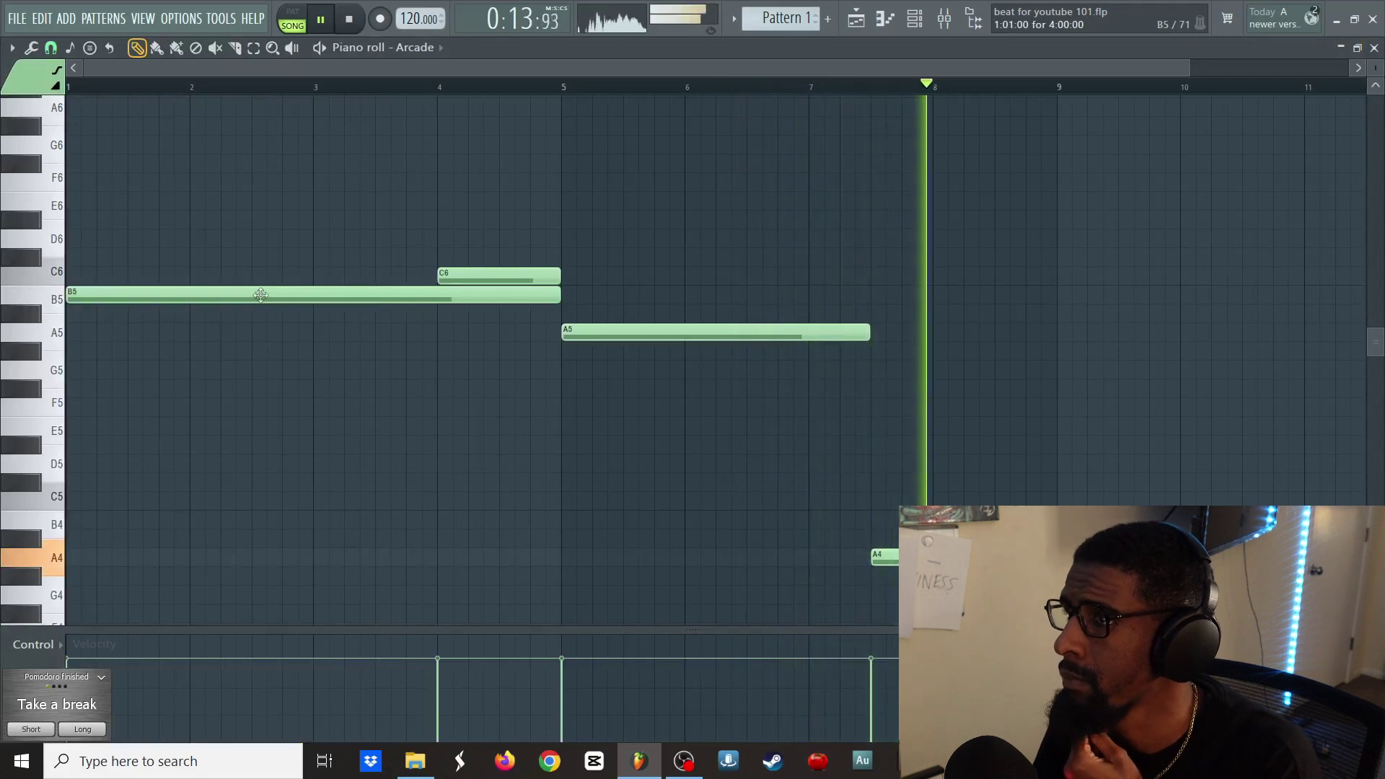
key("Escape")
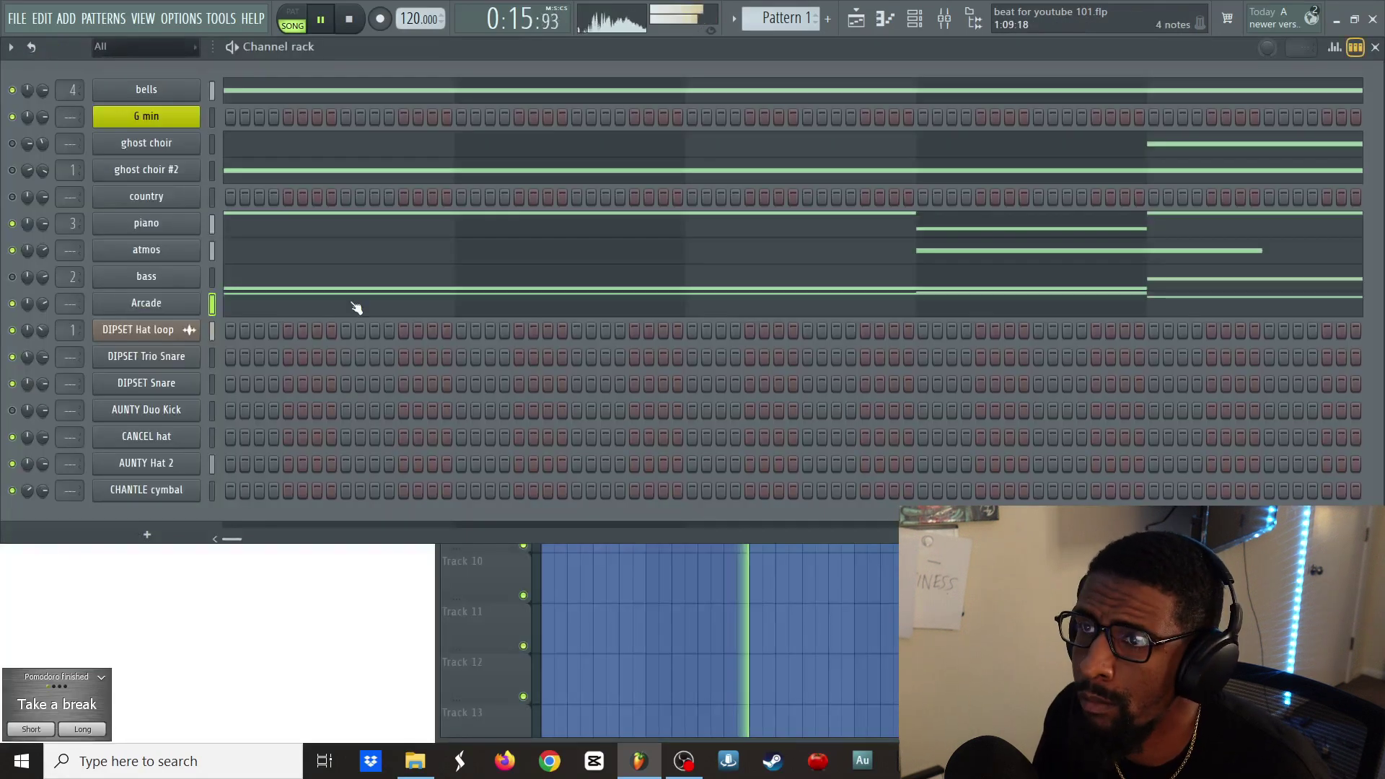
- Mute the DIPSET Hat loop playlist track, unmute the AUNTY Duo Kick and bass channels, and set the bass volume to 72%
left_click(679, 628)
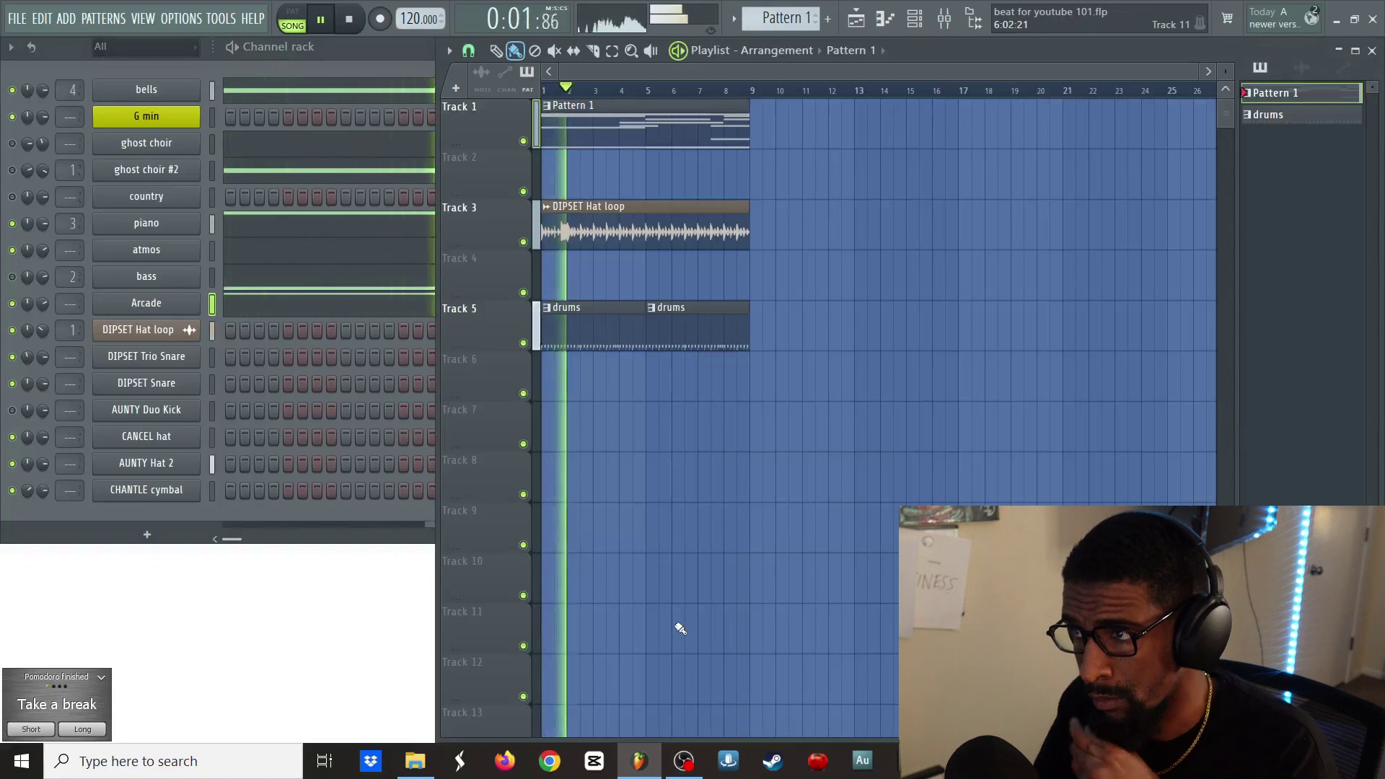
left_click(524, 241)
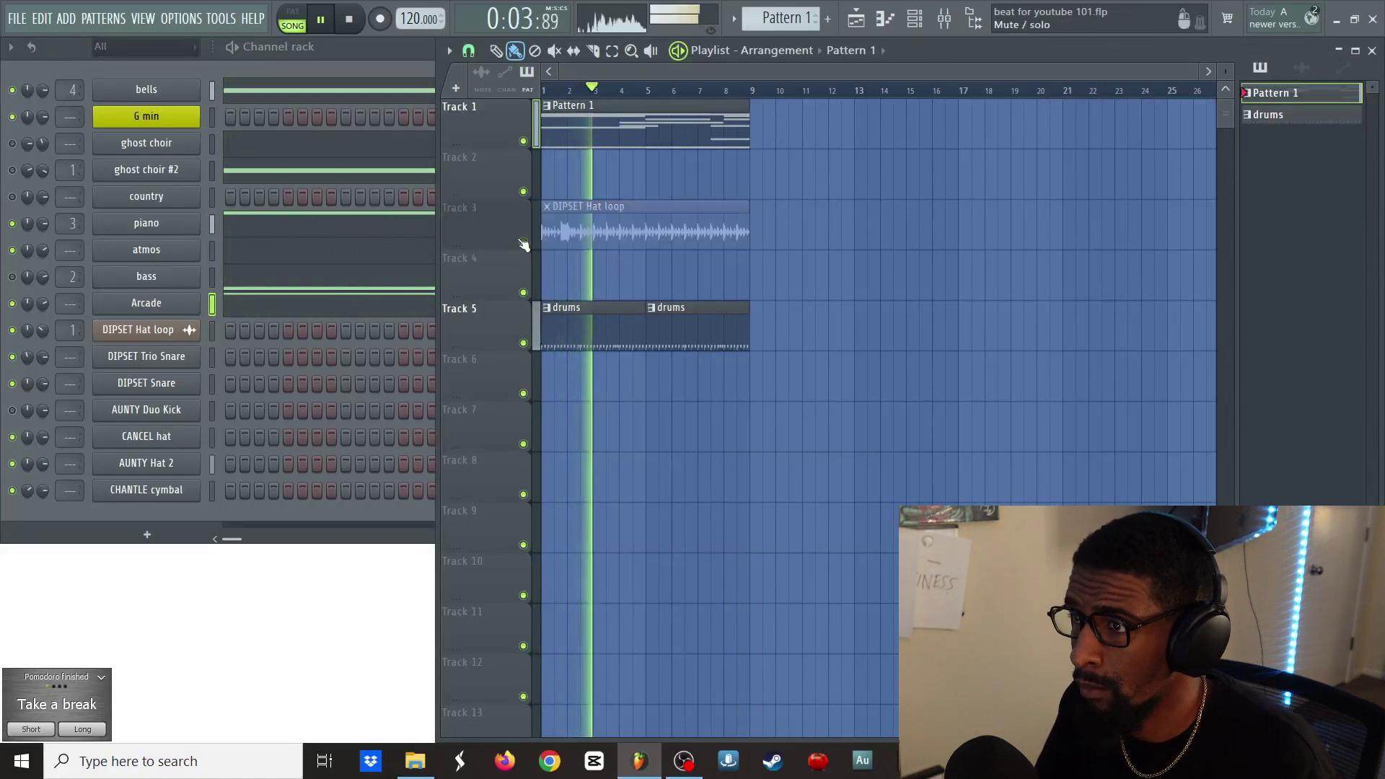
left_click(590, 318)
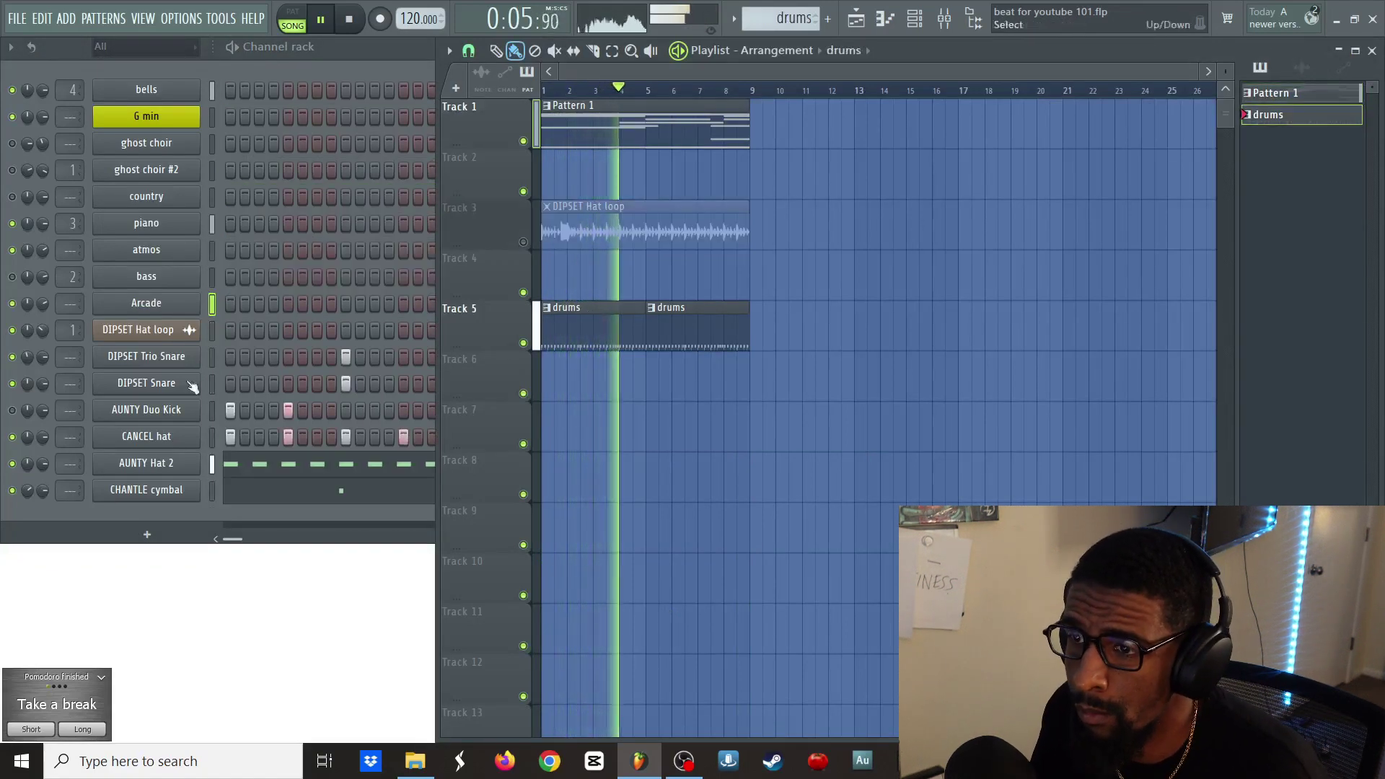
left_click(10, 489)
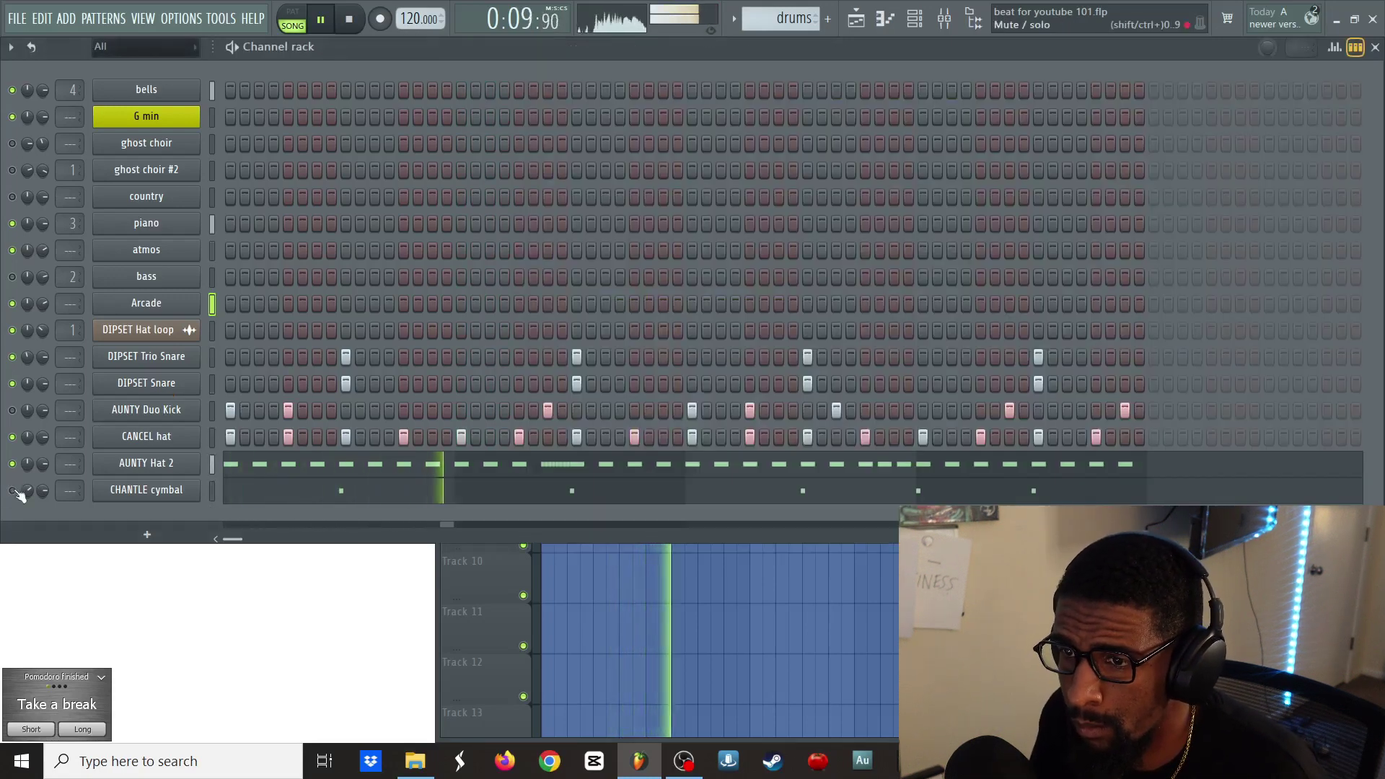
left_click(11, 413)
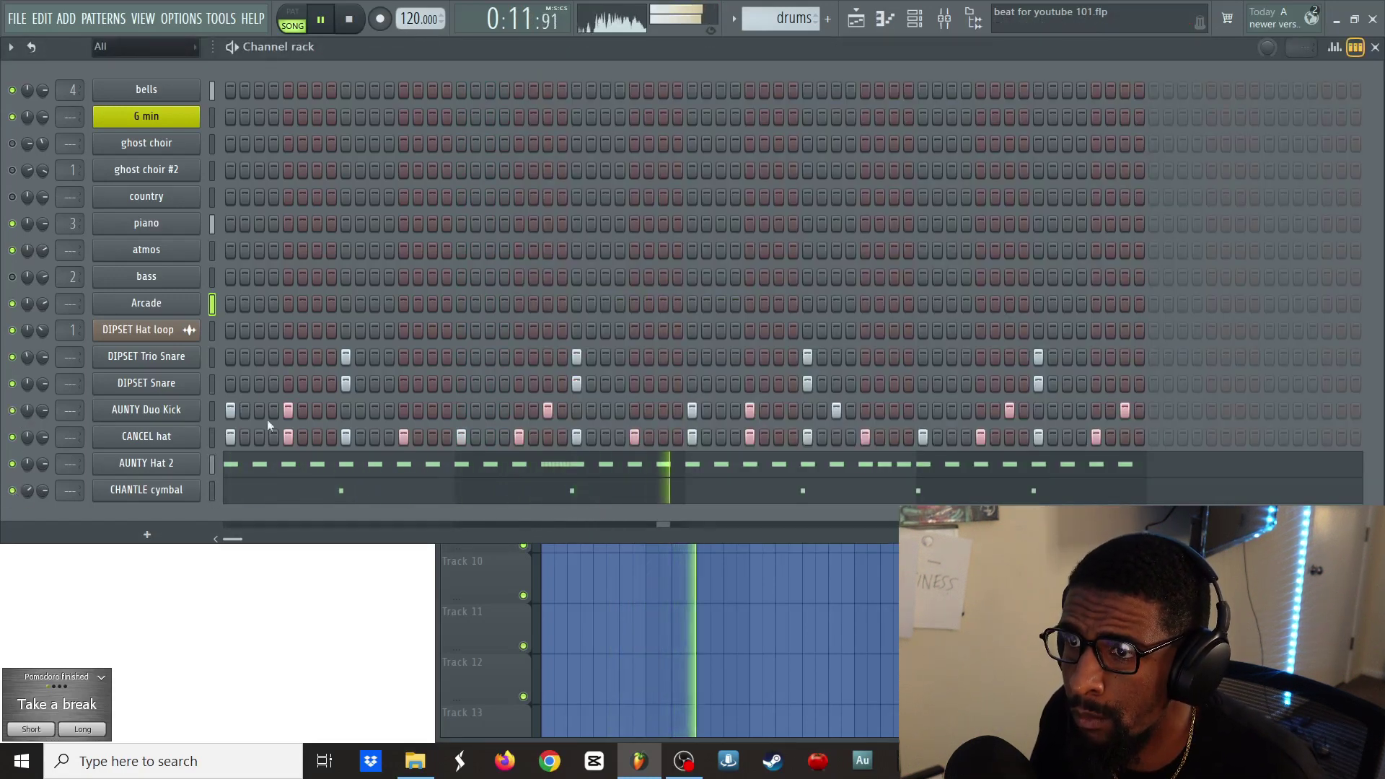
left_click(679, 573)
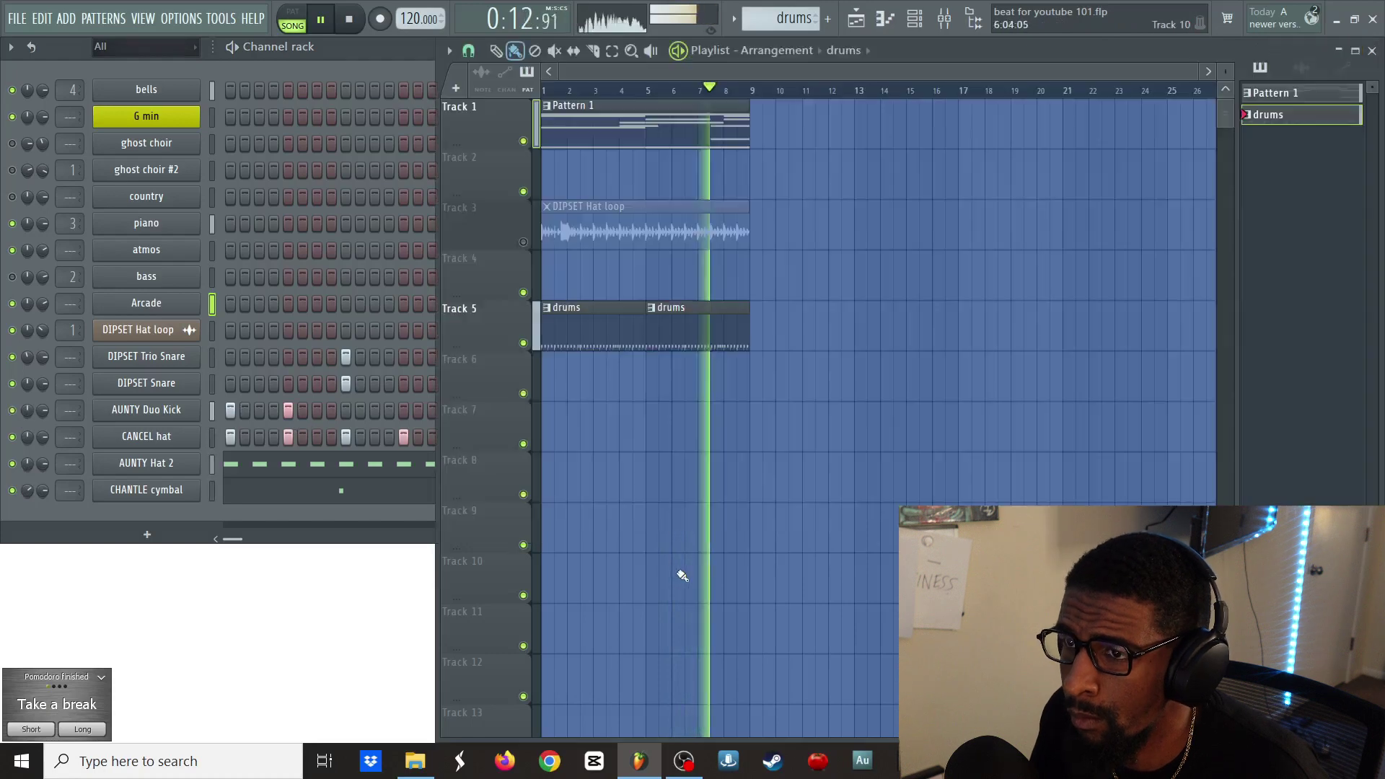
left_click(44, 283)
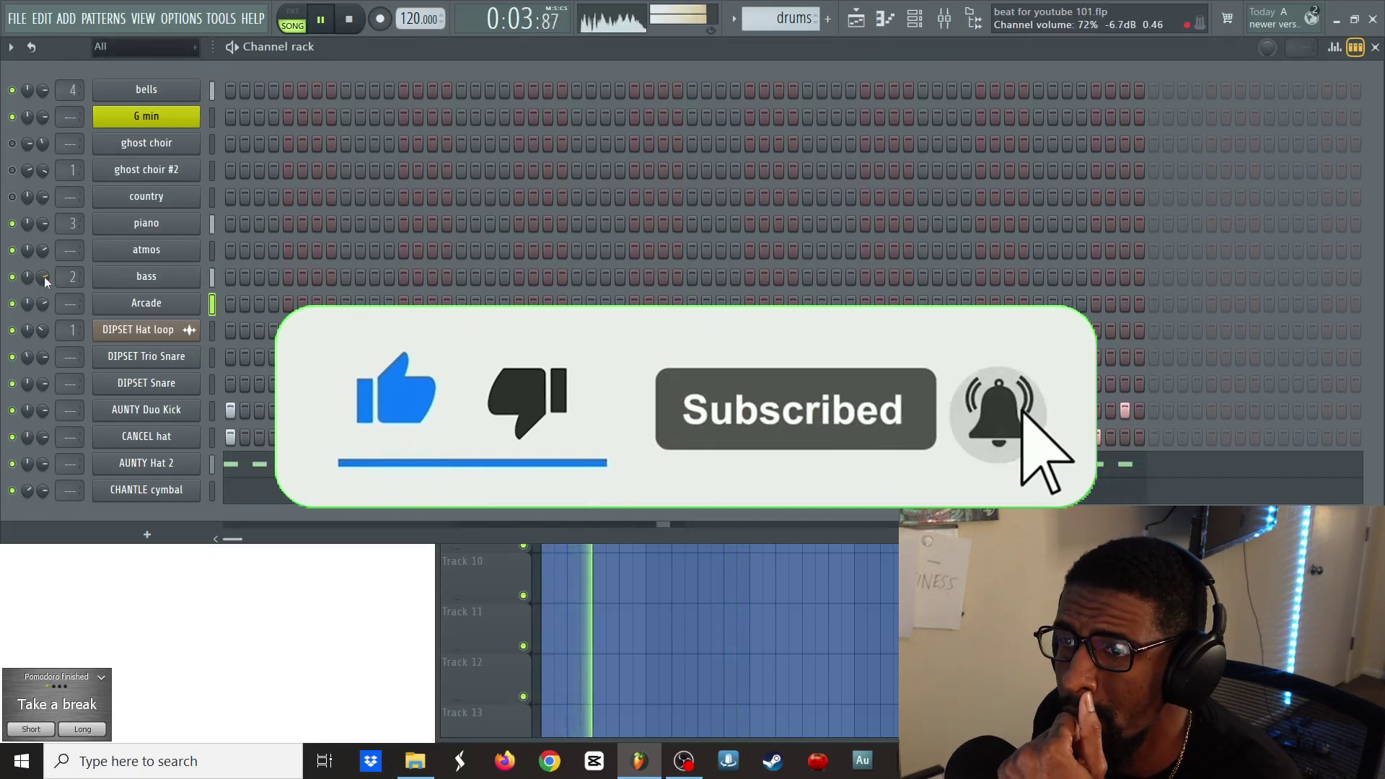
- Return to Pattern 1, stop playback, and route the Arcade channel to mixer track 5
left_click(696, 578)
left_click(581, 133)
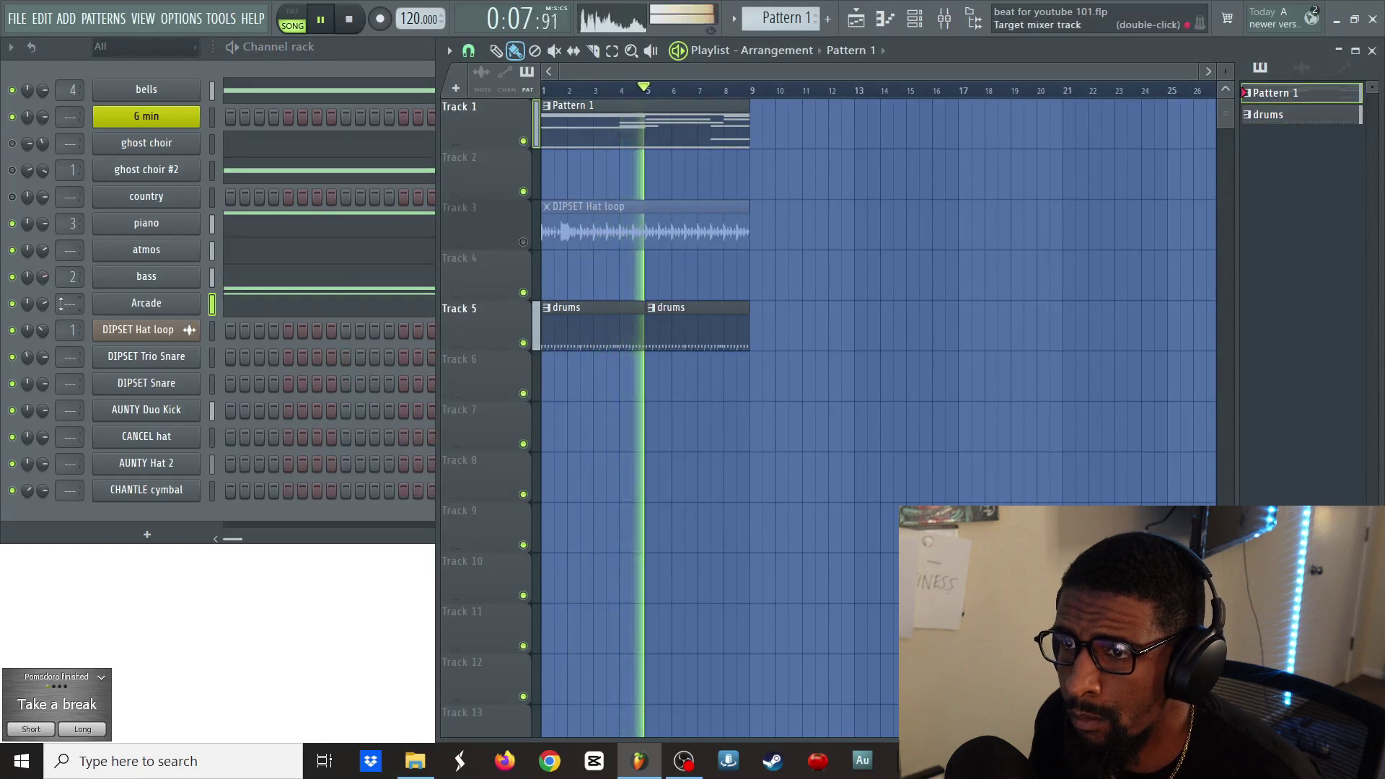
key("space")
scroll(60, 303, "up", 3)
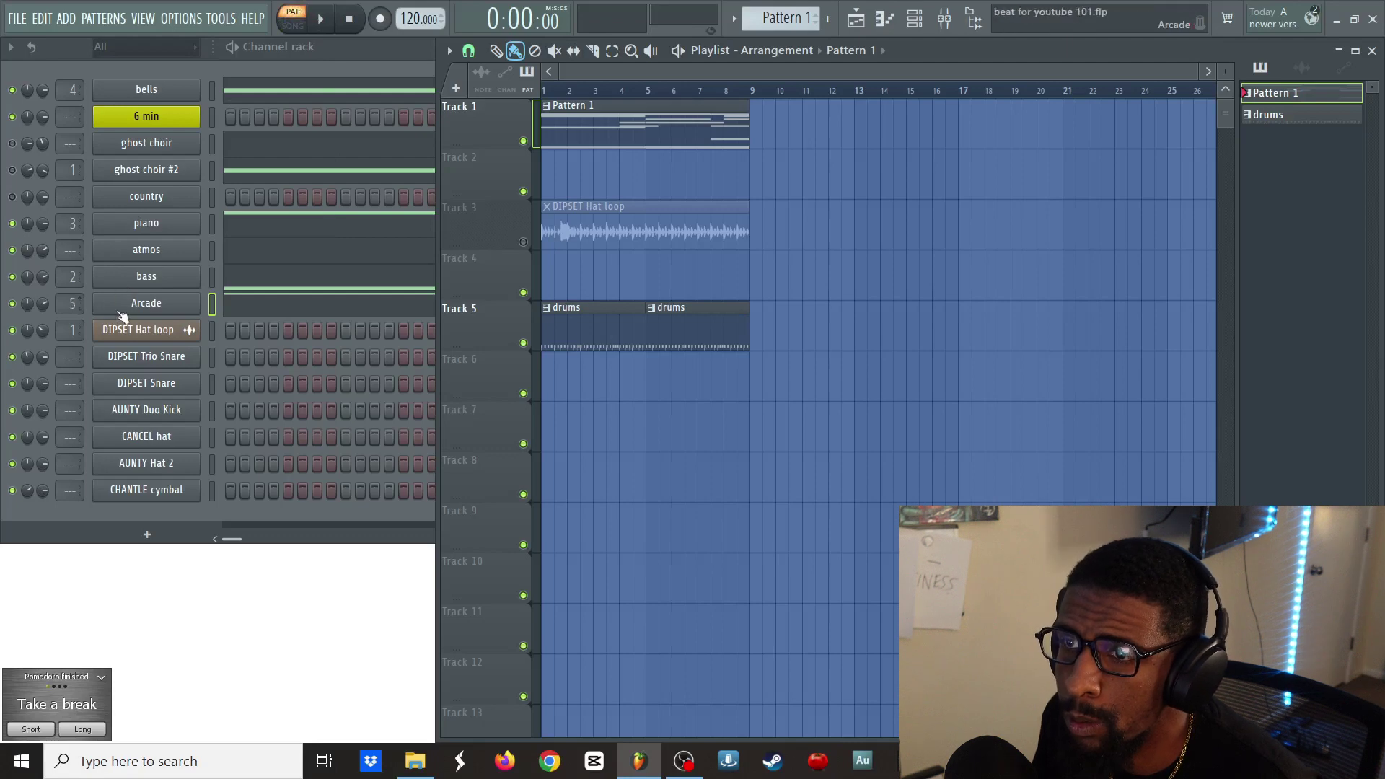
- Load the LX480 Essentials reverb into effect slot 5 of the Arcade channel's mixer track, Insert 5
left_click(164, 311)
left_click(945, 21)
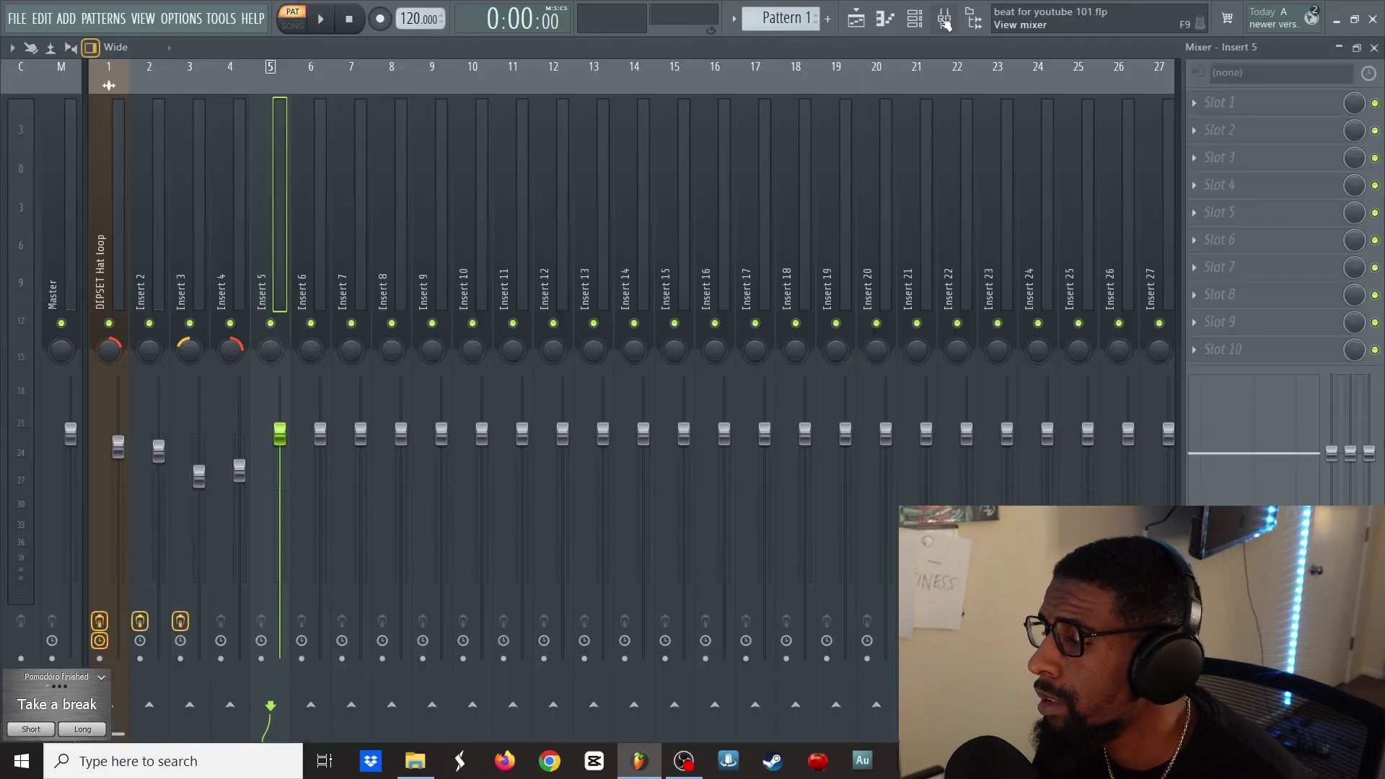
left_click(1237, 214)
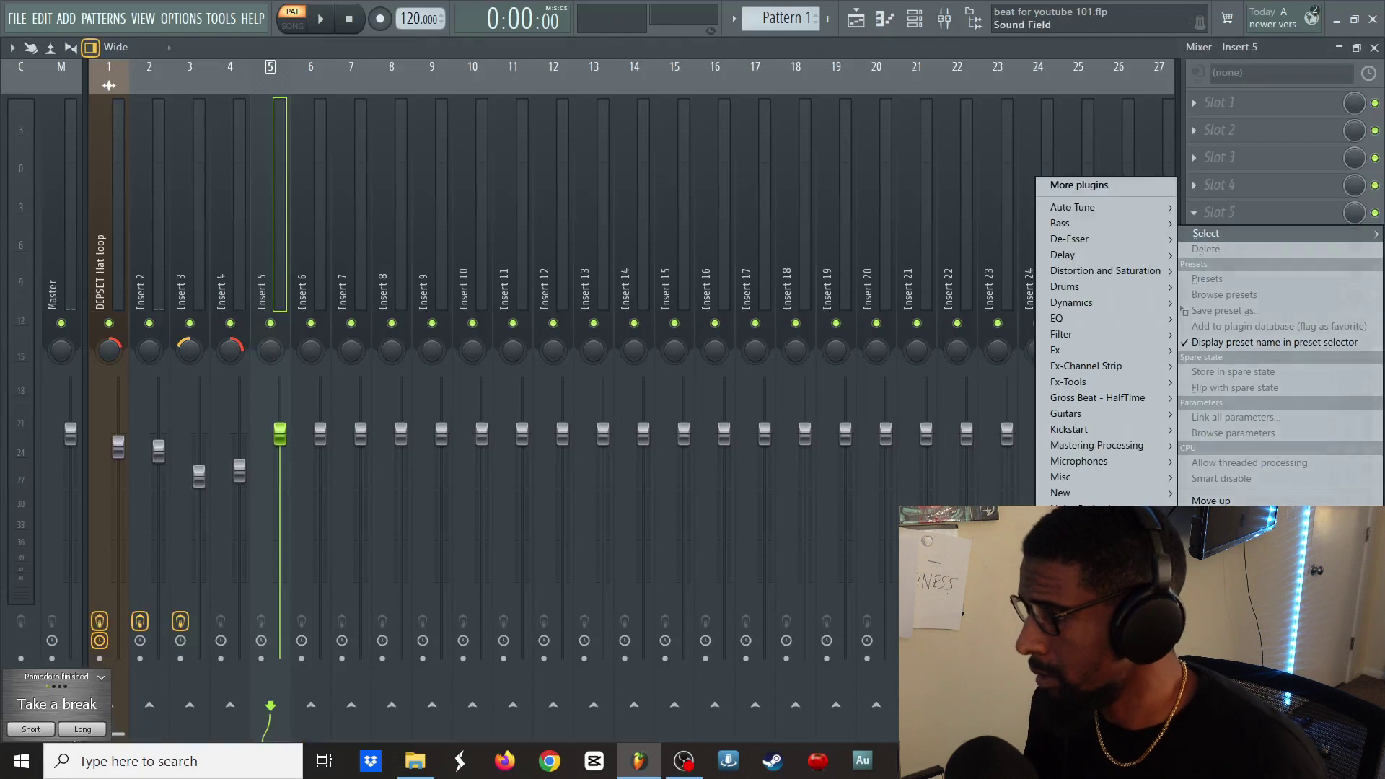
mouse_move(1104, 541)
mouse_move(953, 547)
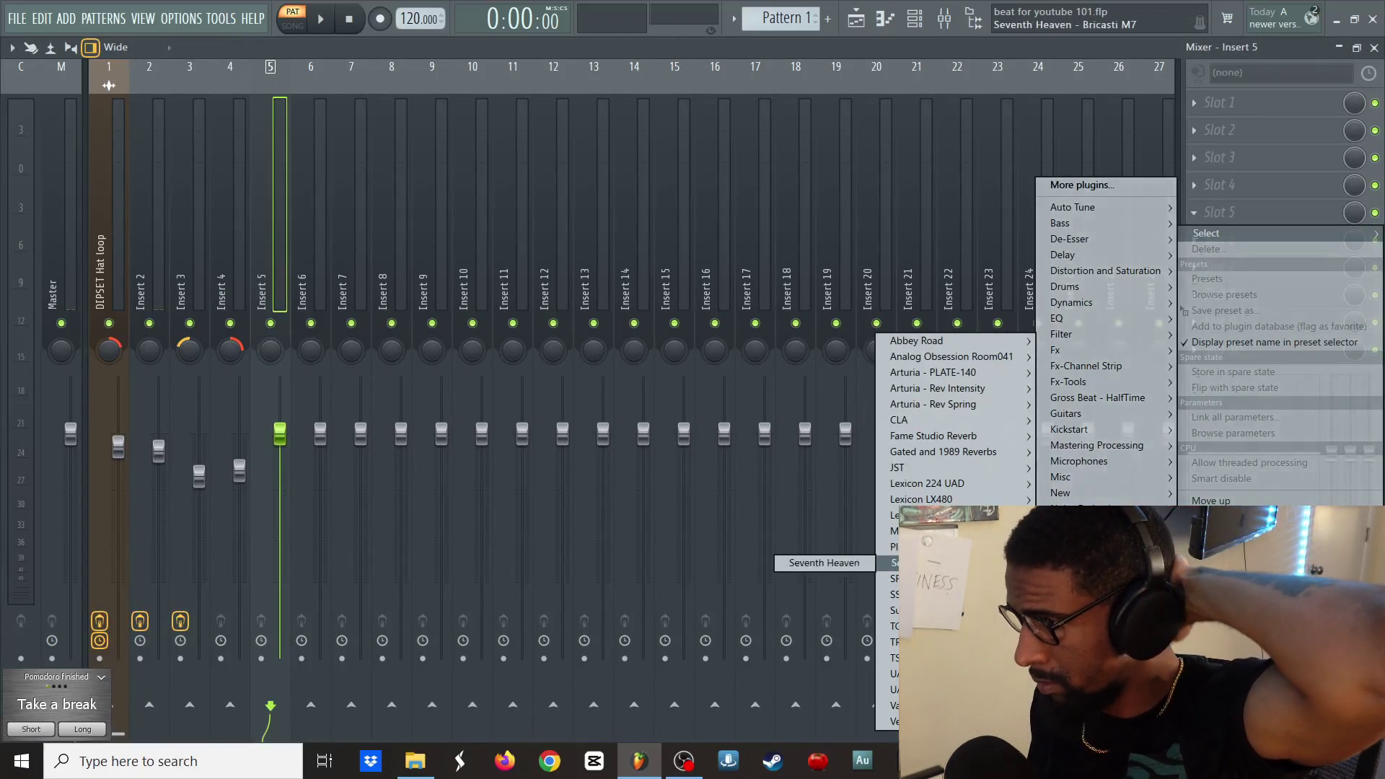
mouse_move(951, 500)
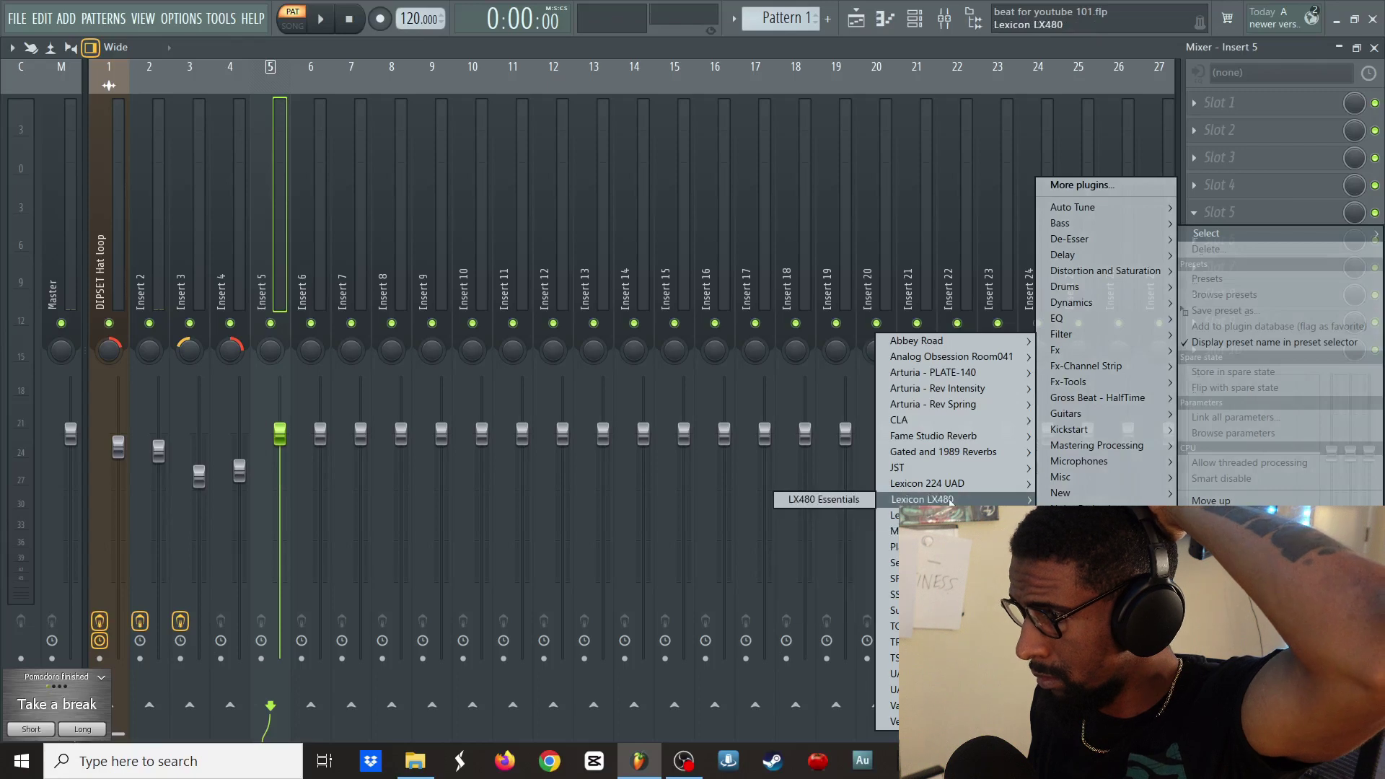
left_click(861, 503)
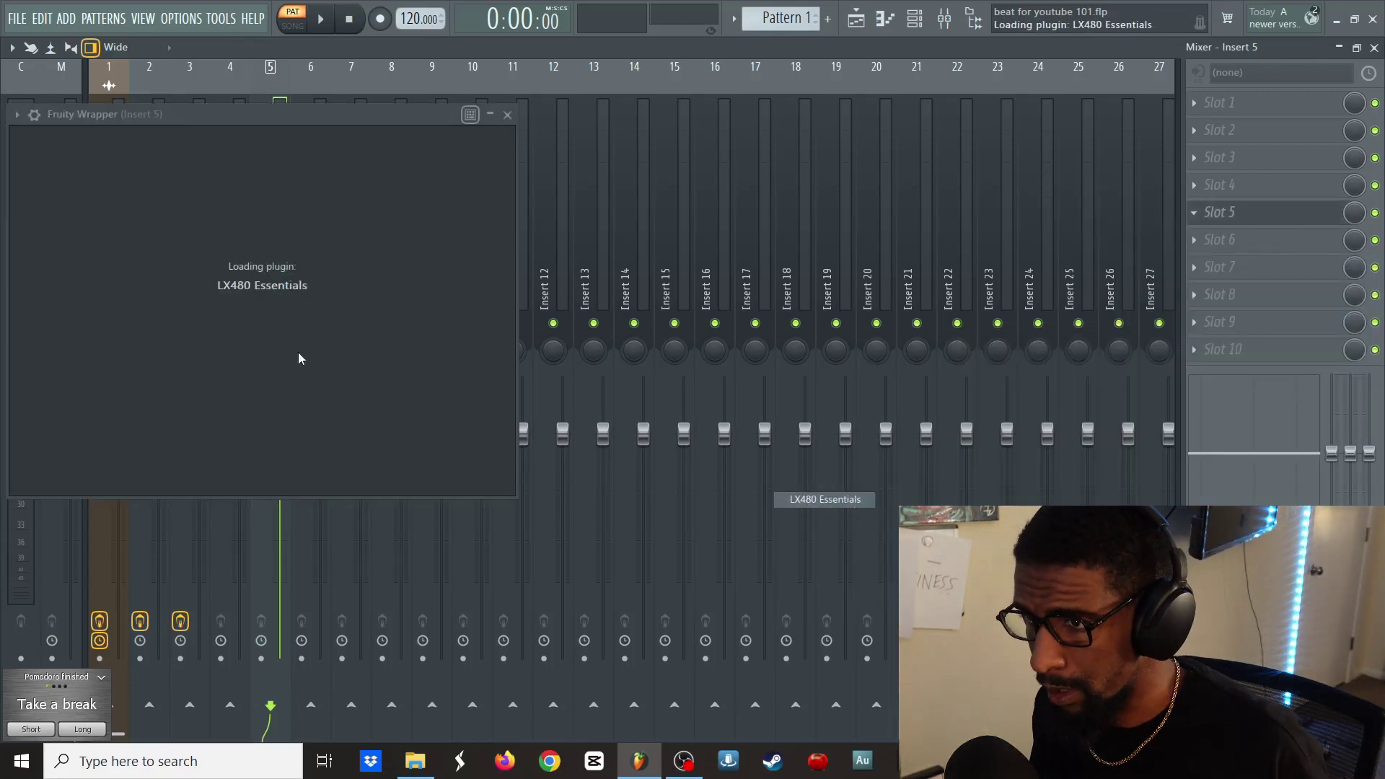
- Choose the Large Vocal Plate preset in LX480 Essentials and audition the pattern with it
left_click(137, 625)
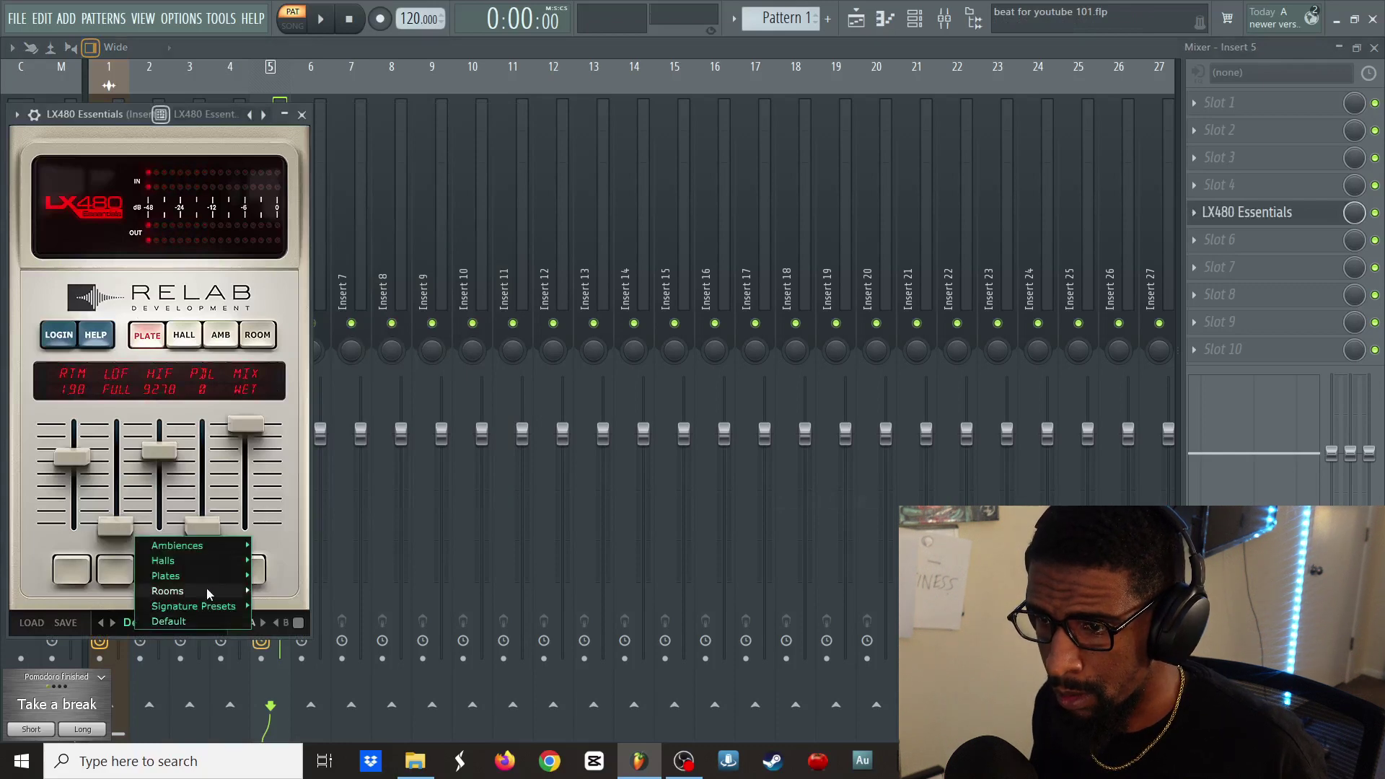
mouse_move(220, 596)
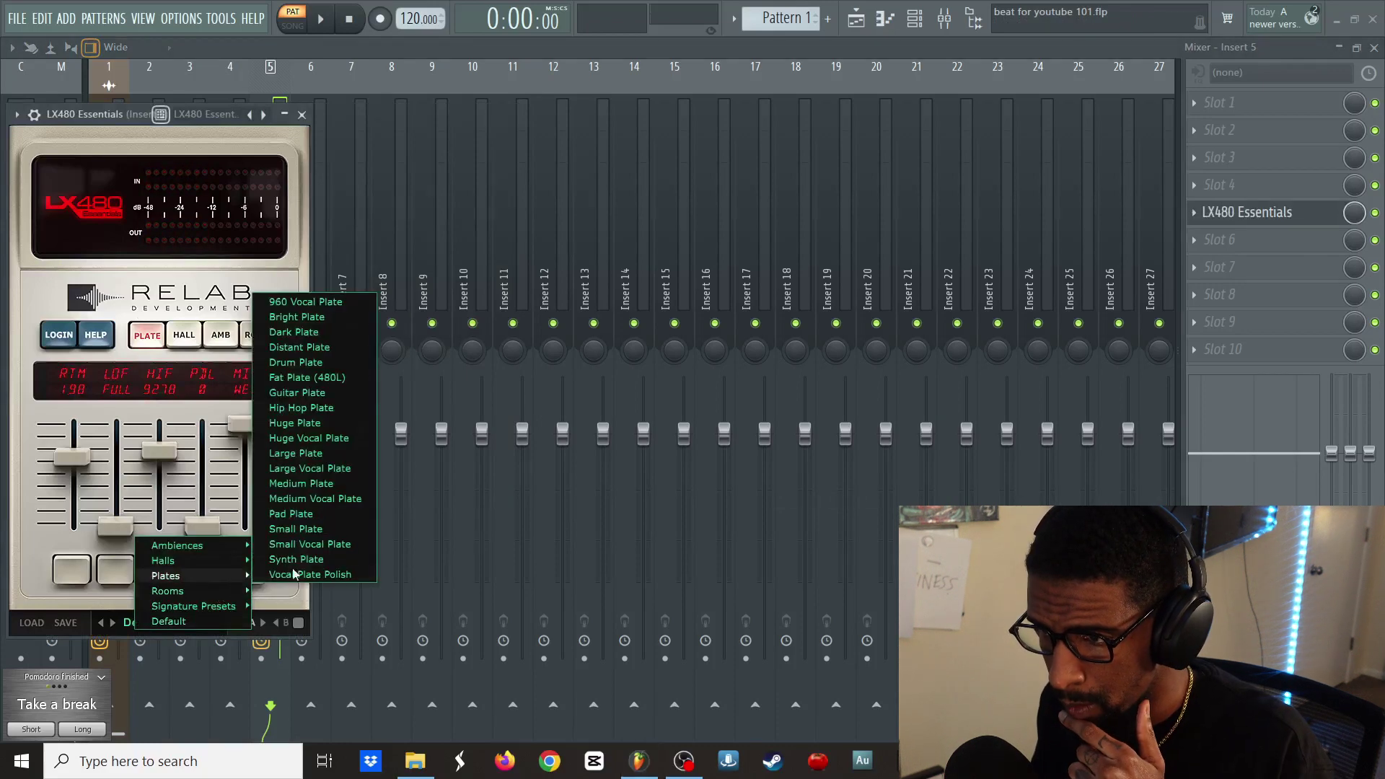
left_click(323, 469)
left_click_drag(111, 118, 427, 110)
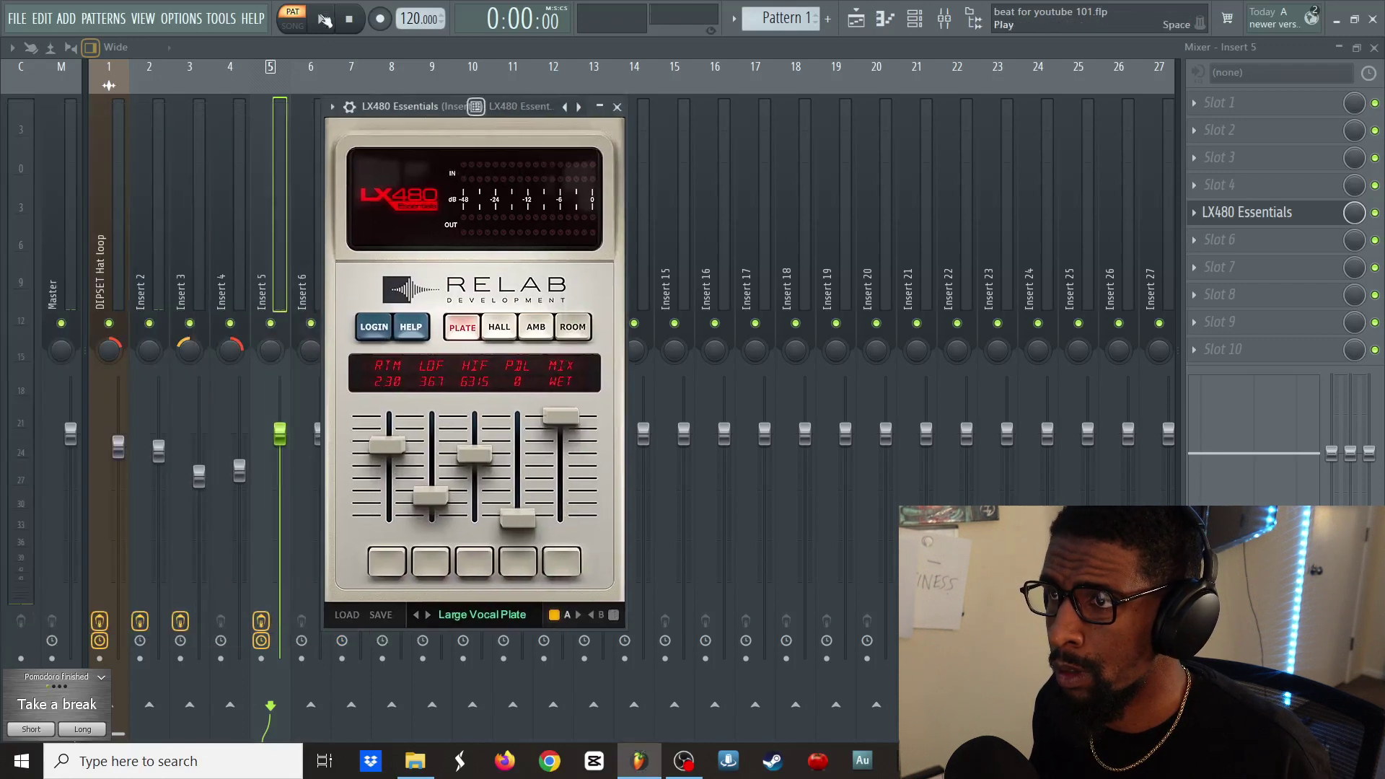
left_click(325, 22)
left_click(350, 19)
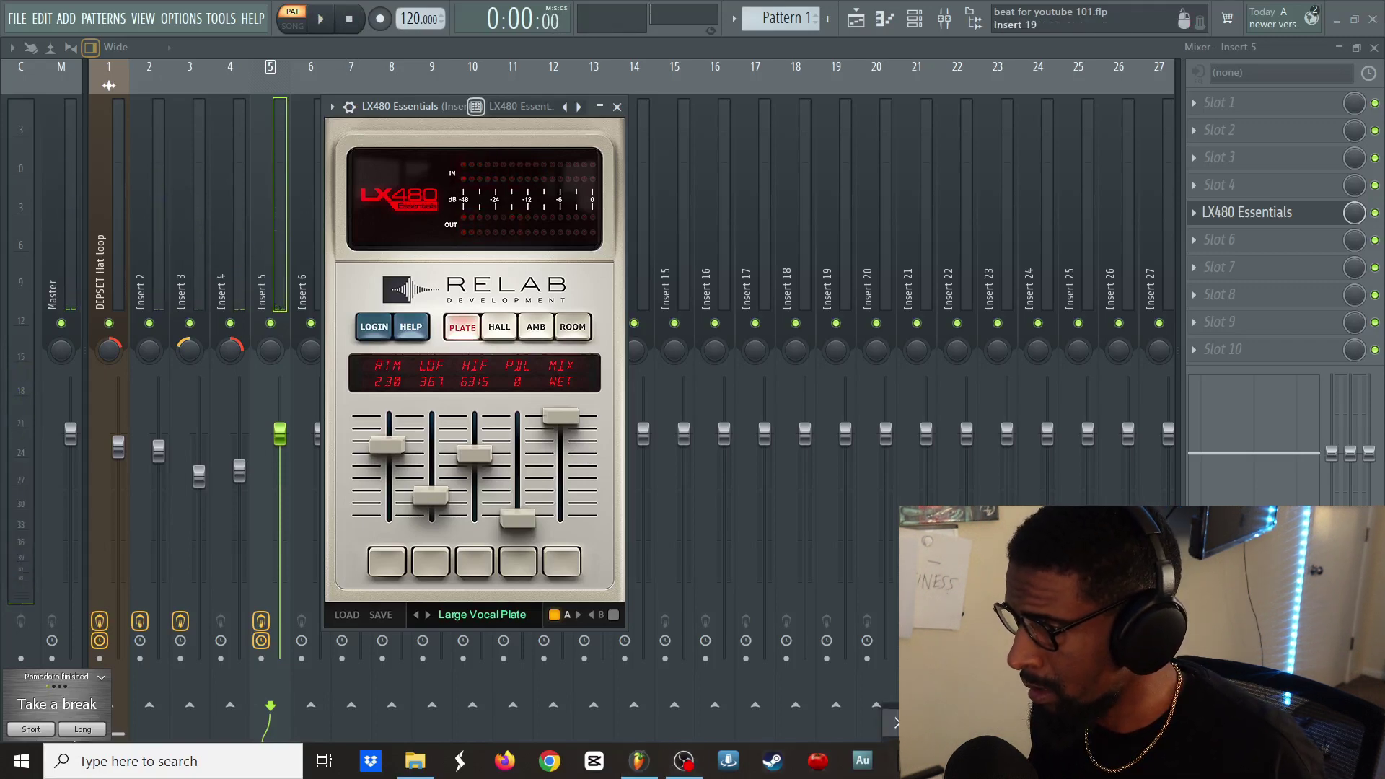
- Solo the Arcade channel in the channel rack and unmute the piano channel alongside it
left_click(275, 52)
key("F9")
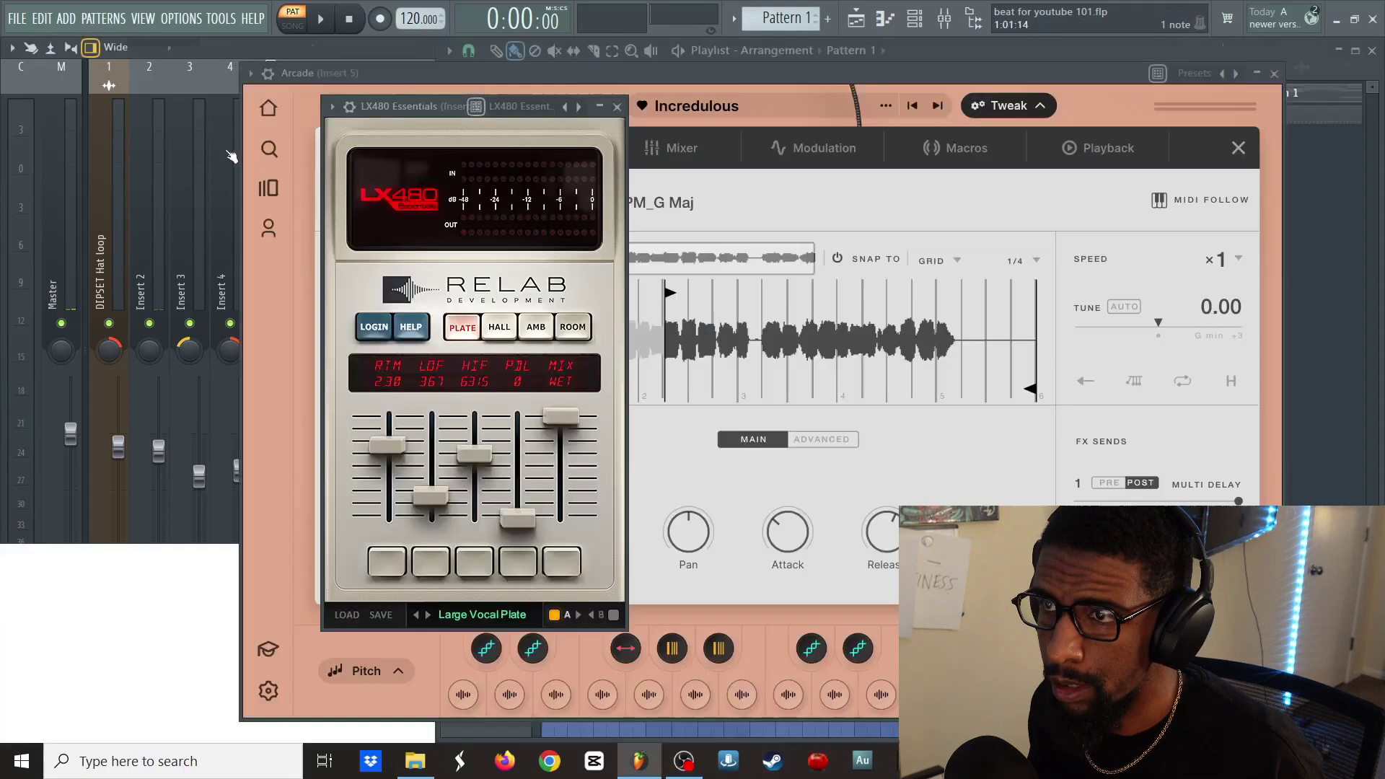
left_click(187, 69)
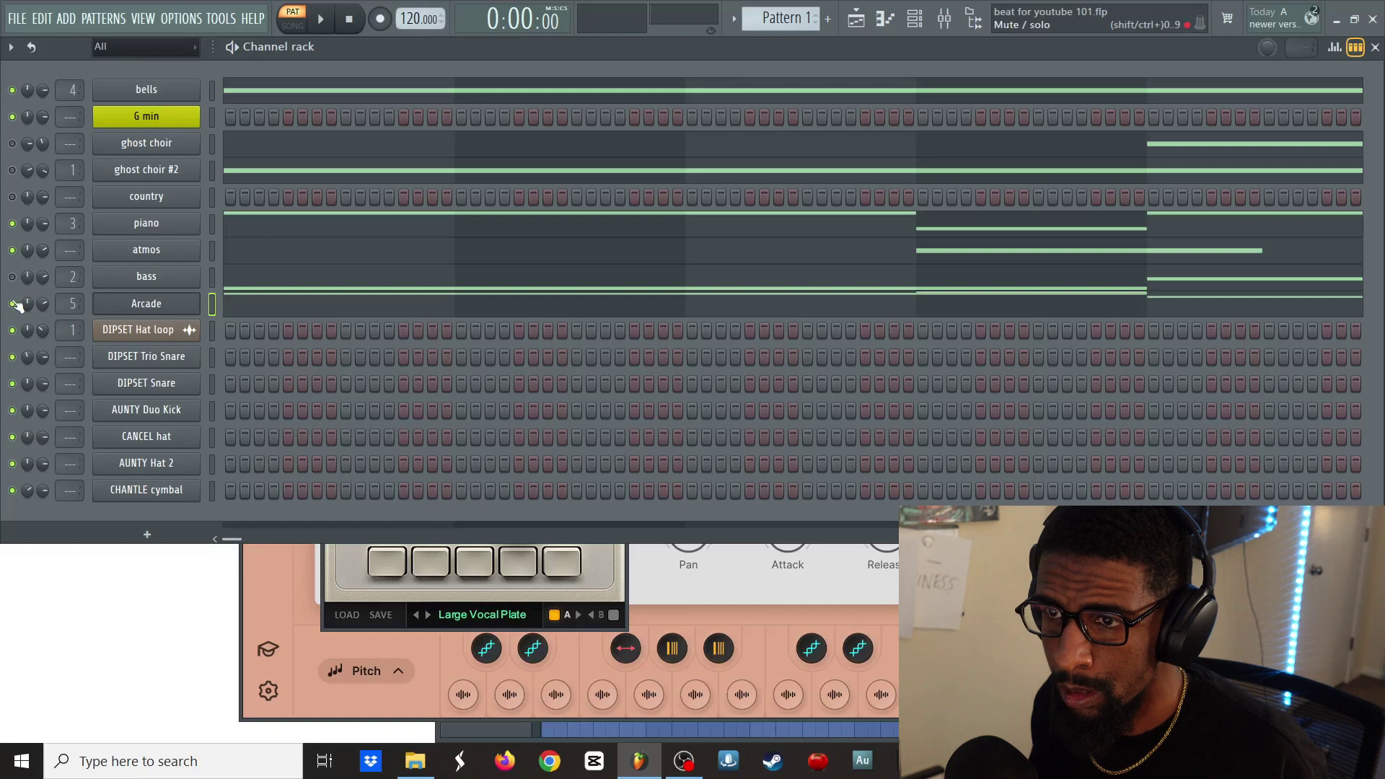
right_click(14, 303)
left_click(29, 310)
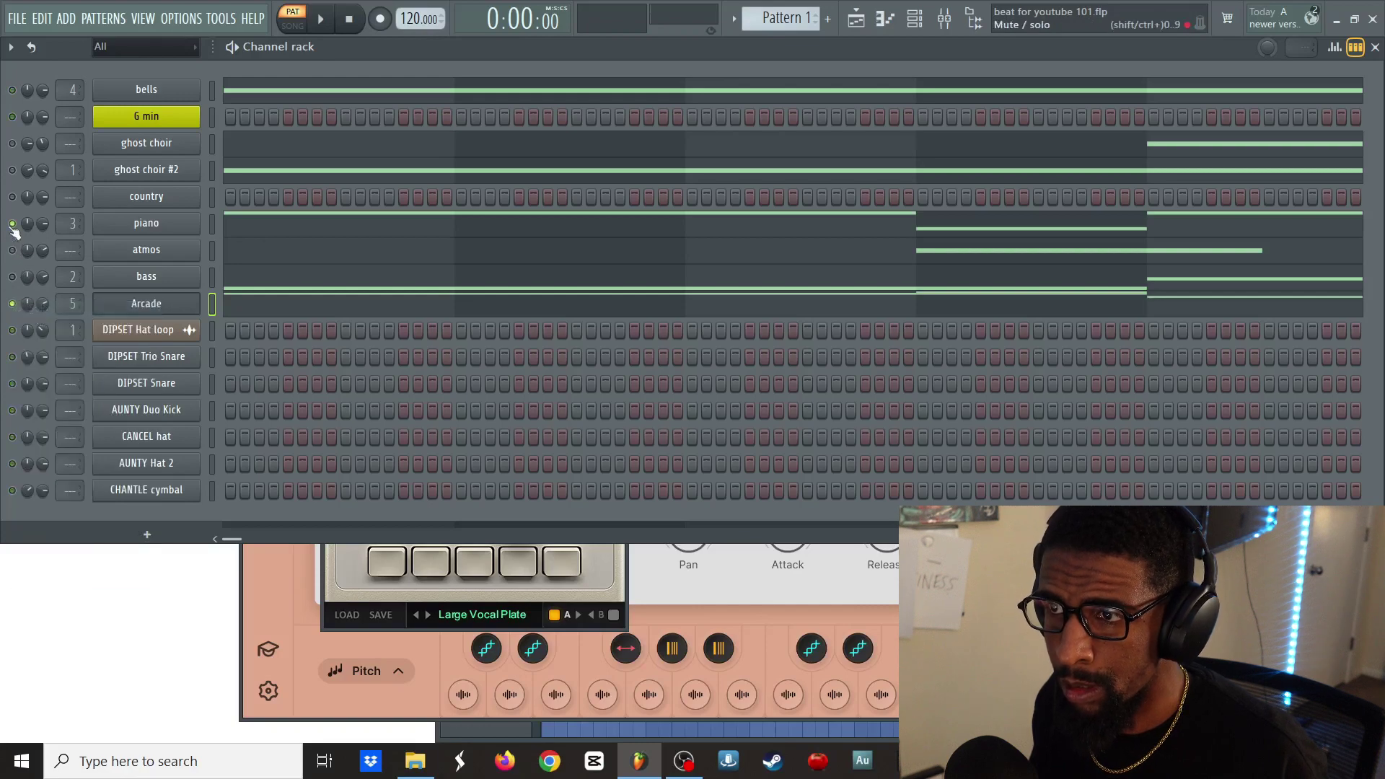
left_click(276, 260)
key("F7")
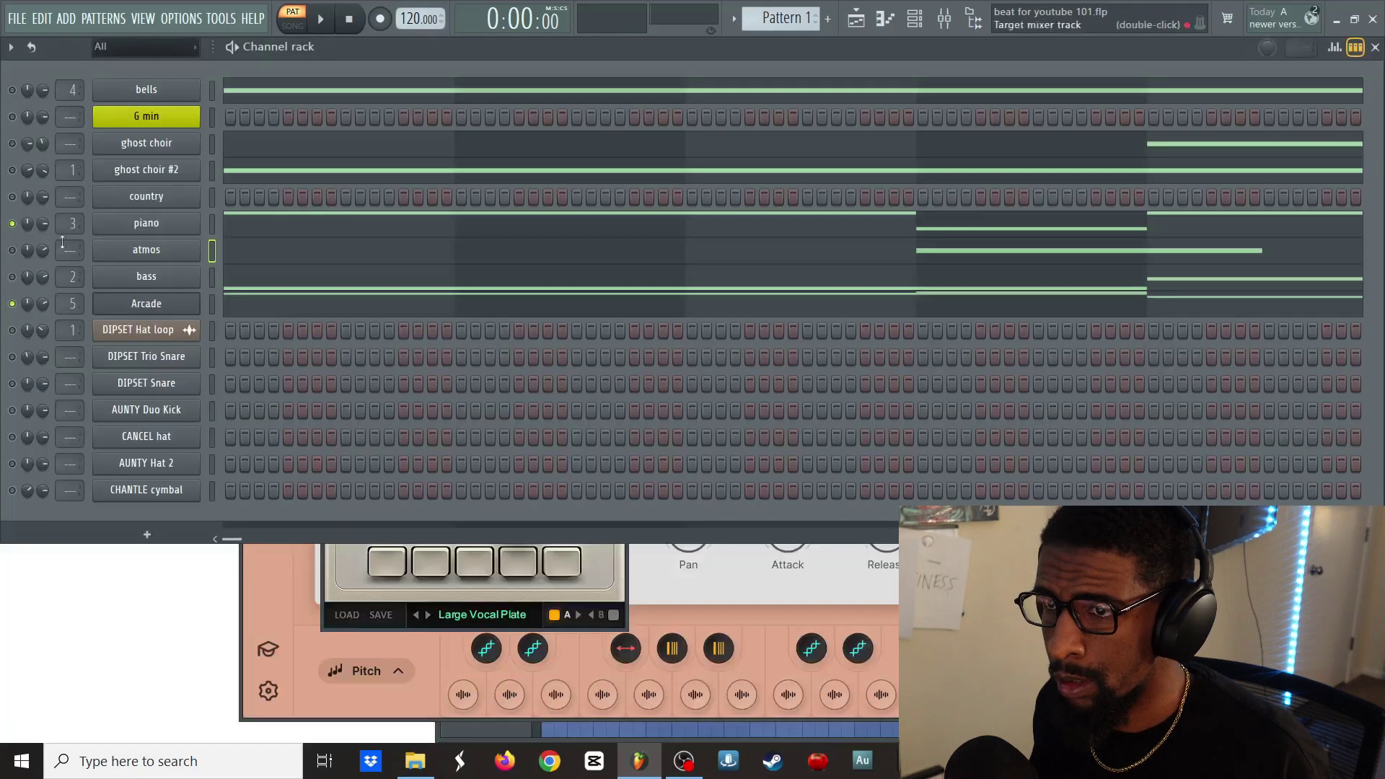
- Play the piano and Arcade vocals while lowering the LX480 reverb mix to 58/42, and switch playback to song mode
key("space")
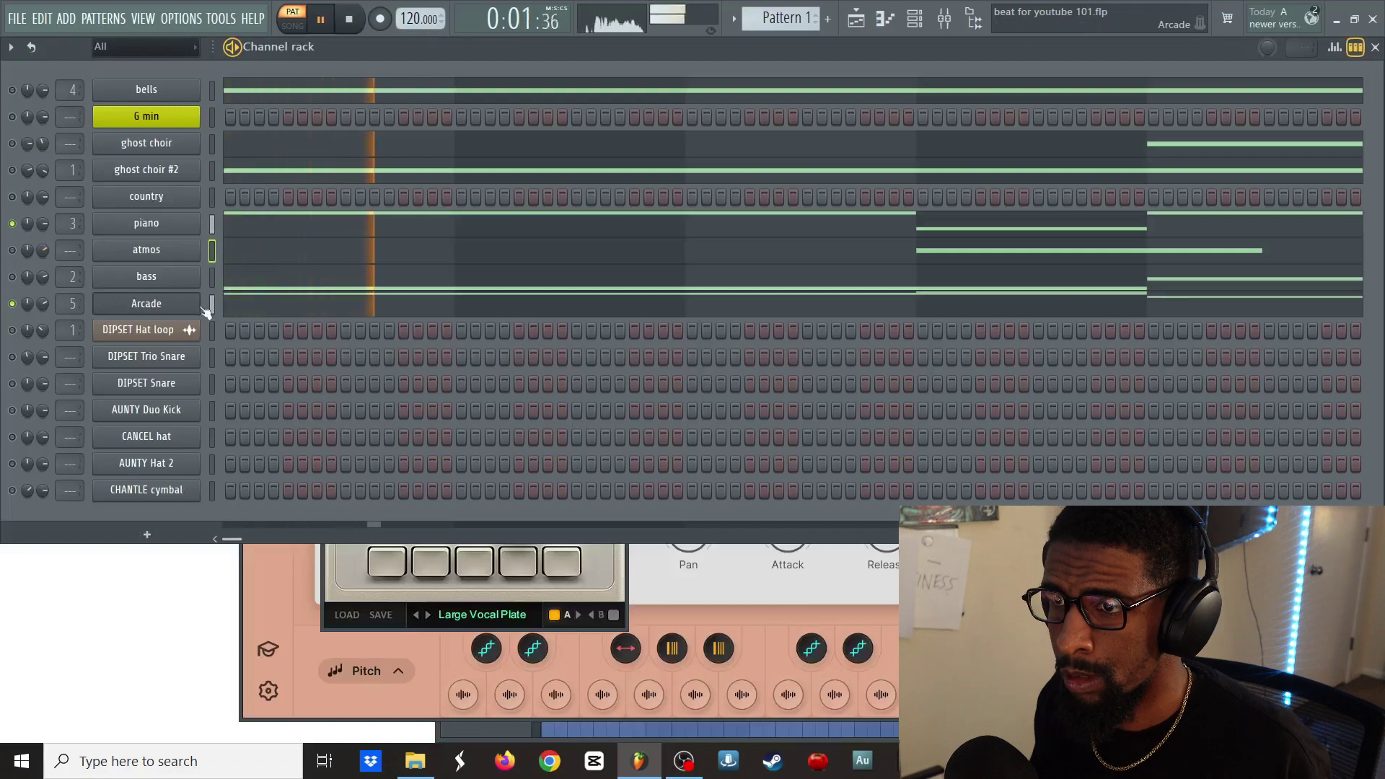
left_click(944, 18)
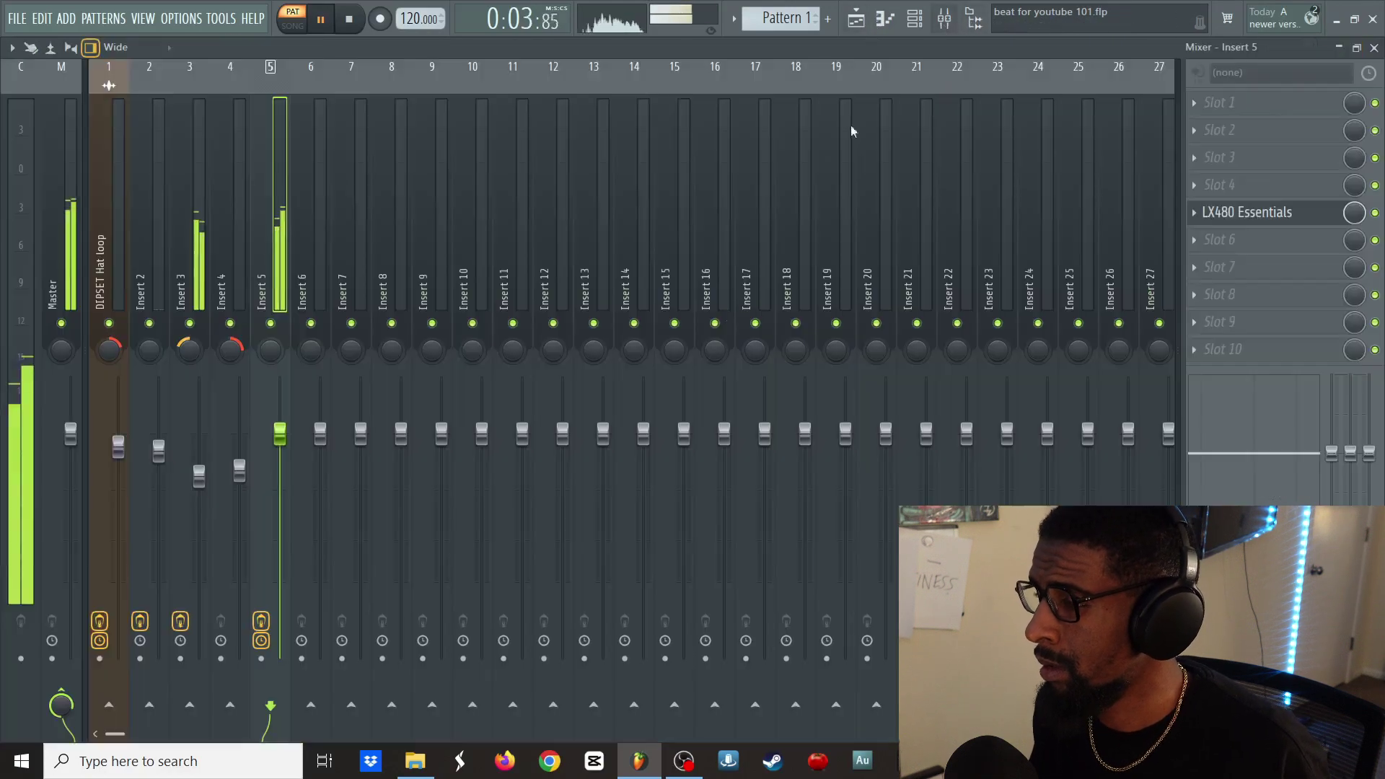
left_click(1284, 211)
left_click_drag(567, 404, 583, 478)
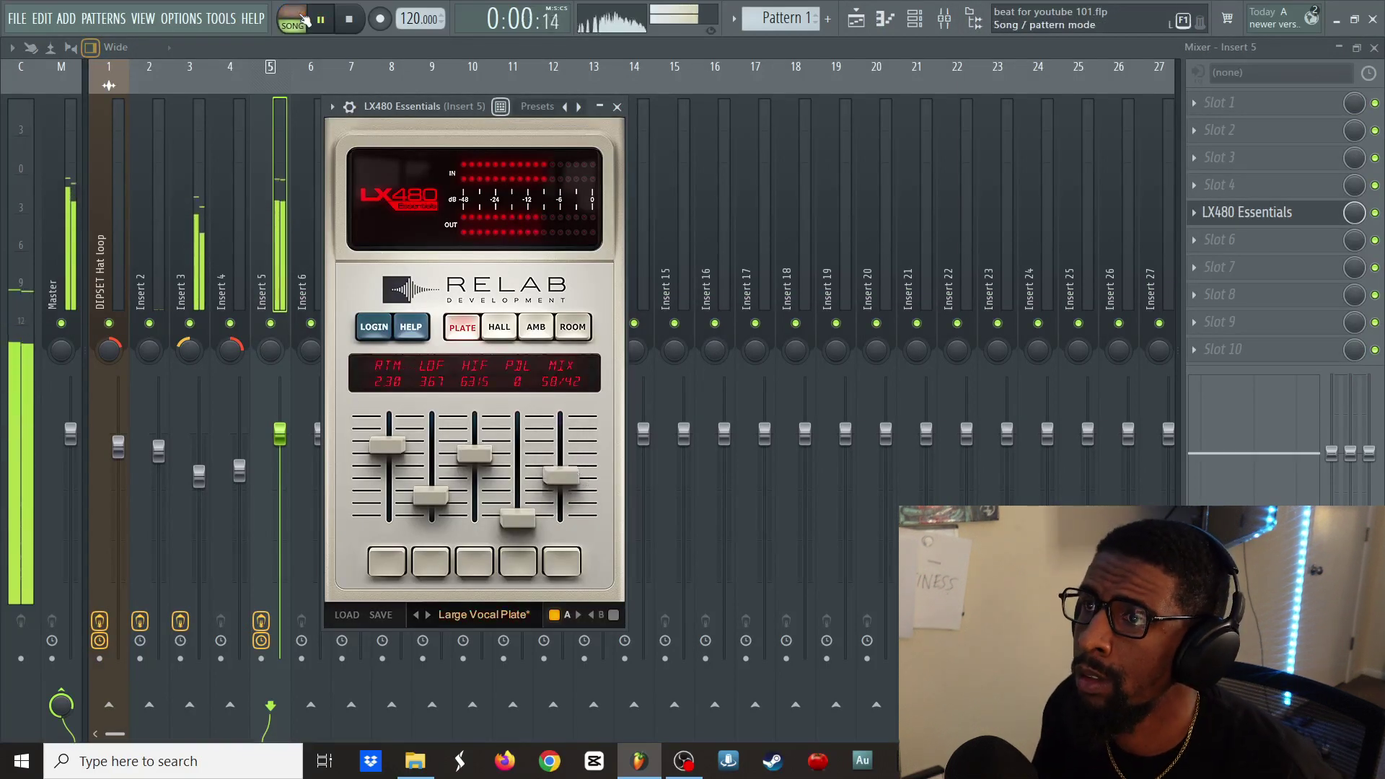
- Run the macro that switches smart disable for all plugins and close the open plugin windows
left_click(221, 19)
mouse_move(238, 73)
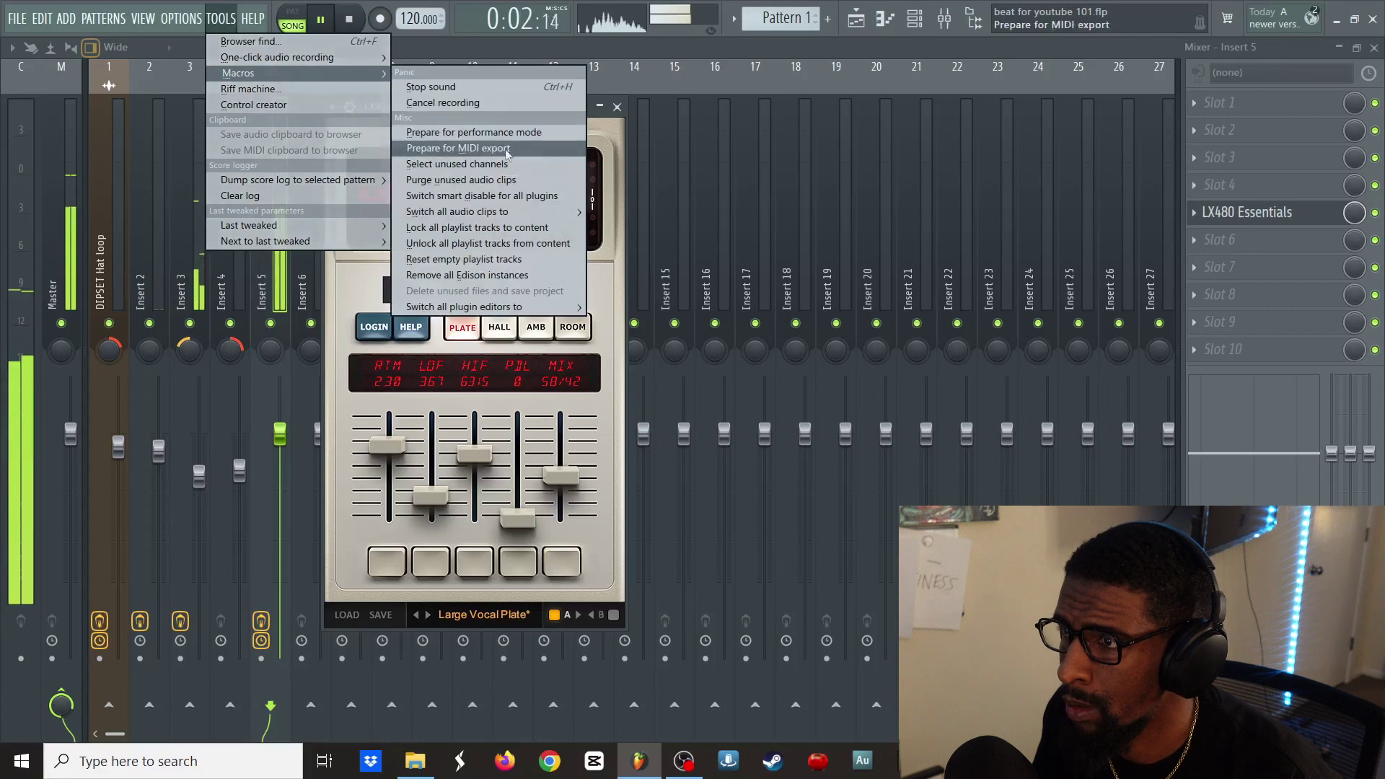
left_click(521, 197)
key("Escape")
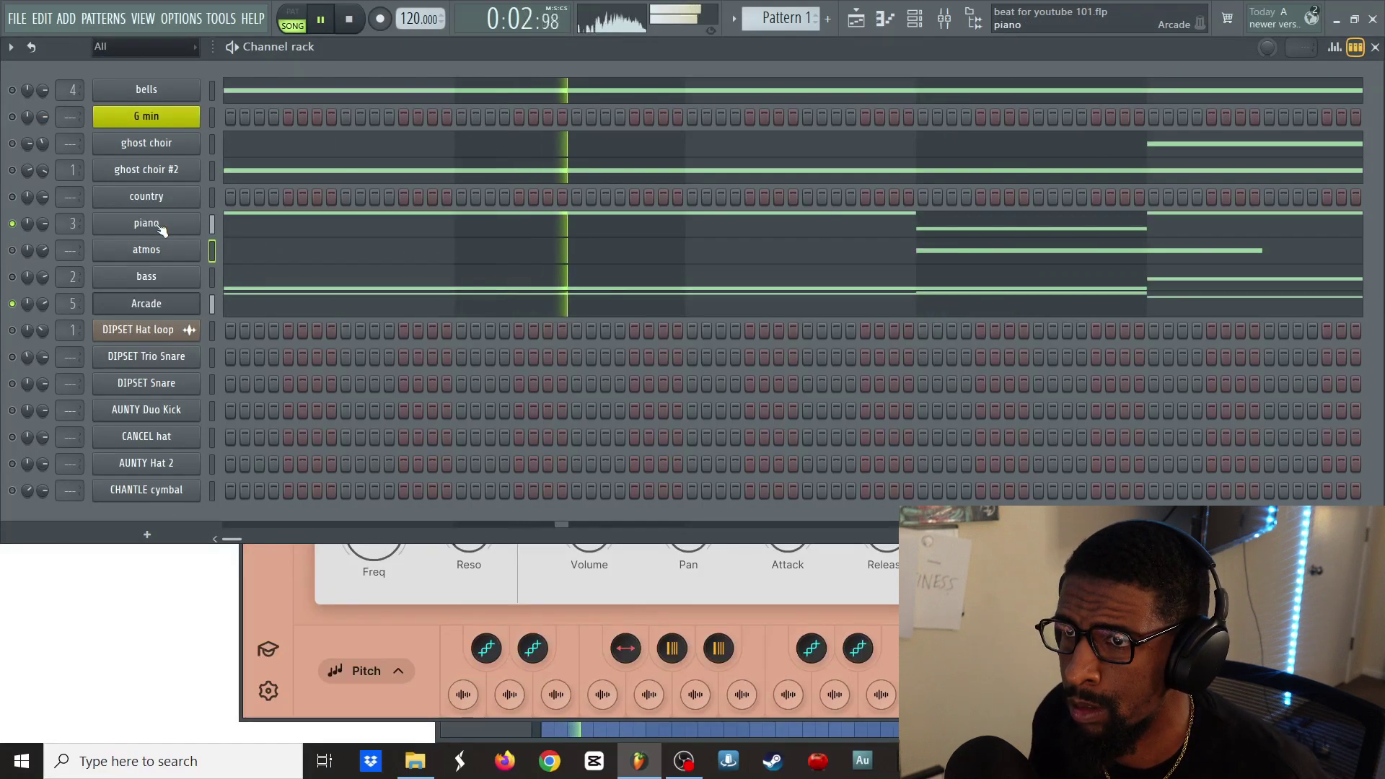
- Unmute the bells, bass, snare, kick and hat channels while checking the master track's level in the mixer
left_click(12, 90)
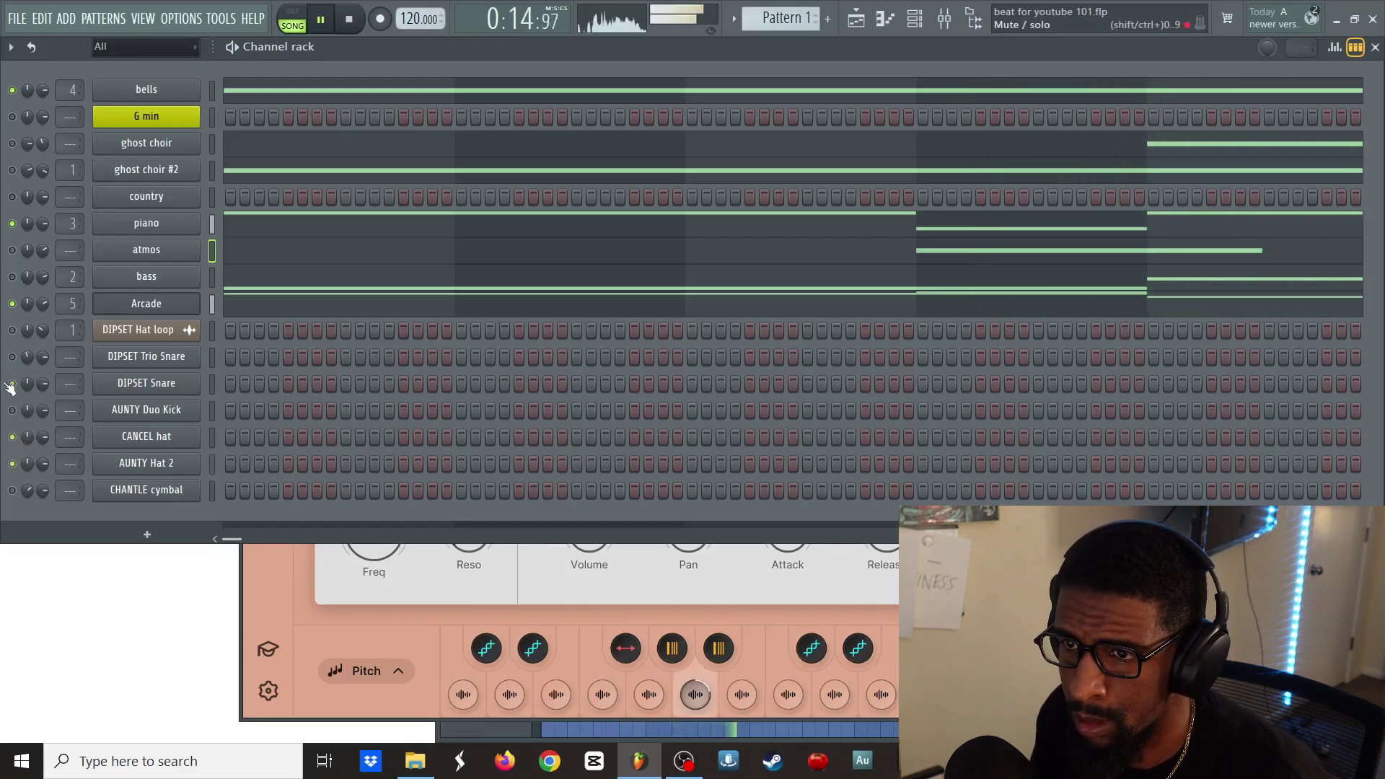
left_click(12, 410)
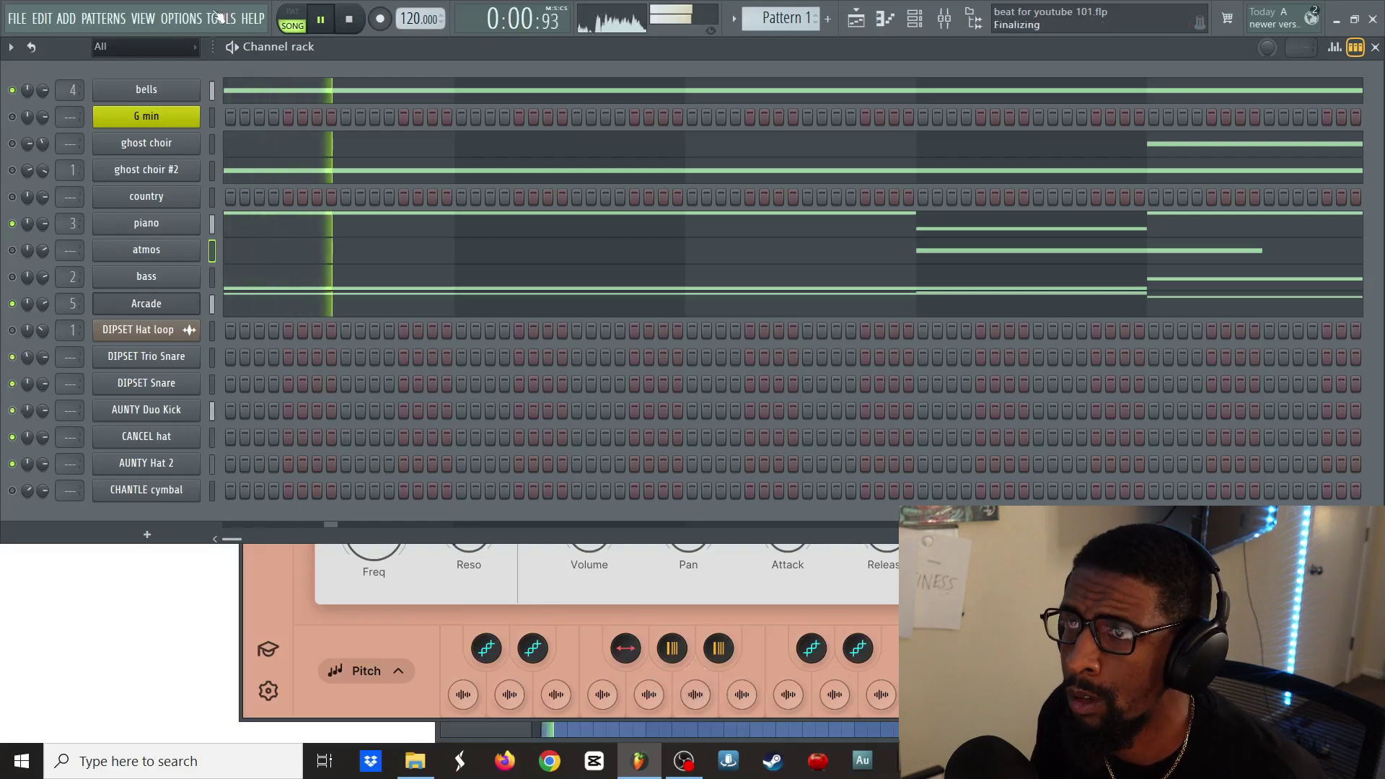
left_click(958, 19)
left_click(76, 216)
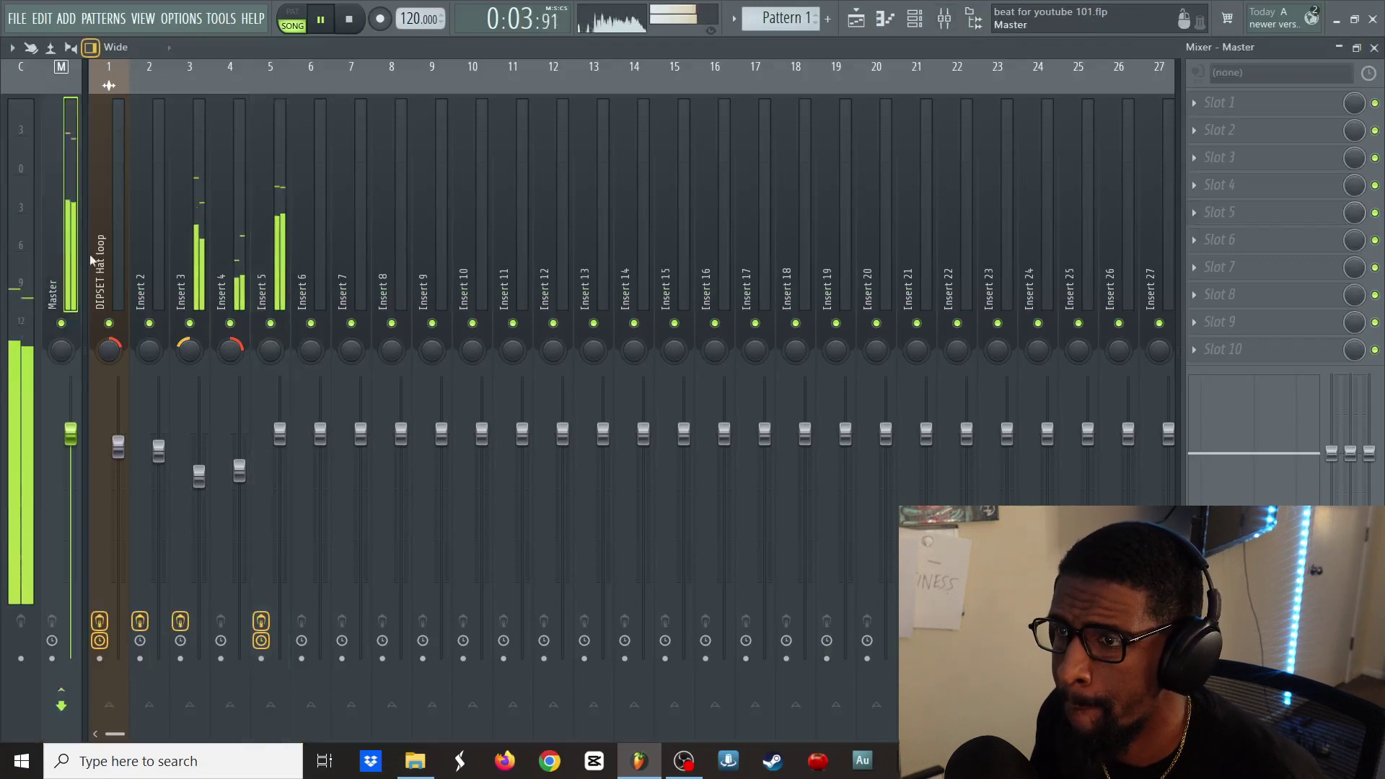
key("space")
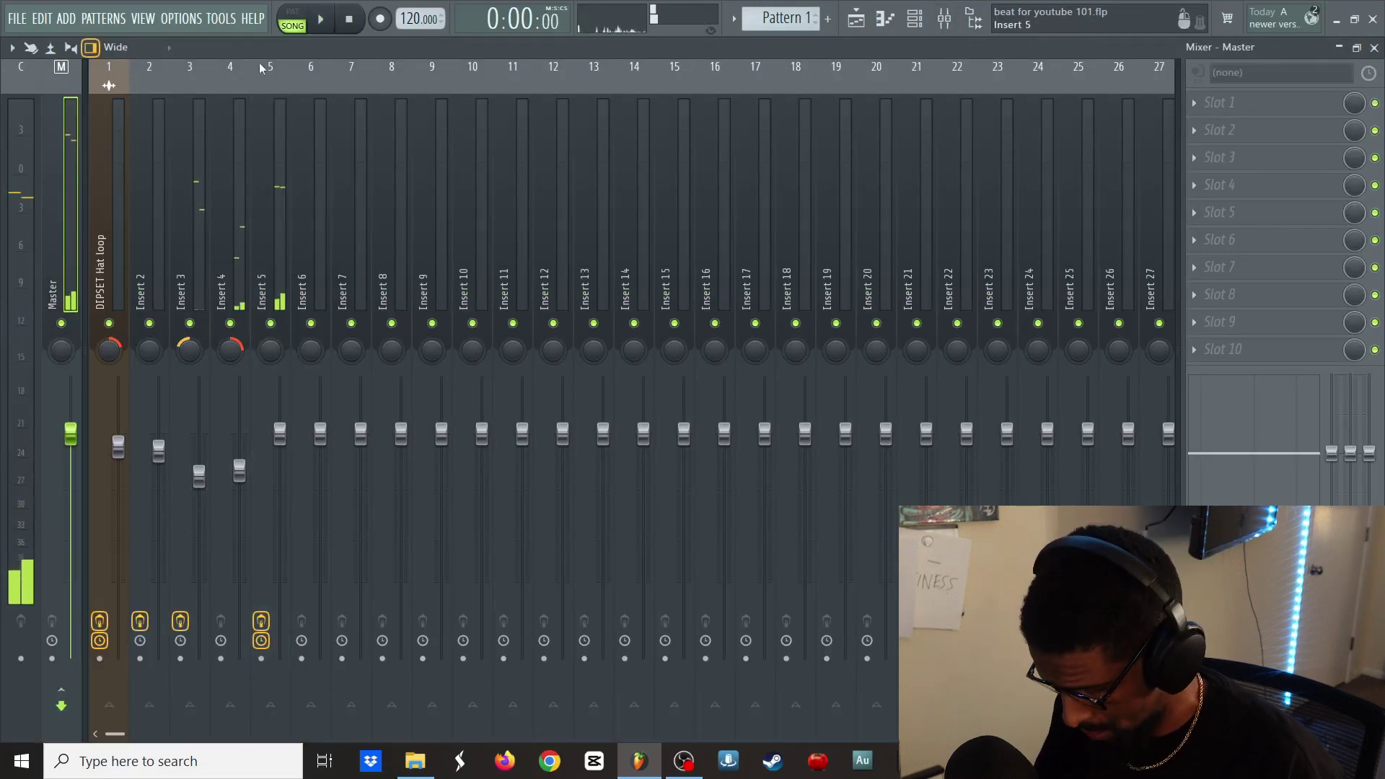
key("F9")
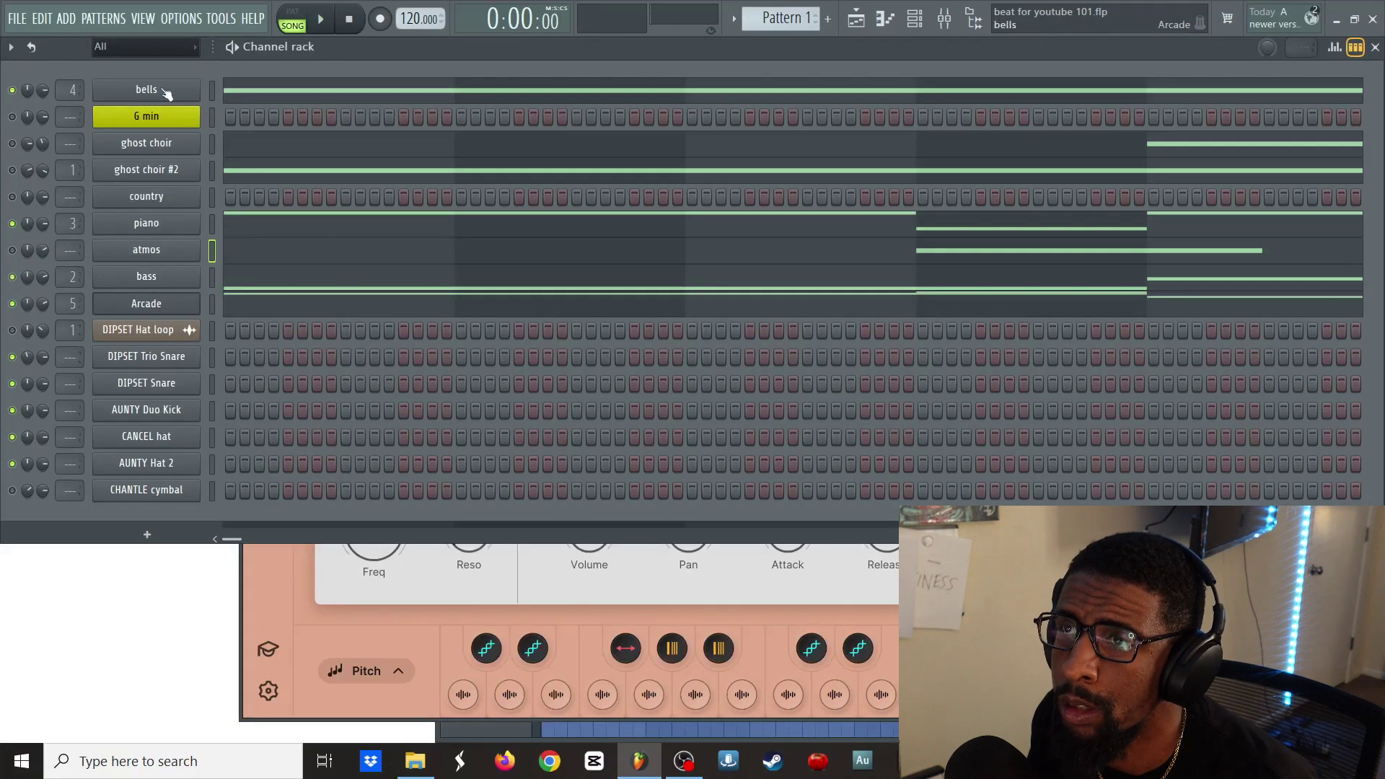
- Delete the country channel from the channel rack and briefly play the arrangement
right_click(139, 197)
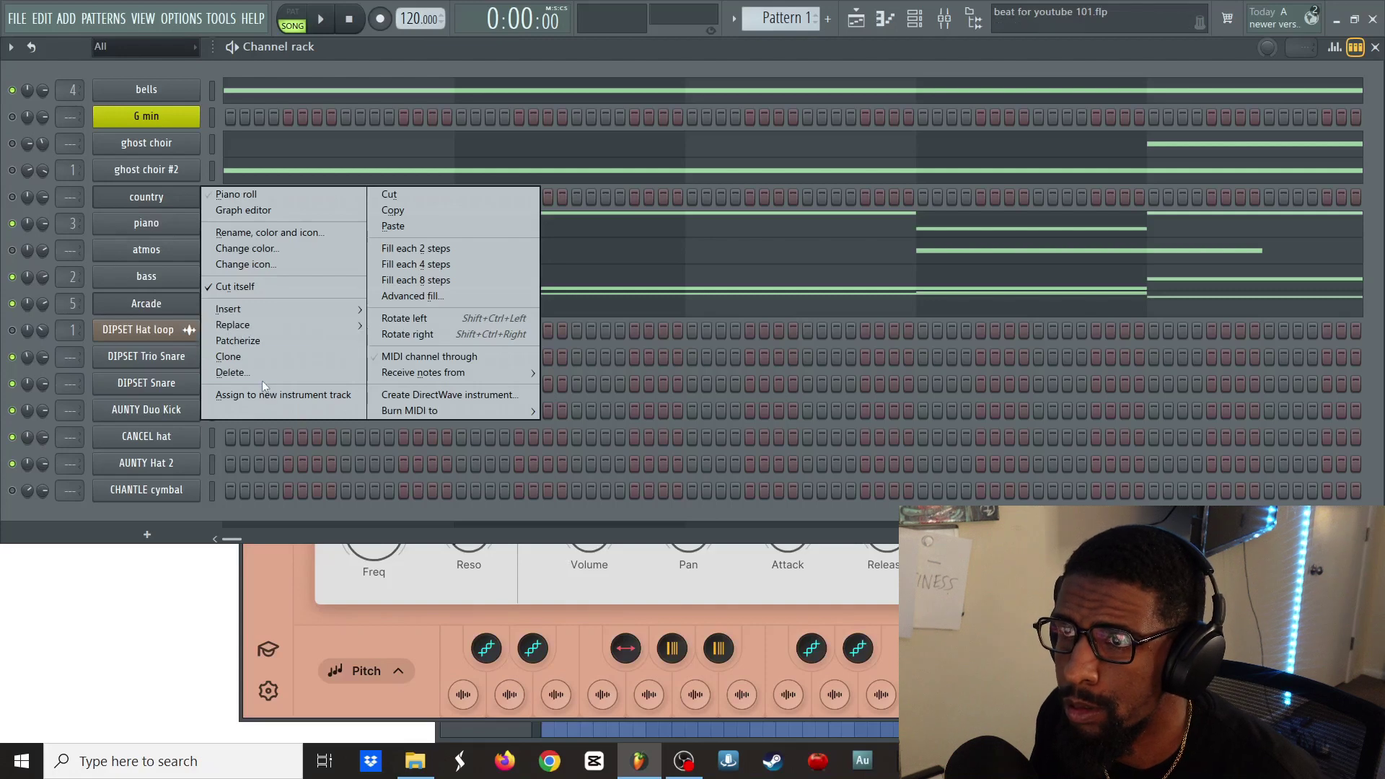
left_click(245, 371)
key("Return")
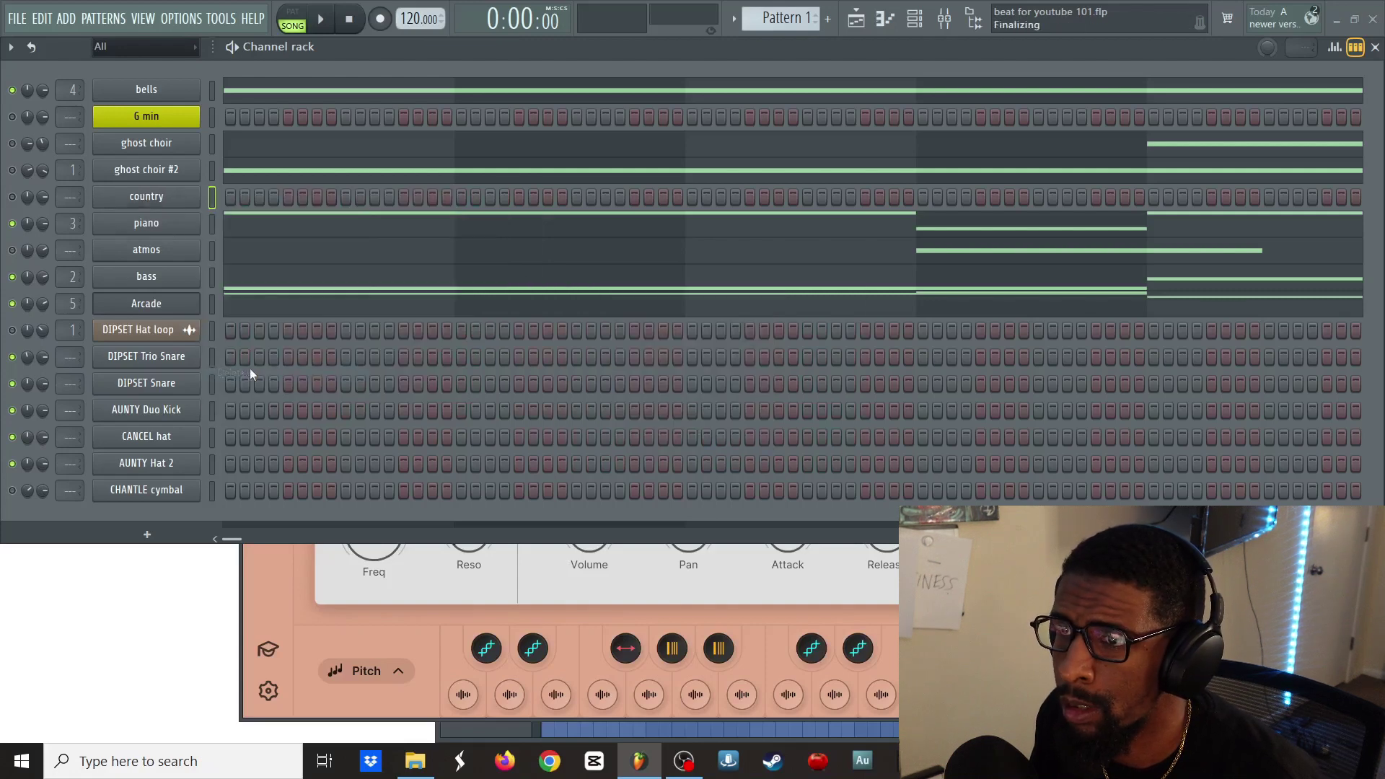
key("space")
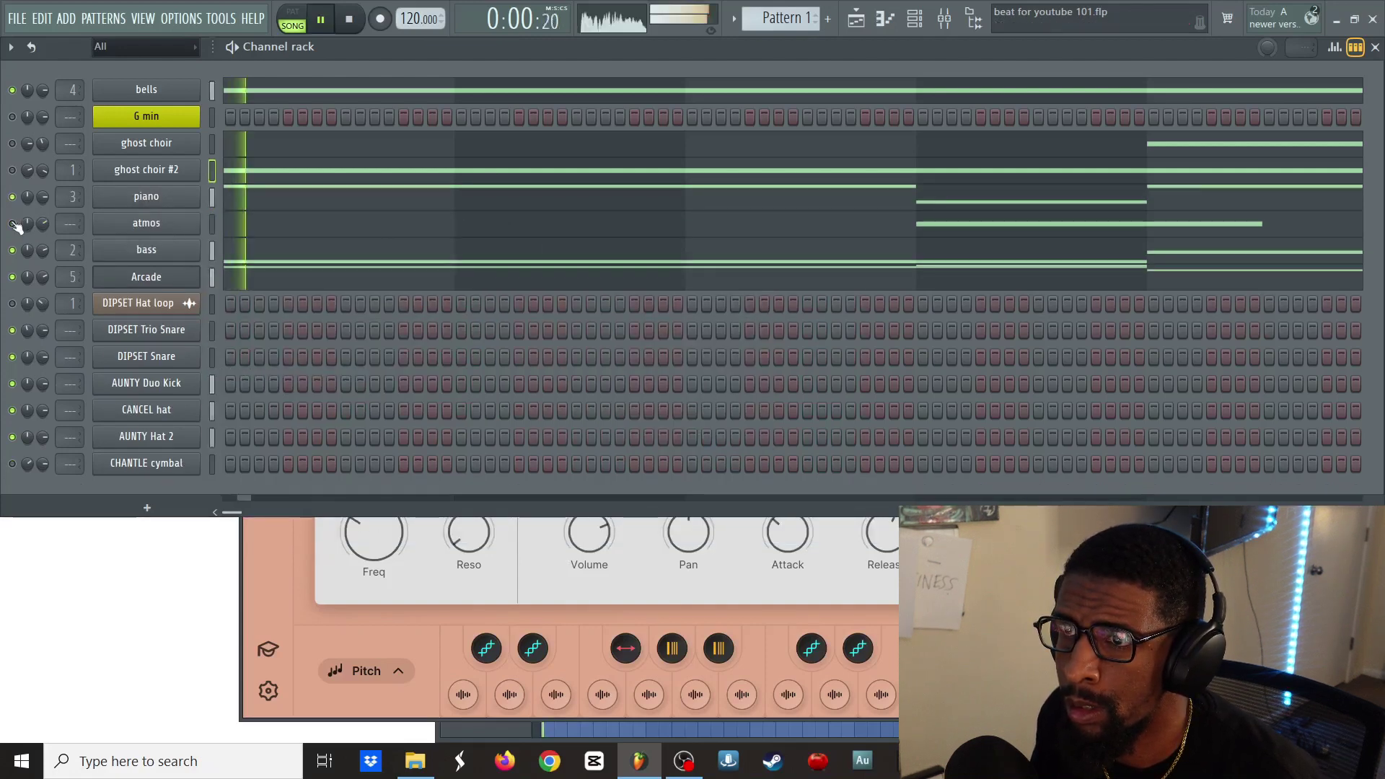
key("space")
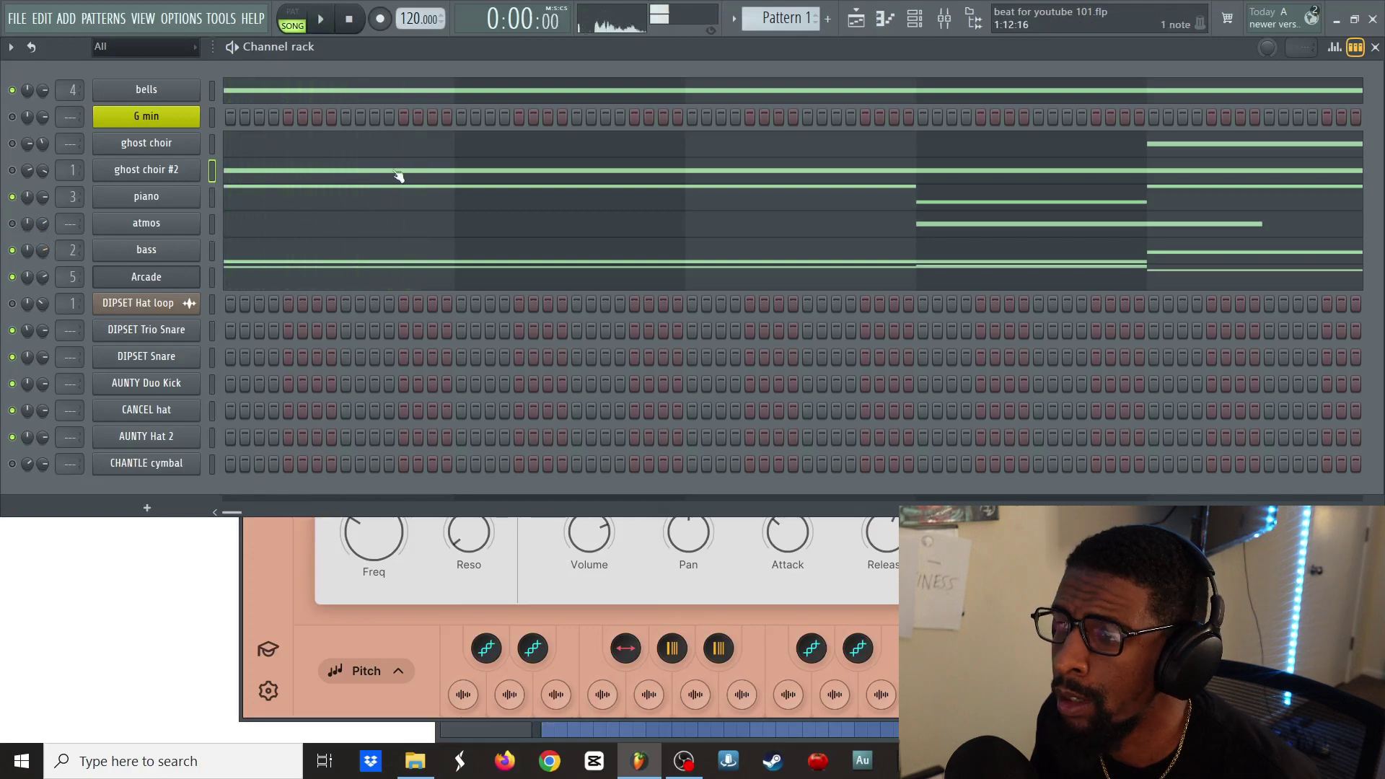
- Close the plugin windows and unmute the DIPSET Hat loop track in the playlist
left_click(286, 589)
key("Escape")
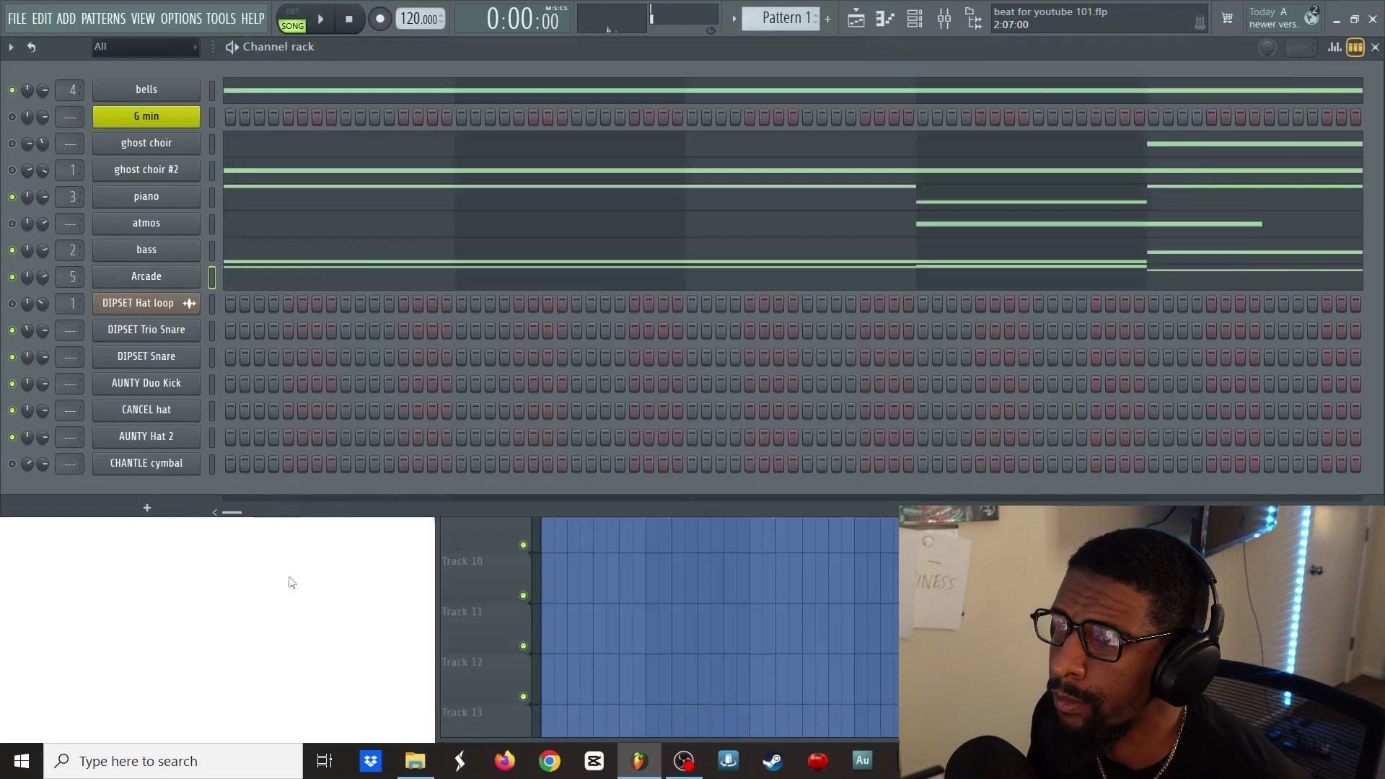
left_click(647, 630)
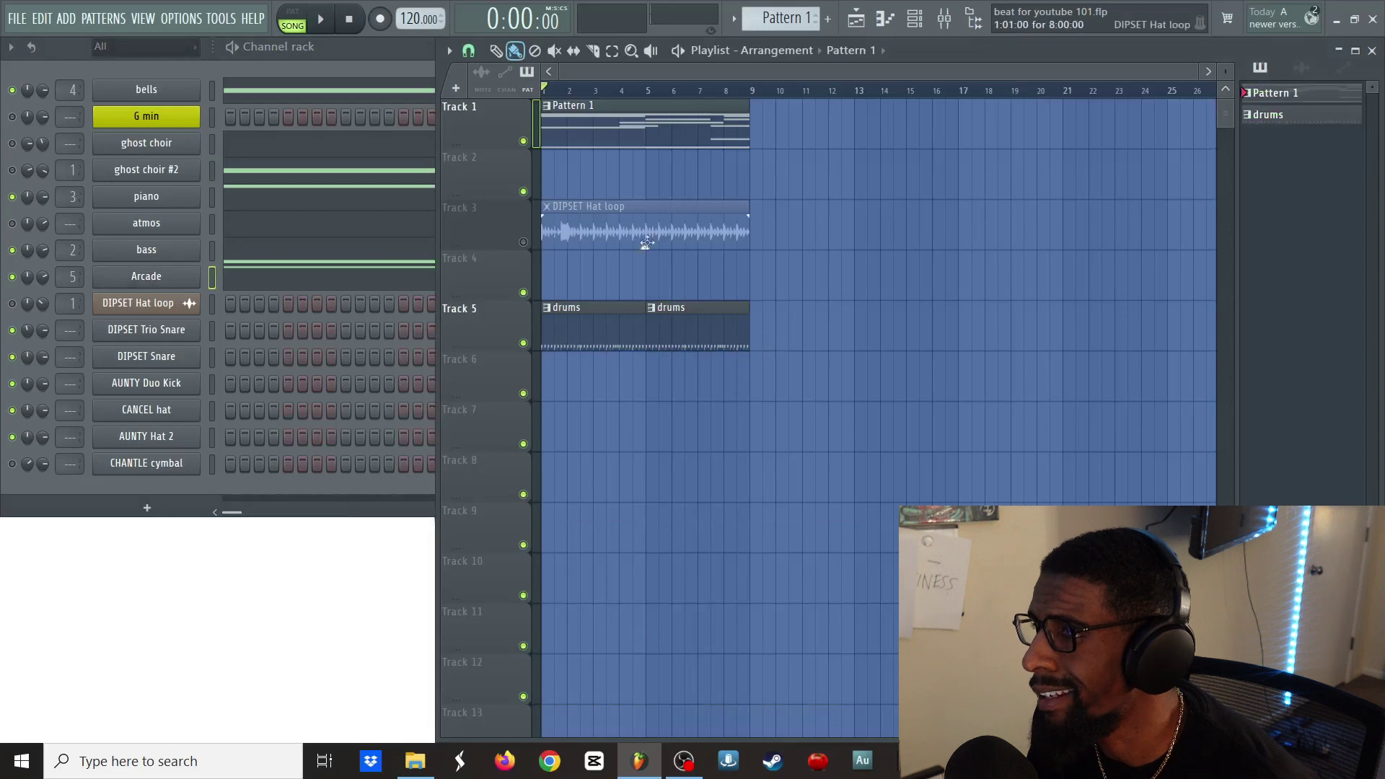
left_click(524, 242)
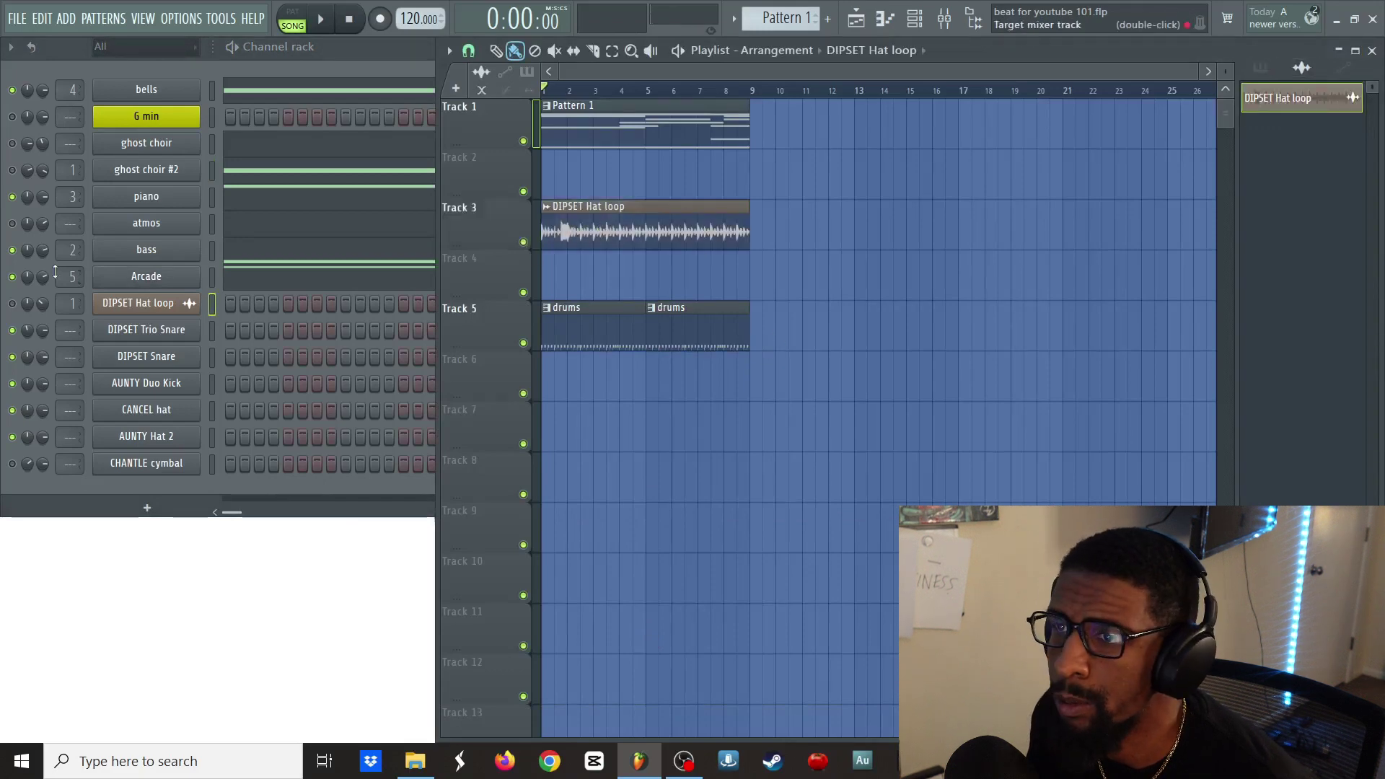
- Open the Arcade channel's plugin and go to its Home page to browse for sounds
left_click(148, 275)
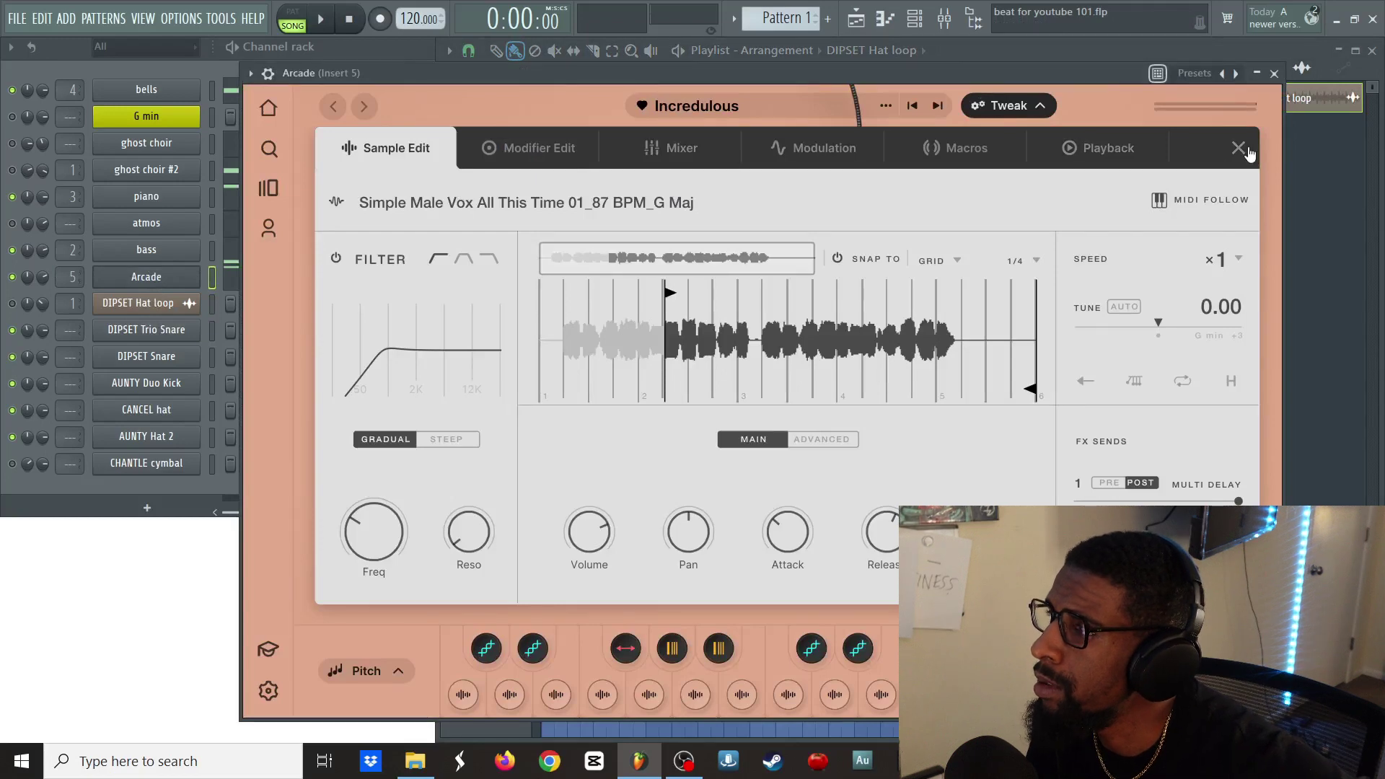
left_click(261, 110)
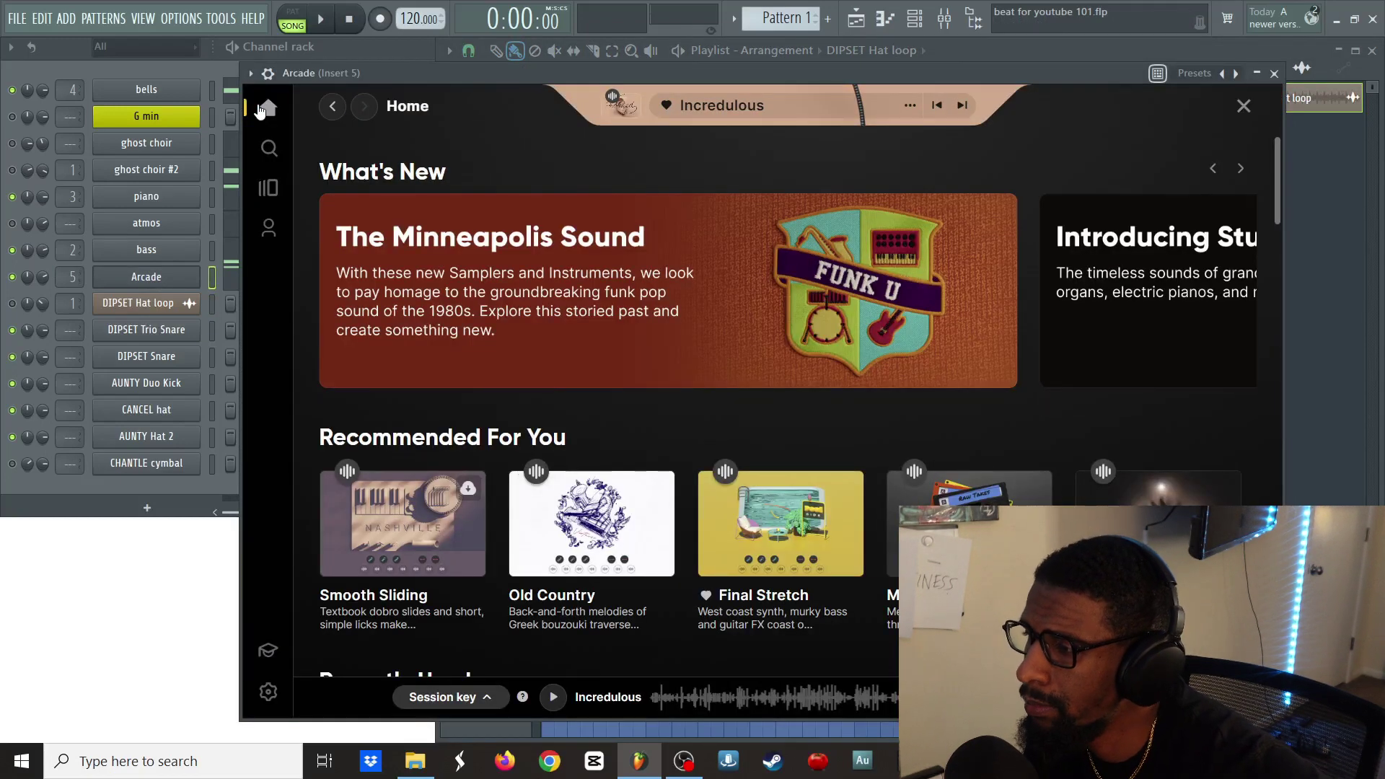